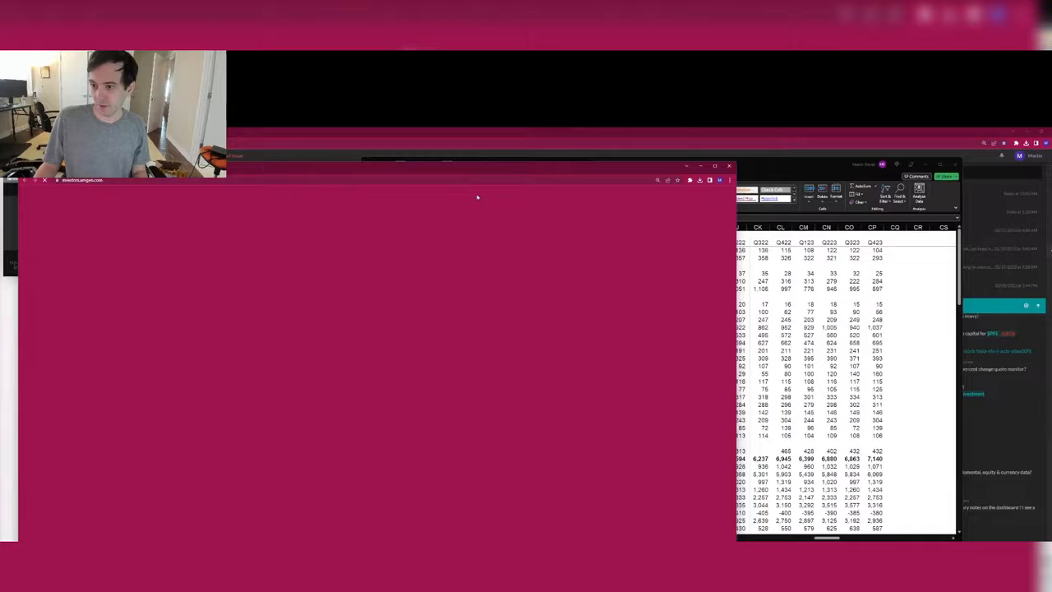
# Step: Open the Q4 2022 Press Release from the Recent Events on Amgen's investor page
pyautogui.scroll(-3, 320, 278)
pyautogui.hotkey('ctrl', '-')
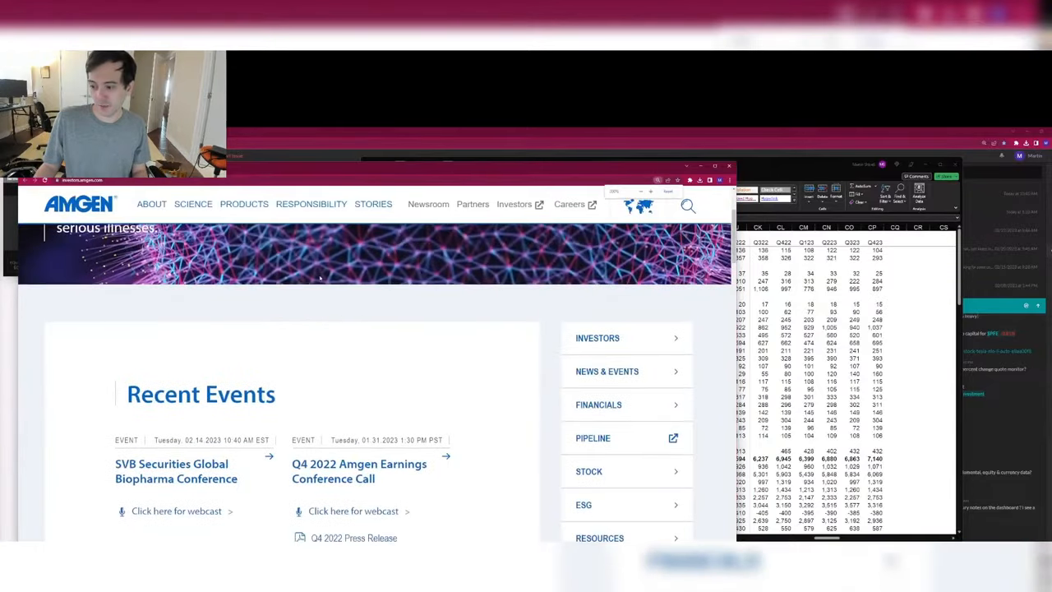
pyautogui.scroll(-1, 320, 278)
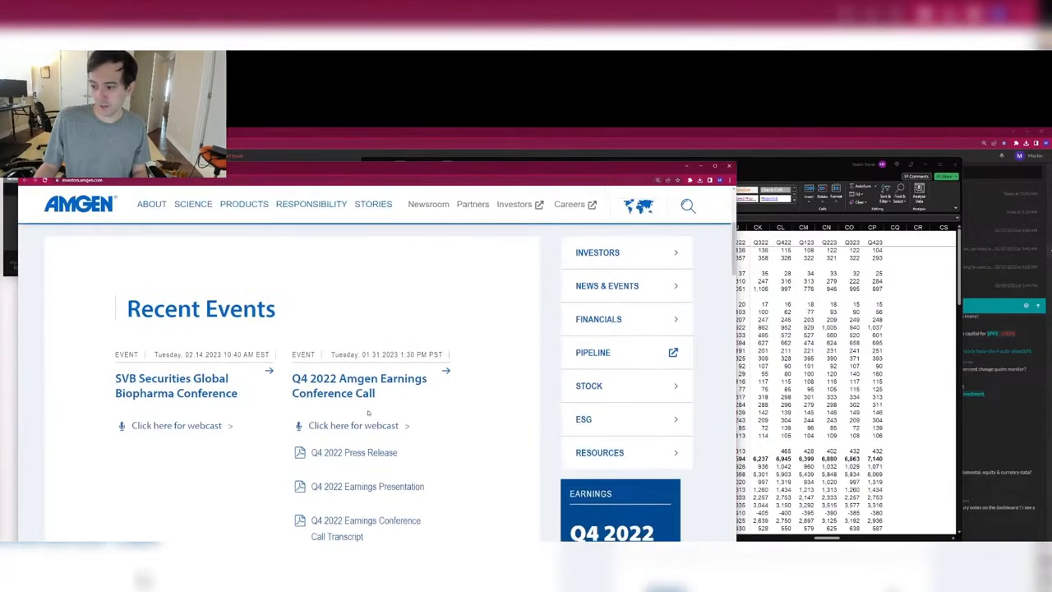
pyautogui.rightClick(375, 459)
pyautogui.click(387, 472)
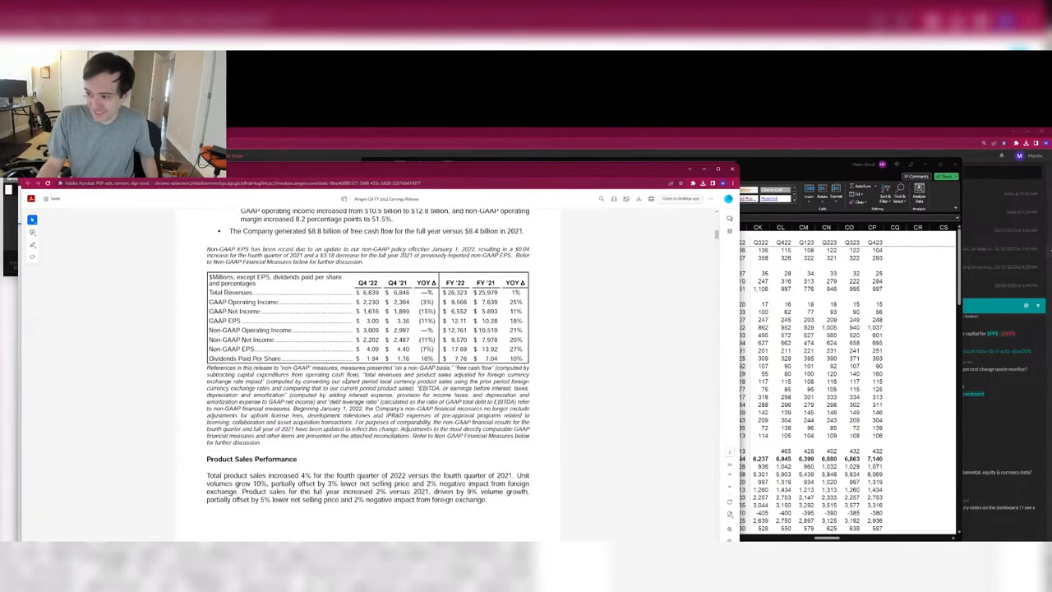
# Step: Go through the earnings release to the Product Sales Detail by Product and Geographic Region table on page 6
pyautogui.scroll(-15, 345, 382)
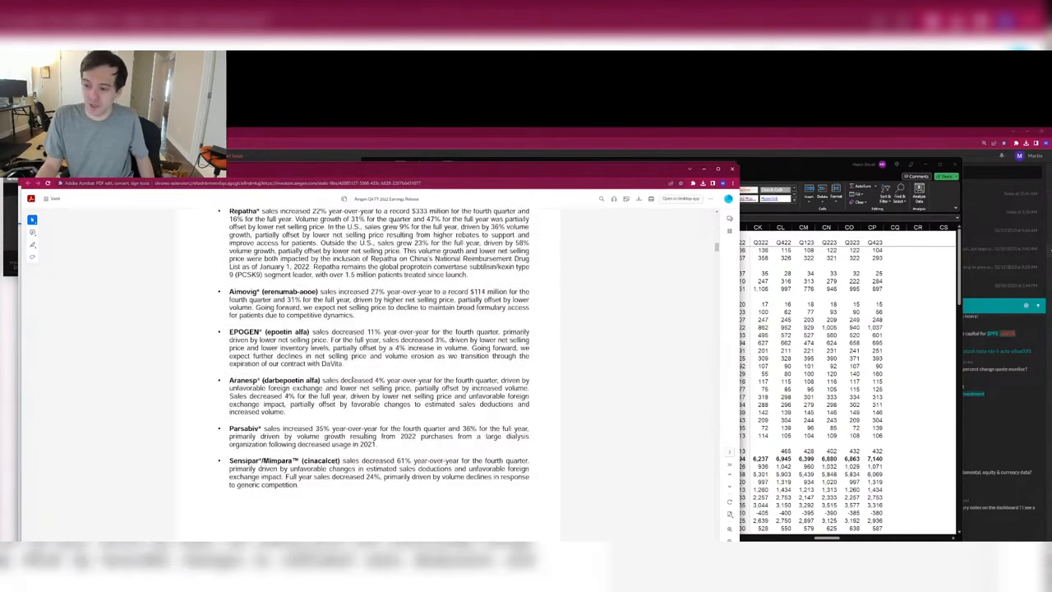
pyautogui.scroll(2, 353, 379)
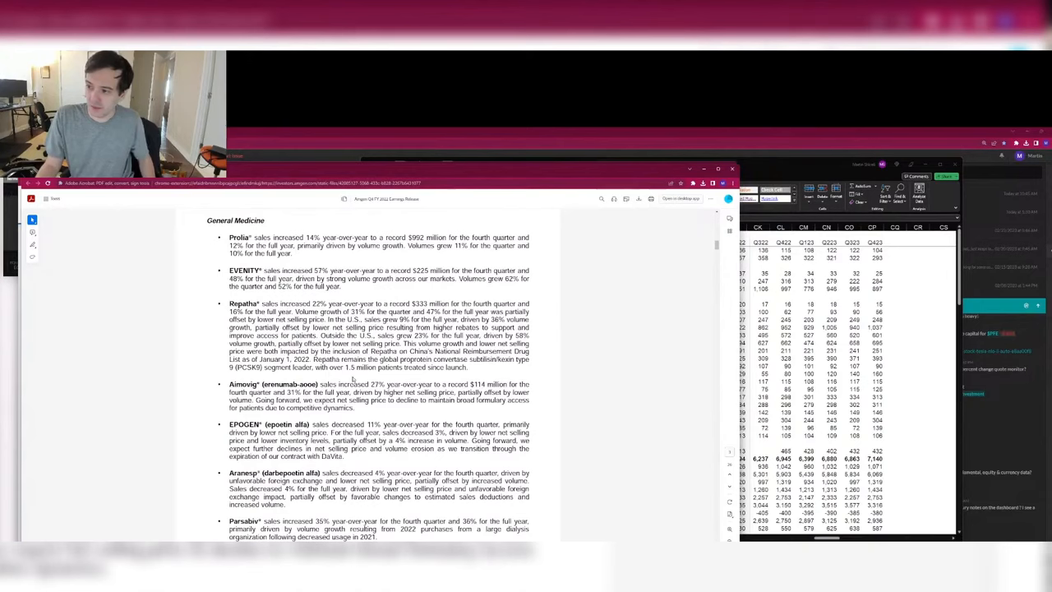
pyautogui.scroll(-15, 353, 379)
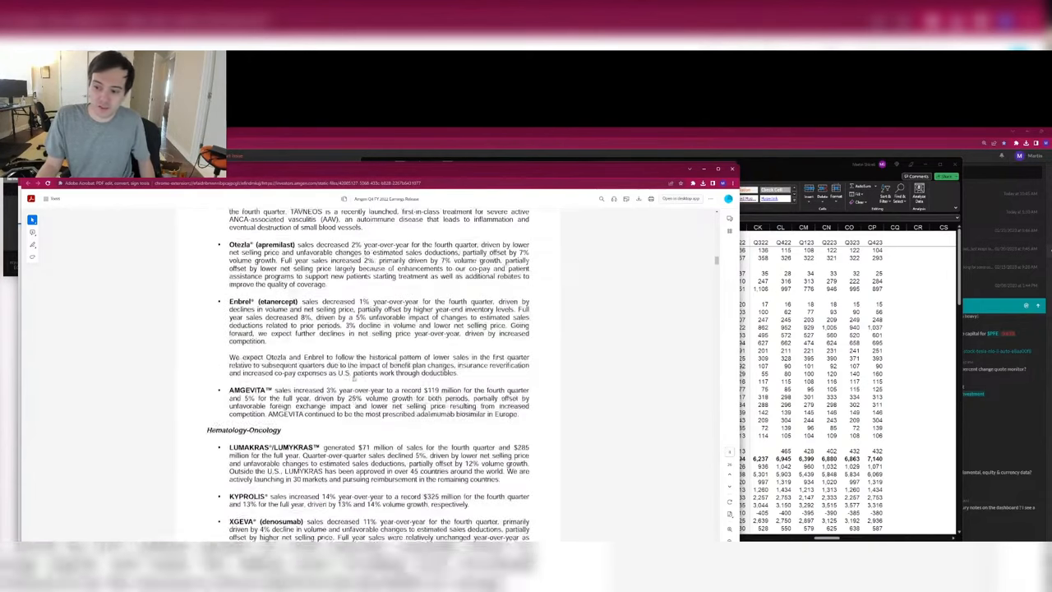
pyautogui.scroll(1, 353, 379)
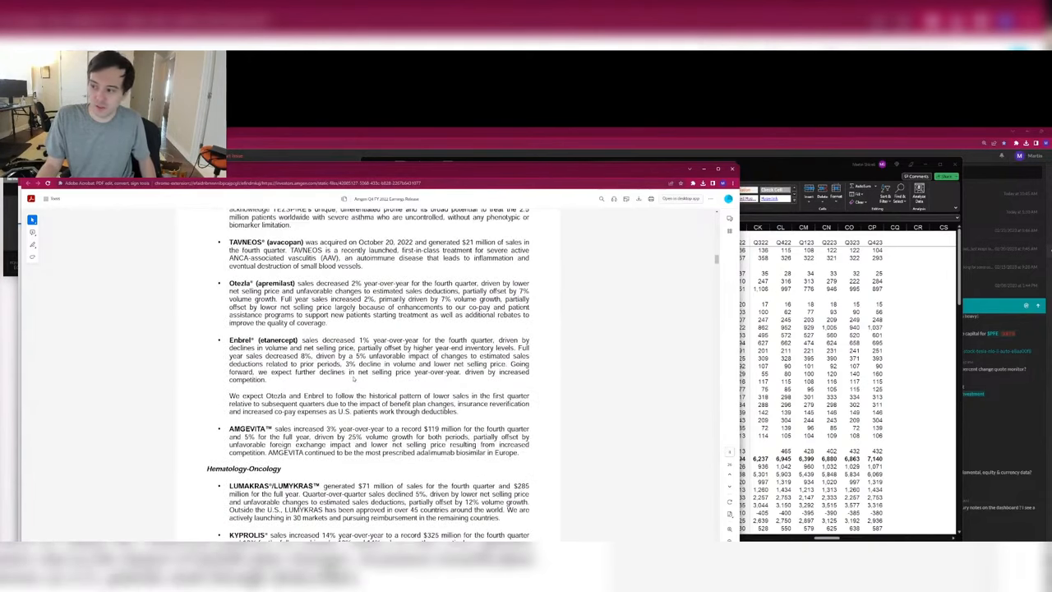
pyautogui.scroll(-10, 354, 379)
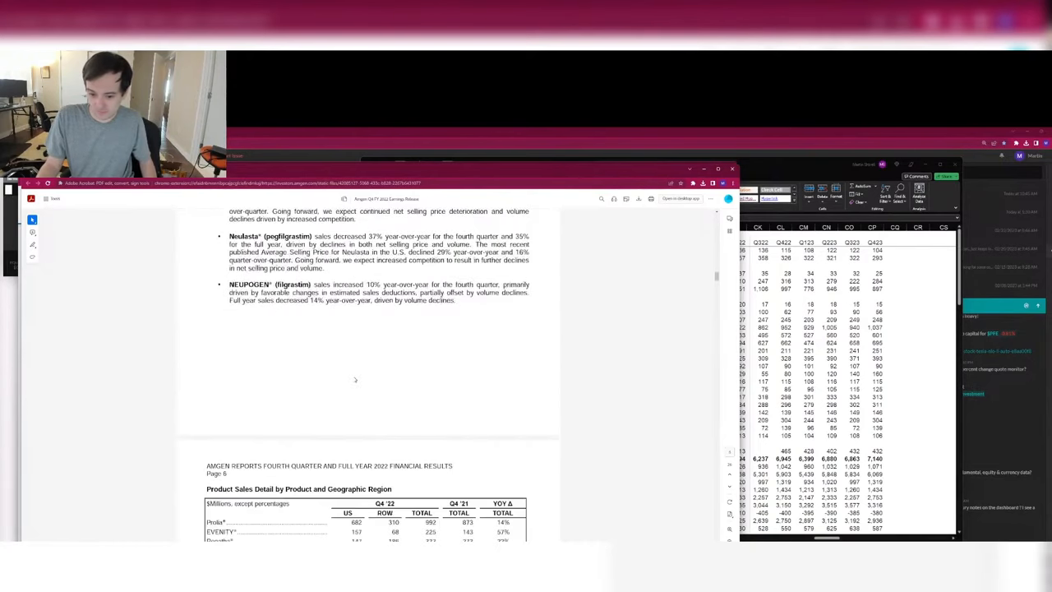
pyautogui.scroll(-3, 355, 378)
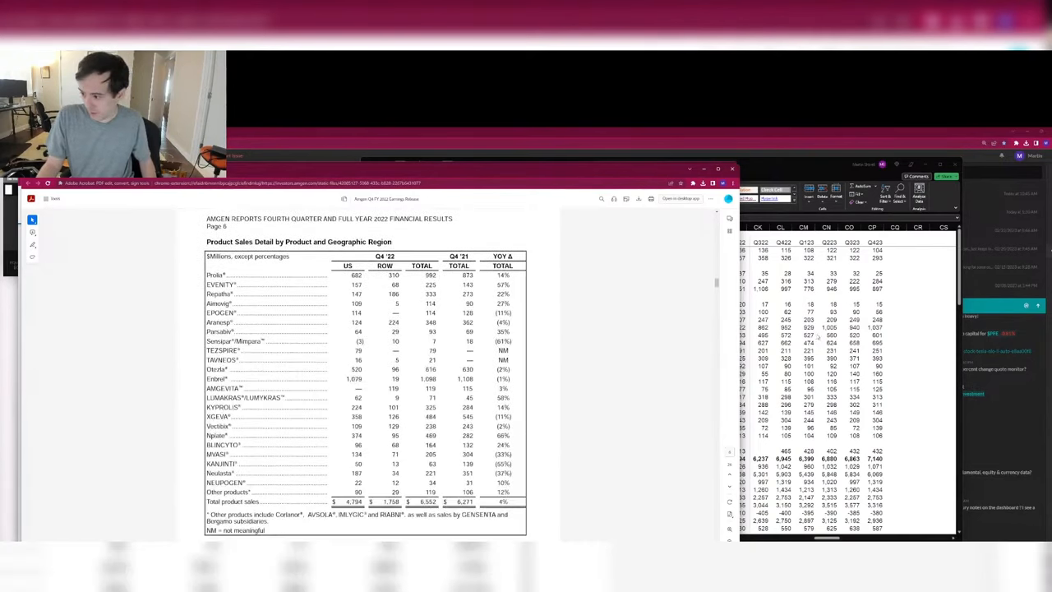
# Step: Arrange the earnings release and the Excel model side by side so the sales table and the quarterly columns are both readable
pyautogui.moveTo(575, 169); pyautogui.dragTo(541, 159)
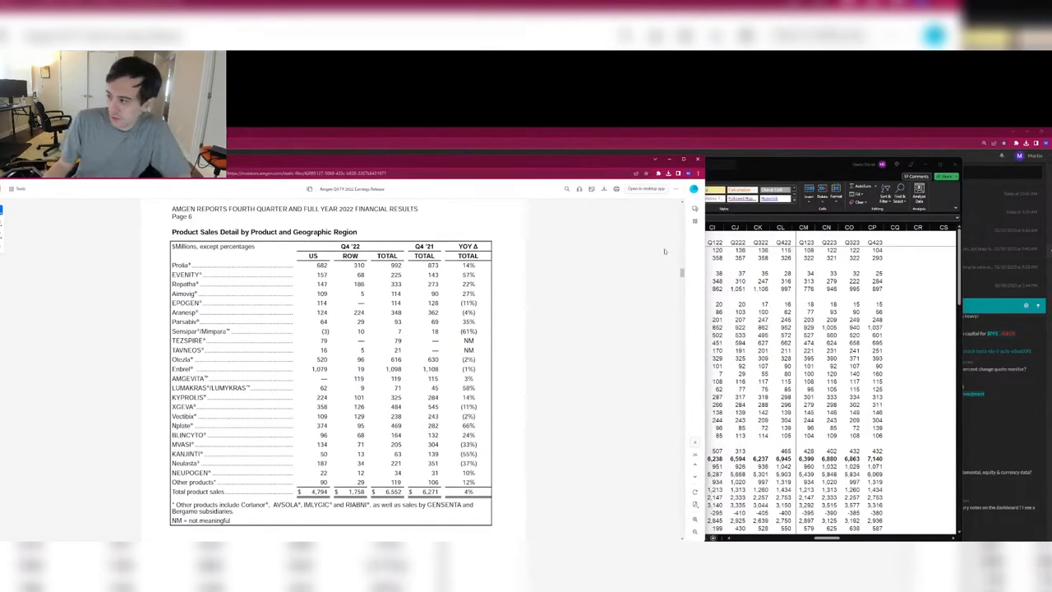
pyautogui.moveTo(704, 261); pyautogui.dragTo(524, 260)
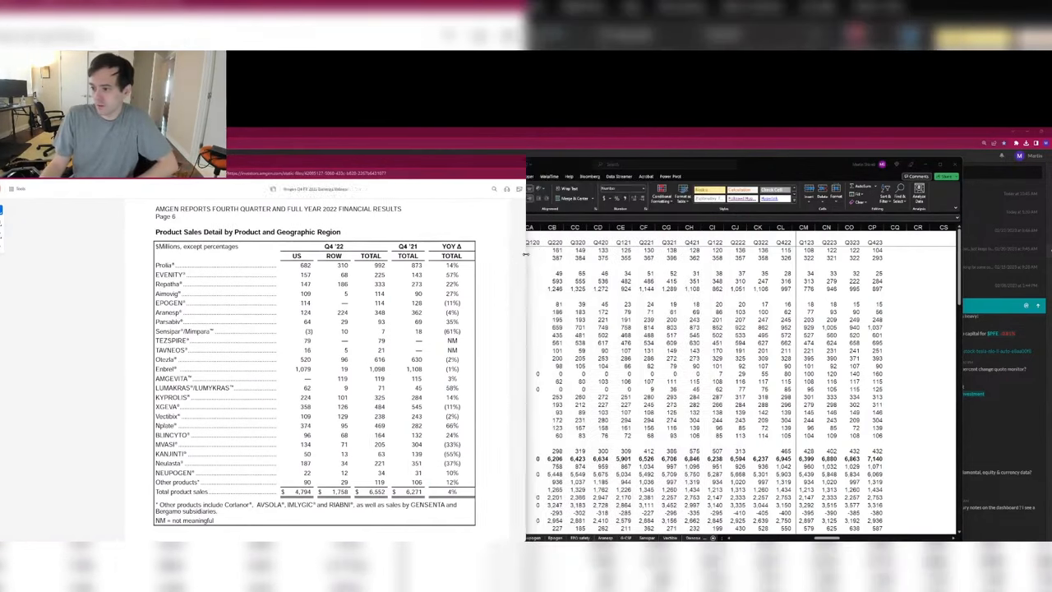
pyautogui.moveTo(279, 160); pyautogui.dragTo(304, 160)
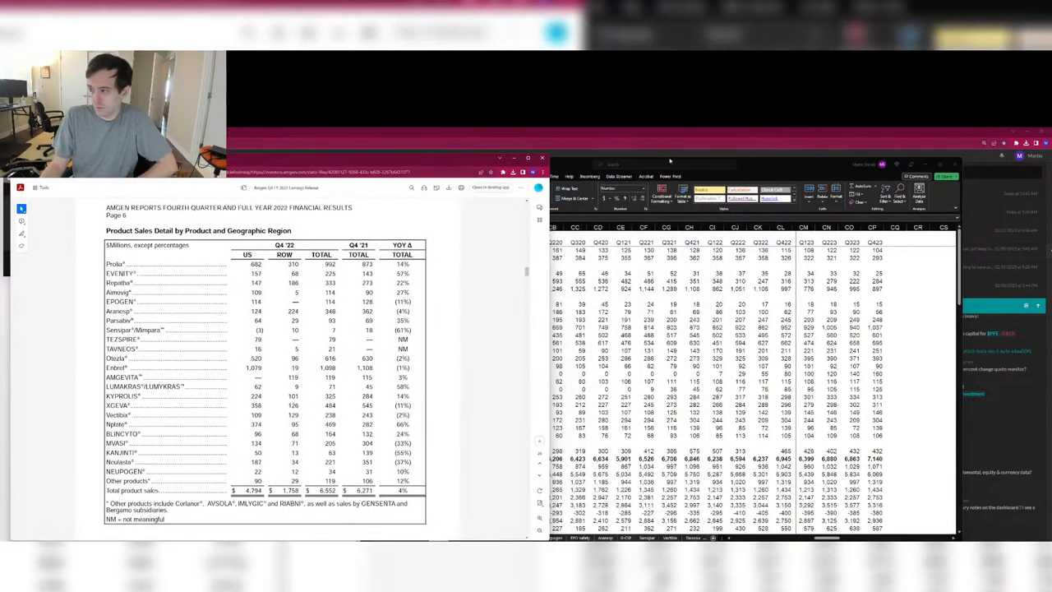
pyautogui.moveTo(769, 165); pyautogui.dragTo(845, 165)
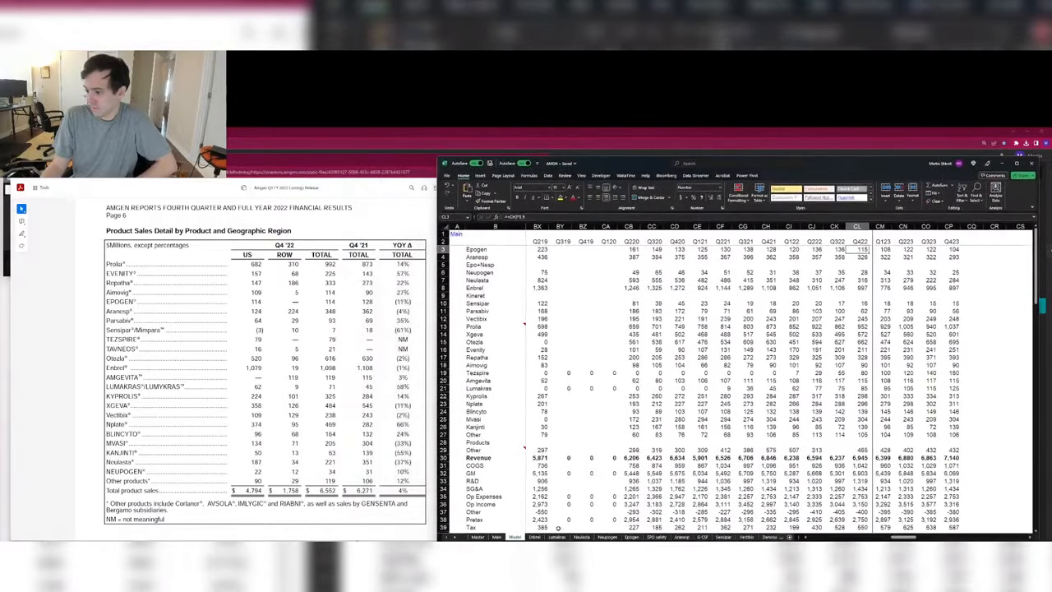
pyautogui.moveTo(437, 539)
pyautogui.mouseDown()
pyautogui.moveTo(554, 539)
pyautogui.moveTo(456, 540)
pyautogui.mouseUp()
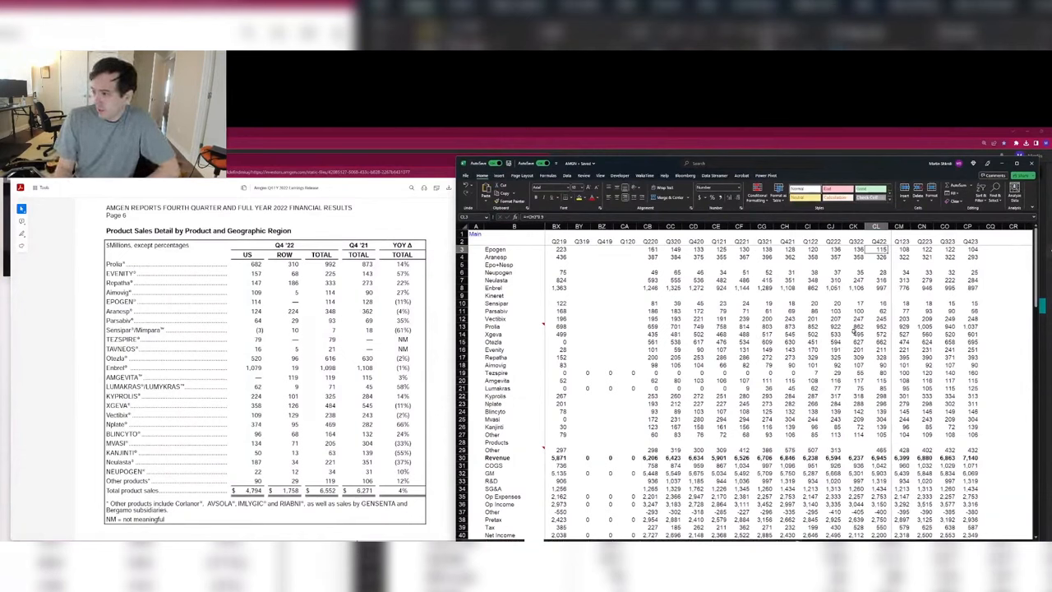
# Step: Set Enbrel's Q422 sales in the Excel model to 1098
pyautogui.press('Down')
pyautogui.press('Down')
pyautogui.press('Down')
pyautogui.press('Down')
pyautogui.press('Down')
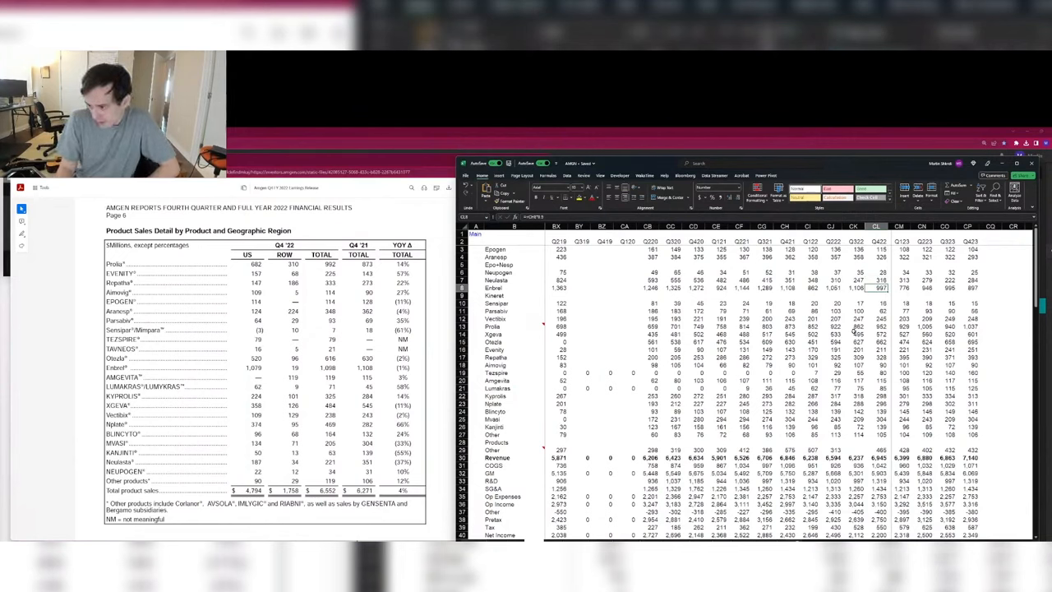
pyautogui.write('1098')
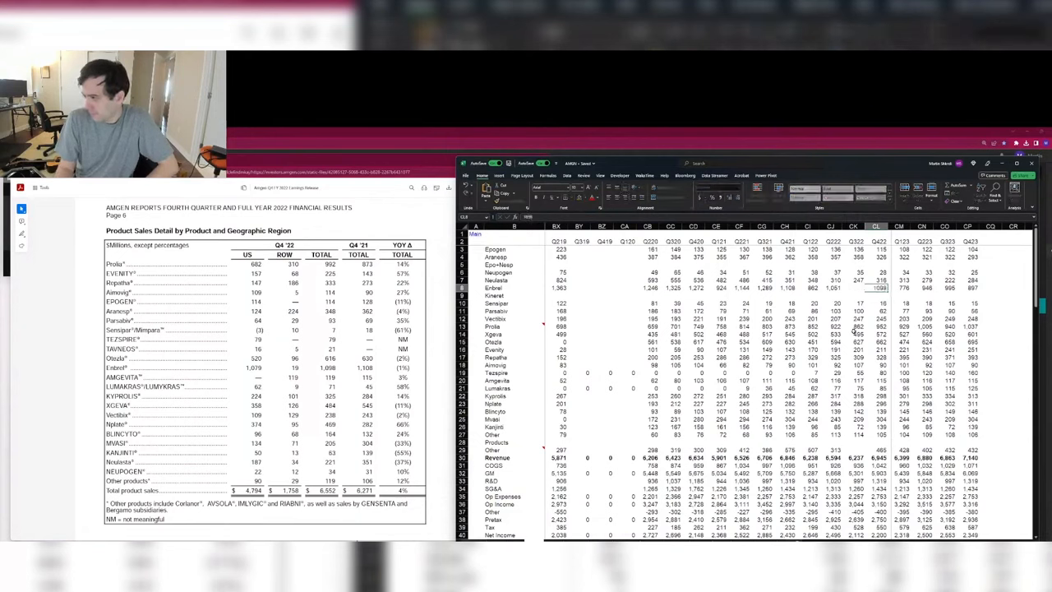
pyautogui.press('Left')
# Step: Compare Enbrel's Q422 sales with its Q421 sales in the model
pyautogui.press('Left')
pyautogui.press('Left')
pyautogui.press('Left')
pyautogui.press('Right')
pyautogui.press('Right')
pyautogui.press('Right')
pyautogui.press('Right')
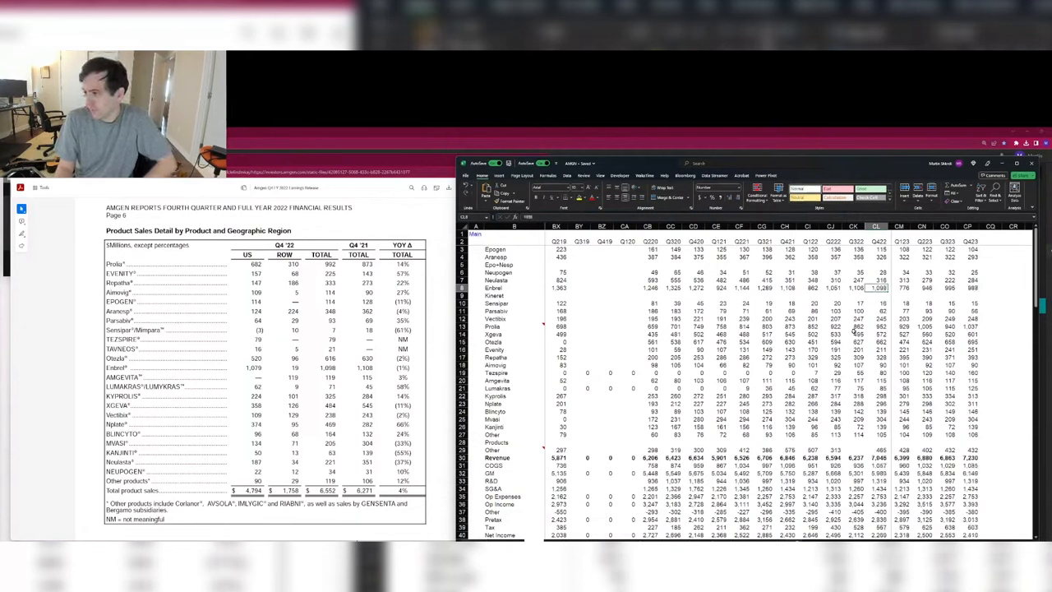
pyautogui.press('Left')
pyautogui.press('Left')
pyautogui.press('Left')
pyautogui.press('Left')
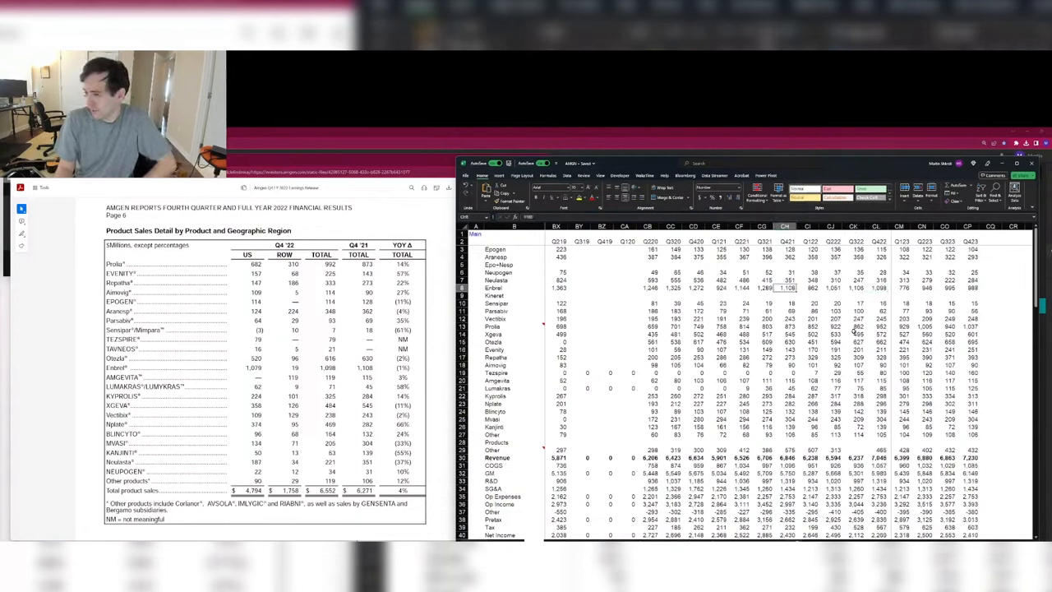
pyautogui.press('Right')
pyautogui.press('Right')
pyautogui.press('Right')
pyautogui.press('Right')
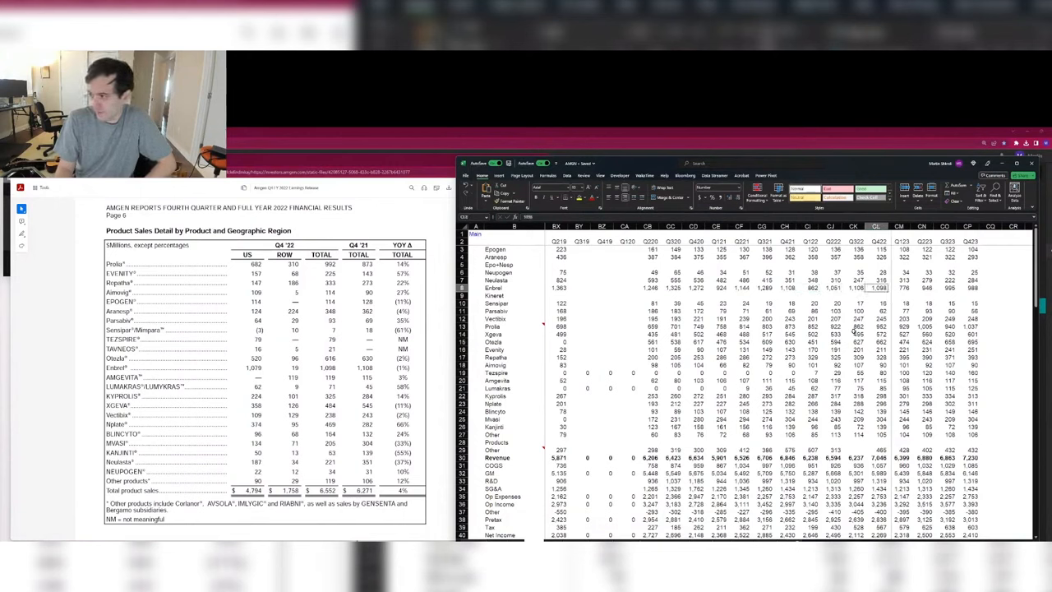
# Step: Set Prolia's Q422 sales in the model to 992
pyautogui.press('Up')
pyautogui.press('Up')
pyautogui.press('Up')
pyautogui.press('Up')
pyautogui.press('Up')
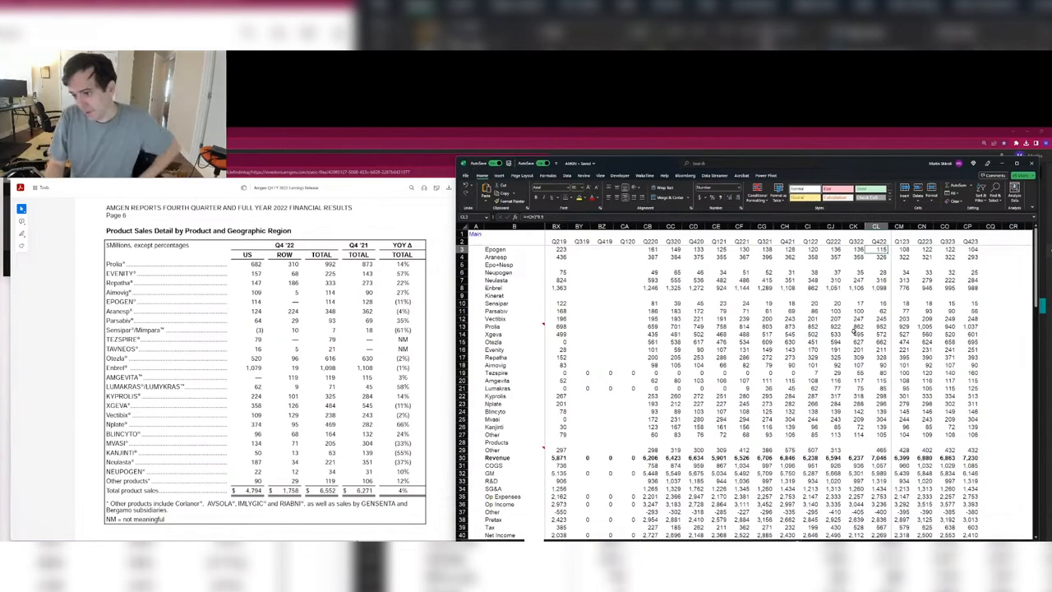
pyautogui.press('Down')
pyautogui.press('Down')
pyautogui.press('Down')
pyautogui.press('Down')
pyautogui.press('Down')
pyautogui.press('Down')
pyautogui.press('Down')
pyautogui.press('Down')
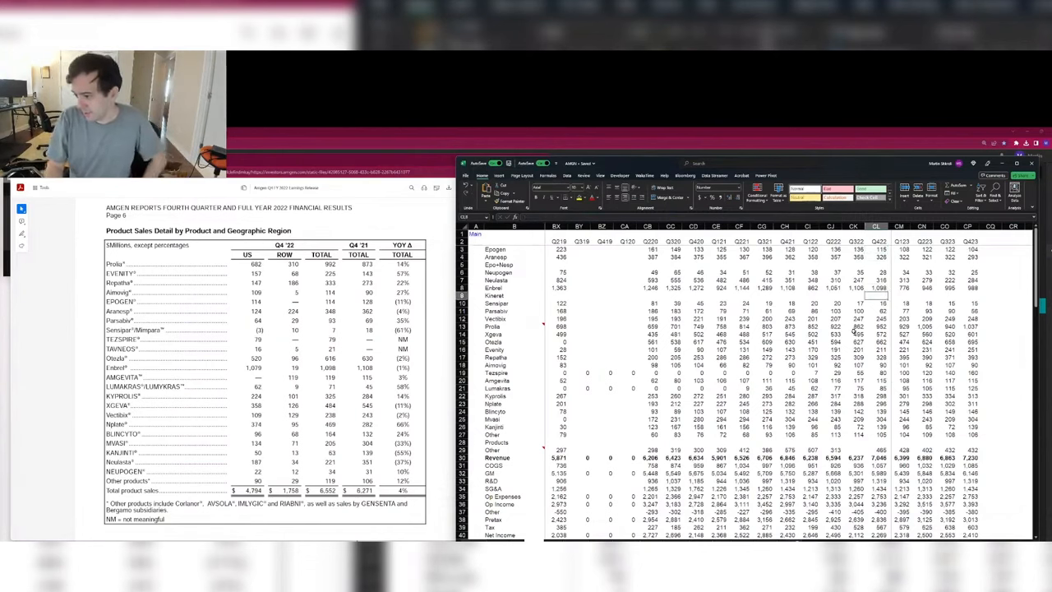
pyautogui.press('Down')
pyautogui.press('Down')
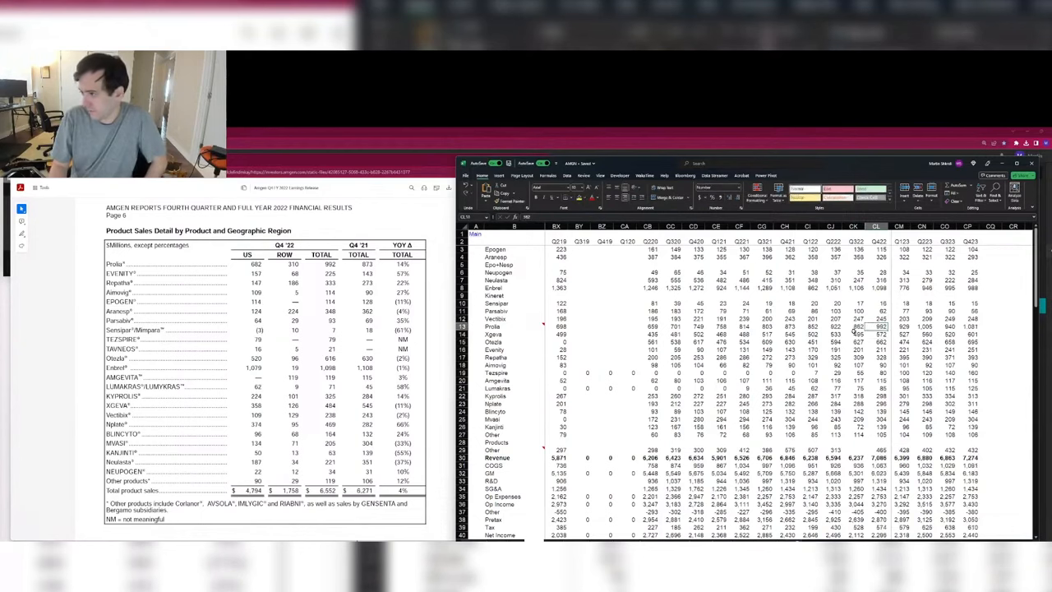
pyautogui.press('Left')
pyautogui.press('Right')
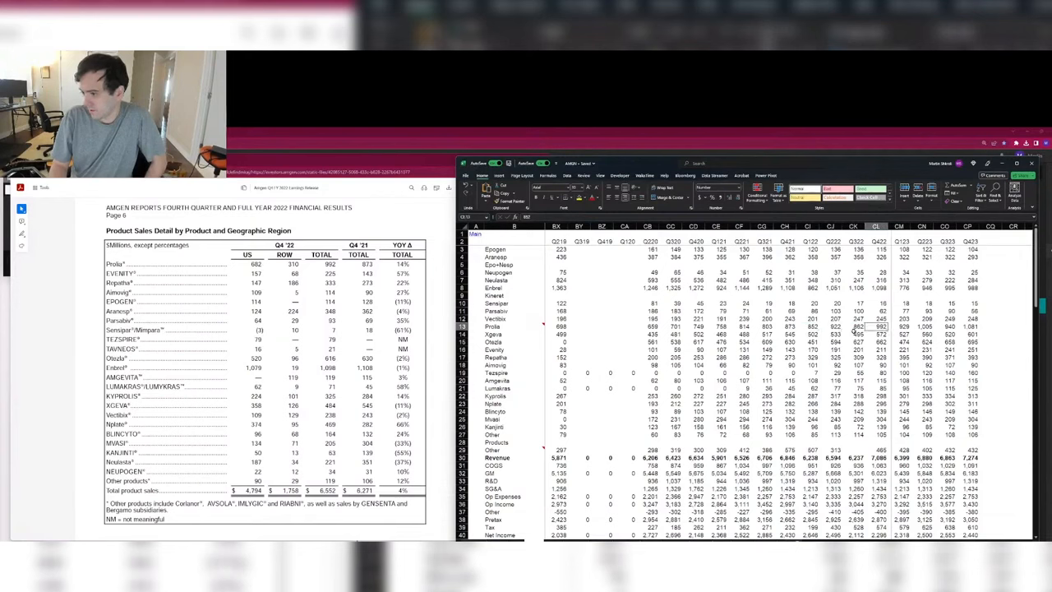
# Step: Set Xgeva's Q422 sales to 484 and select it together with the Prolia value above
pyautogui.press('Down')
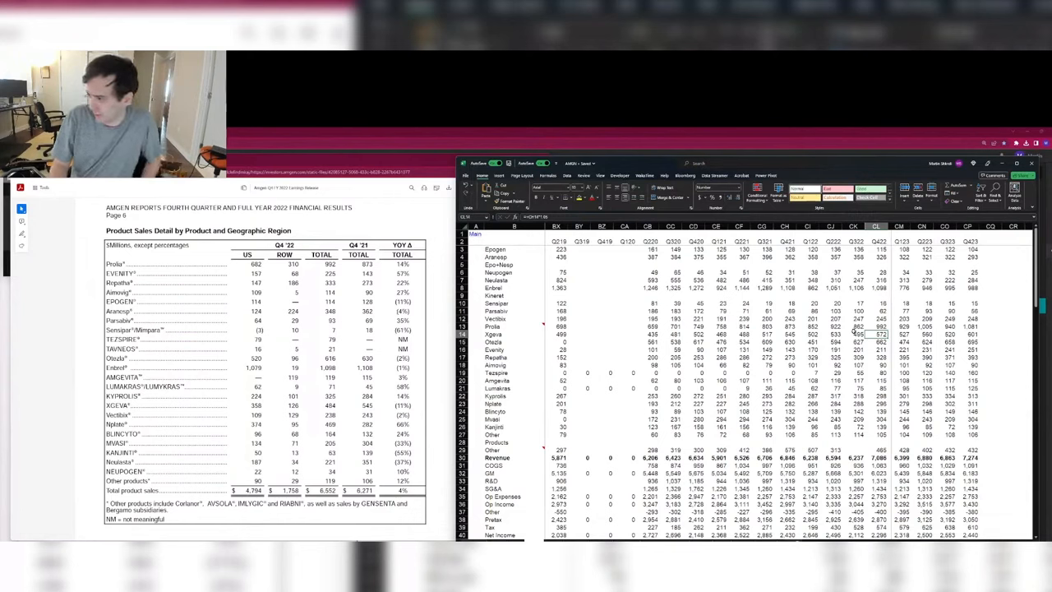
pyautogui.write('484')
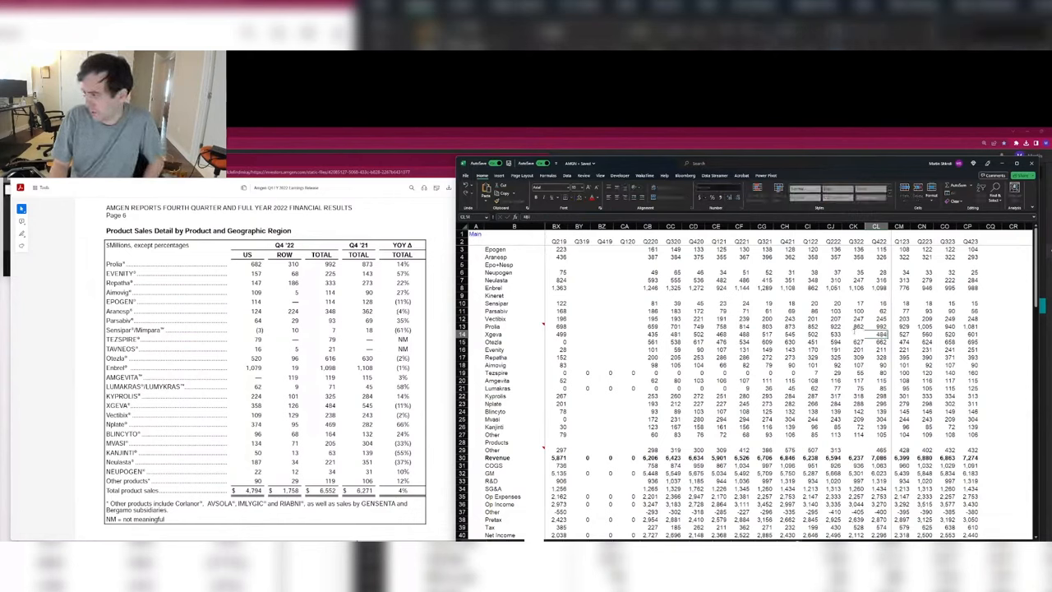
pyautogui.press('Return')
pyautogui.press('Up')
pyautogui.press('Up')
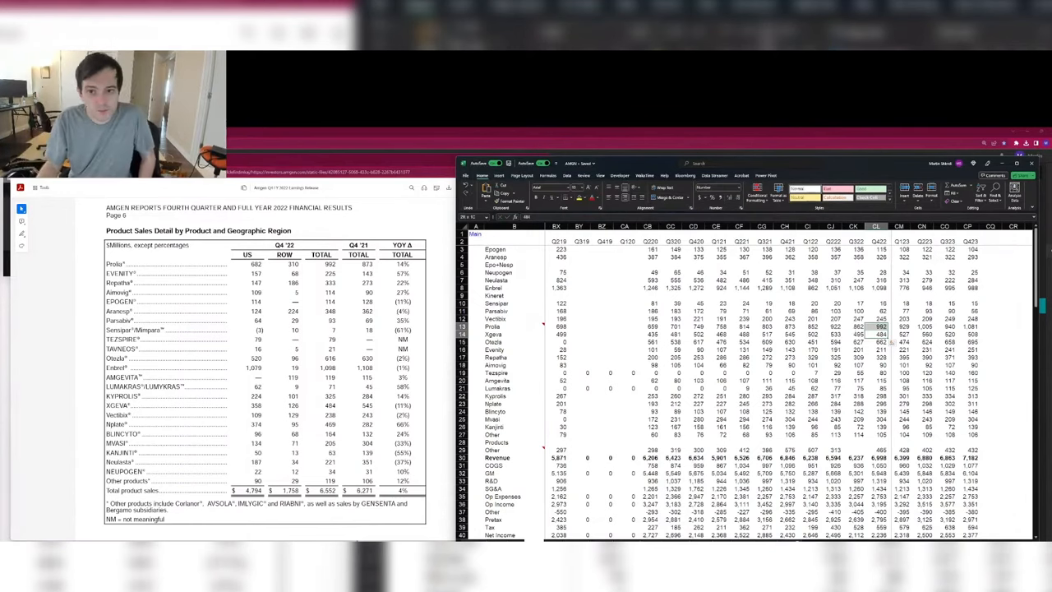
# Step: Examine the quarterly sales history of Prolia and Xgeva up to Q422, plus the Q422 Enbrel figure
pyautogui.hotkey('alt', 'Tab')
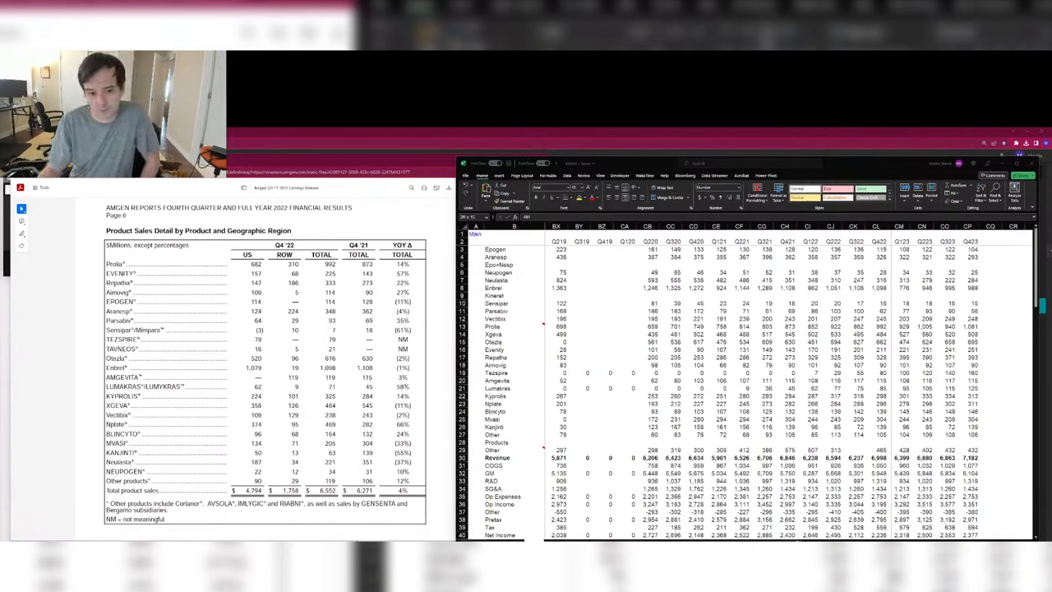
pyautogui.moveTo(876, 326); pyautogui.dragTo(877, 334)
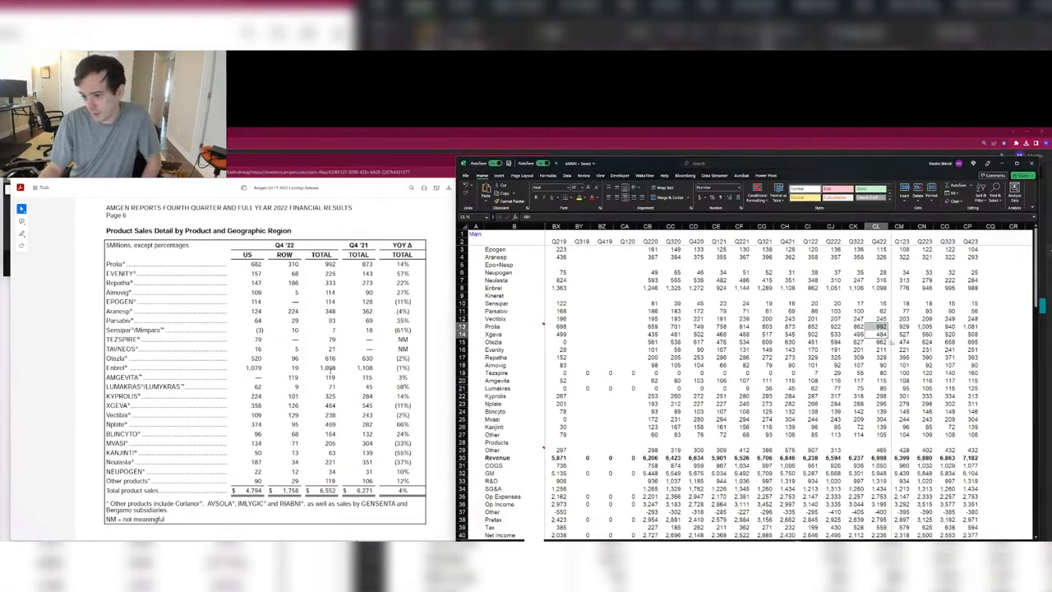
pyautogui.click(838, 336)
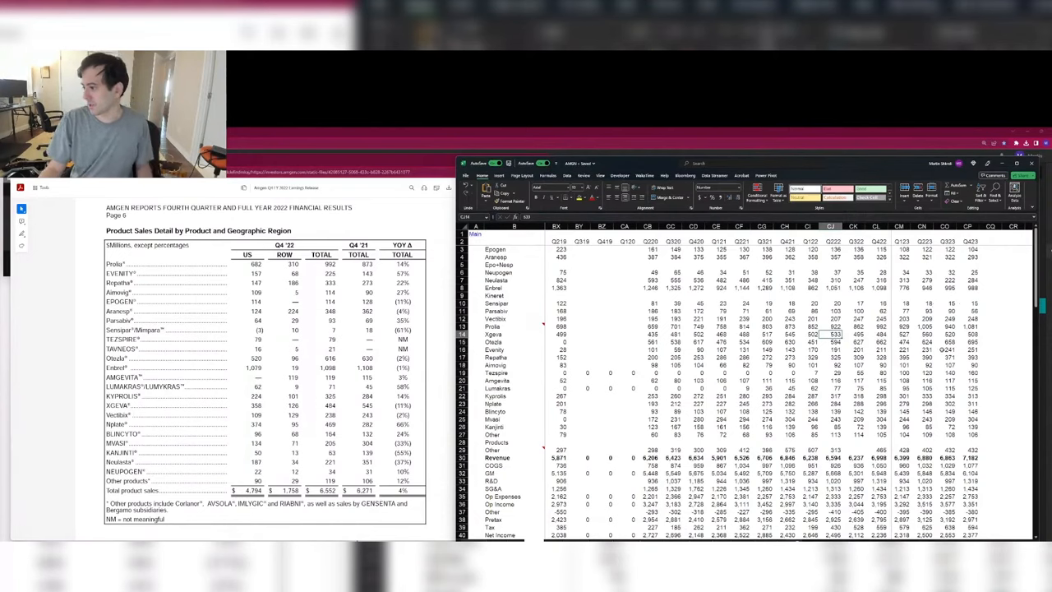
pyautogui.keyDown('ctrl'); pyautogui.scroll(1, 921, 308); pyautogui.keyUp('ctrl')
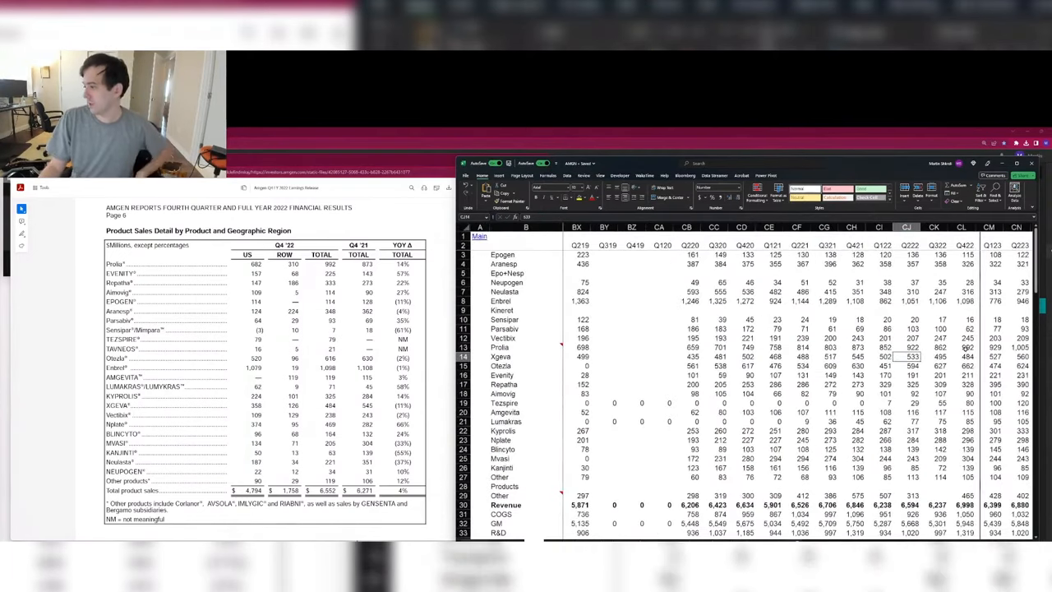
pyautogui.click(961, 347)
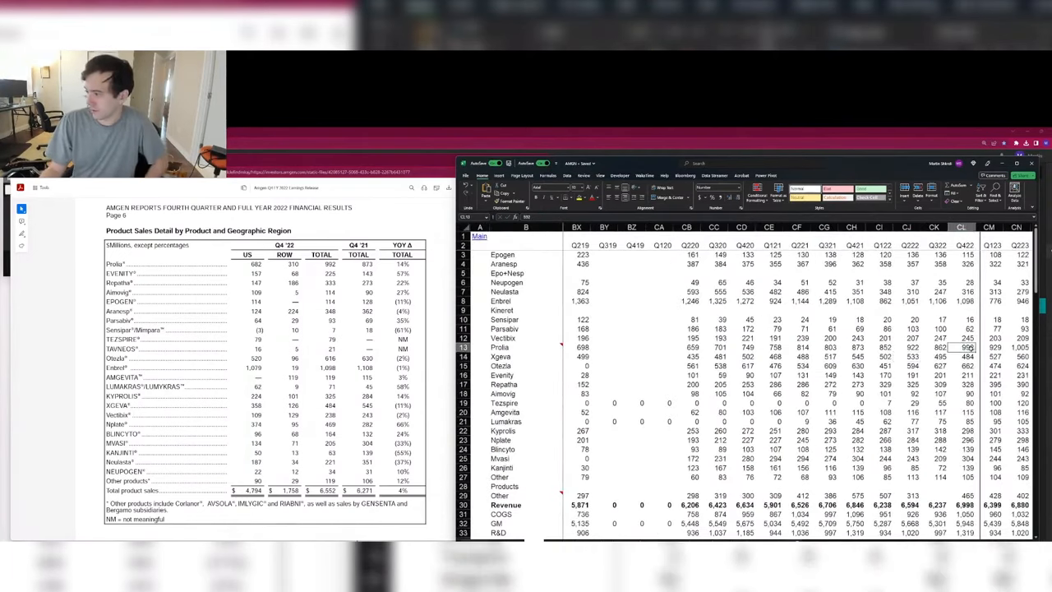
pyautogui.moveTo(970, 348); pyautogui.dragTo(937, 347)
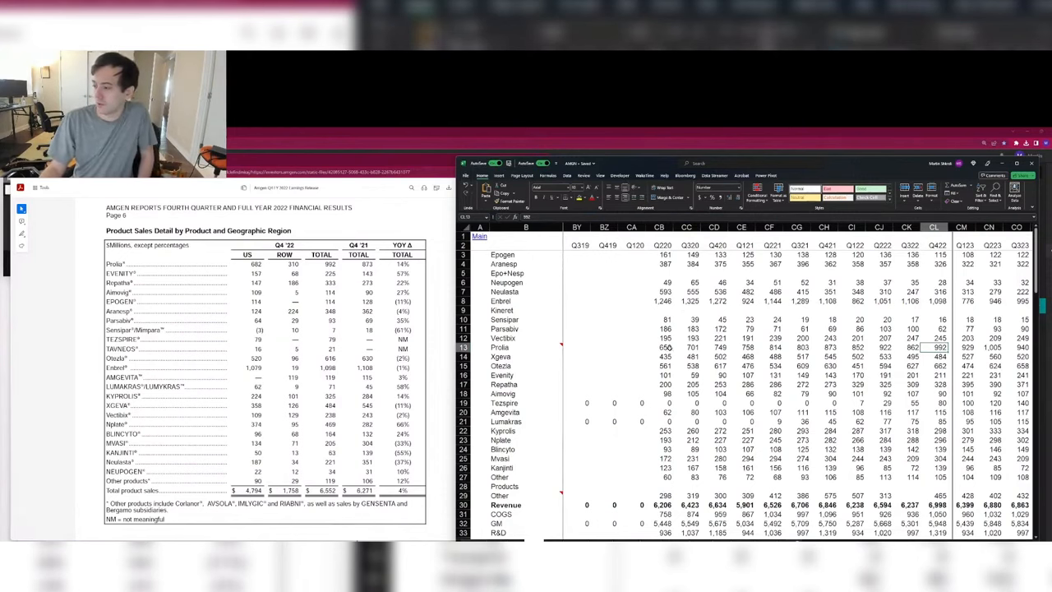
pyautogui.moveTo(661, 347)
pyautogui.mouseDown()
pyautogui.moveTo(934, 347)
pyautogui.moveTo(662, 348)
pyautogui.moveTo(802, 353)
pyautogui.moveTo(906, 342)
pyautogui.moveTo(878, 358)
pyautogui.moveTo(639, 359)
pyautogui.mouseUp()
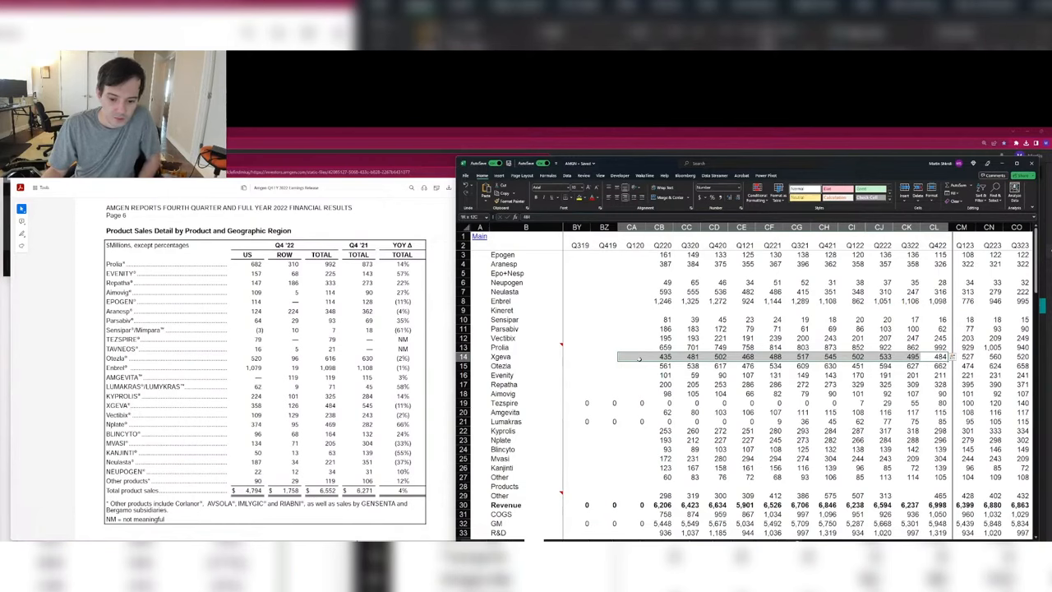
pyautogui.click(935, 355)
pyautogui.click(937, 346)
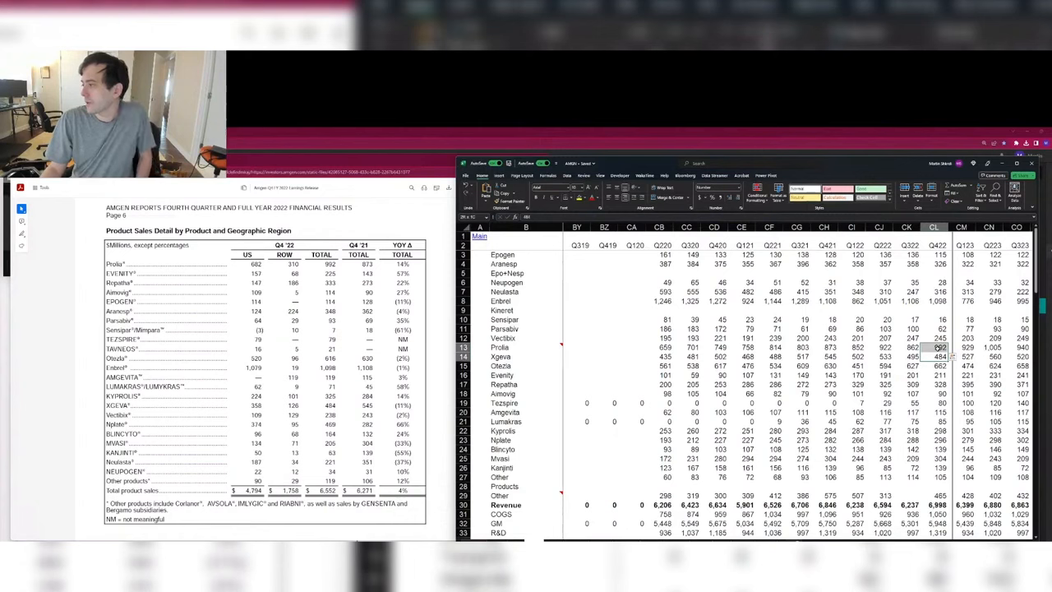
pyautogui.click(937, 301)
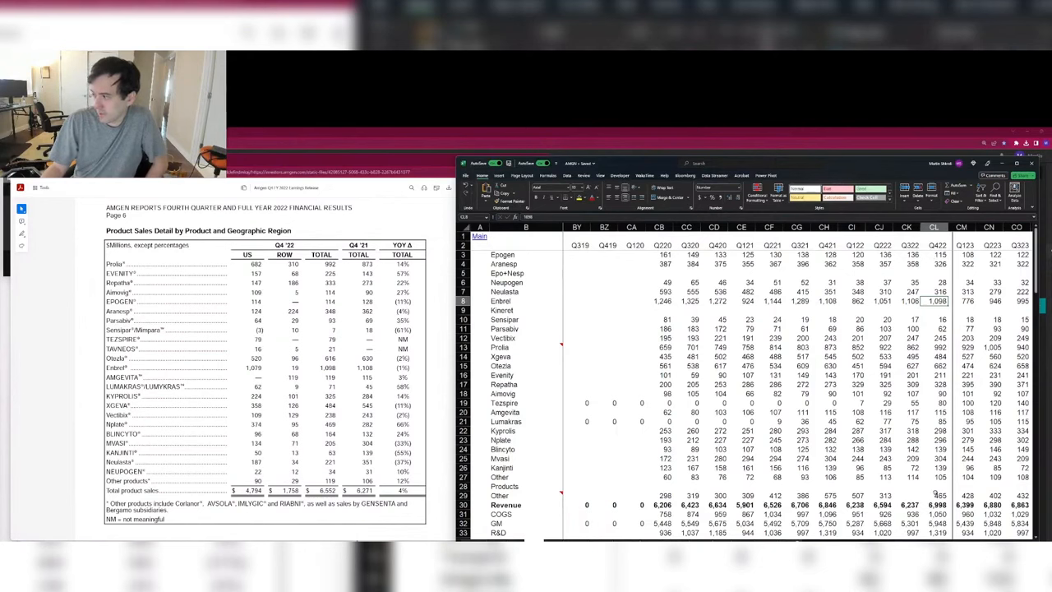
# Step: Check the Q422 Prolia and Xgeva entries, the Q422 revenue total and the Epogen figure in the model
pyautogui.moveTo(937, 347); pyautogui.dragTo(937, 356)
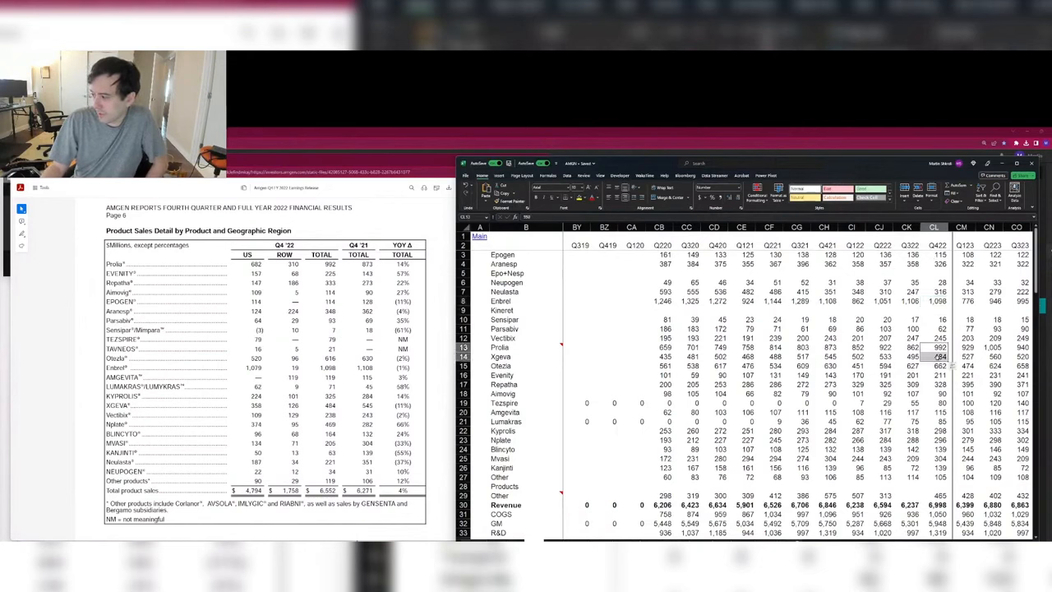
pyautogui.click(934, 505)
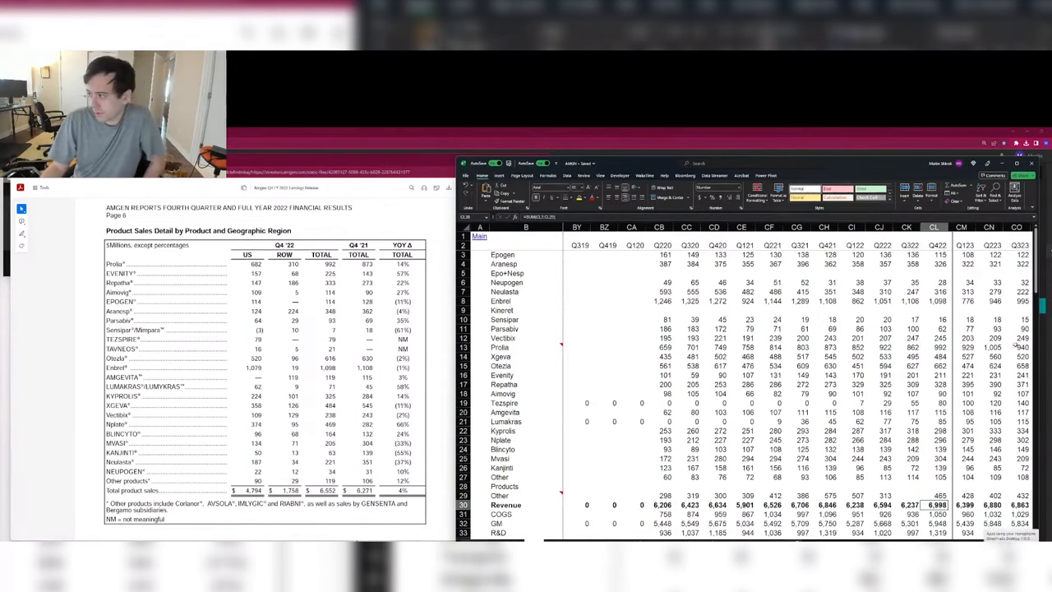
pyautogui.click(915, 263)
pyautogui.click(940, 256)
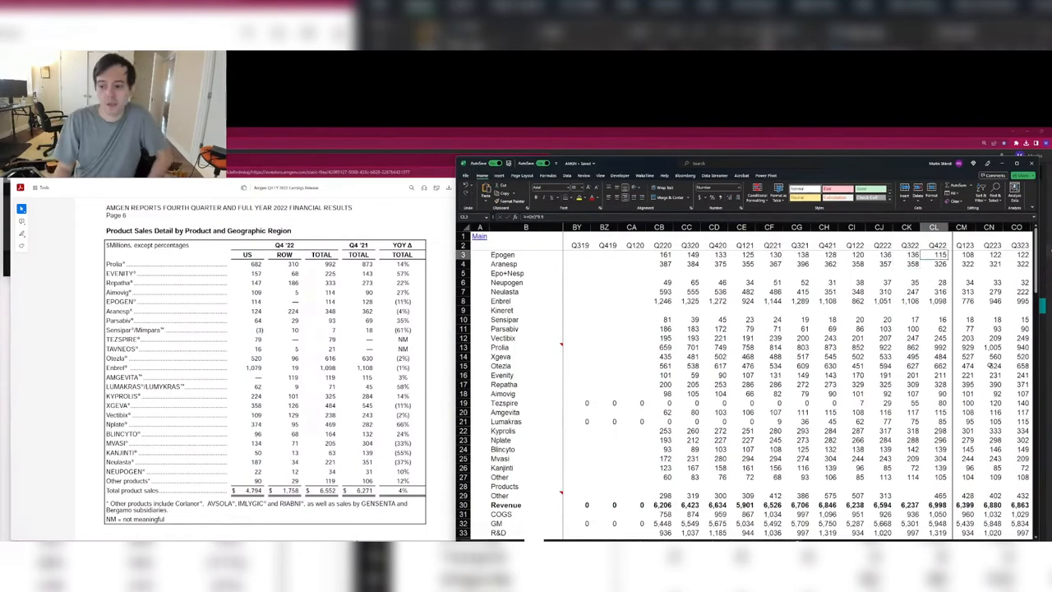
# Step: Set Otezla's Q422 sales in the model to 616
pyautogui.press('Down')
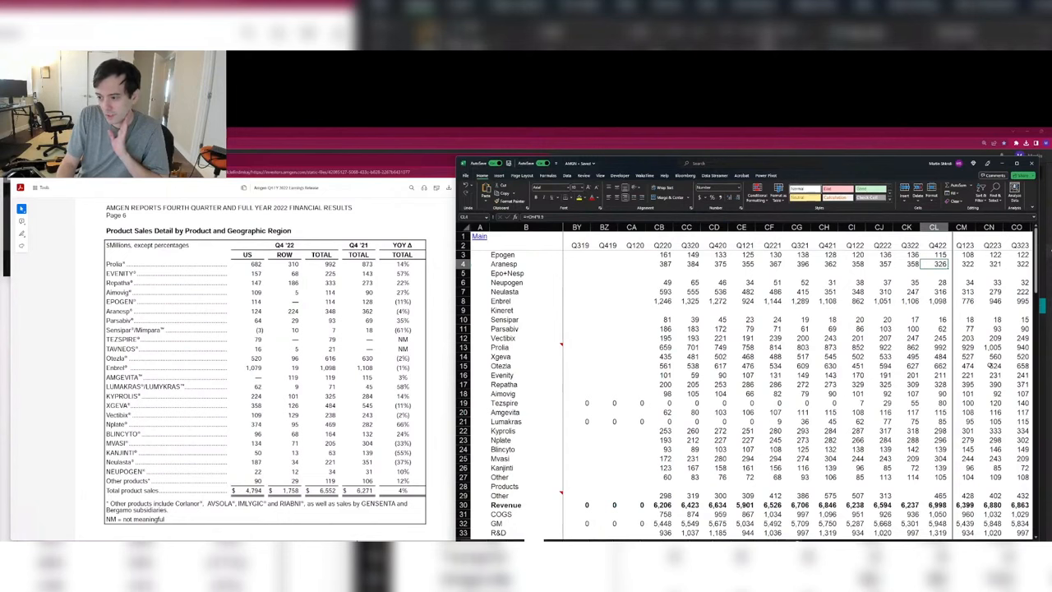
pyautogui.press('Down')
pyautogui.press('Down')
pyautogui.press('Down')
pyautogui.press('Down')
pyautogui.press('Down')
pyautogui.press('Down')
pyautogui.press('Down')
pyautogui.press('Down')
pyautogui.press('Down')
pyautogui.press('Down')
pyautogui.press('Down')
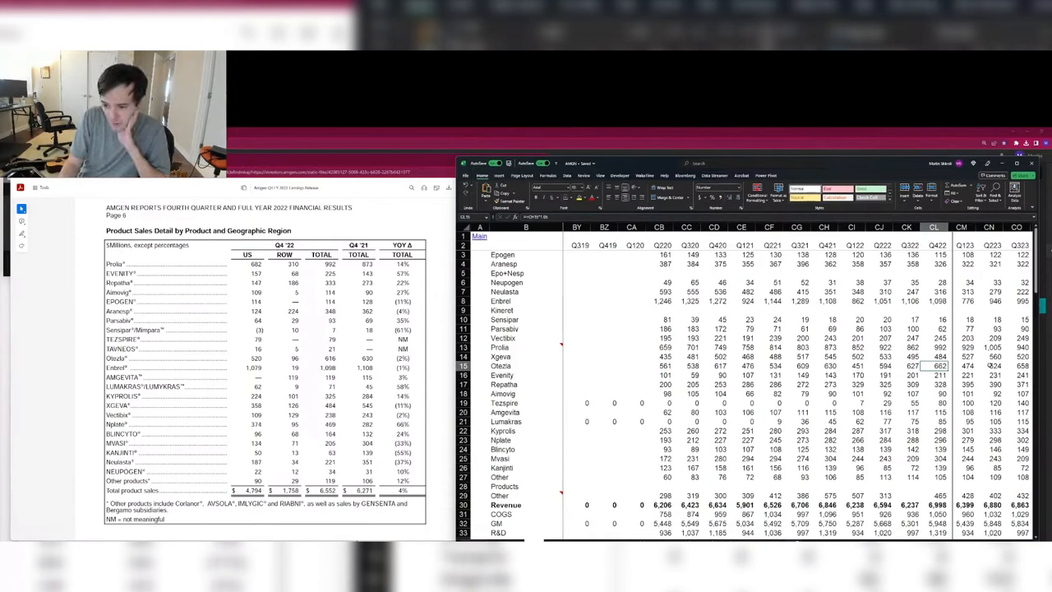
pyautogui.write('616')
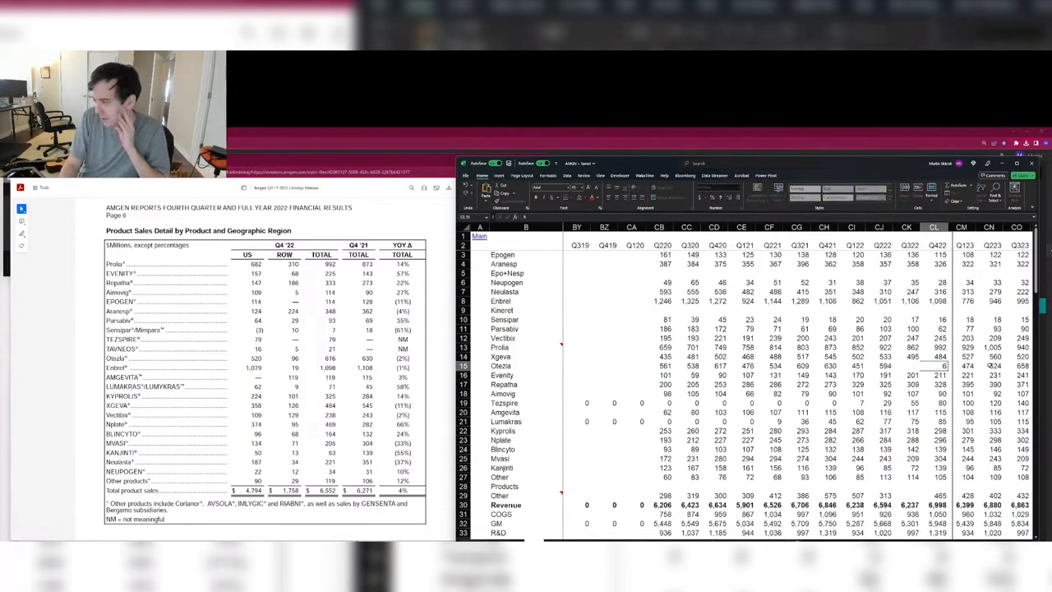
pyautogui.press('Return')
pyautogui.press('Up')
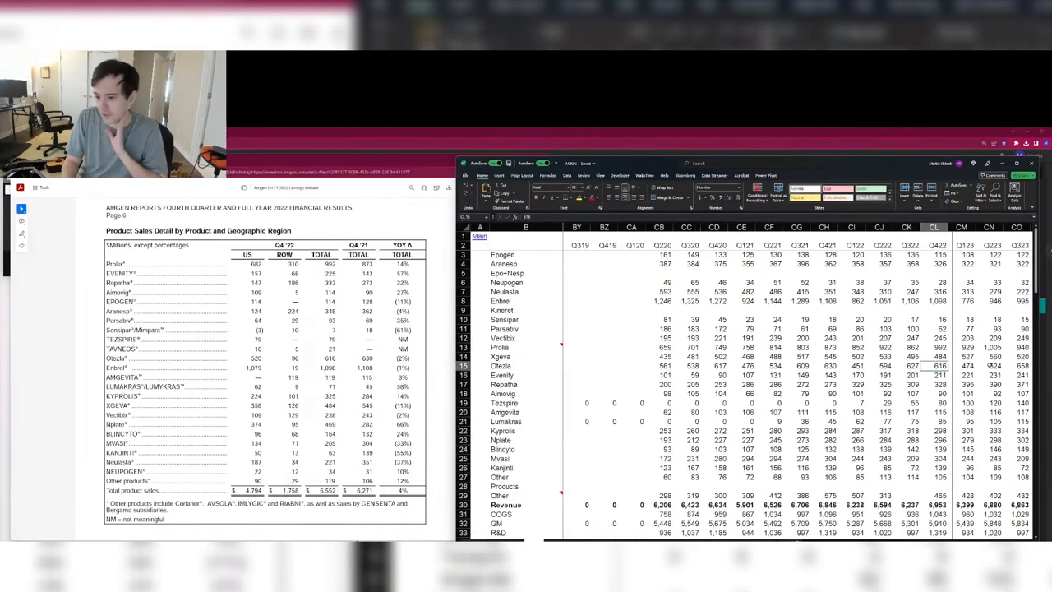
# Step: Set Evenity's Q422 sales to 225 and review its quarterly sales history and Q123 estimate
pyautogui.press('Down')
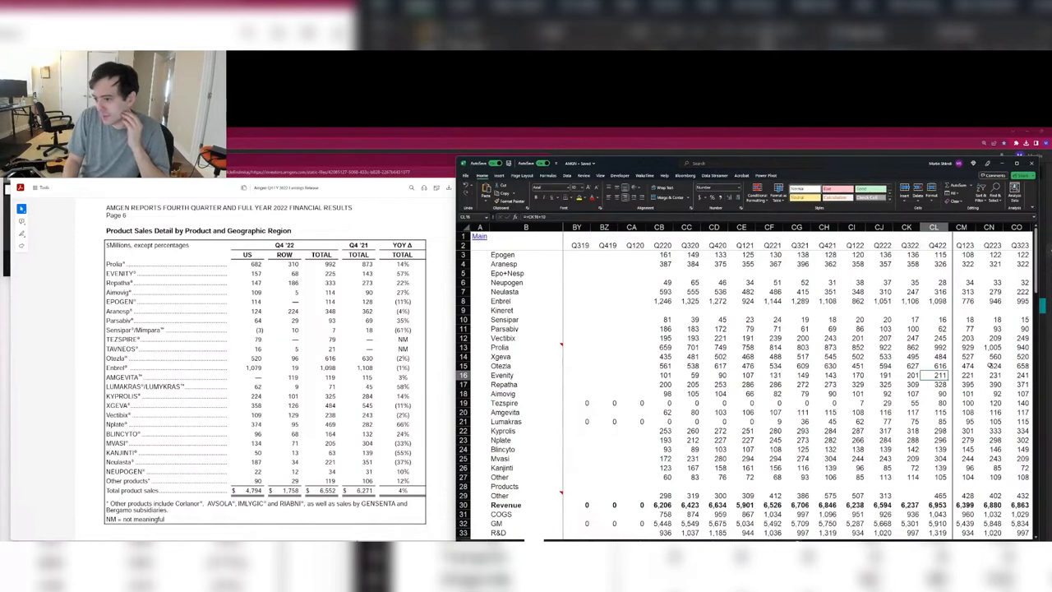
pyautogui.write('225')
pyautogui.press('Return')
pyautogui.press('Up')
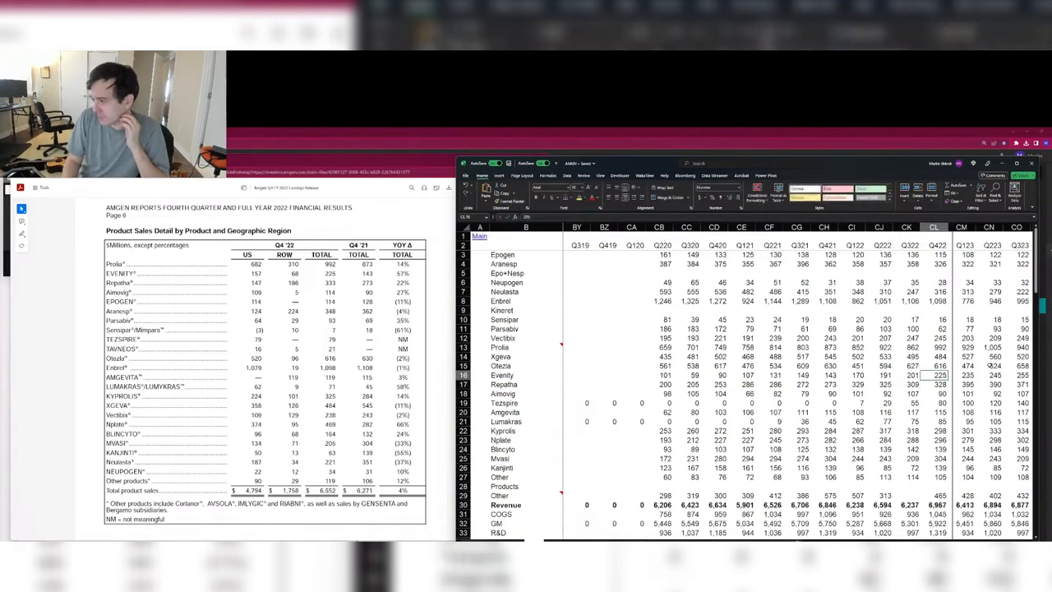
pyautogui.hotkey('ctrl', 'shift', 'Left')
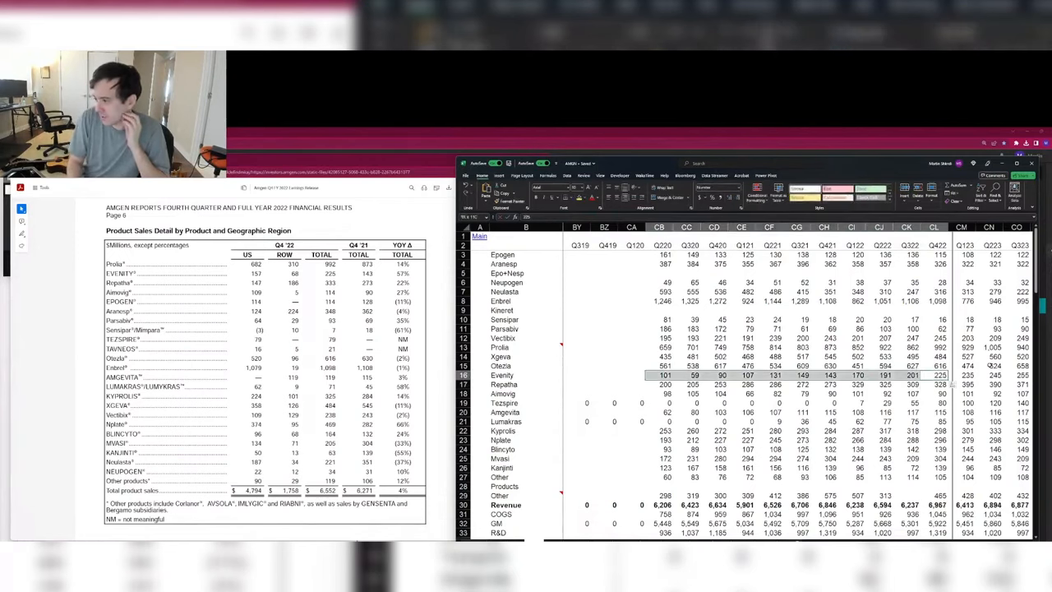
pyautogui.press('Right')
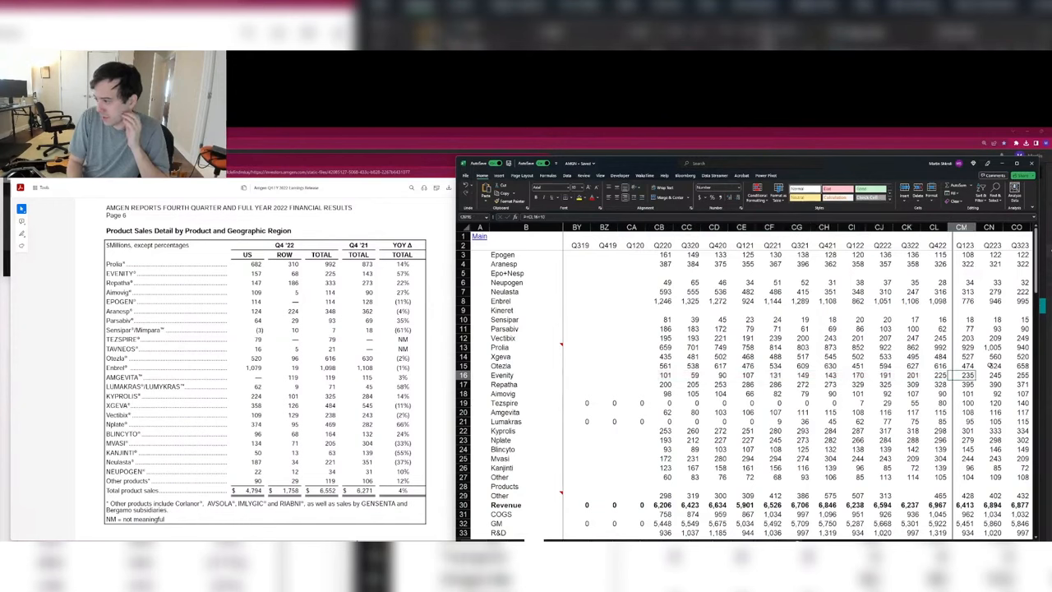
pyautogui.press('Left')
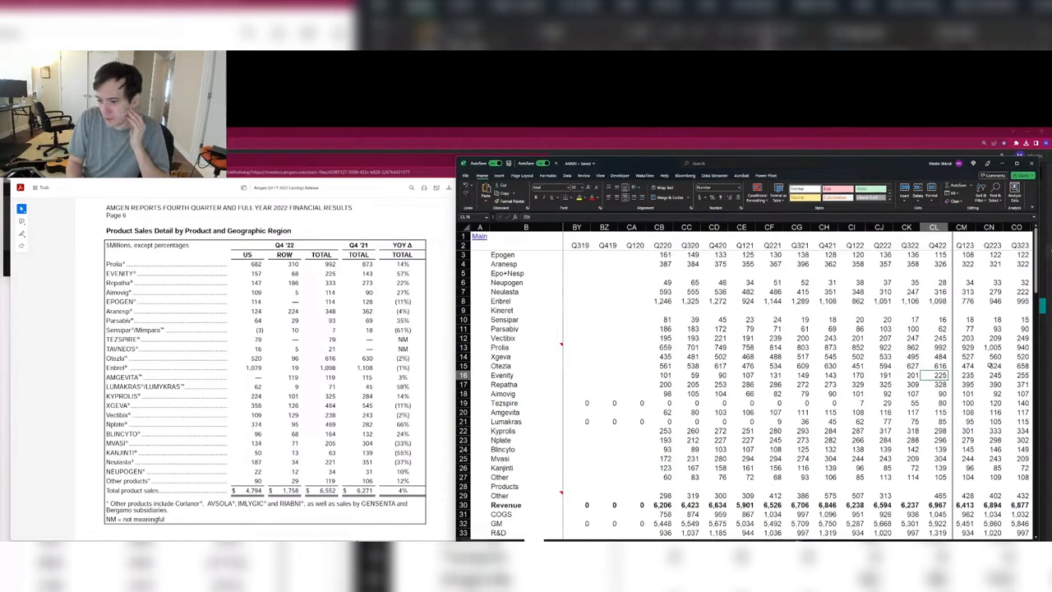
# Step: Set Nplate's Q422 sales to 469 and highlight that cell in yellow
pyautogui.press('Down')
pyautogui.press('Up')
pyautogui.press('Up')
pyautogui.press('Up')
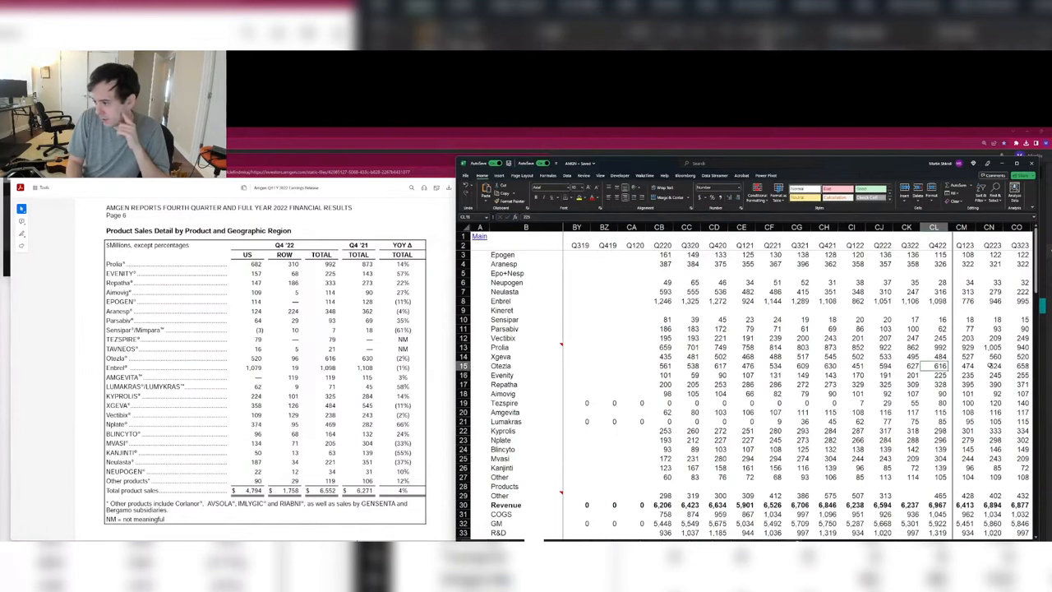
pyautogui.press('Down')
pyautogui.press('Down')
pyautogui.press('Down')
pyautogui.press('Down')
pyautogui.press('Down')
pyautogui.press('Down')
pyautogui.press('Down')
pyautogui.press('Down')
pyautogui.press('Down')
pyautogui.press('Down')
pyautogui.press('Up')
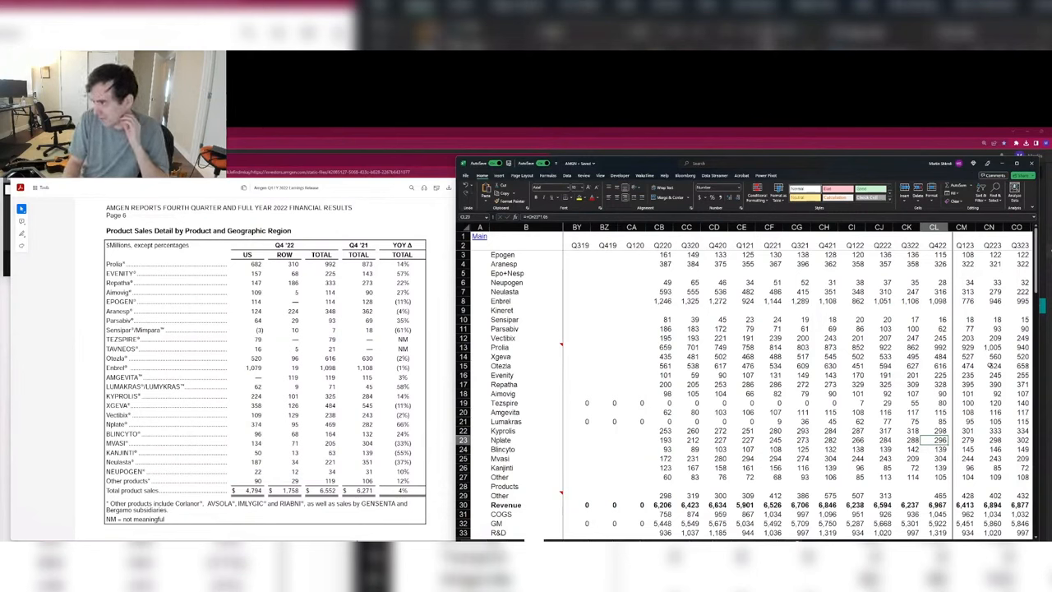
pyautogui.write('469')
pyautogui.press('Return')
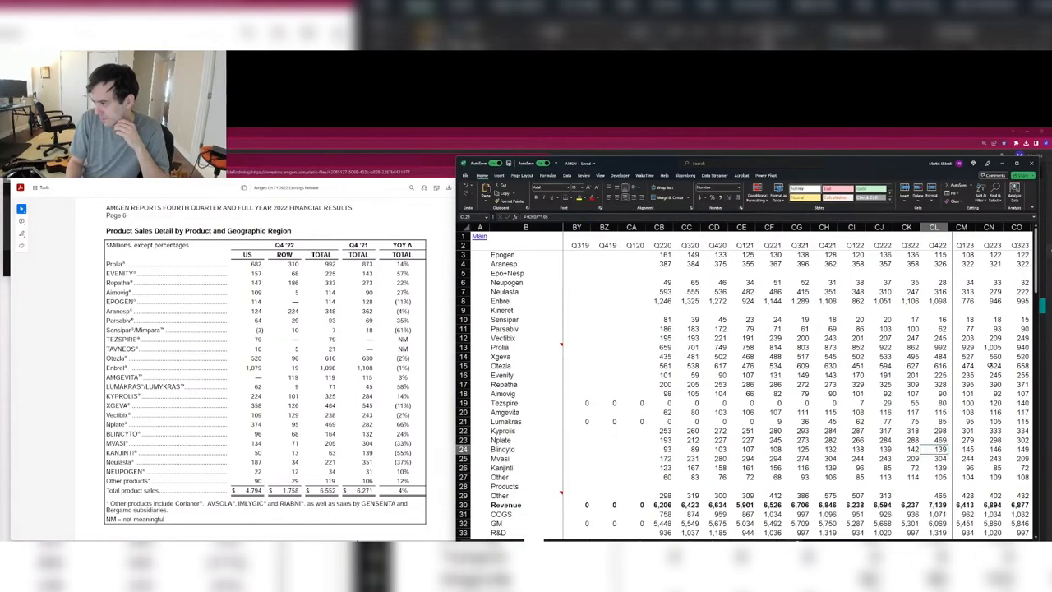
pyautogui.press('Up')
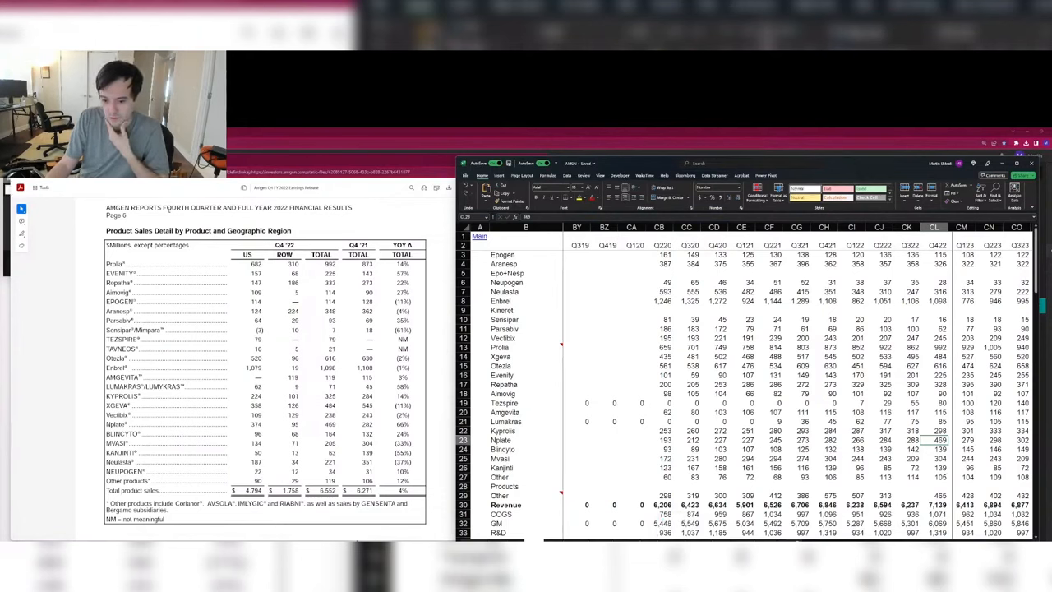
pyautogui.click(579, 198)
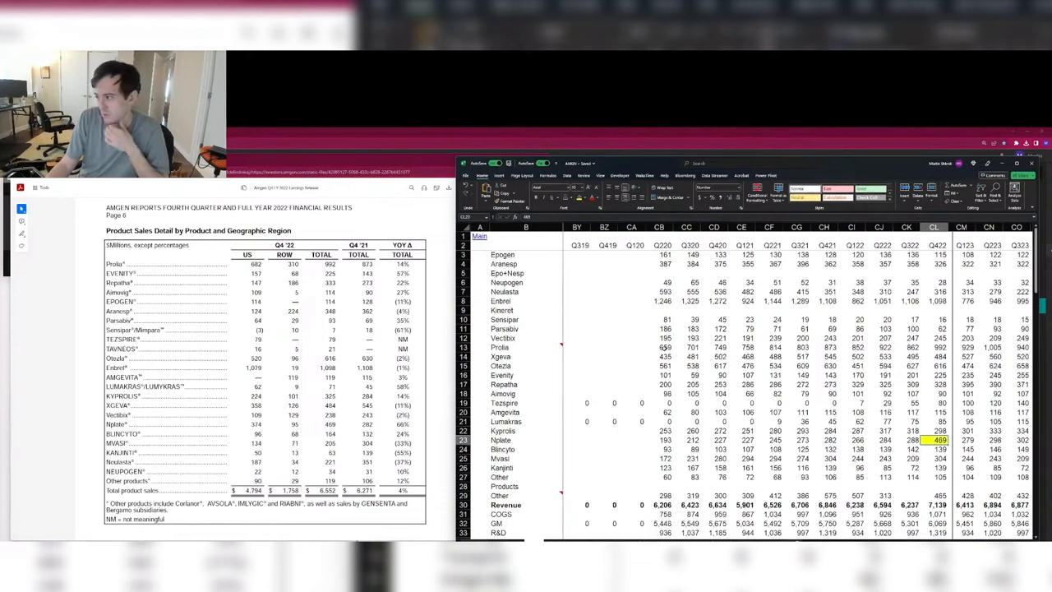
# Step: Set Repatha's Q422 sales to 333, the total given in the earnings release
pyautogui.click(330, 282)
pyautogui.click(912, 380)
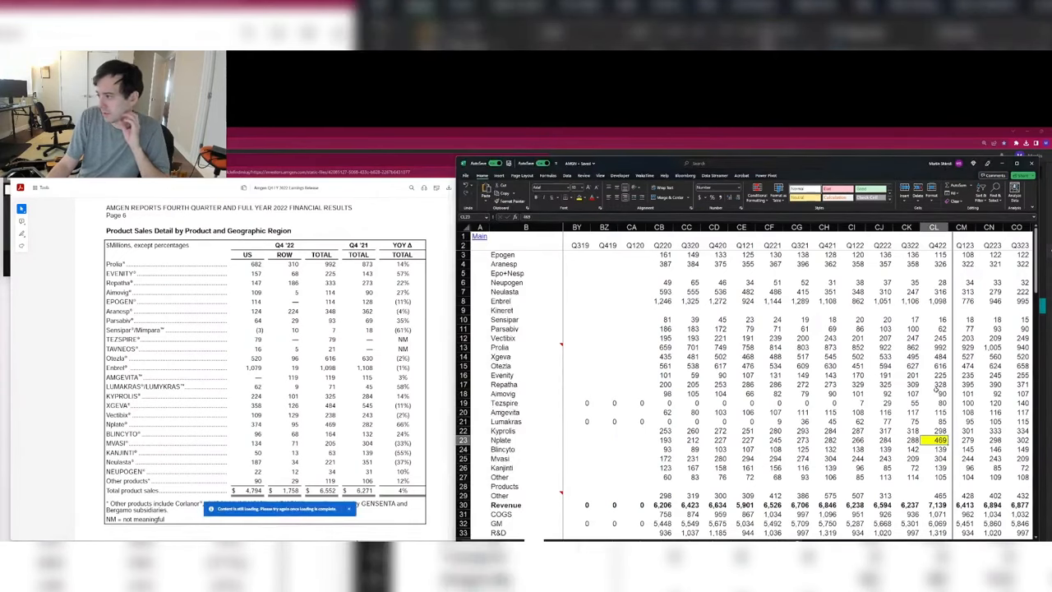
pyautogui.click(937, 386)
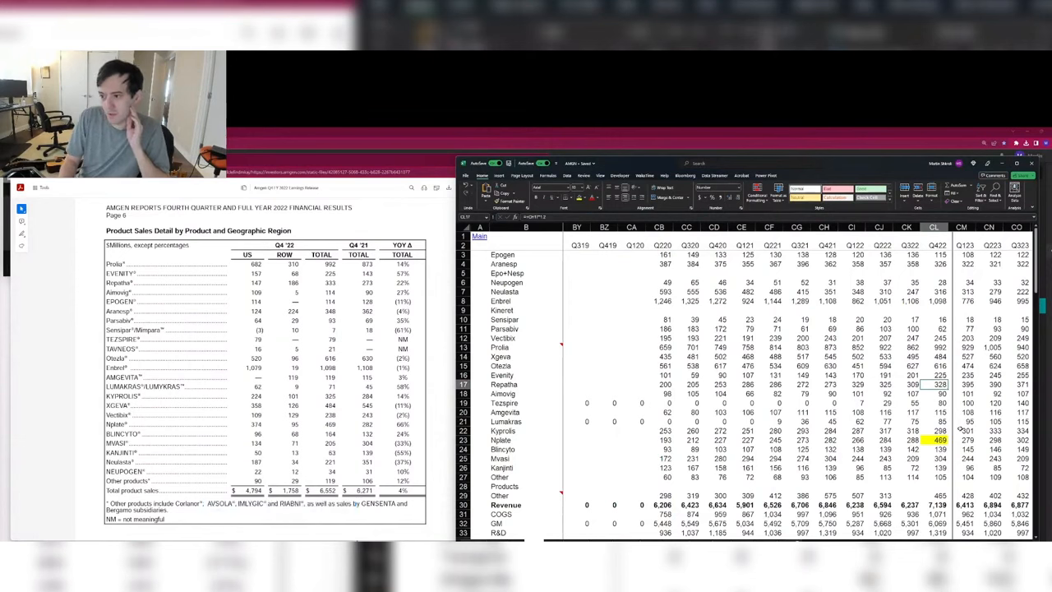
pyautogui.write('333')
pyautogui.hotkey('ctrl', 'Return')
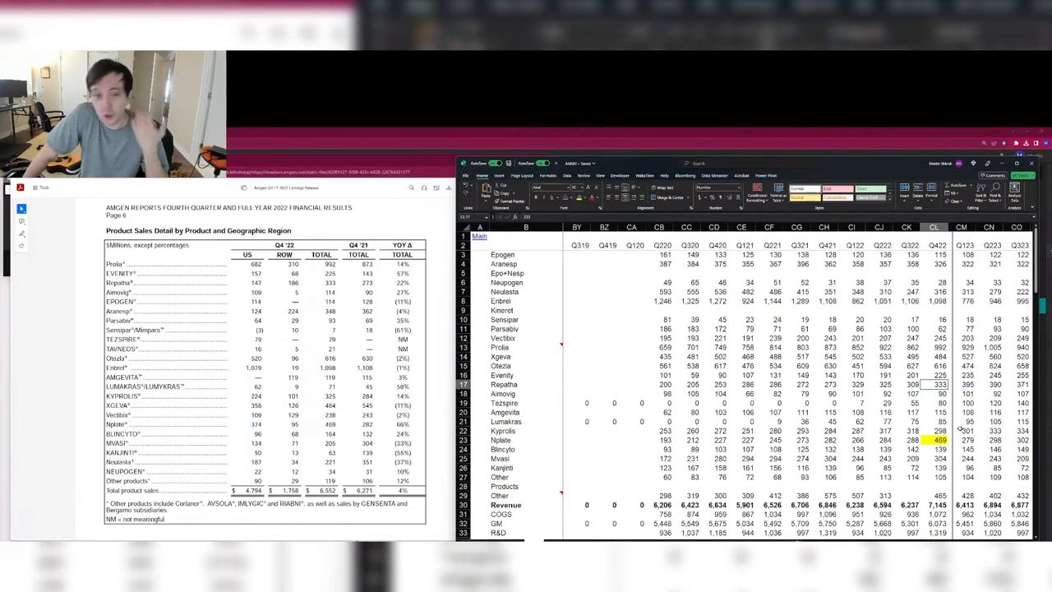
# Step: Set Vectibix's Q422 sales in the model to 238
pyautogui.press('Up')
pyautogui.press('Up')
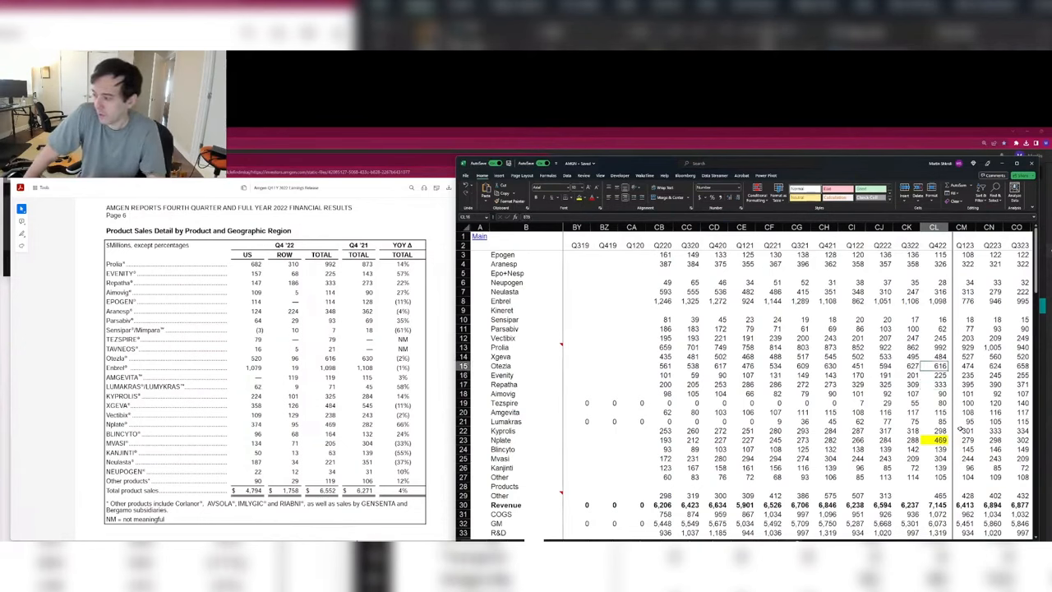
pyautogui.press('Up')
pyautogui.press('Up')
pyautogui.press('Up')
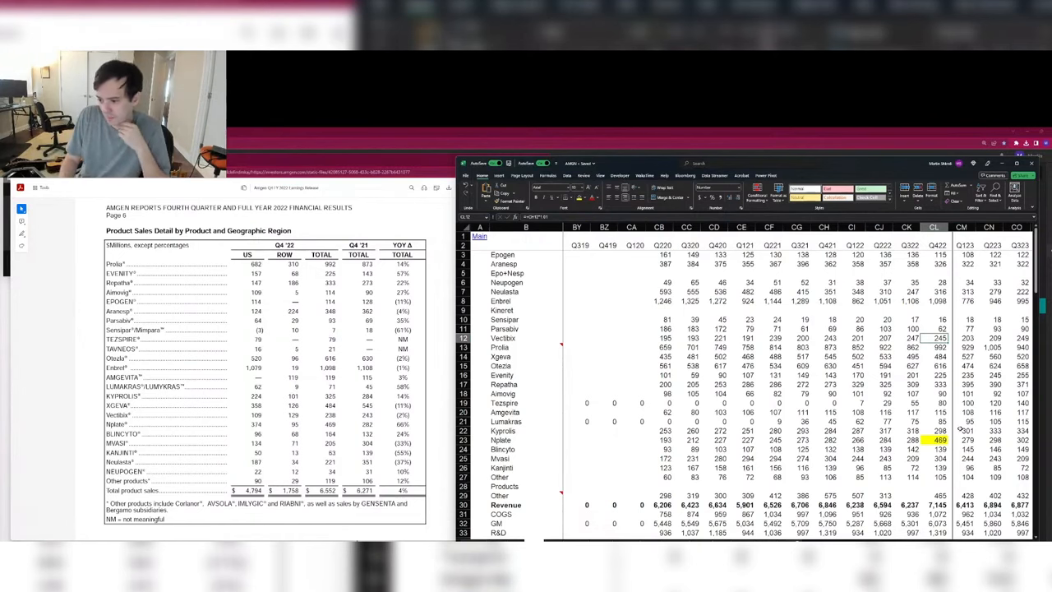
pyautogui.write('238')
pyautogui.press('Return')
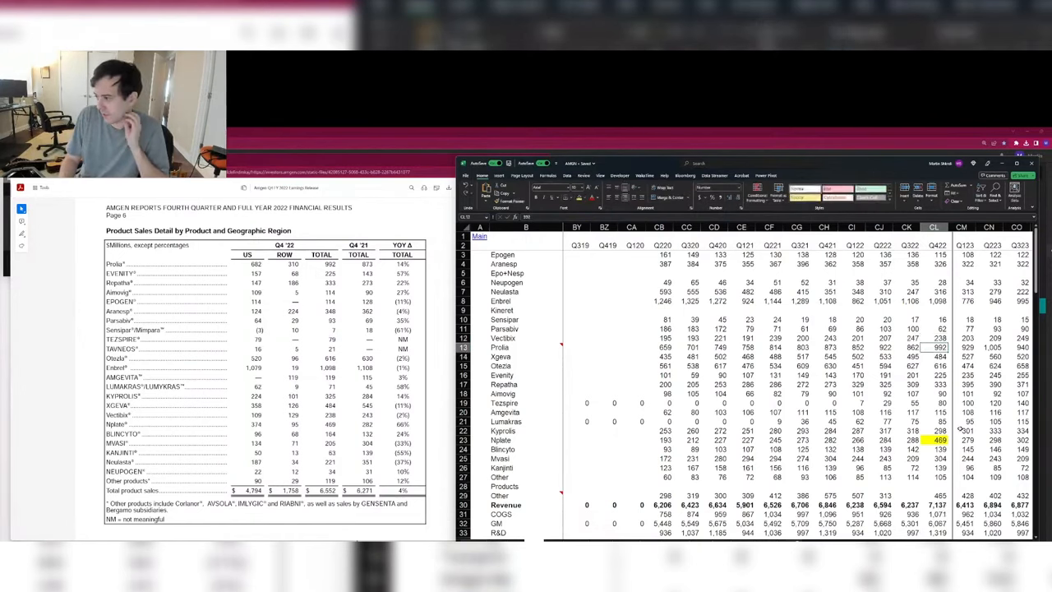
# Step: Set Parsabiv's Q422 sales in the model to 93
pyautogui.press('Up')
pyautogui.press('Up')
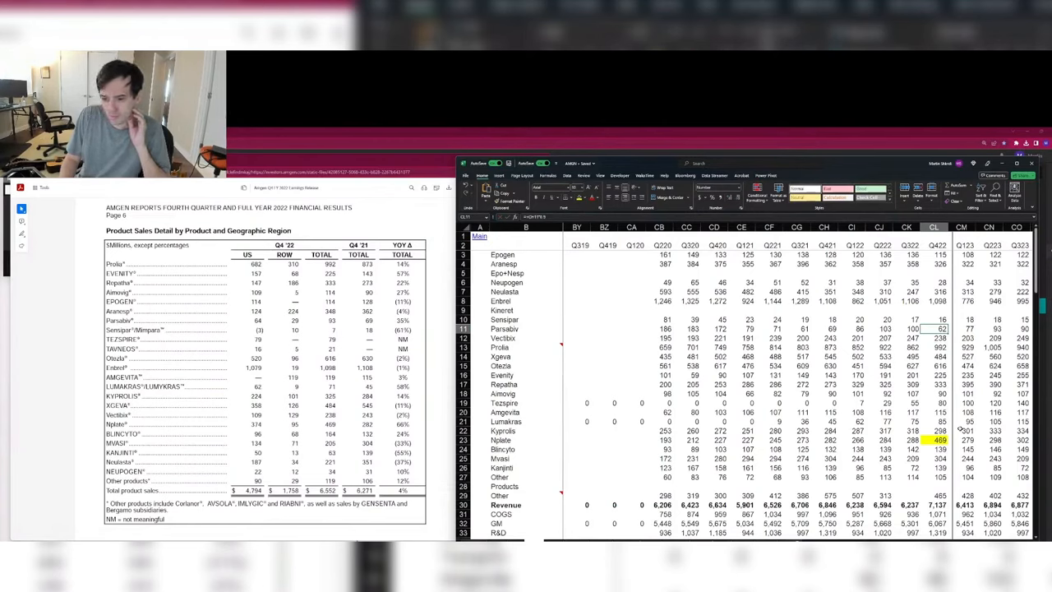
pyautogui.write('9')
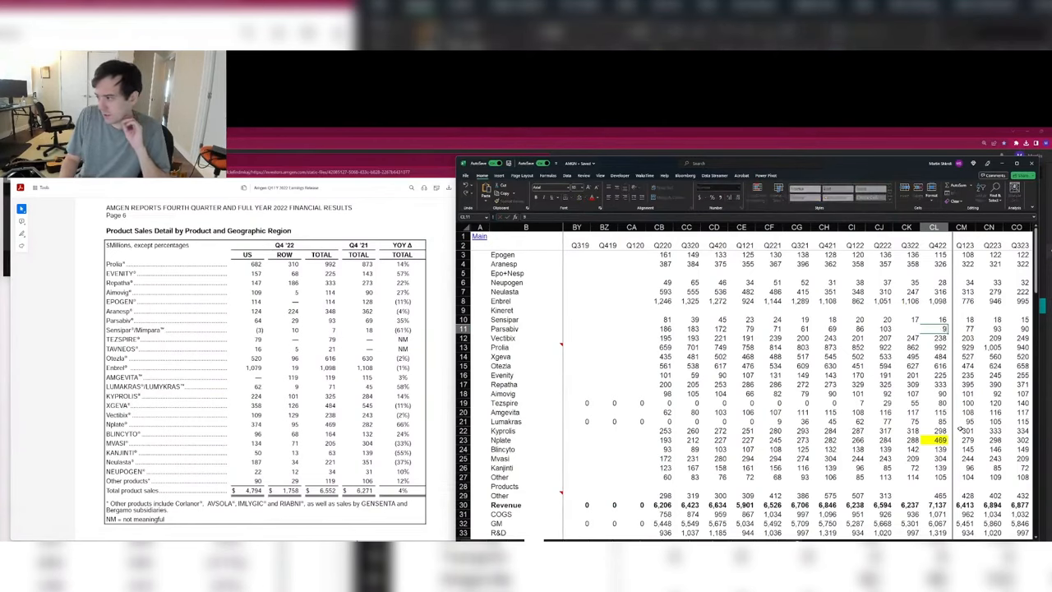
pyautogui.write('3')
pyautogui.press('Return')
# Step: Set Sensipar's Q422 sales in the model to 7
pyautogui.press('Up')
pyautogui.press('Up')
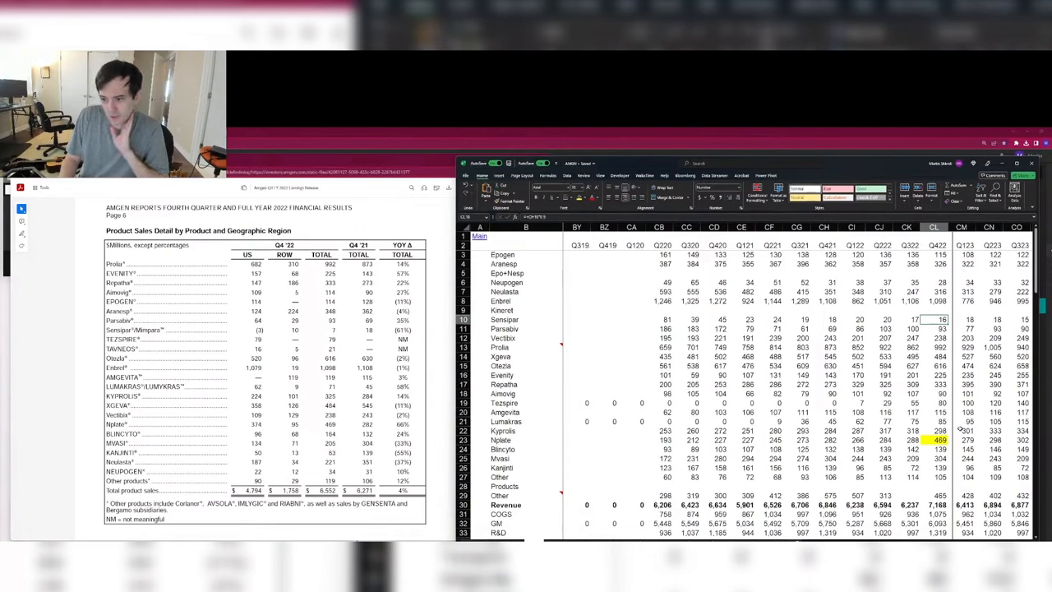
pyautogui.write('7')
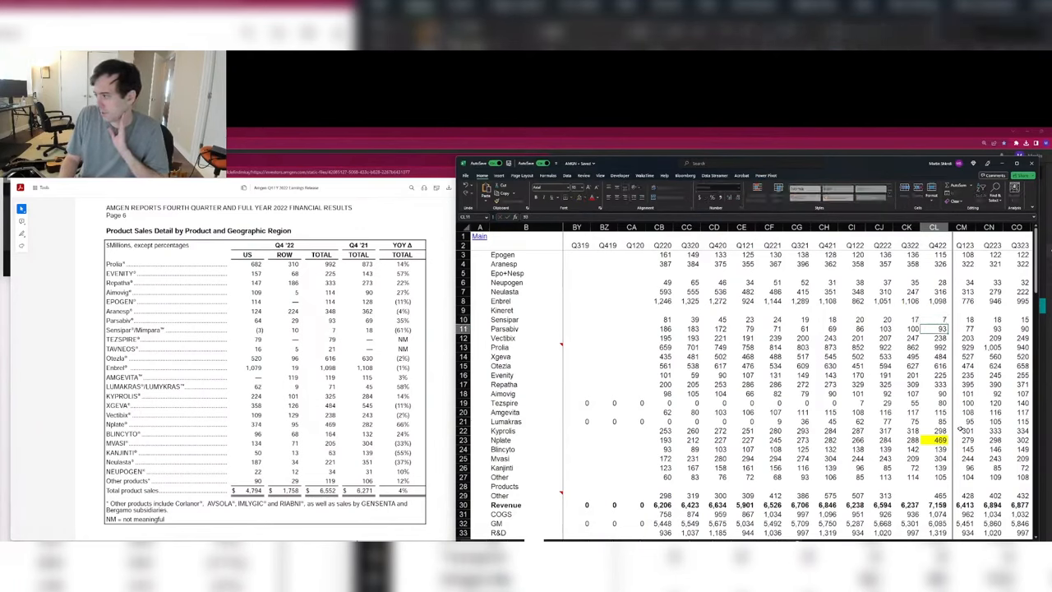
pyautogui.press('Return')
# Step: Set Neupogen's Q422 sales in the model to 34
pyautogui.press('Up')
pyautogui.press('Up')
pyautogui.press('Up')
pyautogui.press('Up')
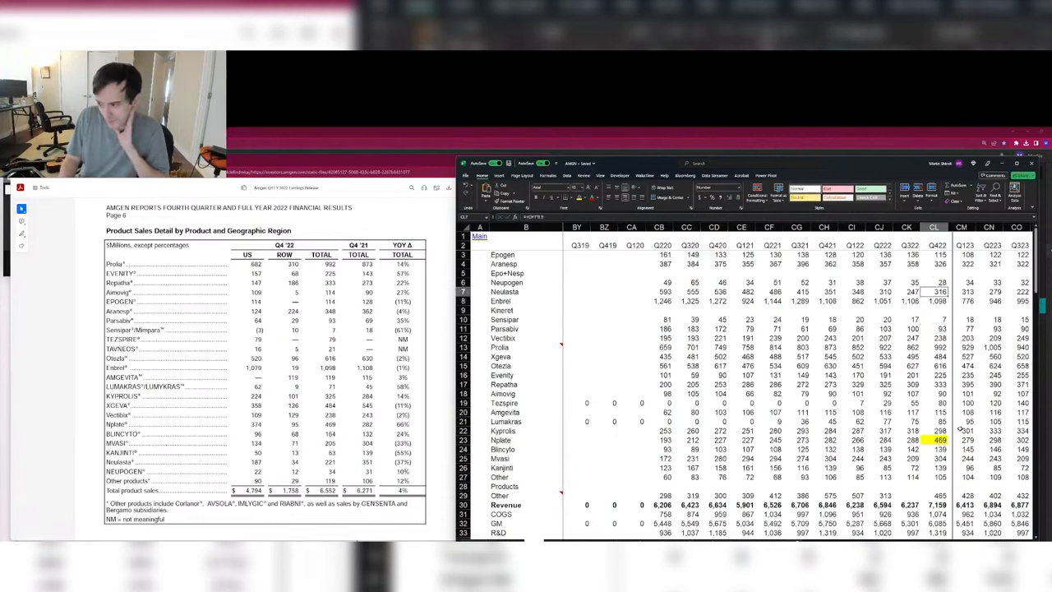
pyautogui.press('Up')
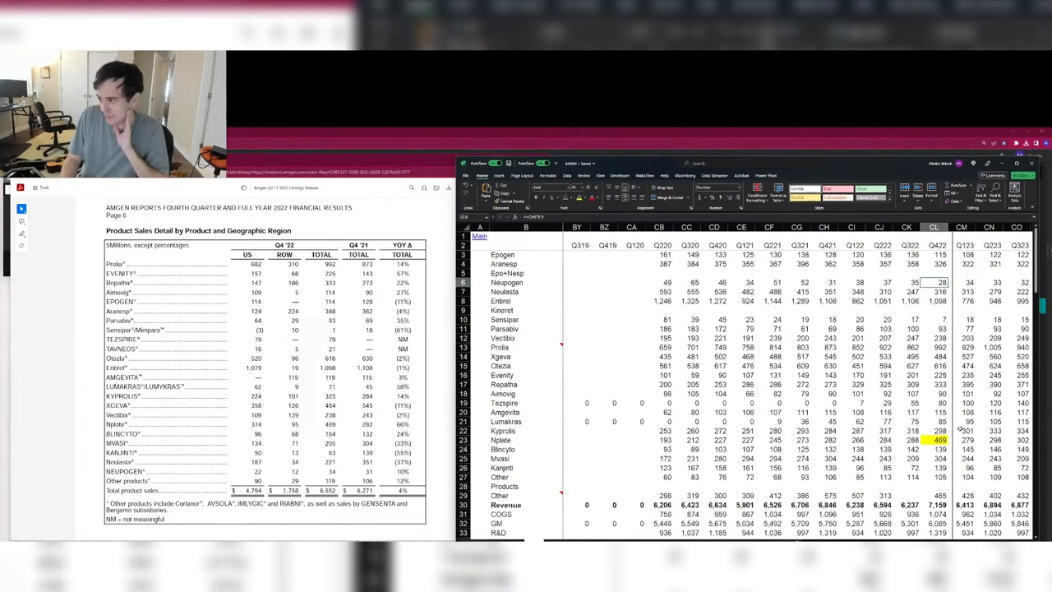
pyautogui.write('34')
pyautogui.press('Return')
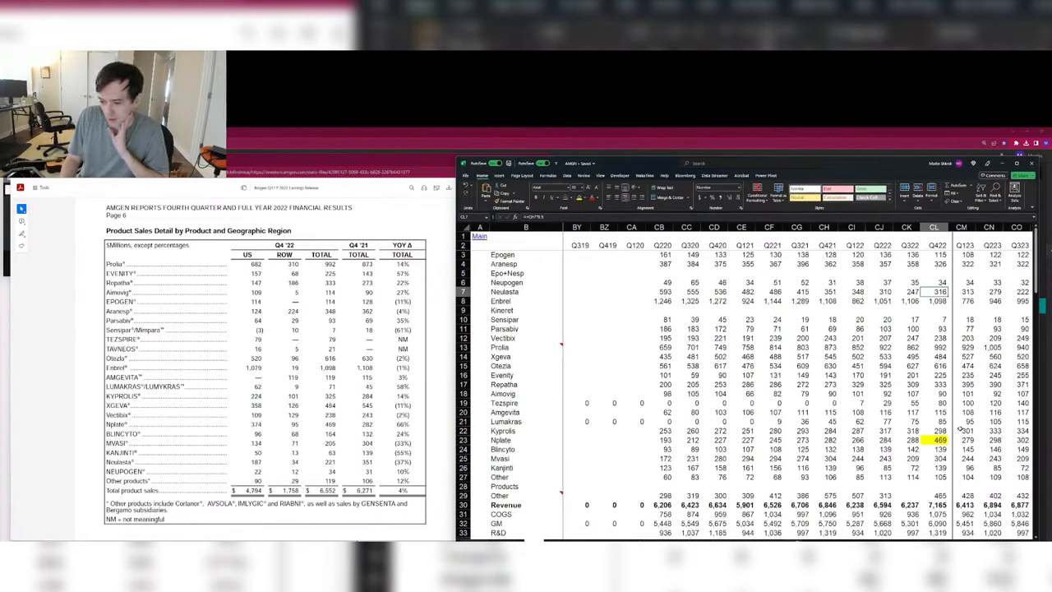
# Step: Set Neulasta's Q422 sales to 221 and check it together with the Neupogen value above
pyautogui.write('221')
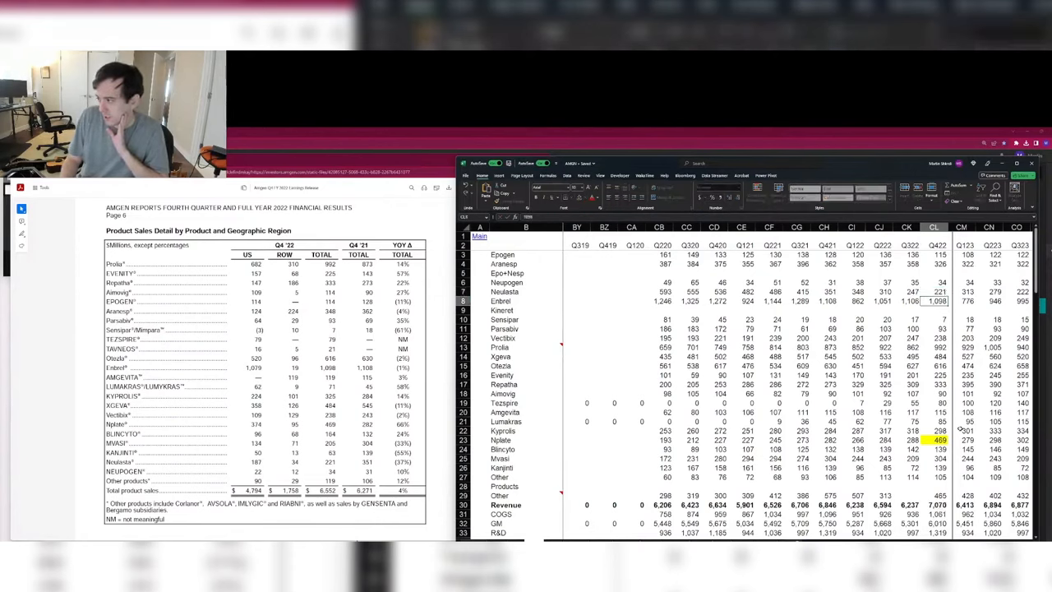
pyautogui.hotkey('ctrl', 'Return')
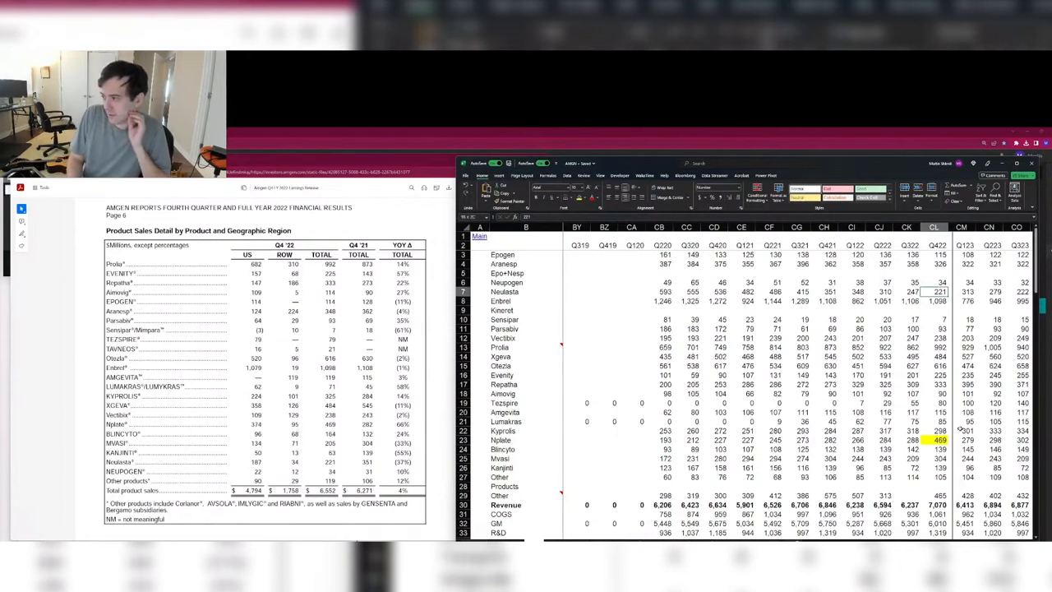
pyautogui.hotkey('shift', 'Up')
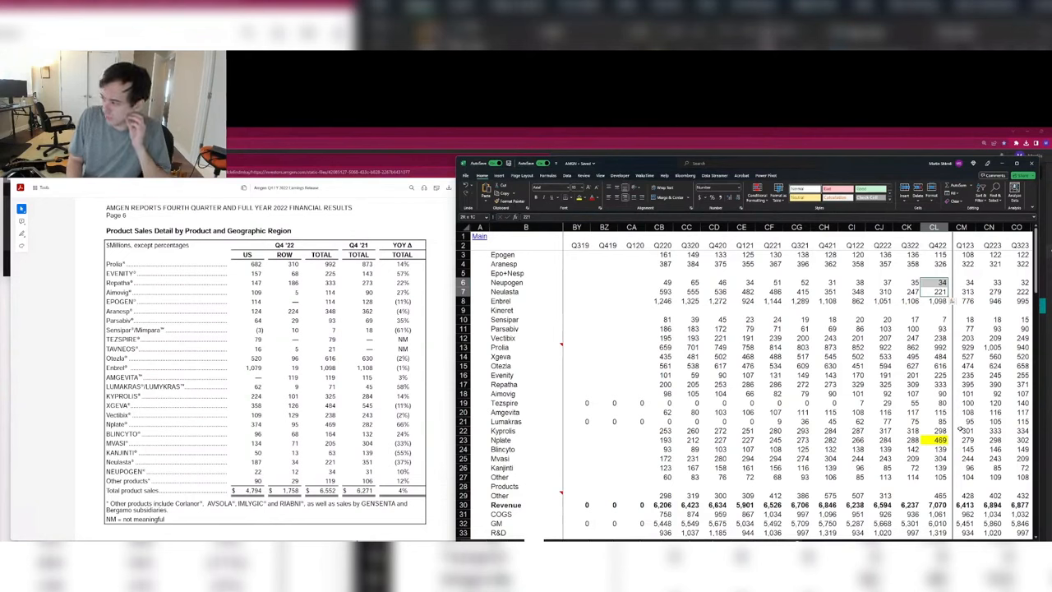
pyautogui.press('Down')
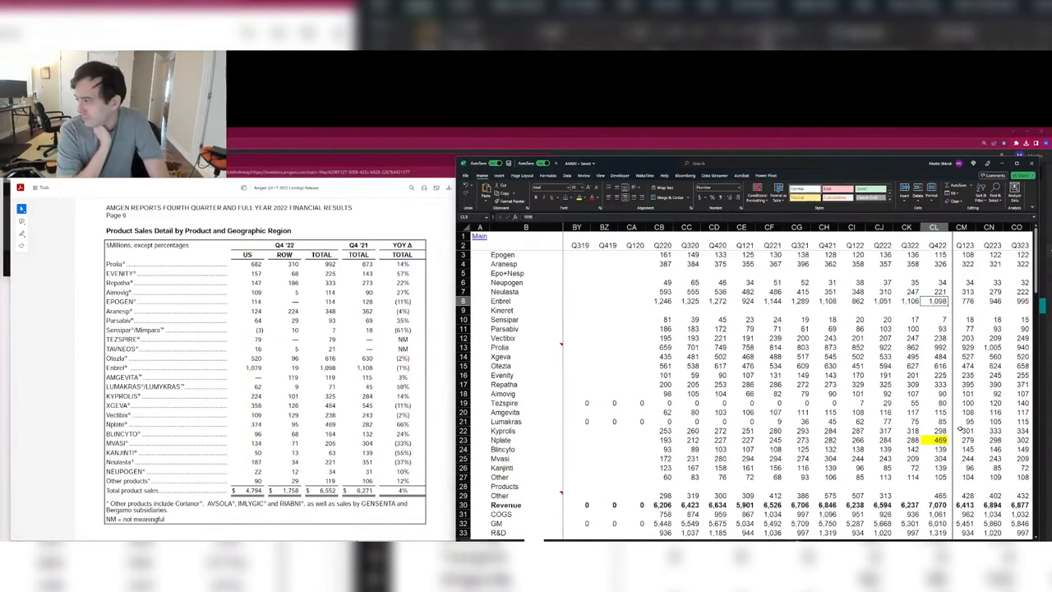
pyautogui.press('Up')
pyautogui.press('Up')
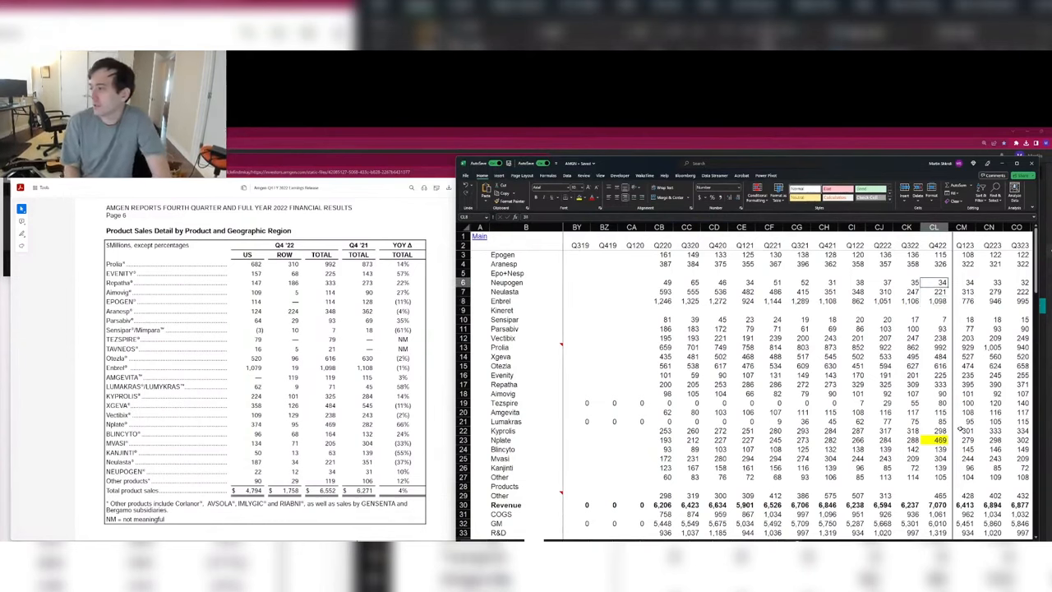
# Step: Examine the Q422 sales from Aranesp through Enbrel together as one block
pyautogui.press('Up')
pyautogui.press('Up')
pyautogui.press('Up')
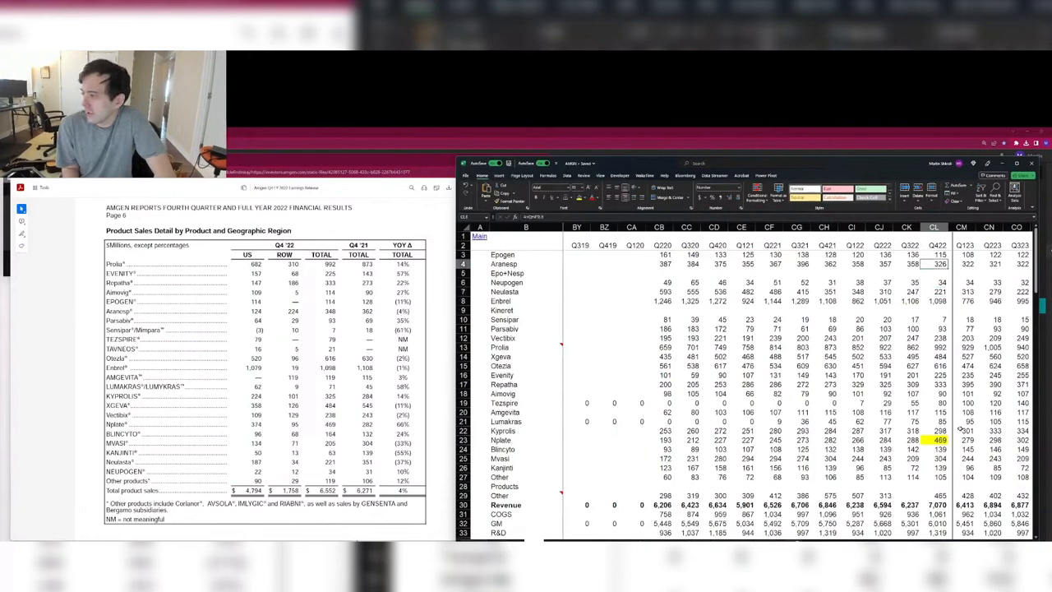
pyautogui.hotkey('shift', 'Down')
pyautogui.hotkey('shift', 'Down')
pyautogui.hotkey('shift', 'Down')
pyautogui.hotkey('shift', 'Down')
pyautogui.hotkey('shift', 'Down')
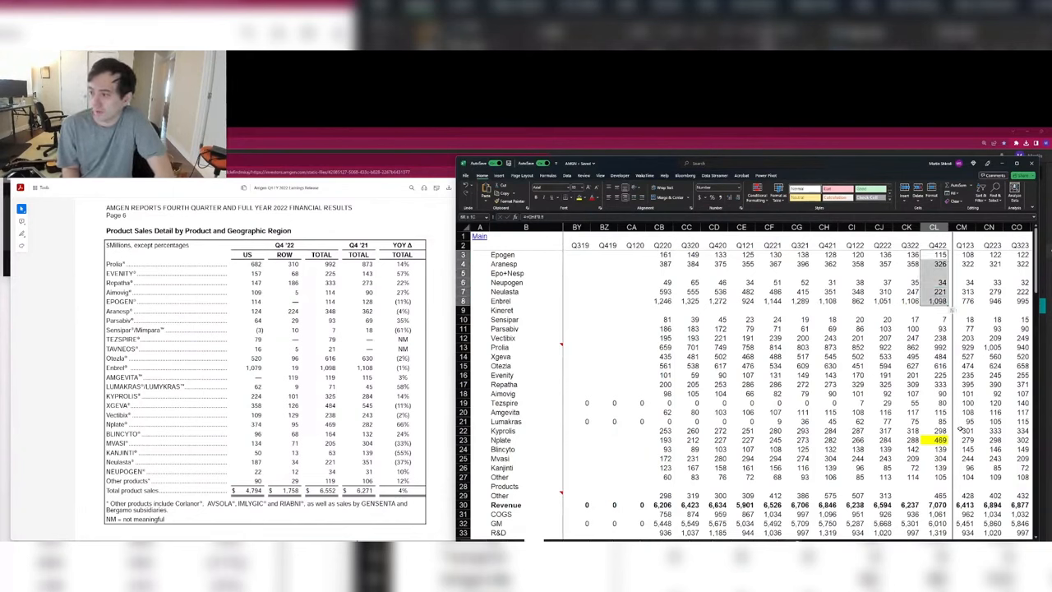
pyautogui.hotkey('shift', 'Down')
pyautogui.hotkey('shift', 'Down')
pyautogui.hotkey('shift', 'Up')
pyautogui.hotkey('shift', 'Up')
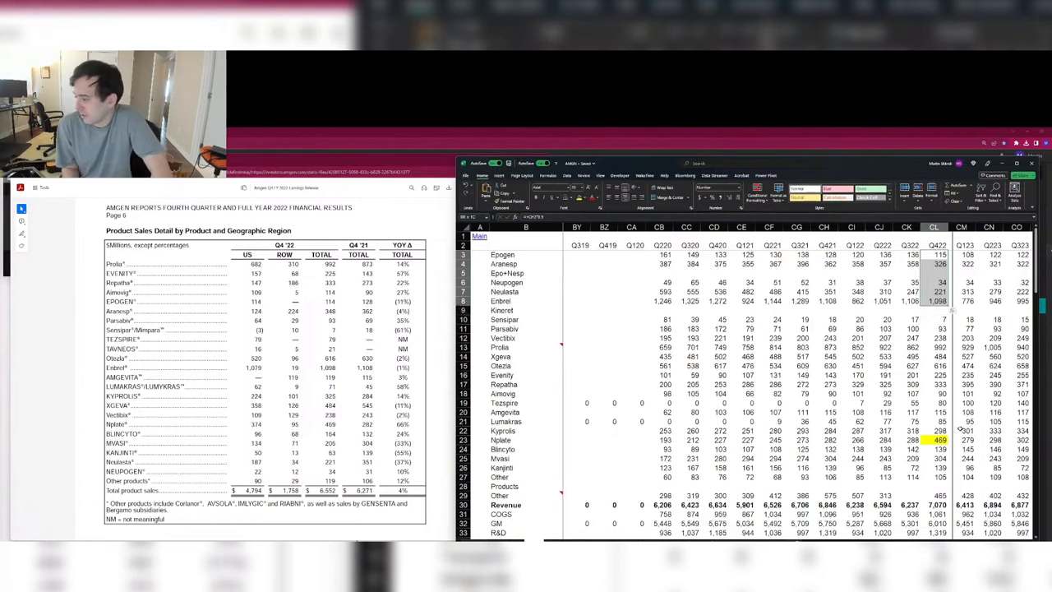
# Step: Trace Aranesp's quarterly sales back to Q320 and recheck the Q422 values from Aranesp down to Enbrel
pyautogui.press('Left')
pyautogui.press('Left')
pyautogui.press('Left')
pyautogui.press('Left')
pyautogui.press('Left')
pyautogui.press('Left')
pyautogui.press('Left')
pyautogui.press('Left')
pyautogui.press('Left')
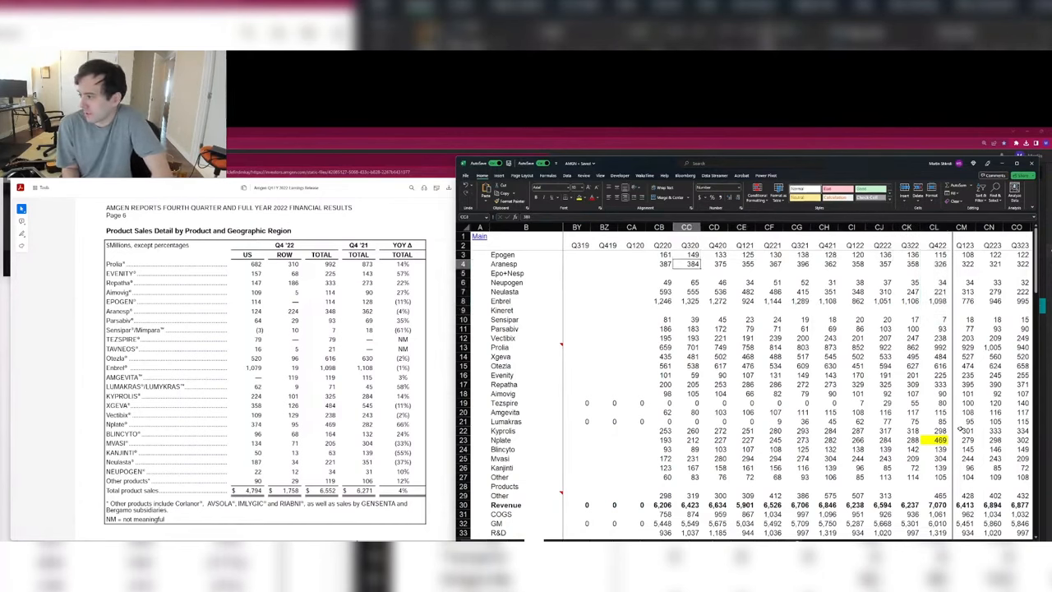
pyautogui.press('Right')
pyautogui.press('Right')
pyautogui.press('Right')
pyautogui.press('Right')
pyautogui.press('Right')
pyautogui.press('Right')
pyautogui.press('Right')
pyautogui.press('Right')
pyautogui.press('Right')
pyautogui.press('Down')
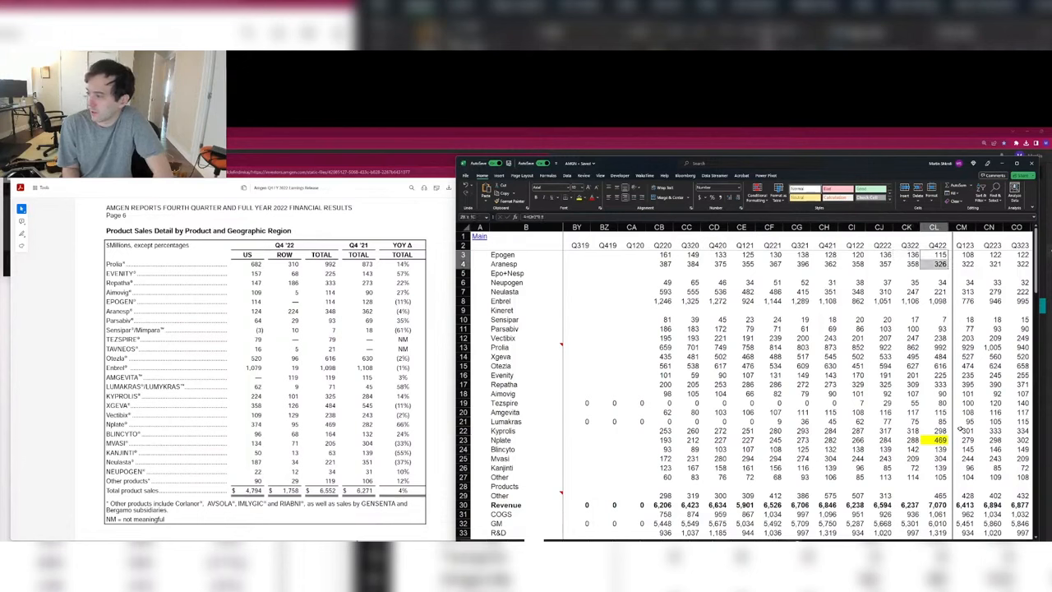
pyautogui.hotkey('shift', 'Down')
pyautogui.hotkey('shift', 'Down')
pyautogui.hotkey('shift', 'Down')
pyautogui.hotkey('shift', 'Down')
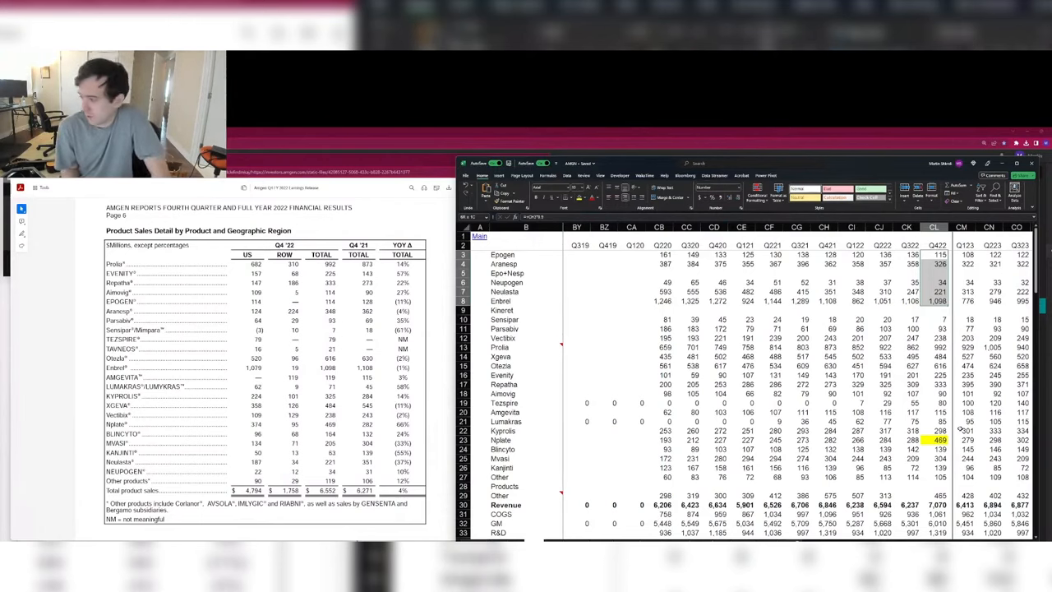
# Step: Review the Q422 entries below Enbrel against the release and set Aimovig's Q422 sales to 114
pyautogui.press('Down')
pyautogui.press('Down')
pyautogui.press('Down')
pyautogui.press('Down')
pyautogui.press('Down')
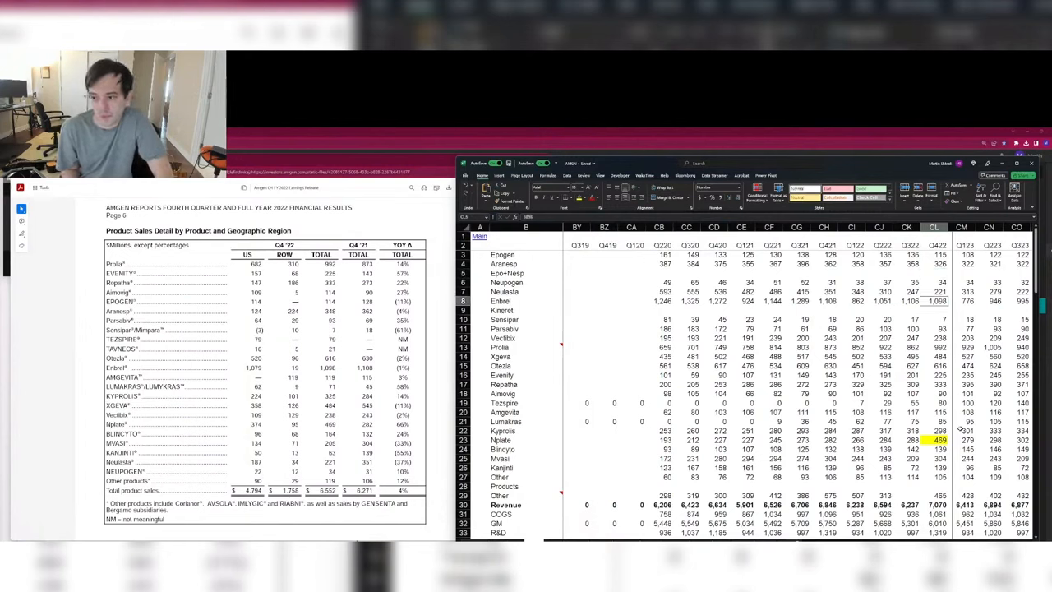
pyautogui.press('Down')
pyautogui.press('Down')
pyautogui.press('Down')
pyautogui.press('Down')
pyautogui.press('Down')
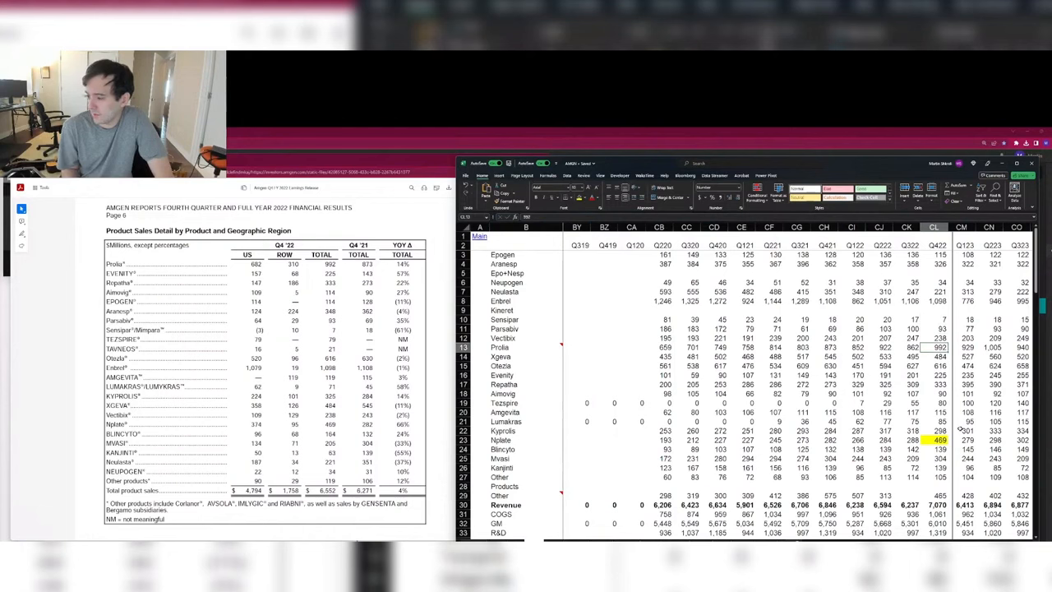
pyautogui.press('Down')
pyautogui.press('Down')
pyautogui.press('Down')
pyautogui.press('Down')
pyautogui.press('Down')
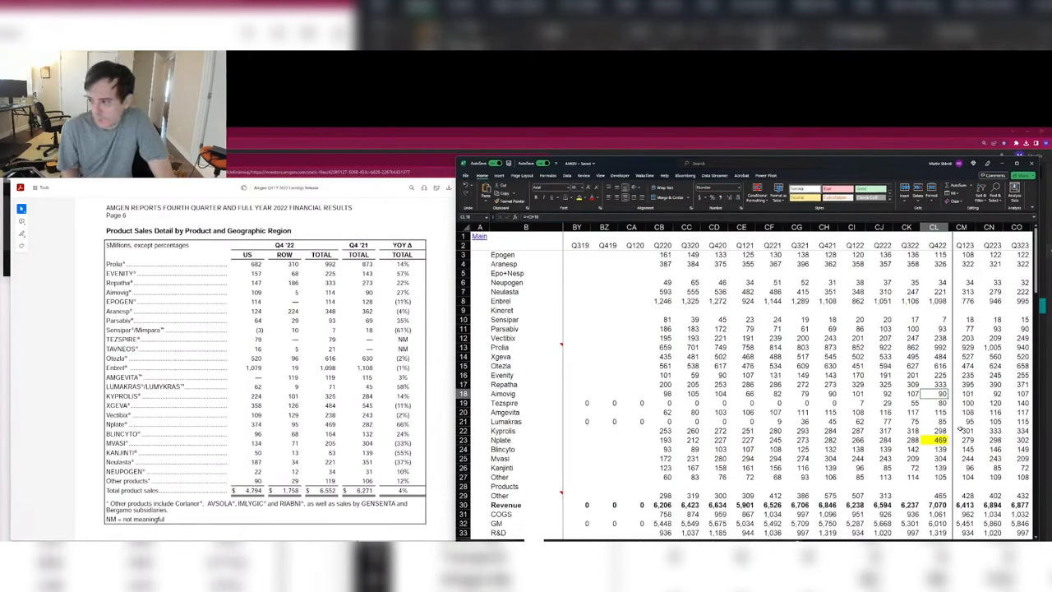
pyautogui.write('=+CH18')
pyautogui.hotkey('ctrl', 'Return')
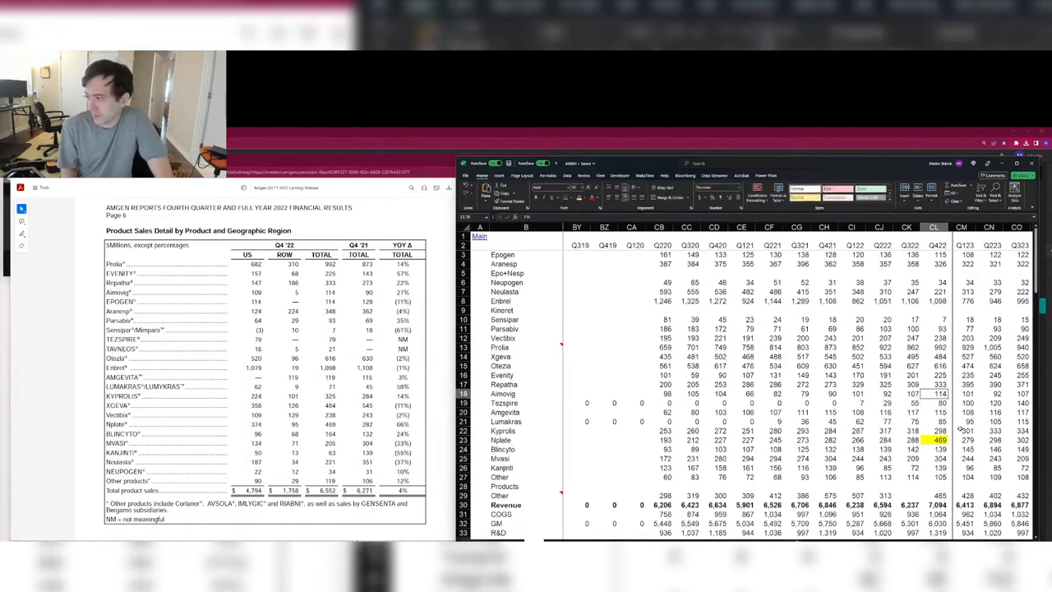
# Step: Set Tezspire's Q422 sales to 79 and check its Q122 to Q422 values together
pyautogui.press('Down')
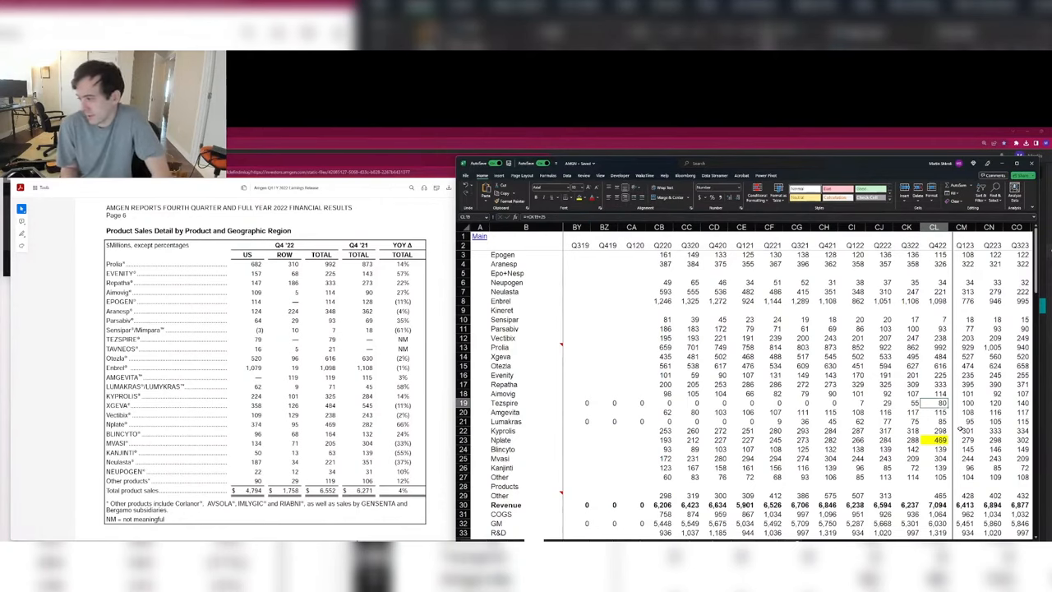
pyautogui.write('79')
pyautogui.press('Return')
pyautogui.press('Up')
pyautogui.hotkey('shift', 'Left')
pyautogui.hotkey('shift', 'Left')
pyautogui.hotkey('shift', 'Left')
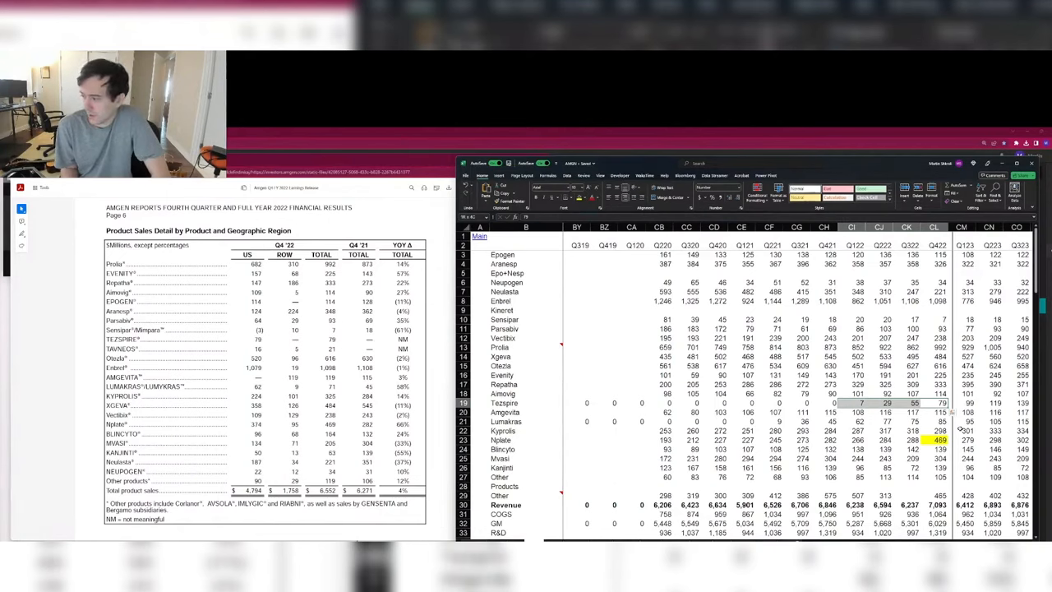
pyautogui.hotkey('shift', 'Right')
pyautogui.hotkey('shift', 'Right')
pyautogui.hotkey('shift', 'Right')
pyautogui.hotkey('shift', 'Left')
pyautogui.hotkey('shift', 'Left')
pyautogui.hotkey('shift', 'Left')
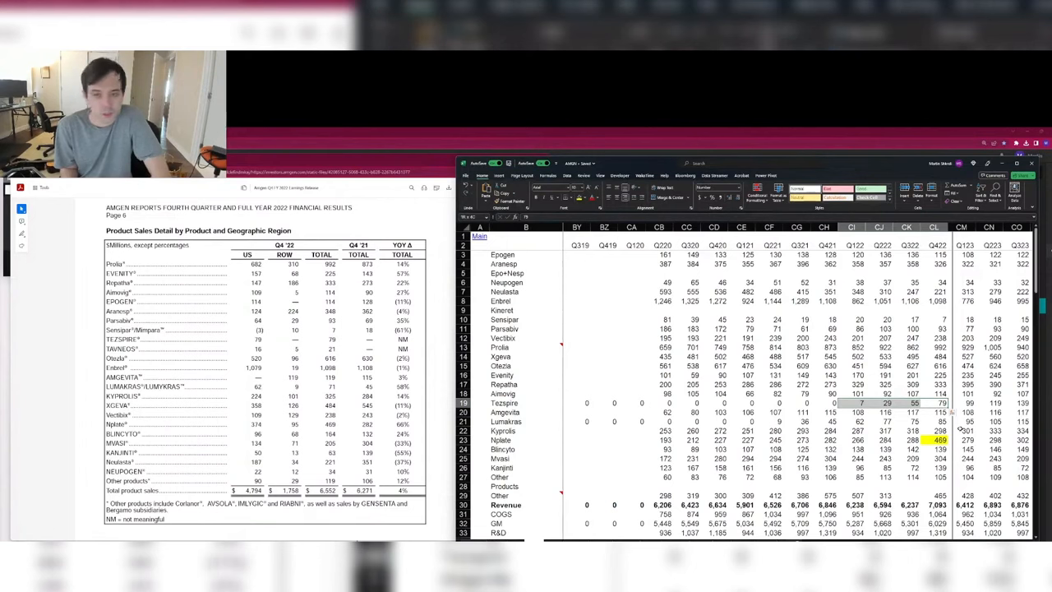
# Step: Set Amgevita's Q422 sales in the model to 119
pyautogui.press('Down')
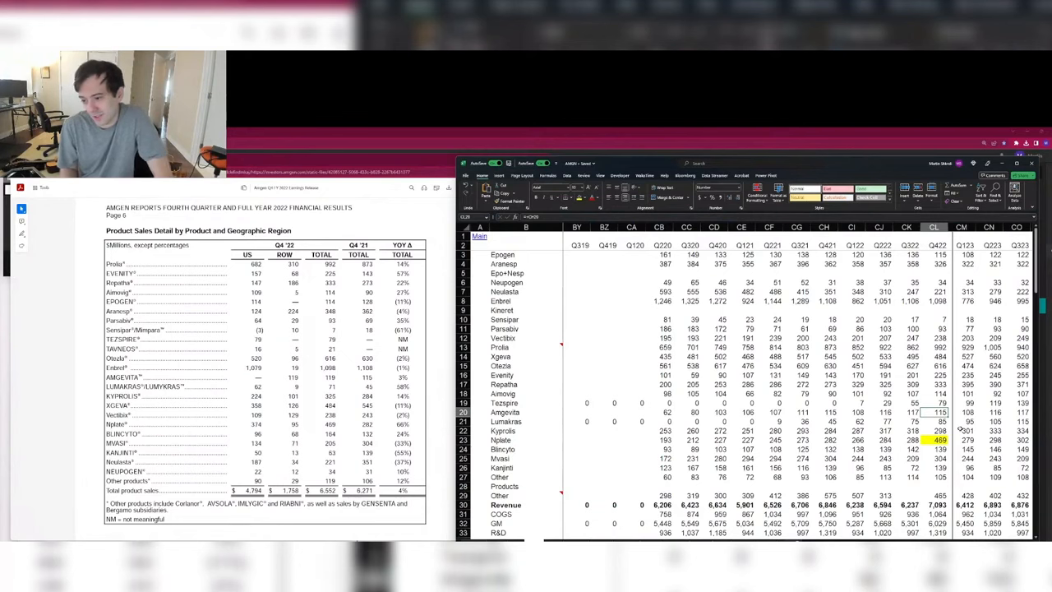
pyautogui.write('119')
pyautogui.press('Down')
pyautogui.press('Up')
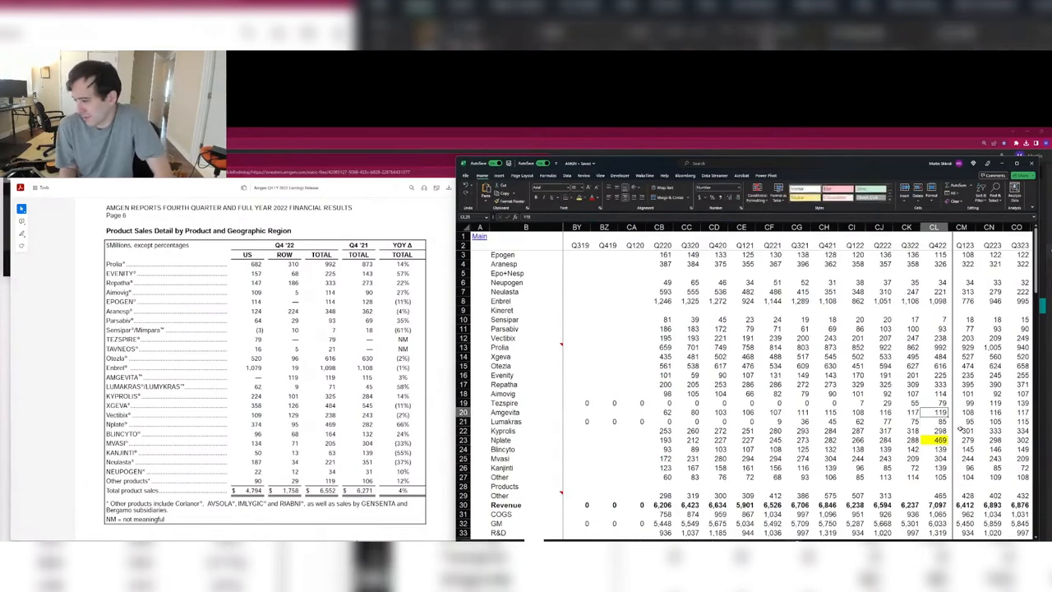
# Step: Set Lumakras's Q422 sales to 71 and check its values back to Q122 together
pyautogui.press('Down')
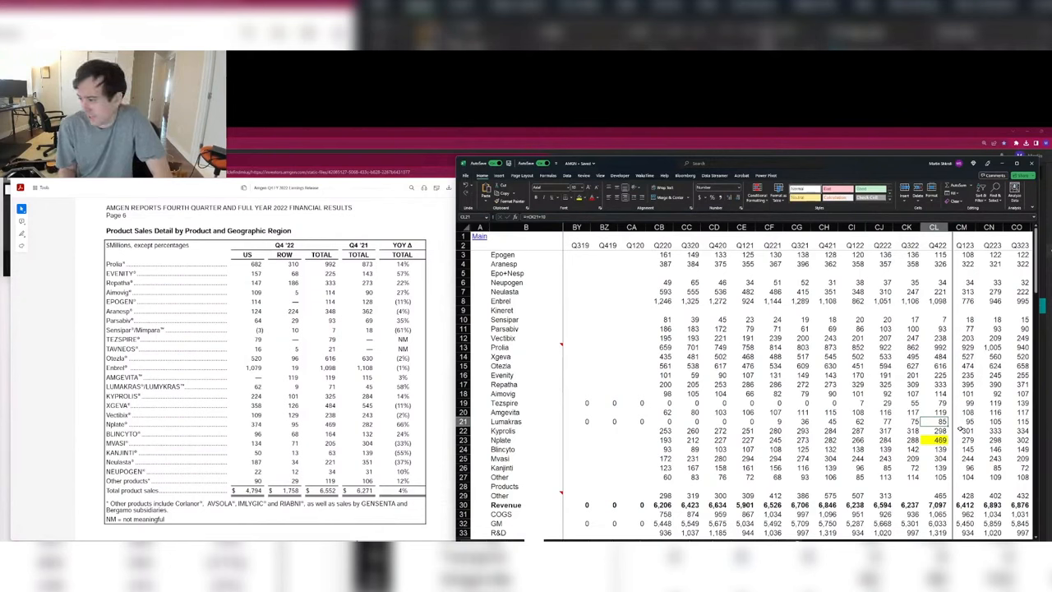
pyautogui.write('71')
pyautogui.press('Down')
pyautogui.press('Up')
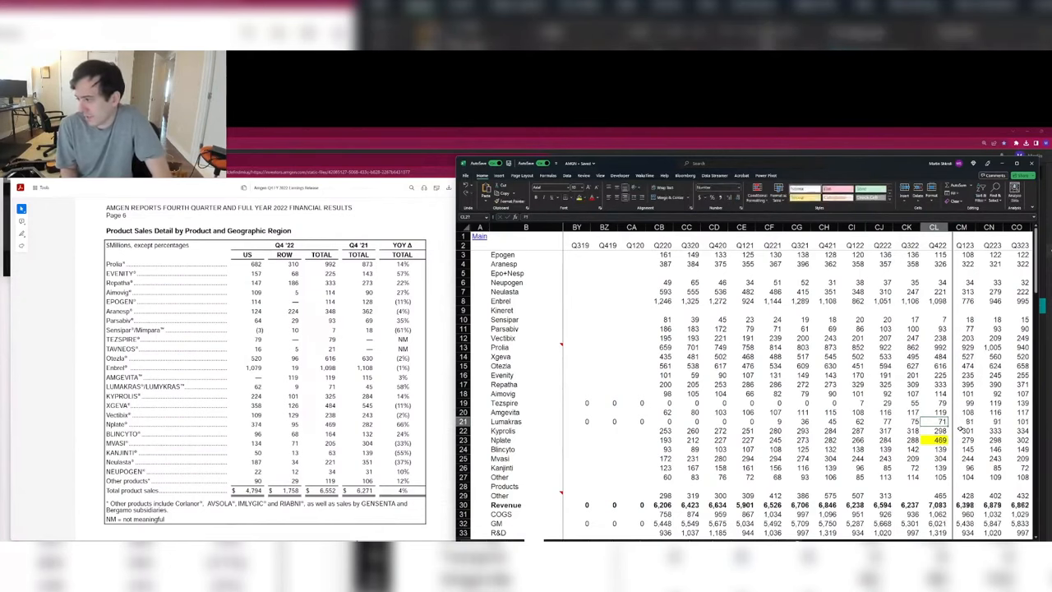
pyautogui.hotkey('shift', 'Left')
pyautogui.hotkey('shift', 'Left')
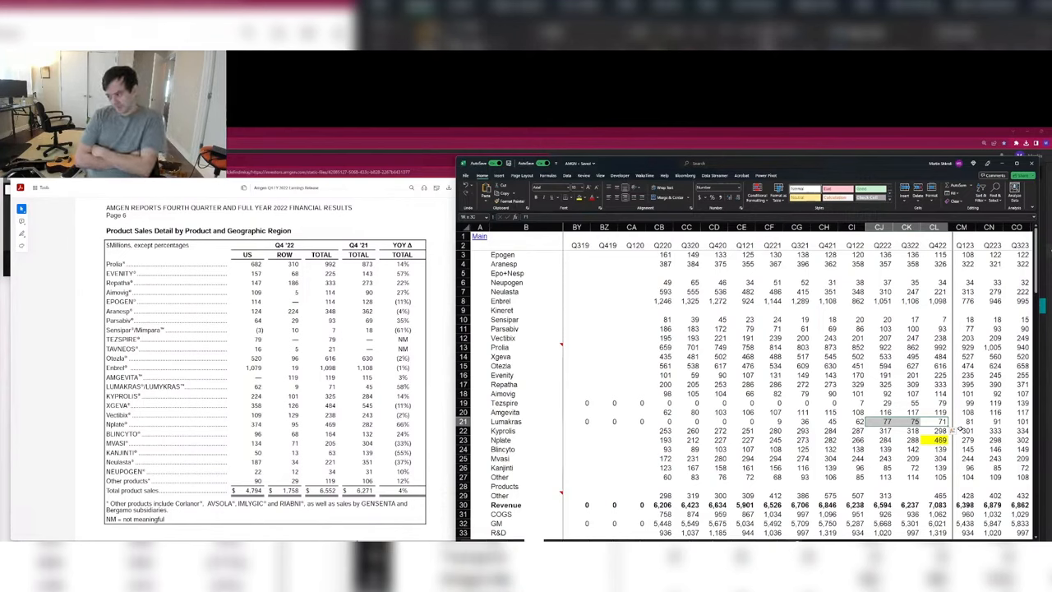
pyautogui.hotkey('shift', 'Left')
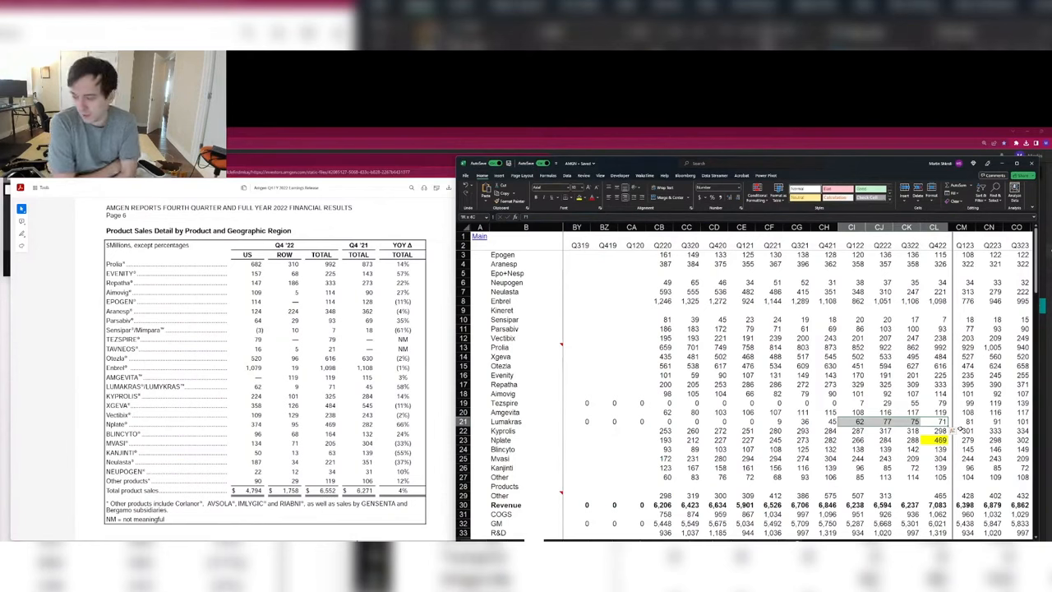
# Step: Set Kyprolis's Q422 sales in the model to 325
pyautogui.press('Down')
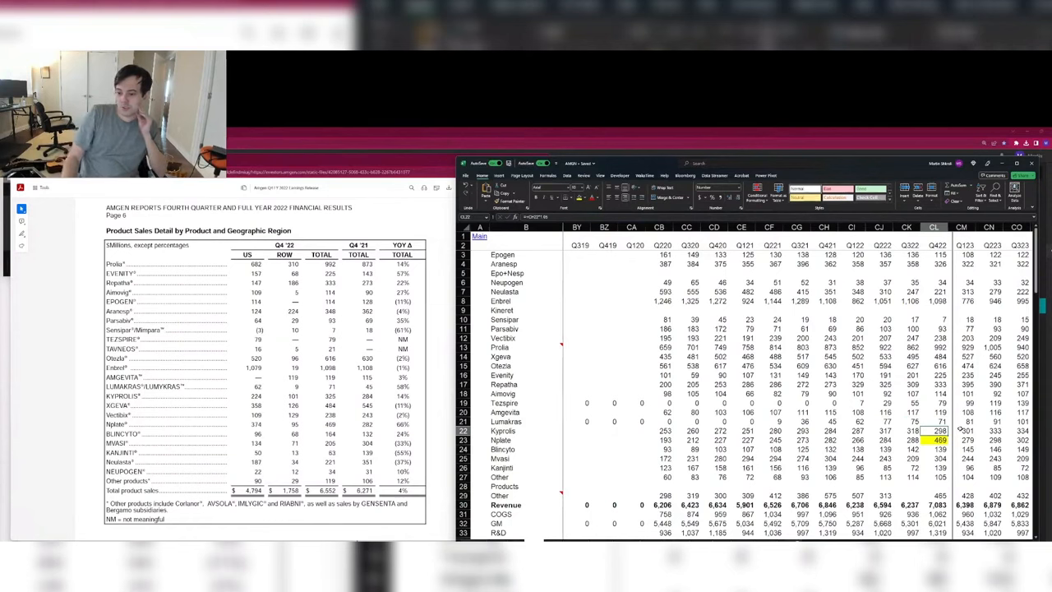
pyautogui.write('325')
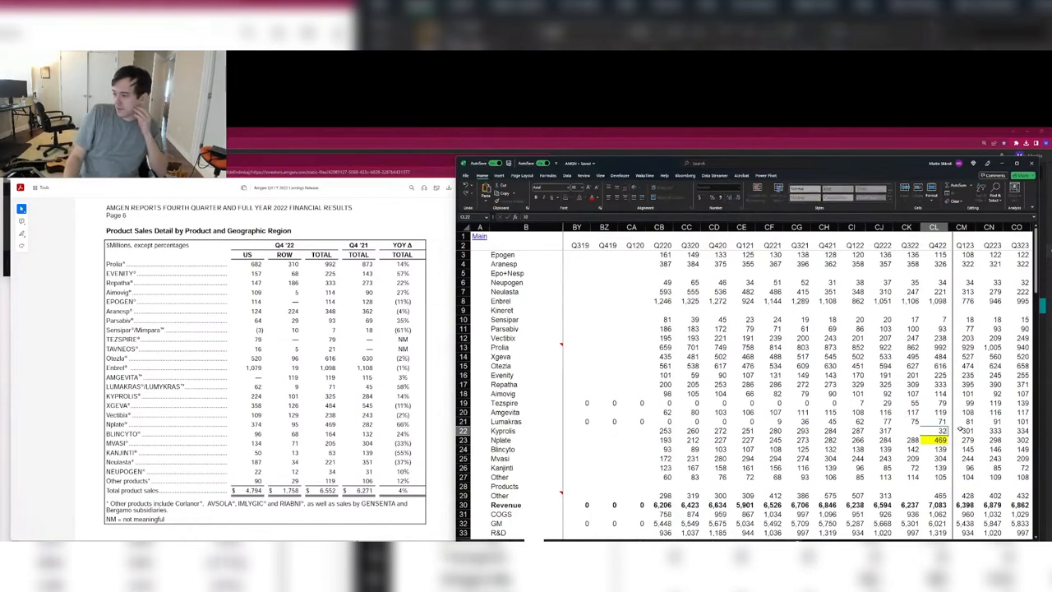
pyautogui.press('Return')
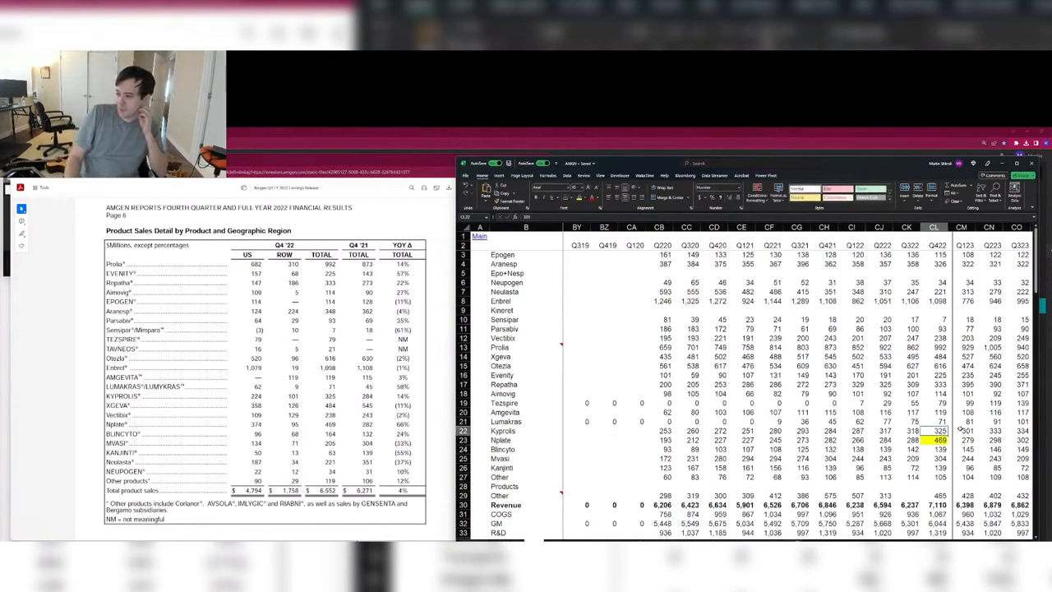
# Step: Set Blincyto's Q422 sales in the model to 164
pyautogui.press('Down')
pyautogui.press('Down')
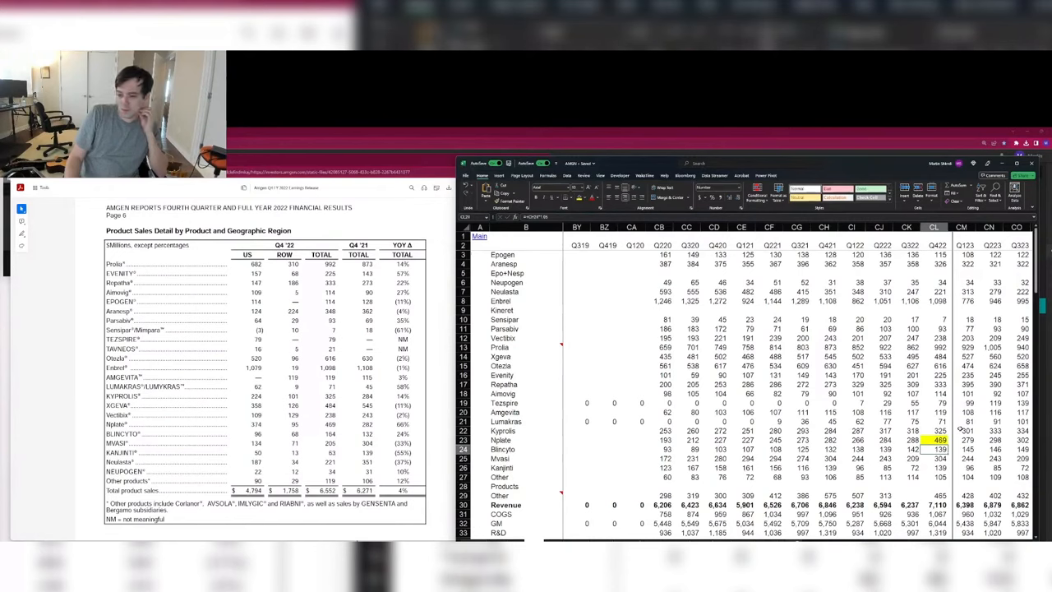
pyautogui.write('164')
pyautogui.press('Return')
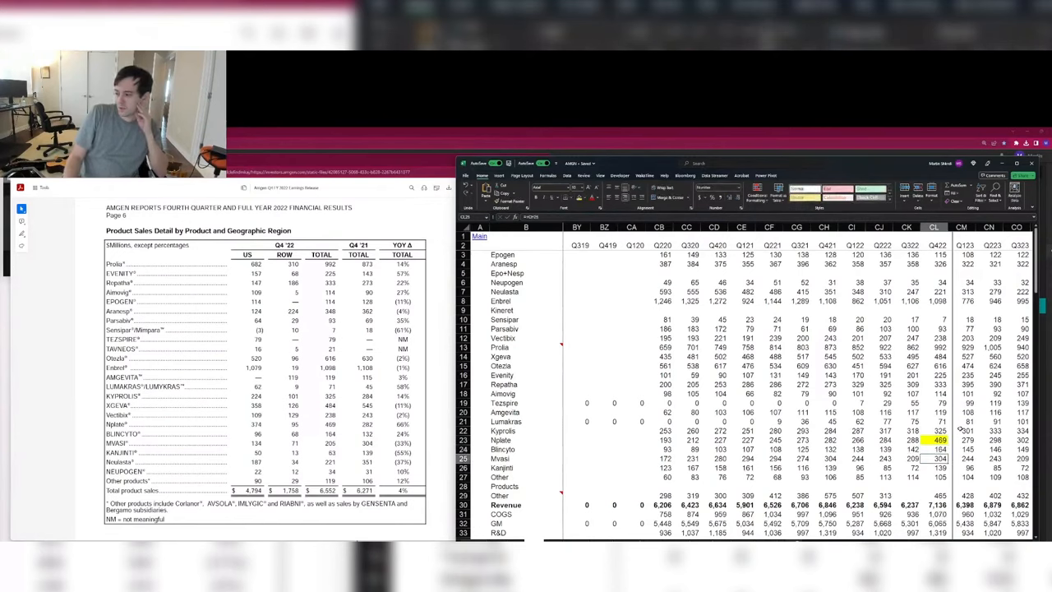
pyautogui.press('Up')
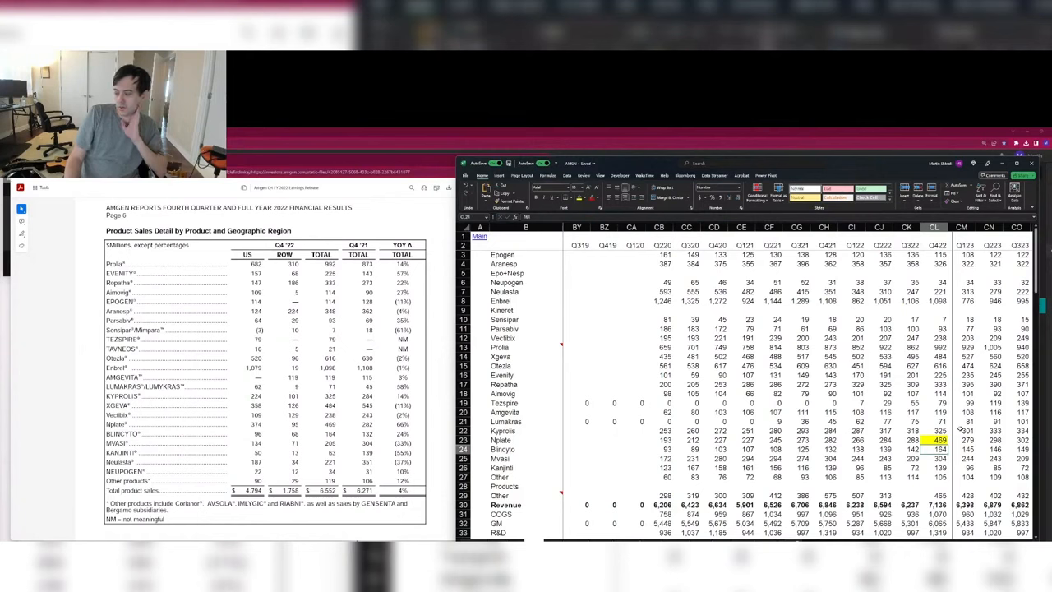
# Step: Set Mvasi's Q422 sales to 205 and Kanjinti's Q422 sales to 63
pyautogui.press('Down')
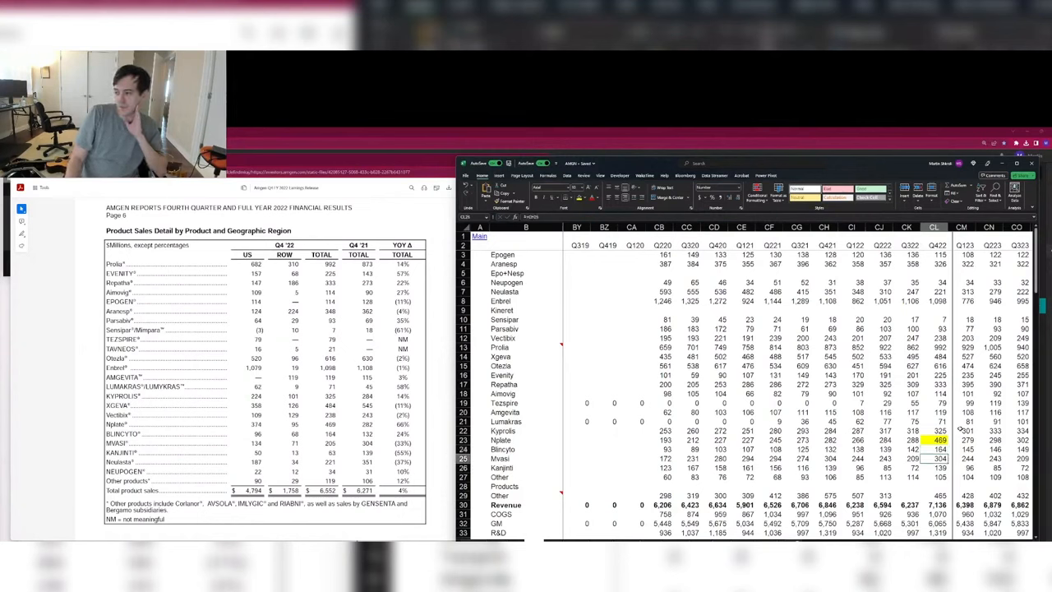
pyautogui.write('205')
pyautogui.press('Return')
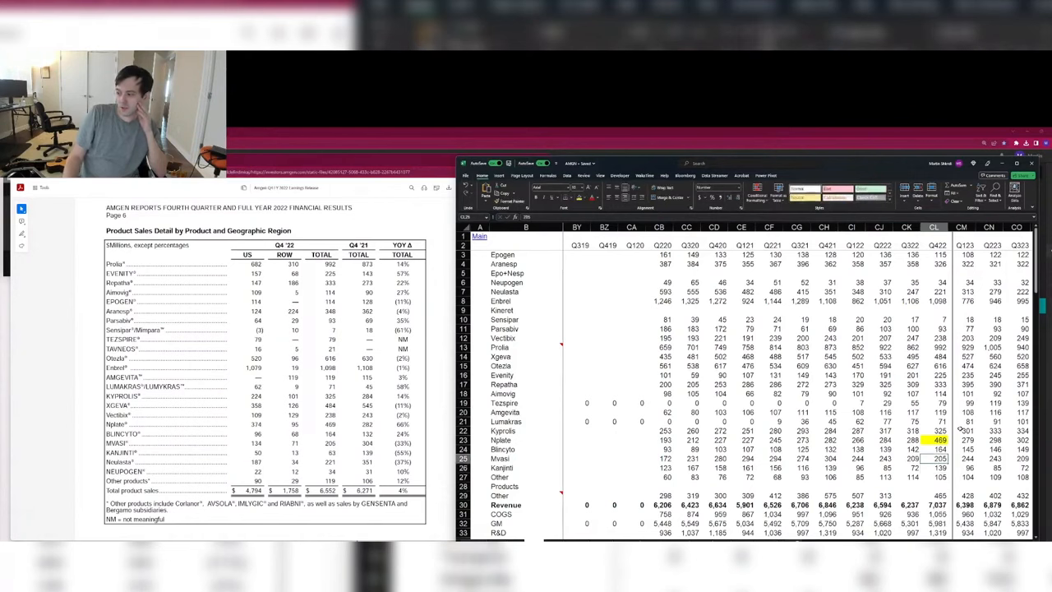
pyautogui.press('Down')
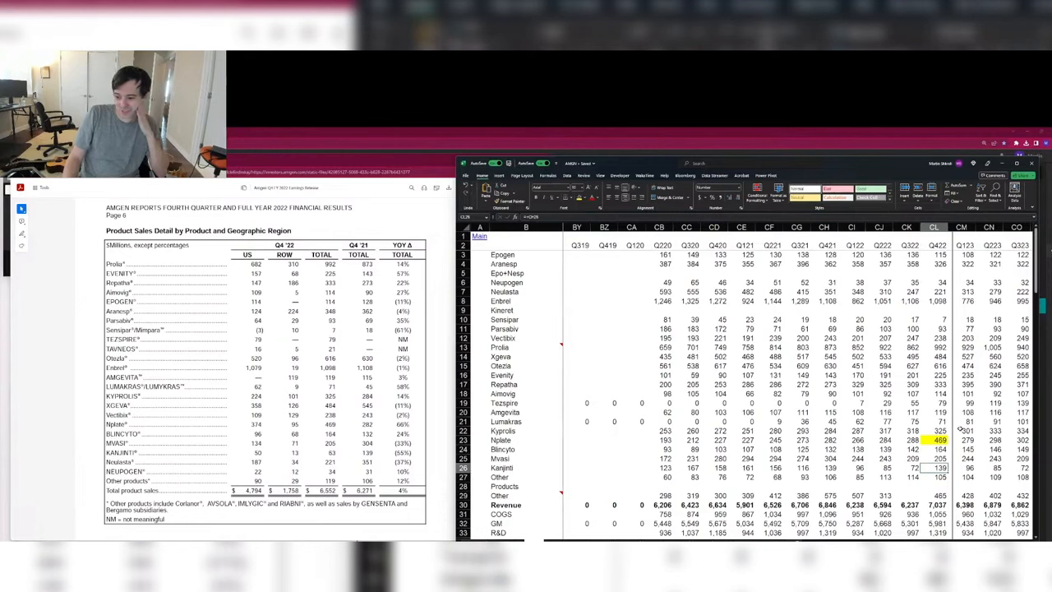
pyautogui.press('Return')
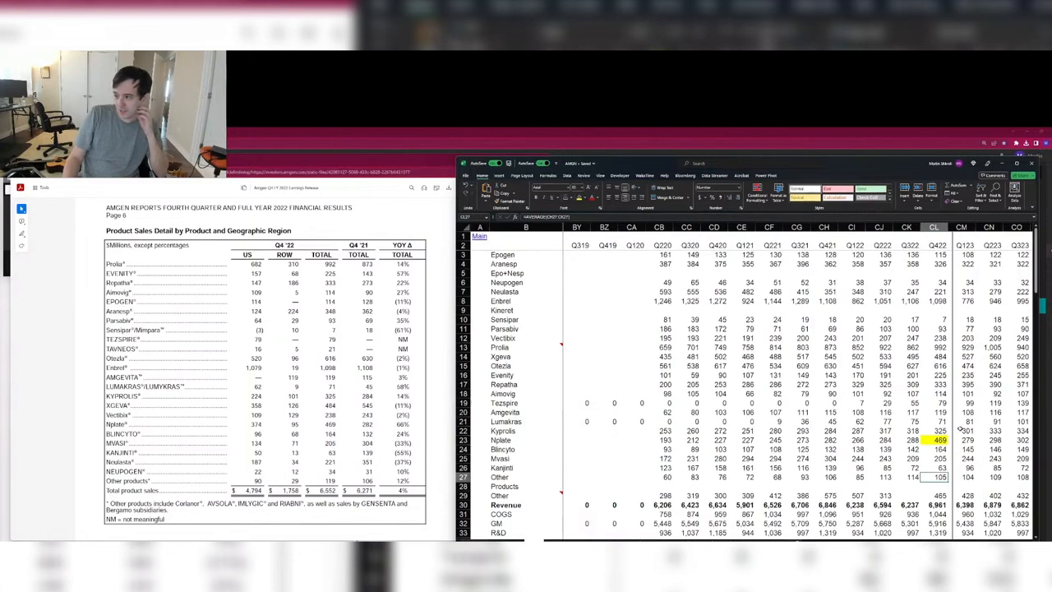
# Step: Recheck the Q422 values of Neulasta and Neupogen against the earnings release
pyautogui.hotkey('ctrl', 'Up')
pyautogui.press('Up')
pyautogui.press('Up')
pyautogui.press('Up')
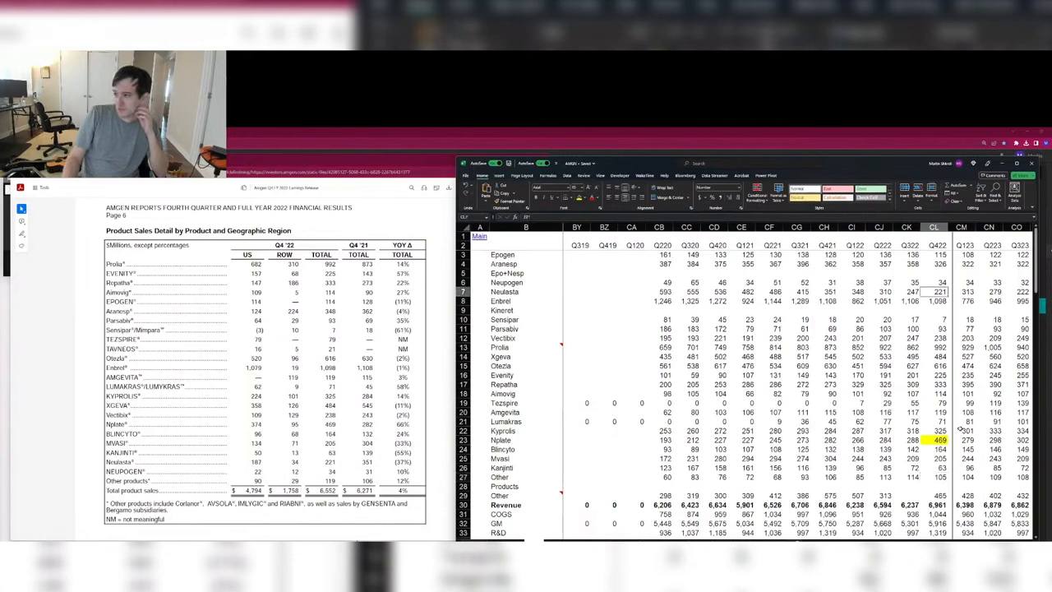
pyautogui.press('Up')
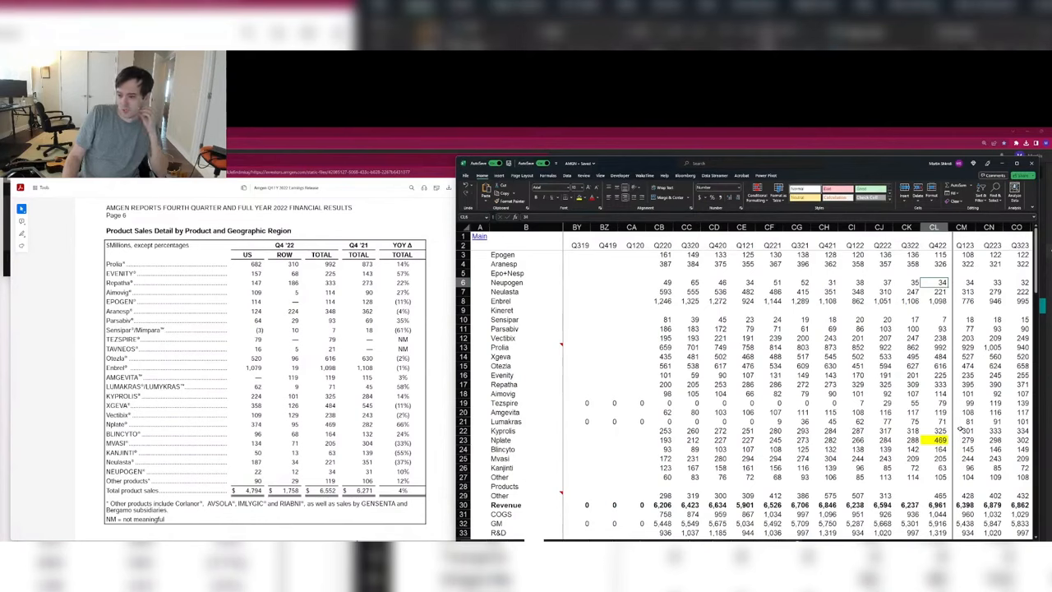
pyautogui.press('Down')
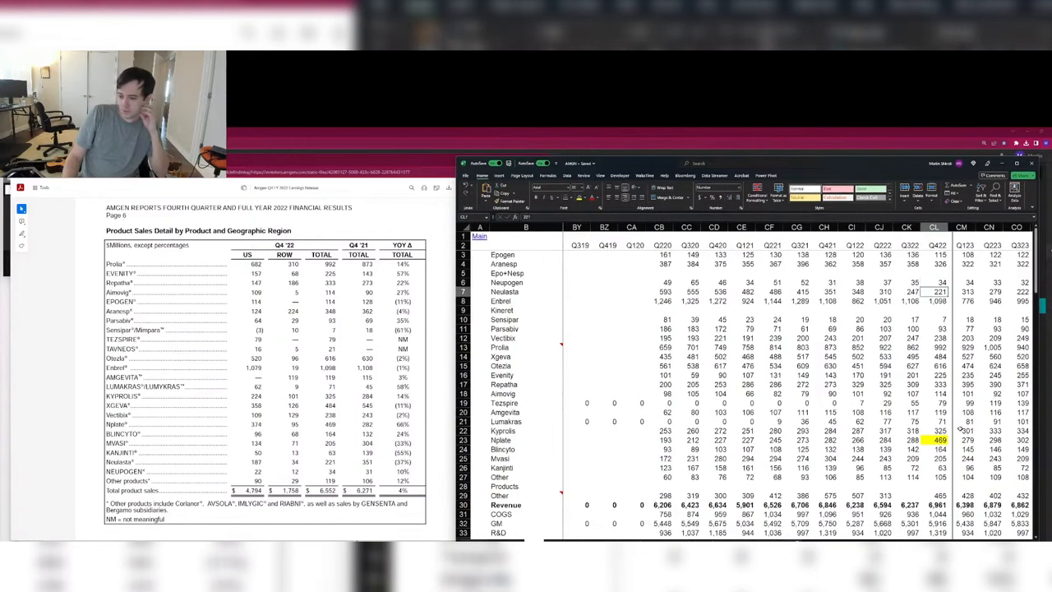
# Step: Set the Q422 sales of the Other line below Kanjinti to 119 and clear the Q422 Other value above Revenue
pyautogui.press('Down')
pyautogui.press('Down')
pyautogui.press('Down')
pyautogui.press('Down')
pyautogui.press('Down')
pyautogui.press('Down')
pyautogui.press('Down')
pyautogui.press('Down')
pyautogui.press('Down')
pyautogui.press('Down')
pyautogui.press('Down')
pyautogui.press('Down')
pyautogui.press('Down')
pyautogui.press('Down')
pyautogui.press('Down')
pyautogui.press('Down')
pyautogui.press('Down')
pyautogui.press('Down')
pyautogui.press('Down')
pyautogui.press('Down')
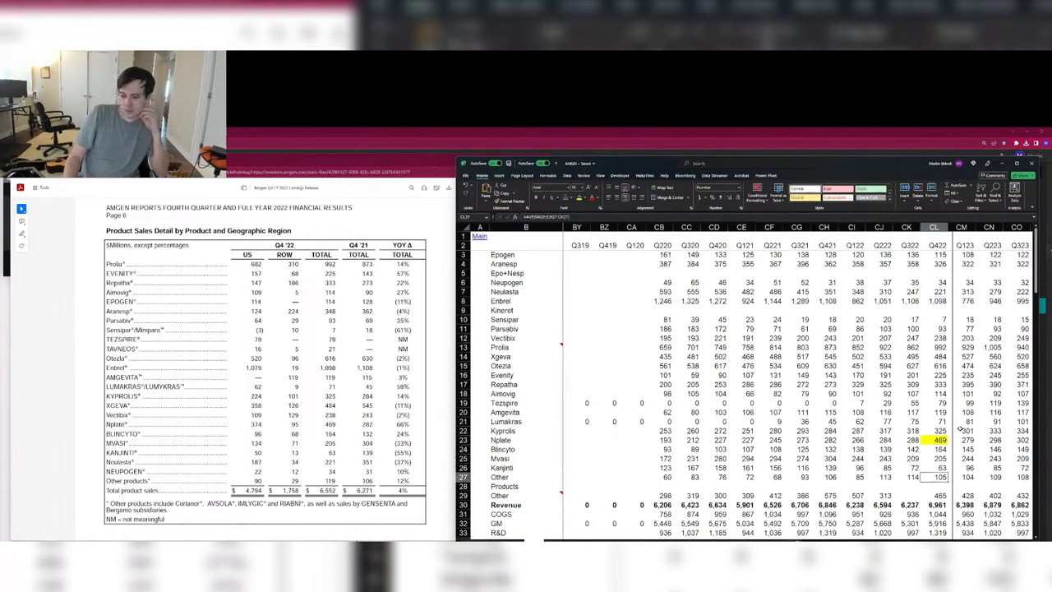
pyautogui.press('Down')
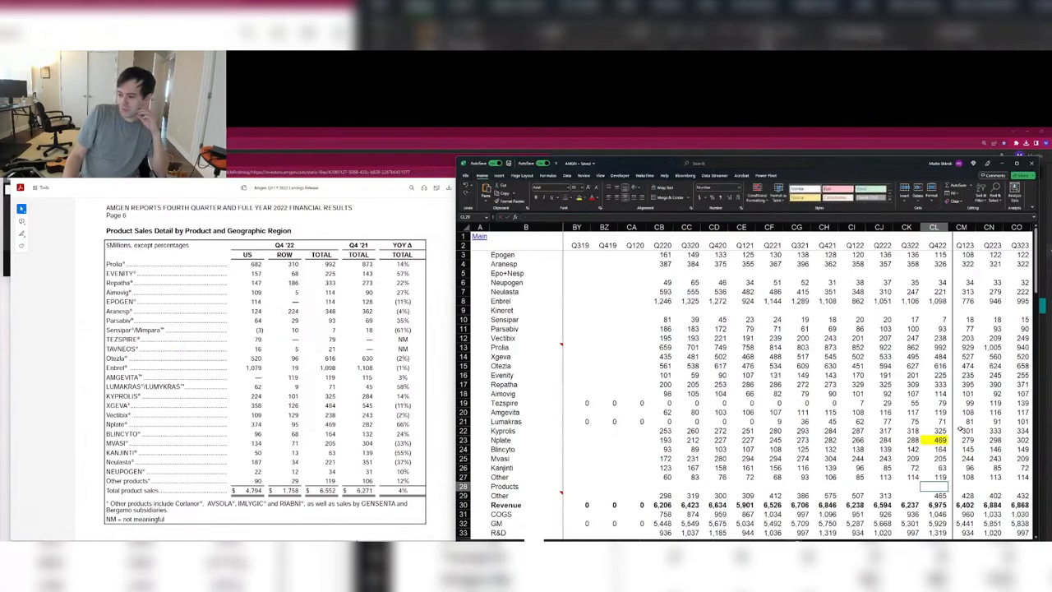
pyautogui.press('Down')
pyautogui.press('Delete')
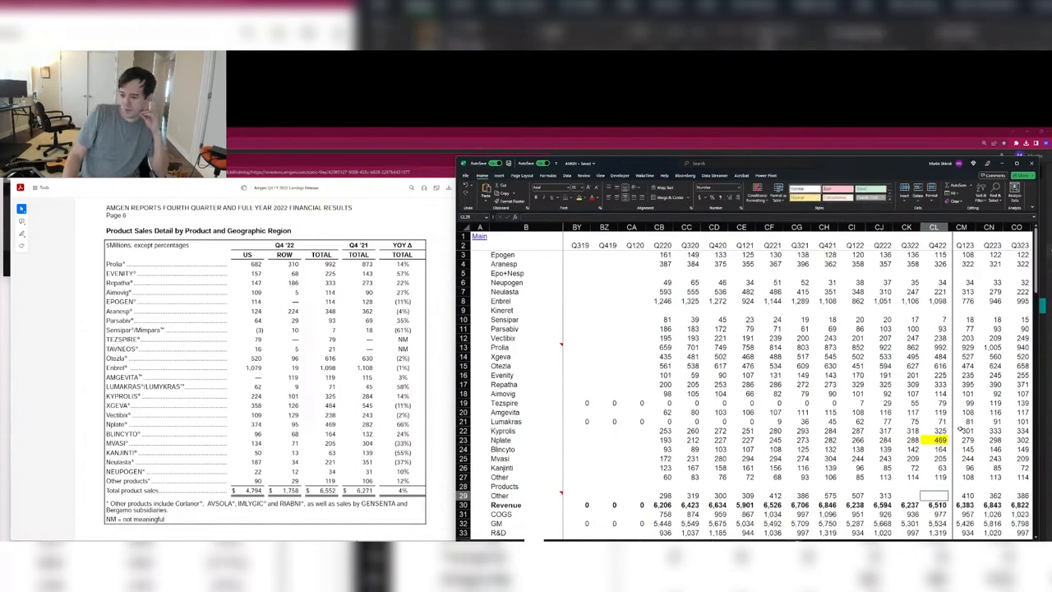
# Step: Check the Q422 product sales down the column against the release's product sales table for missing or mismatched lines
pyautogui.press('Up')
pyautogui.press('Up')
pyautogui.press('Up')
pyautogui.press('Up')
pyautogui.press('Up')
pyautogui.press('Up')
pyautogui.press('Up')
pyautogui.press('Up')
pyautogui.press('Up')
pyautogui.press('Up')
pyautogui.press('Up')
pyautogui.press('Up')
pyautogui.press('Up')
pyautogui.press('Up')
pyautogui.press('Up')
pyautogui.press('Up')
pyautogui.press('Up')
pyautogui.press('Up')
pyautogui.press('Up')
pyautogui.press('Up')
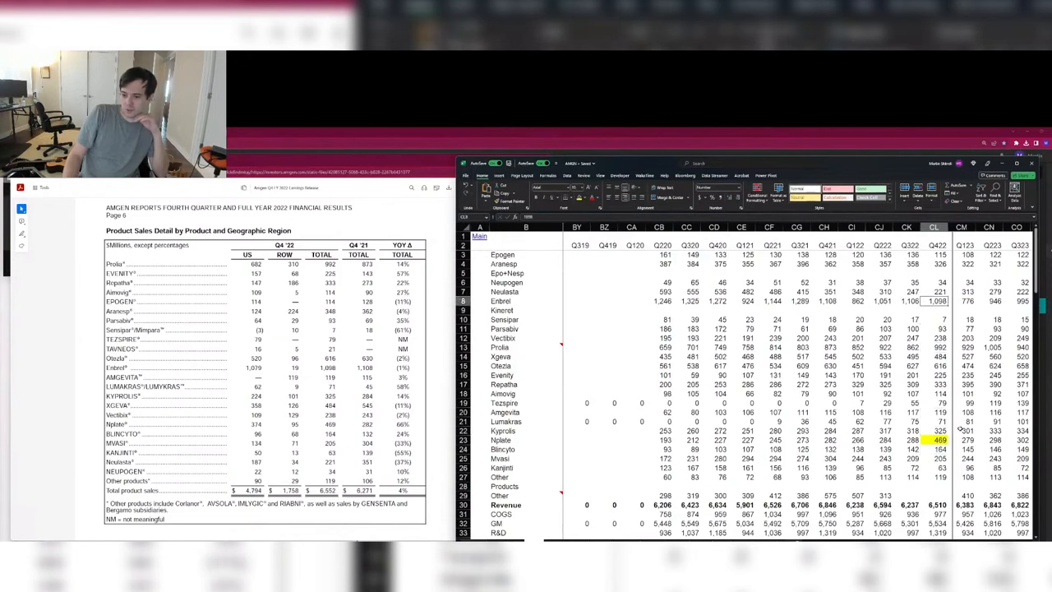
pyautogui.press('Down')
pyautogui.press('Down')
pyautogui.press('Down')
pyautogui.press('Down')
pyautogui.press('Down')
pyautogui.press('Down')
pyautogui.press('Down')
pyautogui.press('Down')
pyautogui.press('Down')
pyautogui.press('Down')
pyautogui.press('Down')
pyautogui.press('Down')
pyautogui.press('Down')
pyautogui.press('Down')
pyautogui.press('Down')
pyautogui.press('Down')
pyautogui.press('Down')
pyautogui.press('Down')
pyautogui.press('Down')
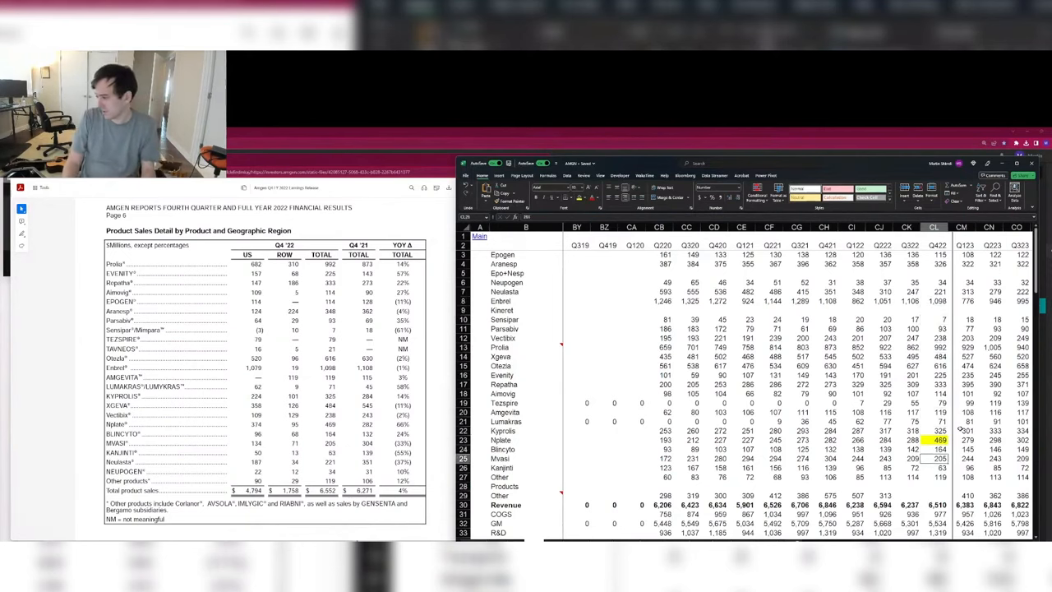
# Step: Insert a new row between the Other line below Kanjinti and Products, and label it Tavneos
pyautogui.hotkey('shift', 'space')
pyautogui.hotkey('ctrl', 'shift', '+')
pyautogui.hotkey('ctrl', 'Left')
pyautogui.press('Right')
pyautogui.write('T')
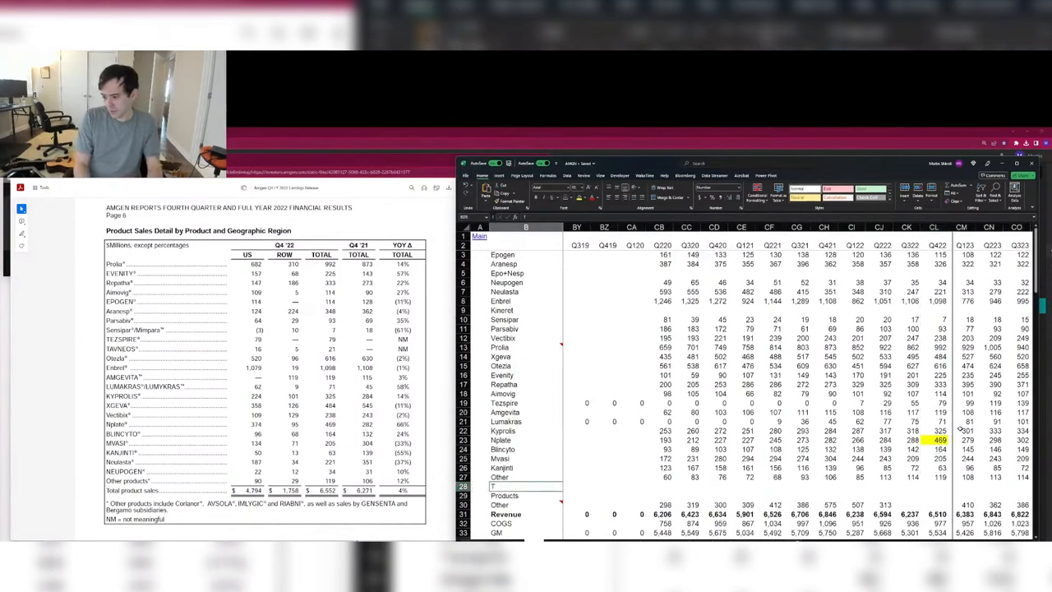
pyautogui.write('avne')
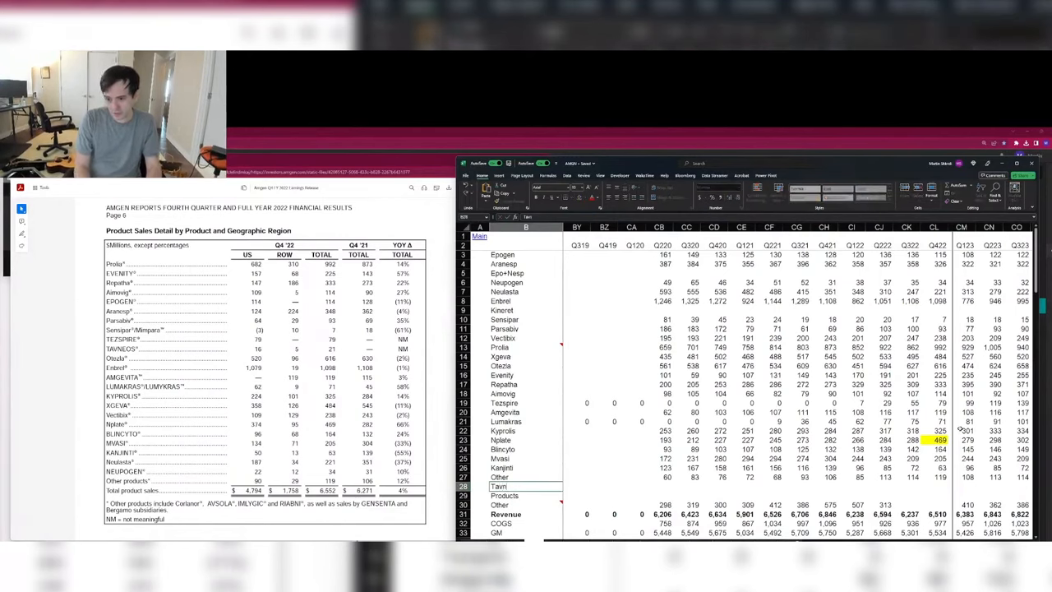
pyautogui.write('os')
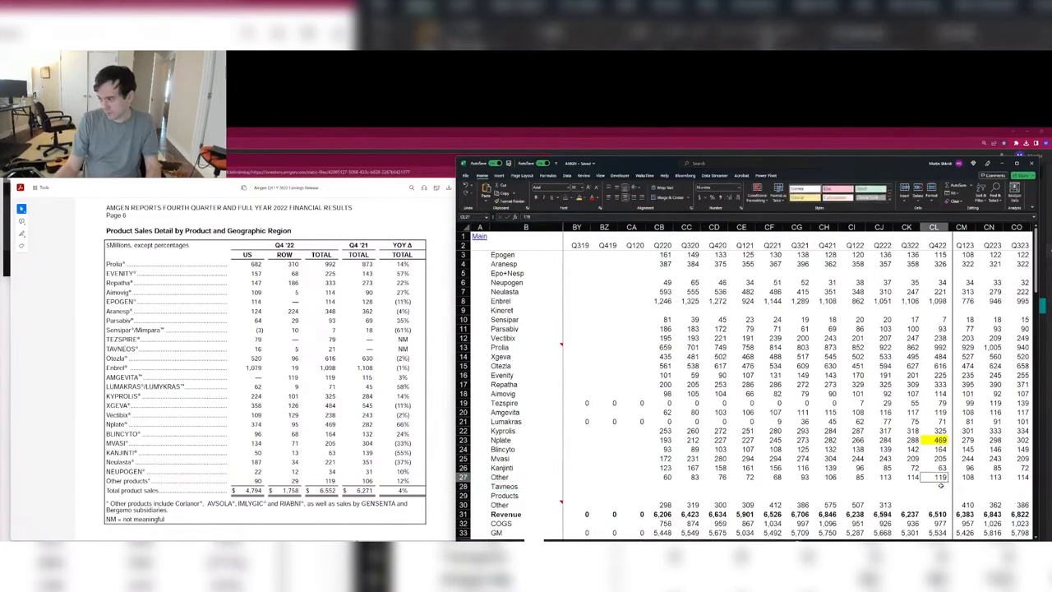
# Step: Set the Q422 sales of Tavneos to 21
pyautogui.click(939, 485)
pyautogui.write('21')
pyautogui.press('Return')
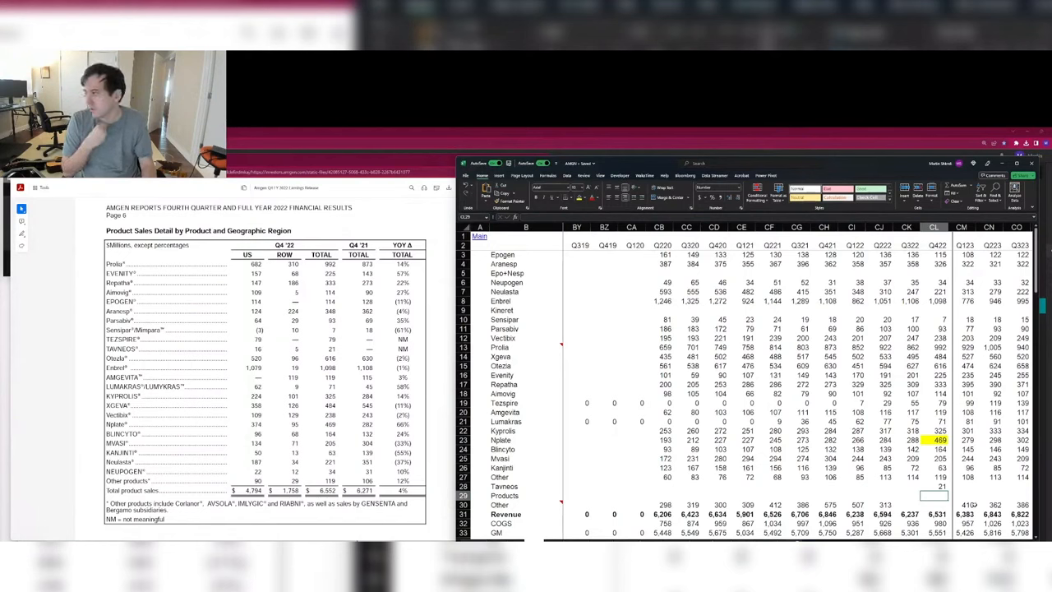
# Step: Replace the Q422 Revenue formula with an AutoSum of the rows above it, through the Other line
pyautogui.press('Down')
pyautogui.press('Down')
pyautogui.hotkey('alt', '=')
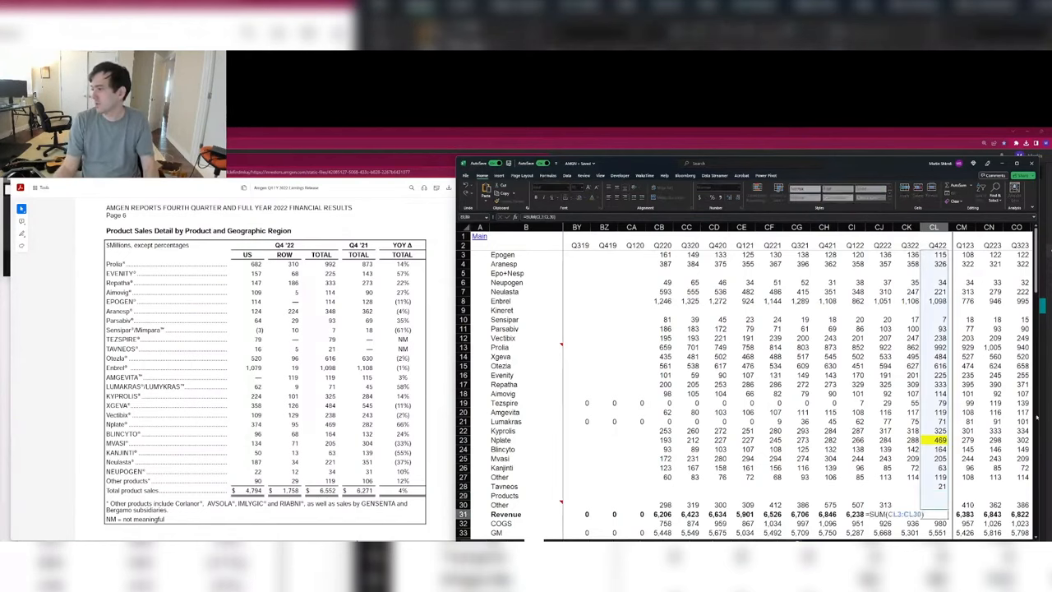
pyautogui.press('Tab')
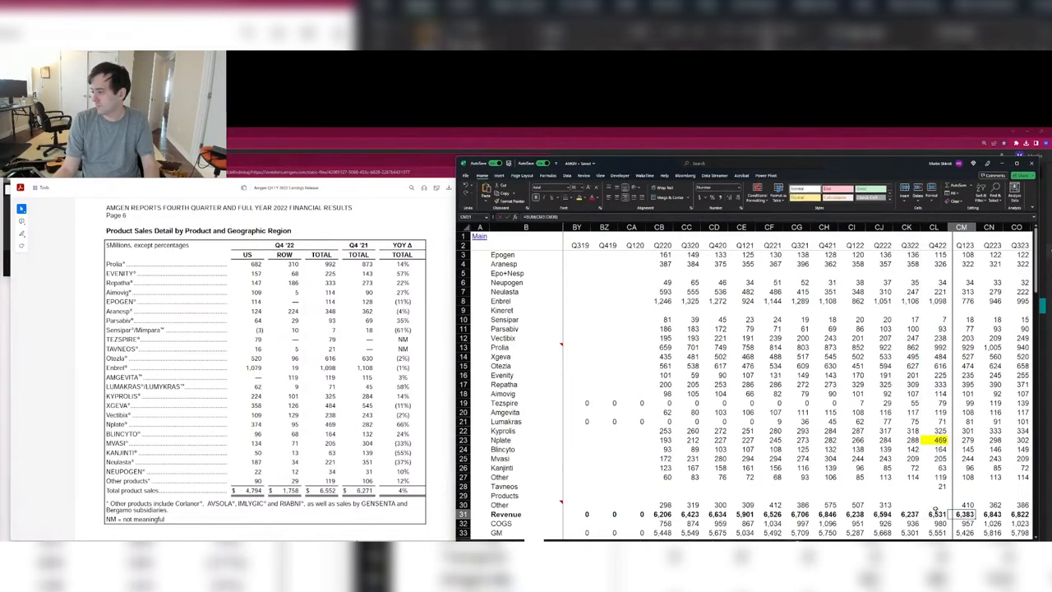
pyautogui.click(935, 511)
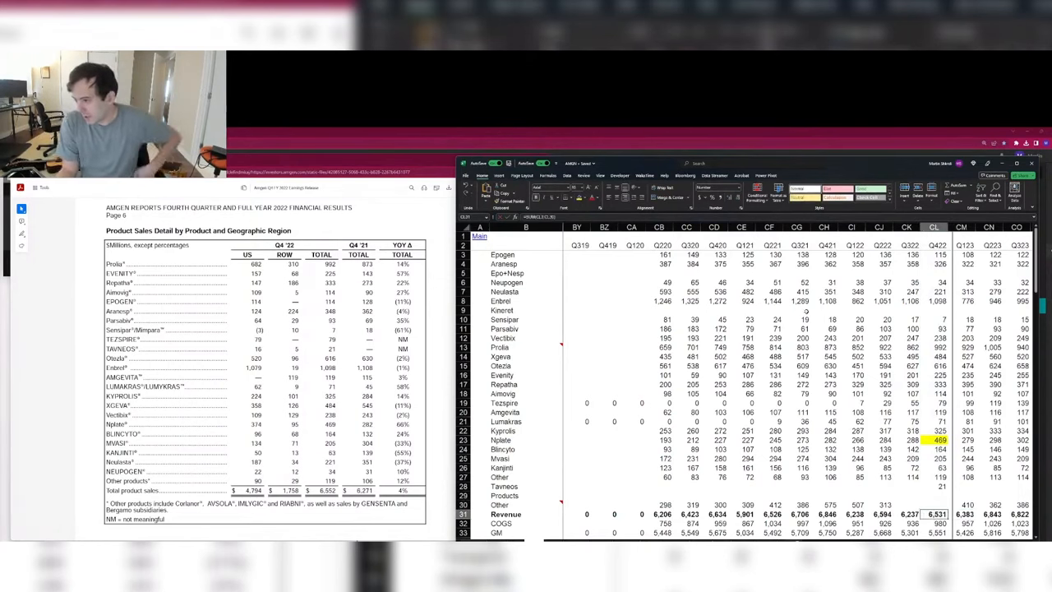
# Step: Highlight the checked Q422 values of Prolia, Evenity and Repatha in yellow
pyautogui.click(937, 348)
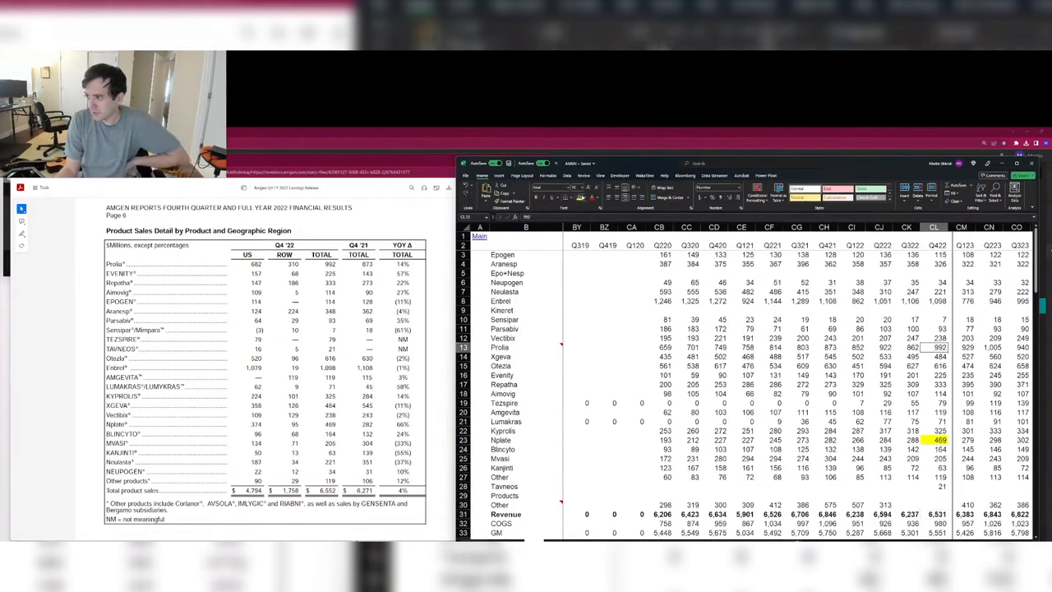
pyautogui.click(580, 198)
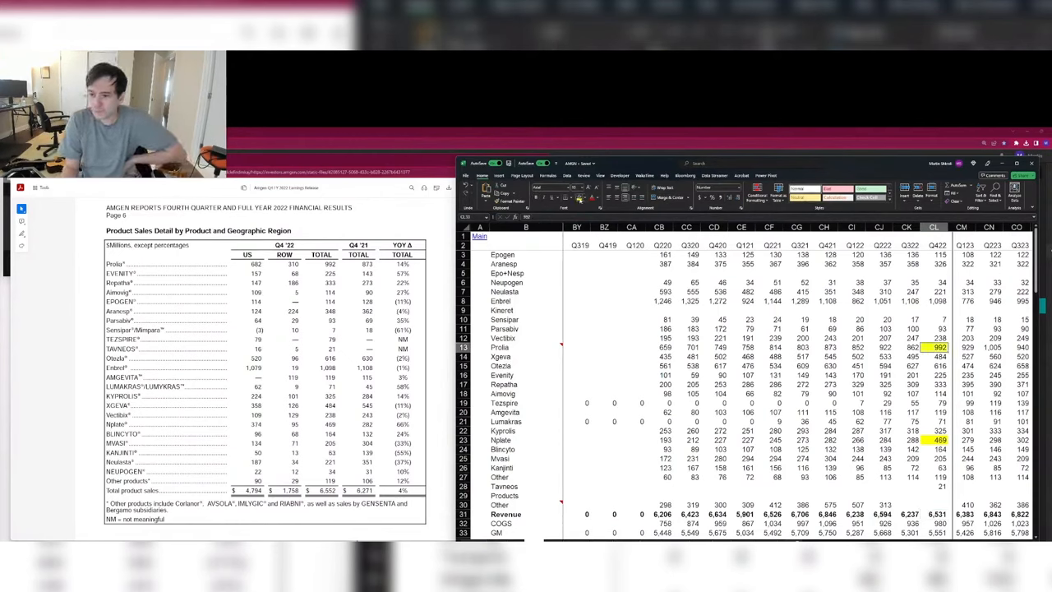
pyautogui.press('Down')
pyautogui.press('Down')
pyautogui.press('Down')
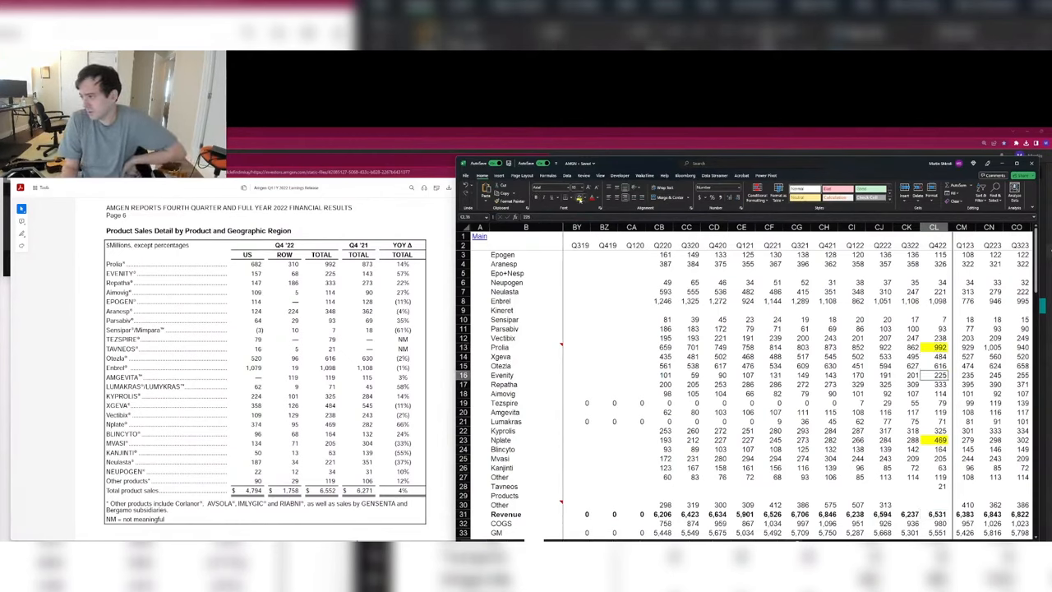
pyautogui.click(580, 198)
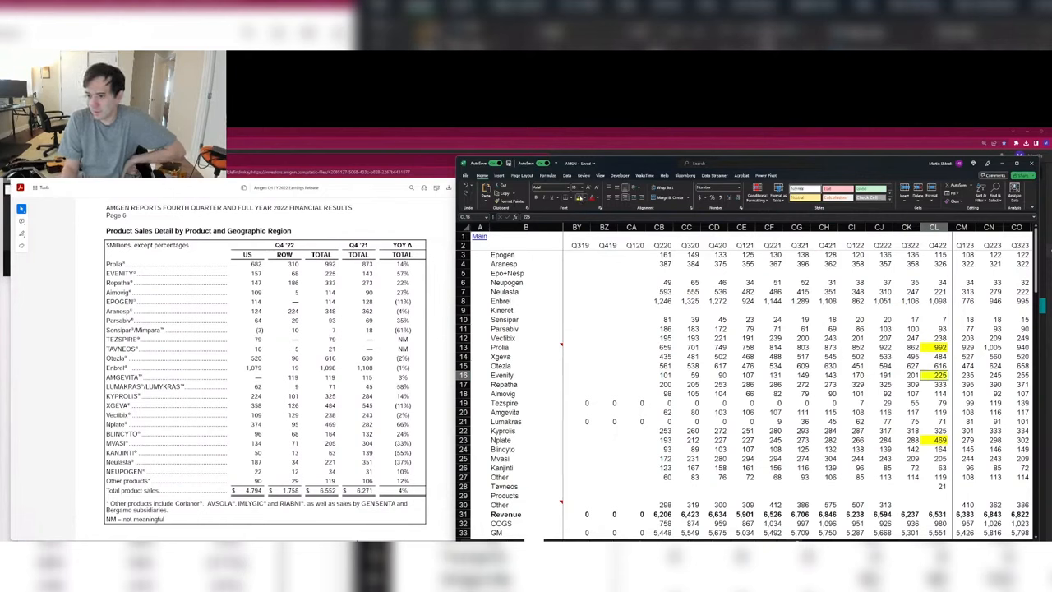
pyautogui.press('Up')
pyautogui.press('Up')
pyautogui.press('Up')
pyautogui.press('Down')
pyautogui.press('Down')
pyautogui.press('Down')
pyautogui.press('Down')
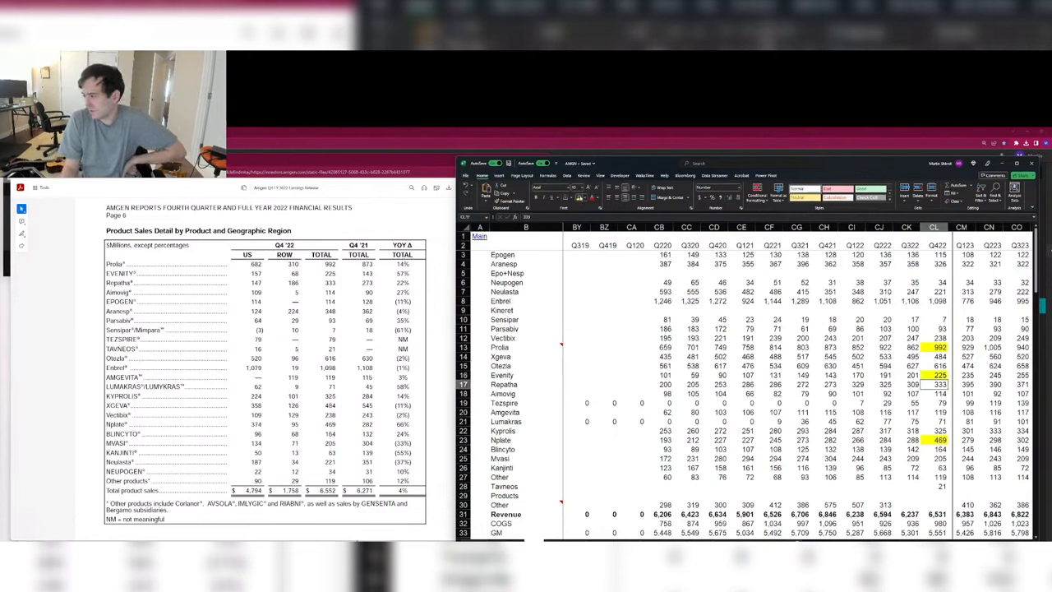
pyautogui.click(580, 199)
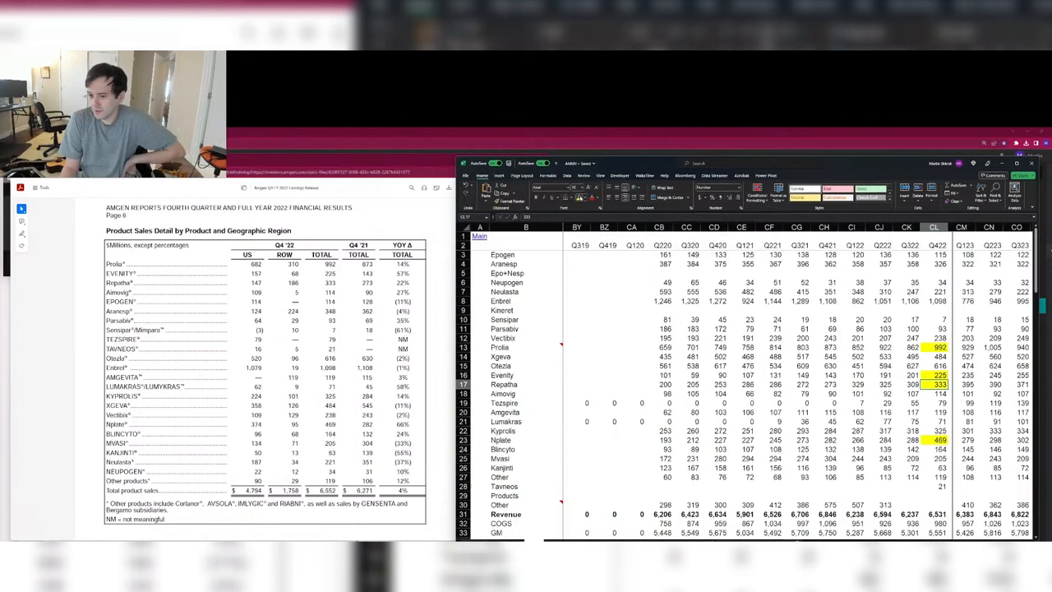
# Step: Set Epogen's Q422 sales to 114 and Aranesp's Q422 sales to 348
pyautogui.press('Up')
pyautogui.press('Up')
pyautogui.press('Up')
pyautogui.press('Up')
pyautogui.press('Up')
pyautogui.press('Up')
pyautogui.press('Up')
pyautogui.press('Up')
pyautogui.press('Up')
pyautogui.press('Up')
pyautogui.press('Up')
pyautogui.press('Up')
pyautogui.press('Up')
pyautogui.press('Up')
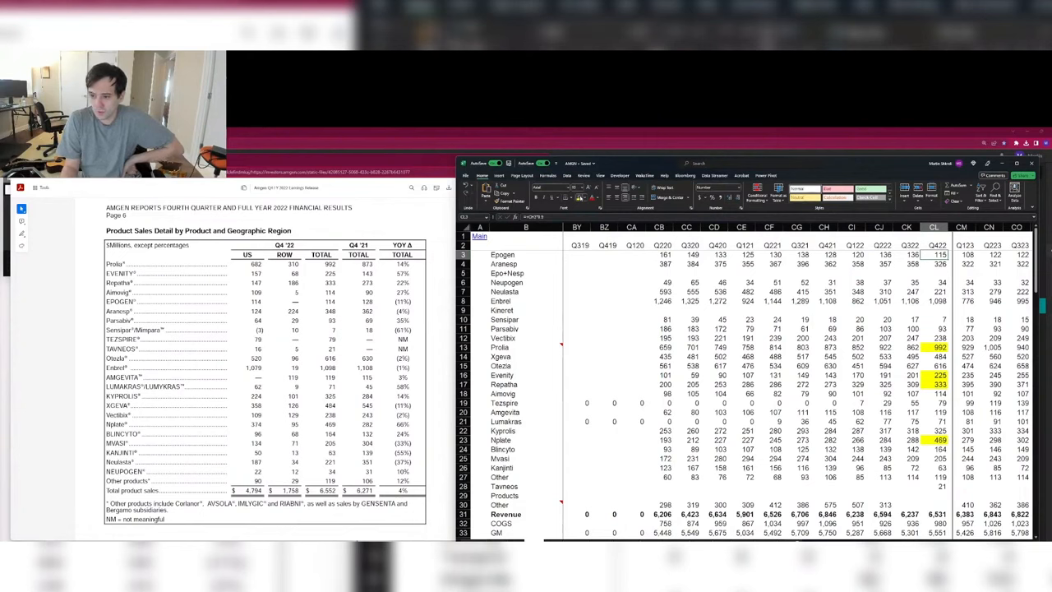
pyautogui.write('114')
pyautogui.press('Return')
pyautogui.write('348')
pyautogui.press('Return')
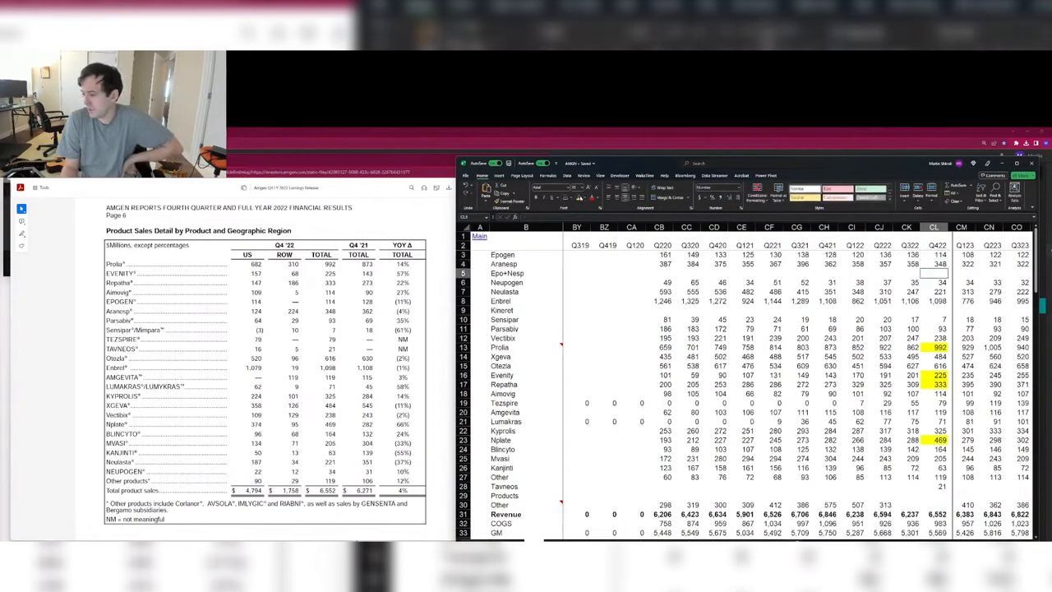
# Step: Clear the fill colour from the Q422 values of Prolia through Amgevita
pyautogui.press('Down')
pyautogui.press('Down')
pyautogui.press('Down')
pyautogui.press('Down')
pyautogui.press('Down')
pyautogui.press('Down')
pyautogui.press('Down')
pyautogui.press('Down')
pyautogui.hotkey('shift', 'Down')
pyautogui.hotkey('shift', 'Down')
pyautogui.hotkey('shift', 'Down')
pyautogui.hotkey('shift', 'Down')
pyautogui.hotkey('shift', 'Down')
pyautogui.hotkey('shift', 'Down')
pyautogui.hotkey('shift', 'Down')
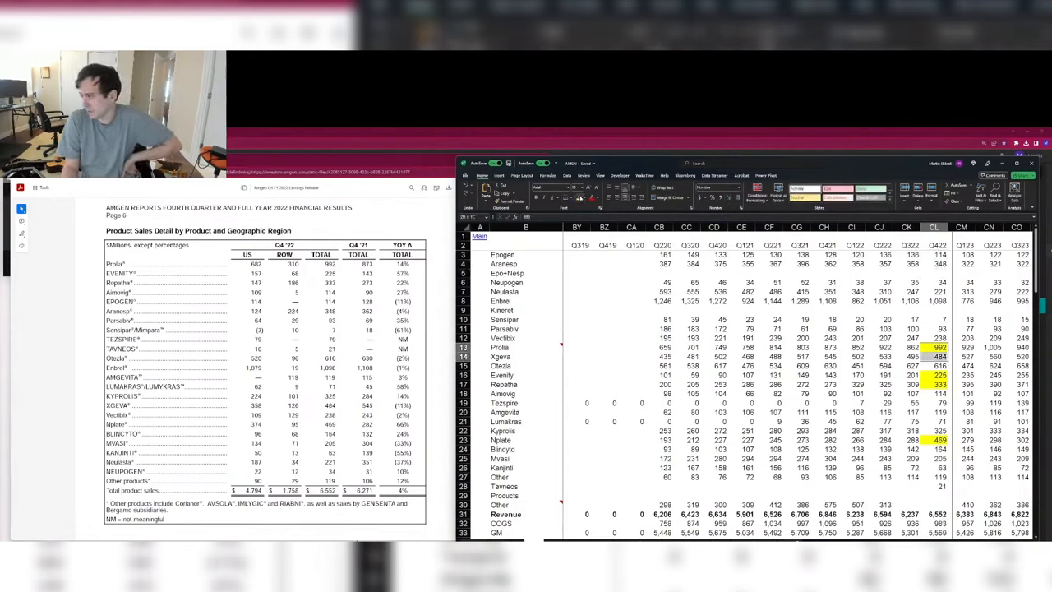
pyautogui.hotkey('shift', 'Down')
pyautogui.hotkey('shift', 'Down')
pyautogui.hotkey('shift', 'Down')
pyautogui.hotkey('shift', 'Up')
pyautogui.hotkey('shift', 'Up')
pyautogui.hotkey('shift', 'Up')
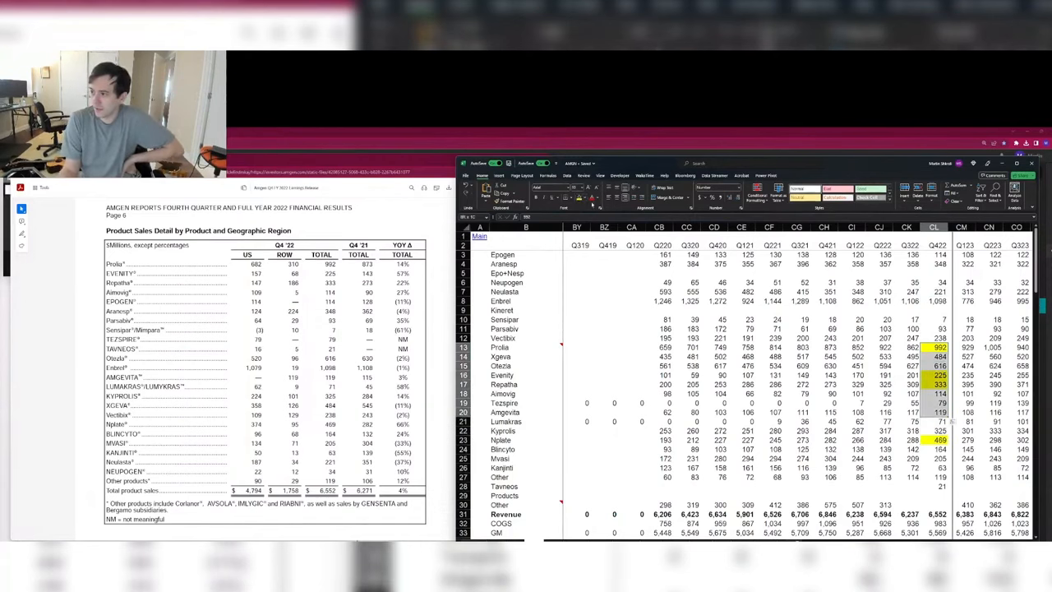
pyautogui.click(587, 200)
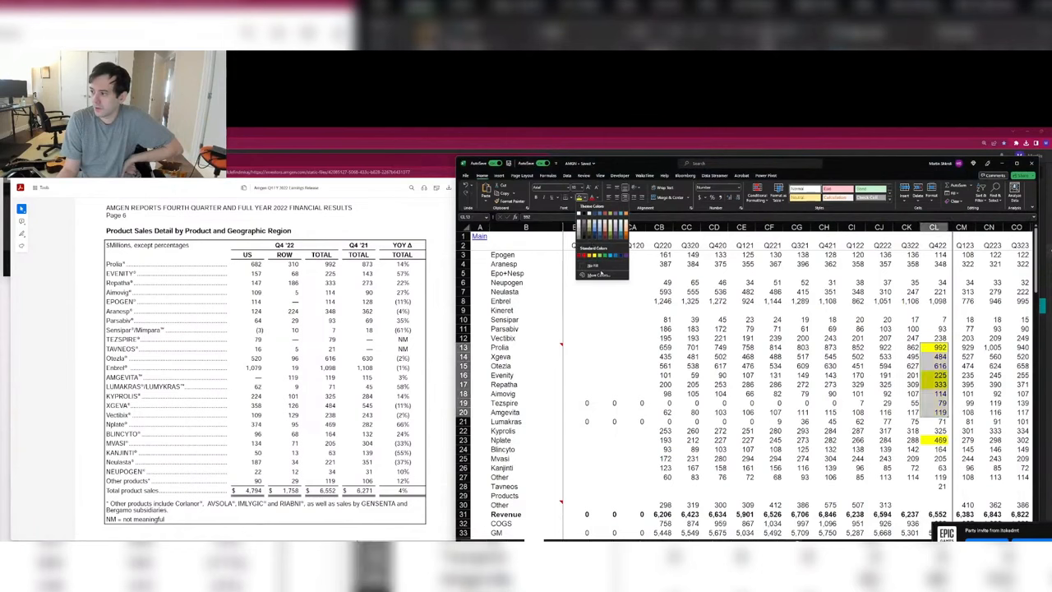
pyautogui.click(616, 269)
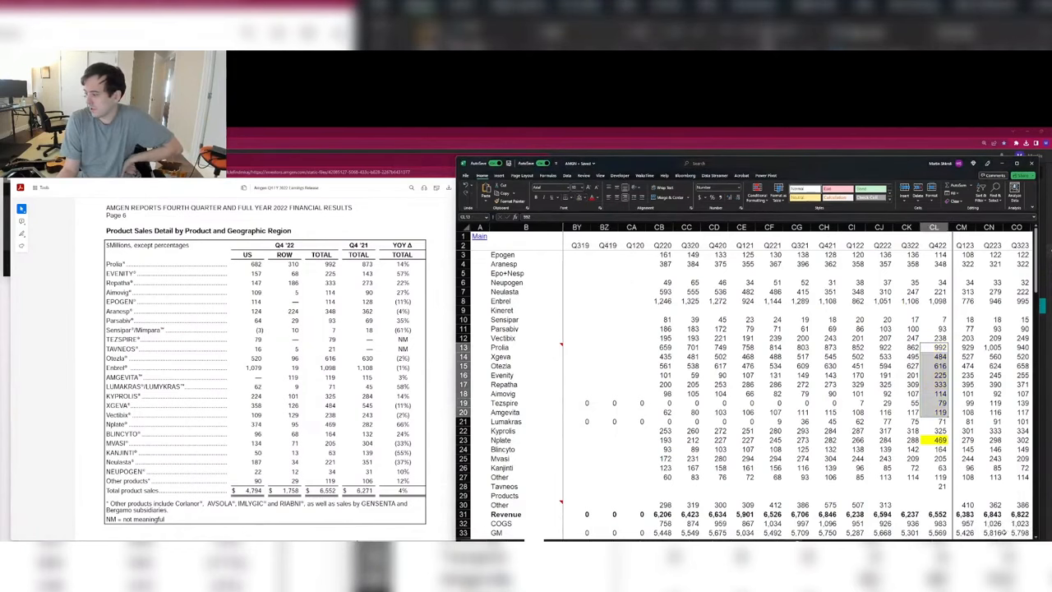
# Step: Review the Q422 Revenue formula and the Q422 Revenue y/y growth in the model
pyautogui.click(912, 458)
pyautogui.click(930, 513)
pyautogui.scroll(-7, 937, 506)
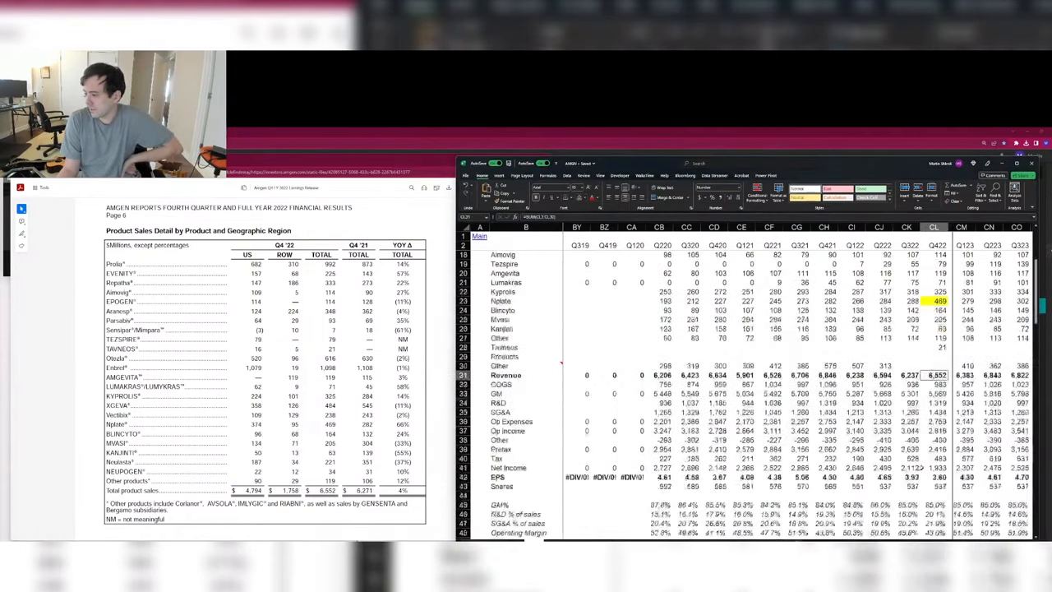
pyautogui.scroll(-1, 950, 503)
pyautogui.click(936, 485)
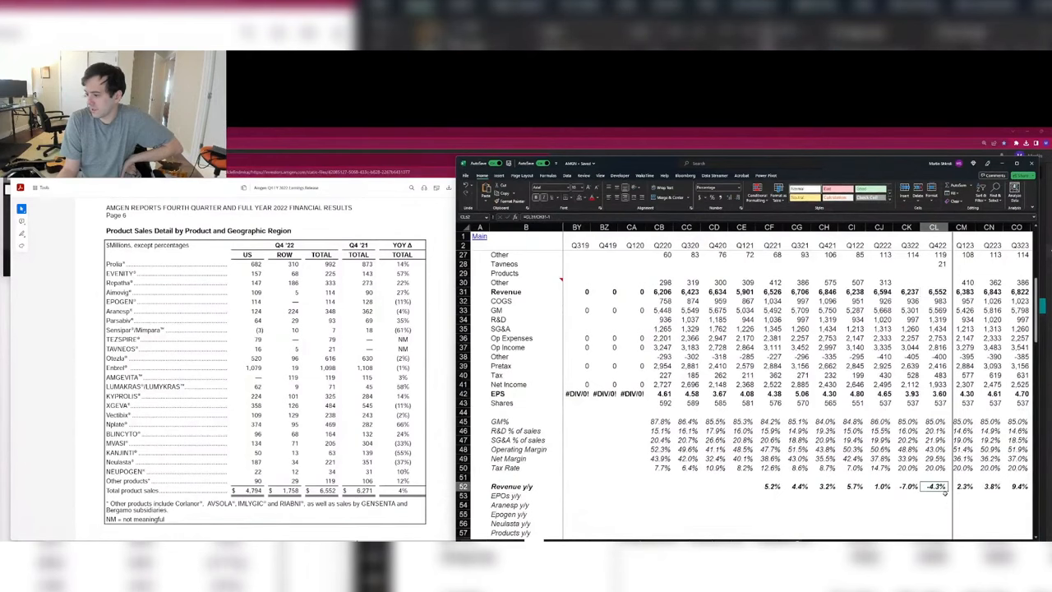
pyautogui.scroll(1, 923, 486)
# Step: Read the key results at the start of the earnings release for fourth-quarter total revenues and product sales growth
pyautogui.click(296, 341)
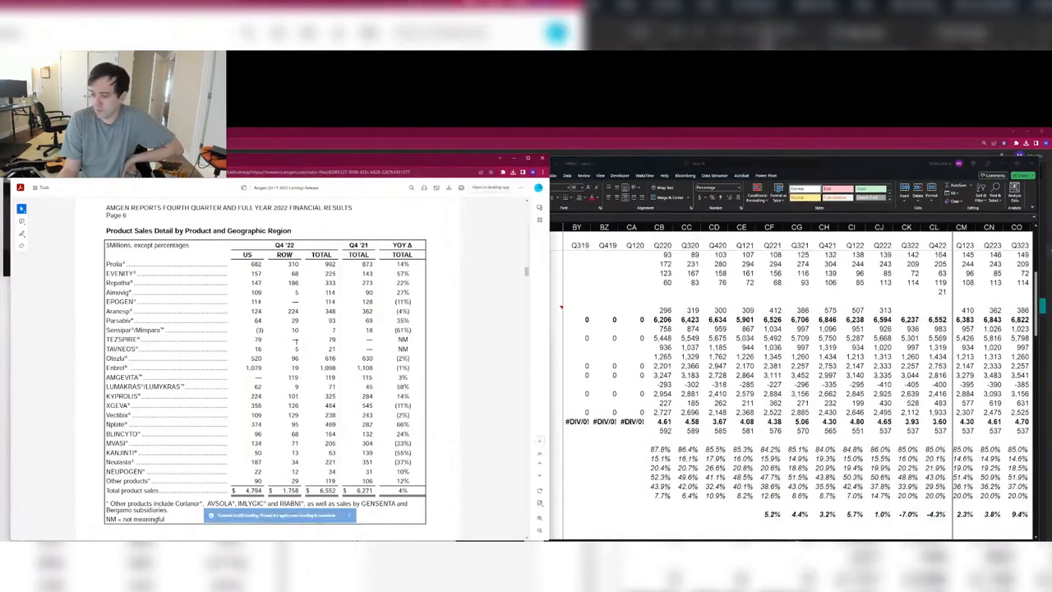
pyautogui.press('Home')
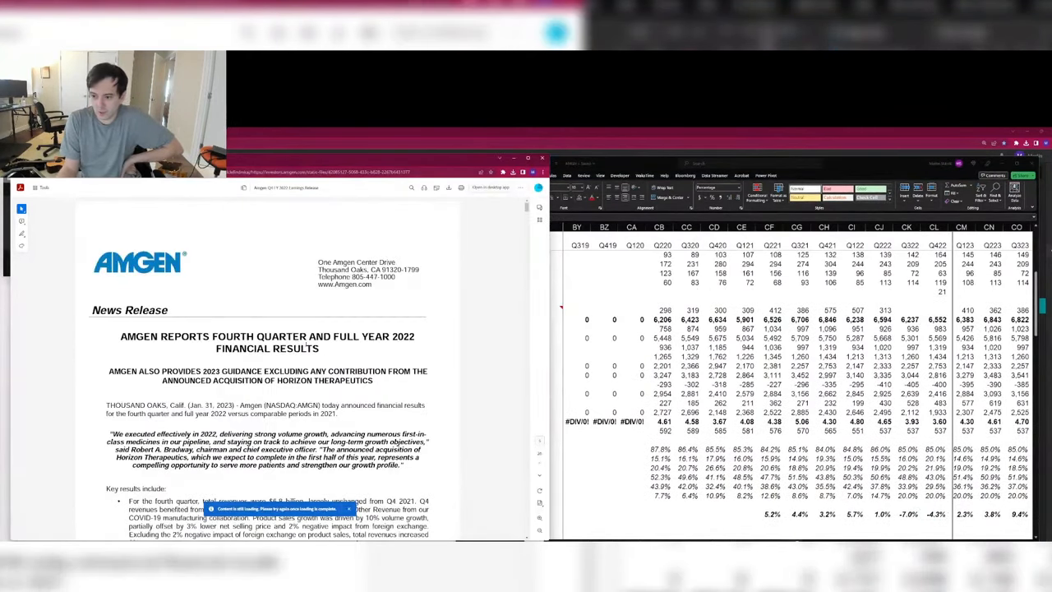
pyautogui.scroll(-2, 306, 346)
pyautogui.moveTo(274, 464); pyautogui.dragTo(270, 437)
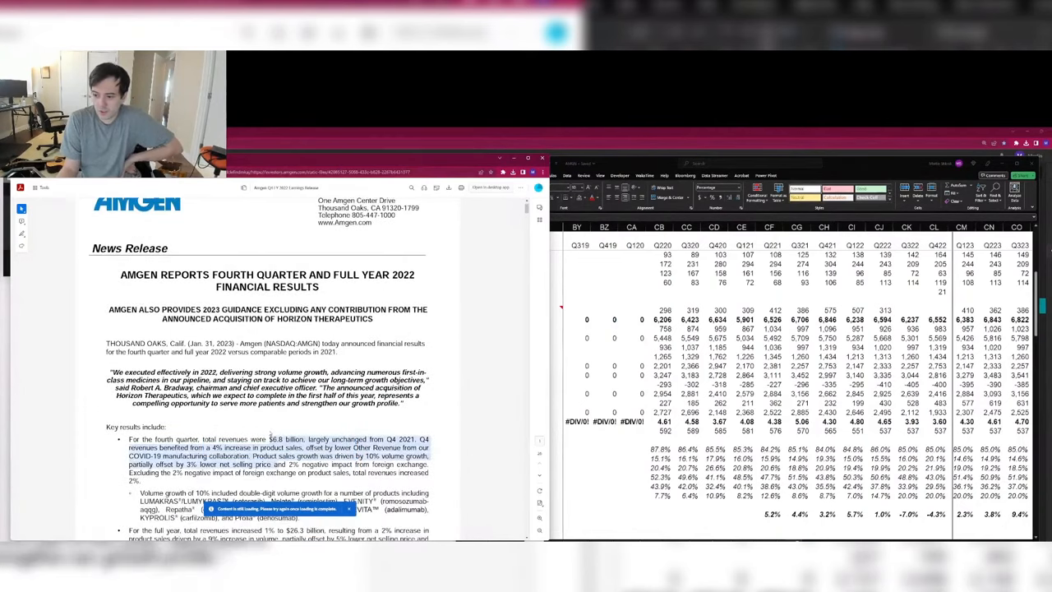
pyautogui.click(270, 438)
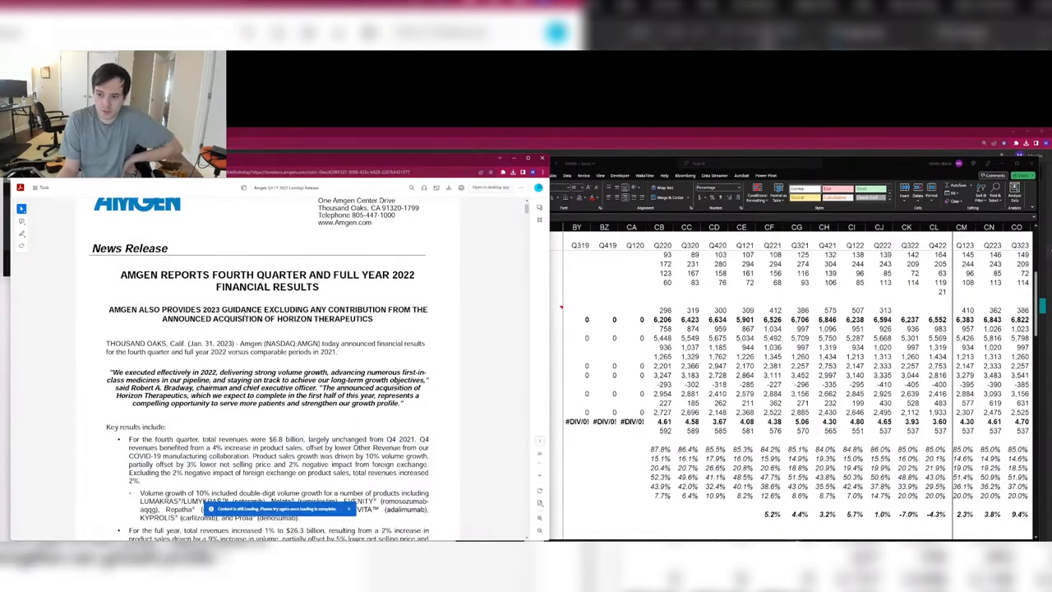
pyautogui.scroll(-3, 271, 370)
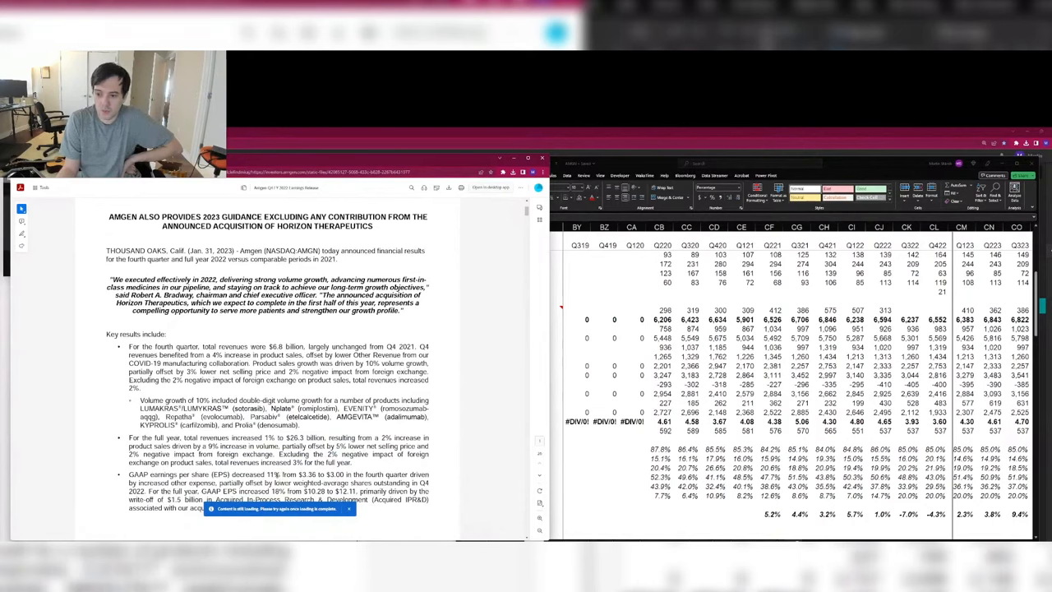
pyautogui.scroll(-1, 273, 475)
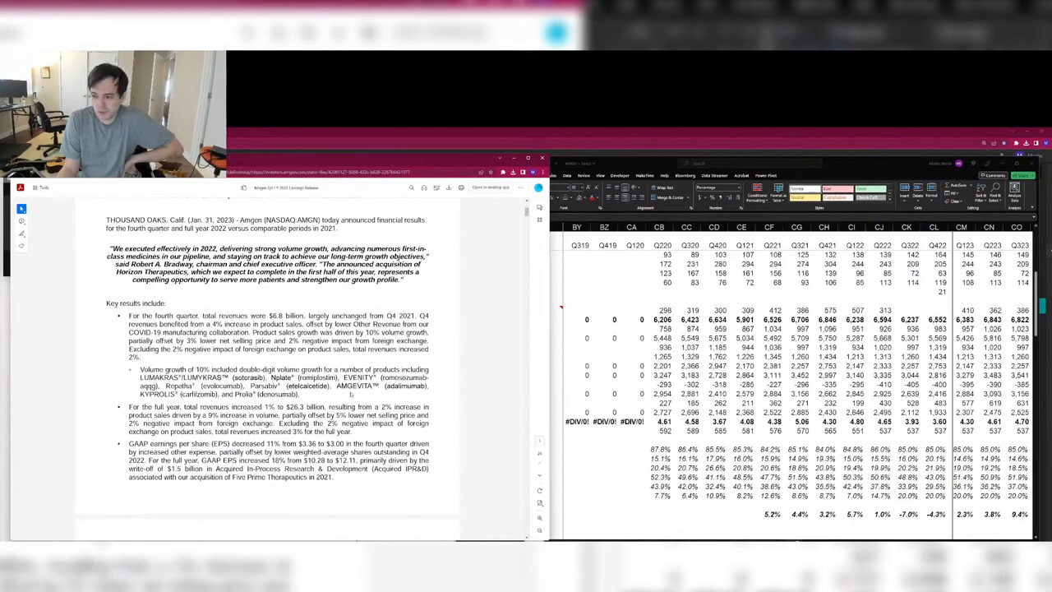
pyautogui.moveTo(133, 311); pyautogui.dragTo(234, 341)
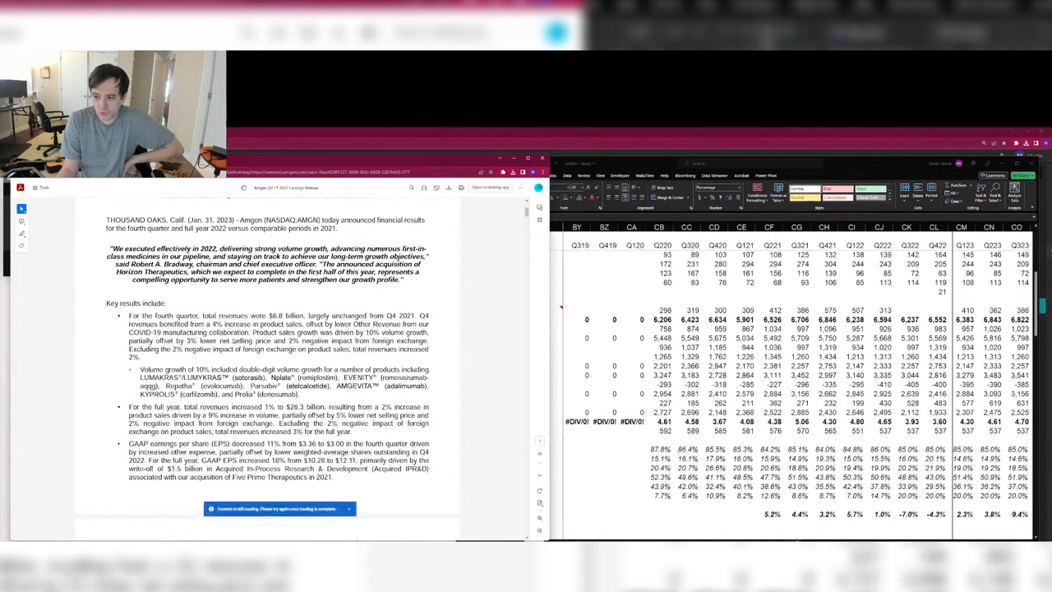
pyautogui.moveTo(150, 323); pyautogui.dragTo(325, 323)
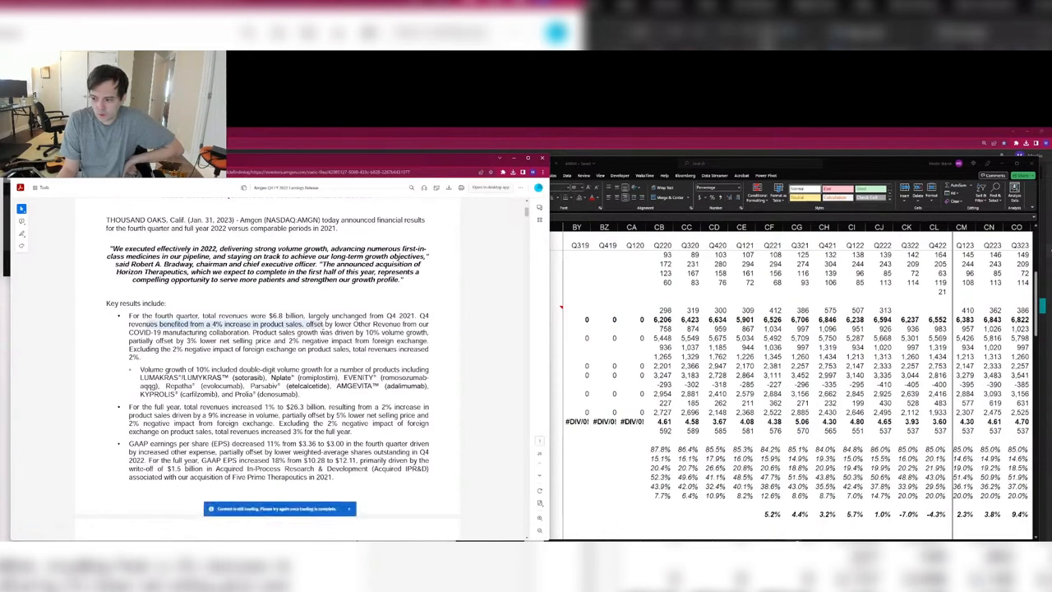
pyautogui.moveTo(158, 324); pyautogui.dragTo(128, 315)
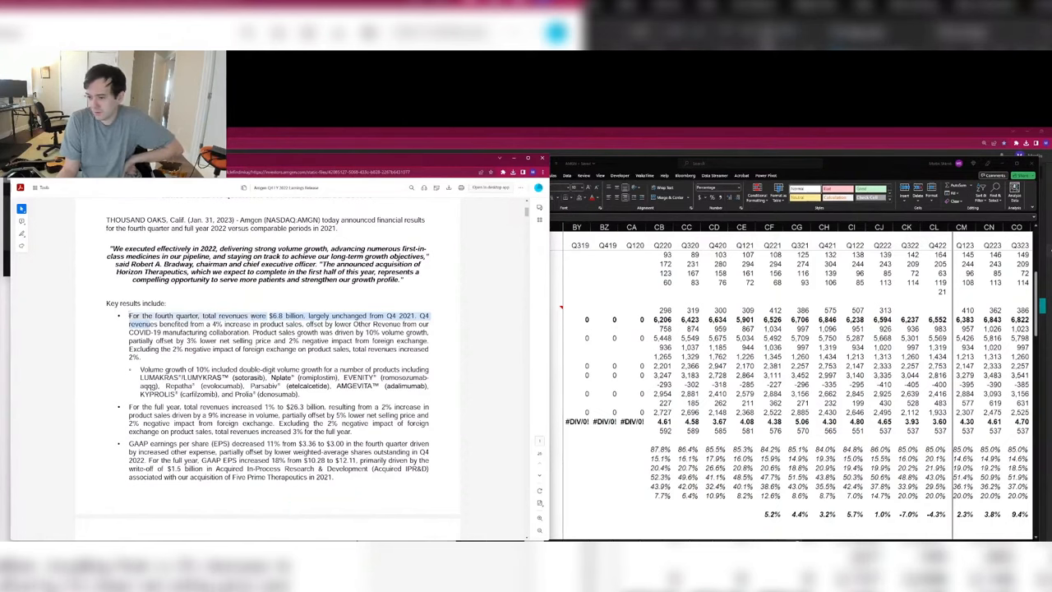
# Step: Compare the Q421 Other revenue in the model with the release's comment on Other Revenue from the COVID-19 collaboration
pyautogui.click(188, 361)
pyautogui.scroll(-5, 189, 360)
pyautogui.scroll(5, 189, 361)
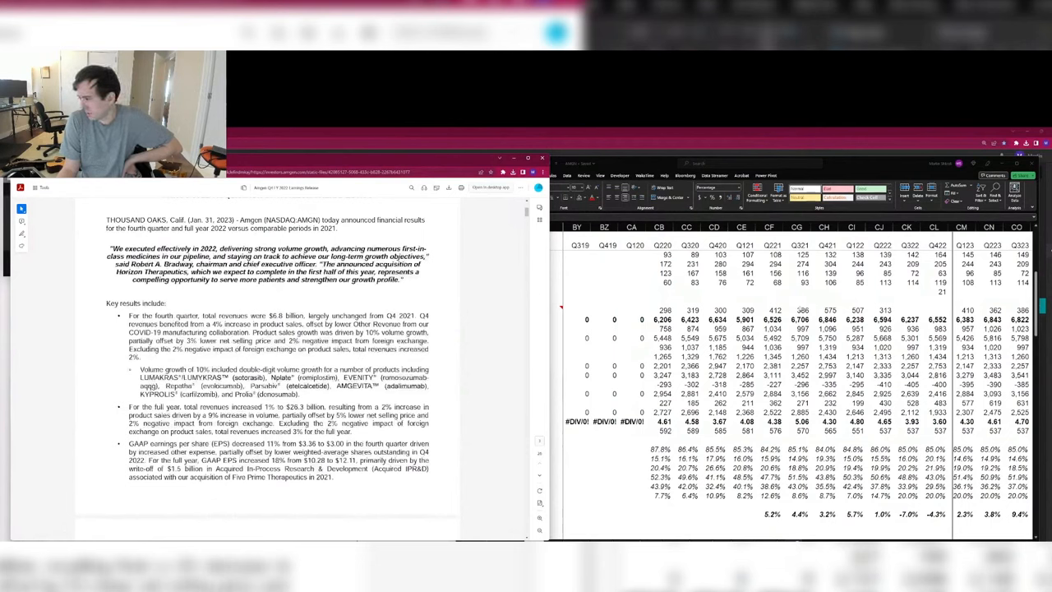
pyautogui.click(826, 310)
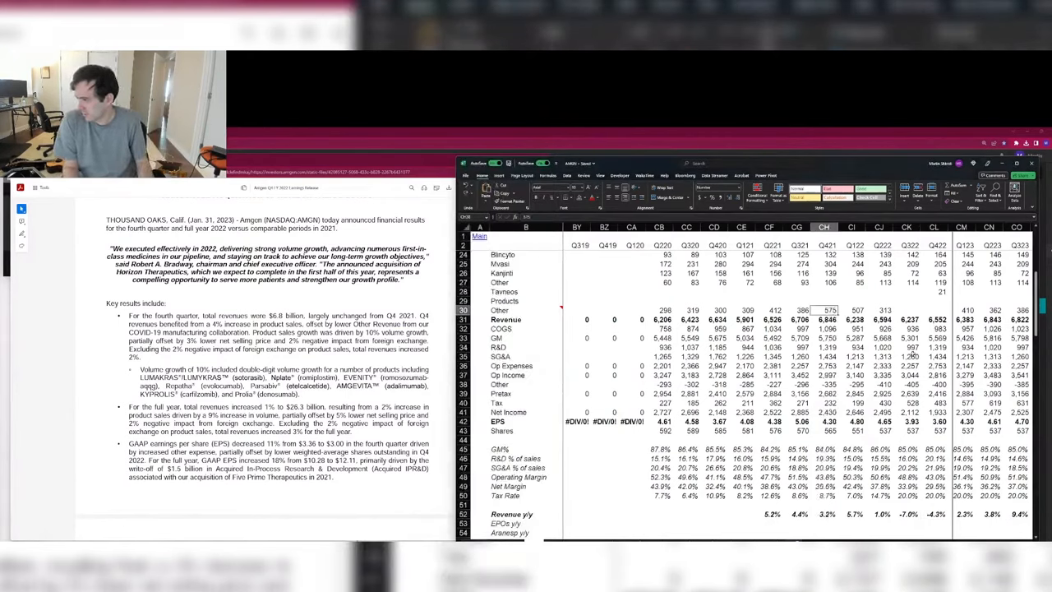
pyautogui.click(350, 324)
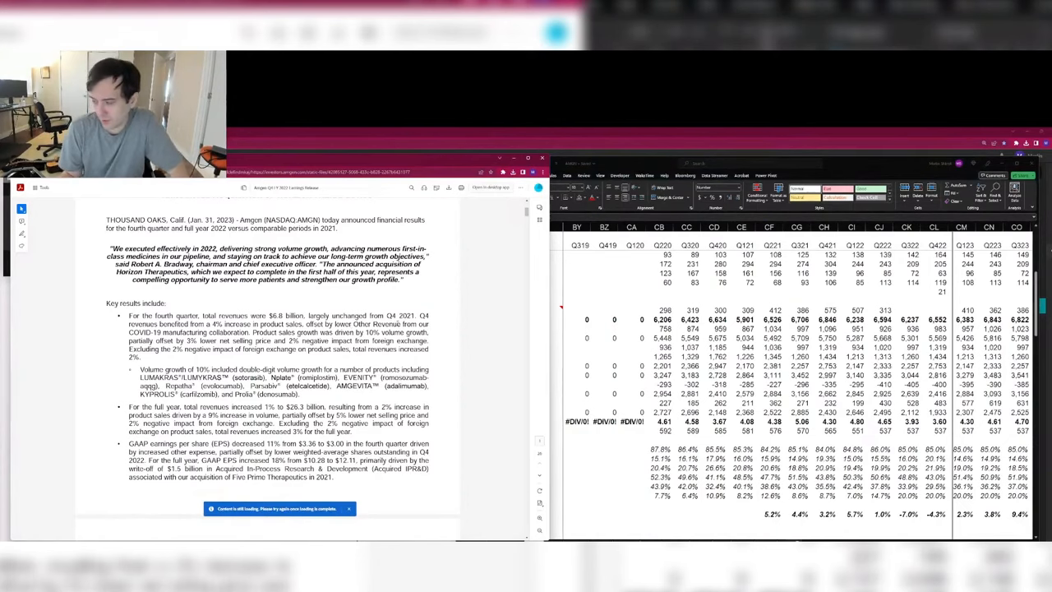
# Step: Read the release's financial summary table and its commentary on General Medicine, Inflammation and Hematology-Oncology product sales
pyautogui.scroll(-7, 397, 324)
pyautogui.scroll(4, 397, 327)
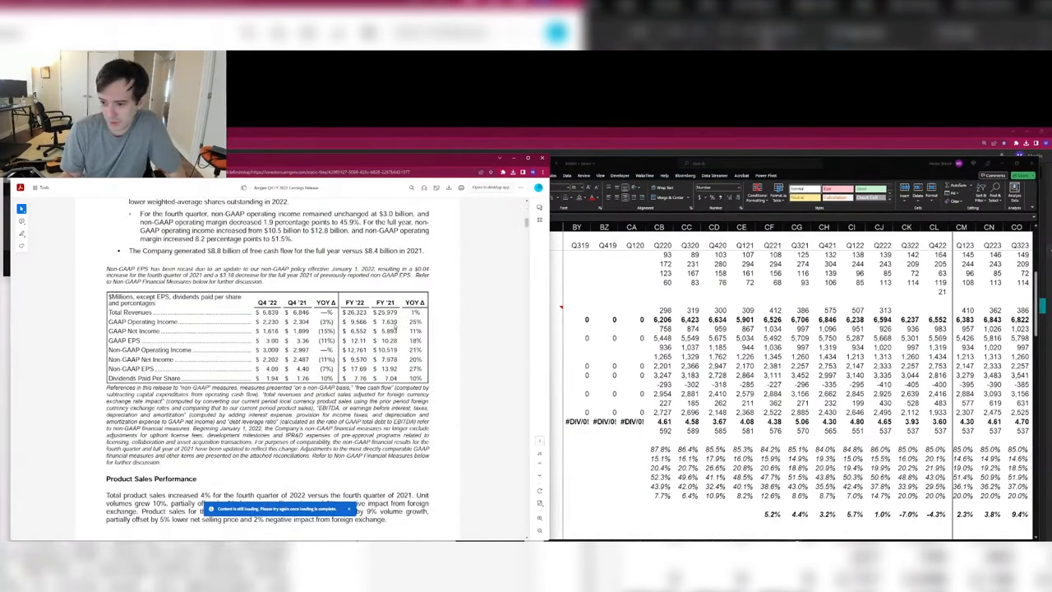
pyautogui.scroll(-8, 395, 327)
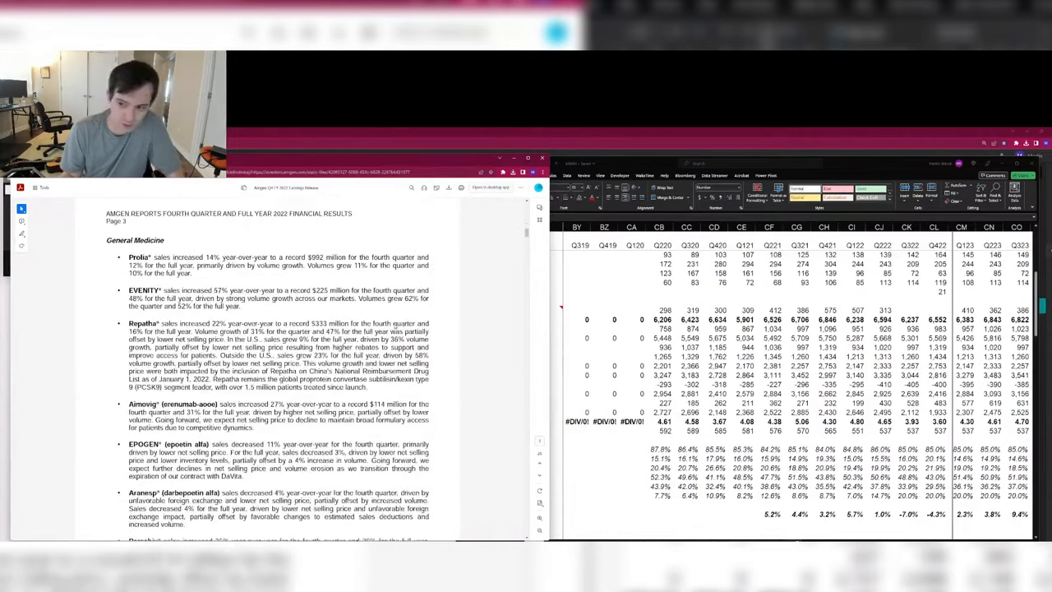
pyautogui.scroll(-8, 393, 326)
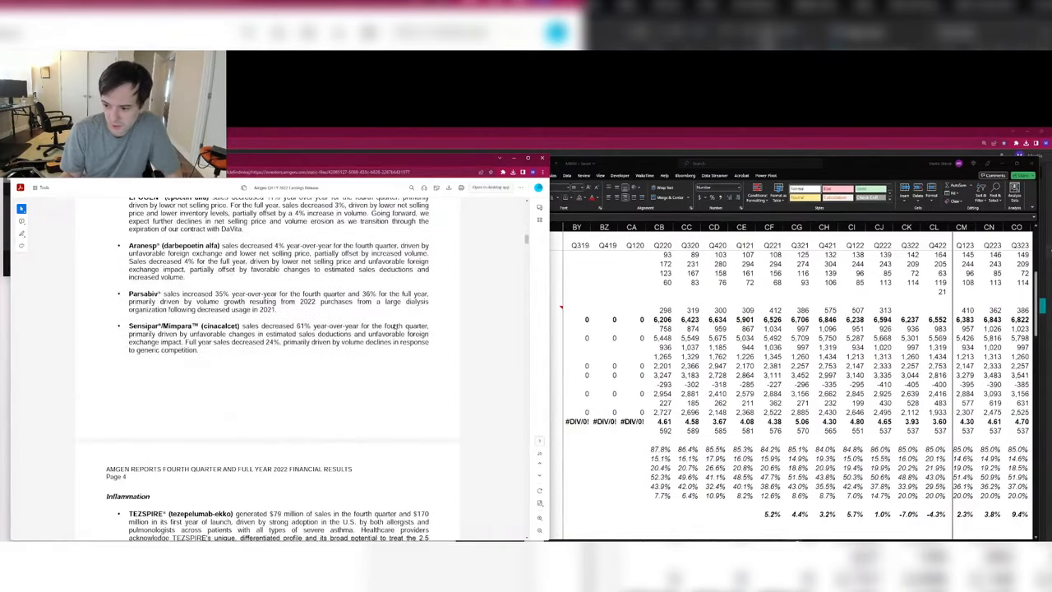
pyautogui.scroll(-5, 393, 326)
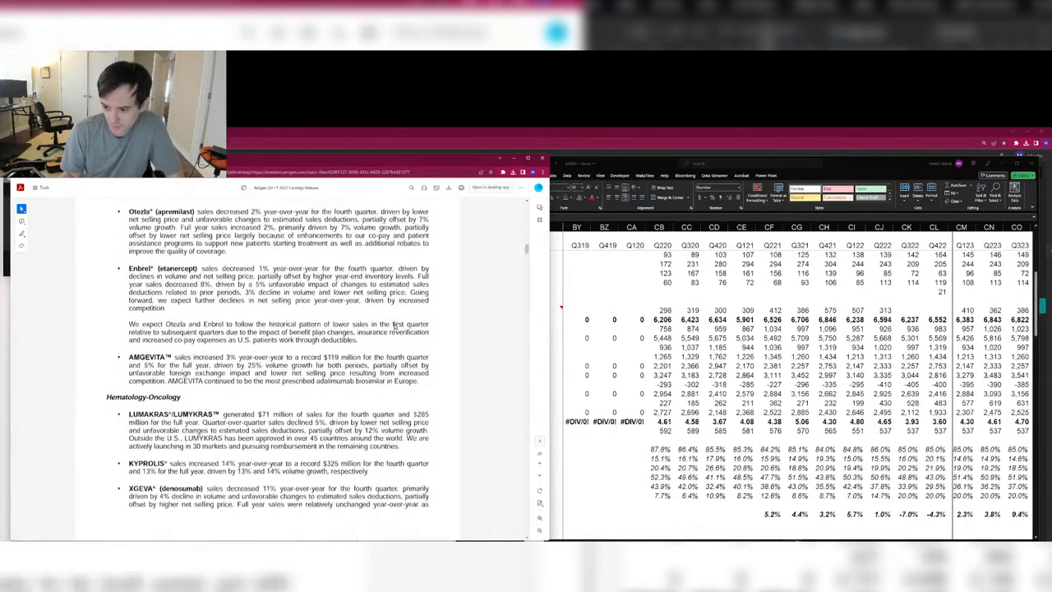
pyautogui.scroll(-5, 393, 326)
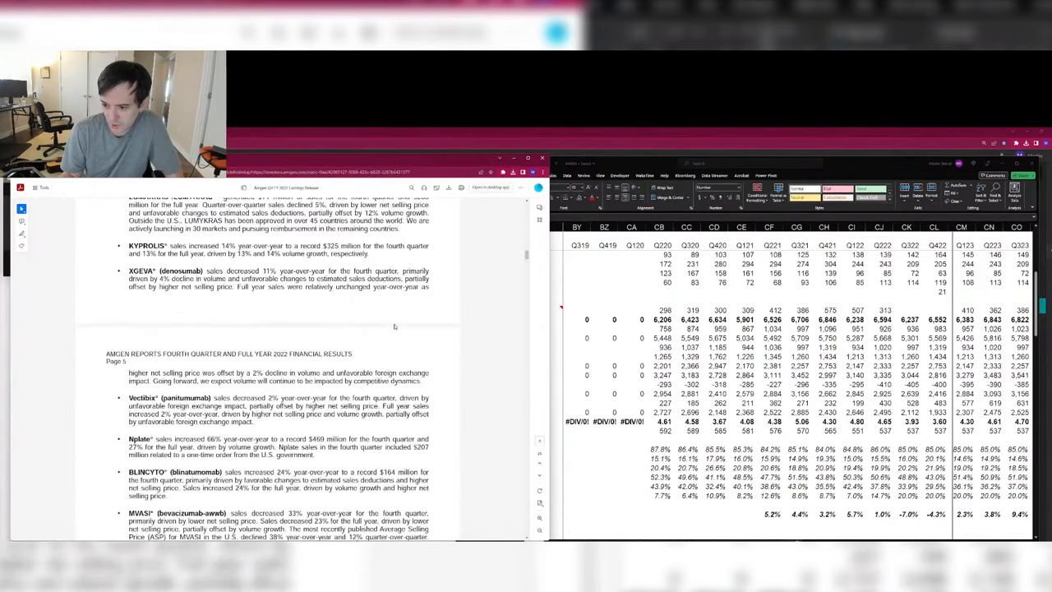
# Step: Highlight the Nplate paragraph in the Hematology-Oncology commentary to read about its fourth-quarter sales and volume growth
pyautogui.click(131, 455)
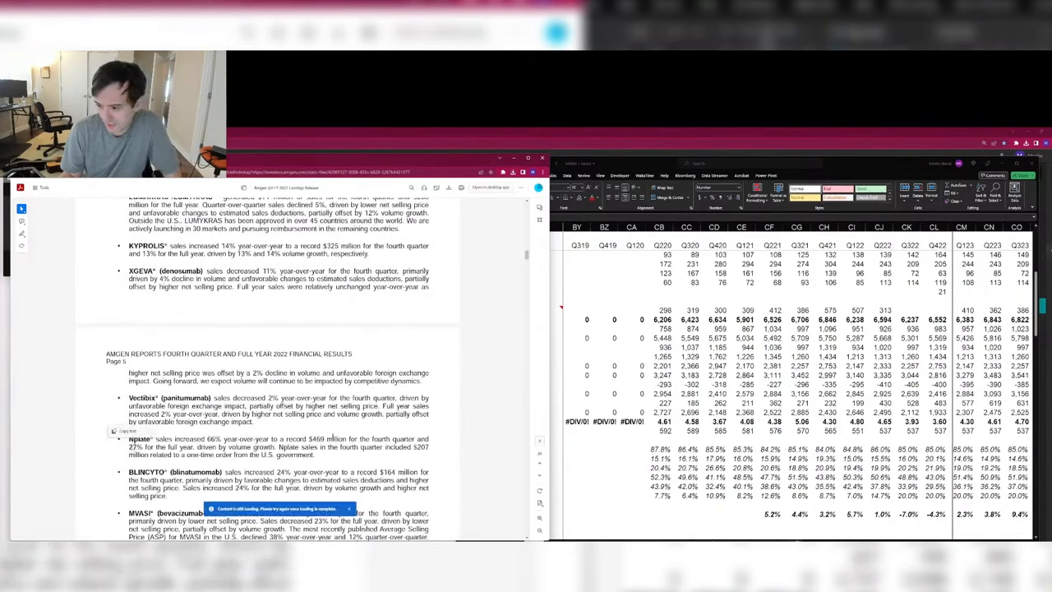
pyautogui.moveTo(312, 447); pyautogui.dragTo(113, 440)
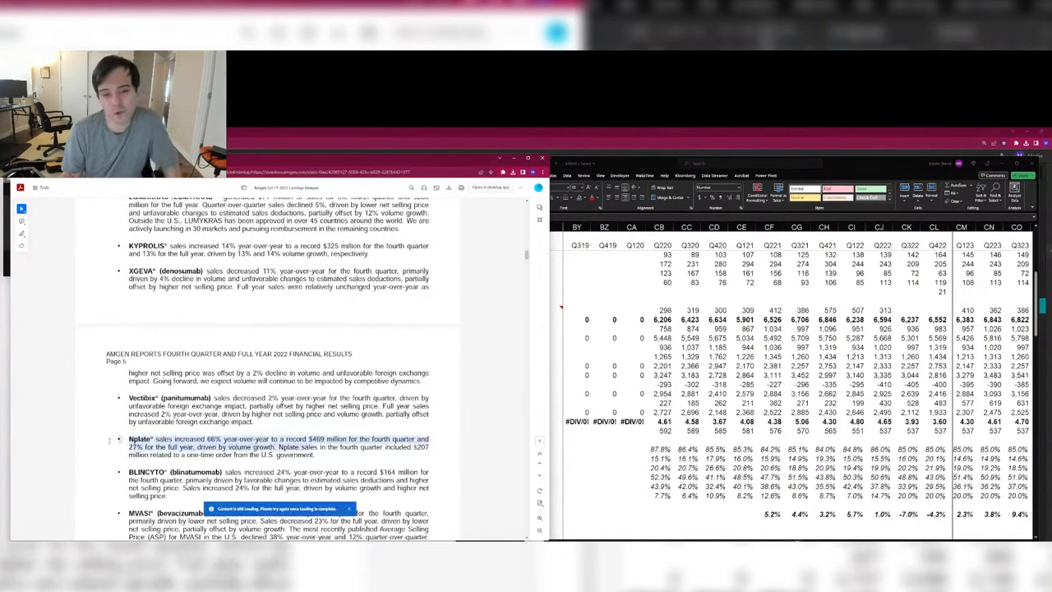
pyautogui.click(104, 433)
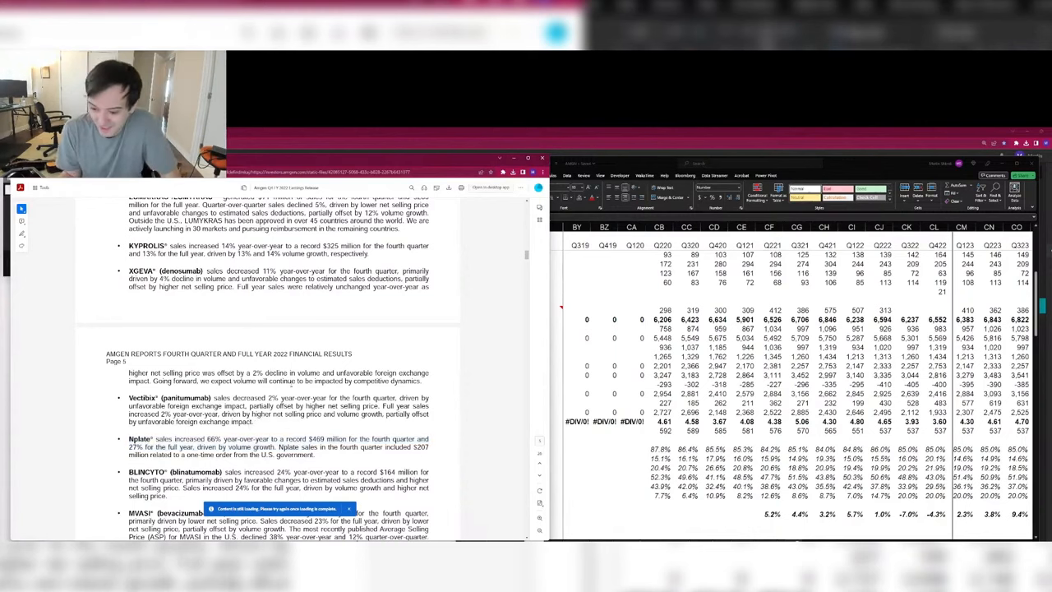
# Step: Go through the release from the remaining product commentary and sales tables to the Q4 '22 GAAP and non-GAAP operating expense table
pyautogui.scroll(-5, 291, 384)
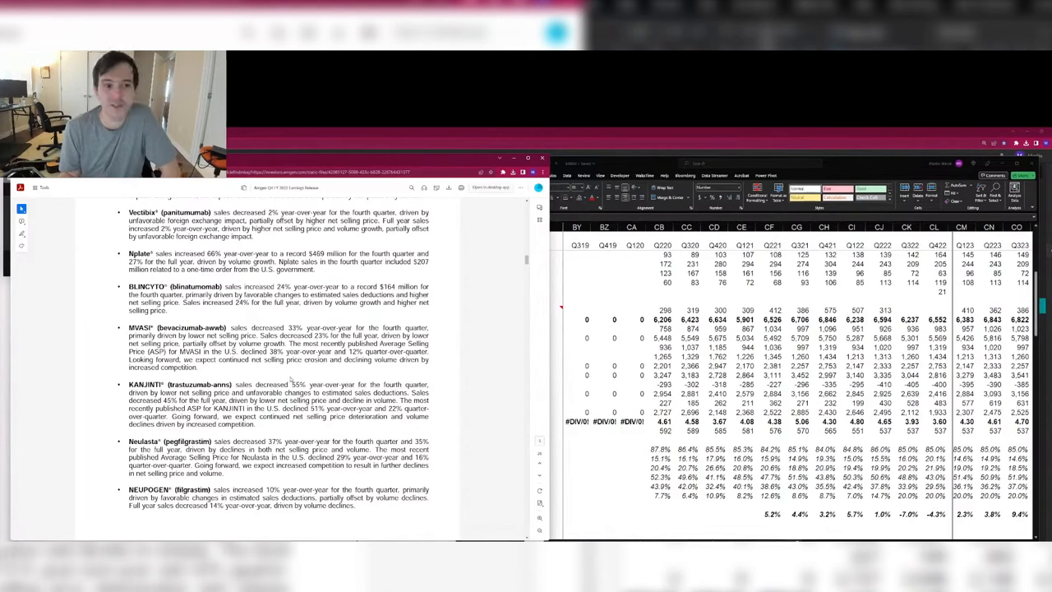
pyautogui.scroll(-6, 280, 384)
pyautogui.scroll(-5, 265, 390)
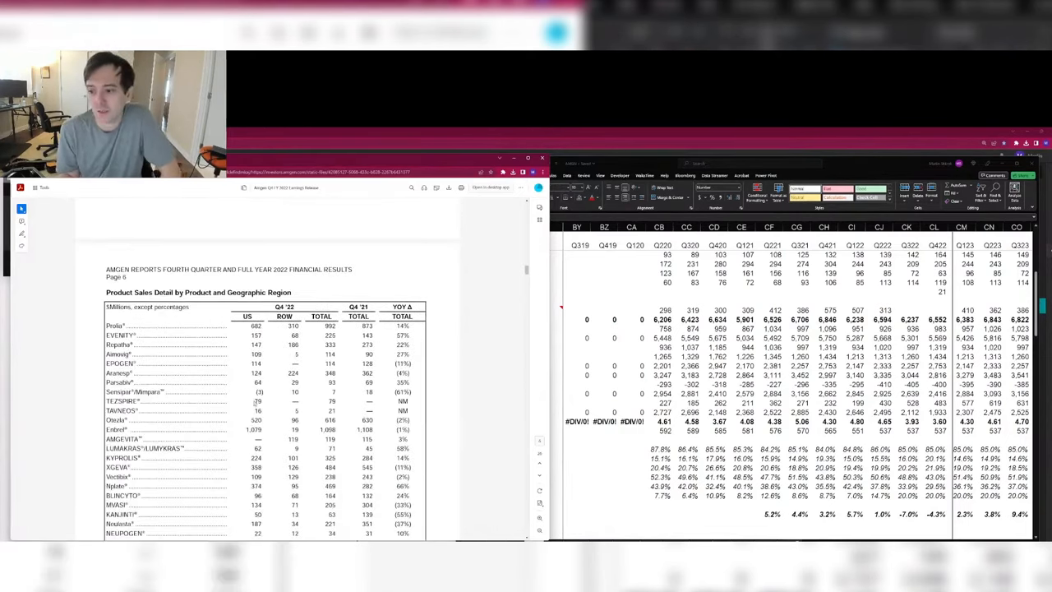
pyautogui.scroll(-1, 256, 402)
pyautogui.scroll(-4, 256, 402)
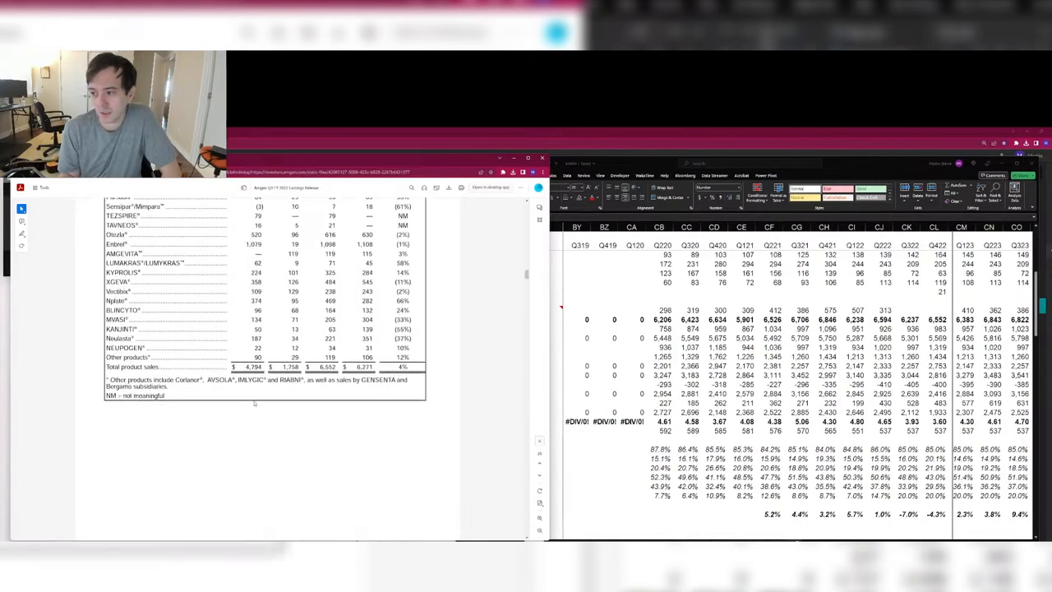
pyautogui.scroll(-6, 255, 402)
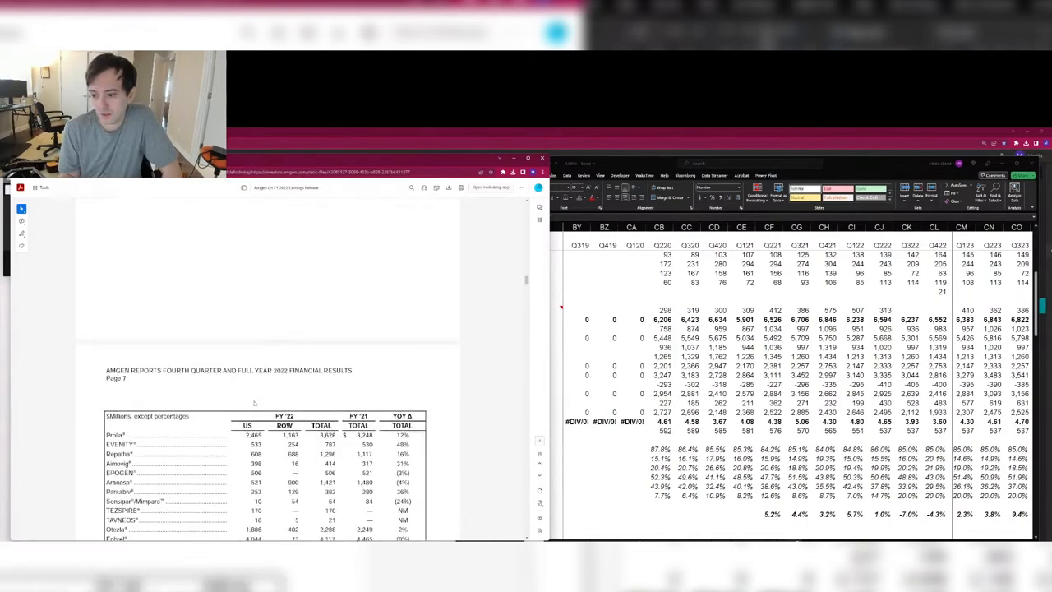
pyautogui.scroll(-15, 254, 402)
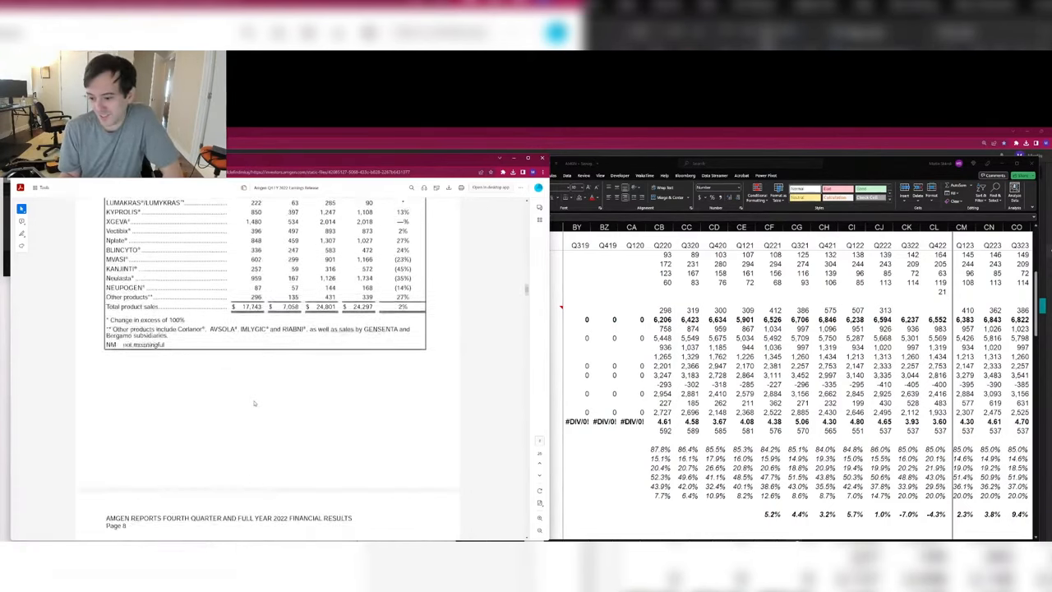
pyautogui.scroll(-4, 254, 402)
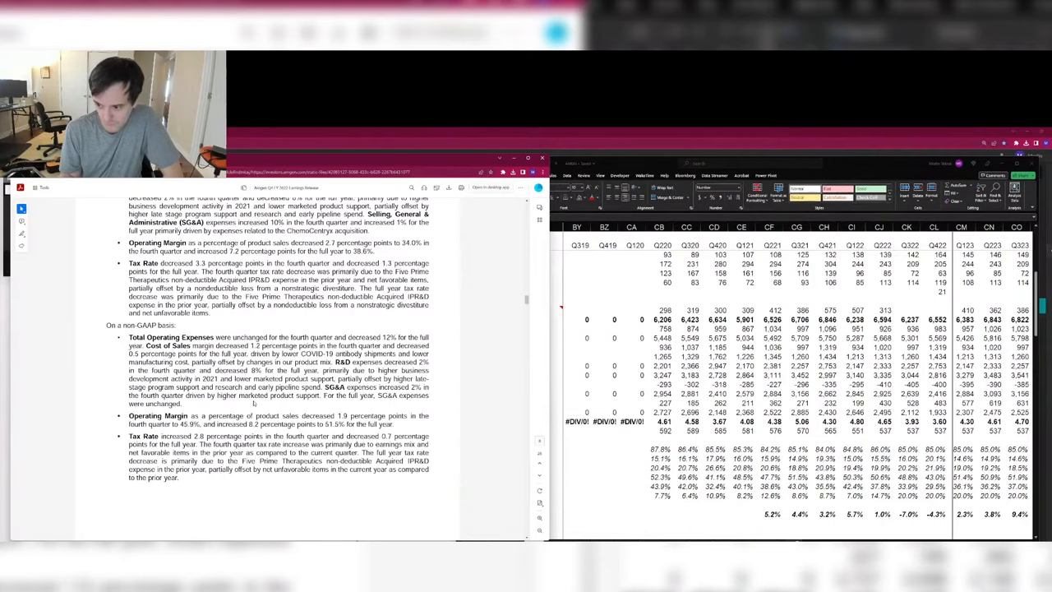
pyautogui.scroll(-6, 254, 403)
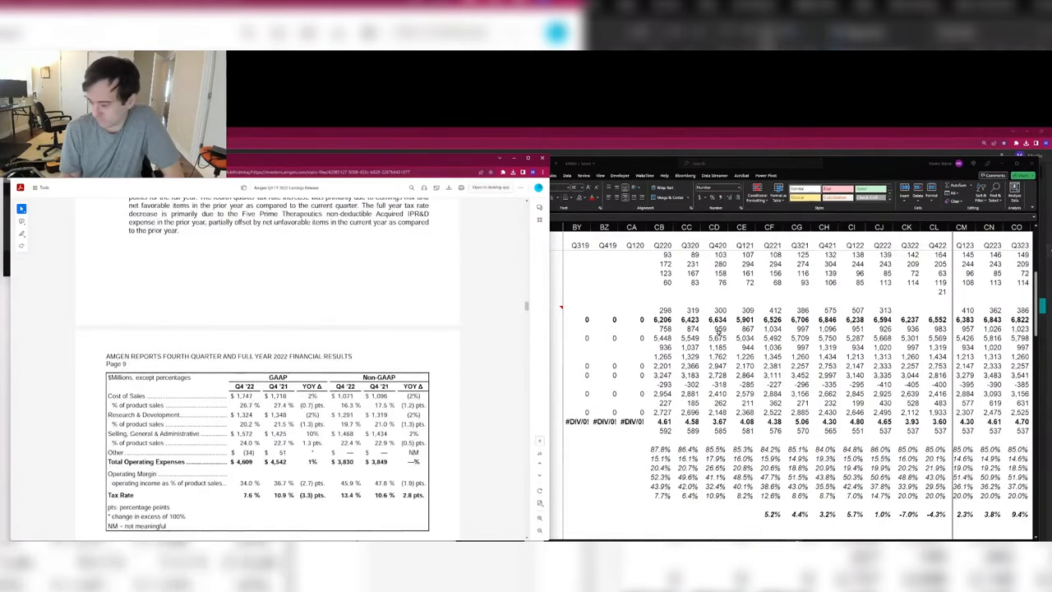
# Step: Set the Q422 COGS in the model to 1071 from the release's non-GAAP cost of sales
pyautogui.hotkey('alt', 'Tab')
pyautogui.click(935, 328)
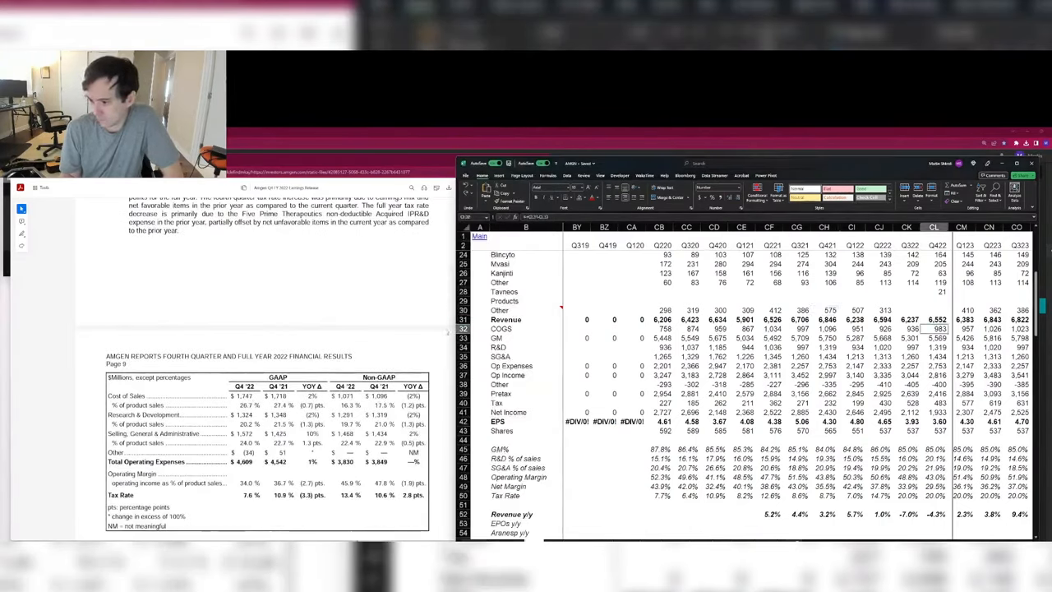
pyautogui.scroll(-1, 251, 290)
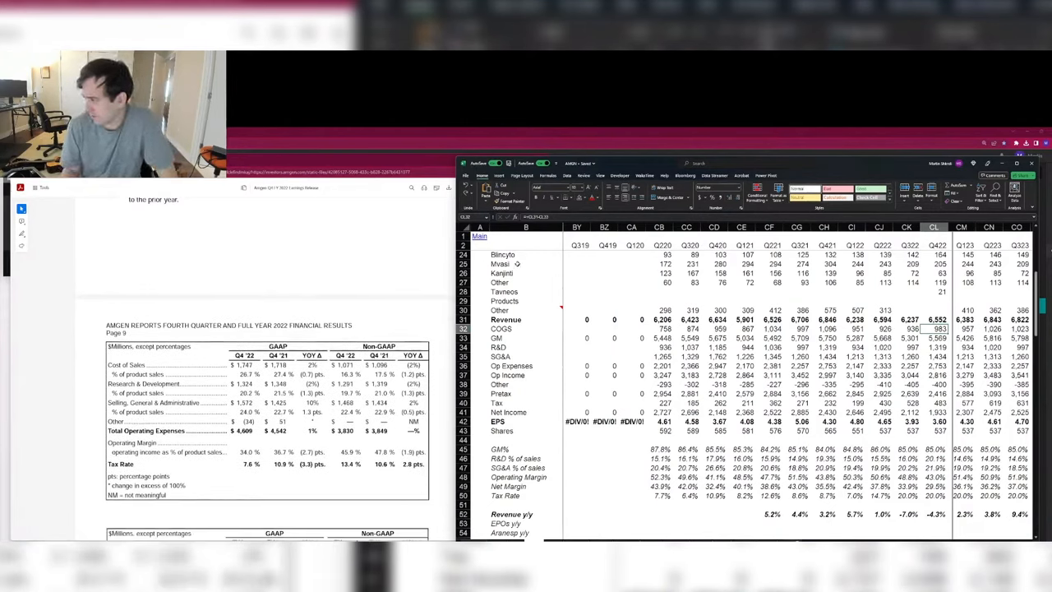
pyautogui.write('1071')
pyautogui.press('Left')
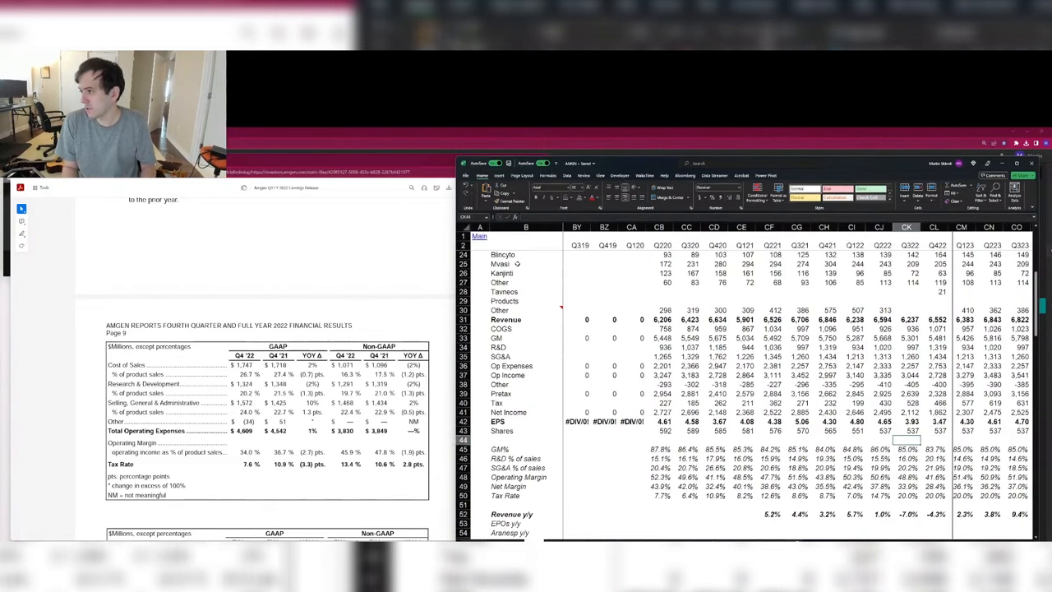
# Step: Clear the Q322 COGS, GM, R&D, SG&A, Other and Tax values in the model
pyautogui.press('Down')
pyautogui.press('Down')
pyautogui.press('Up')
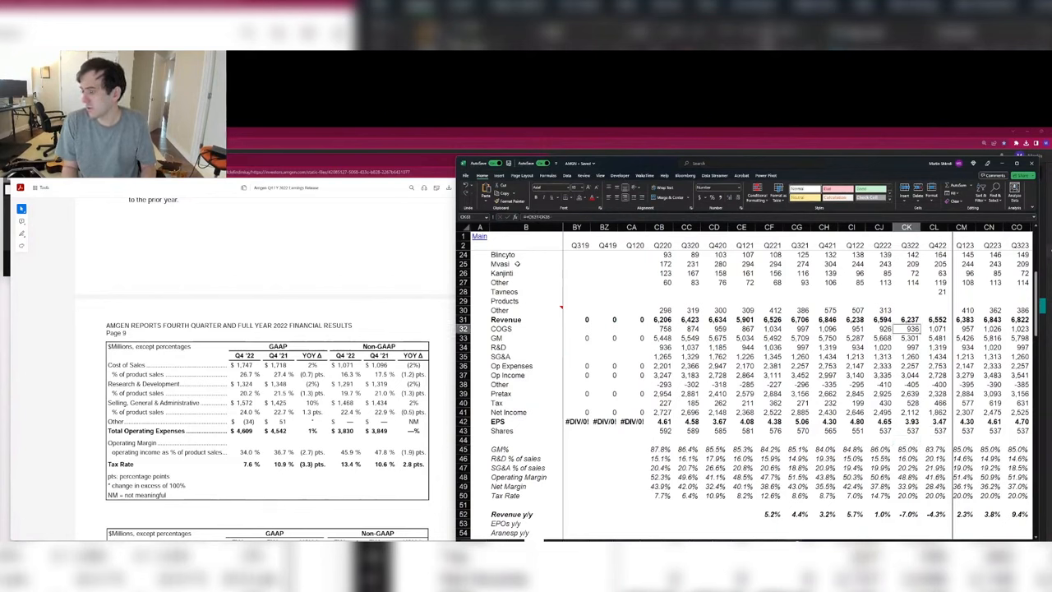
pyautogui.press('Delete')
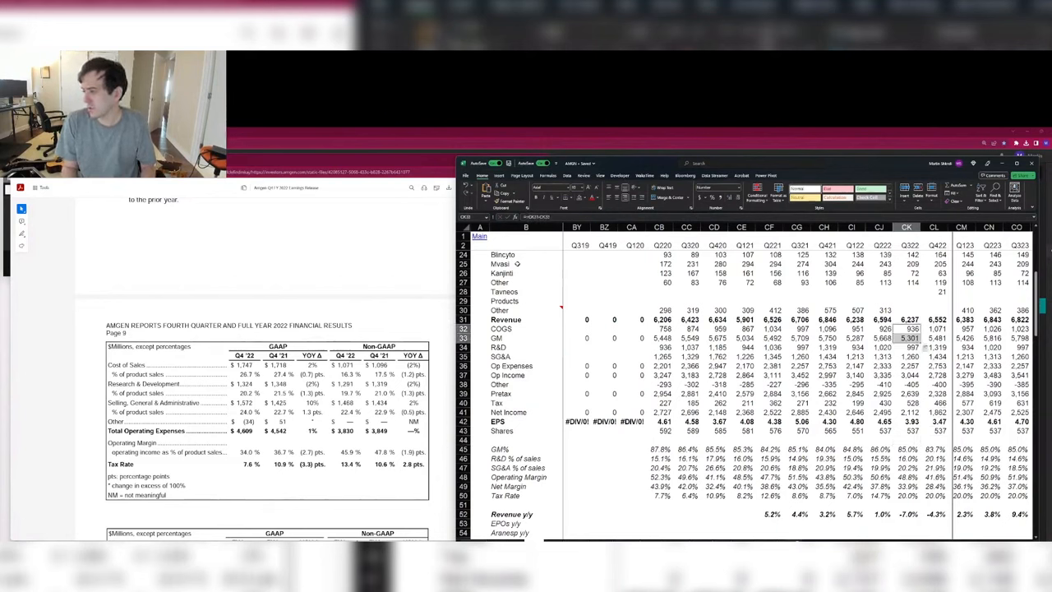
pyautogui.press('Down')
pyautogui.press('Delete')
pyautogui.press('Down')
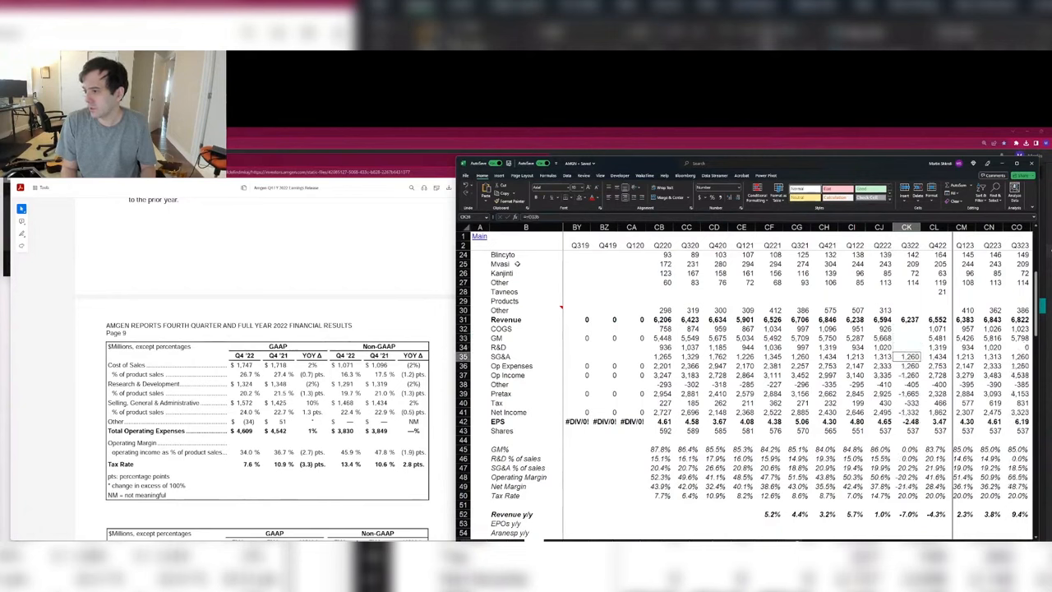
pyautogui.press('Delete')
pyautogui.press('Down')
pyautogui.press('Down')
pyautogui.press('Down')
pyautogui.press('Delete')
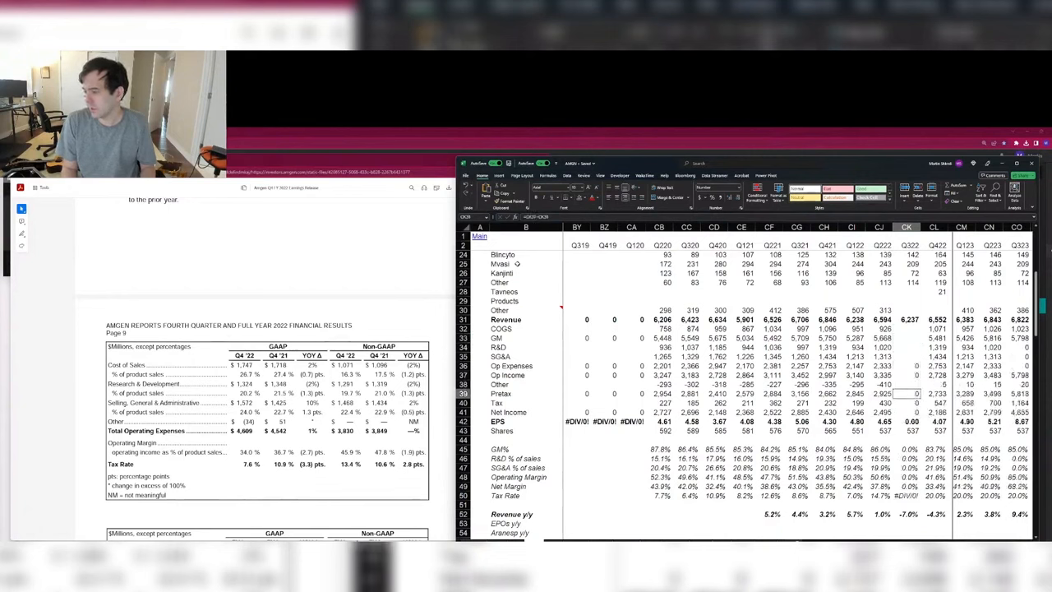
pyautogui.press('Down')
pyautogui.press('Down')
pyautogui.press('Delete')
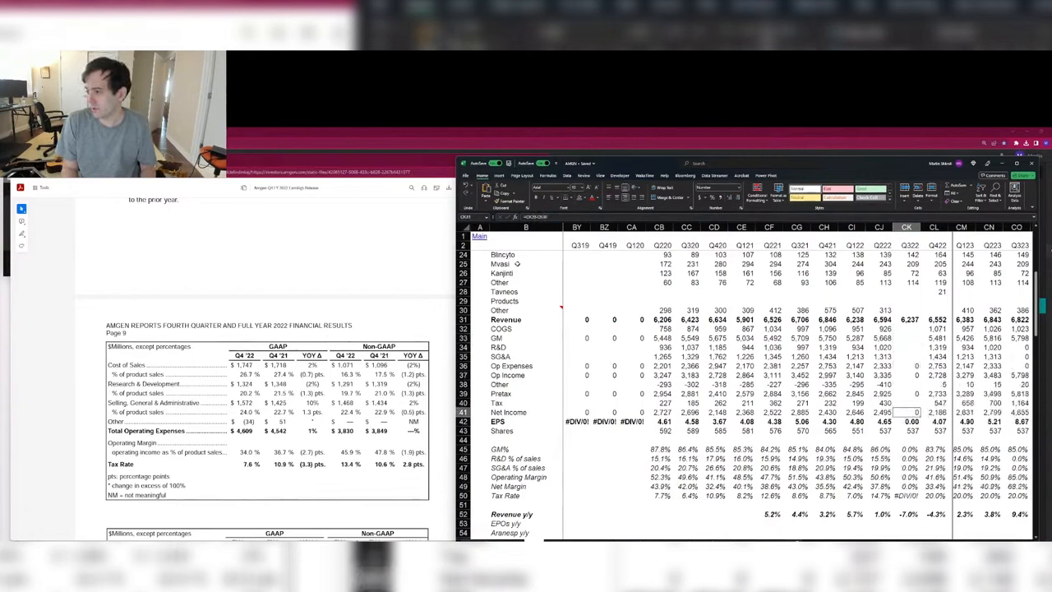
# Step: Set the Q422 R&D in the model to 1291 from the release's non-GAAP research and development expense
pyautogui.press('Down')
pyautogui.press('Down')
pyautogui.press('Down')
pyautogui.press('Right')
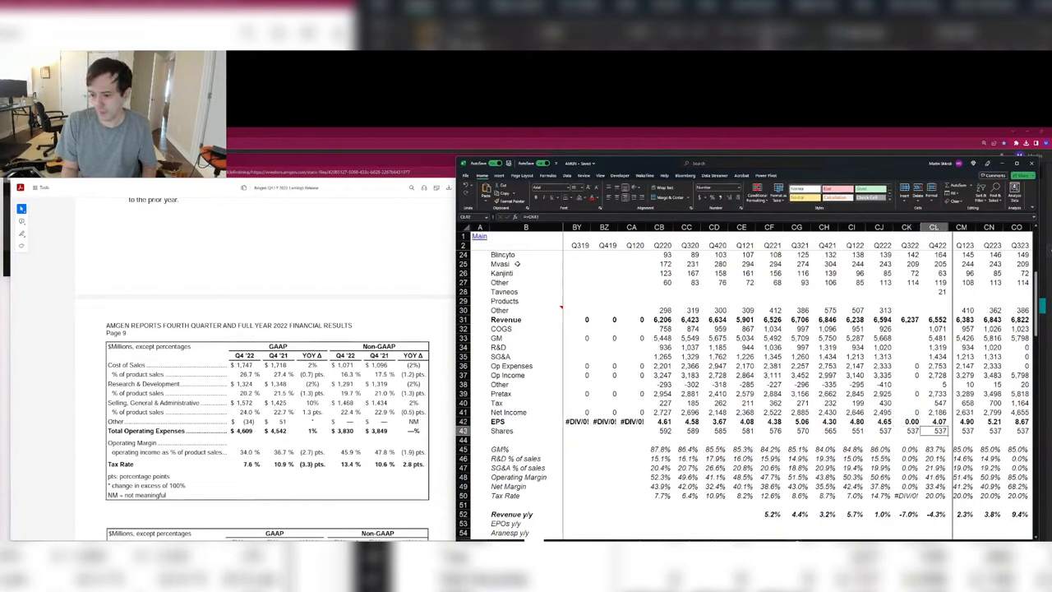
pyautogui.press('Up')
pyautogui.press('Up')
pyautogui.press('Up')
pyautogui.press('Up')
pyautogui.press('Up')
pyautogui.press('Up')
pyautogui.press('Up')
pyautogui.press('Up')
pyautogui.press('Up')
pyautogui.press('Up')
pyautogui.press('Up')
pyautogui.press('Down')
pyautogui.press('Down')
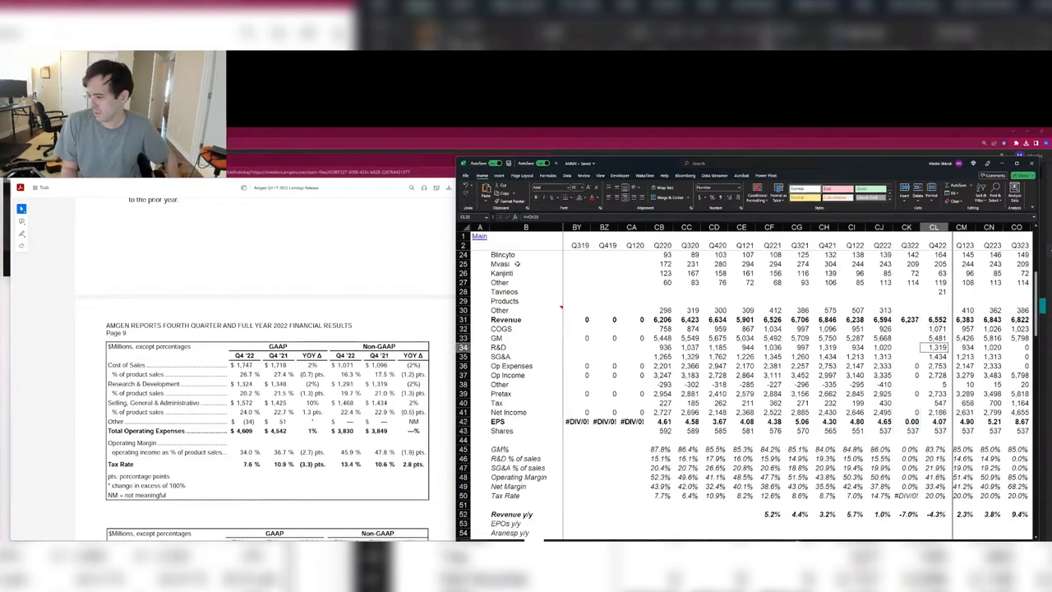
pyautogui.write('1291')
pyautogui.press('Return')
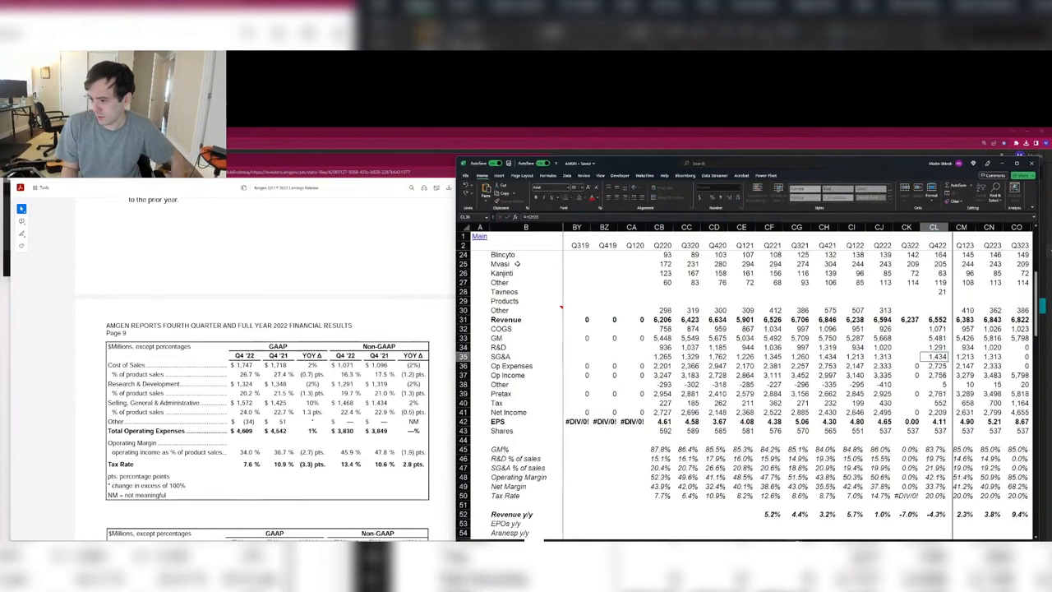
# Step: Set the Q422 SG&A in the model to 1468 from the release's non-GAAP selling, general and administrative expense
pyautogui.press('Up')
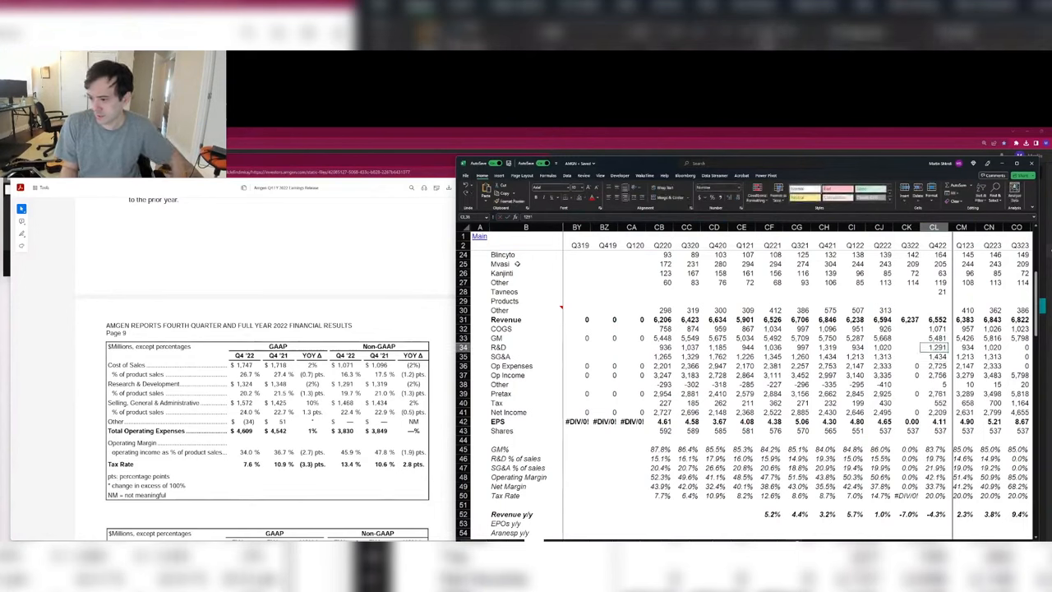
pyautogui.press('Down')
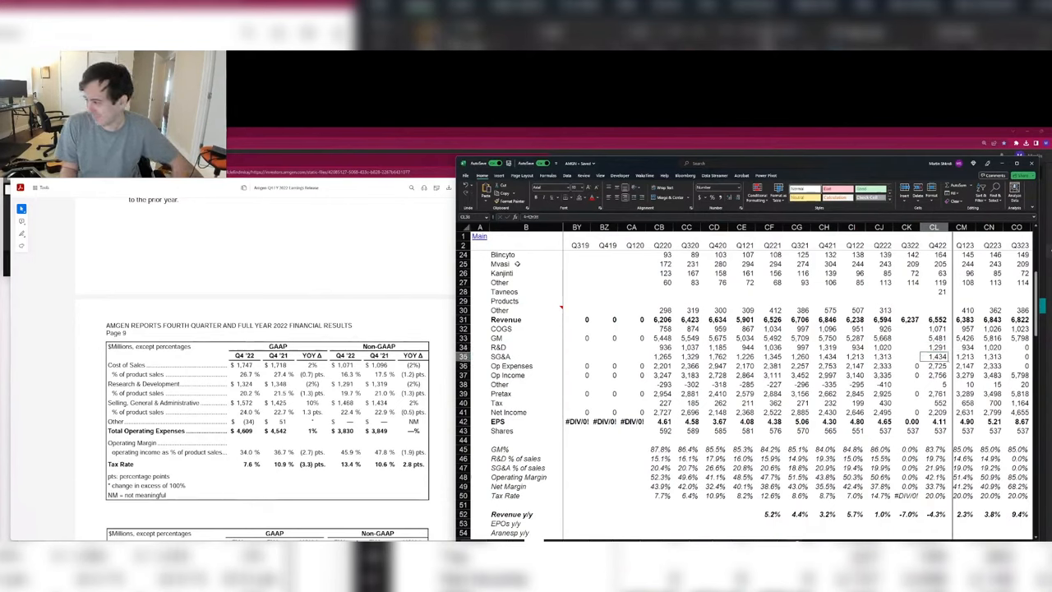
pyautogui.write('1,4')
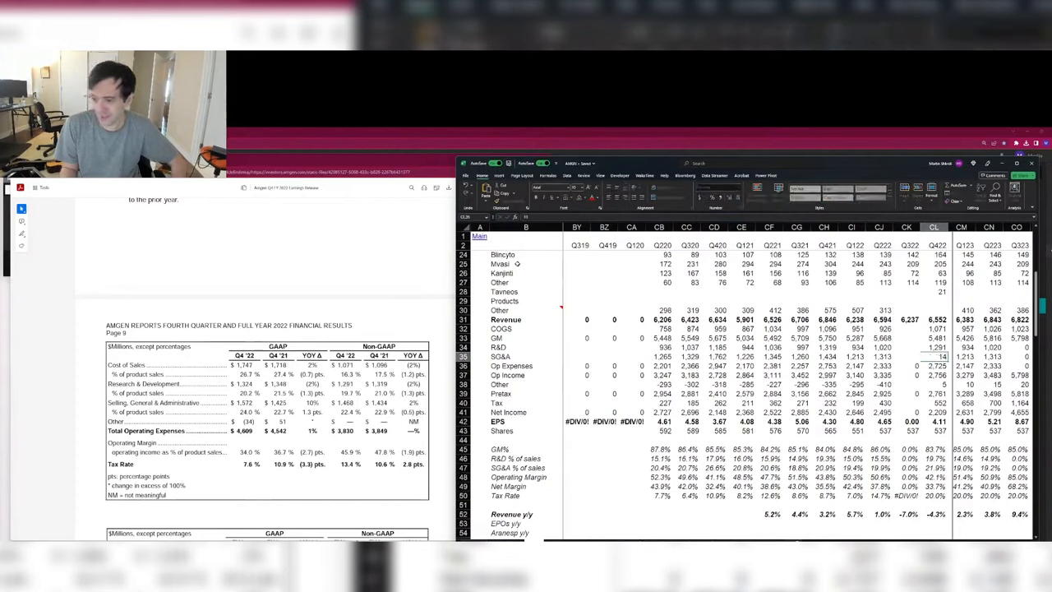
pyautogui.write('68')
pyautogui.press('Return')
# Step: Select the Q422 Other line below Op Income and check the release's expense tables, cash flow and balance sheet section, and 2023 guidance
pyautogui.press('Down')
pyautogui.press('Down')
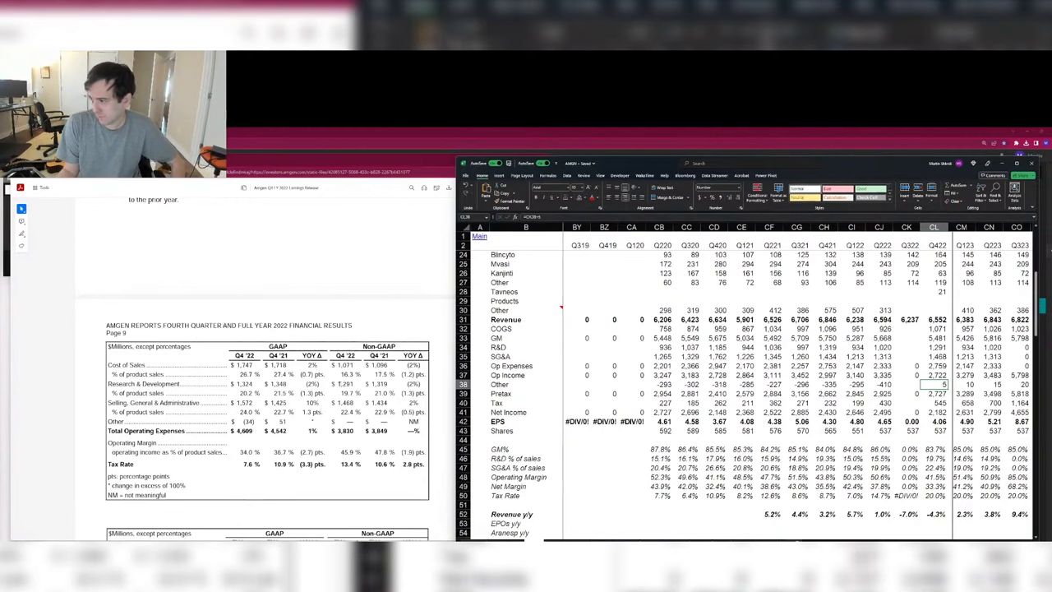
pyautogui.click(341, 383)
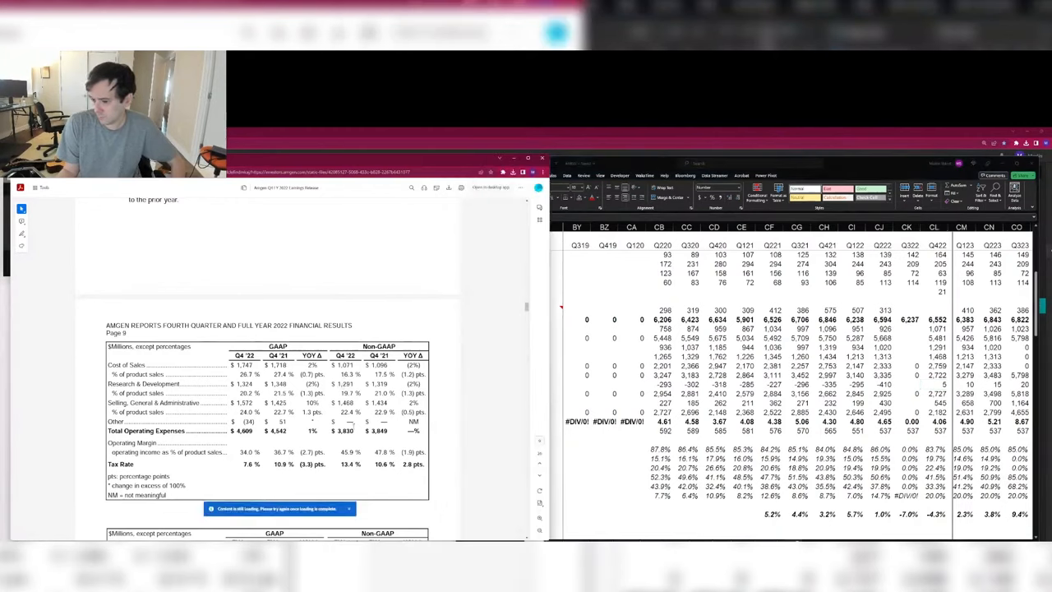
pyautogui.scroll(-3, 353, 423)
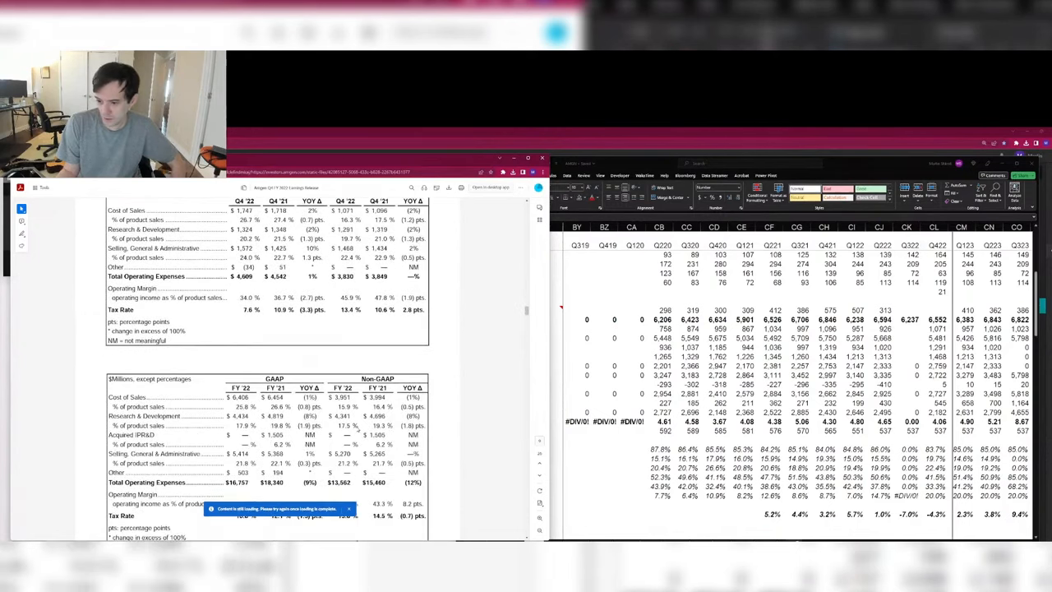
pyautogui.scroll(-10, 356, 431)
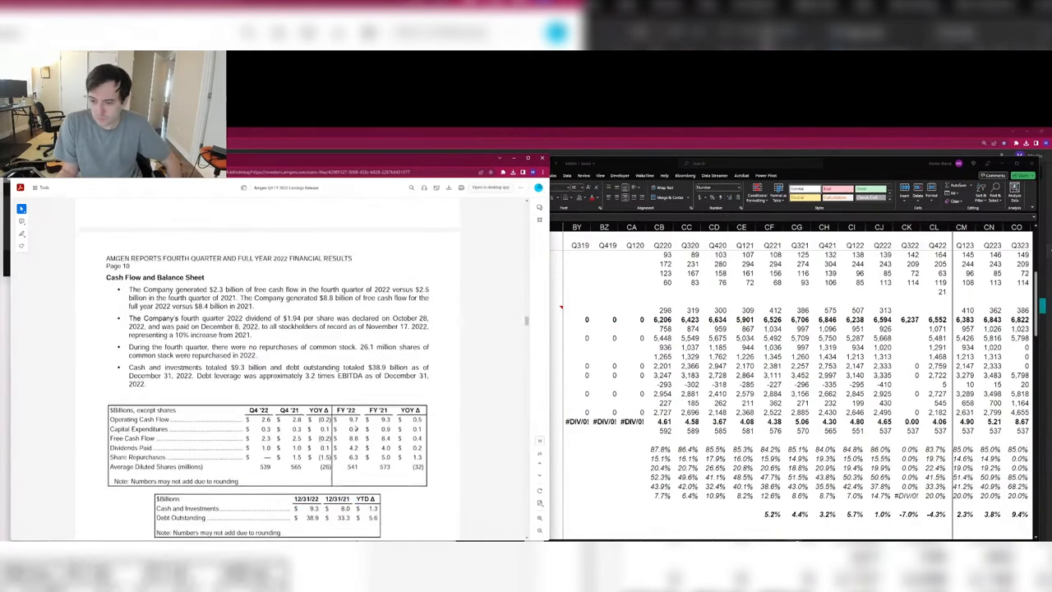
pyautogui.scroll(-3, 356, 428)
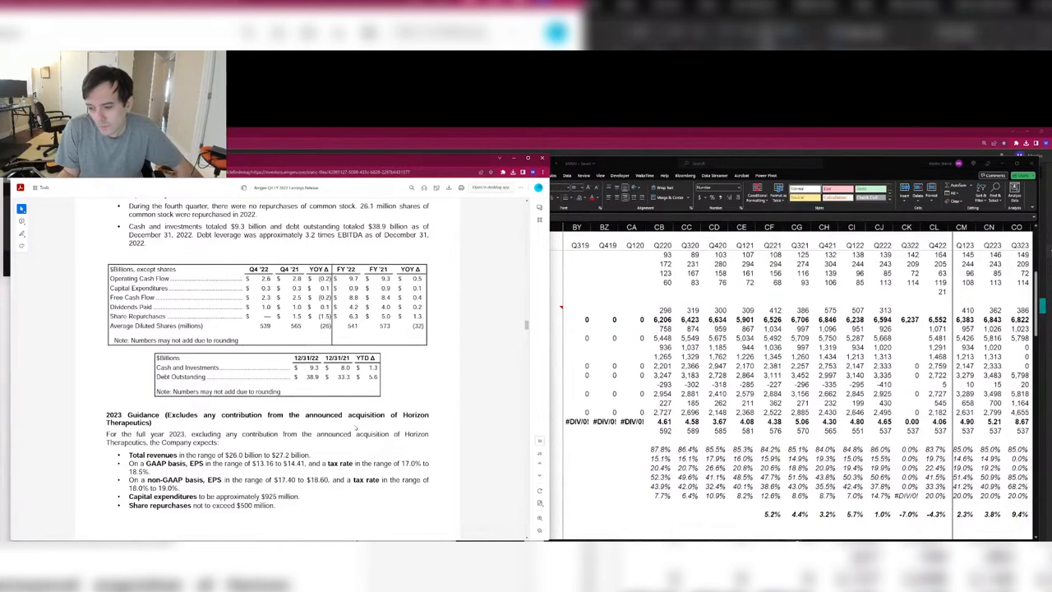
pyautogui.click(696, 357)
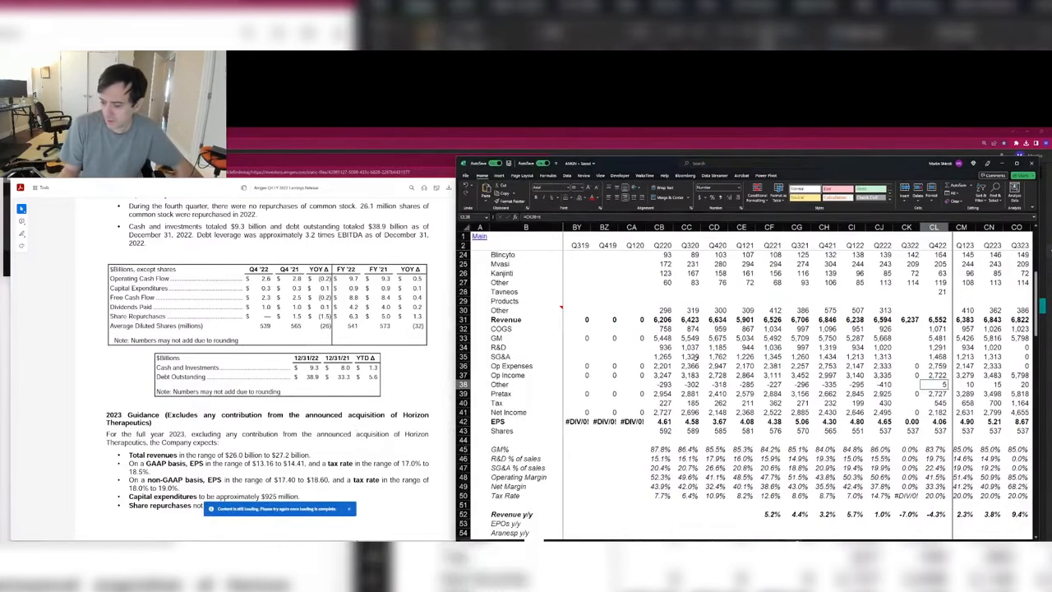
# Step: On the Main sheet, set Cash to 9300 and Debt to 38900 from the release's balance sheet figures
pyautogui.hotkey('ctrl', 'pageup')
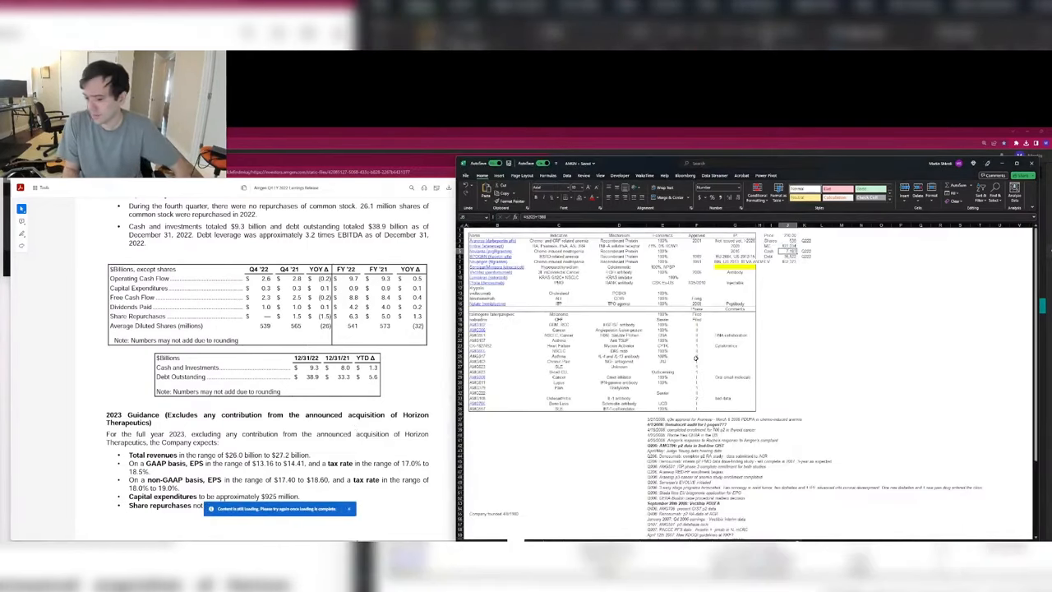
pyautogui.write('9300')
pyautogui.press('Return')
pyautogui.write('38900')
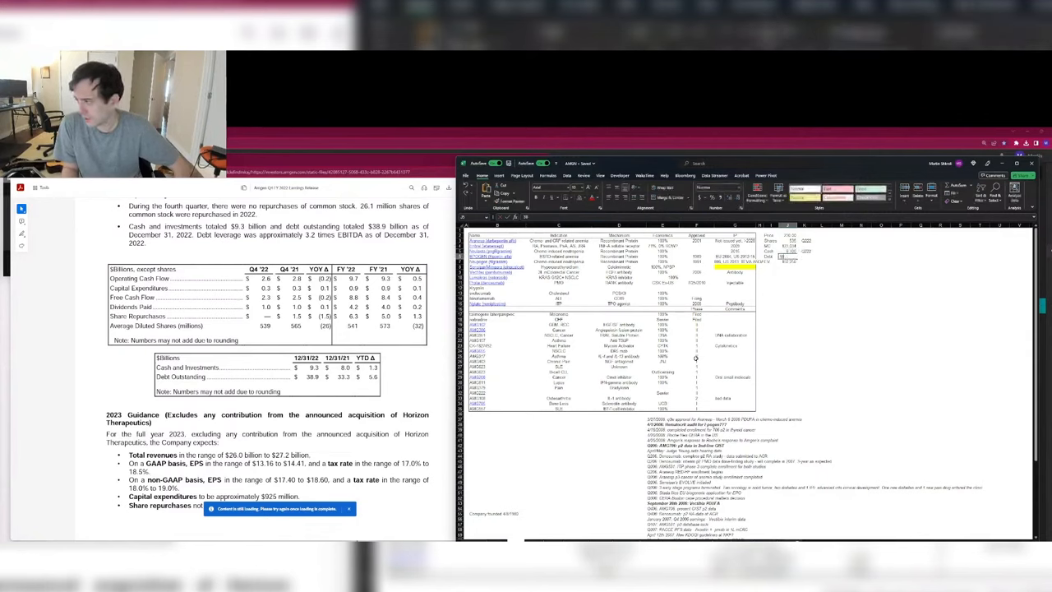
pyautogui.press('Return')
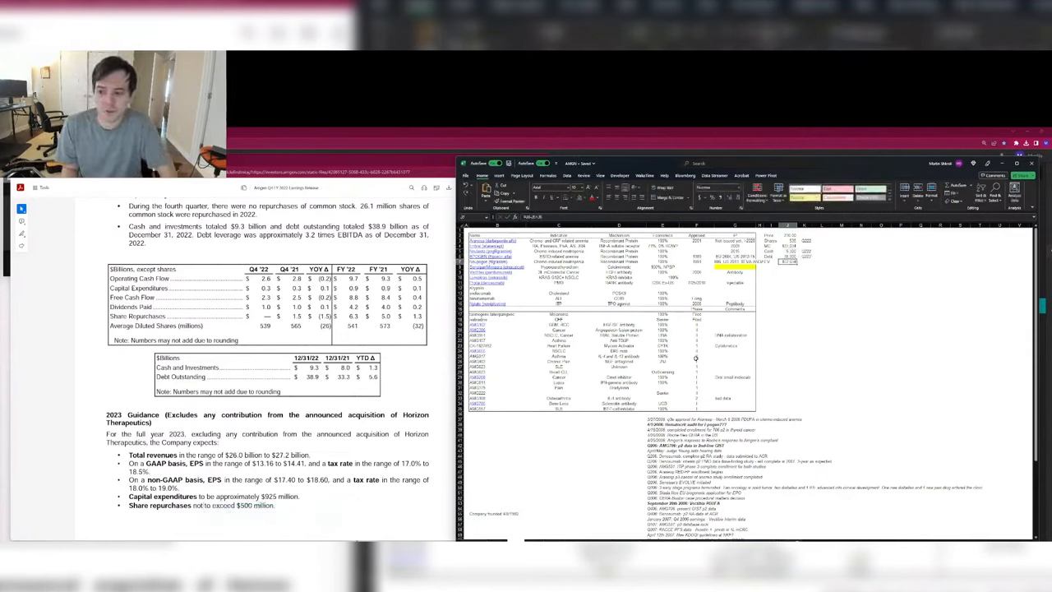
# Step: Label the Main sheet's Debt and Cash figures as Q422 in the period cells beside them
pyautogui.press('Right')
pyautogui.press('Up')
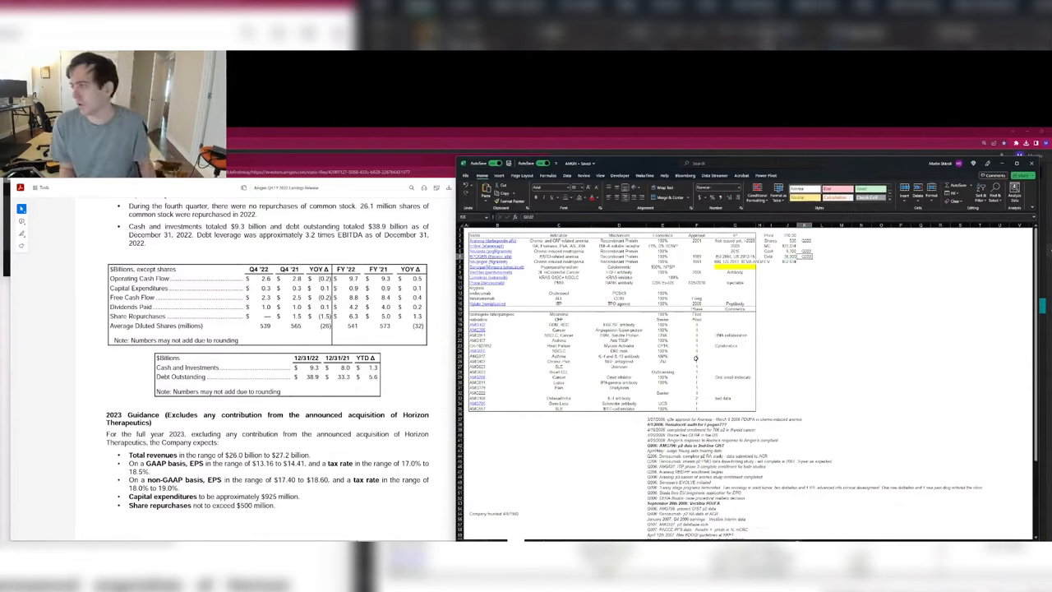
pyautogui.write('Q422')
pyautogui.press('Up')
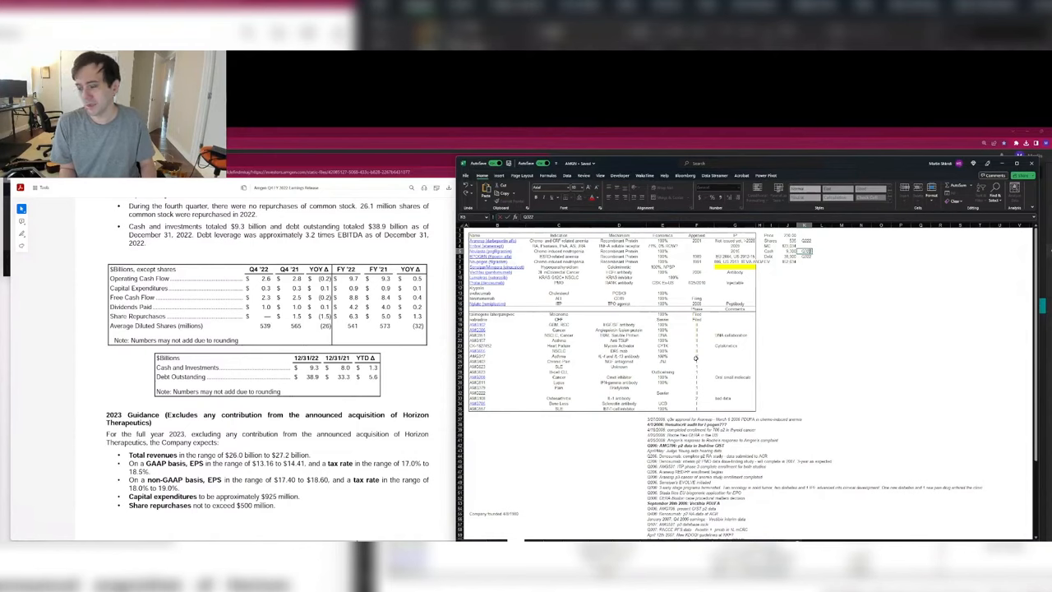
pyautogui.write('Q422')
pyautogui.press('Down')
pyautogui.press('Down')
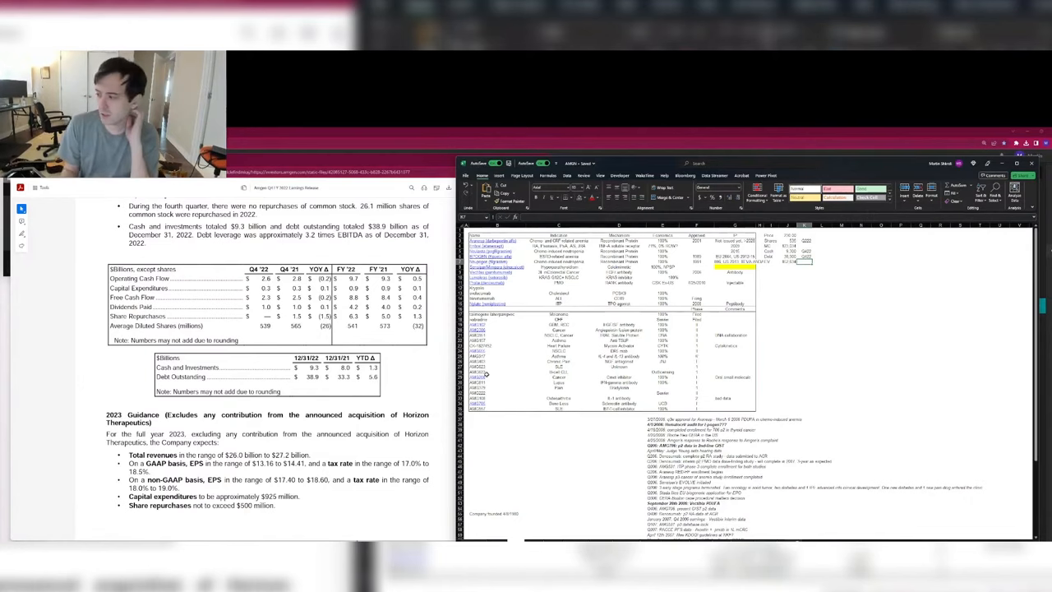
# Step: Set Shares on the Main sheet to 539 from the release's average diluted shares and label the figure Q422
pyautogui.press('Up')
pyautogui.press('Up')
pyautogui.press('Up')
pyautogui.press('Left')
pyautogui.press('Up')
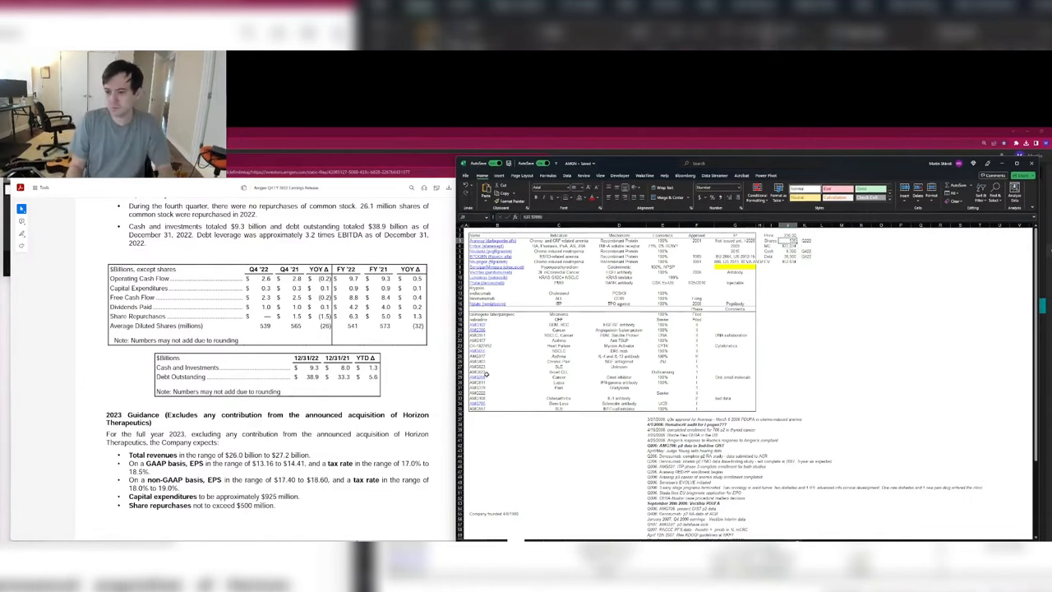
pyautogui.write('539')
pyautogui.press('Tab')
pyautogui.write('Q422')
pyautogui.press('Return')
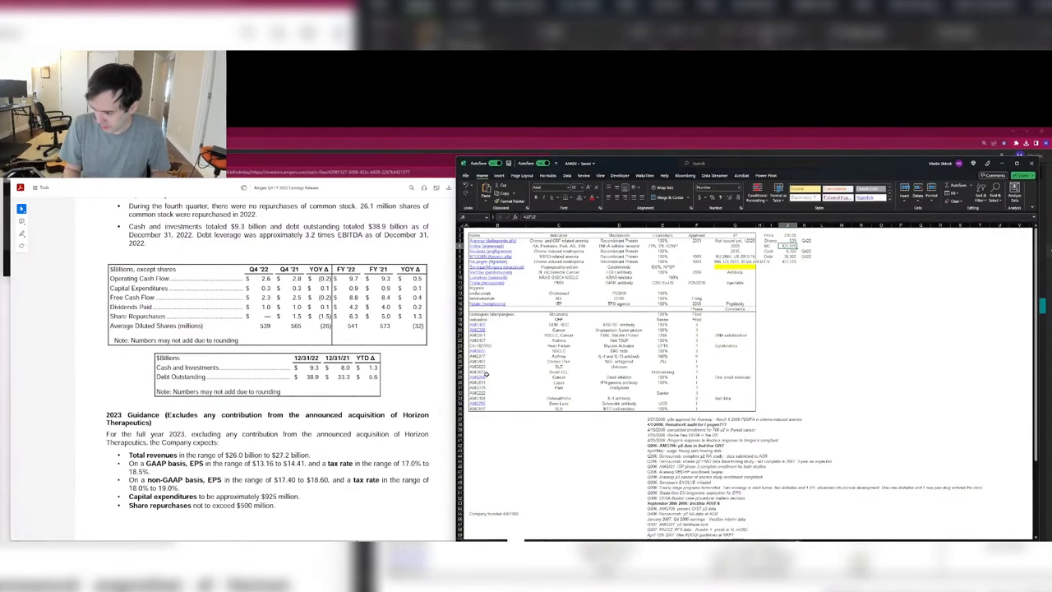
pyautogui.hotkey('ctrl', 'pageup')
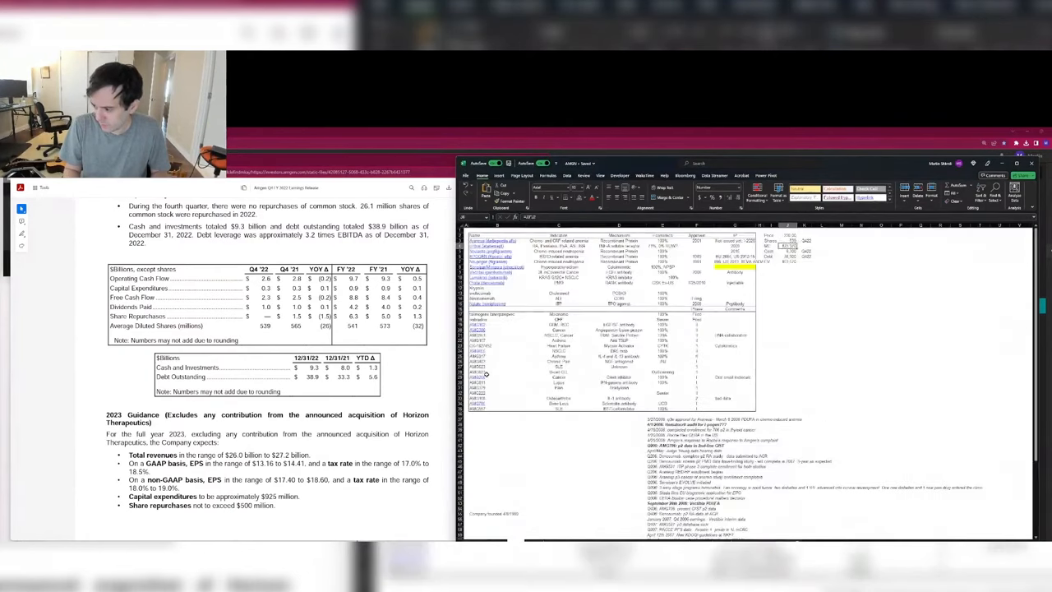
pyautogui.hotkey('ctrl', 'pageup')
pyautogui.hotkey('ctrl', 'pagedown')
pyautogui.hotkey('ctrl', 'pageup')
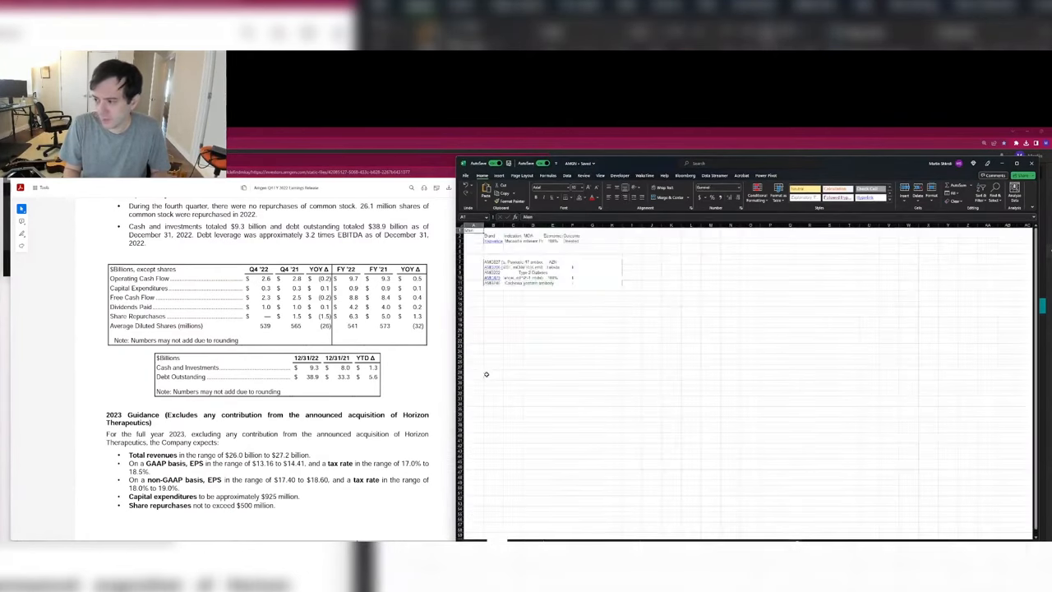
pyautogui.hotkey('ctrl', 'pagedown')
pyautogui.scroll(1, 587, 313)
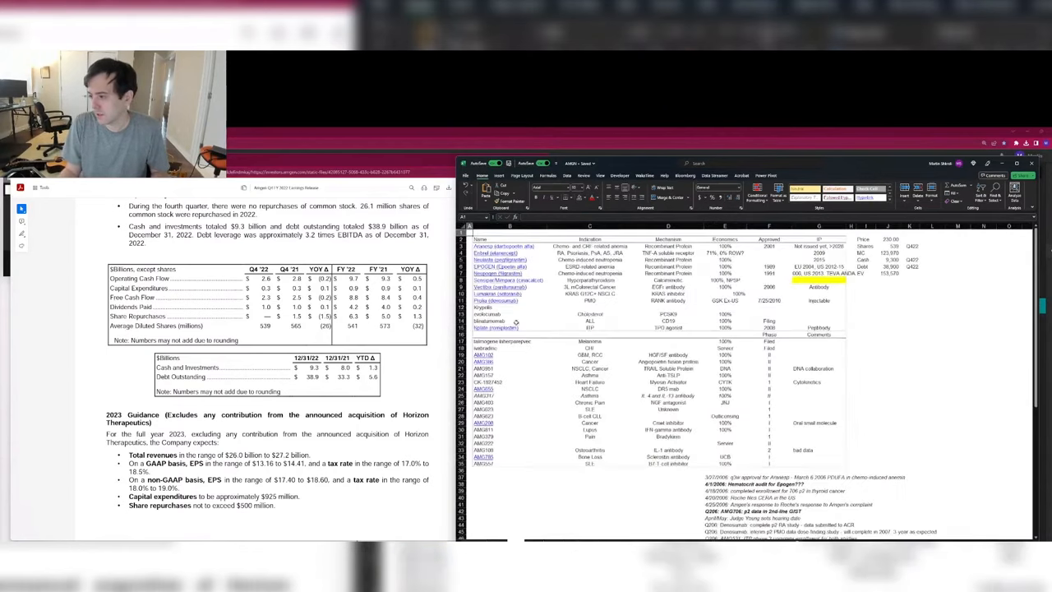
# Step: Check the brand name in the model's product list and rename the Main sheet's evolocumab entry as Repatha (evolocumab)
pyautogui.click(508, 314)
pyautogui.hotkey('ctrl', 'pagedown')
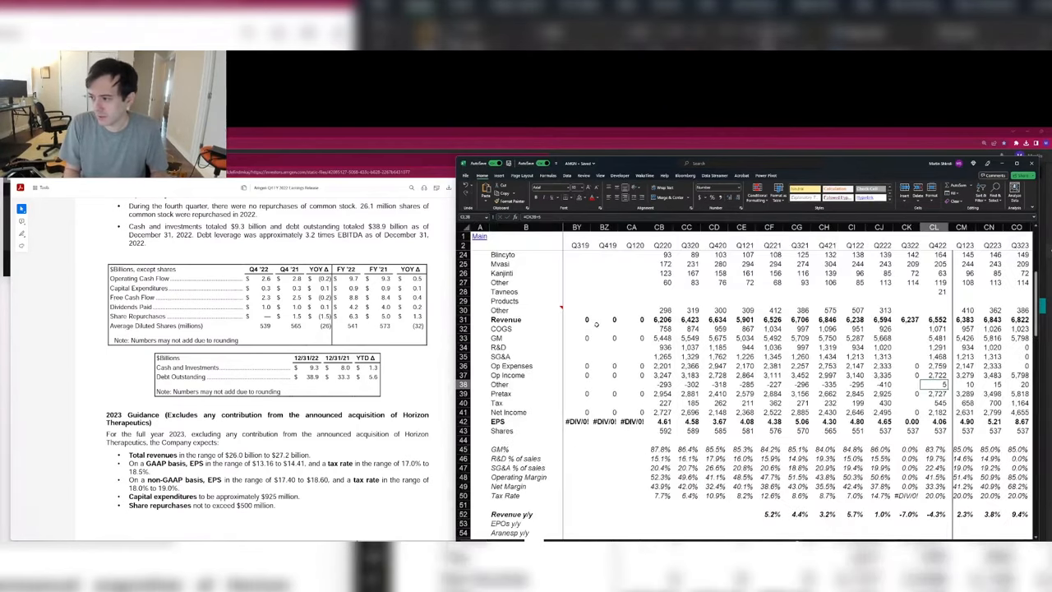
pyautogui.press('pageup')
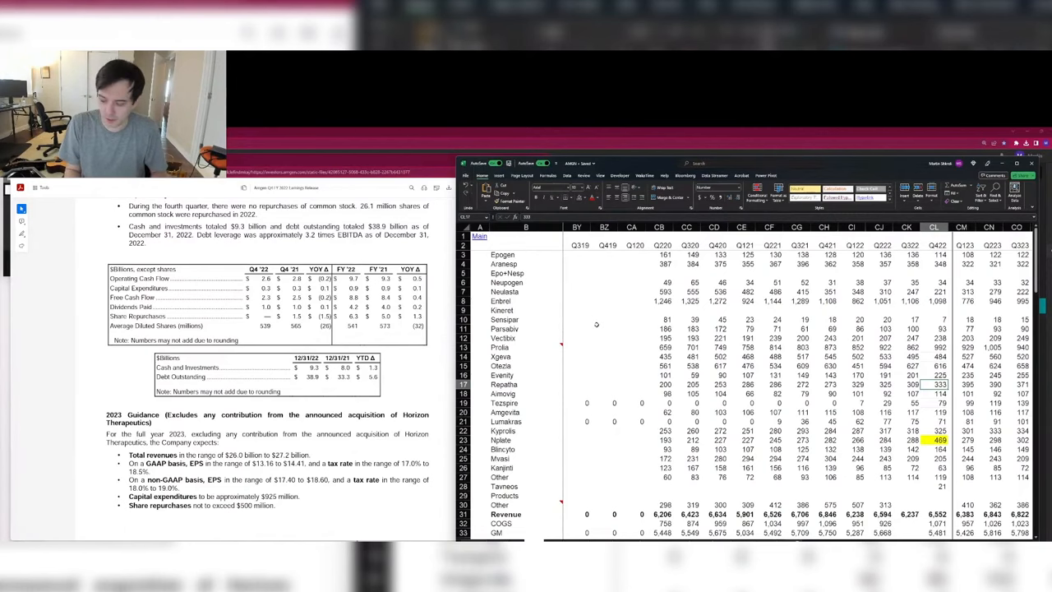
pyautogui.hotkey('ctrl', 'pageup')
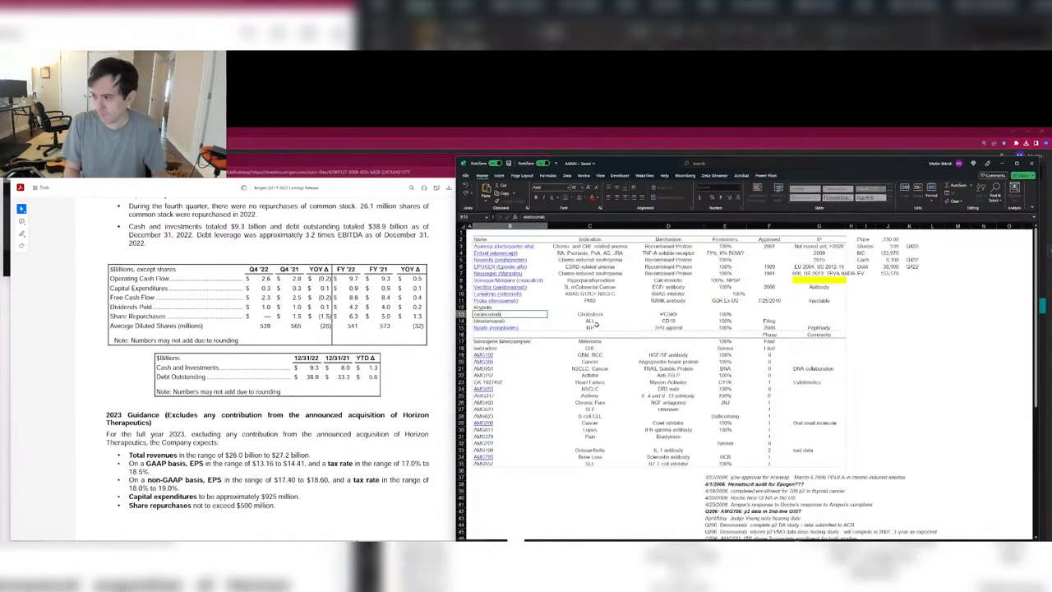
pyautogui.press('Down')
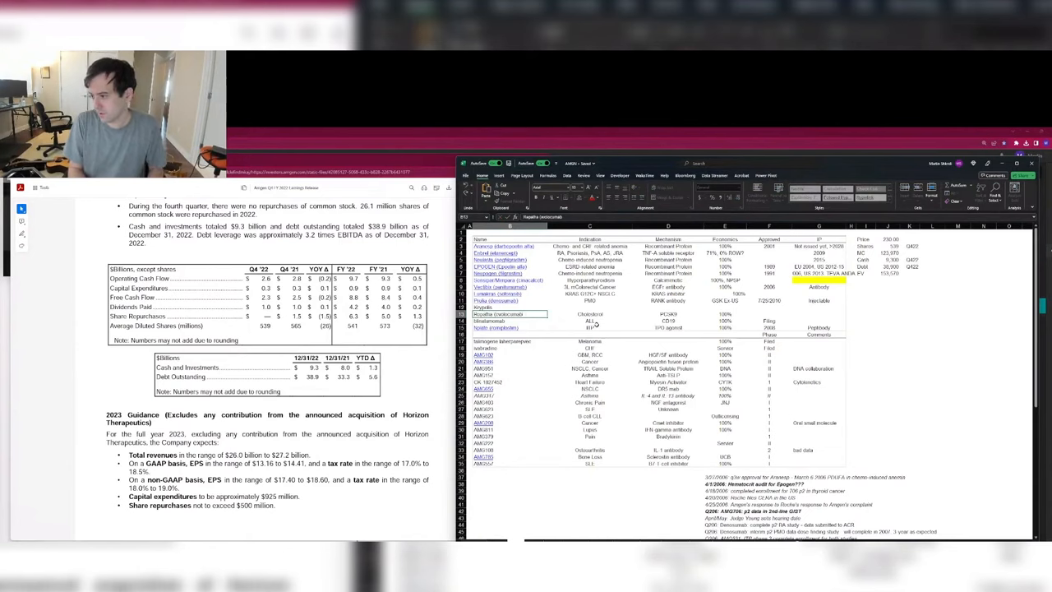
# Step: Rename the Main sheet's blinatumomab entry as Blincyto (blinatumomab)
pyautogui.write('Blin')
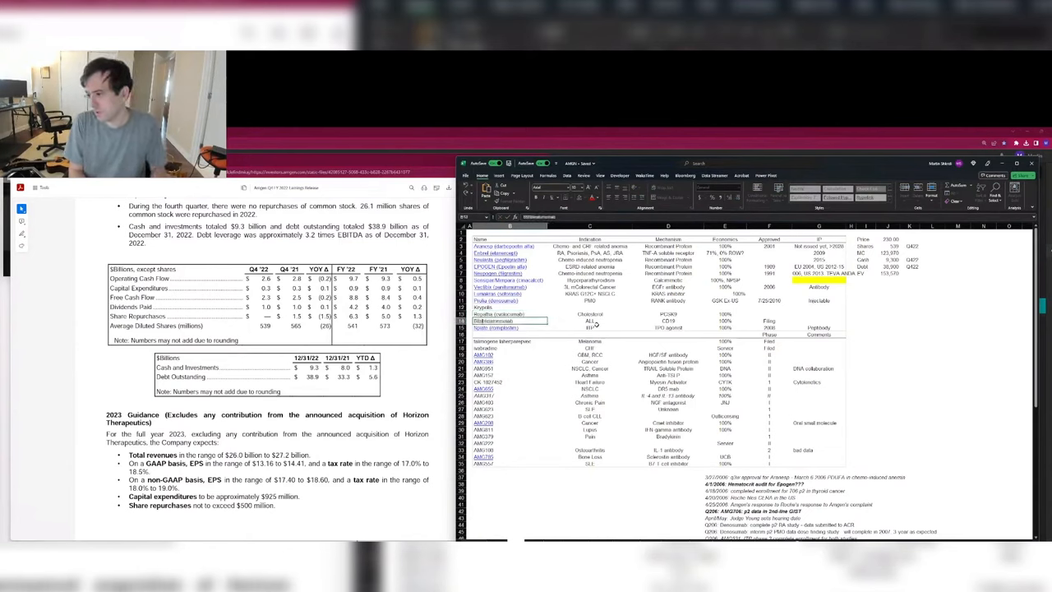
pyautogui.write('cyto (blinatumomab')
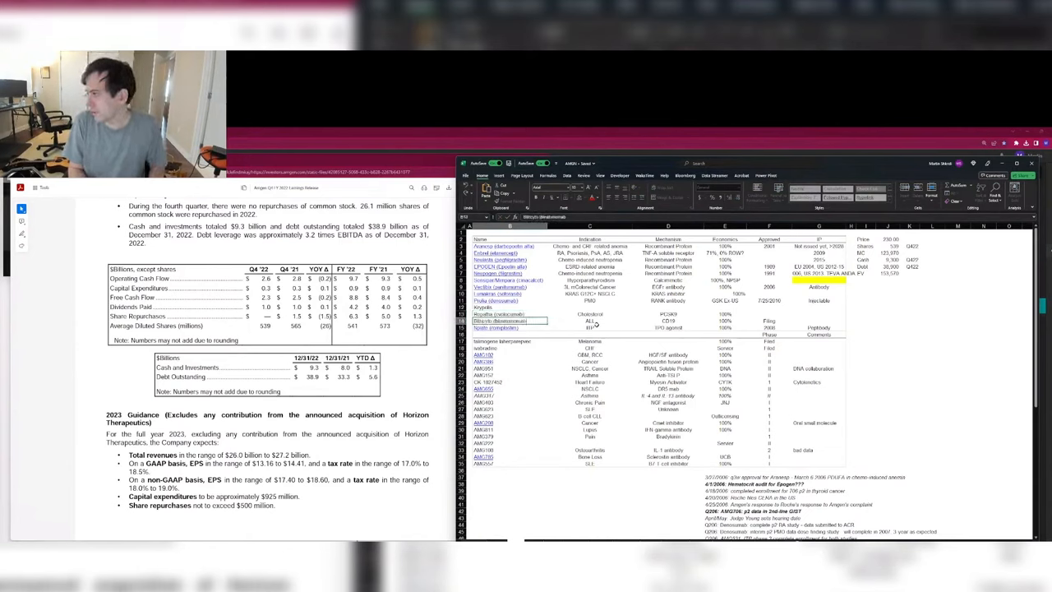
pyautogui.press('Return')
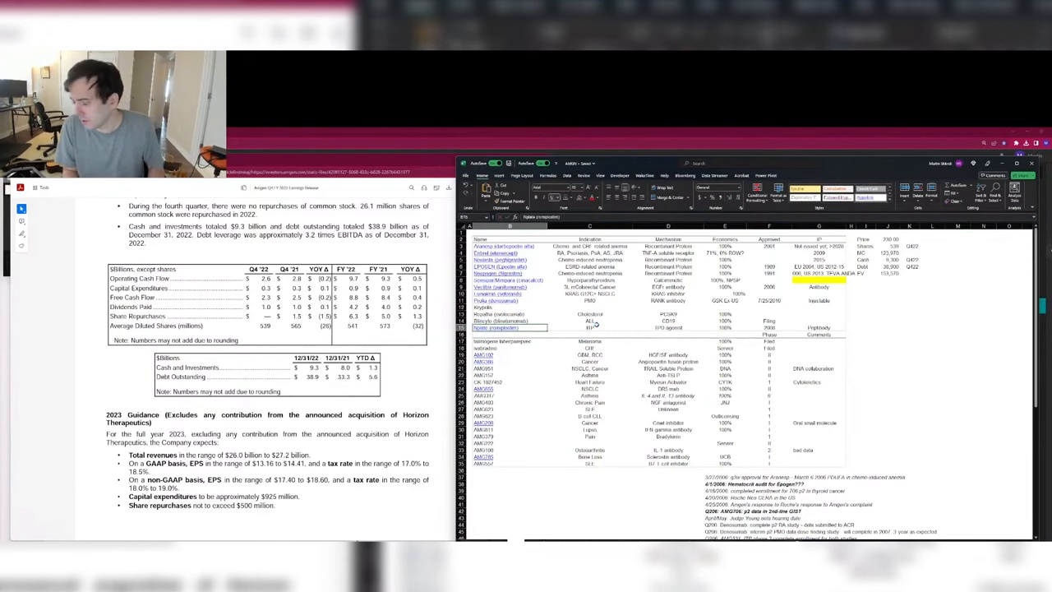
pyautogui.press('Down')
pyautogui.press('Down')
pyautogui.press('Down')
pyautogui.press('Down')
pyautogui.press('Down')
pyautogui.press('Down')
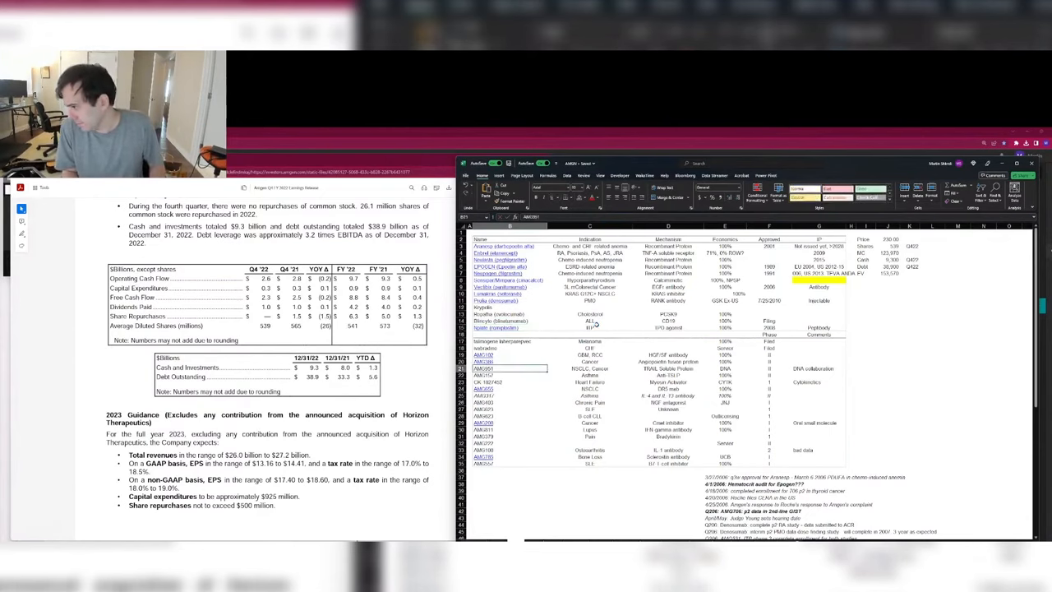
pyautogui.hotkey('ctrl', 'pageup')
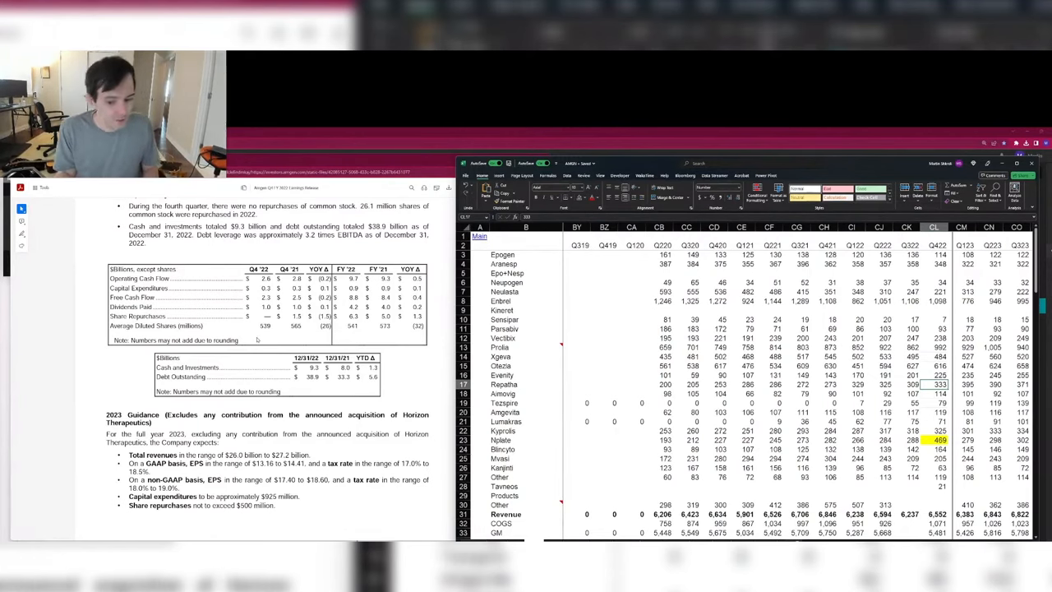
# Step: Switch to a new Chrome window beside the release, search for "amgen horizon" and open Amgen's Rule 2.7 acquisition announcement
pyautogui.click(257, 338)
pyautogui.hotkey('ctrl', 't')
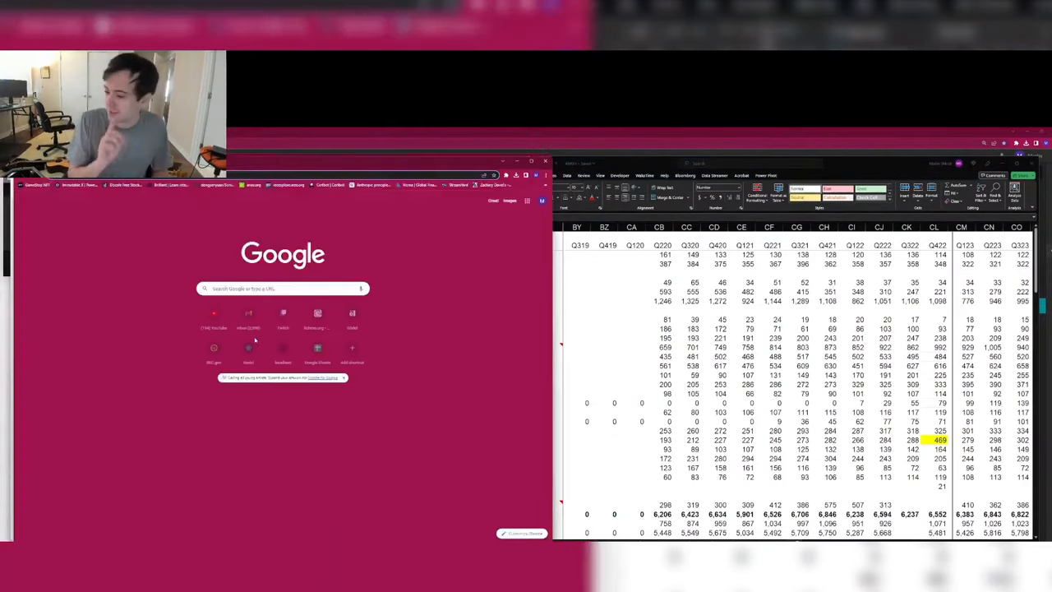
pyautogui.moveTo(468, 163); pyautogui.dragTo(881, 210)
pyautogui.click(879, 220)
pyautogui.write('amgen horizon')
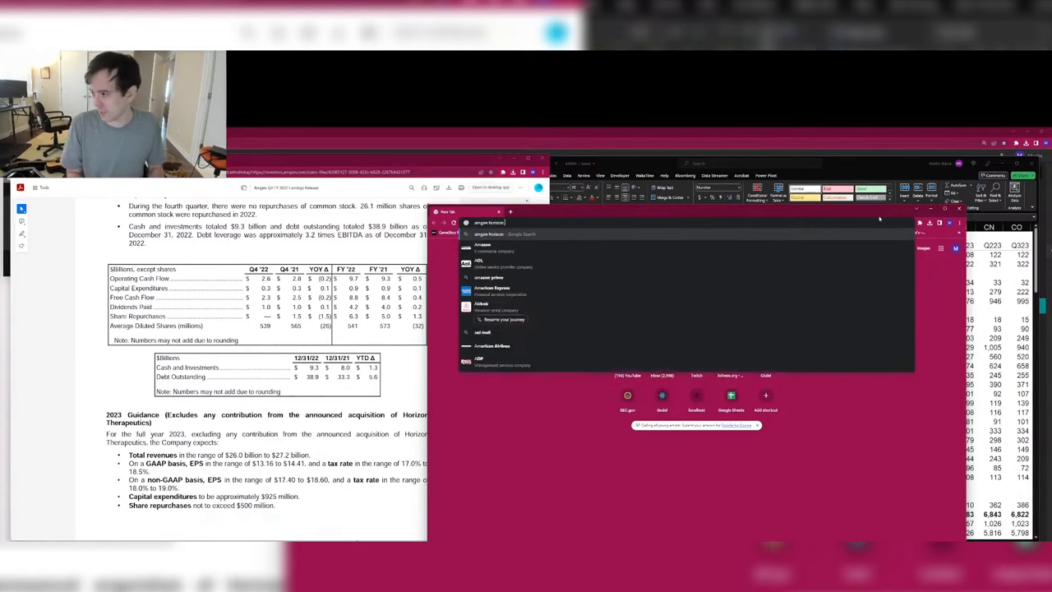
pyautogui.press('Return')
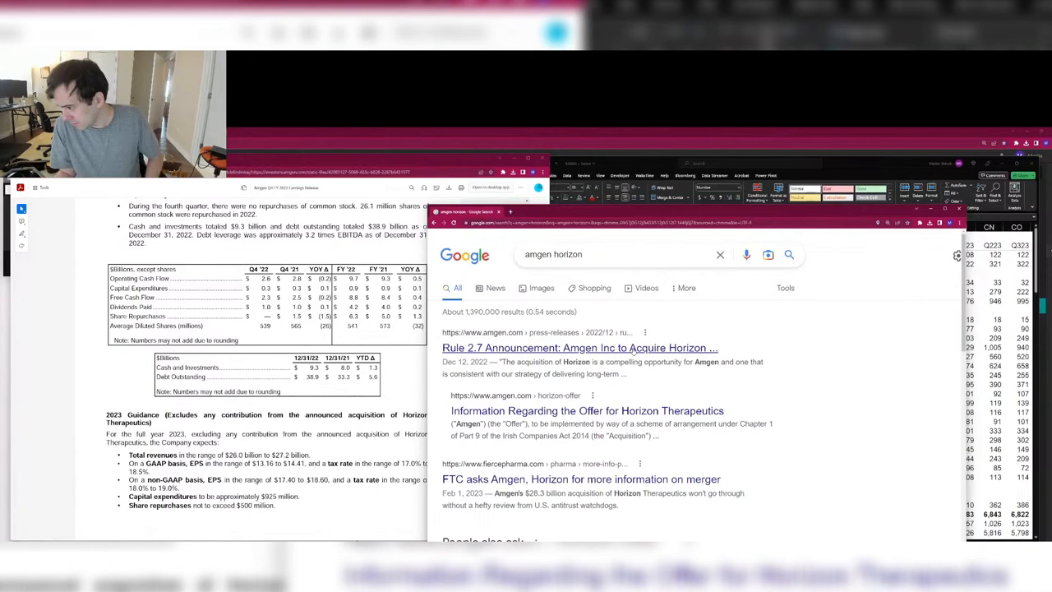
pyautogui.click(633, 349)
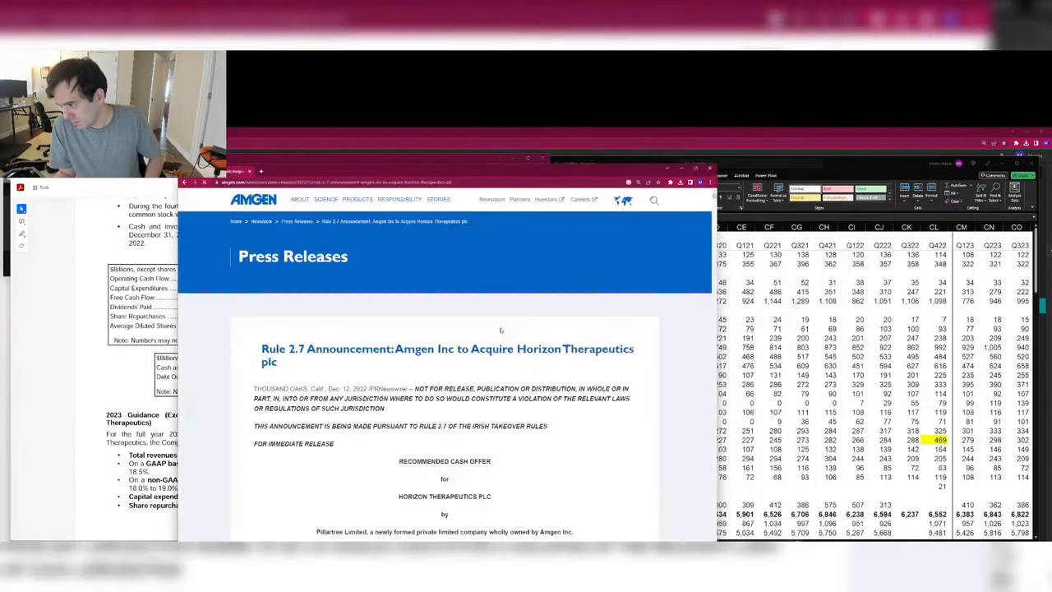
# Step: Examine the announcement's summary for the cash offer terms, the acquisition's valuation and the bridge credit financing
pyautogui.scroll(-3, 500, 330)
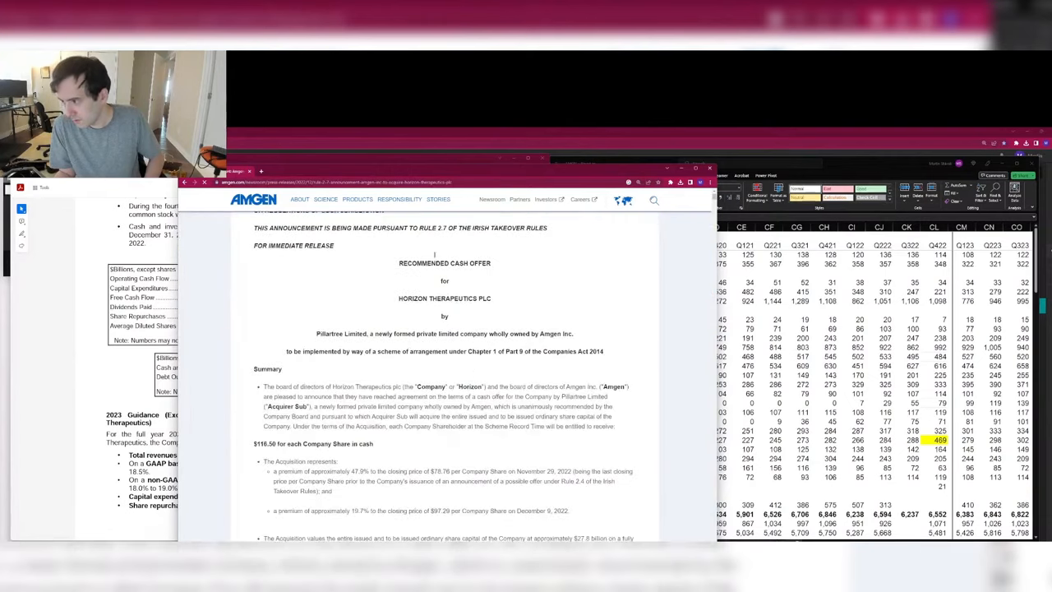
pyautogui.moveTo(411, 263); pyautogui.dragTo(516, 250)
pyautogui.moveTo(388, 396); pyautogui.dragTo(569, 397)
pyautogui.scroll(-2, 409, 385)
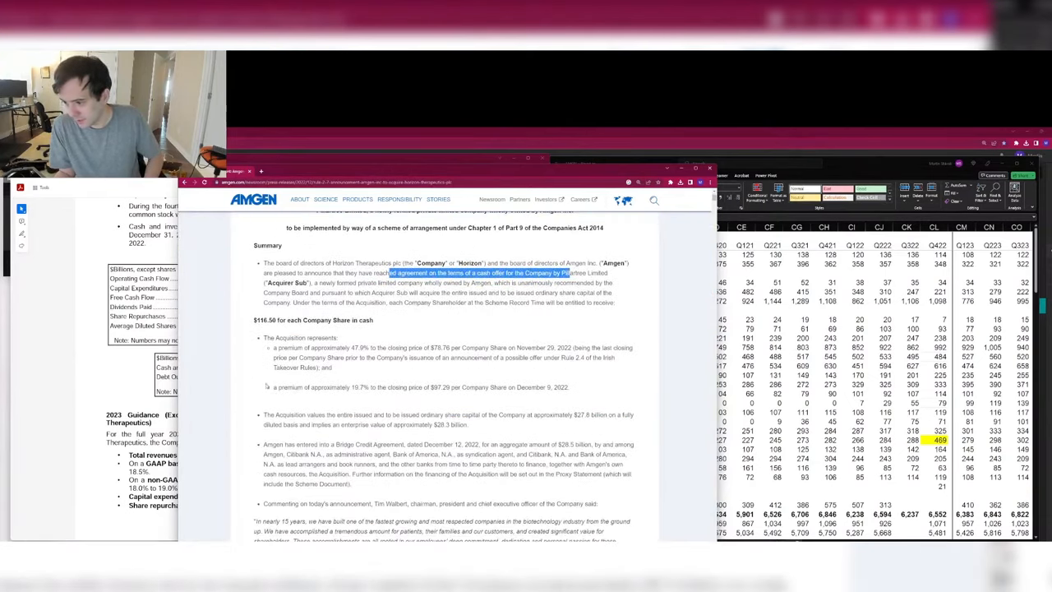
pyautogui.moveTo(325, 414); pyautogui.dragTo(509, 433)
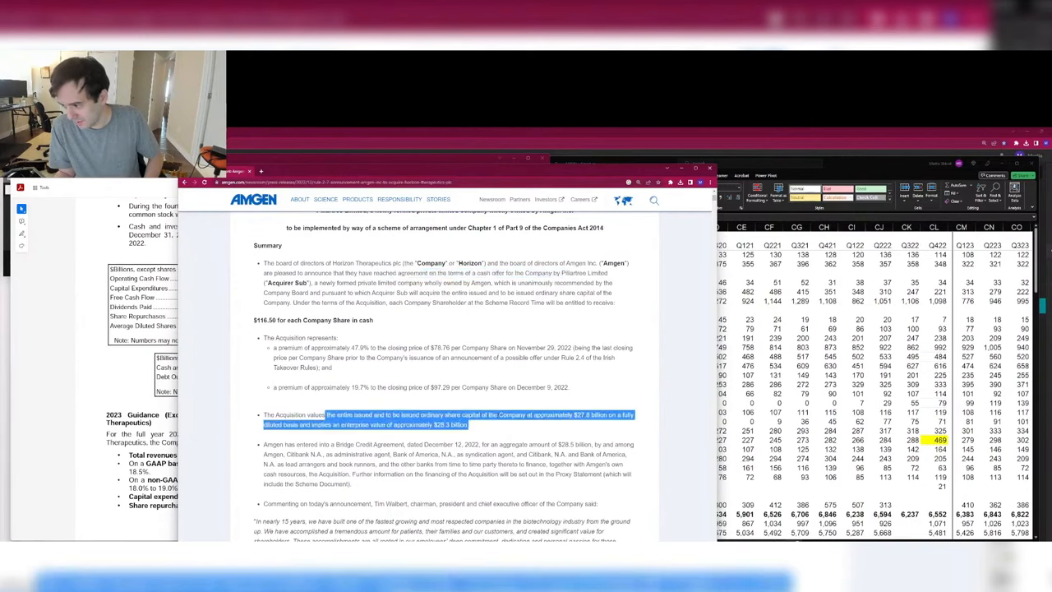
pyautogui.click(421, 451)
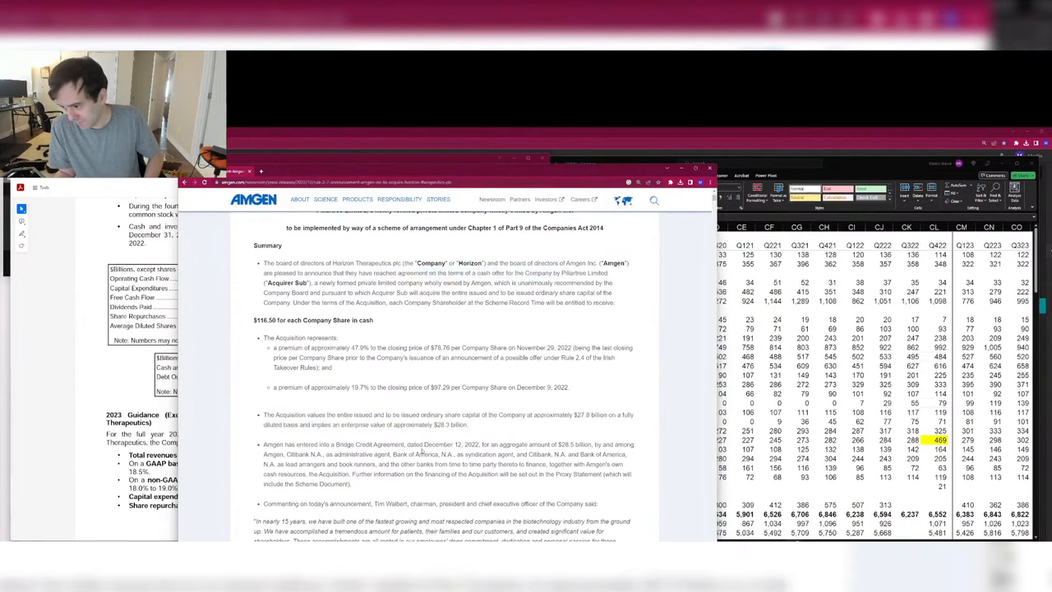
pyautogui.tripleClick(440, 444)
pyautogui.click(436, 444)
# Step: Read through the announcement's rationale, board recommendation, timeline and adviser sections, and return to the "amgen horizon" search results
pyautogui.scroll(-3, 411, 411)
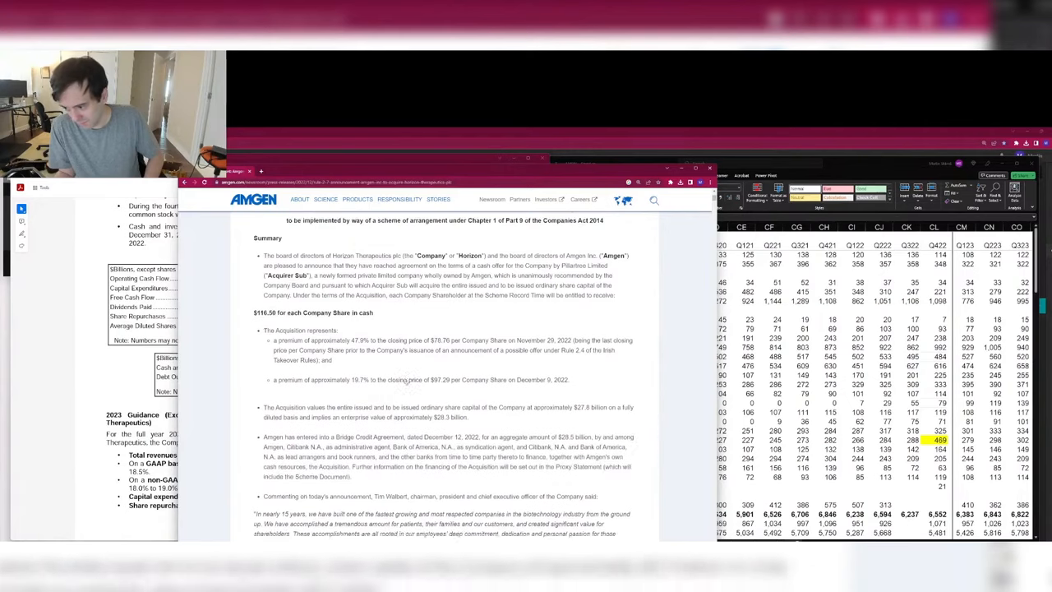
pyautogui.scroll(-2, 362, 386)
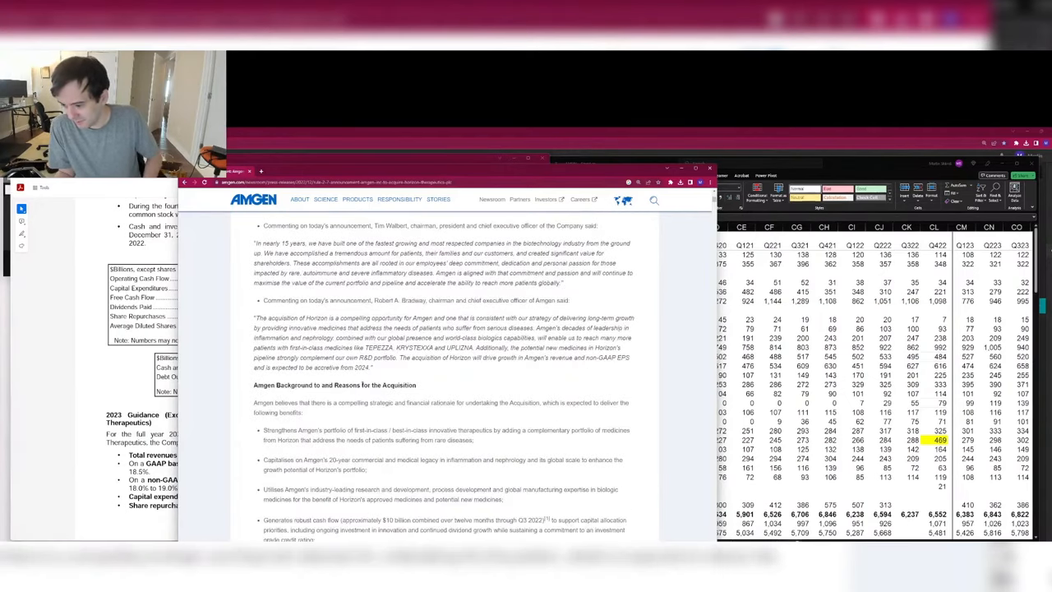
pyautogui.scroll(-7, 362, 386)
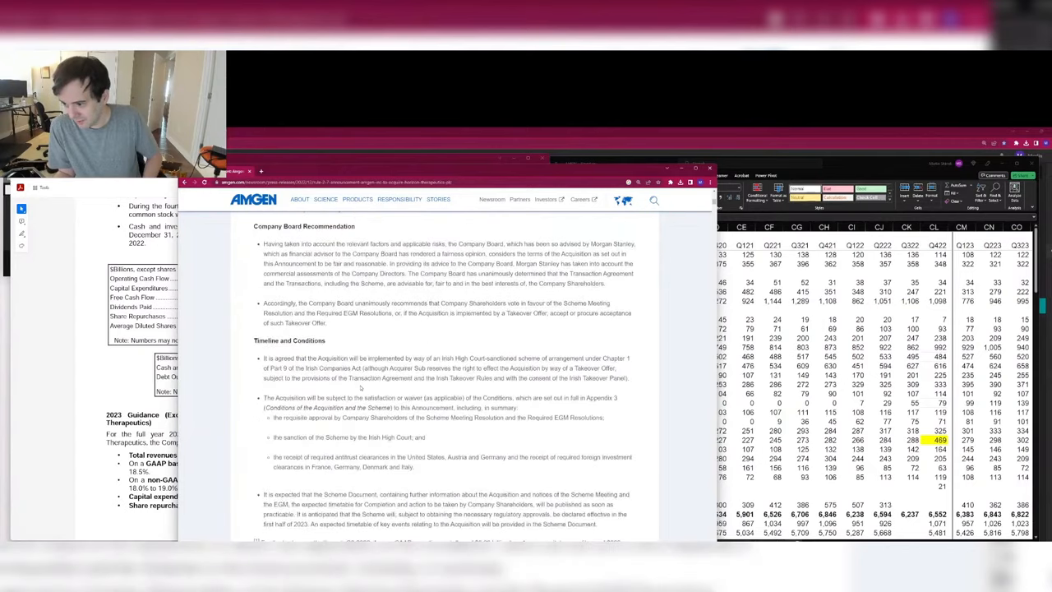
pyautogui.scroll(-3, 359, 387)
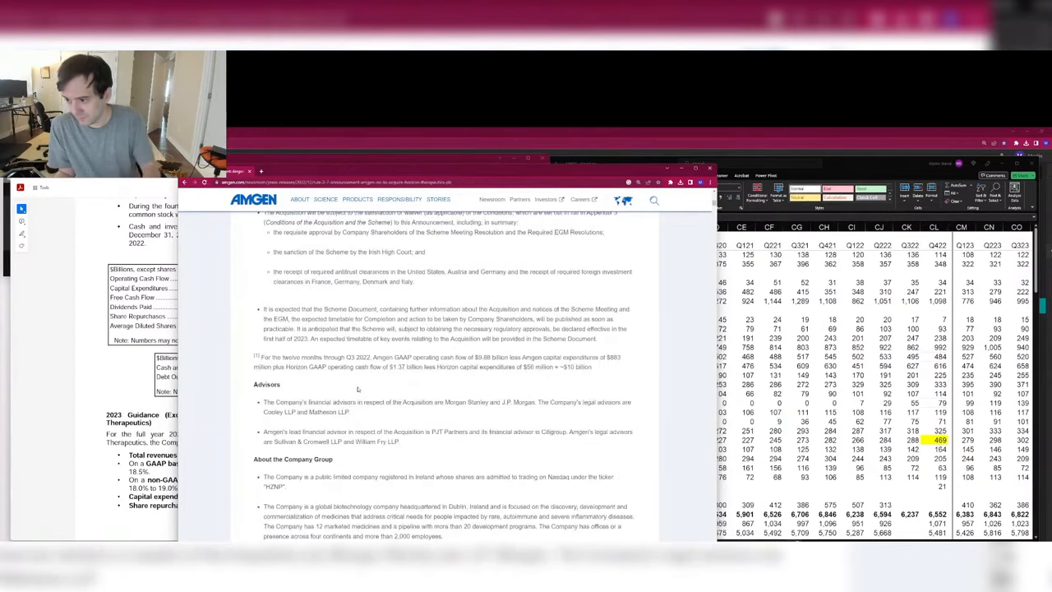
pyautogui.scroll(-3, 345, 387)
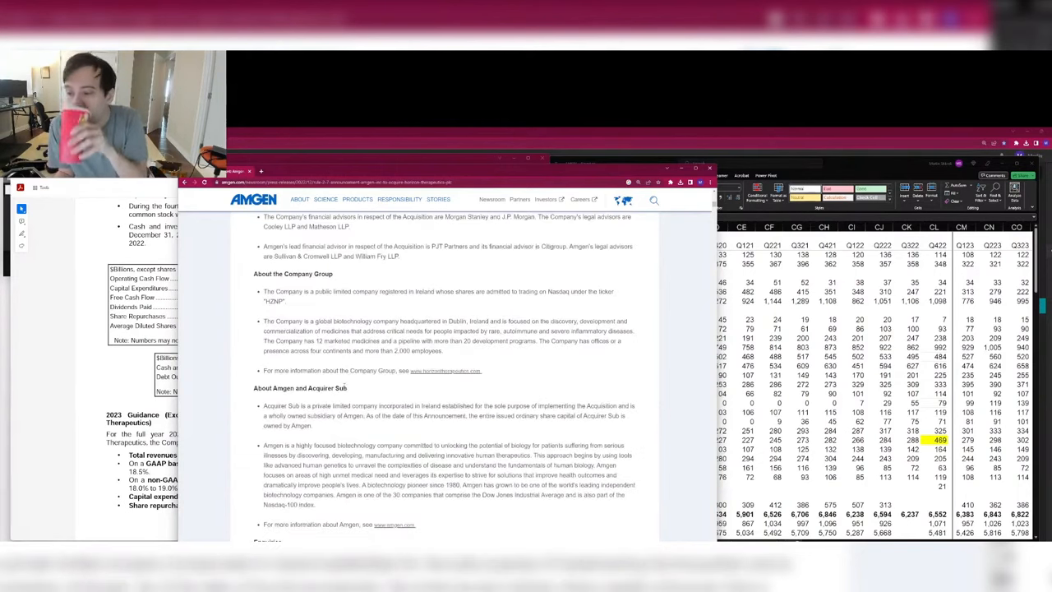
pyautogui.scroll(-5, 345, 387)
pyautogui.scroll(-1, 344, 388)
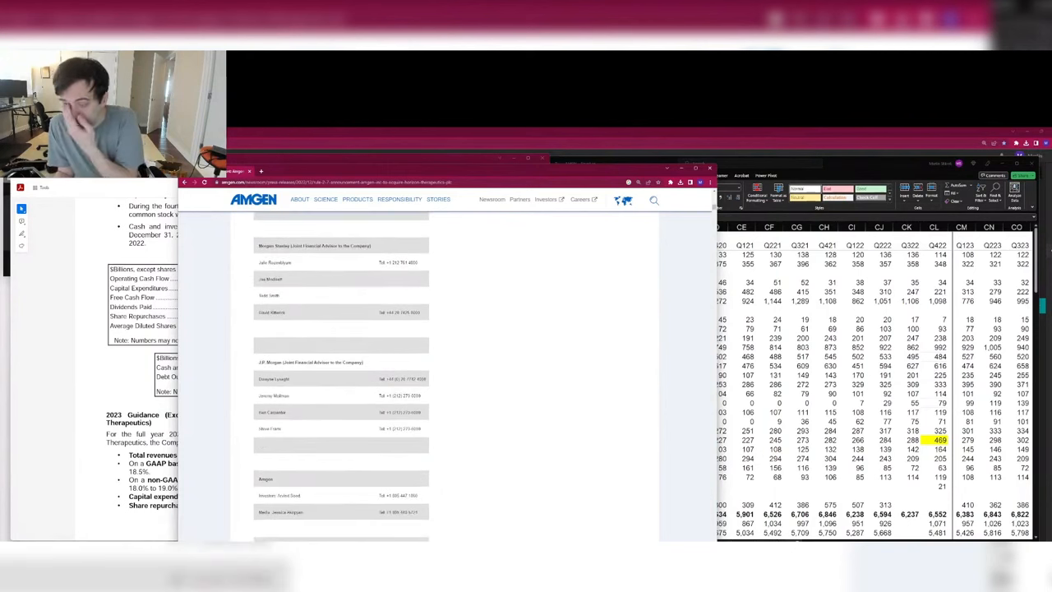
pyautogui.click(184, 181)
pyautogui.scroll(-3, 432, 387)
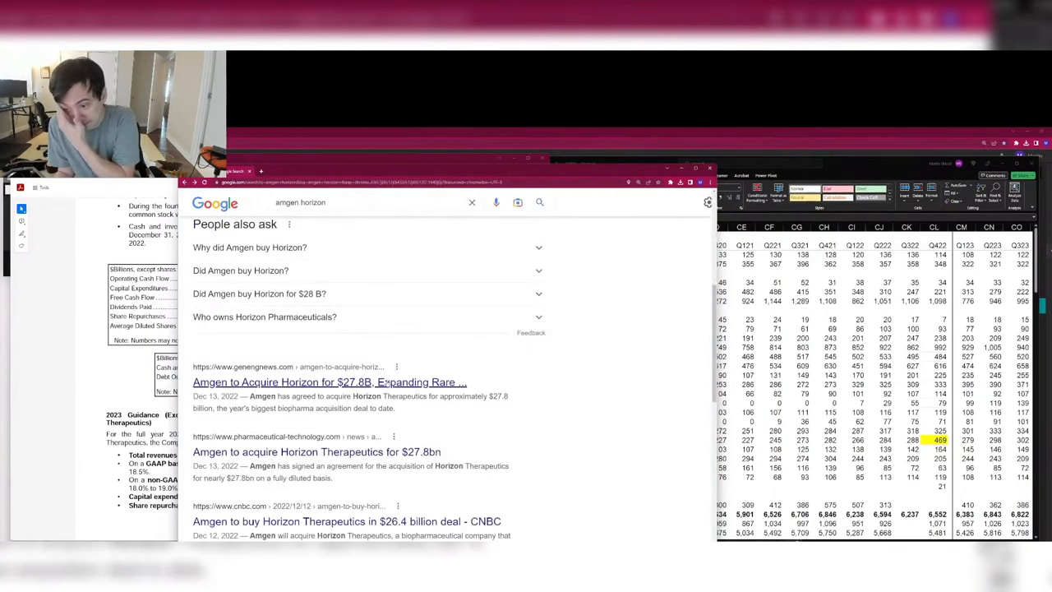
# Step: Search for "amgen horizon press release", open the PR Newswire copy of the Rule 2.7 announcement and skim its summary
pyautogui.scroll(4, 384, 288)
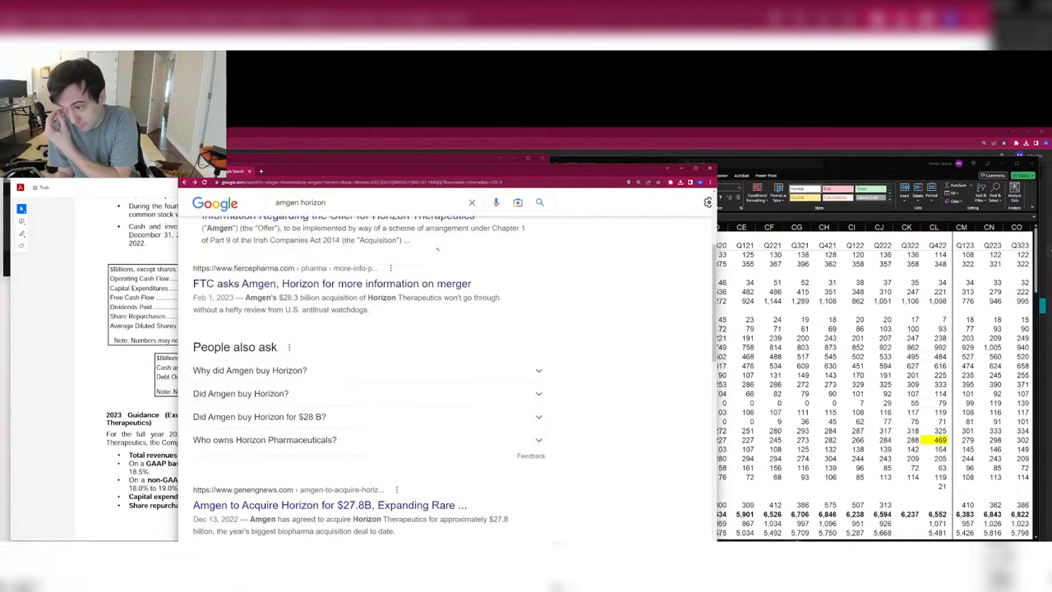
pyautogui.click(384, 217)
pyautogui.press('Escape')
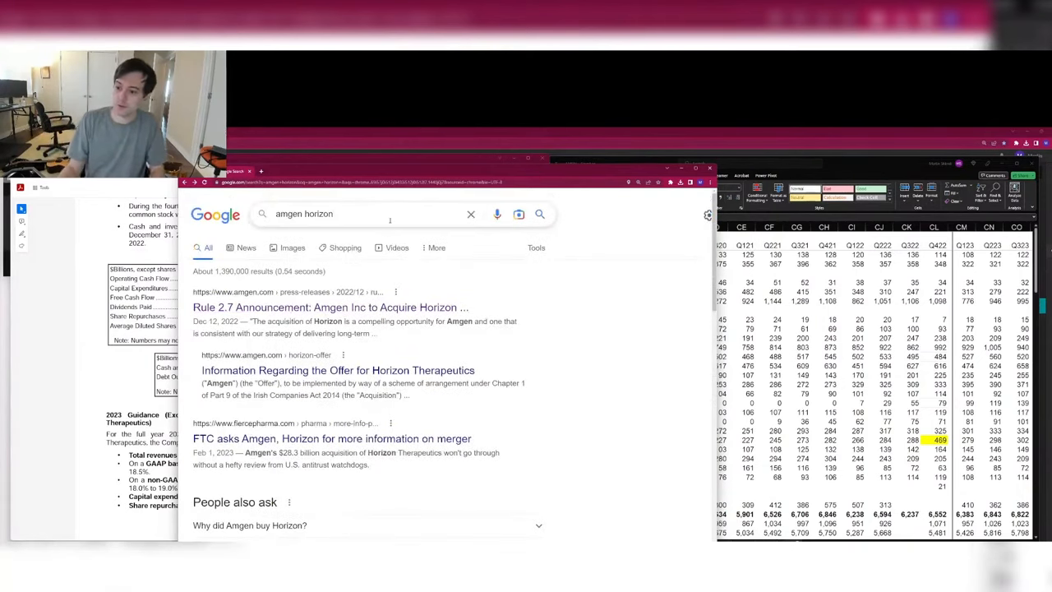
pyautogui.write('press rele')
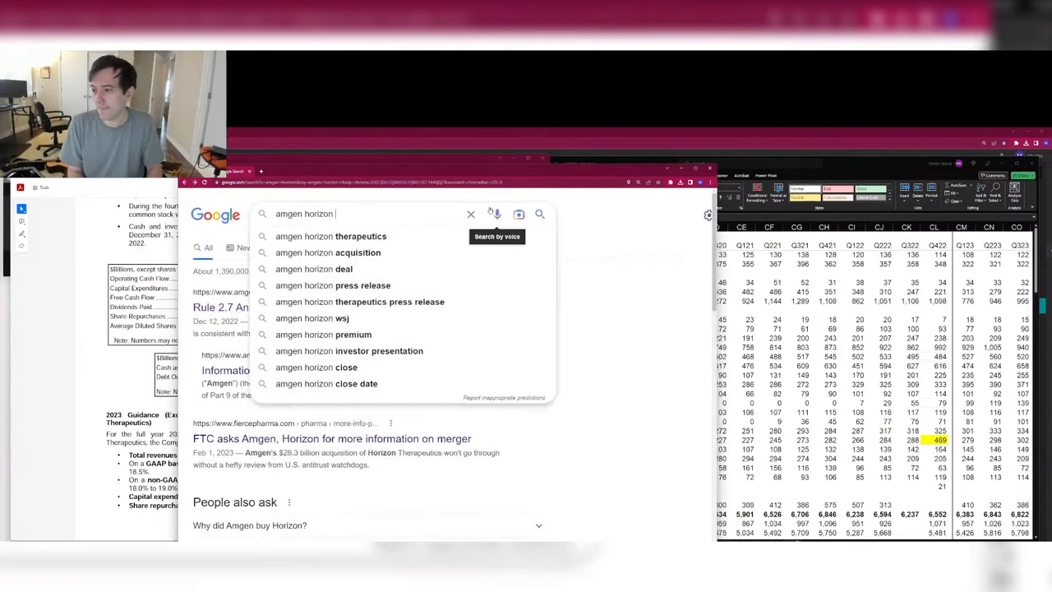
pyautogui.write('ase')
pyautogui.press('Return')
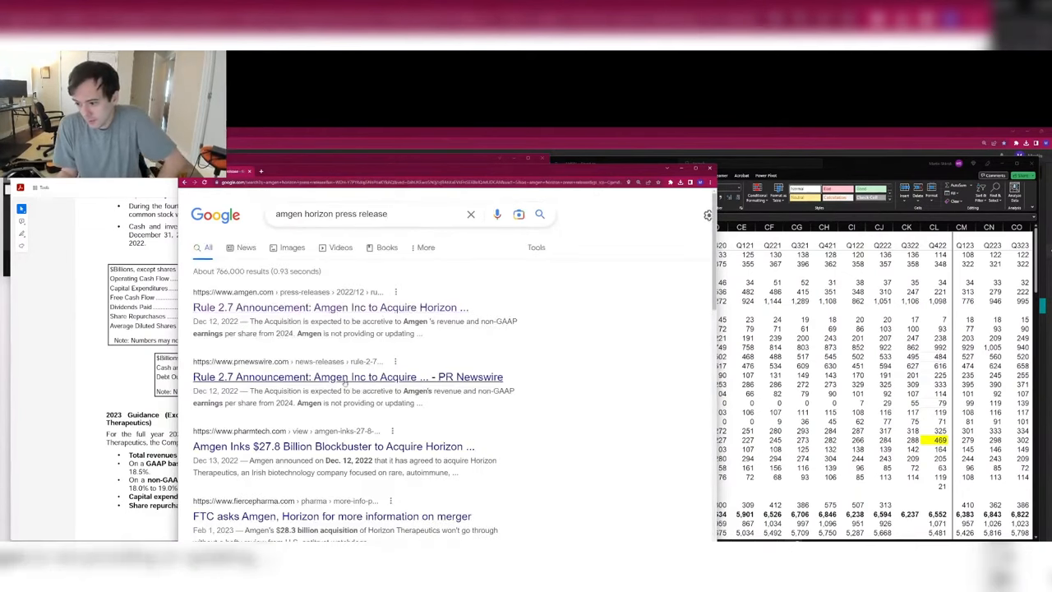
pyautogui.click(329, 378)
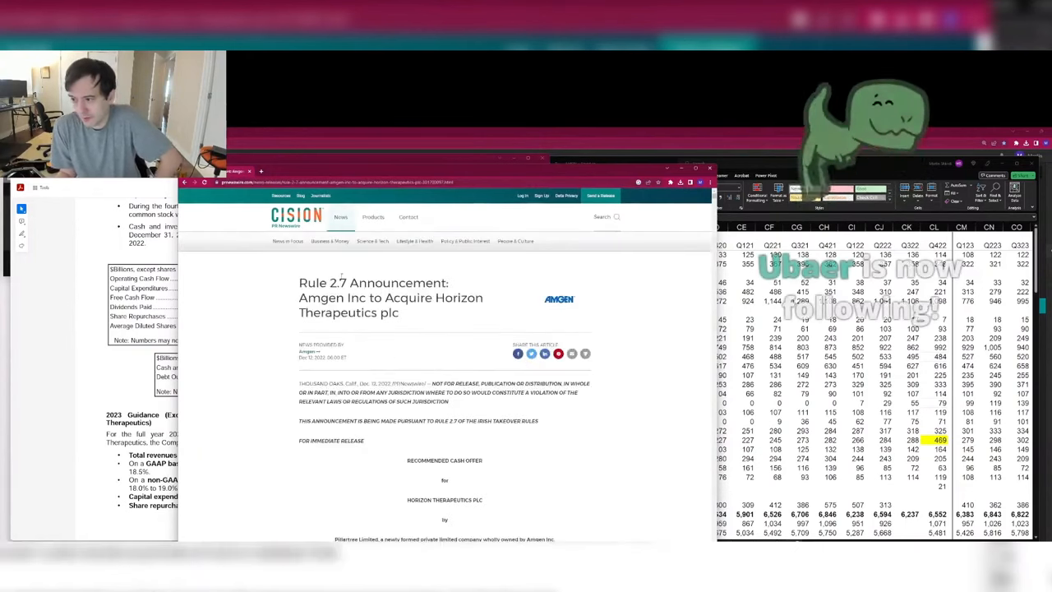
pyautogui.scroll(-15, 476, 349)
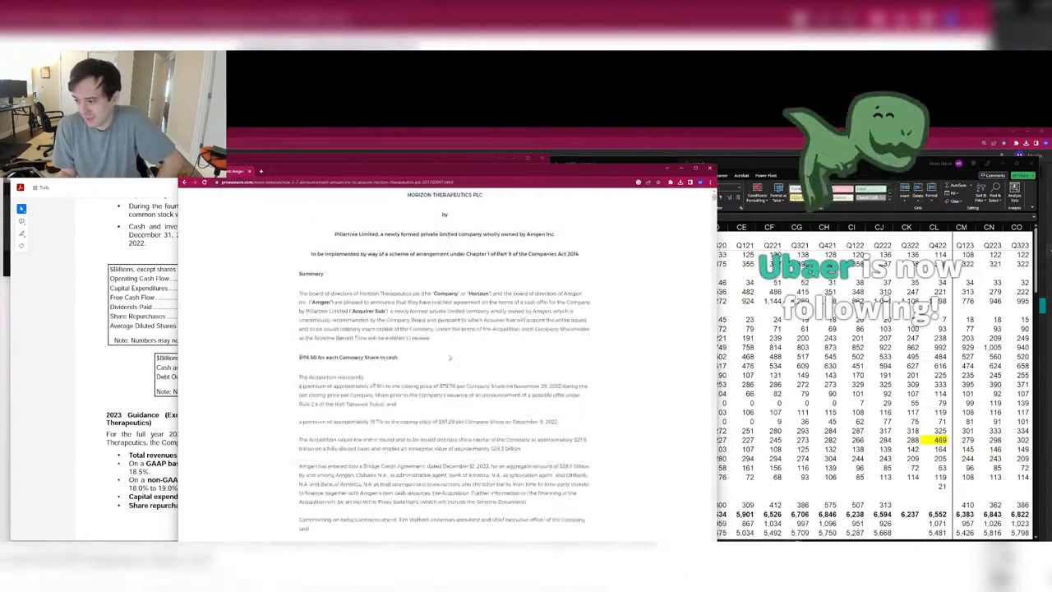
# Step: Search for "amgen investor relations" and open the Press Releases page of Amgen's investor site
pyautogui.write('amgen investor relatio')
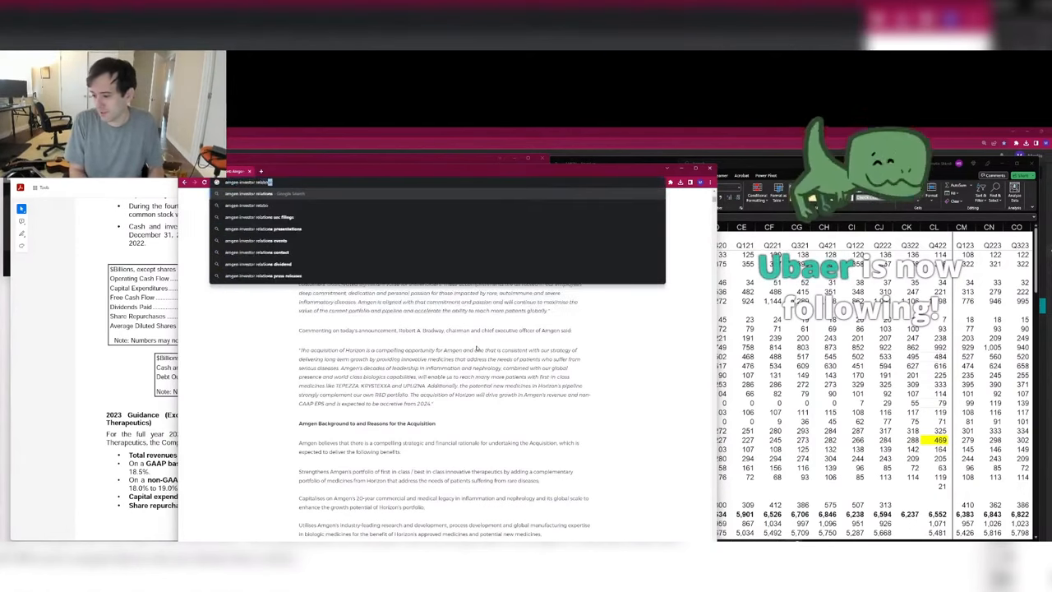
pyautogui.press('Return')
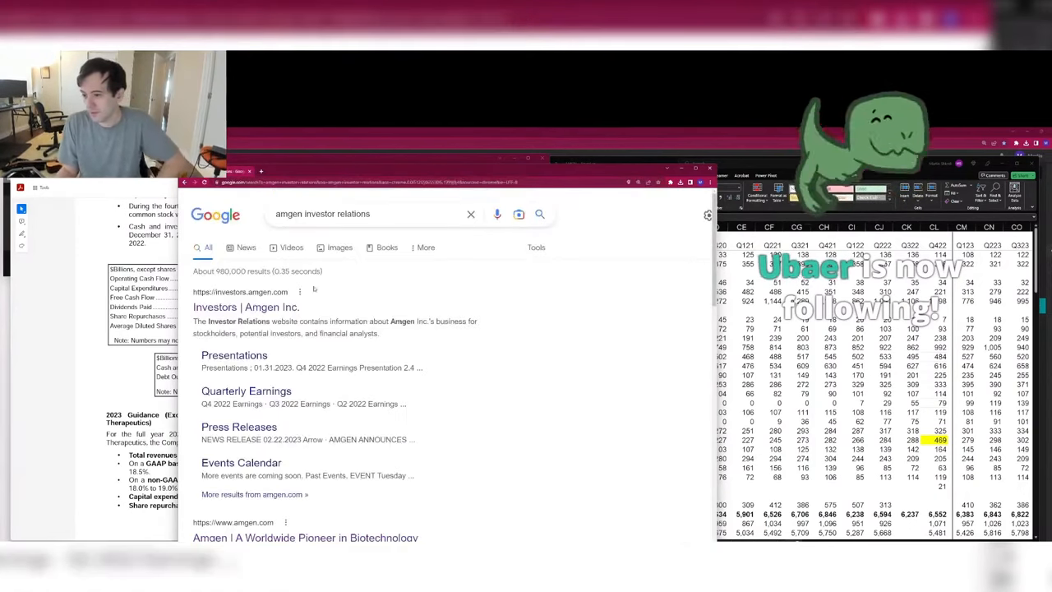
pyautogui.click(239, 427)
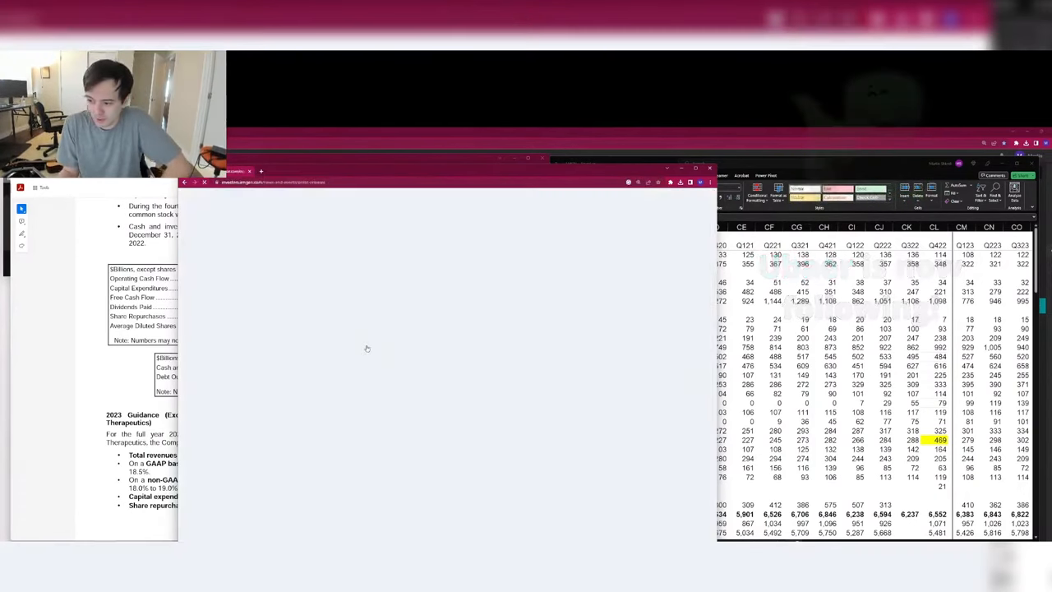
# Step: Find the 01.31.2023 release on AMJEVITA, the first Humira biosimilar, in the 2023 list and open it in a new window
pyautogui.scroll(-2, 367, 348)
pyautogui.scroll(-2, 371, 349)
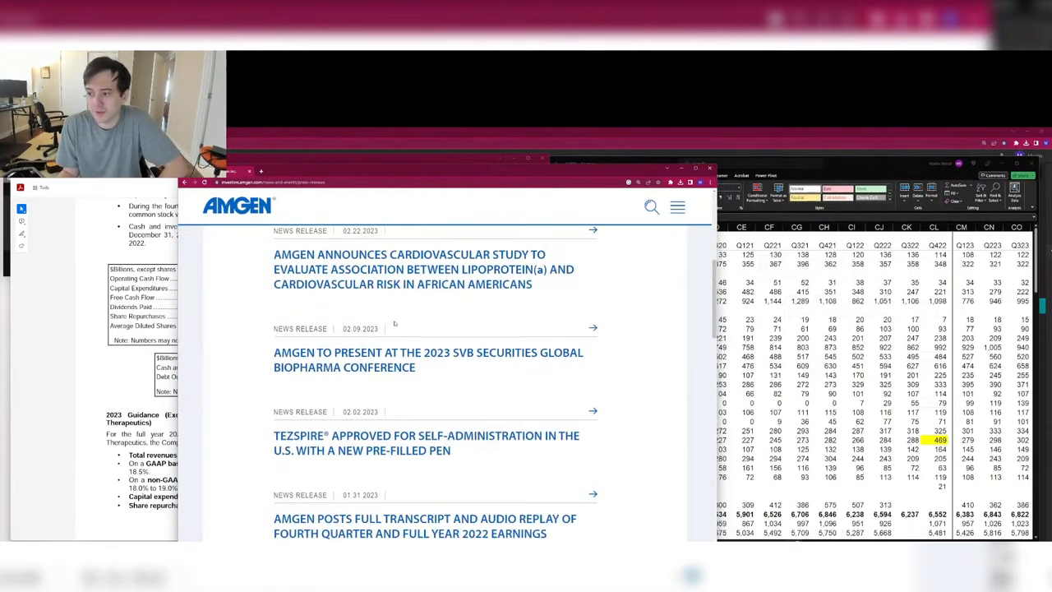
pyautogui.scroll(-3, 365, 341)
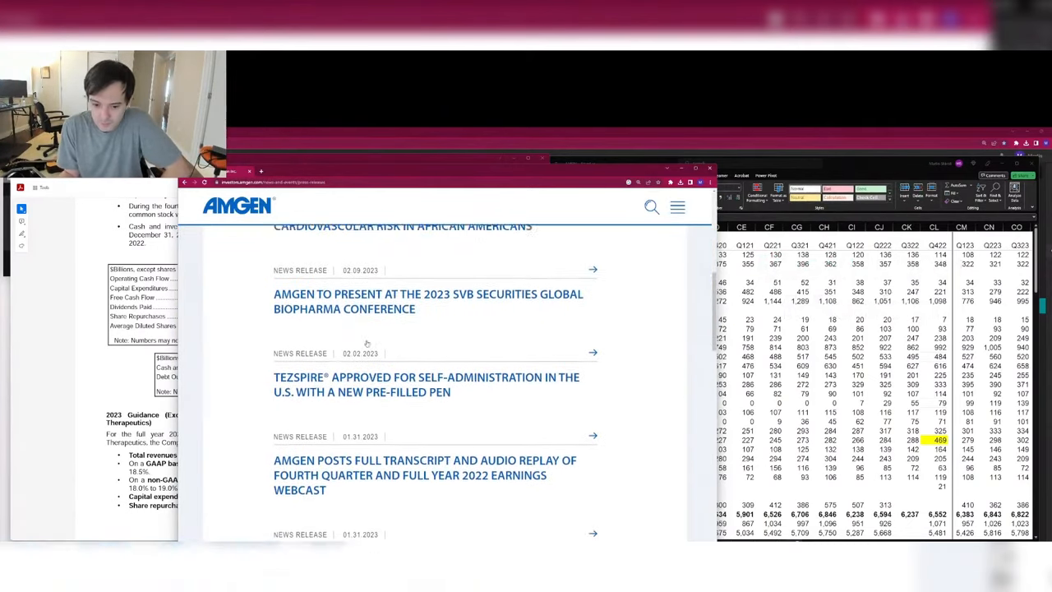
pyautogui.scroll(-4, 363, 338)
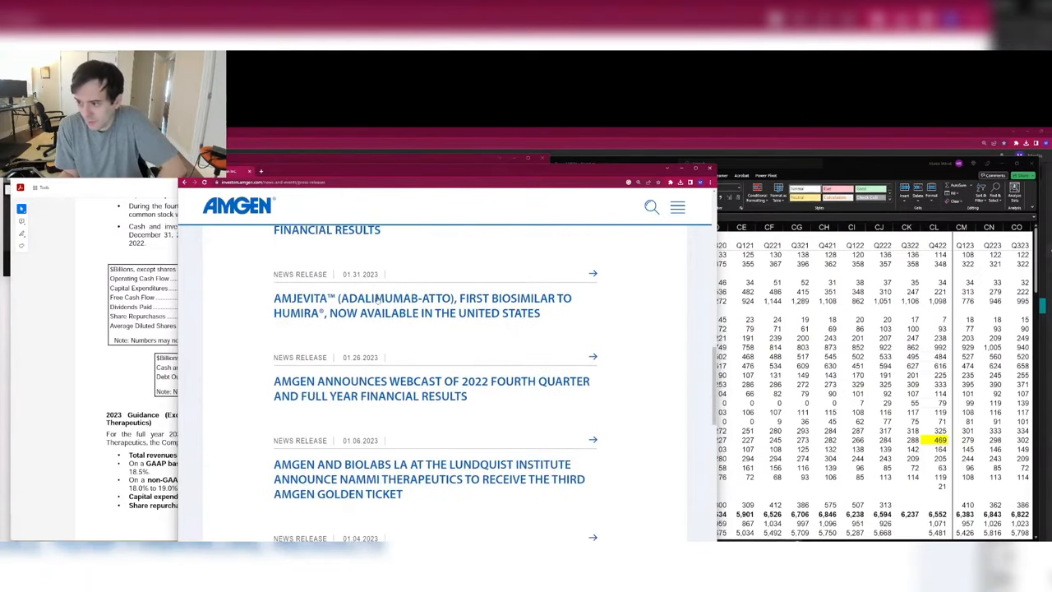
pyautogui.rightClick(378, 301)
pyautogui.click(423, 340)
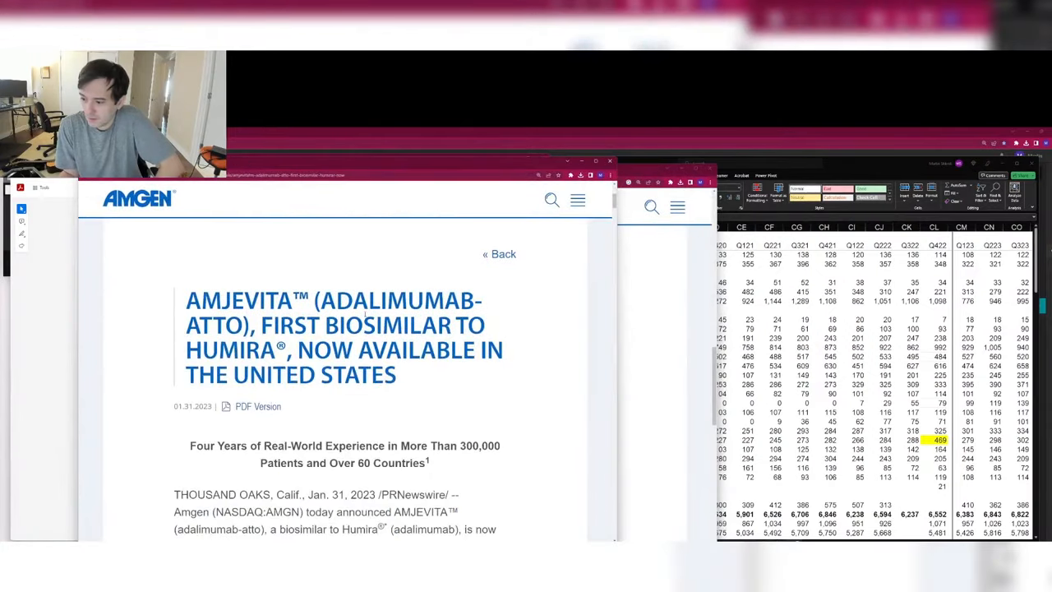
# Step: Read the AMJEVITA release's opening paragraphs on U.S. availability and FDA approval, and the Amgen executive's statement
pyautogui.scroll(-1, 366, 314)
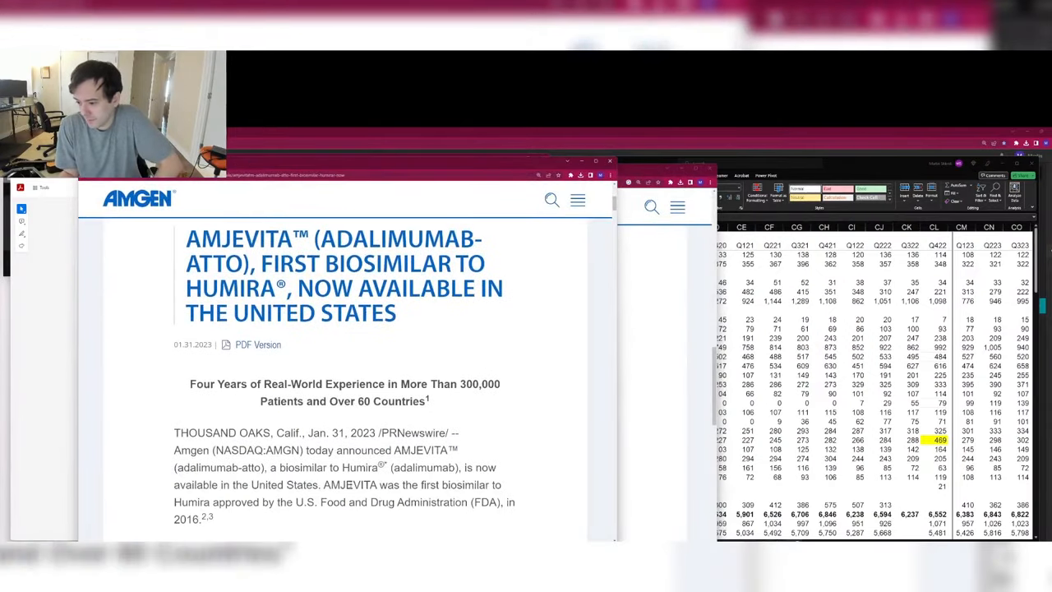
pyautogui.moveTo(380, 485); pyautogui.dragTo(216, 519)
pyautogui.click(215, 519)
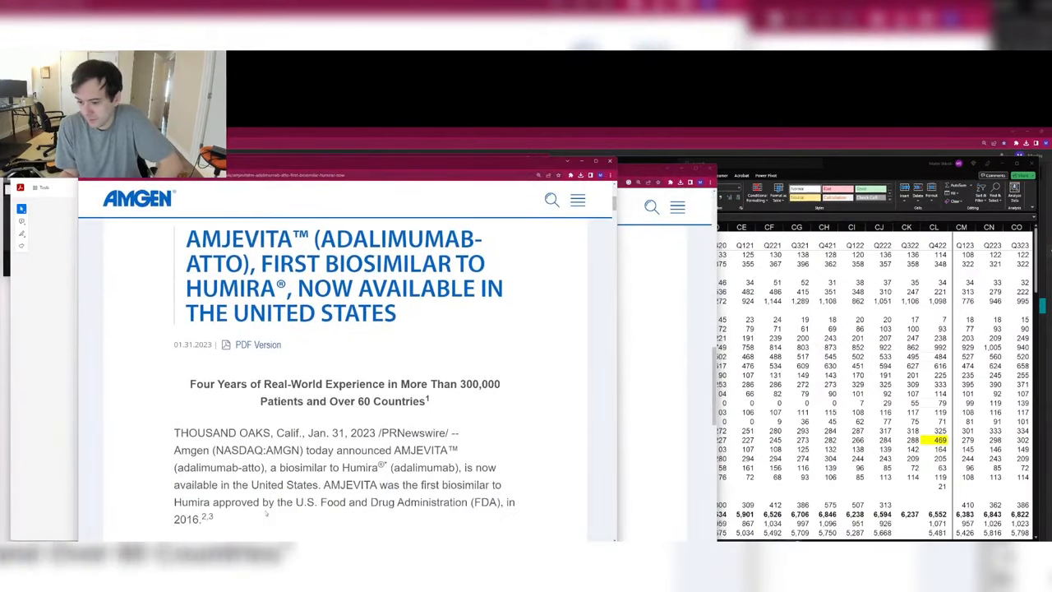
pyautogui.scroll(-1, 215, 520)
pyautogui.scroll(-1, 345, 395)
pyautogui.moveTo(250, 423); pyautogui.dragTo(476, 460)
pyautogui.click(475, 461)
pyautogui.scroll(-3, 475, 461)
pyautogui.moveTo(254, 365); pyautogui.dragTo(364, 451)
pyautogui.click(379, 449)
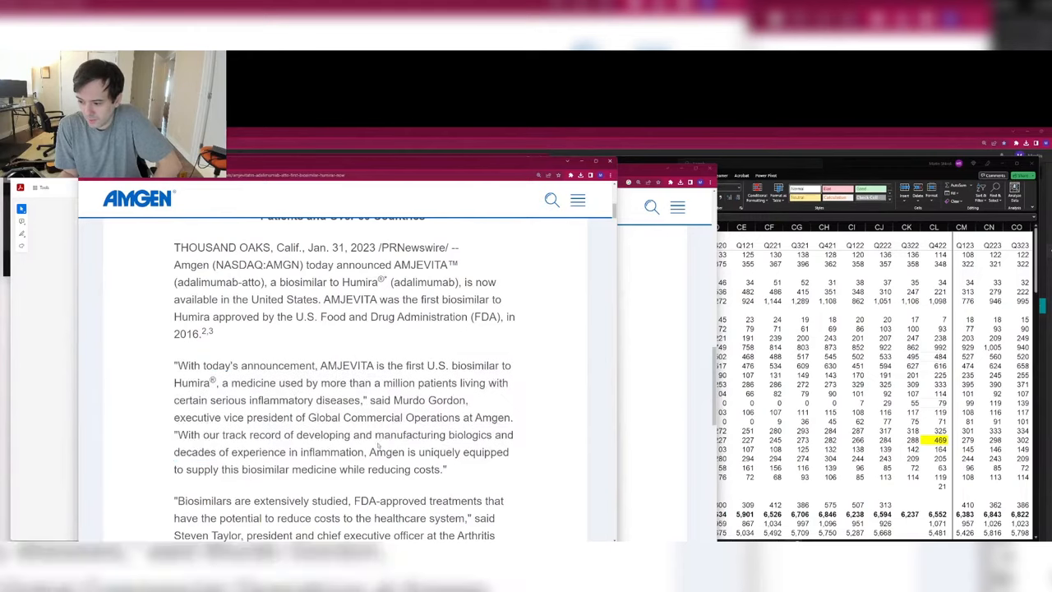
# Step: Examine the release's paragraphs on AMJEVITA's list prices, formulation and patient support, and close the release window
pyautogui.scroll(-3, 379, 449)
pyautogui.scroll(-3, 379, 449)
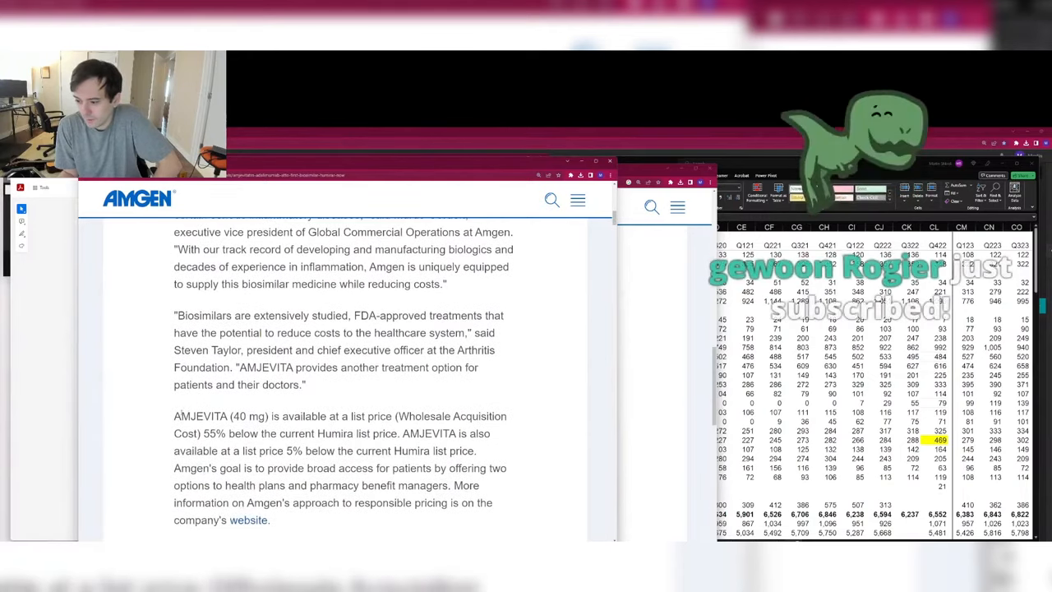
pyautogui.moveTo(174, 416); pyautogui.dragTo(379, 433)
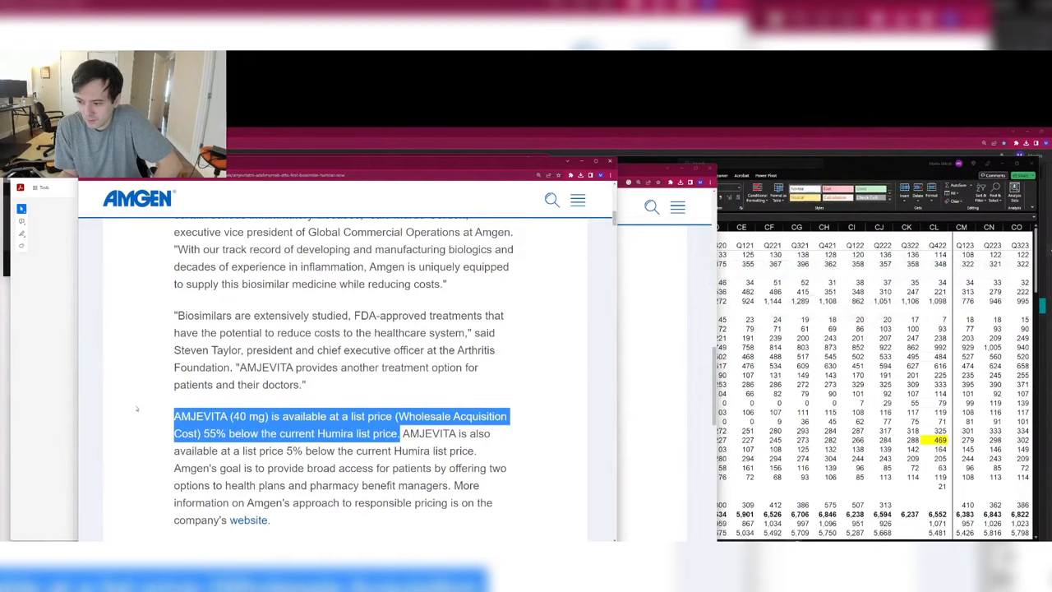
pyautogui.moveTo(400, 433); pyautogui.dragTo(481, 453)
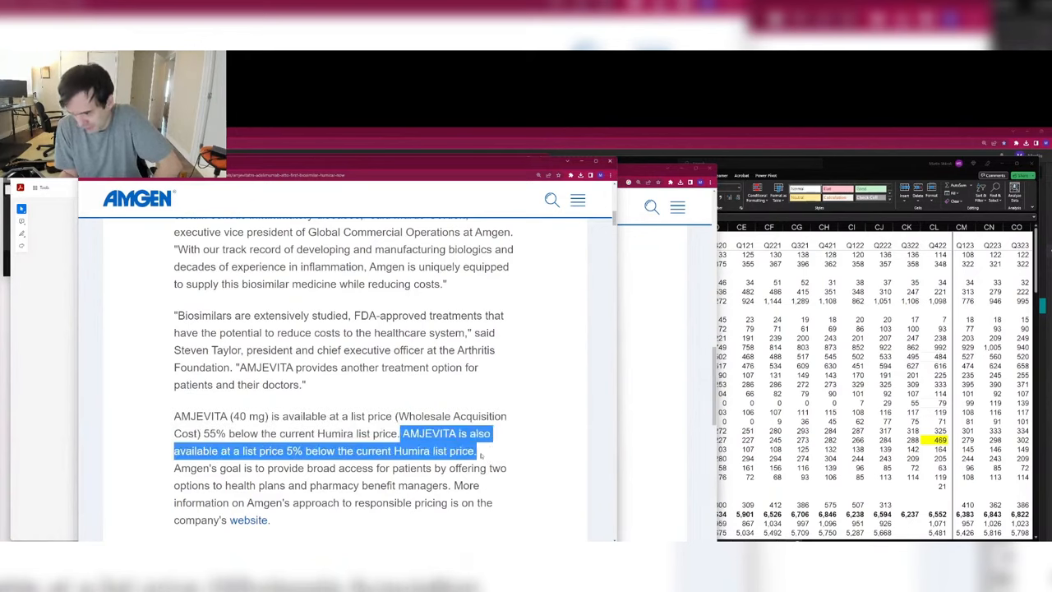
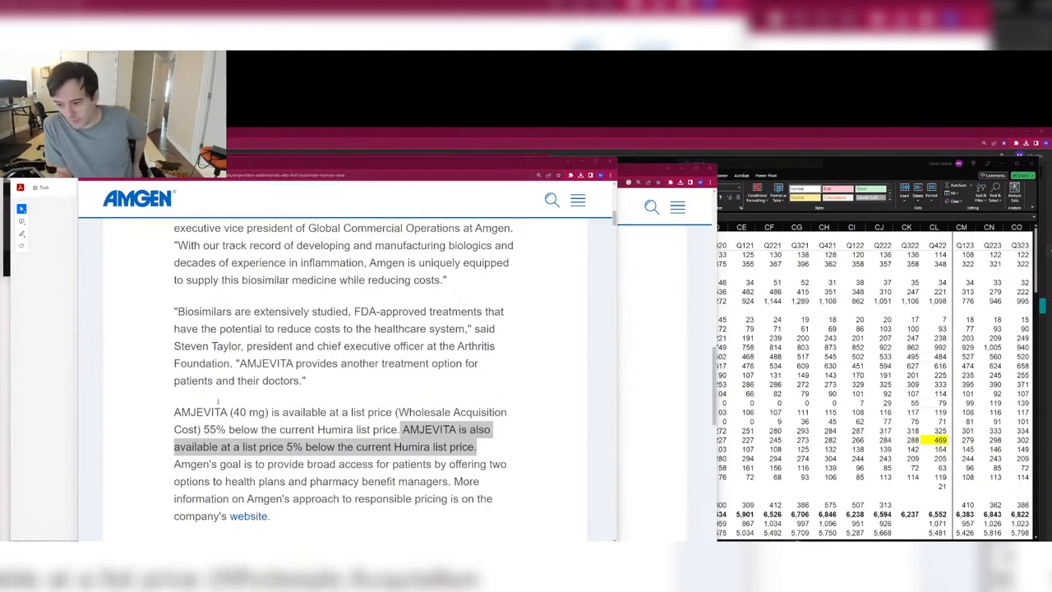
pyautogui.scroll(-3, 250, 368)
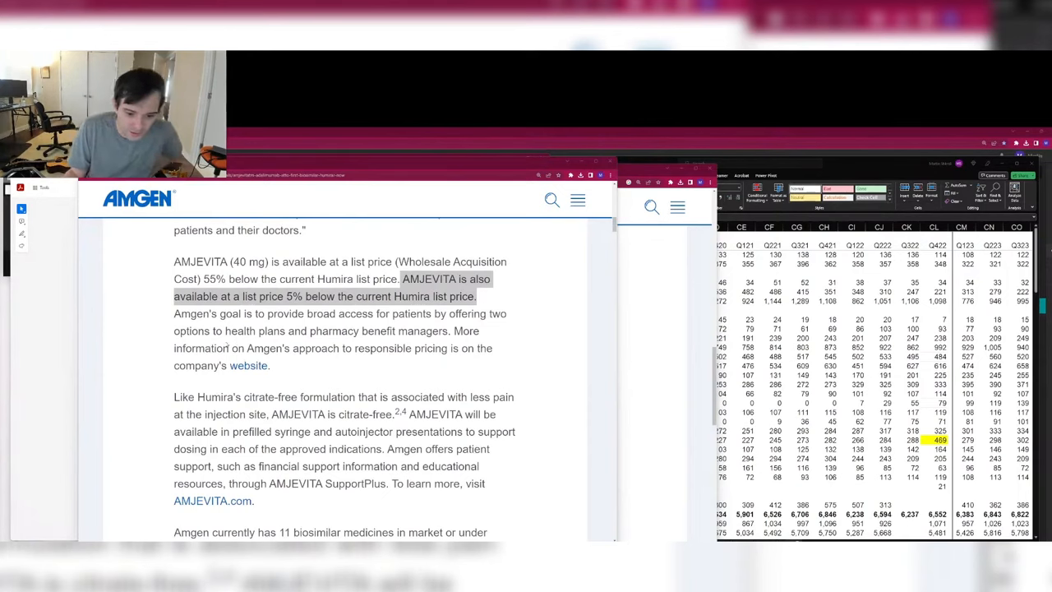
pyautogui.scroll(-3, 228, 341)
pyautogui.scroll(3, 230, 338)
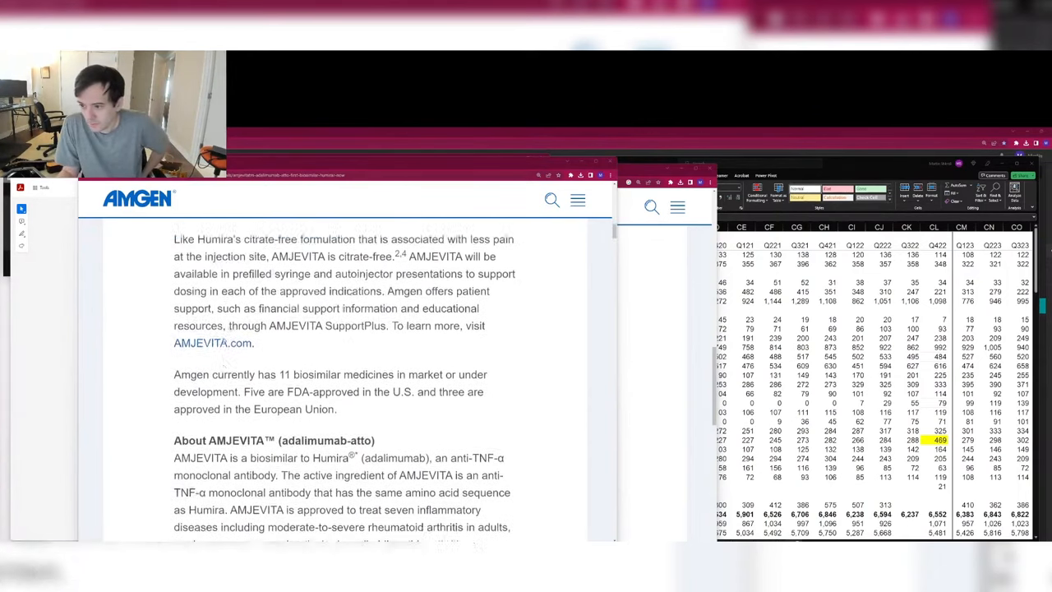
pyautogui.scroll(1, 223, 340)
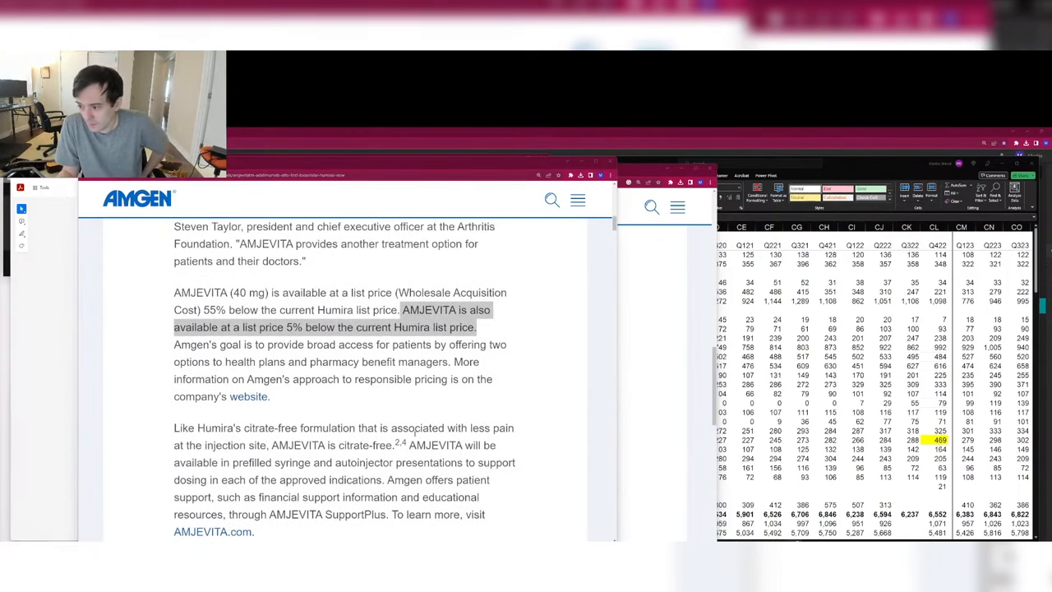
pyautogui.moveTo(271, 444); pyautogui.dragTo(480, 514)
pyautogui.click(480, 515)
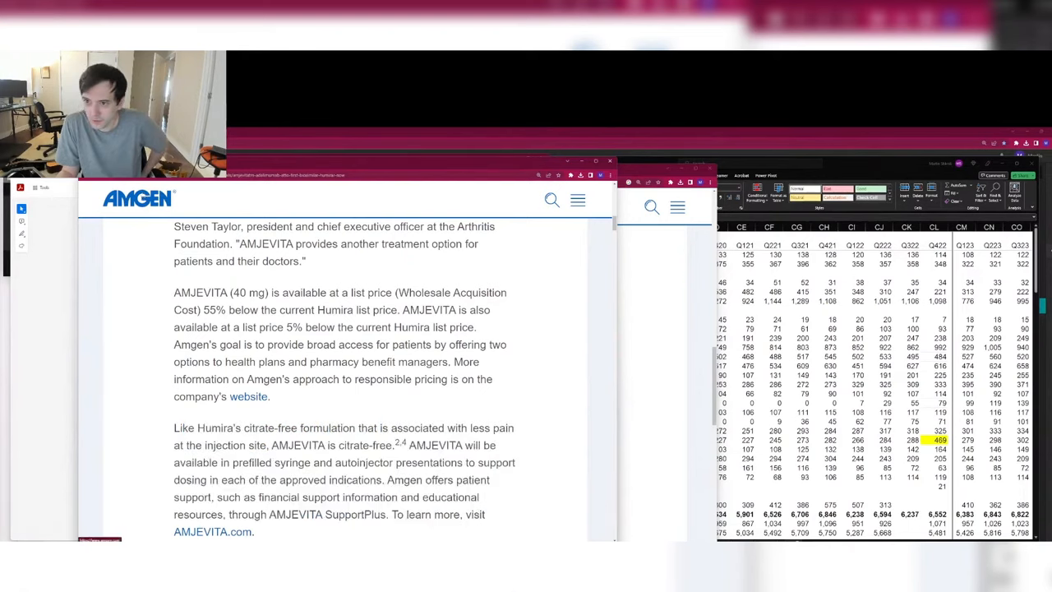
pyautogui.hotkey('ctrl', 'w')
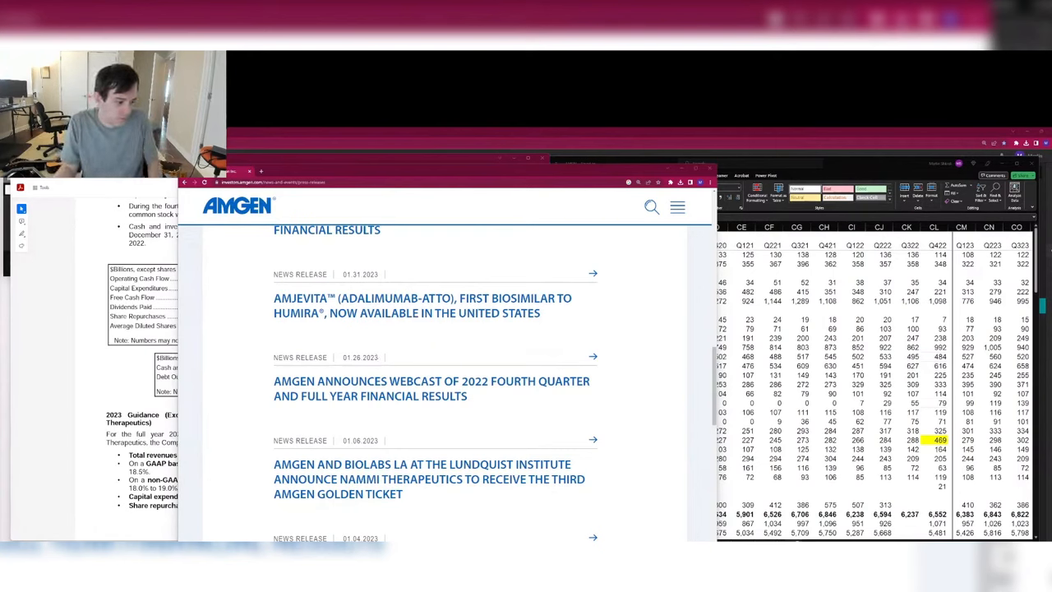
# Step: Choose 2022 as the year on Amgen's press releases page and widen the browser window over the earnings release
pyautogui.scroll(5, 495, 430)
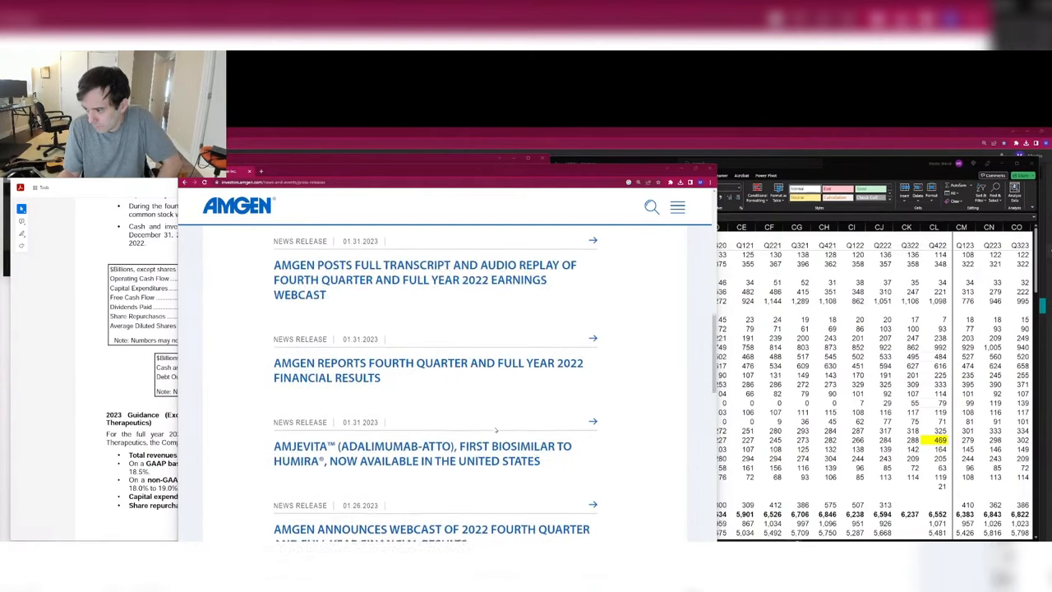
pyautogui.scroll(1, 495, 430)
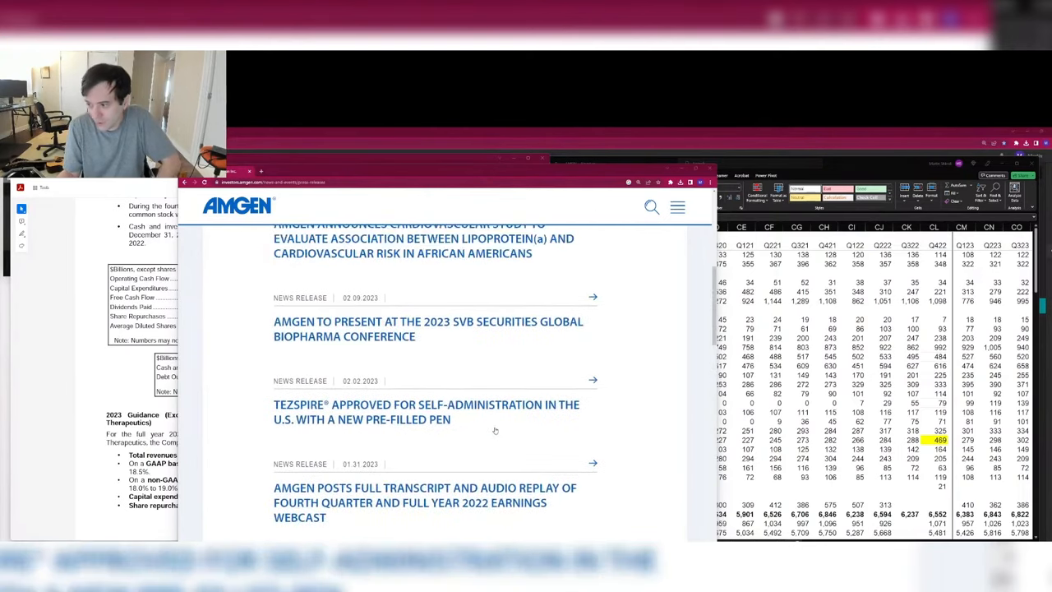
pyautogui.scroll(2, 485, 436)
pyautogui.click(325, 402)
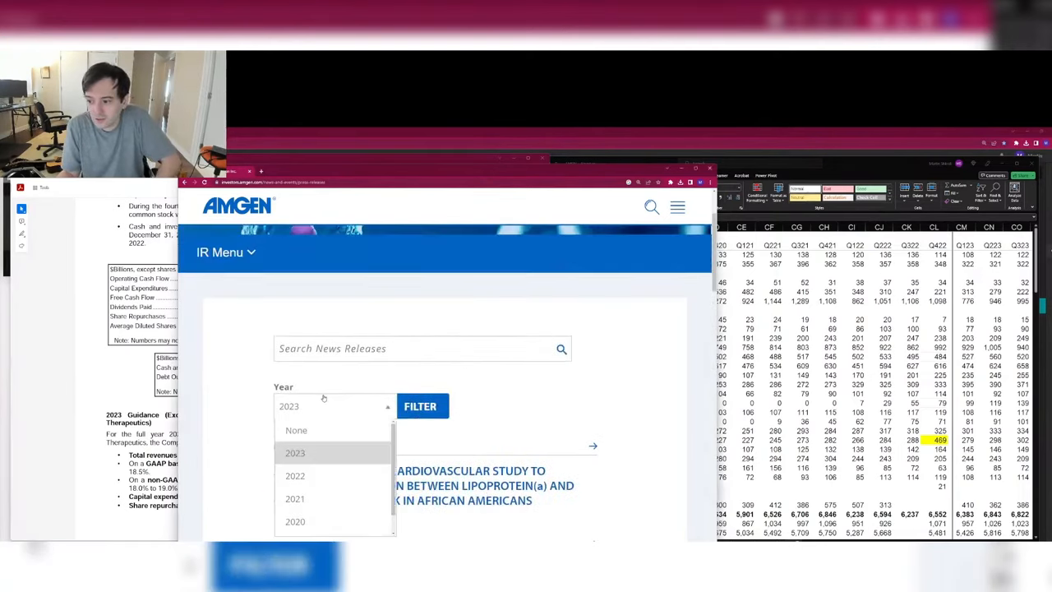
pyautogui.click(310, 477)
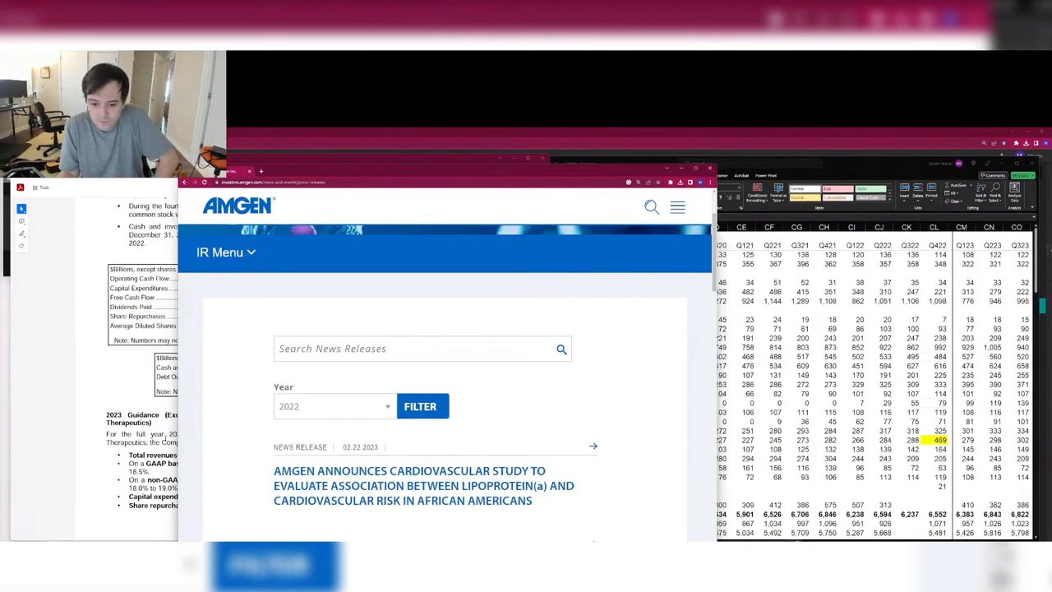
pyautogui.moveTo(179, 416); pyautogui.dragTo(60, 414)
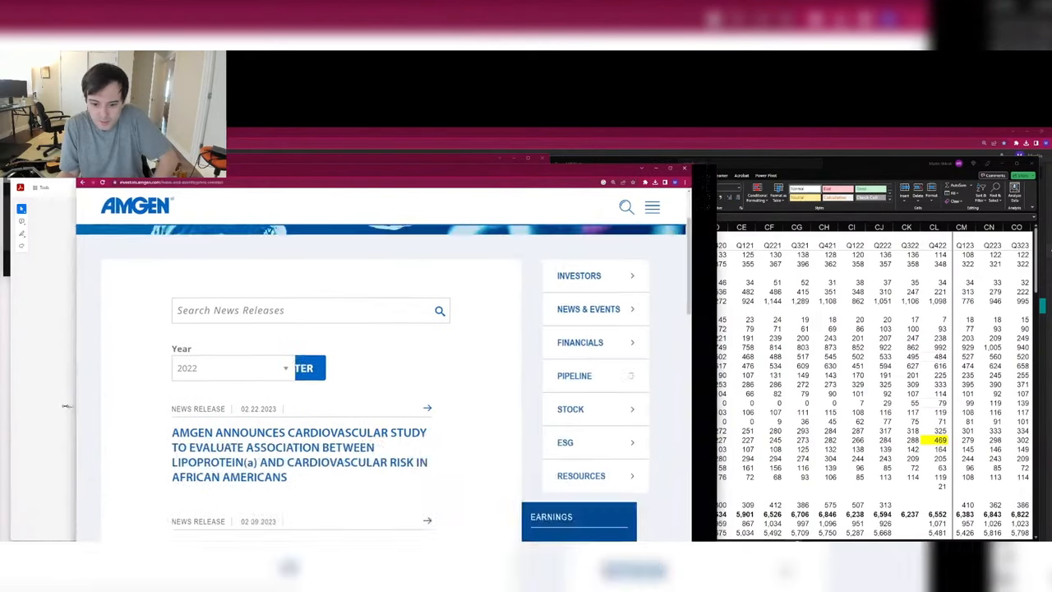
# Step: Filter the press releases by year 2022 and look through the December 2022 releases around the Horizon announcement
pyautogui.scroll(-1, 389, 396)
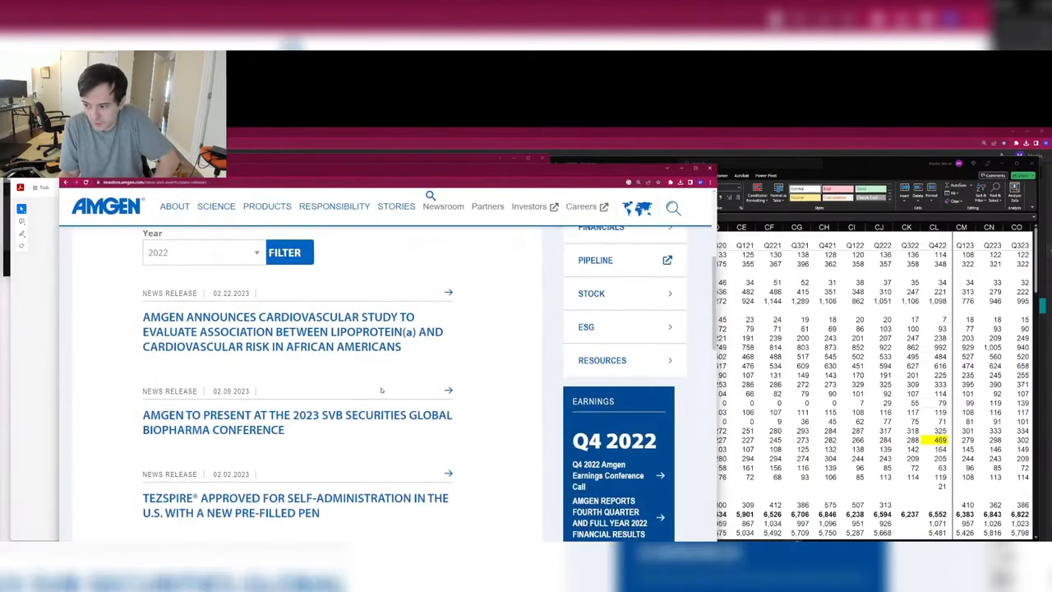
pyautogui.scroll(-2, 380, 389)
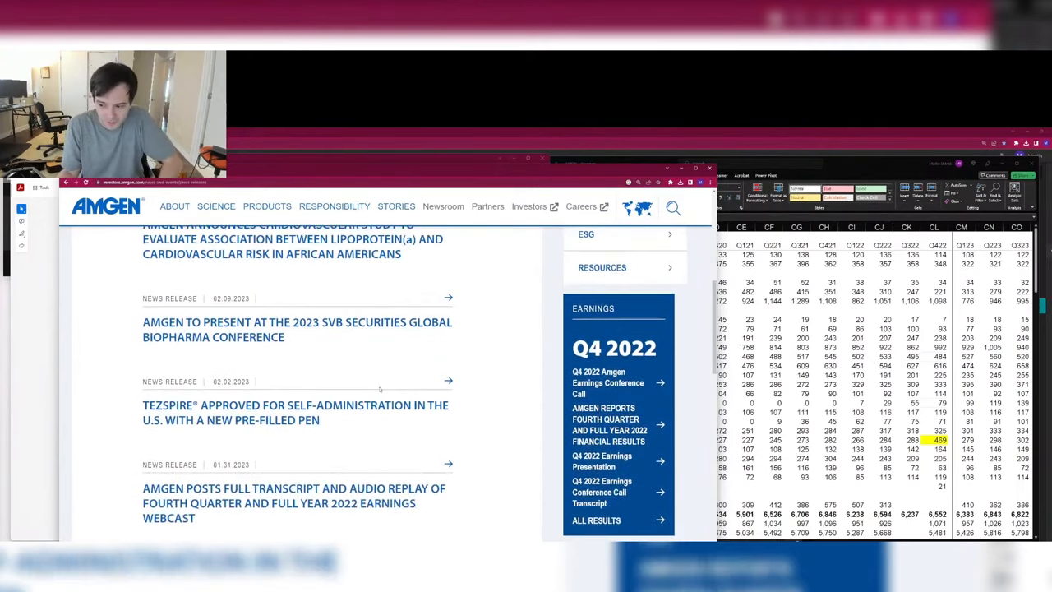
pyautogui.scroll(-1, 313, 392)
pyautogui.scroll(-4, 313, 392)
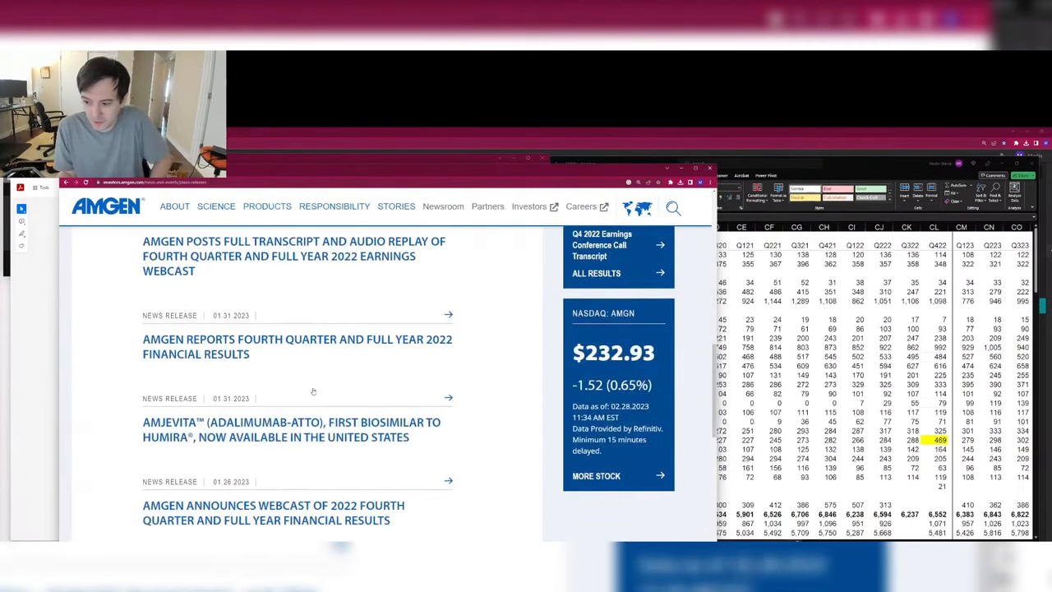
pyautogui.scroll(-1, 311, 387)
pyautogui.scroll(7, 306, 384)
pyautogui.click(202, 381)
pyautogui.click(189, 412)
pyautogui.click(303, 384)
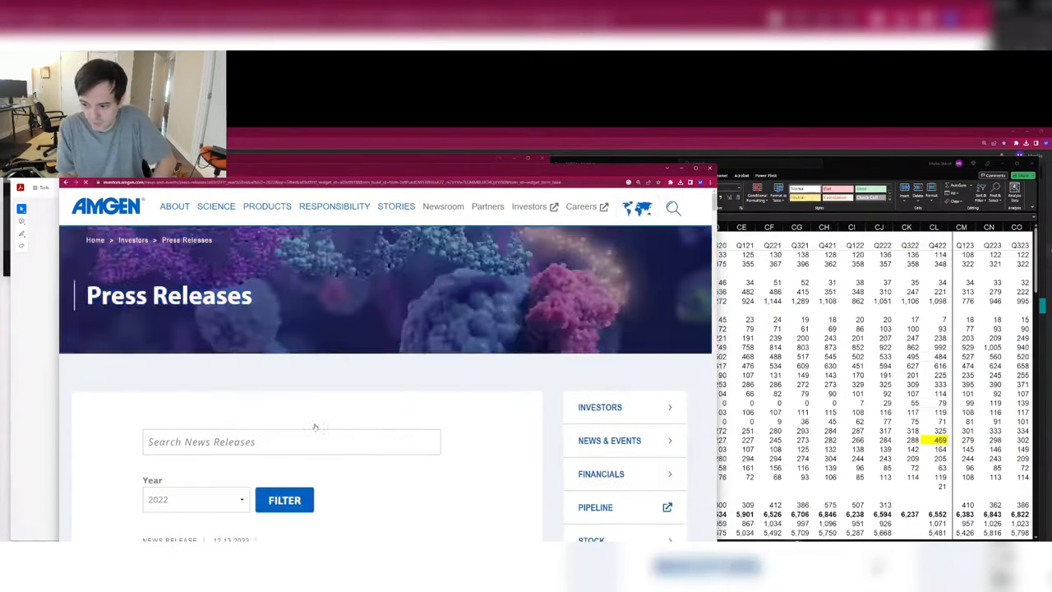
pyautogui.scroll(-6, 314, 411)
pyautogui.scroll(2, 313, 394)
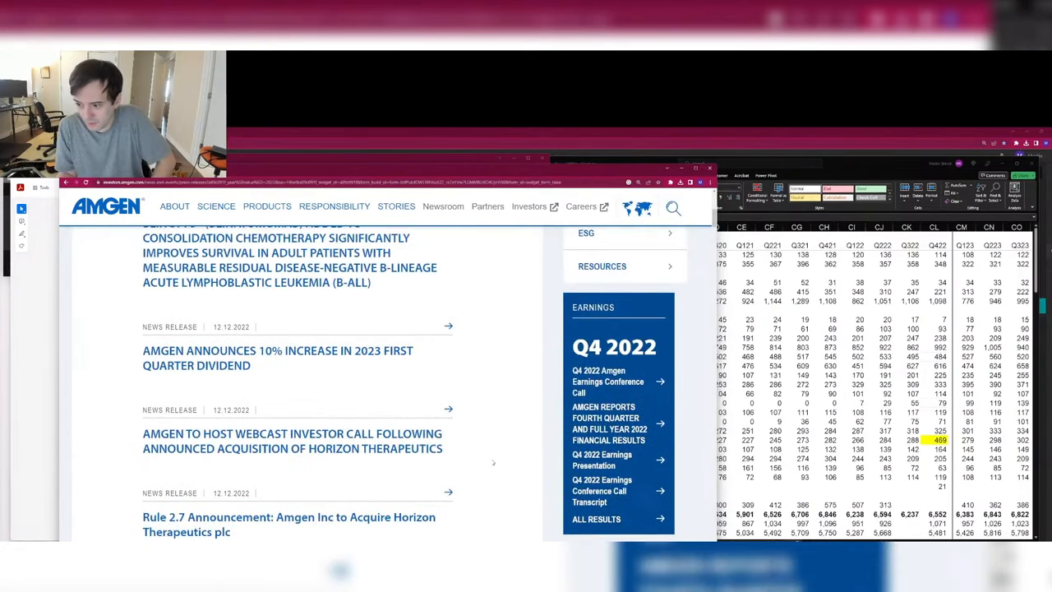
# Step: Look through the December 2022 releases and open the Rule 2.7 announcement on Amgen acquiring Horizon Therapeutics
pyautogui.scroll(2, 493, 462)
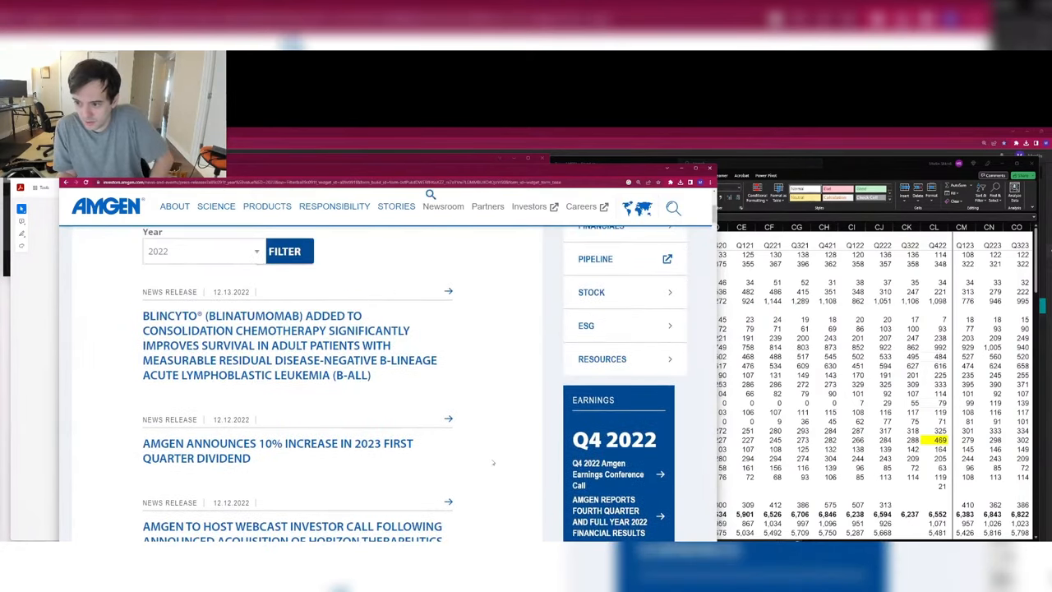
pyautogui.scroll(-3, 493, 463)
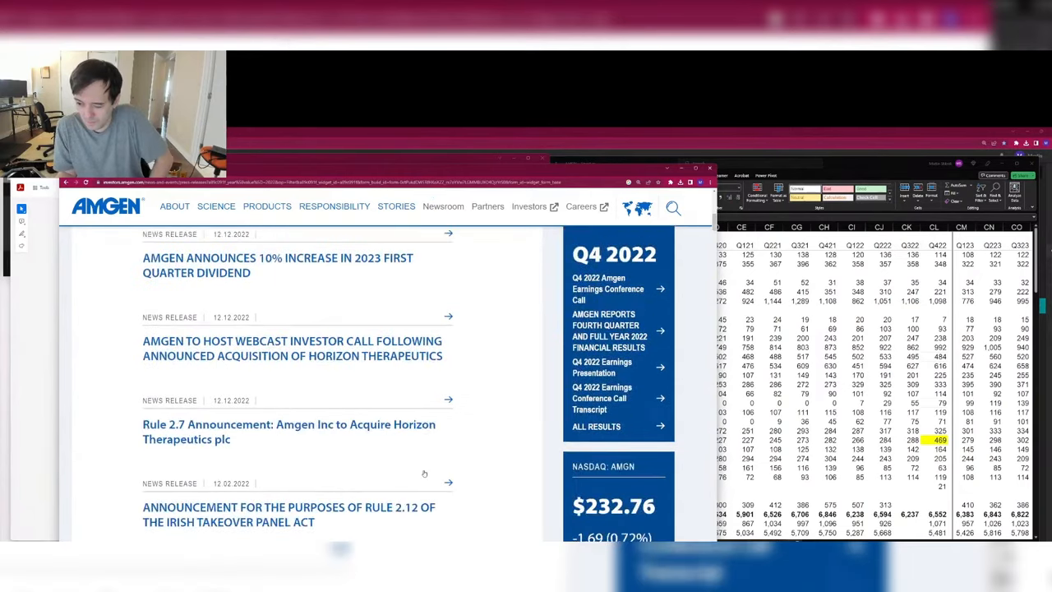
pyautogui.scroll(-2, 424, 473)
pyautogui.scroll(3, 415, 451)
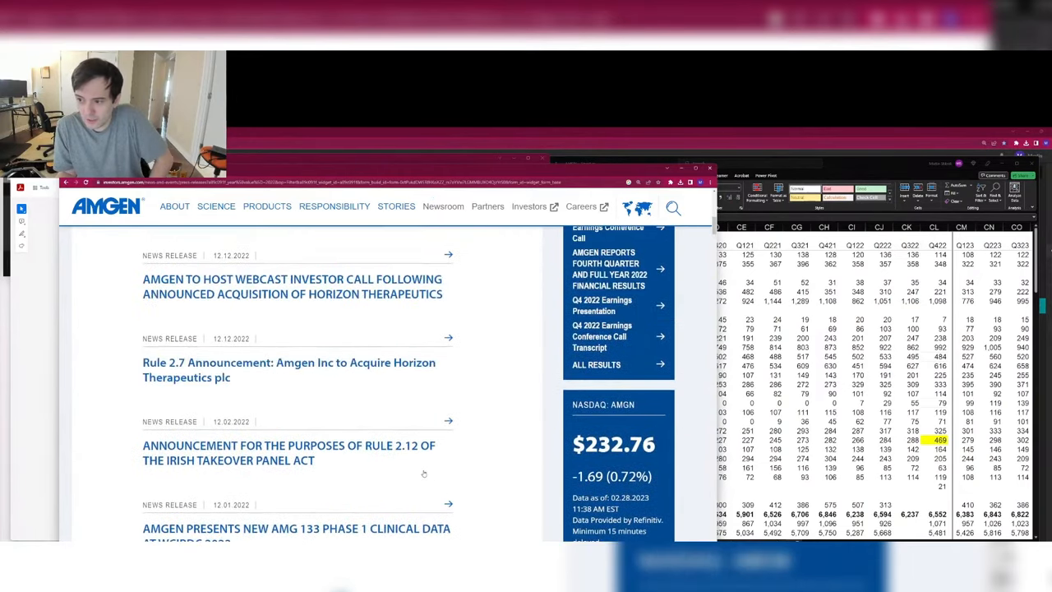
pyautogui.click(290, 369)
# Step: Read the announcement's summary for the cash offer per share, premiums, deal valuation and bridge financing
pyautogui.scroll(-5, 334, 341)
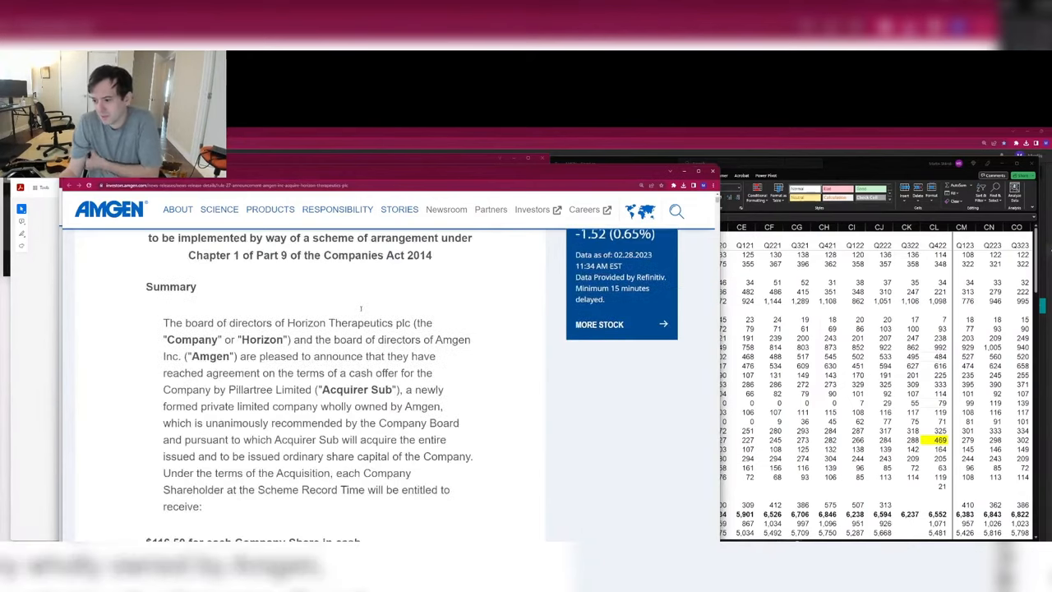
pyautogui.scroll(-3, 334, 341)
pyautogui.scroll(3, 302, 405)
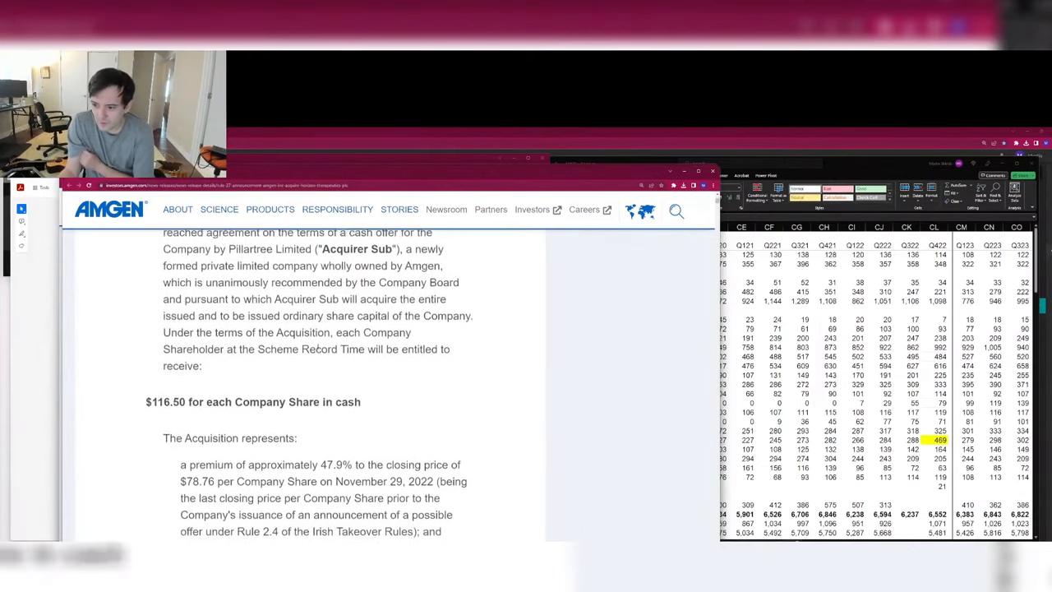
pyautogui.moveTo(227, 391); pyautogui.dragTo(300, 391)
pyautogui.click(376, 427)
pyautogui.scroll(-3, 378, 430)
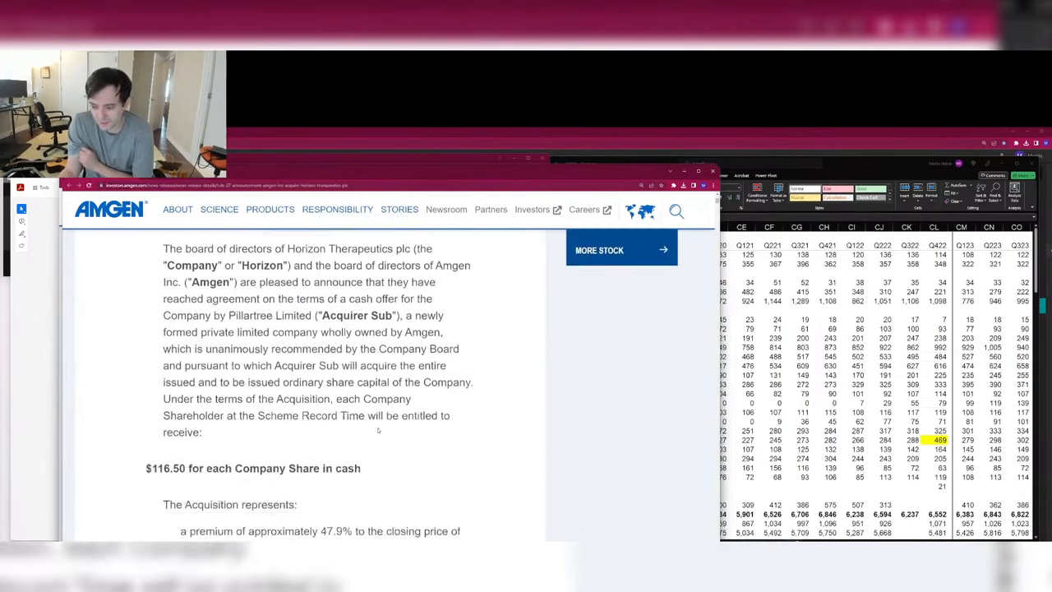
pyautogui.scroll(-3, 378, 430)
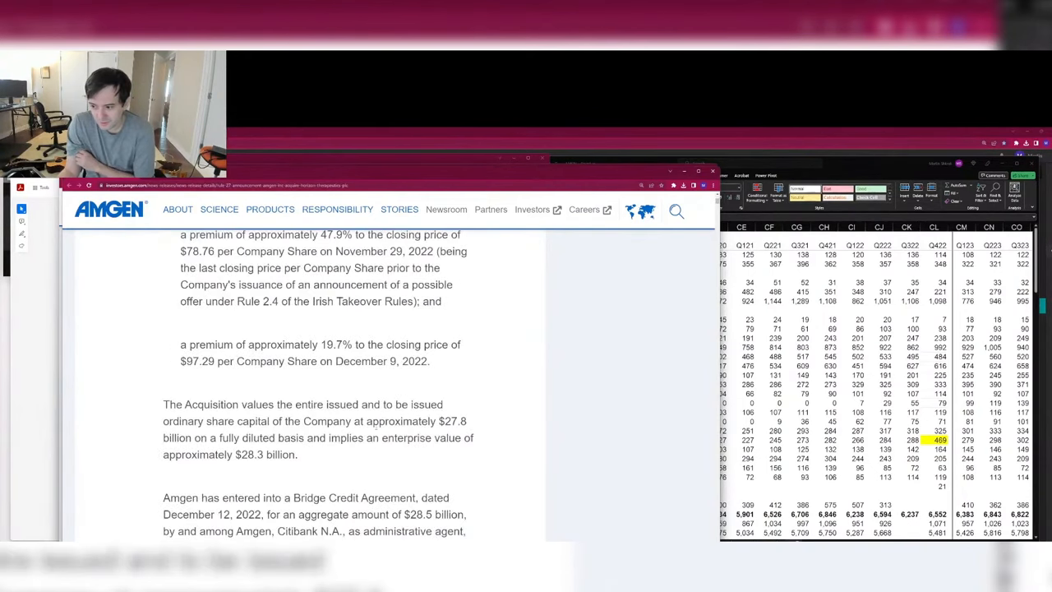
pyautogui.scroll(-6, 376, 428)
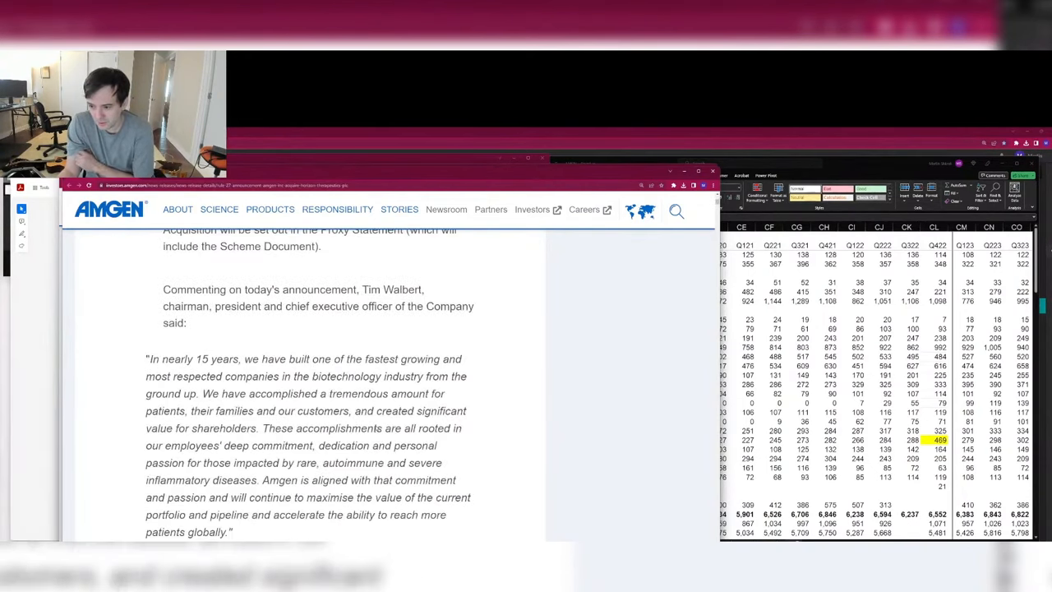
# Step: Read the Amgen statement on Horizon's medicines, pipeline and expected earnings accretion
pyautogui.scroll(-6, 375, 427)
pyautogui.moveTo(144, 371); pyautogui.dragTo(197, 371)
pyautogui.click(317, 392)
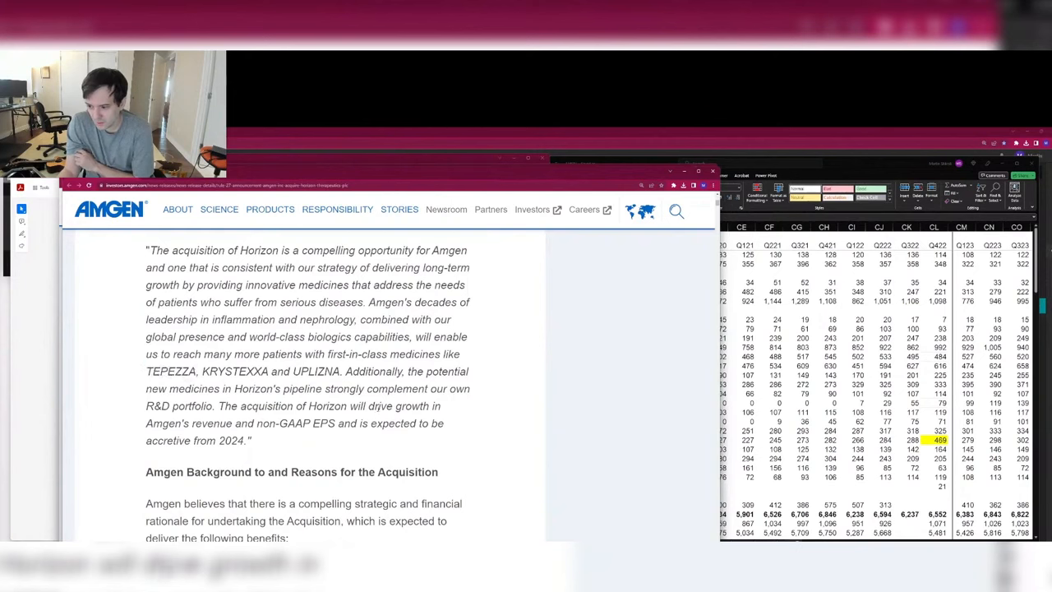
pyautogui.moveTo(427, 422); pyautogui.dragTo(235, 422)
pyautogui.click(237, 423)
# Step: Examine Amgen's listed reasons for the acquisition, highlighting the benefit about robust cash flow
pyautogui.scroll(-5, 247, 409)
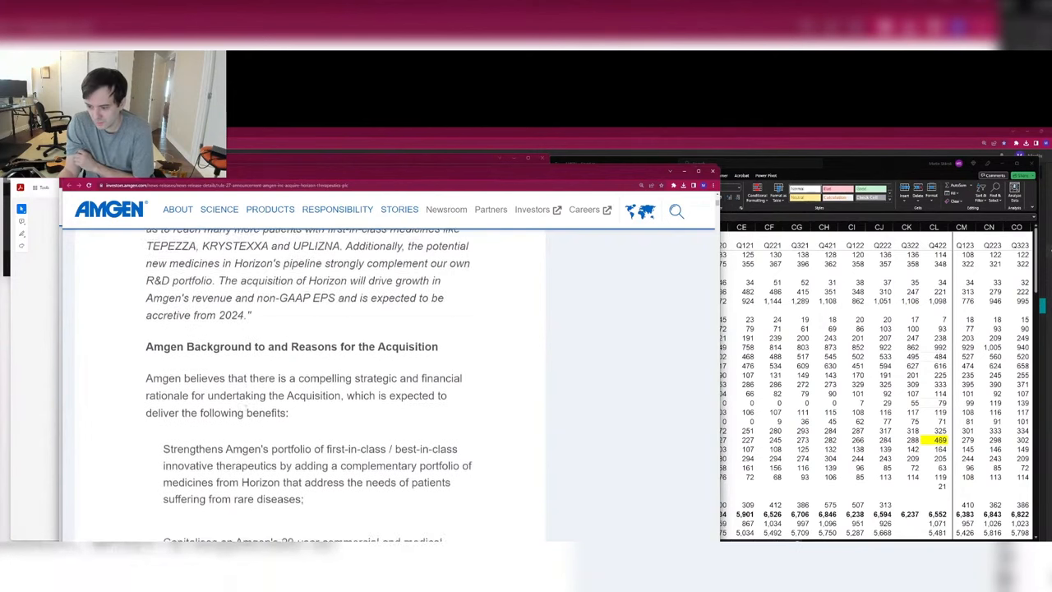
pyautogui.scroll(-3, 246, 408)
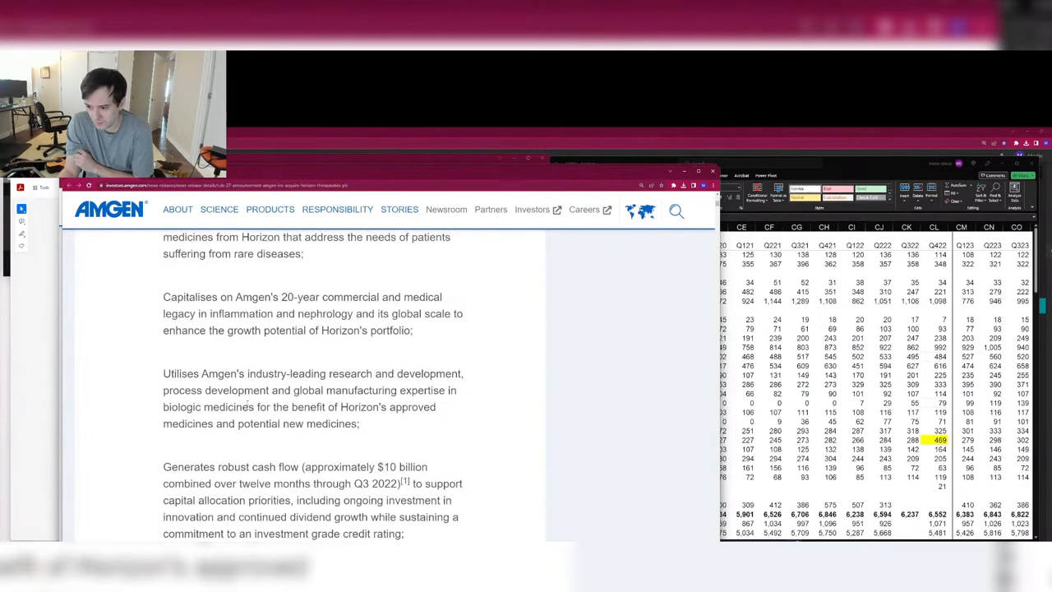
pyautogui.moveTo(191, 466); pyautogui.dragTo(435, 538)
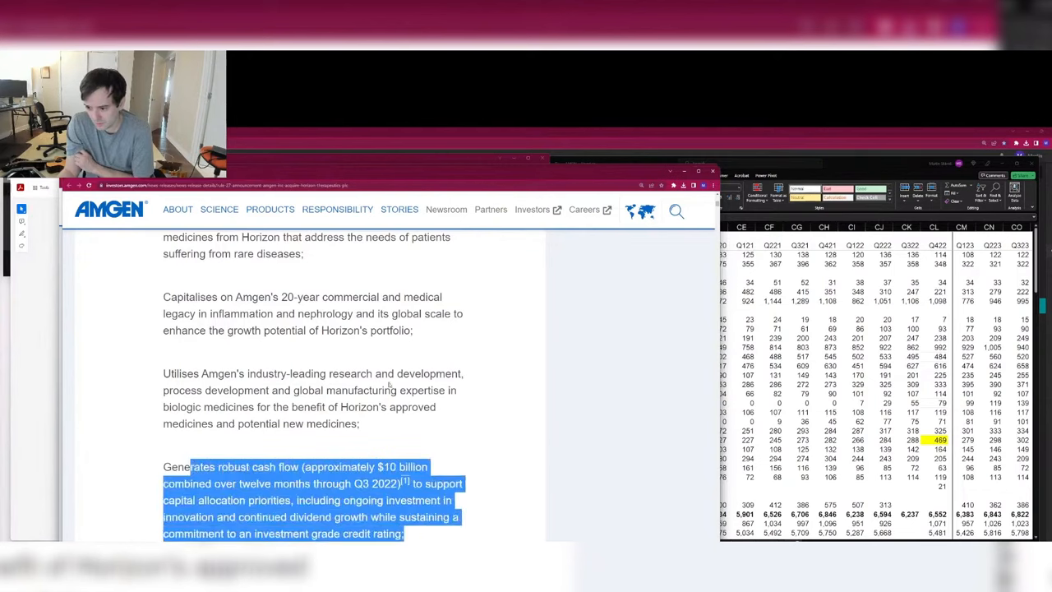
pyautogui.scroll(-1, 390, 386)
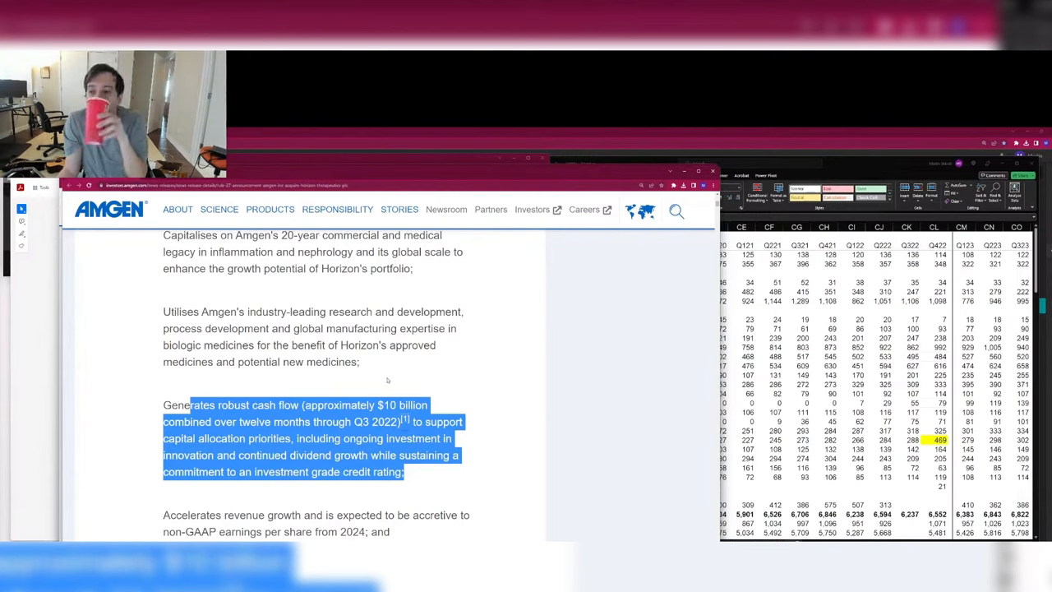
pyautogui.scroll(-1, 387, 378)
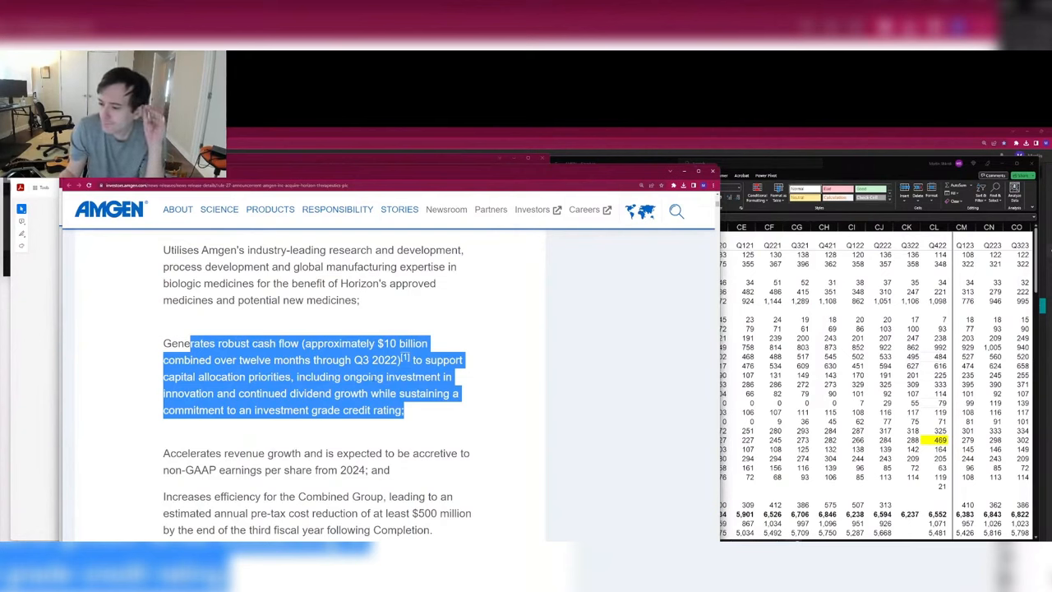
pyautogui.scroll(-1, 374, 375)
pyautogui.scroll(-2, 373, 376)
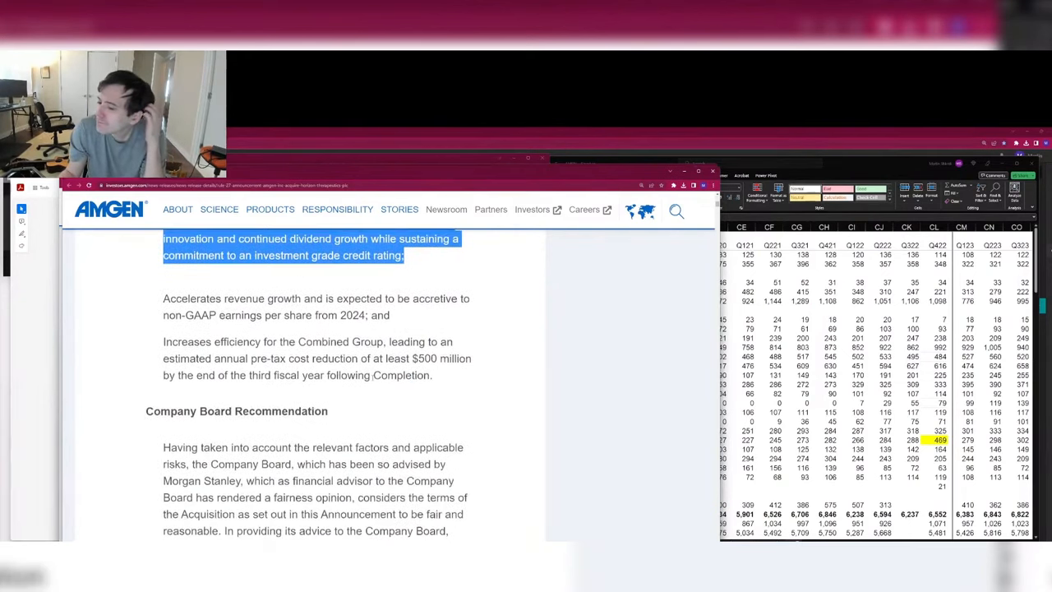
# Step: Skim the announcement's board recommendation, timeline and conditions, cash flow footnote, company descriptions and adviser contacts
pyautogui.scroll(-3, 372, 375)
pyautogui.scroll(-4, 370, 375)
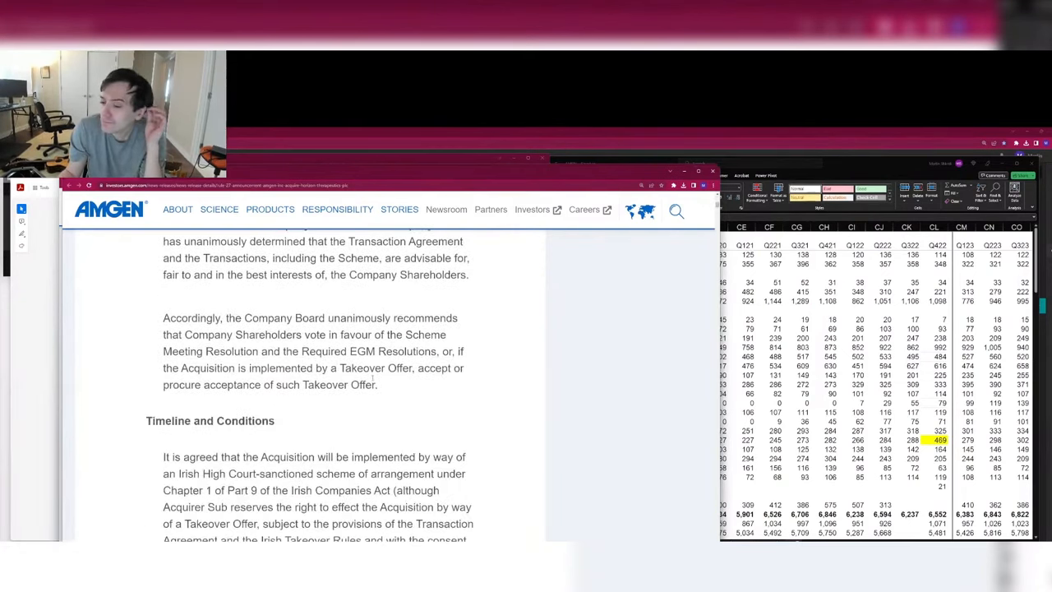
pyautogui.scroll(-6, 373, 382)
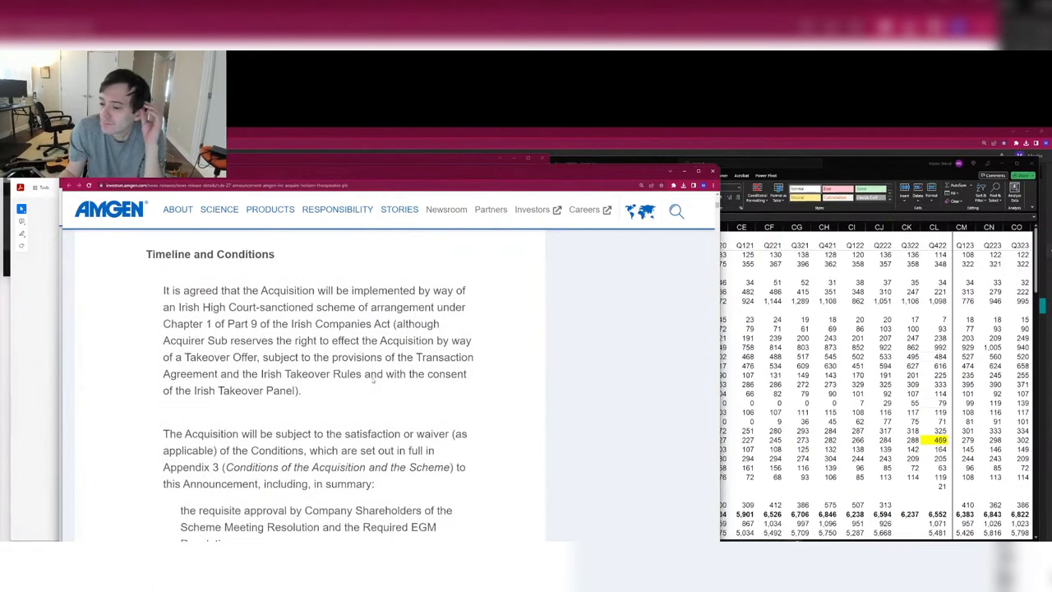
pyautogui.scroll(-5, 374, 382)
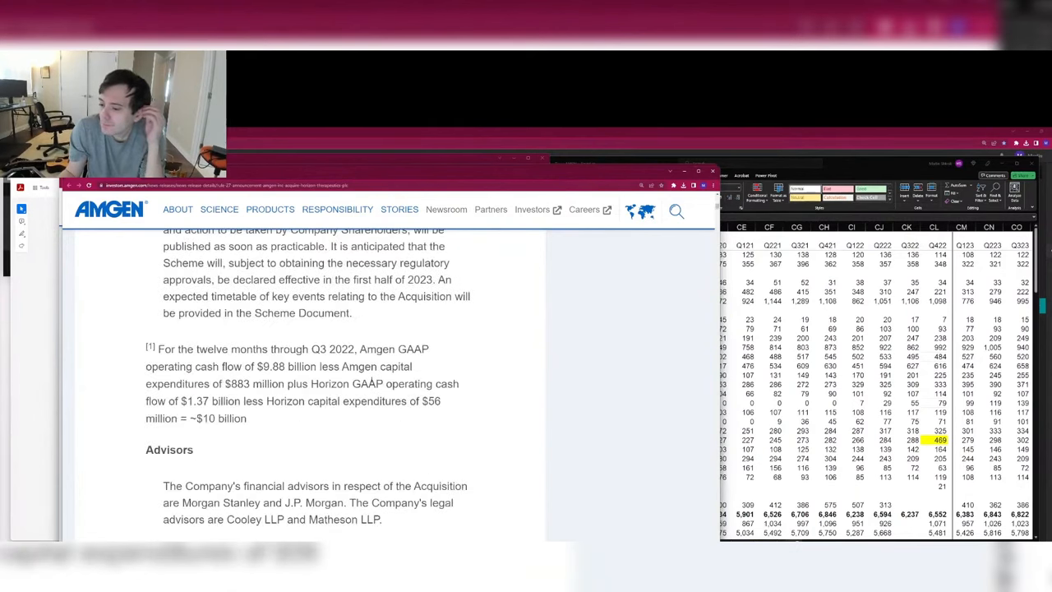
pyautogui.scroll(-12, 371, 383)
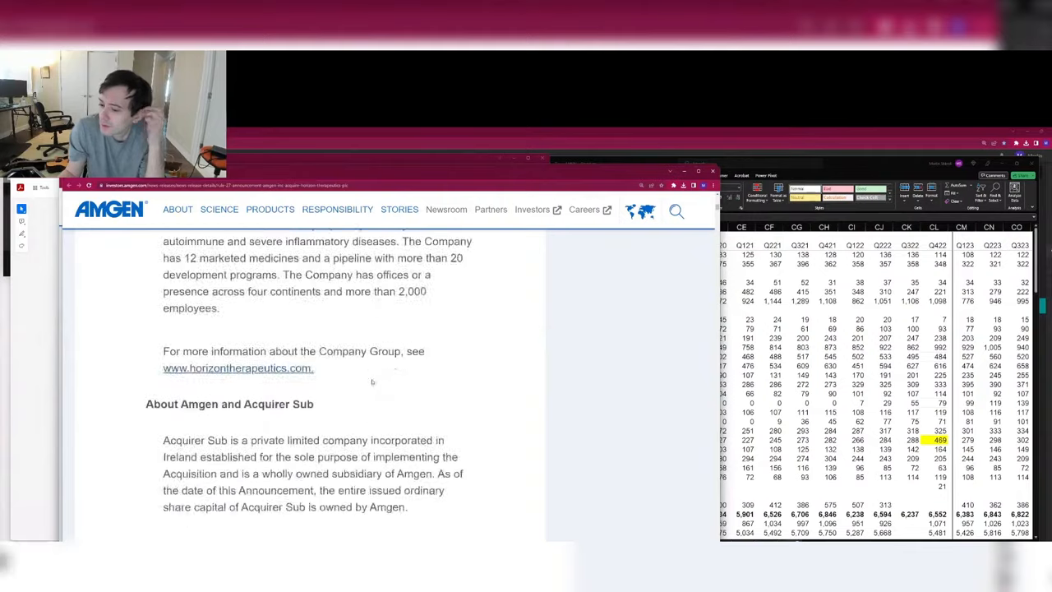
pyautogui.scroll(10, 362, 510)
pyautogui.scroll(-5, 355, 393)
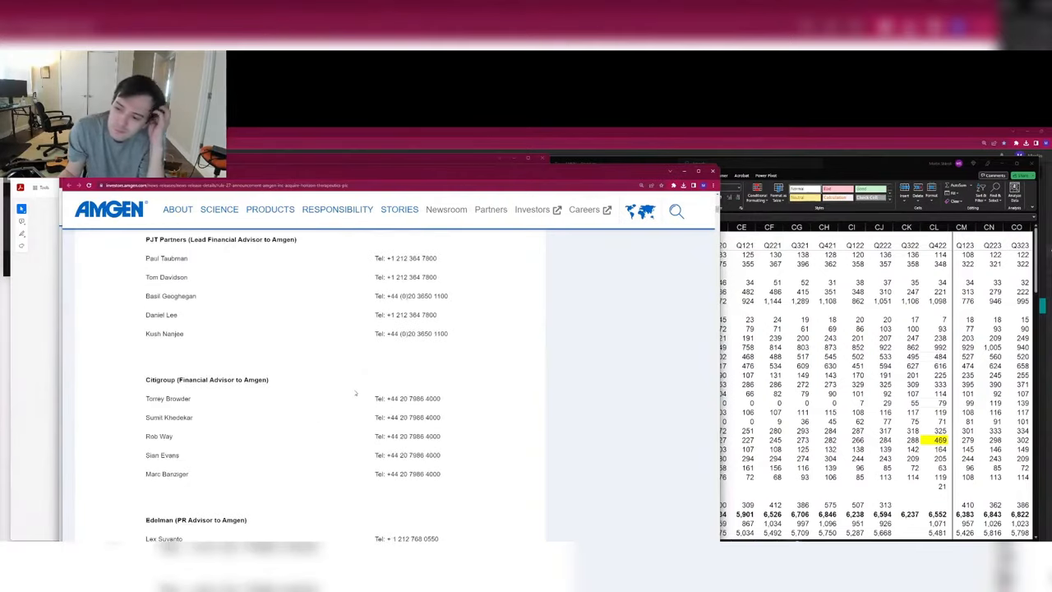
# Step: Search the web for "horizon press release quarterly earnings" and open Horizon's Events & Presentations page
pyautogui.hotkey('ctrl', 'l')
pyautogui.write('horizon')
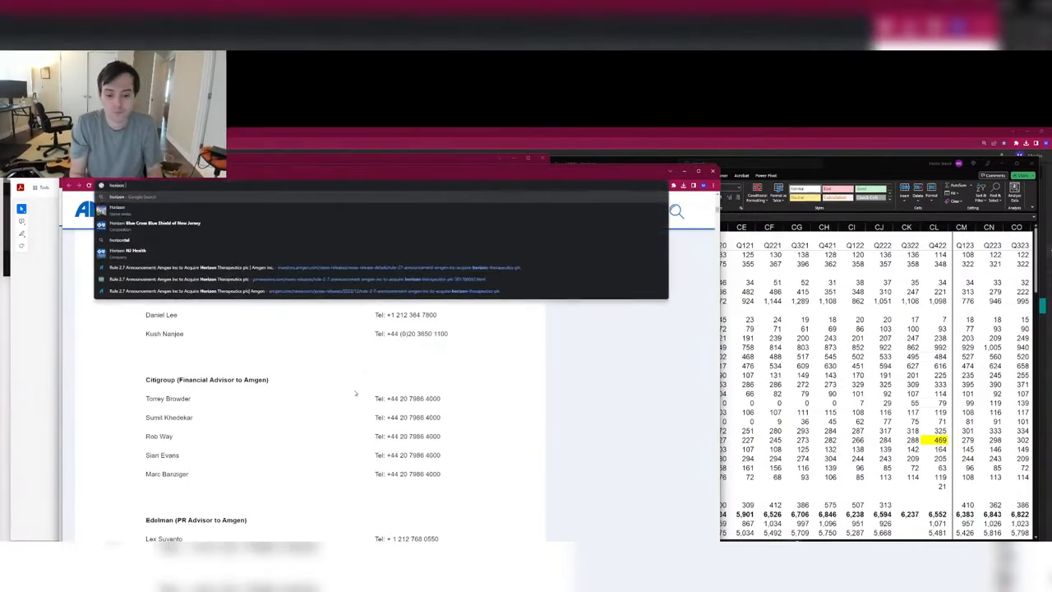
pyautogui.write(' press release quarterly earnings')
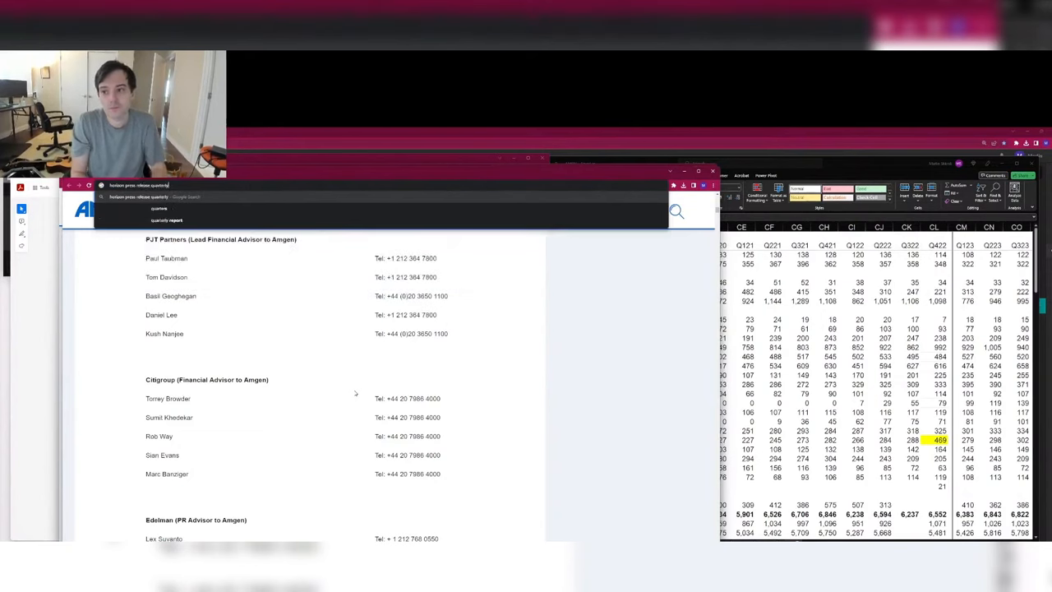
pyautogui.press('Return')
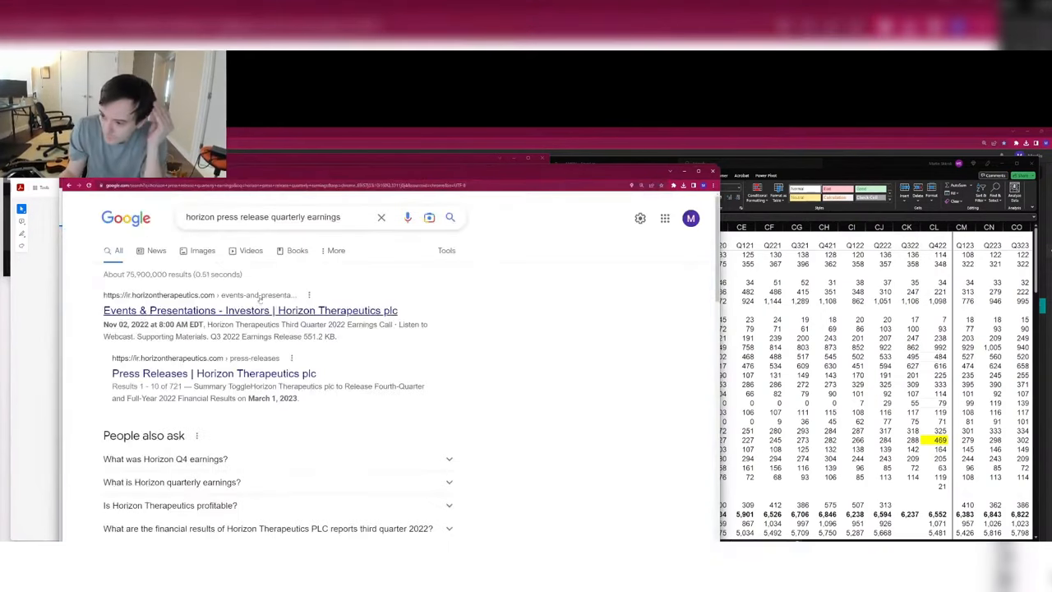
pyautogui.click(267, 306)
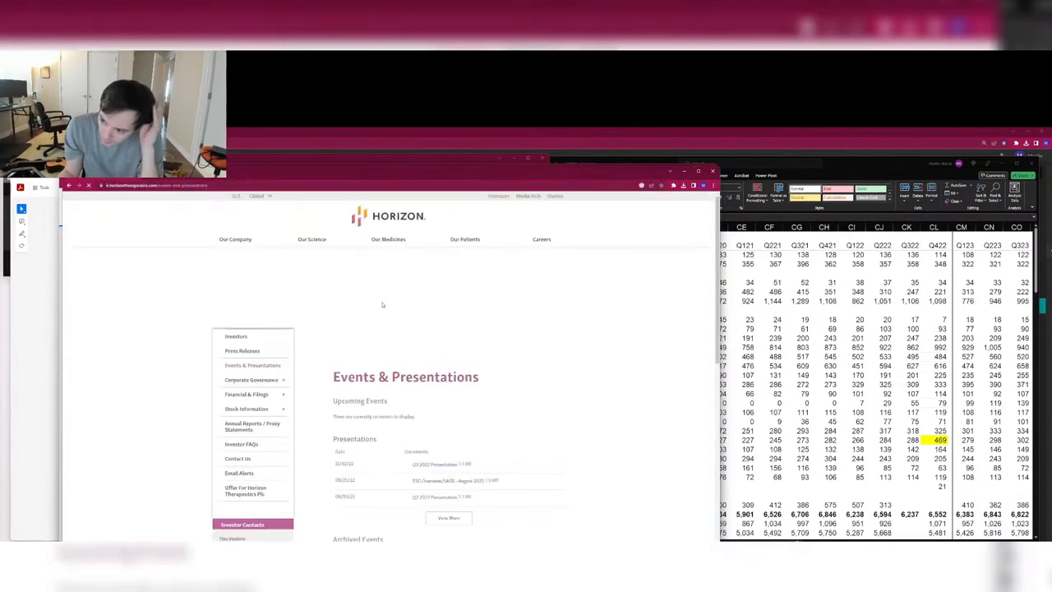
# Step: Open the Q3 2022 Earnings Release from the supporting materials of Horizon's third-quarter earnings call
pyautogui.scroll(-5, 540, 362)
pyautogui.scroll(-1, 540, 368)
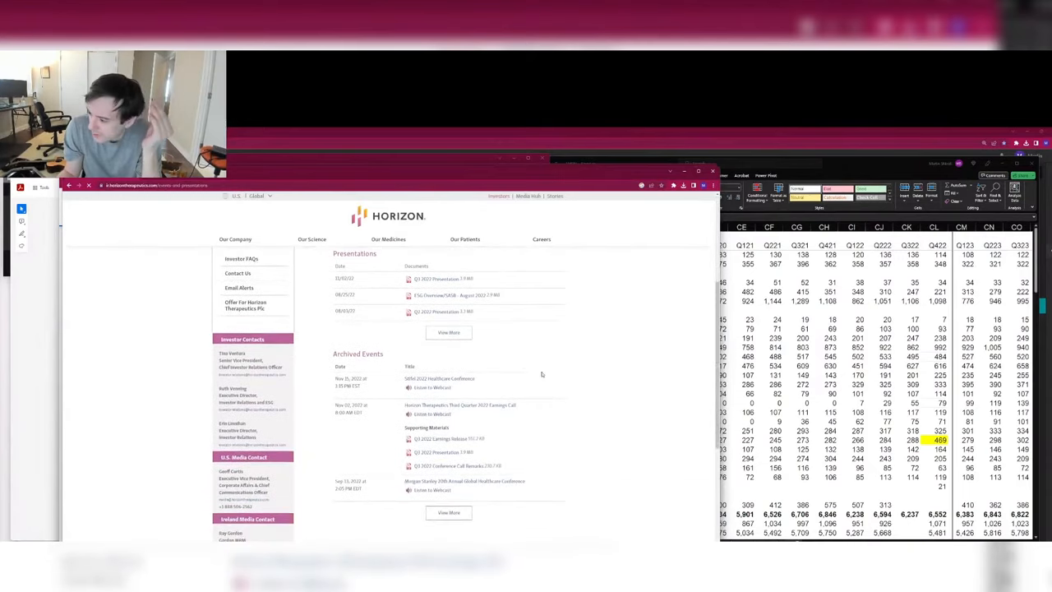
pyautogui.click(452, 439)
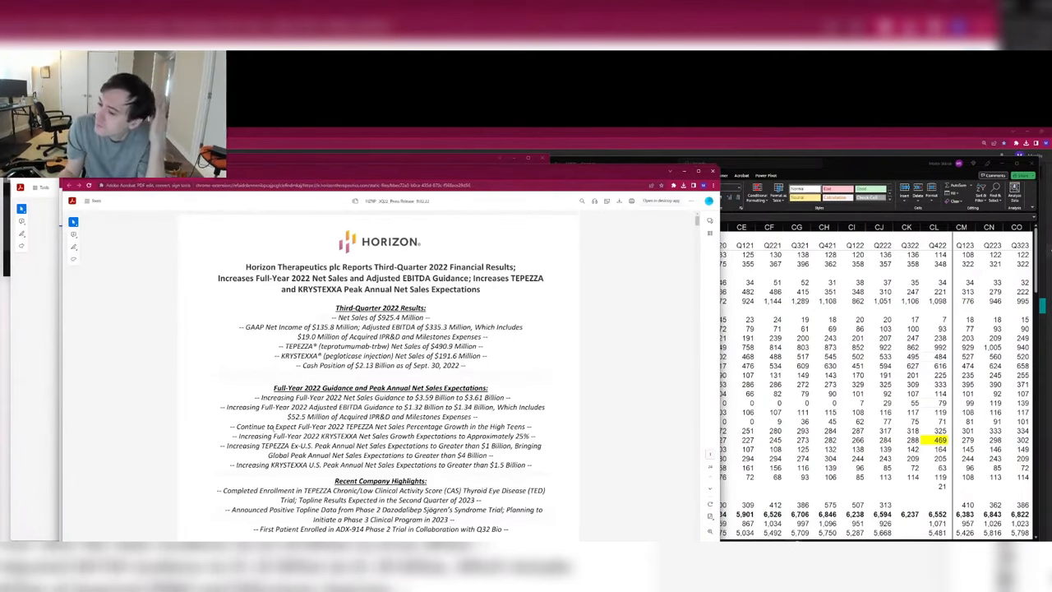
# Step: Examine Horizon's release for TEPEZZA peak sales guidance, third-quarter TEPEZZA net sales and the financial highlights table
pyautogui.moveTo(263, 446); pyautogui.dragTo(491, 456)
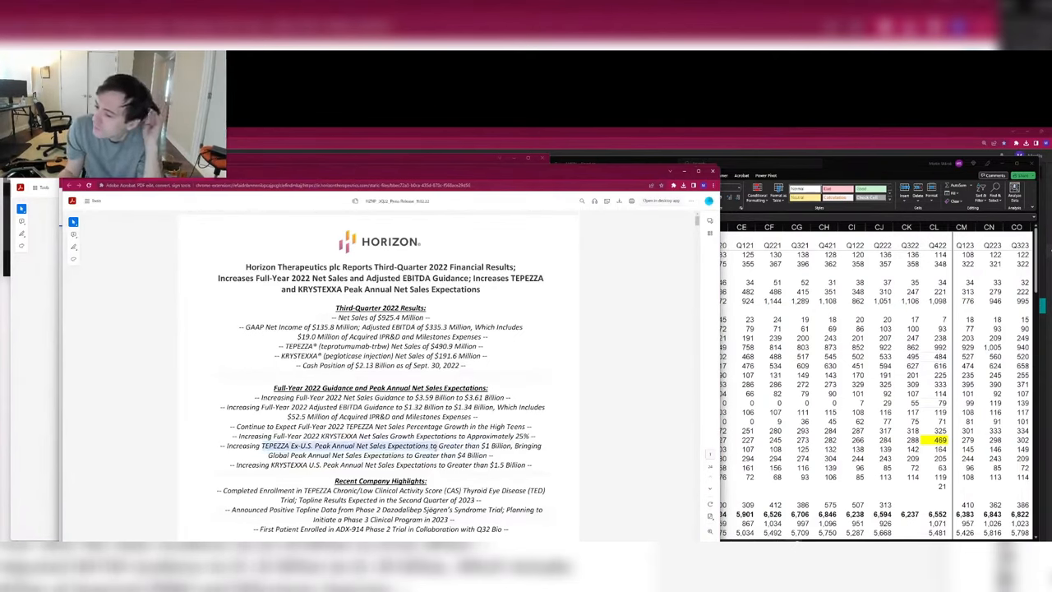
pyautogui.click(426, 451)
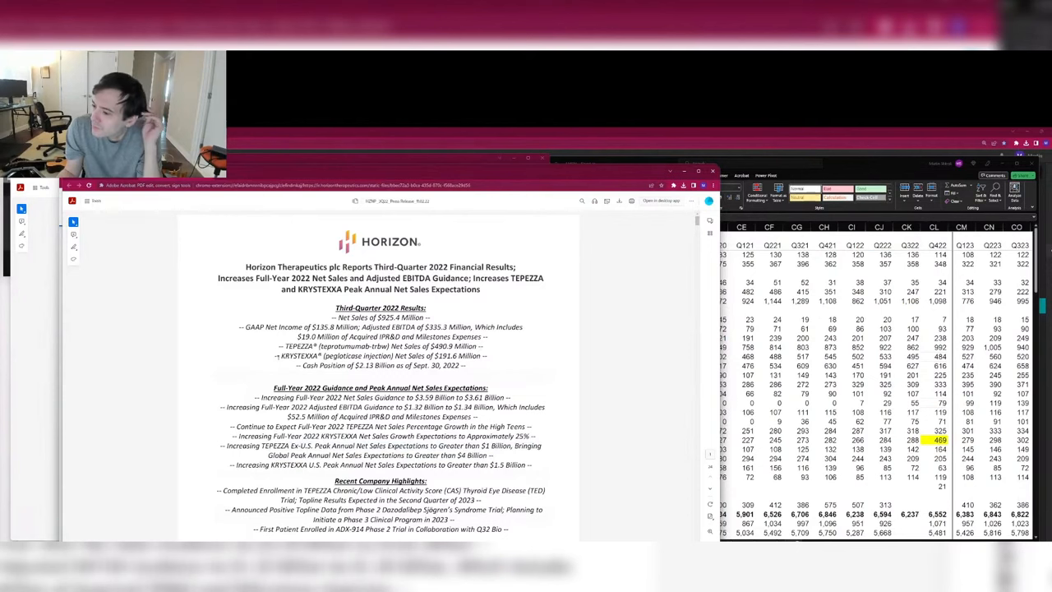
pyautogui.moveTo(283, 346); pyautogui.dragTo(482, 347)
pyautogui.click(482, 347)
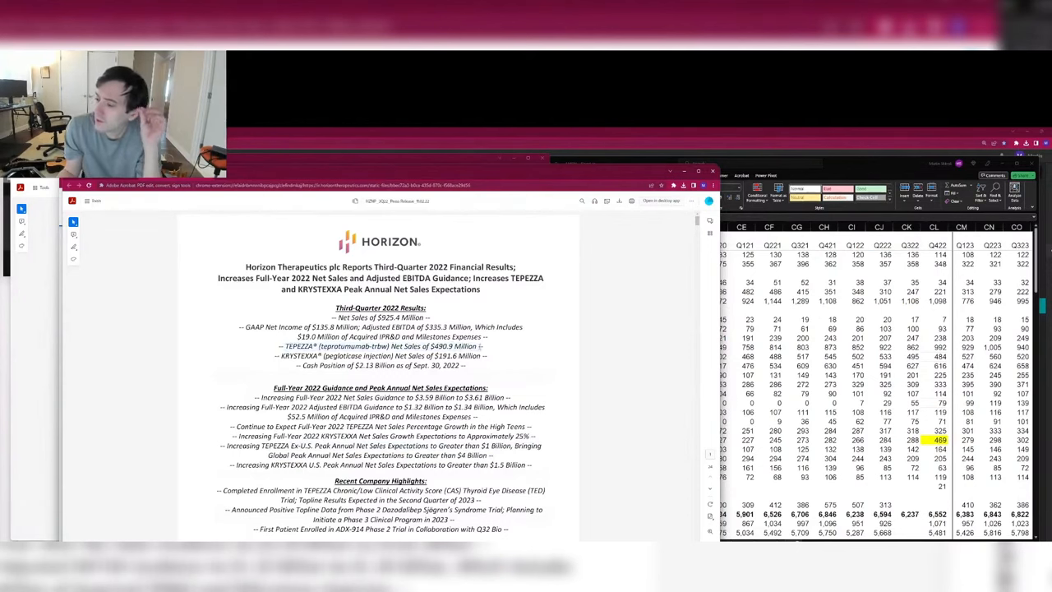
pyautogui.scroll(-3, 547, 530)
pyautogui.scroll(-3, 547, 530)
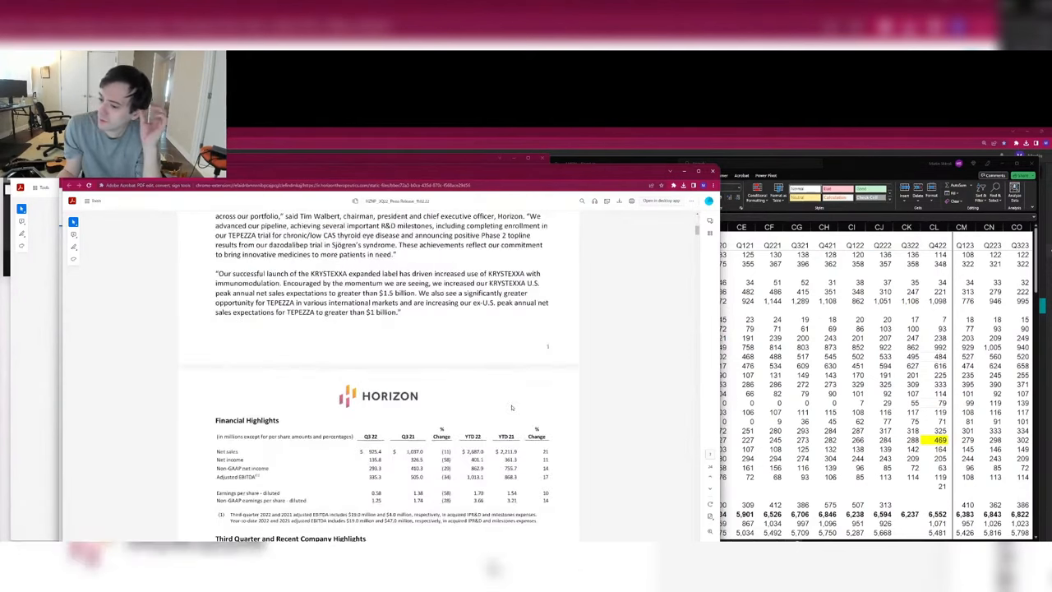
pyautogui.scroll(5, 512, 400)
pyautogui.scroll(1, 512, 400)
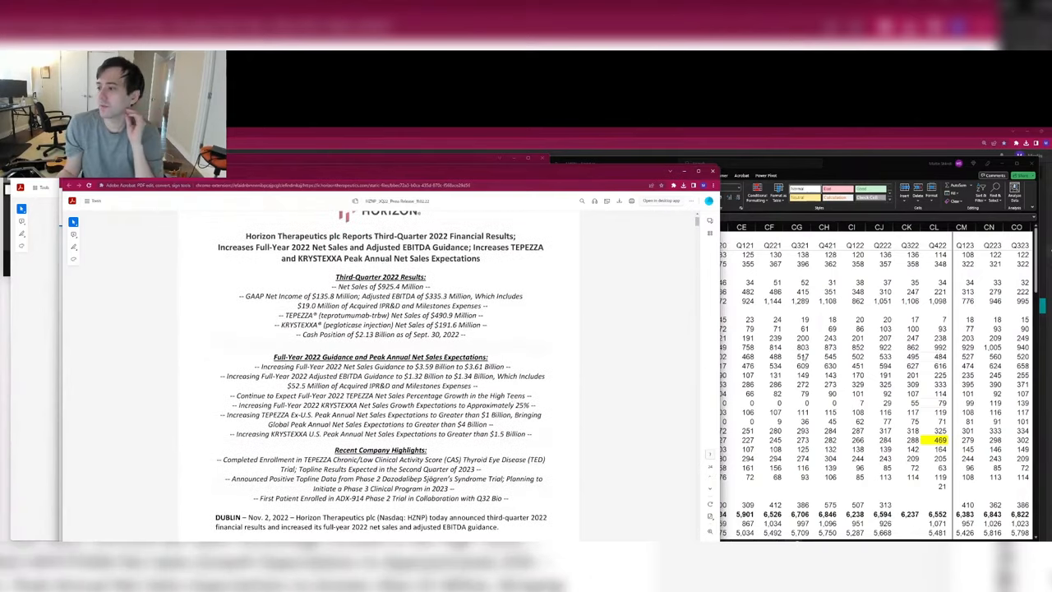
# Step: Insert a row between Enbrel and Kineret in the Amgen model and label it Tepezza
pyautogui.click(935, 384)
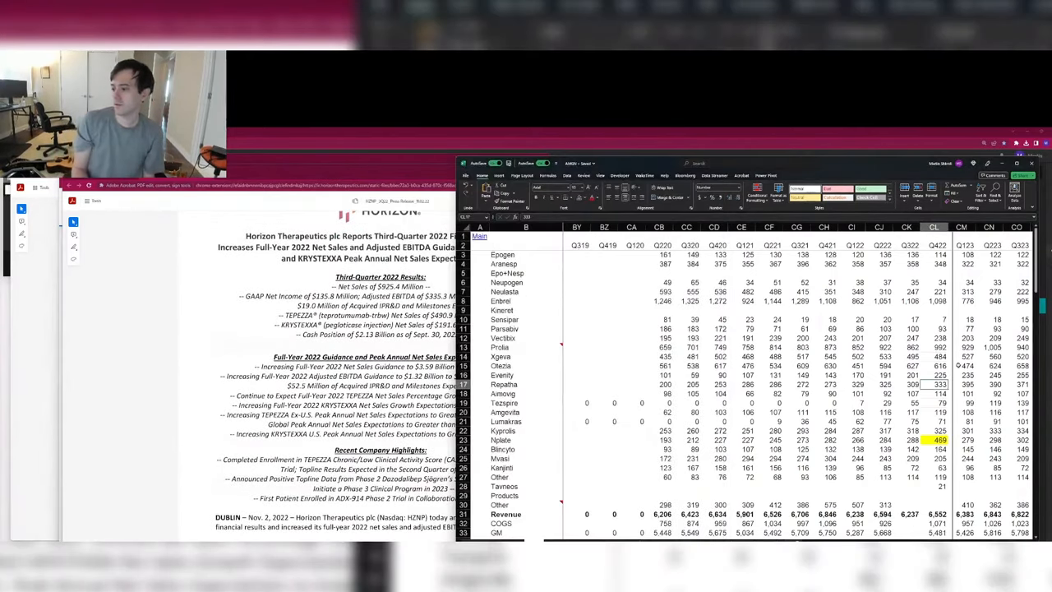
pyautogui.press('Up')
pyautogui.press('Up')
pyautogui.press('Up')
pyautogui.press('Up')
pyautogui.press('Up')
pyautogui.press('Up')
pyautogui.press('Up')
pyautogui.press('Up')
pyautogui.press('Up')
pyautogui.press('Down')
pyautogui.press('Down')
pyautogui.press('Up')
pyautogui.hotkey('shift', 'space')
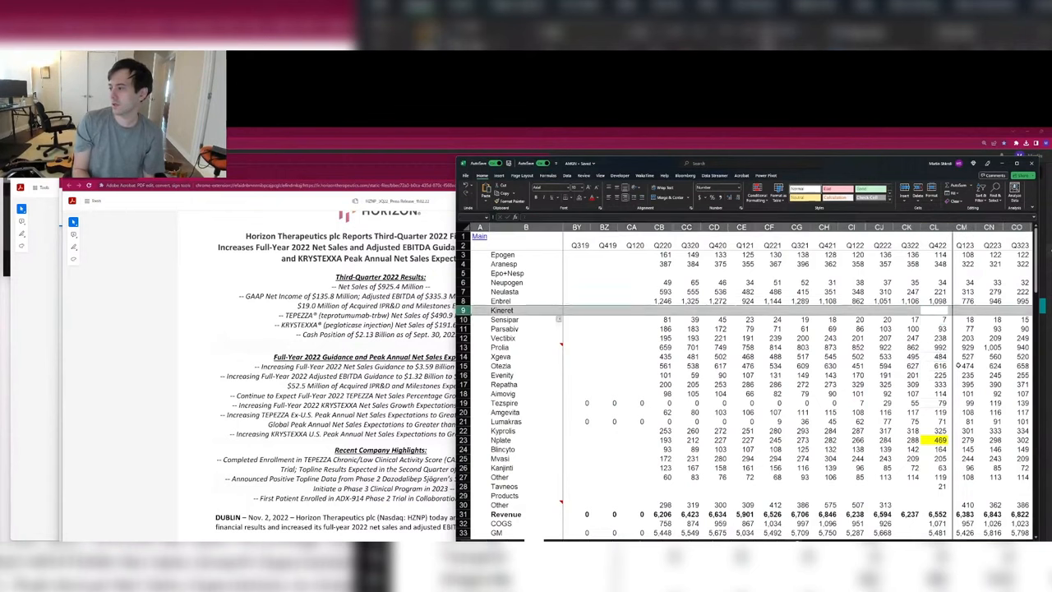
pyautogui.hotkey('ctrl', 'shift', '+')
pyautogui.hotkey('ctrl', 'Left')
pyautogui.press('Right')
pyautogui.write('Tepe')
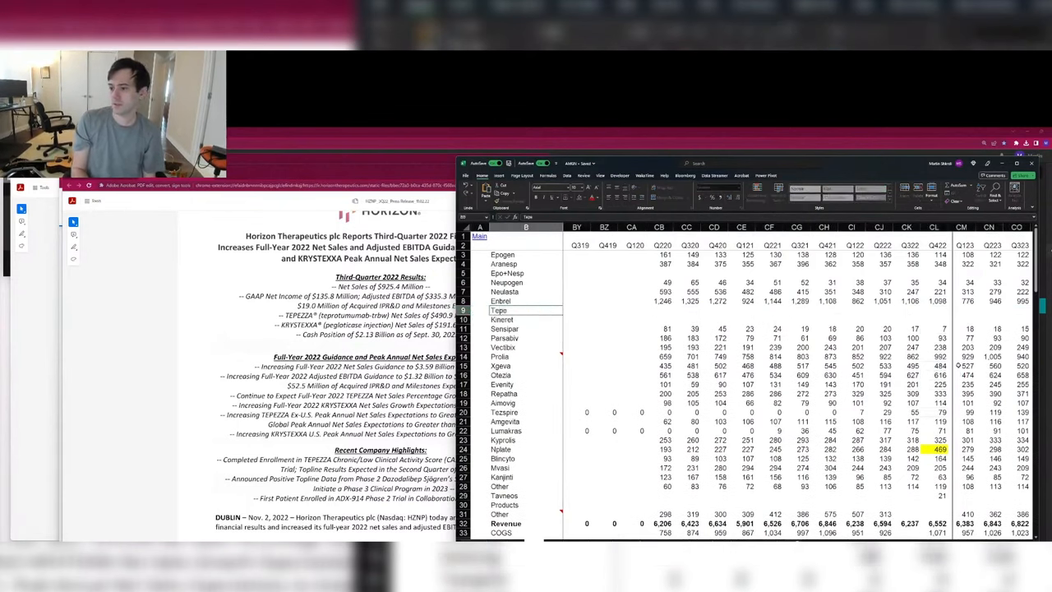
pyautogui.write('zza')
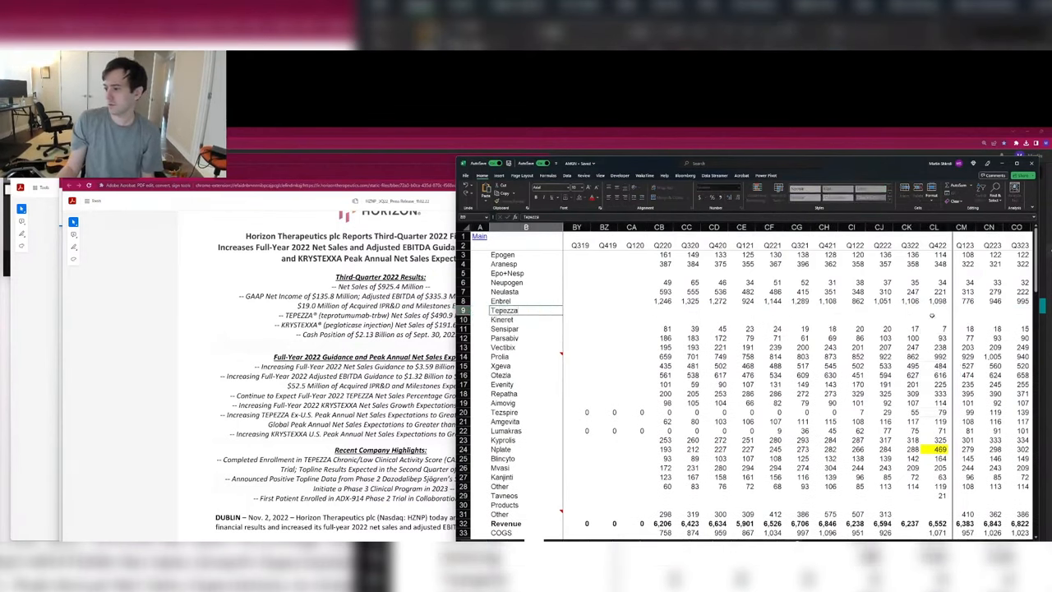
# Step: Enter 491 as Tepezza's Q422 sales and check the Q422 Revenue formula
pyautogui.click(930, 313)
pyautogui.write("'")
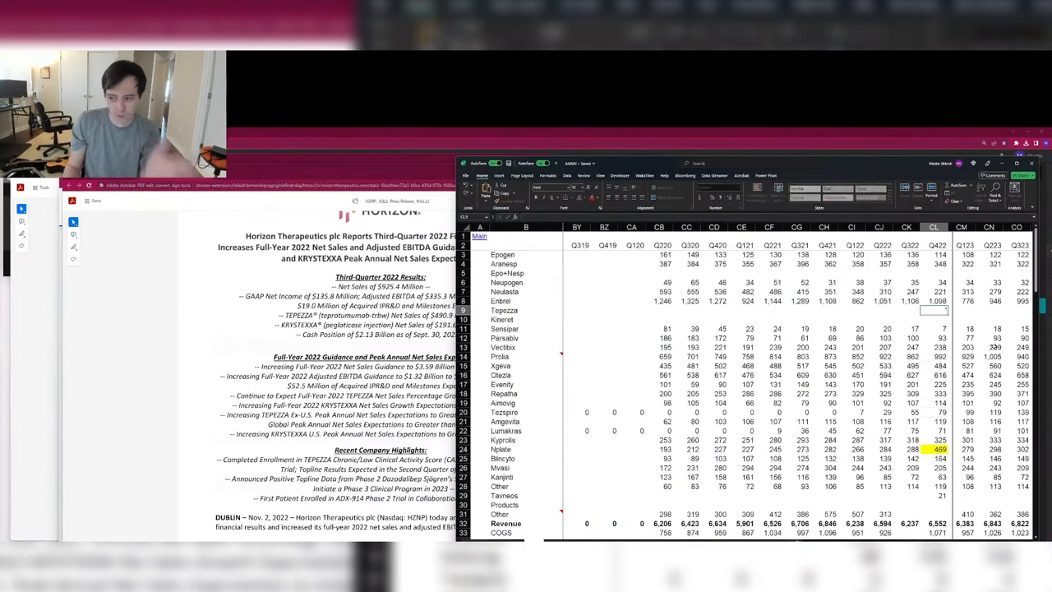
pyautogui.write('490.9')
pyautogui.press('Return')
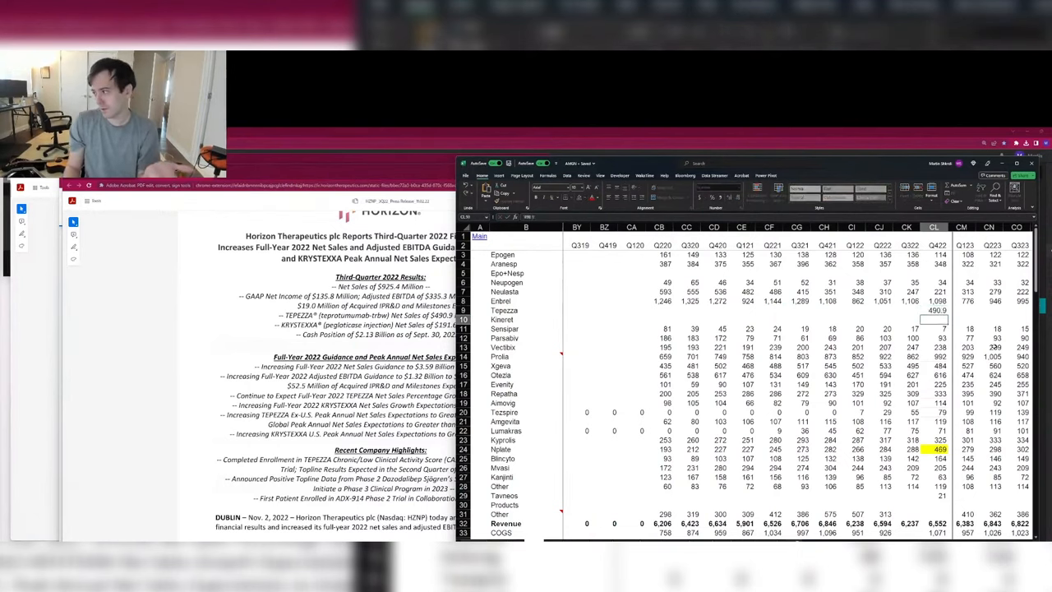
pyautogui.press('Up')
pyautogui.write('491')
pyautogui.press('Right')
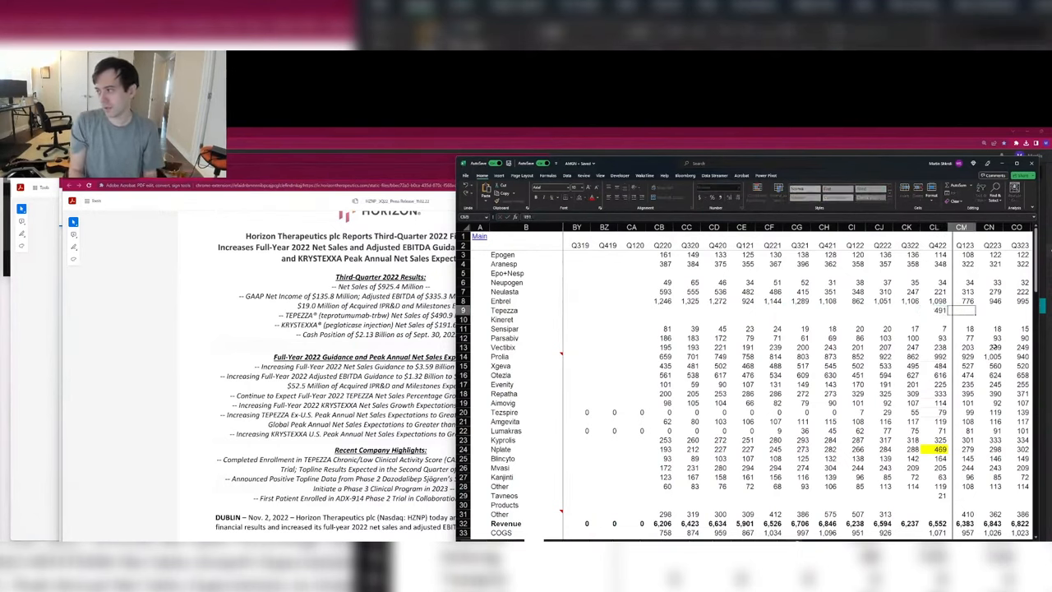
pyautogui.press('Left')
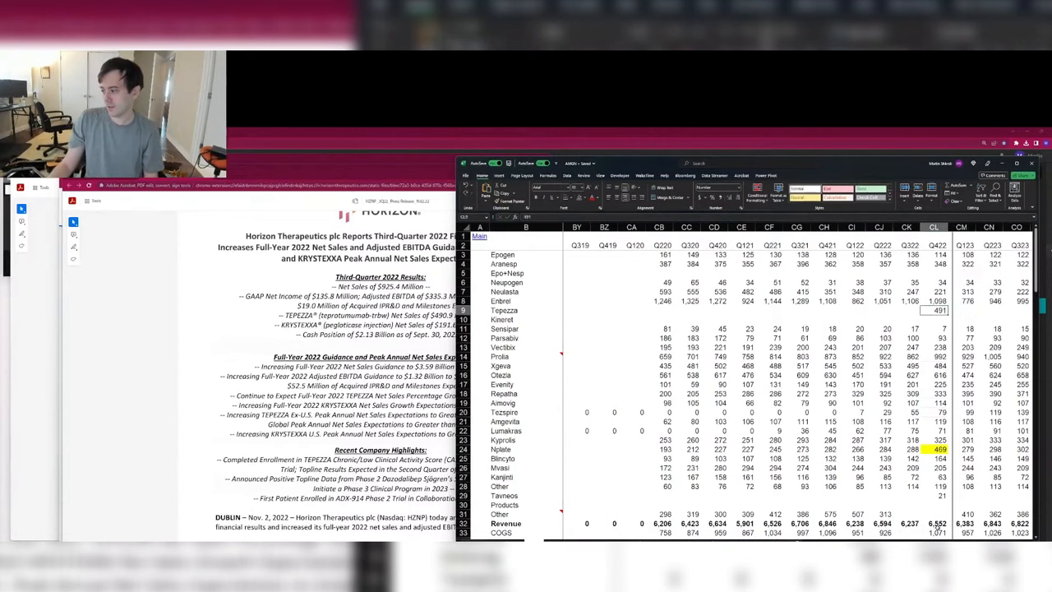
pyautogui.doubleClick(937, 526)
pyautogui.press('Tab')
pyautogui.click(942, 308)
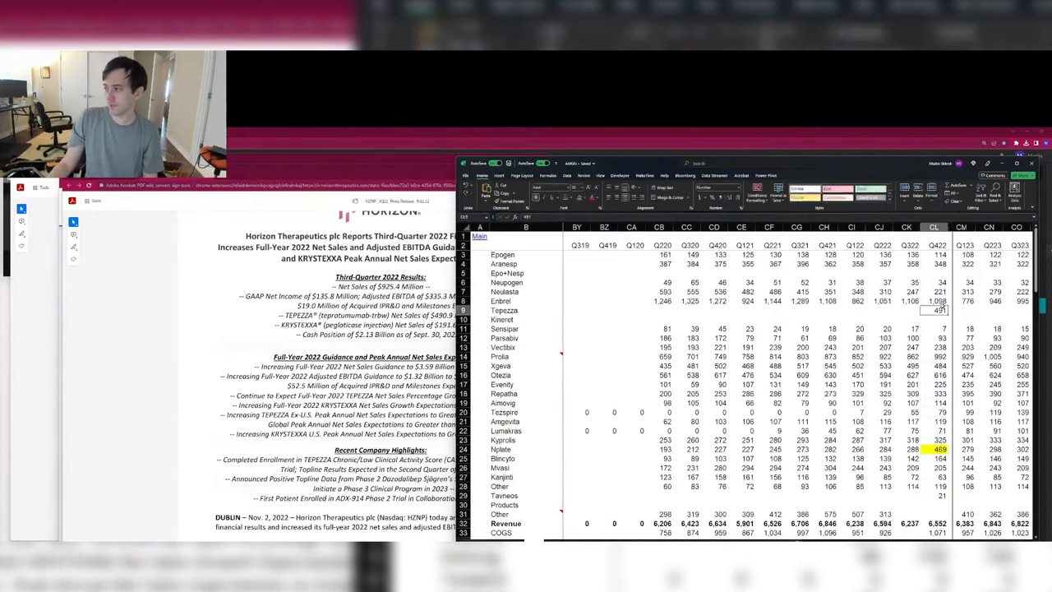
# Step: Find the Orphan Segment table in Horizon's release and enter 616 as Tepezza's Q421 sales
pyautogui.press('F2')
pyautogui.scroll(-20, 135, 296)
pyautogui.press('Left')
pyautogui.press('Left')
pyautogui.press('Left')
pyautogui.press('Left')
pyautogui.write('616')
pyautogui.press('Return')
# Step: Insert a row directly below Tepezza and label it Krystexxa
pyautogui.hotkey('shift', 'space')
pyautogui.hotkey('ctrl', '+')
pyautogui.hotkey('ctrl', 'Left')
pyautogui.press('Right')
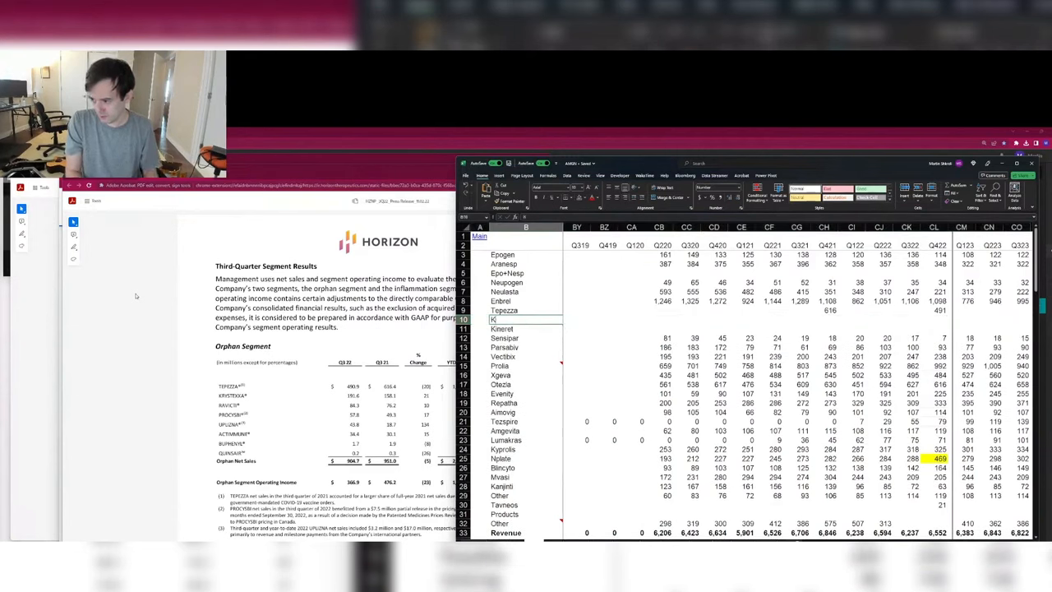
pyautogui.write('Krystexxa')
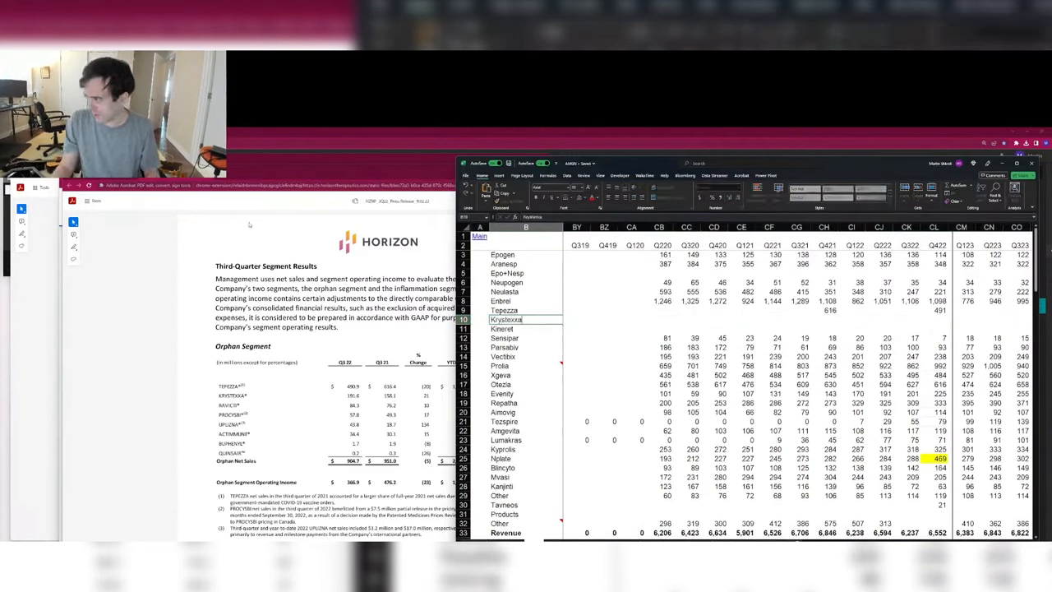
# Step: Enter Krystexxa sales of 192 for Q422 and 158 for Q421
pyautogui.click(939, 319)
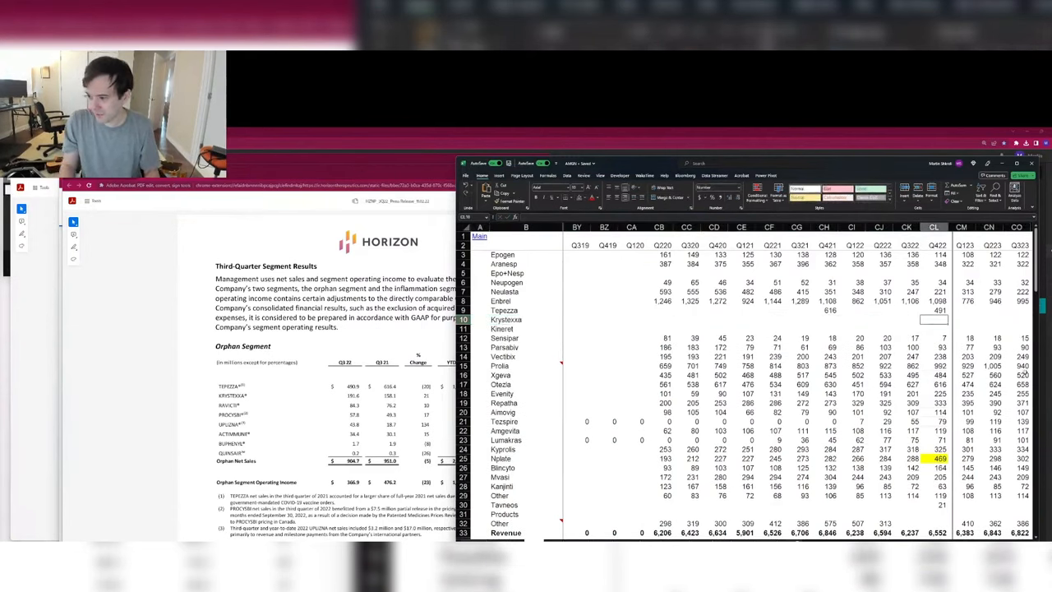
pyautogui.write('192')
pyautogui.press('Left')
pyautogui.press('Left')
pyautogui.press('Left')
pyautogui.press('Left')
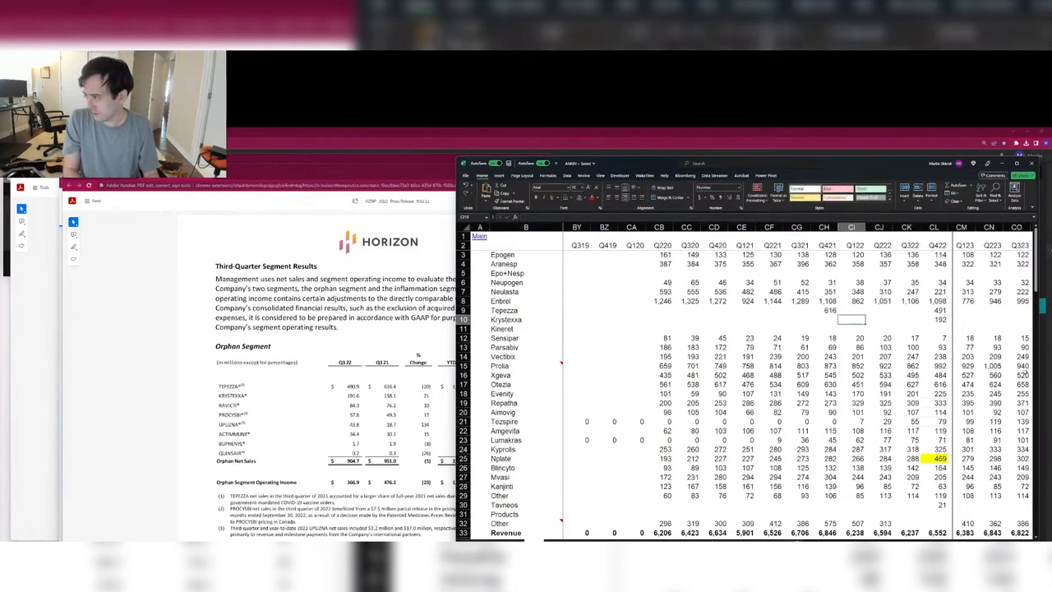
pyautogui.write('158')
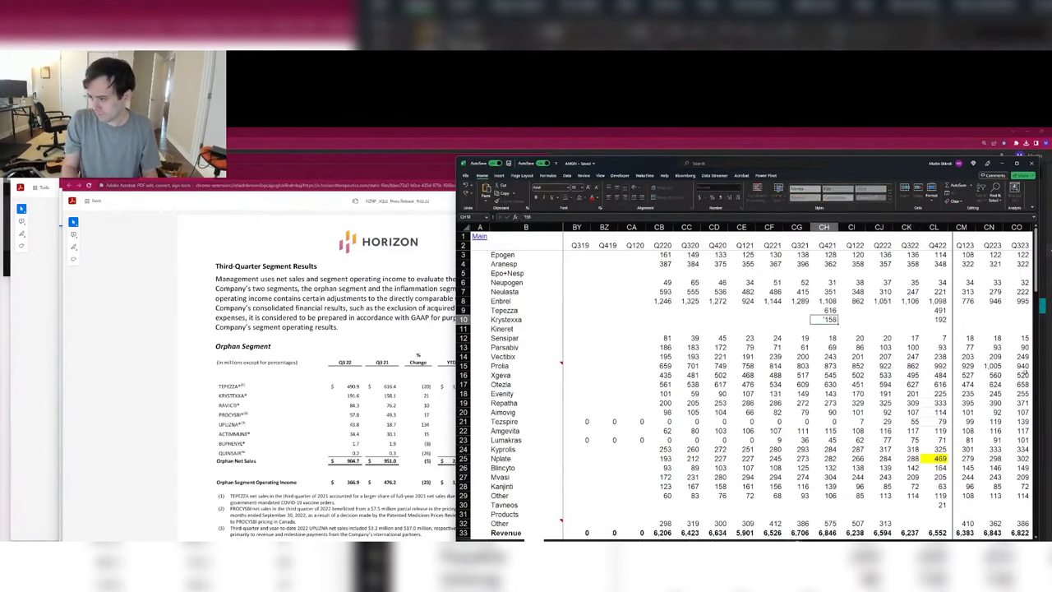
pyautogui.press('Return')
# Step: Insert a row directly below Krystexxa and label it Ravicti
pyautogui.press('Right')
pyautogui.press('Right')
pyautogui.press('Right')
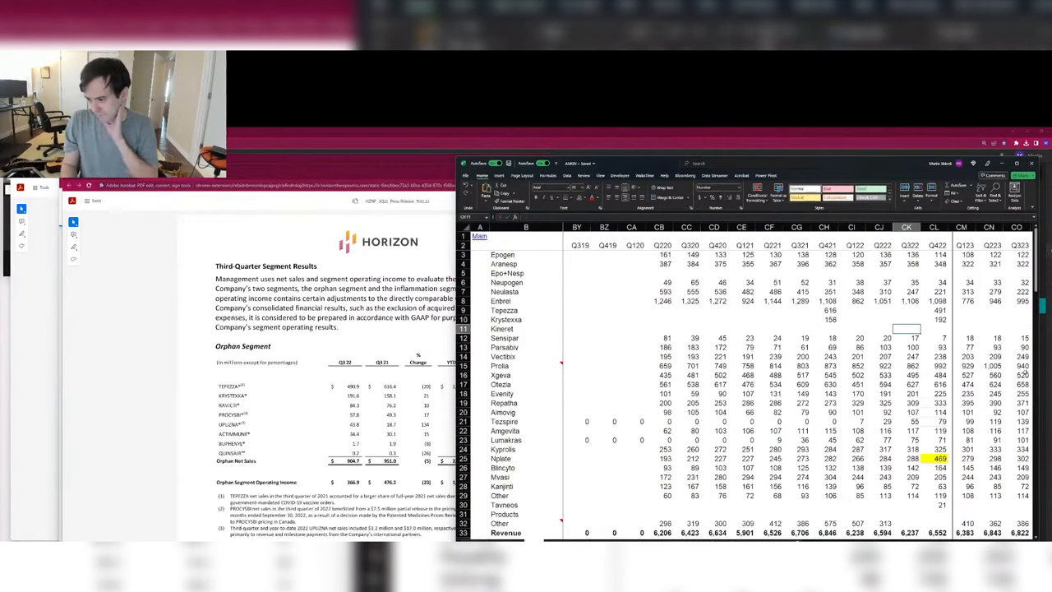
pyautogui.press('Right')
pyautogui.hotkey('shift', 'space')
pyautogui.hotkey('ctrl', 'shift', '+')
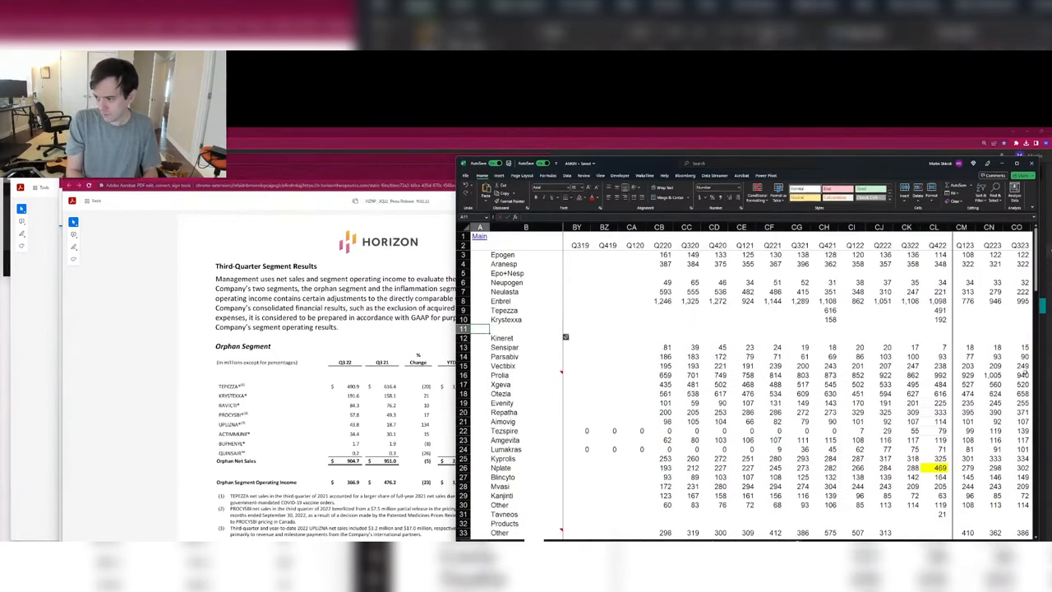
pyautogui.press('Home')
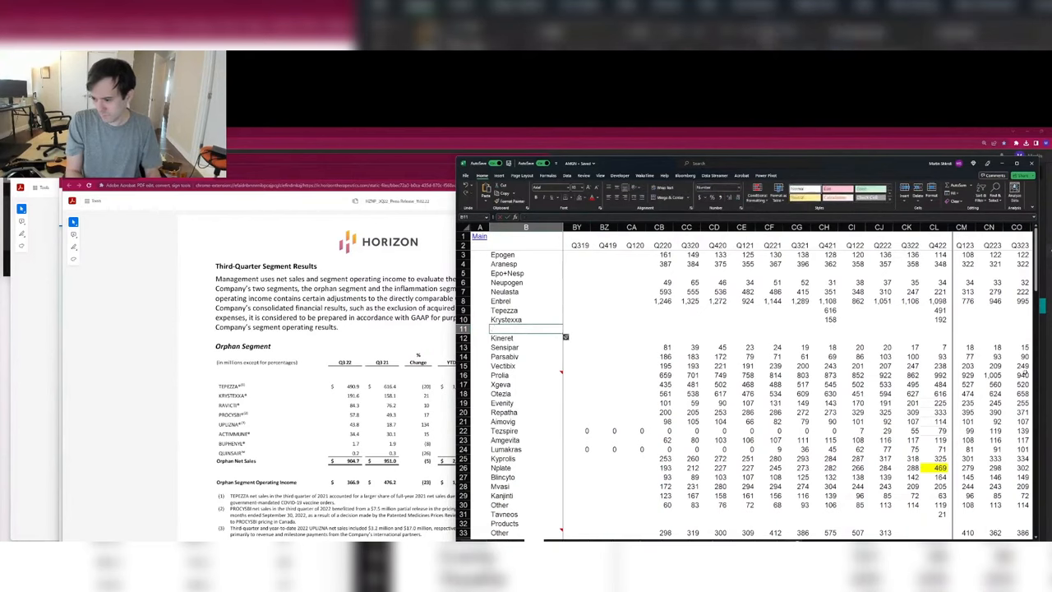
pyautogui.write('Rav')
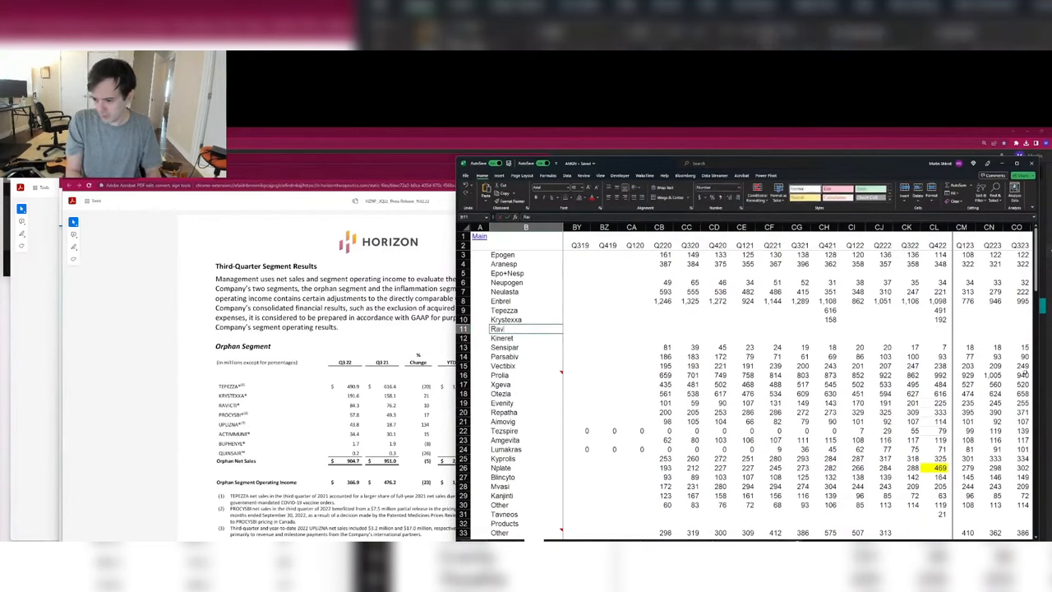
pyautogui.write('icti')
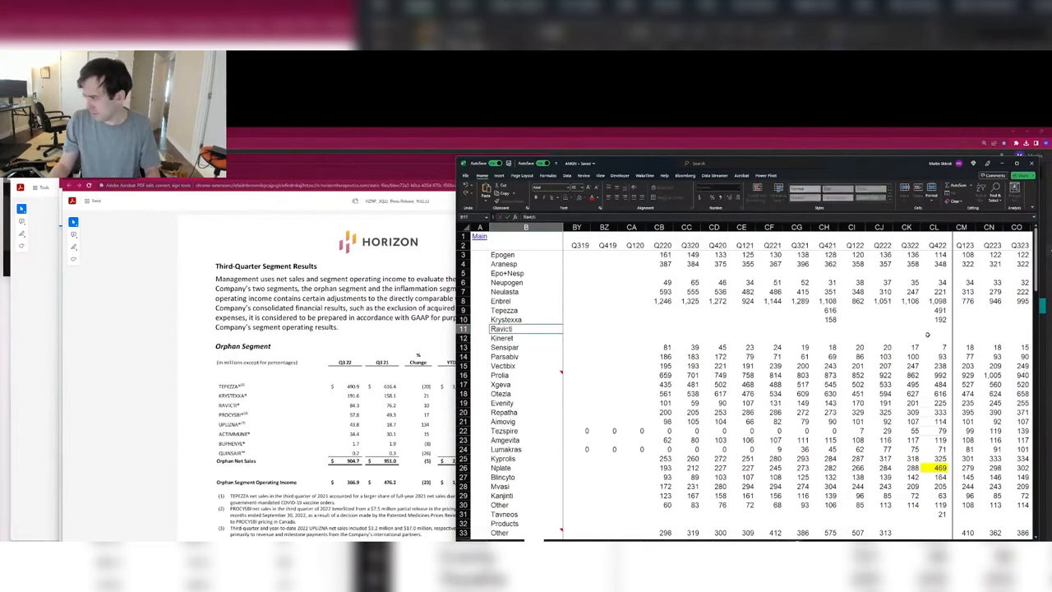
# Step: Enter Ravicti sales of 84 for Q422 and 76 for Q421
pyautogui.click(927, 335)
pyautogui.press('Up')
pyautogui.write('84')
pyautogui.press('Up')
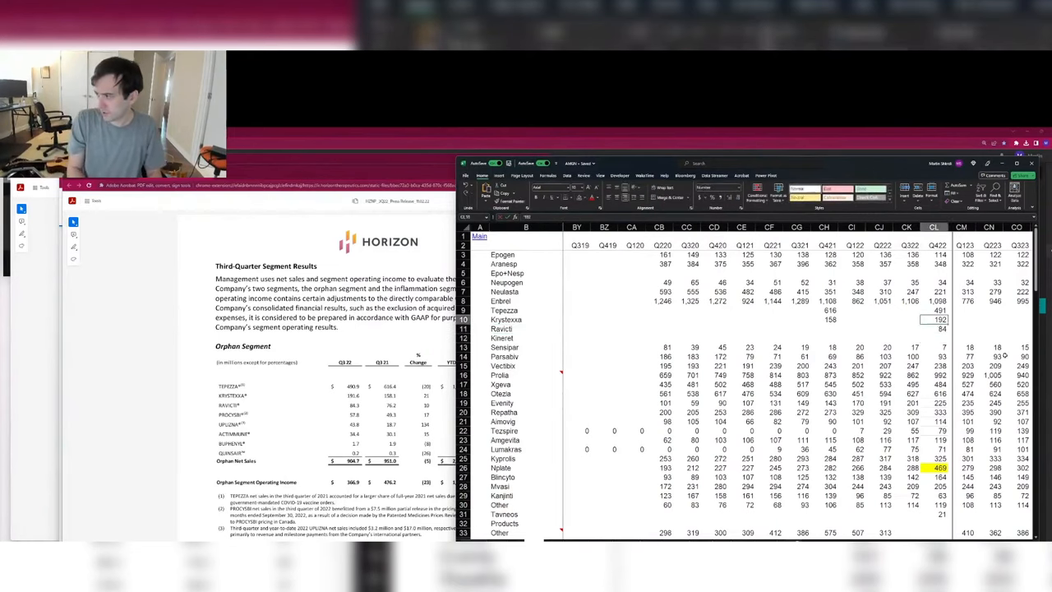
pyautogui.press('Up')
pyautogui.press('Down')
pyautogui.hotkey('ctrl', 'Left')
pyautogui.press('Up')
pyautogui.press('Down')
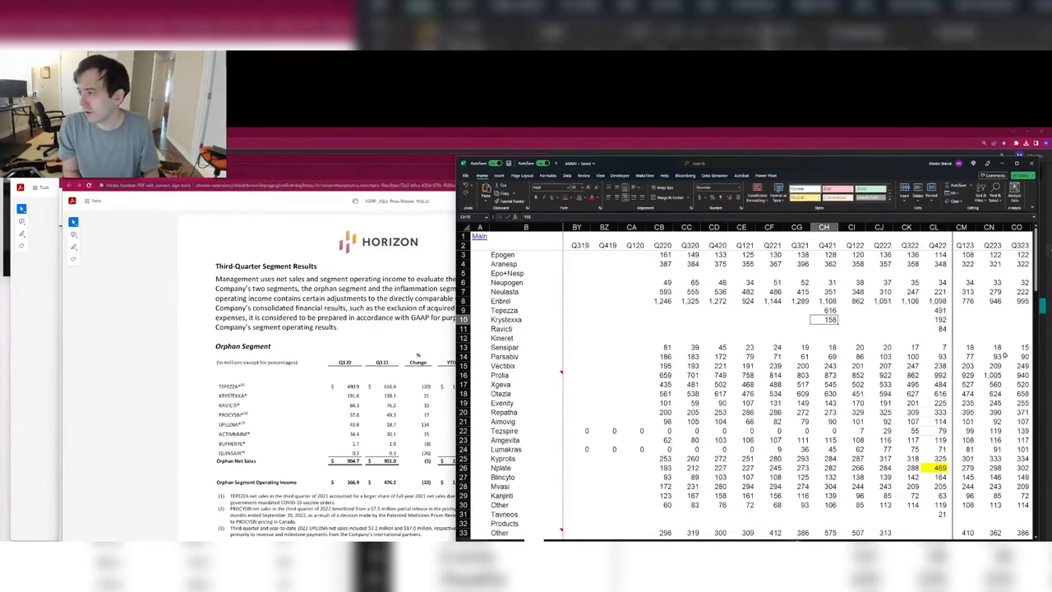
pyautogui.press('Down')
pyautogui.write('76')
pyautogui.press('Return')
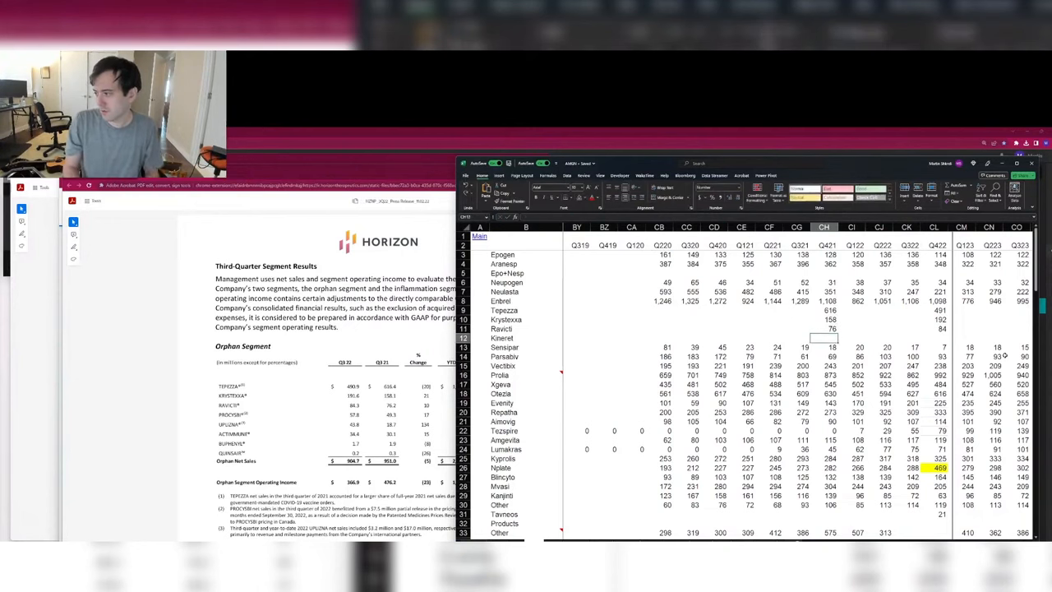
# Step: Insert a row directly below Ravicti and label it Procysbi
pyautogui.hotkey('shift', 'space')
pyautogui.hotkey('ctrl', 'shift', '+')
pyautogui.hotkey('ctrl', 'Left')
pyautogui.press('Right')
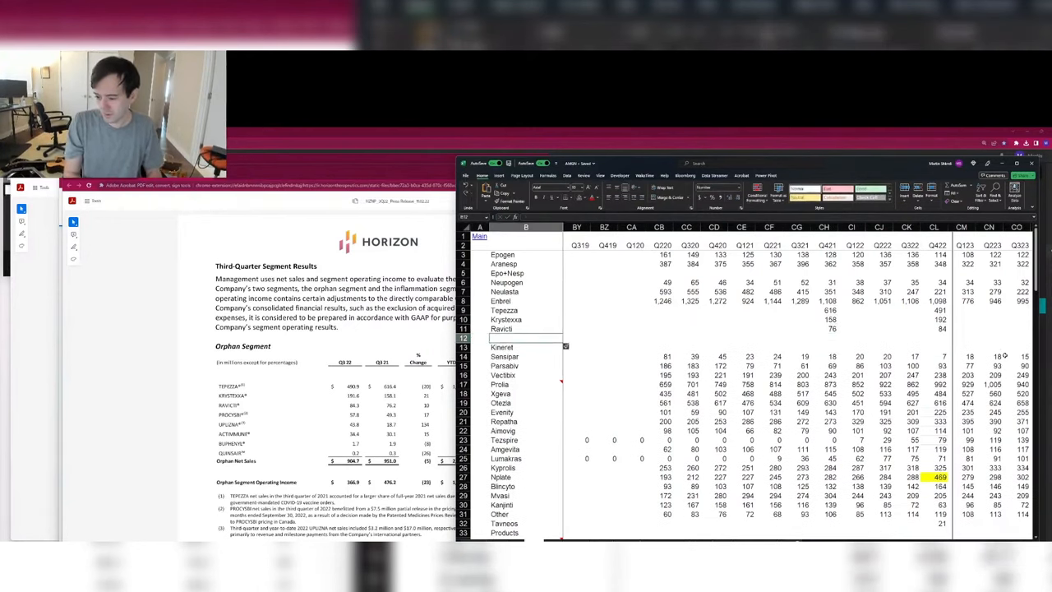
pyautogui.write('Procysbi')
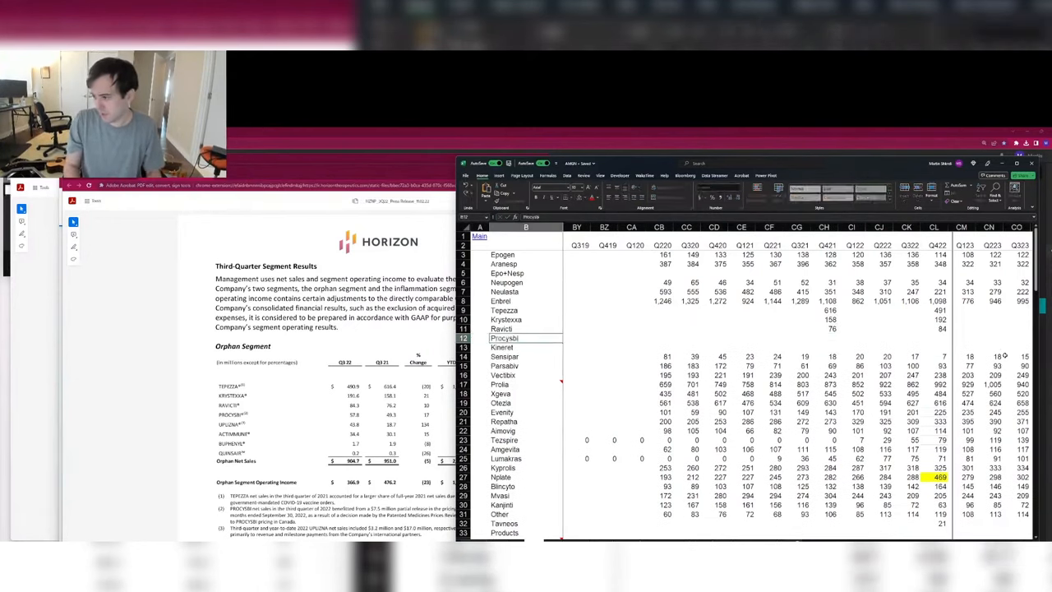
# Step: Enter Procysbi sales of 58 for Q422 and 49 for Q421
pyautogui.press('Up')
pyautogui.hotkey('ctrl', 'Right')
pyautogui.hotkey('ctrl', 'Right')
pyautogui.press('Down')
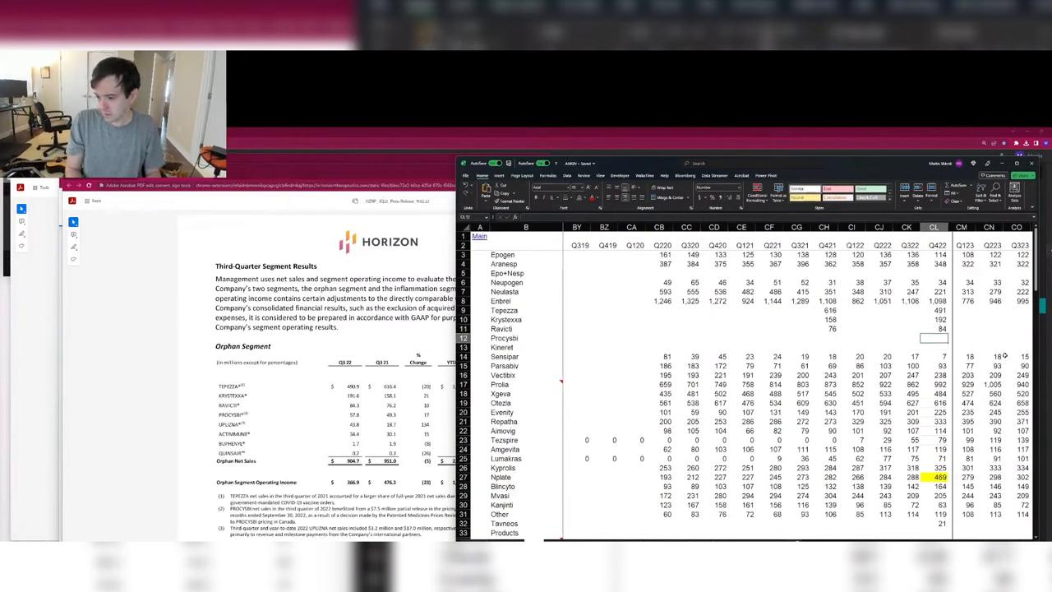
pyautogui.write('58')
pyautogui.press('Left')
pyautogui.press('Left')
pyautogui.press('Left')
pyautogui.press('Left')
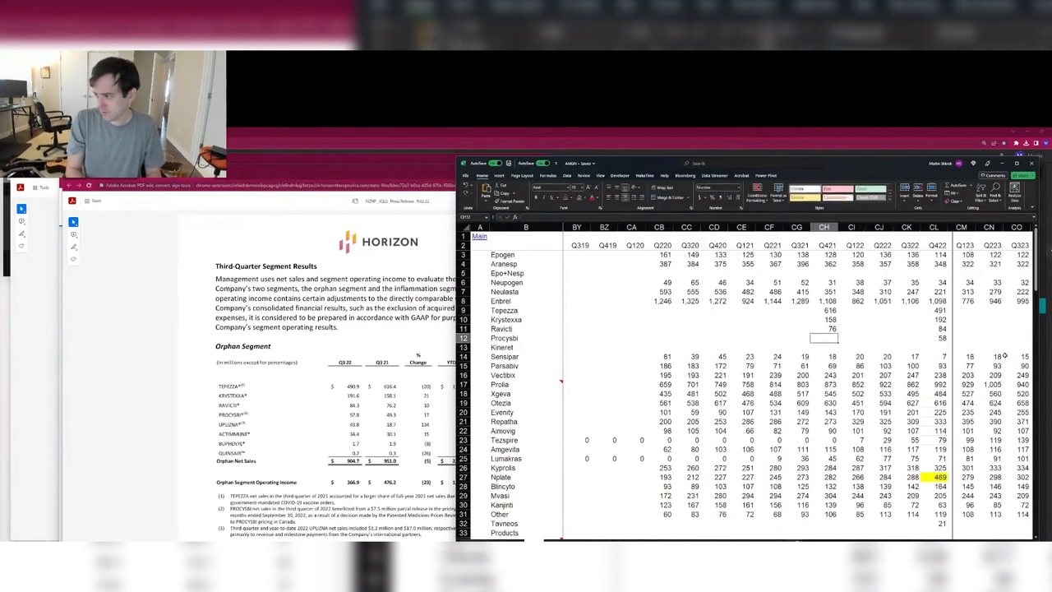
pyautogui.write('49')
pyautogui.press('Return')
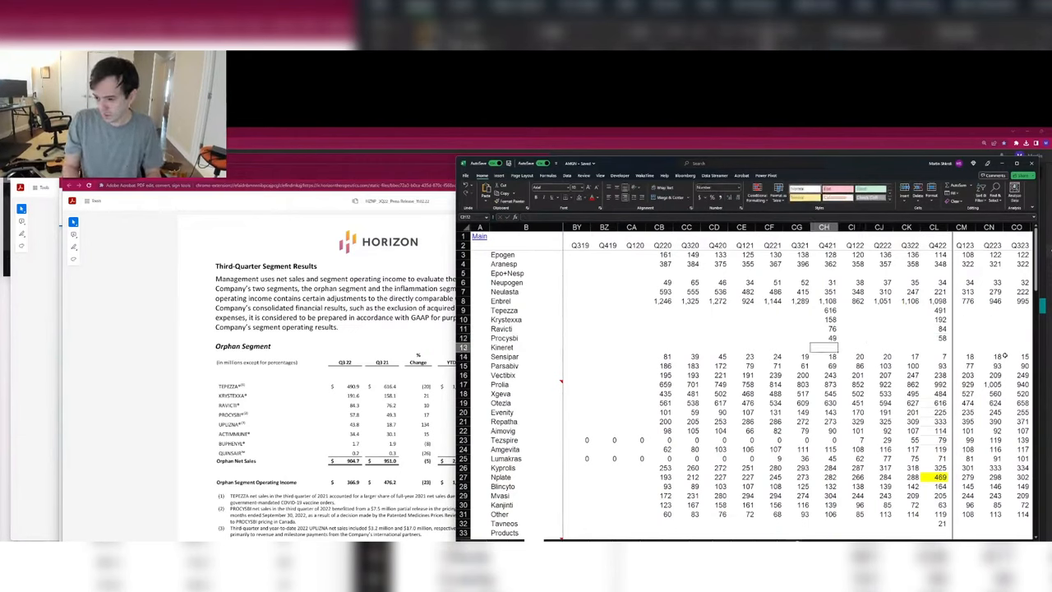
# Step: Insert another row between Procysbi and Kineret for the next Horizon product
pyautogui.hotkey('shift', 'space')
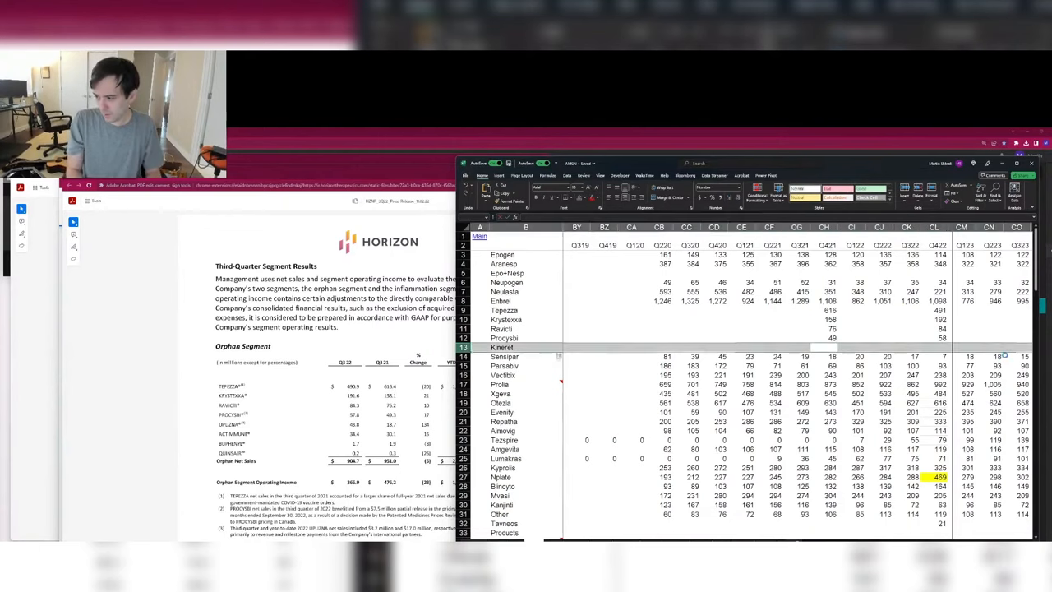
# Step: Insert a row above Kineret in the product list and label it Uplizna
pyautogui.hotkey('ctrl', 'shift', '=')
pyautogui.press('Home')
pyautogui.write('Uplizna')
pyautogui.press('Return')
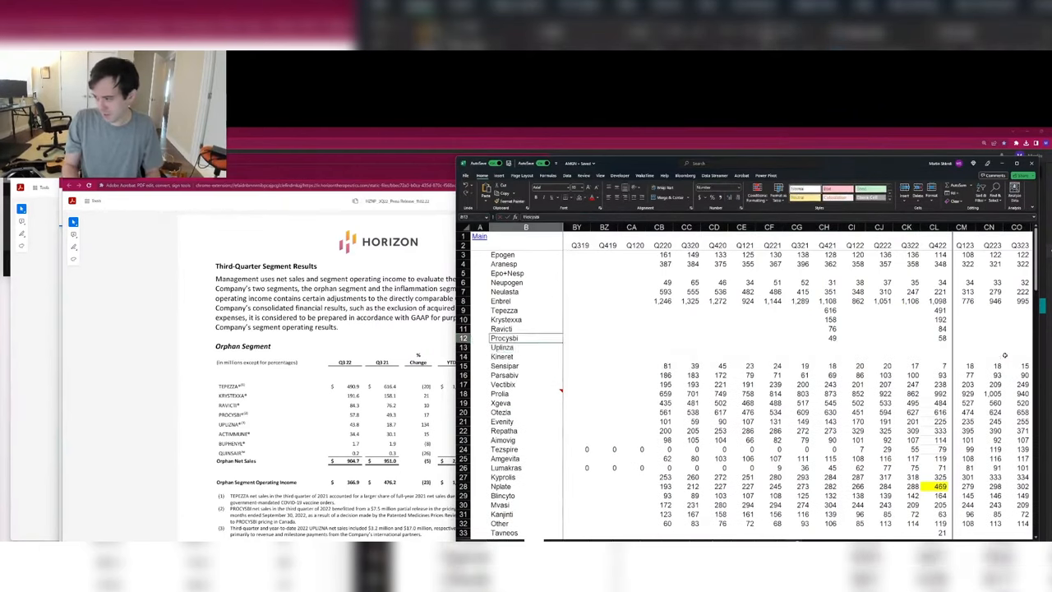
# Step: Enter Uplizna's net sales as 44 for Q422 and 19 for Q421
pyautogui.write('4')
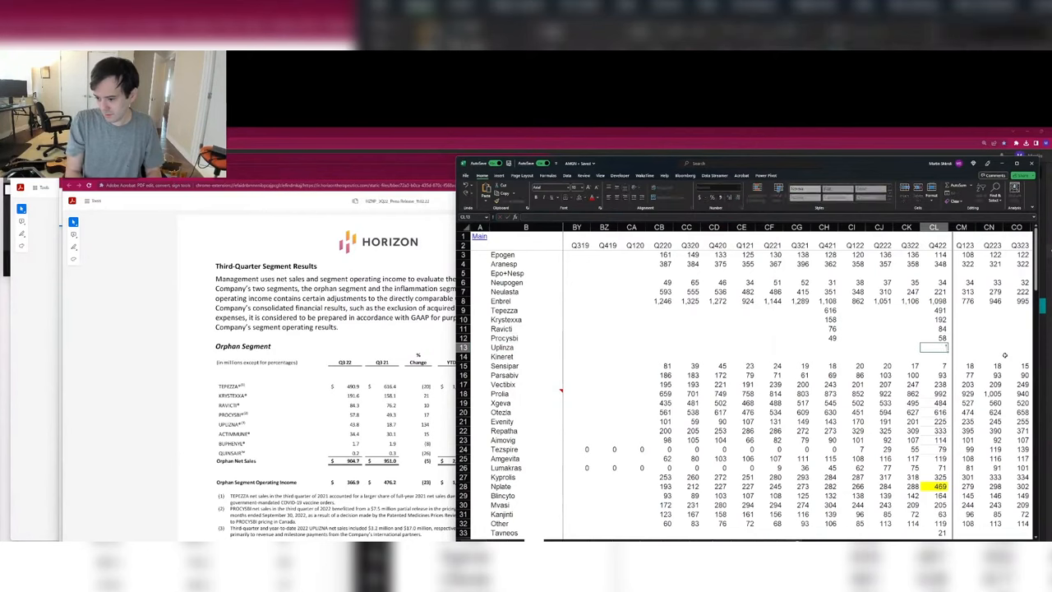
pyautogui.write('4')
pyautogui.press('Left')
pyautogui.press('Left')
pyautogui.press('Left')
pyautogui.press('Left')
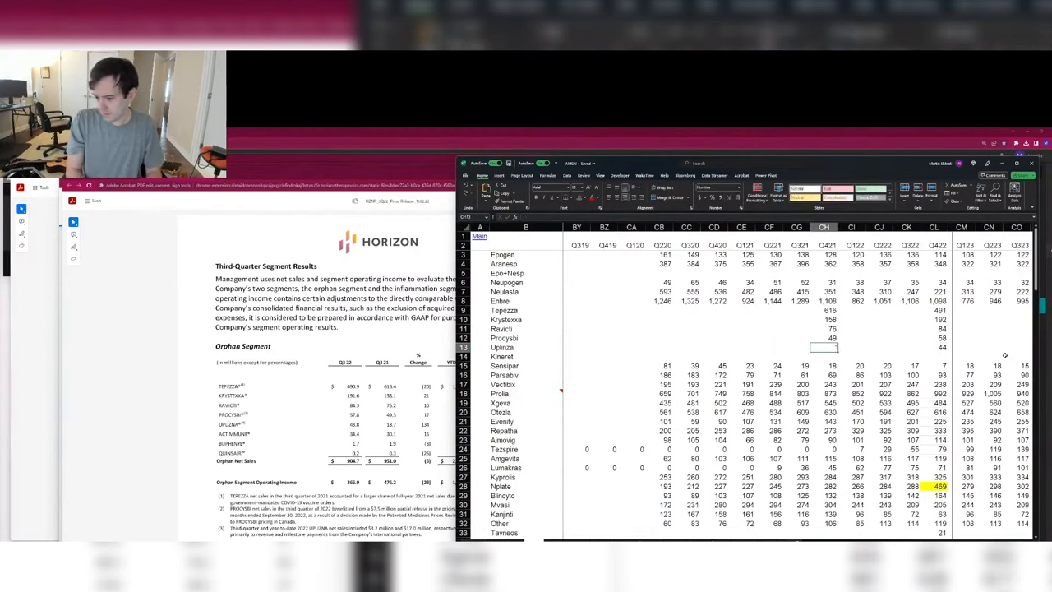
# Step: Insert another row above Kineret and label it Actimmune
pyautogui.press('Down')
pyautogui.hotkey('shift', 'space')
pyautogui.hotkey('ctrl', 'shift', '+')
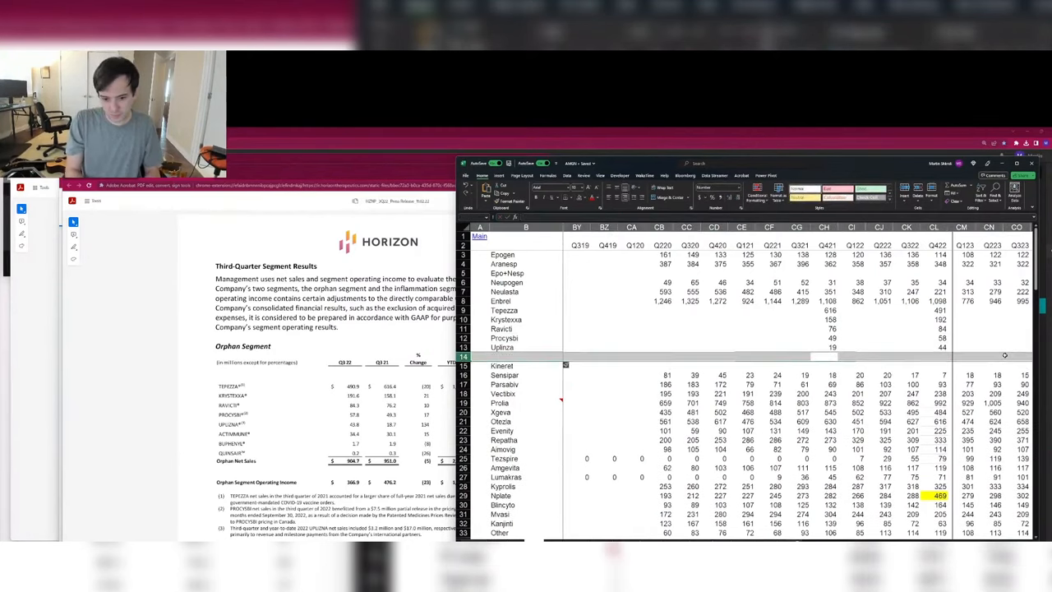
pyautogui.hotkey('ctrl', 'Left')
pyautogui.press('Right')
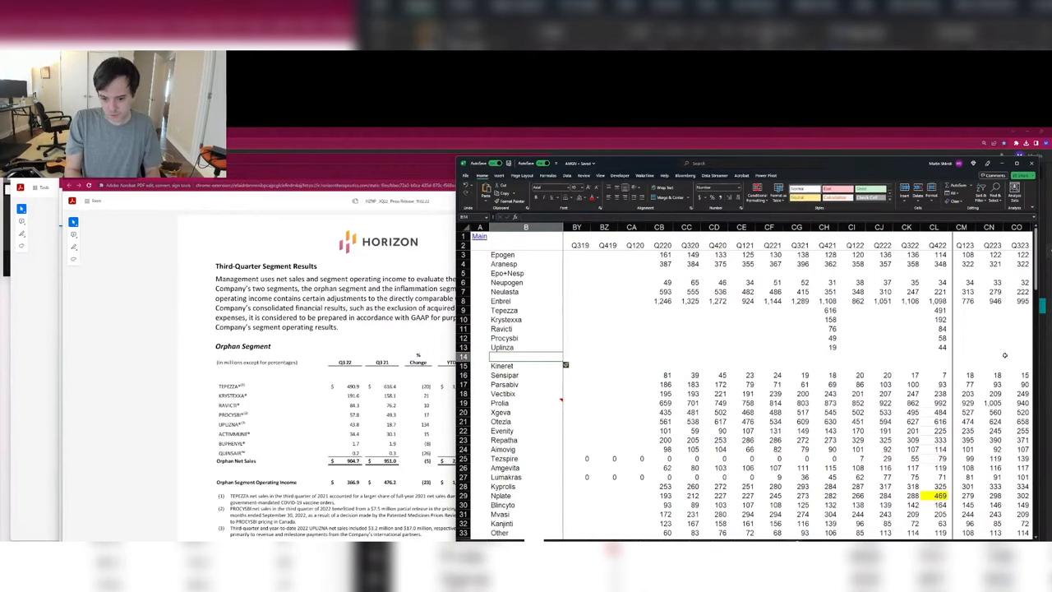
pyautogui.write('Actimmune')
# Step: Enter Actimmune's net sales as 34 for Q422 and 30 for Q421
pyautogui.press('Up')
pyautogui.hotkey('ctrl', 'Right')
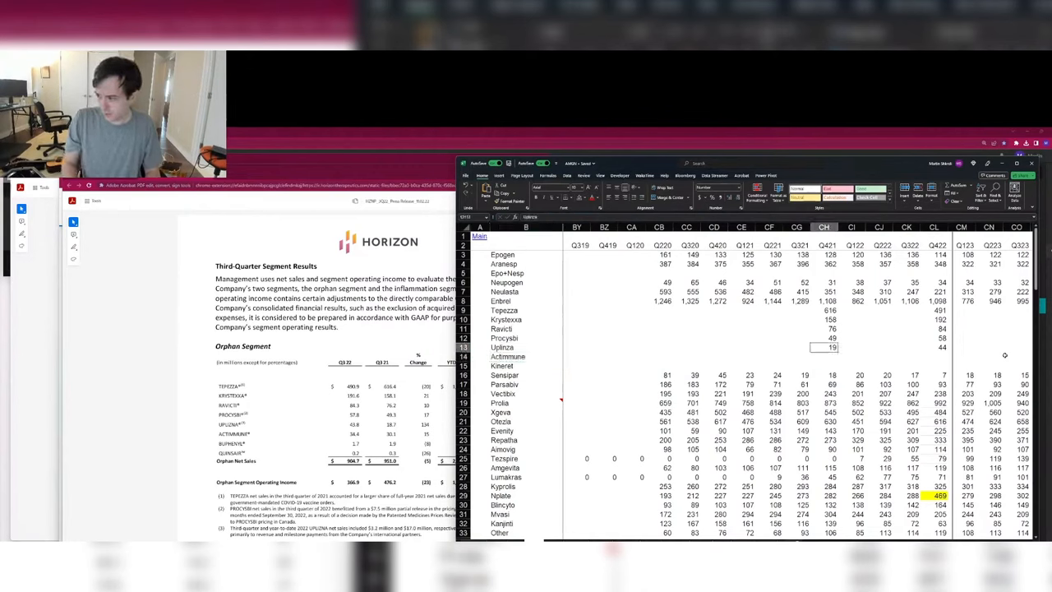
pyautogui.hotkey('ctrl', 'Right')
pyautogui.press('Down')
pyautogui.write('34')
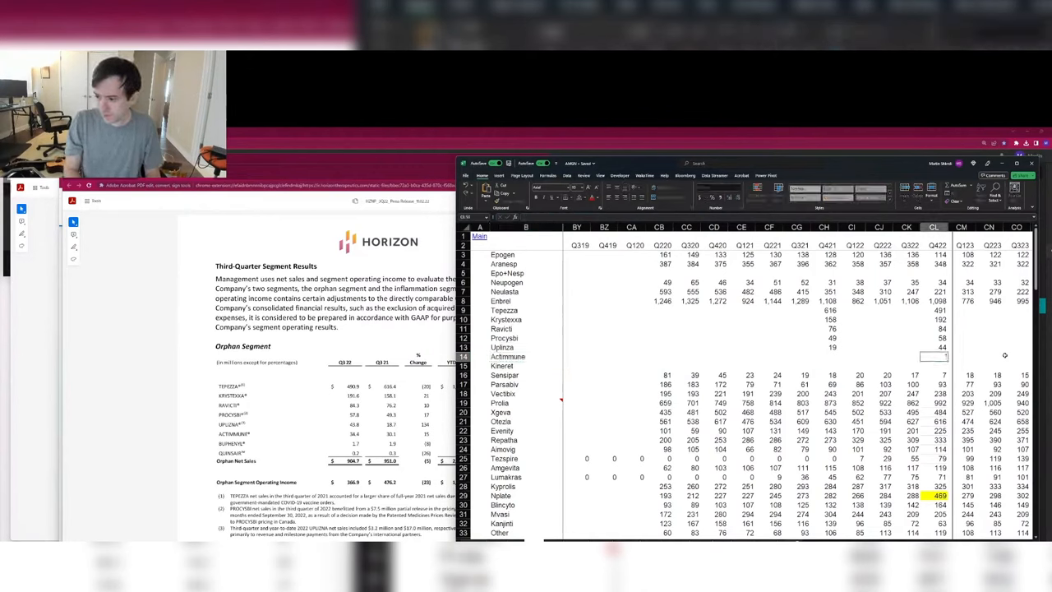
pyautogui.press('Left')
pyautogui.press('Left')
pyautogui.press('Left')
pyautogui.press('Left')
pyautogui.press('F2')
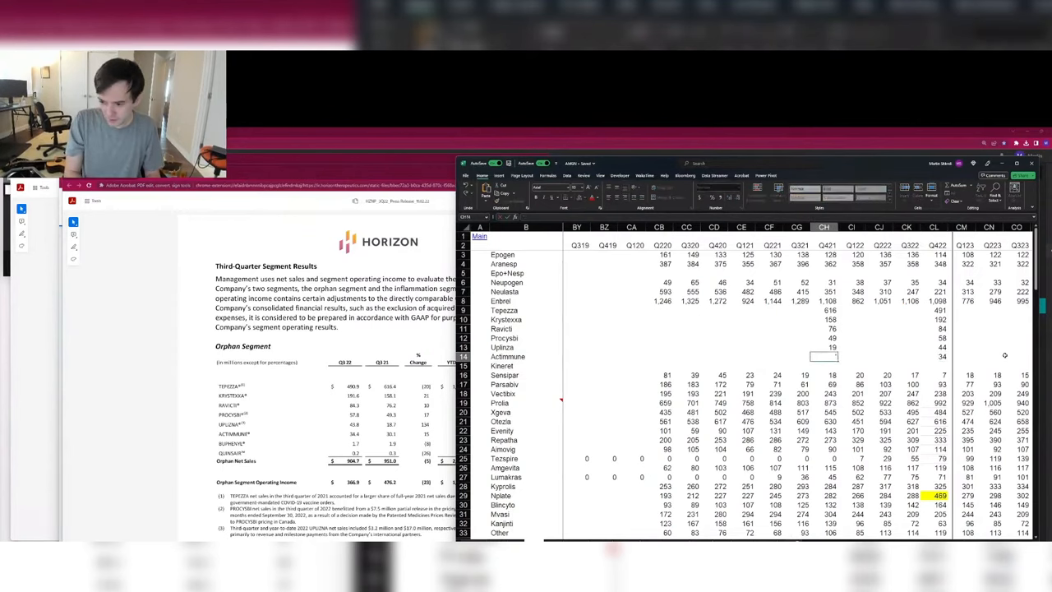
pyautogui.write('30')
pyautogui.press('Tab')
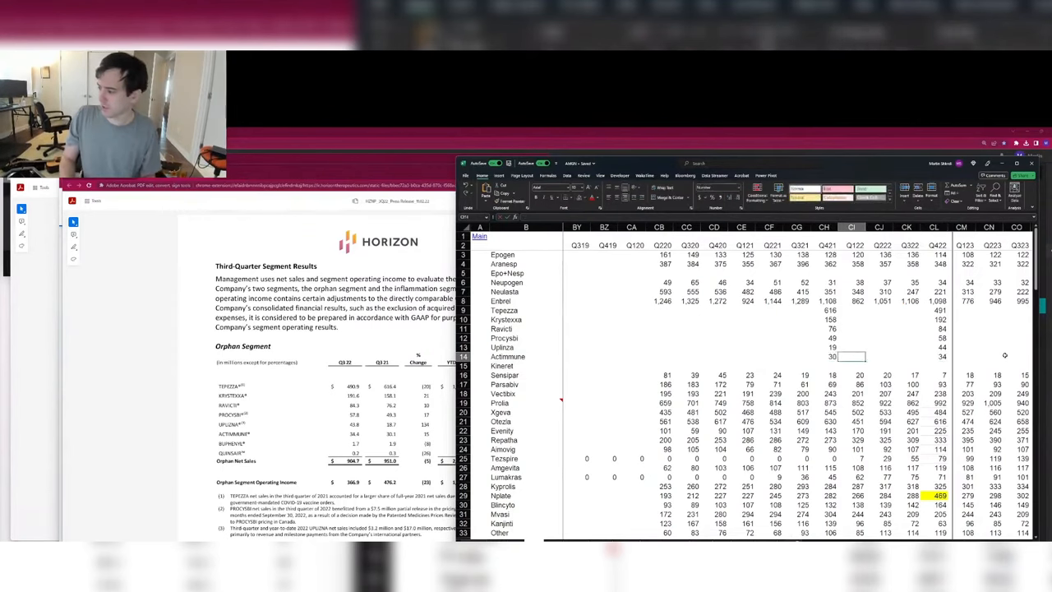
pyautogui.hotkey('ctrl', 'Right')
pyautogui.press('Up')
pyautogui.press('Up')
pyautogui.press('Up')
pyautogui.press('Up')
pyautogui.press('Up')
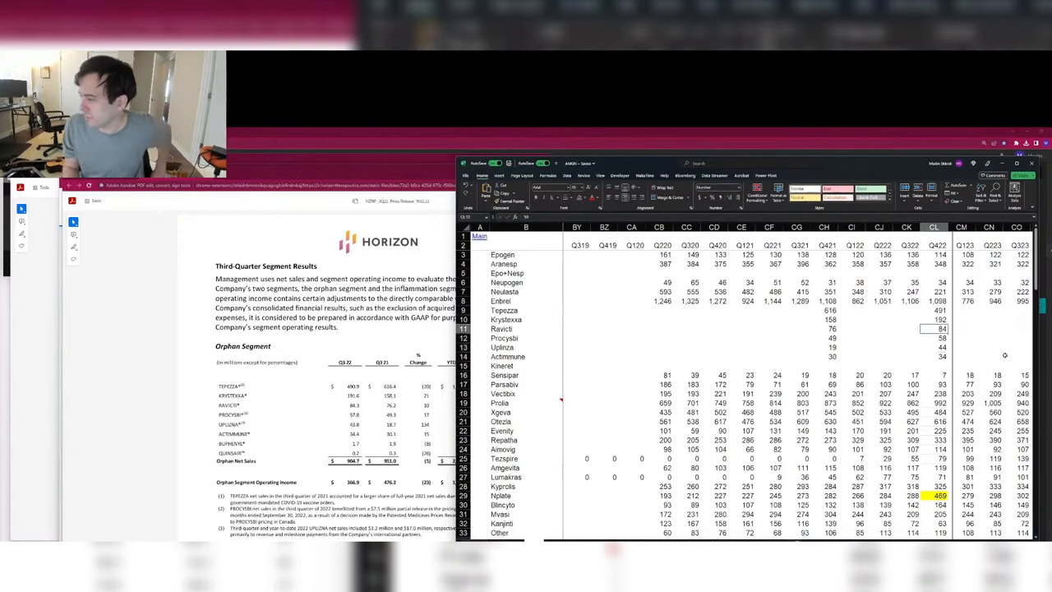
pyautogui.hscroll(2, 1004, 354)
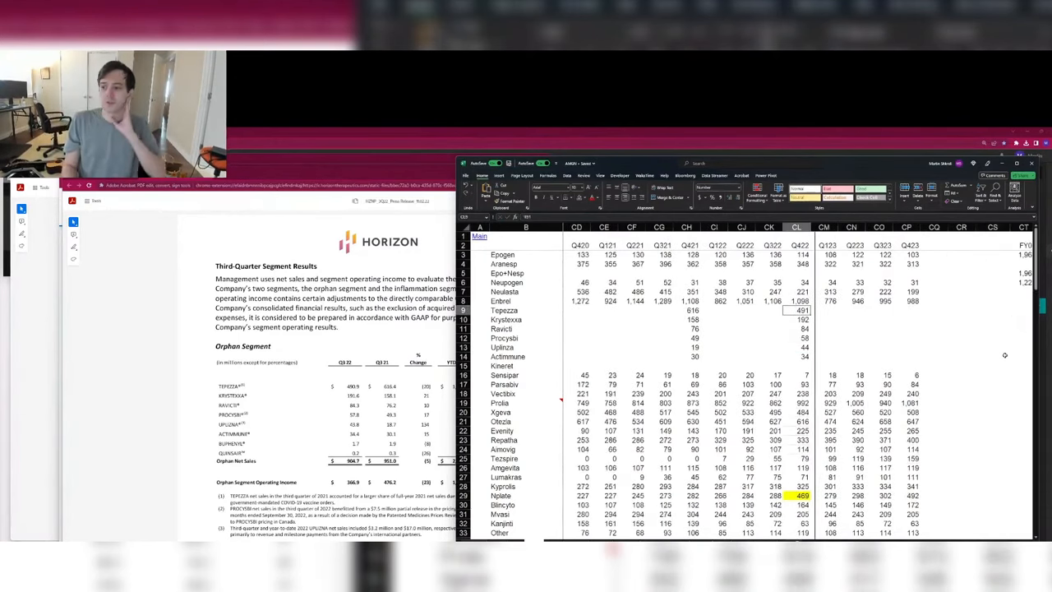
pyautogui.hotkey('ctrl', 'Down')
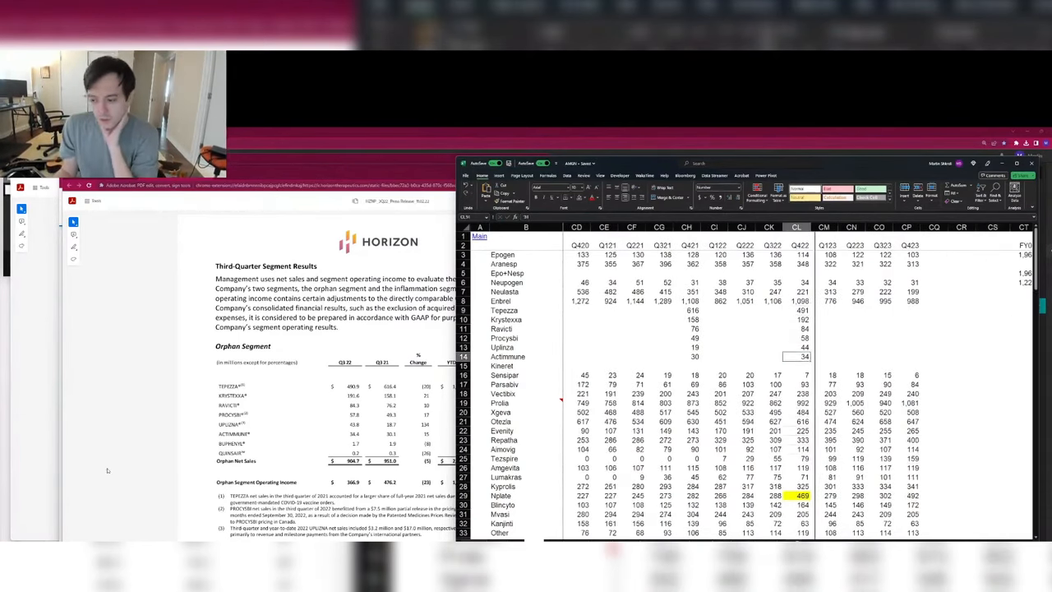
# Step: Switch to the Horizon third-quarter 2022 press release in the browser and look through the inflammation segment and income statement
pyautogui.click(179, 465)
pyautogui.scroll(-10, 246, 505)
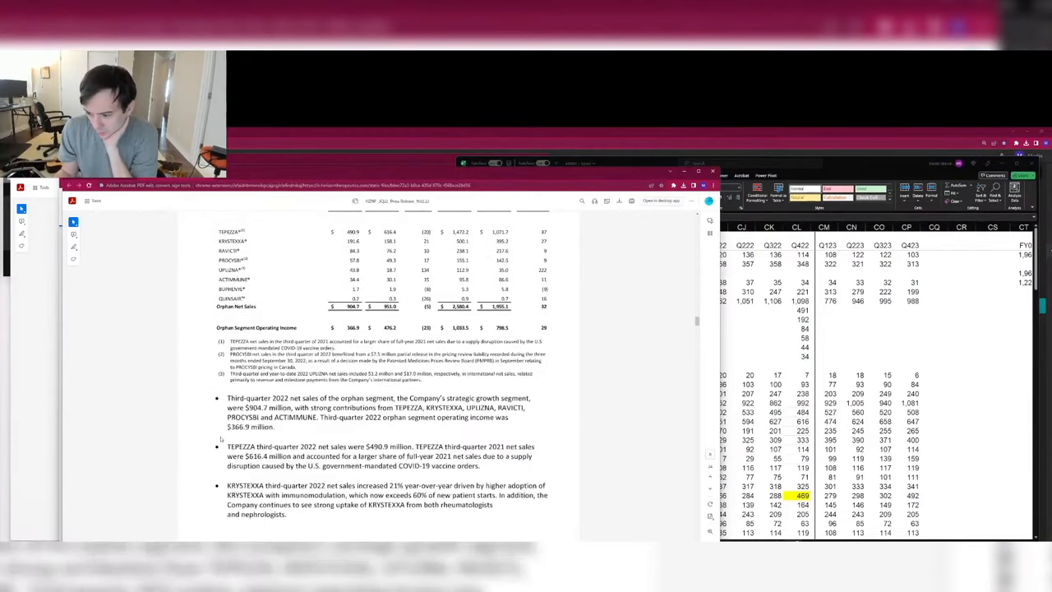
pyautogui.scroll(-3, 219, 438)
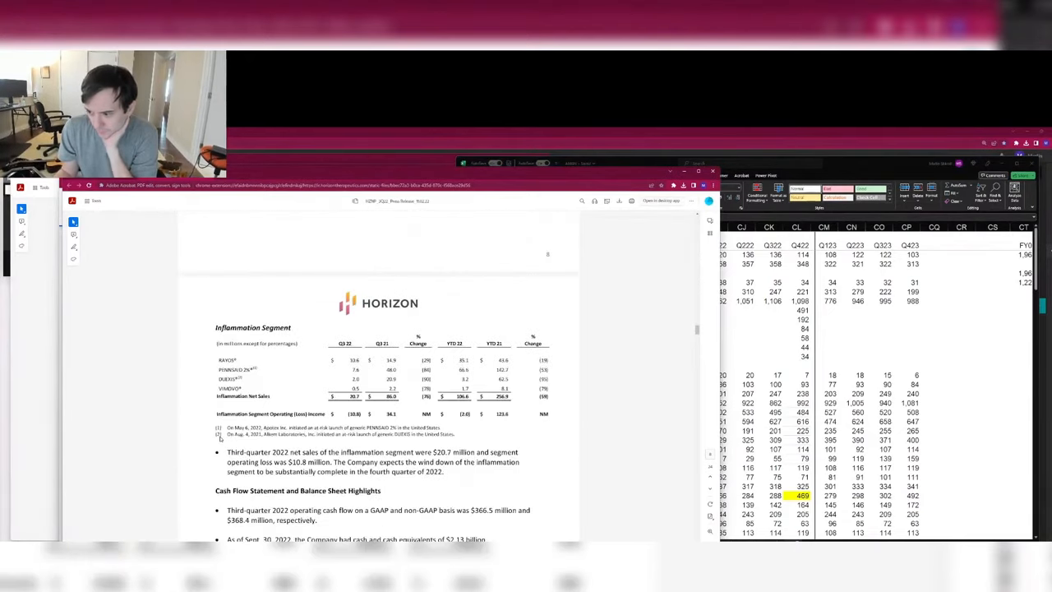
pyautogui.scroll(-15, 220, 438)
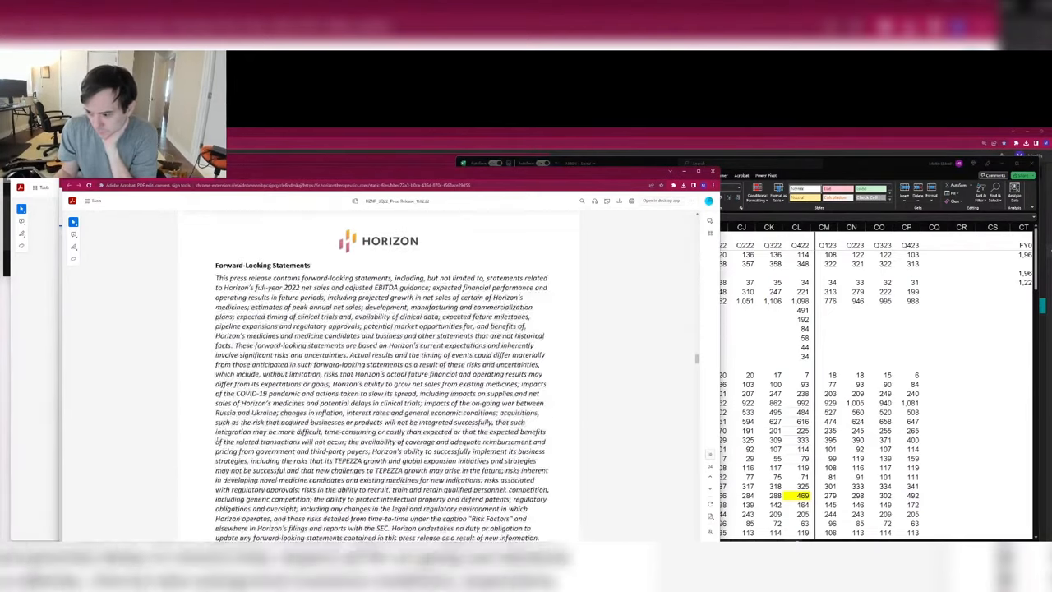
pyautogui.scroll(-10, 218, 441)
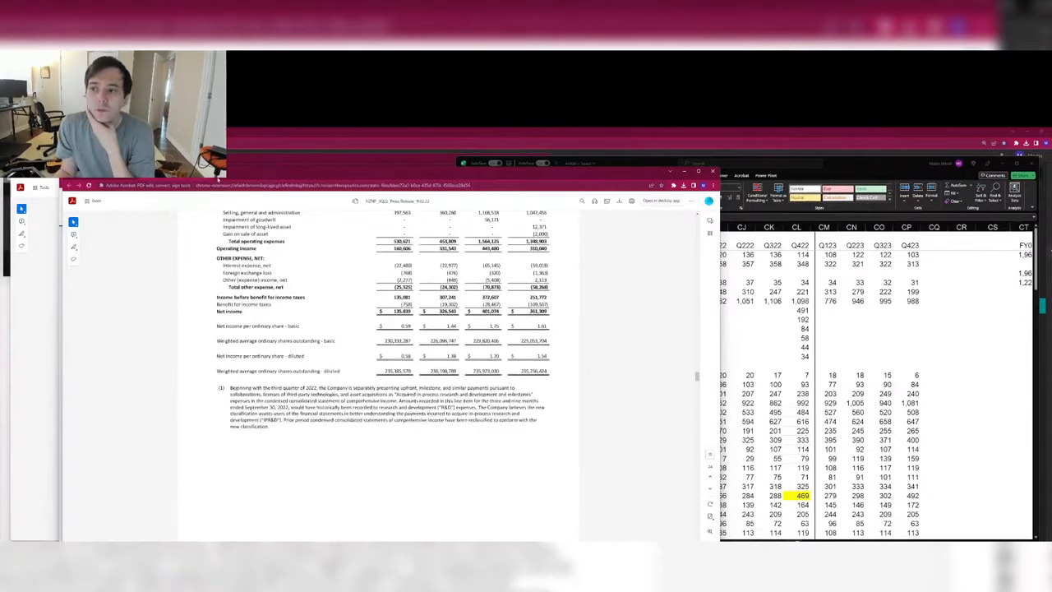
# Step: Go to Horizon's events page, show more archived events, and open the Q2 2022 Earnings Release
pyautogui.click(217, 173)
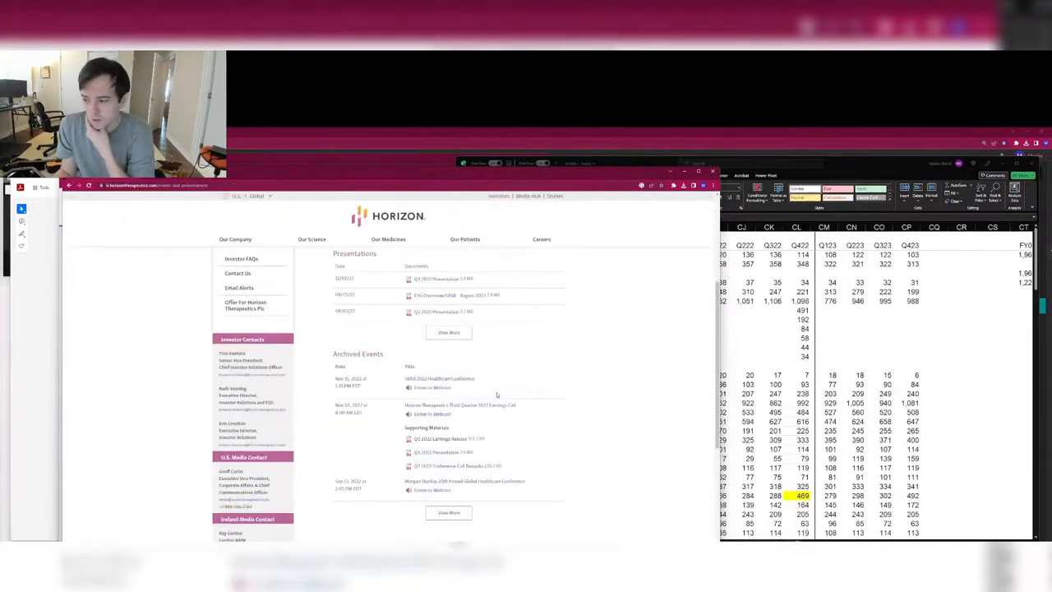
pyautogui.click(448, 513)
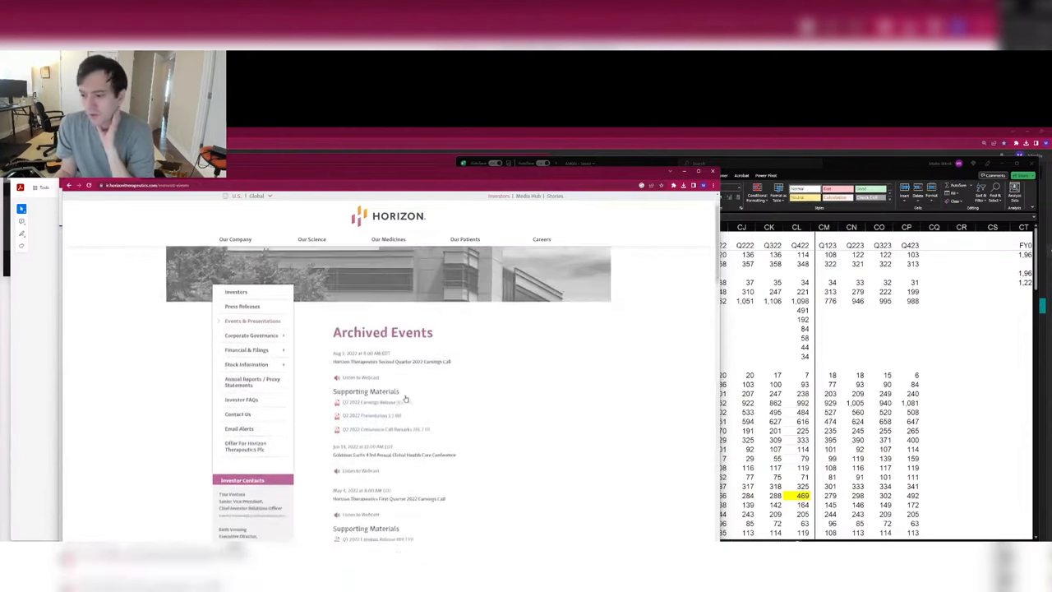
pyautogui.scroll(-3, 405, 398)
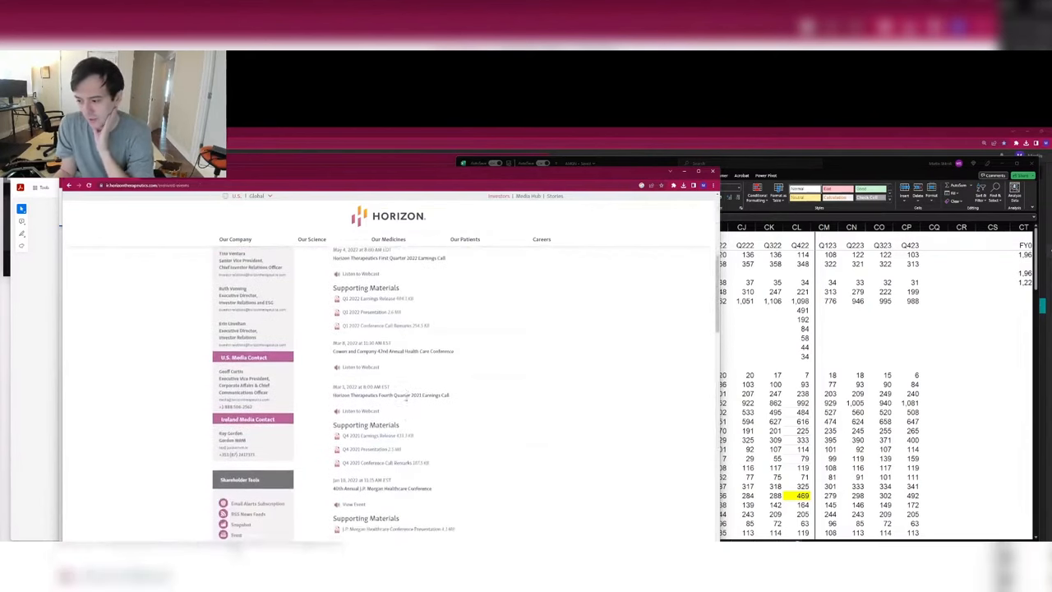
pyautogui.scroll(3, 404, 399)
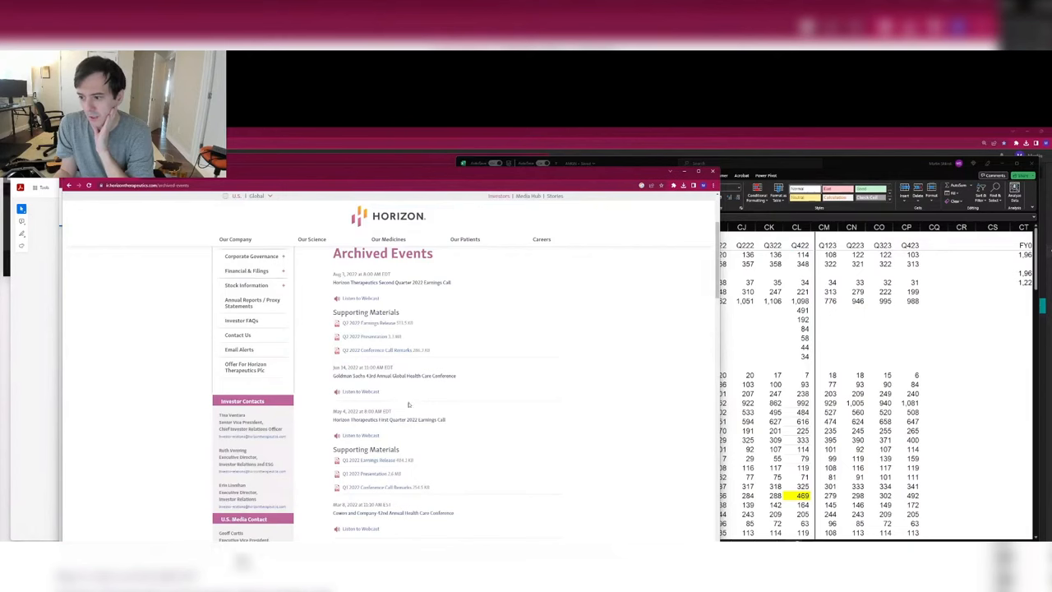
pyautogui.click(377, 325)
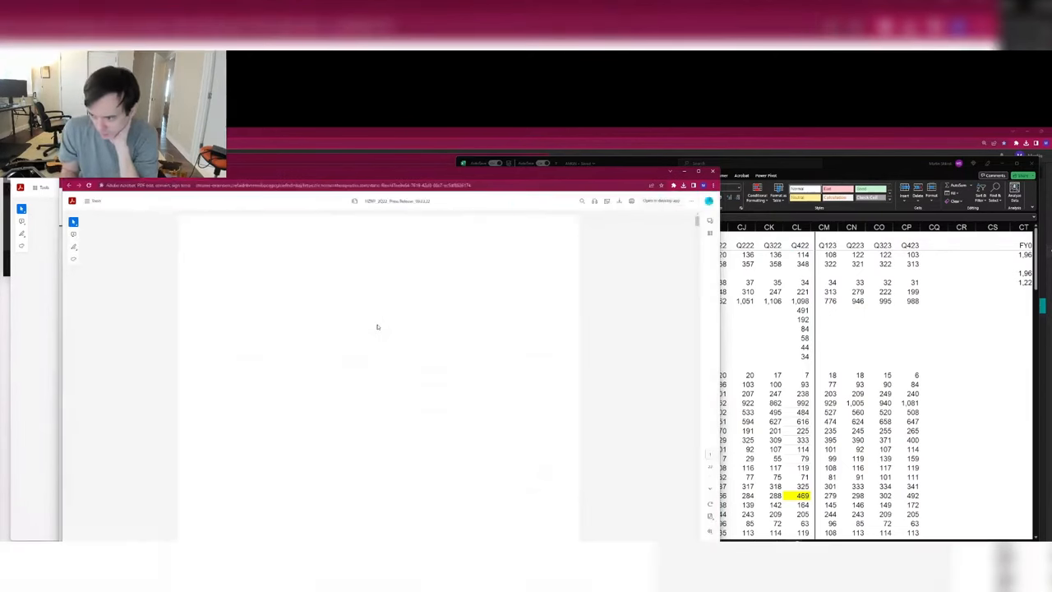
# Step: Find the Orphan Segment net sales table under Second-Quarter Segment Results in the release
pyautogui.scroll(-15, 377, 326)
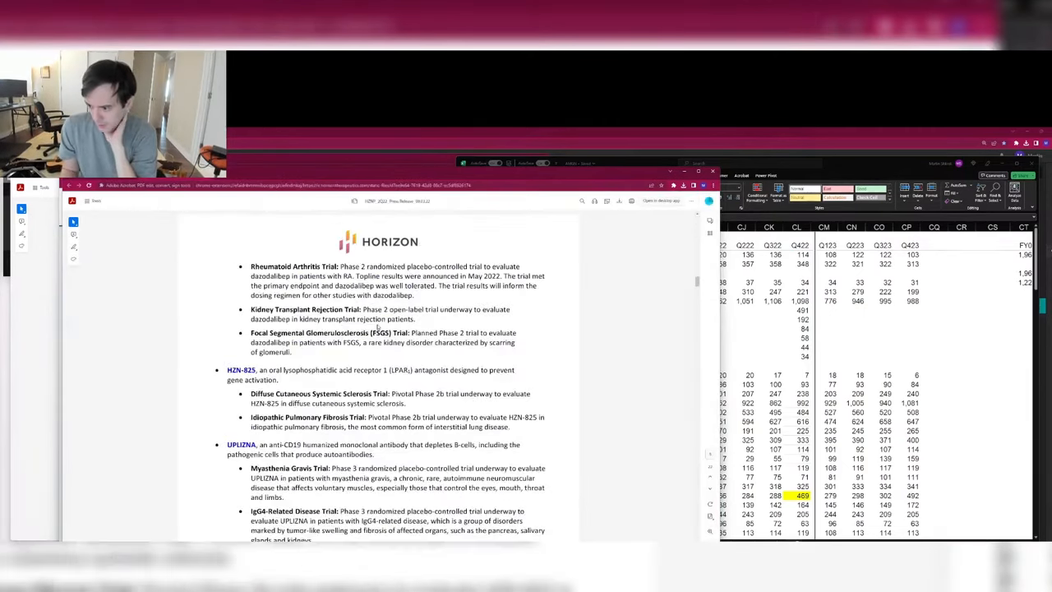
pyautogui.press('Right')
pyautogui.press('Left')
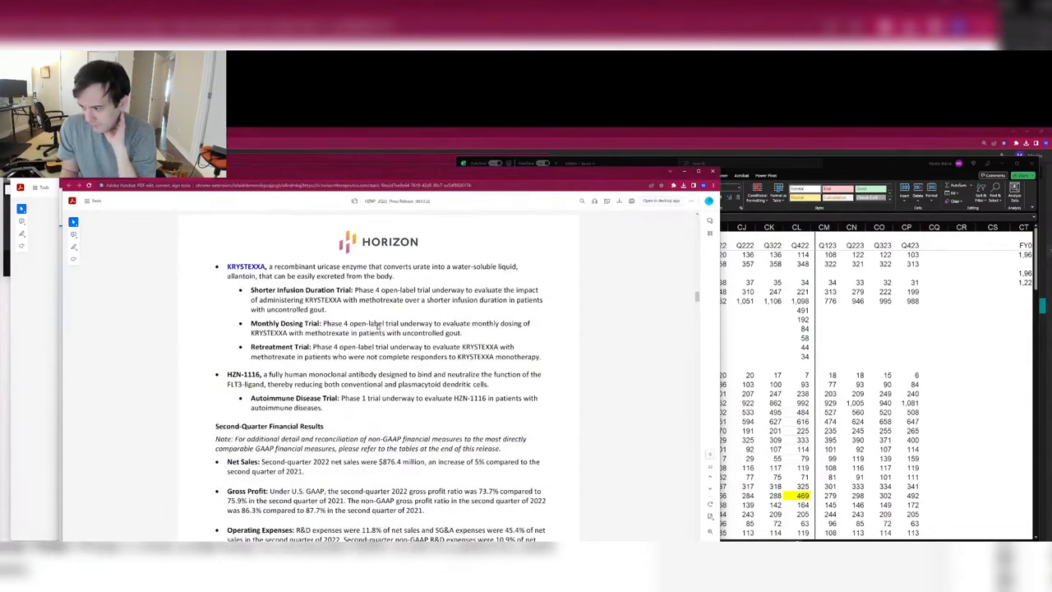
pyautogui.press('Right')
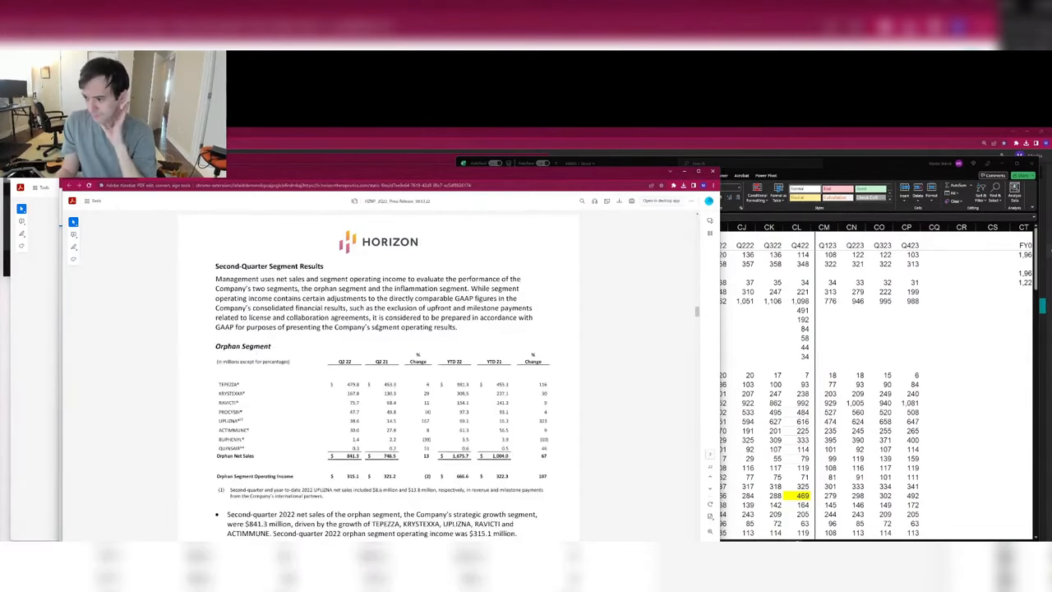
# Step: Switch back to the Excel model and enter Tepezza's net sales as 480 for Q322 and 453 for Q321
pyautogui.click(950, 316)
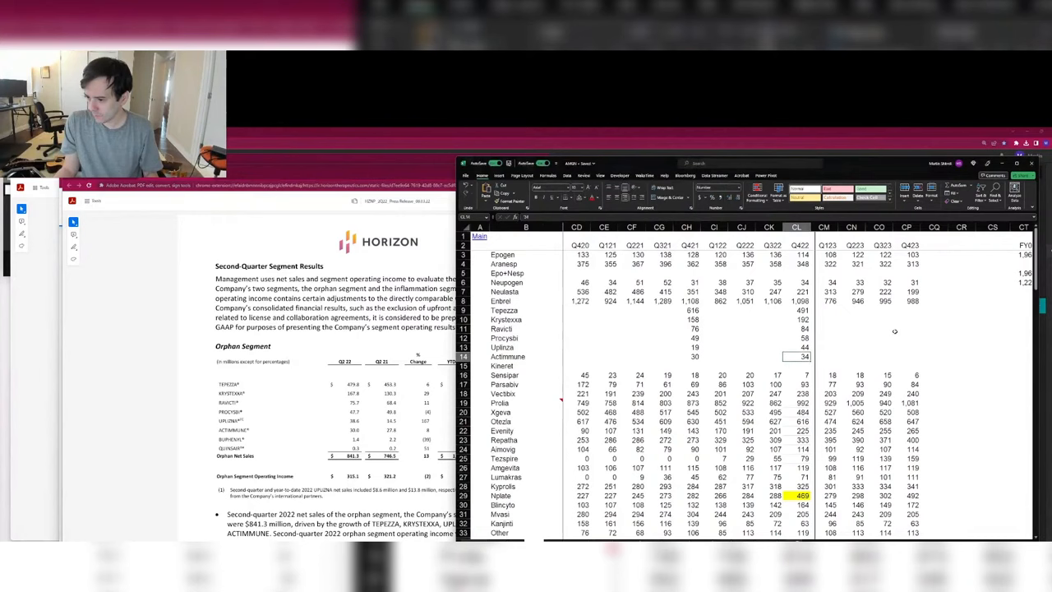
pyautogui.click(796, 318)
pyautogui.press('Up')
pyautogui.press('Left')
pyautogui.write('480')
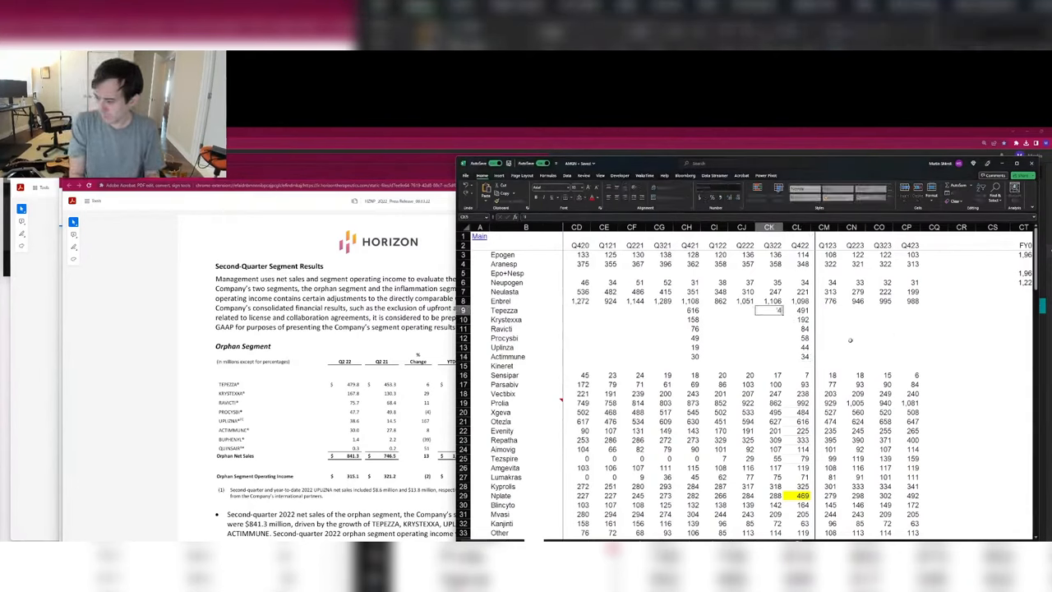
pyautogui.press('Left')
pyautogui.press('Left')
pyautogui.press('Left')
pyautogui.press('Left')
pyautogui.write('453')
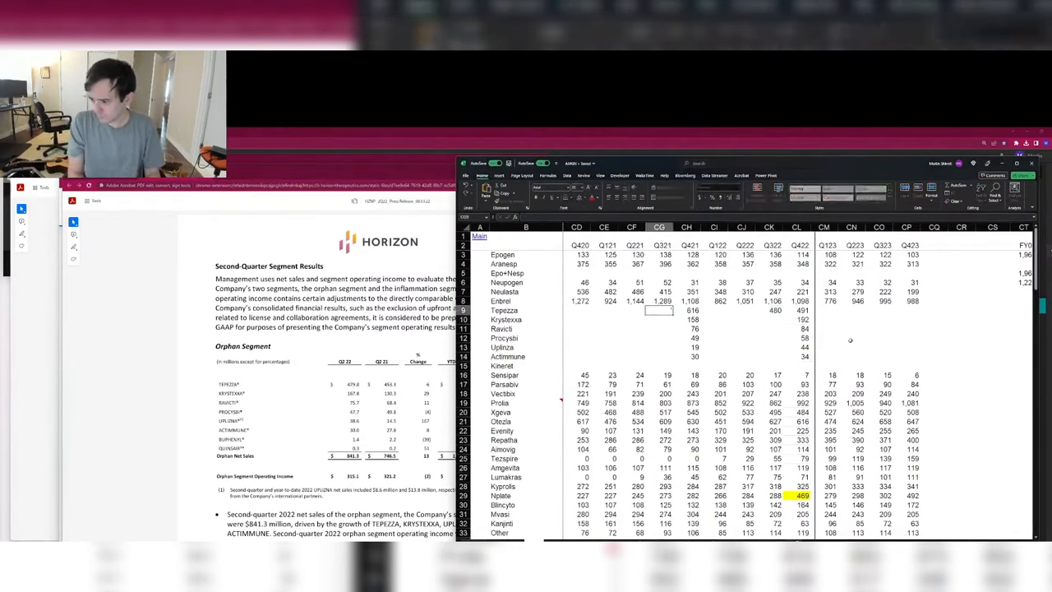
pyautogui.press('Return')
# Step: Enter Krystexxa's net sales as 130 for Q321 and 168 for Q322
pyautogui.write('1')
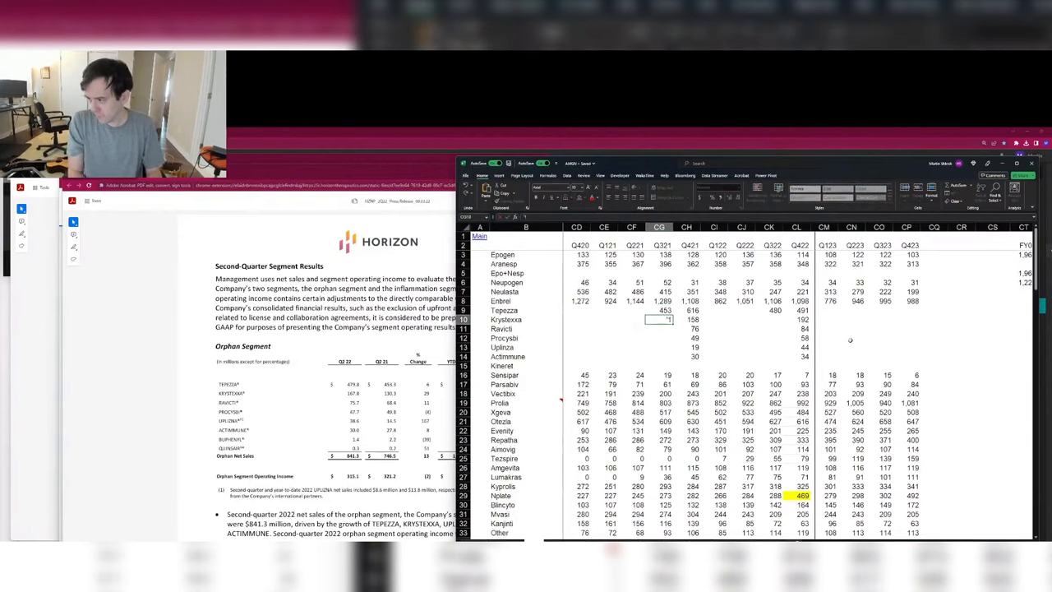
pyautogui.write('30')
pyautogui.press('Right')
pyautogui.press('Right')
pyautogui.press('Right')
pyautogui.press('Right')
pyautogui.write('1')
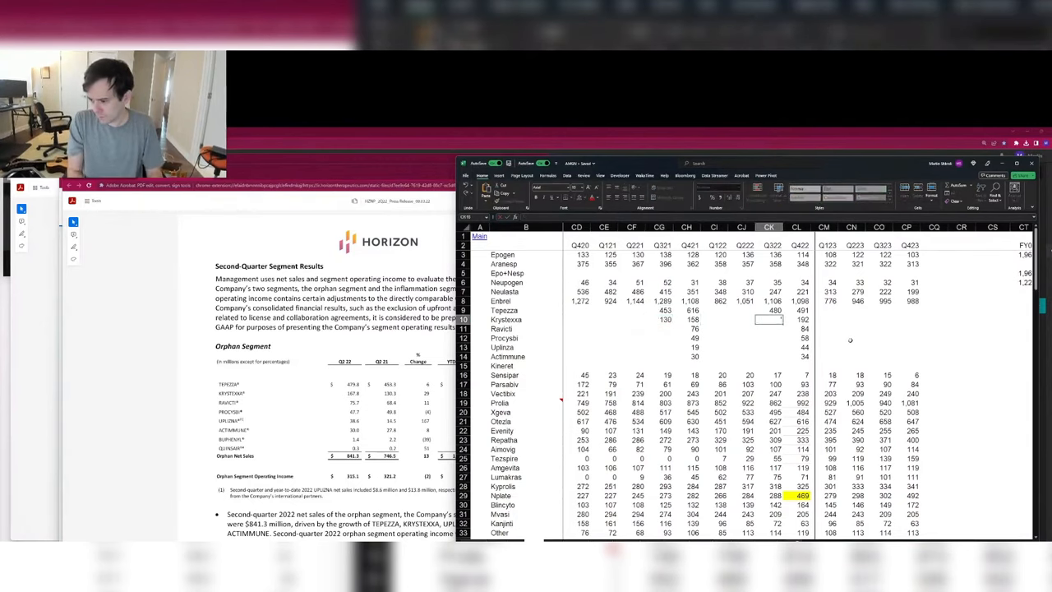
pyautogui.write('68')
pyautogui.press('Return')
# Step: Enter Ravicti's net sales as 76 for Q322 and 68 for Q321
pyautogui.write('1')
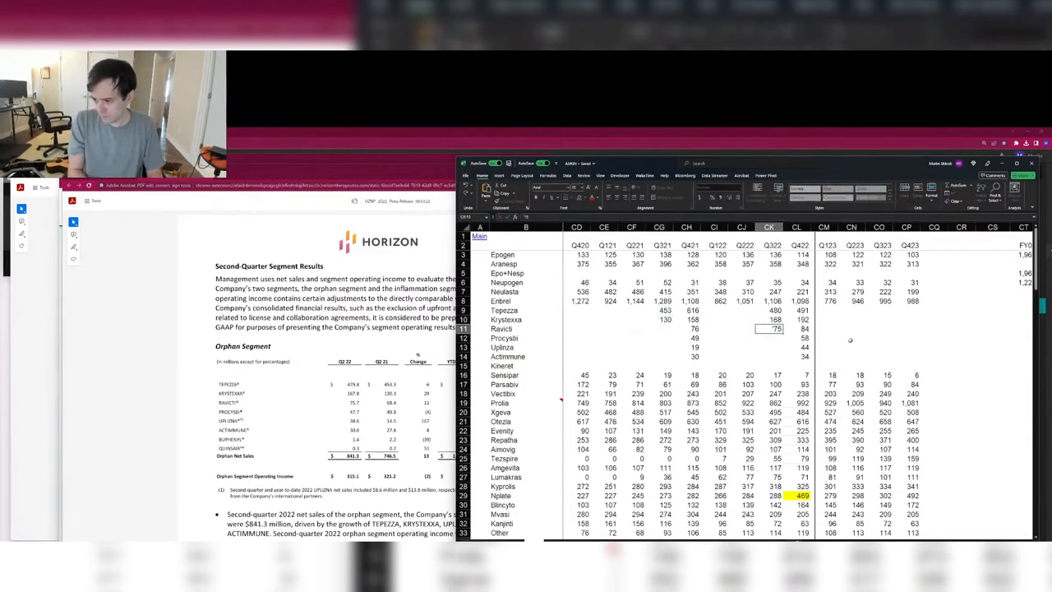
pyautogui.write('6')
pyautogui.press('Left')
pyautogui.press('Left')
pyautogui.press('Left')
pyautogui.press('Left')
pyautogui.write('66')
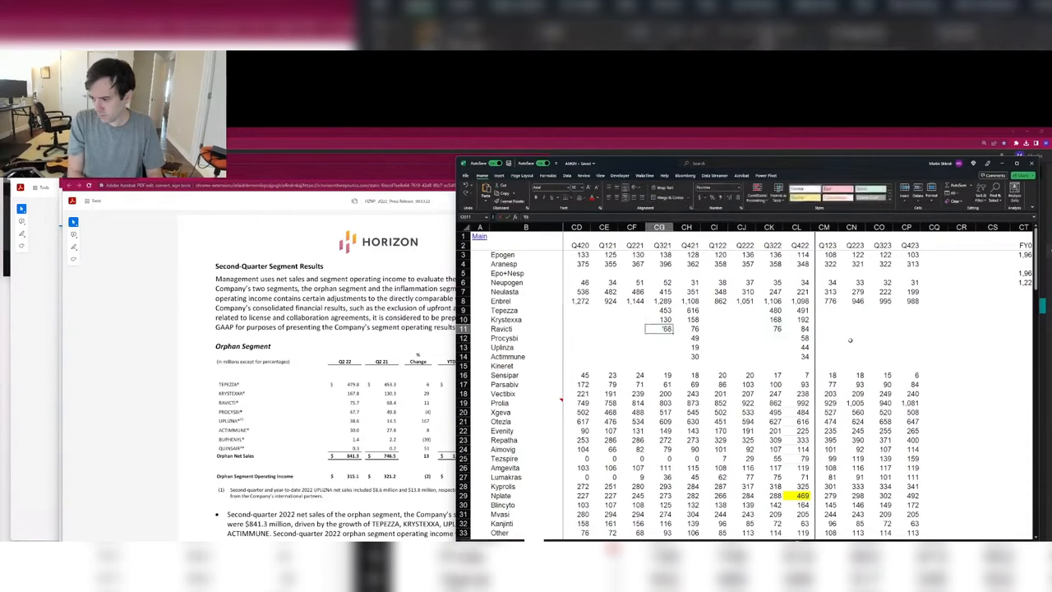
pyautogui.press('Return')
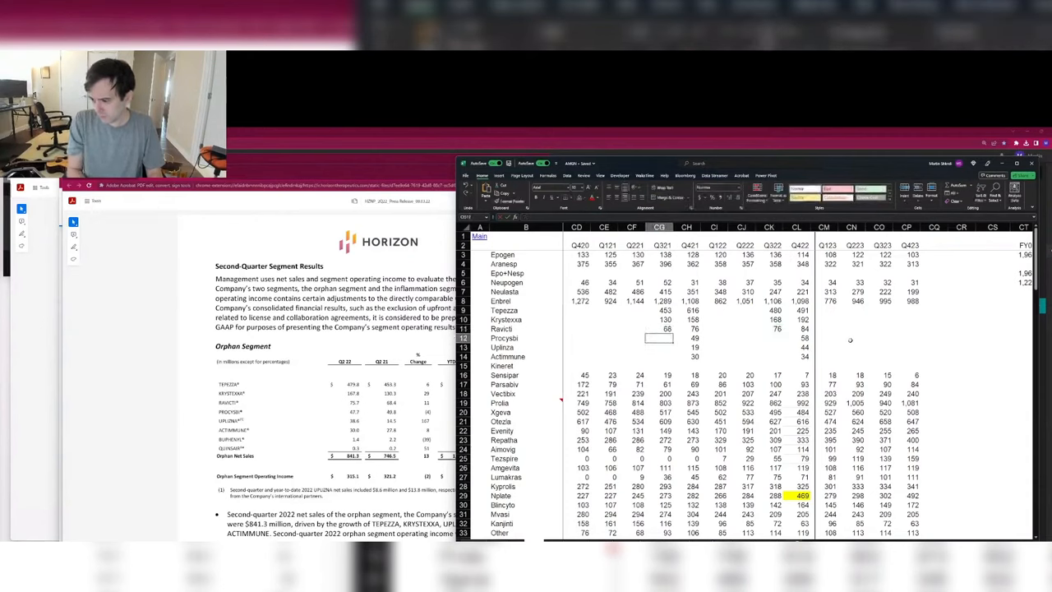
# Step: Enter Procysbi's net sales as 50 for Q321 and 48 for Q322
pyautogui.write('50')
pyautogui.press('Right')
pyautogui.press('Right')
pyautogui.press('Right')
pyautogui.press('Right')
pyautogui.write('4')
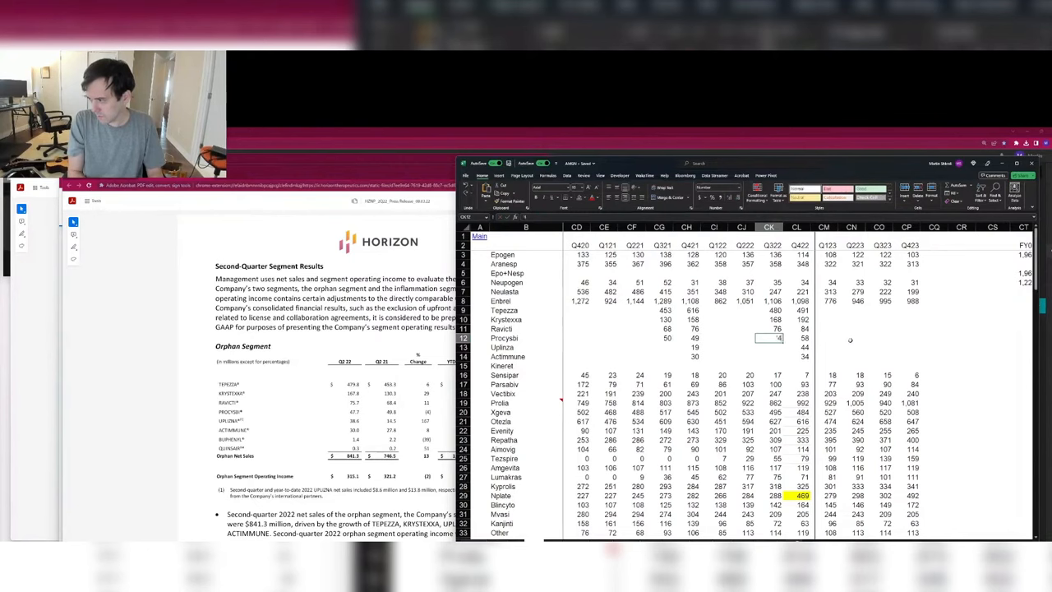
pyautogui.write('8')
pyautogui.press('Return')
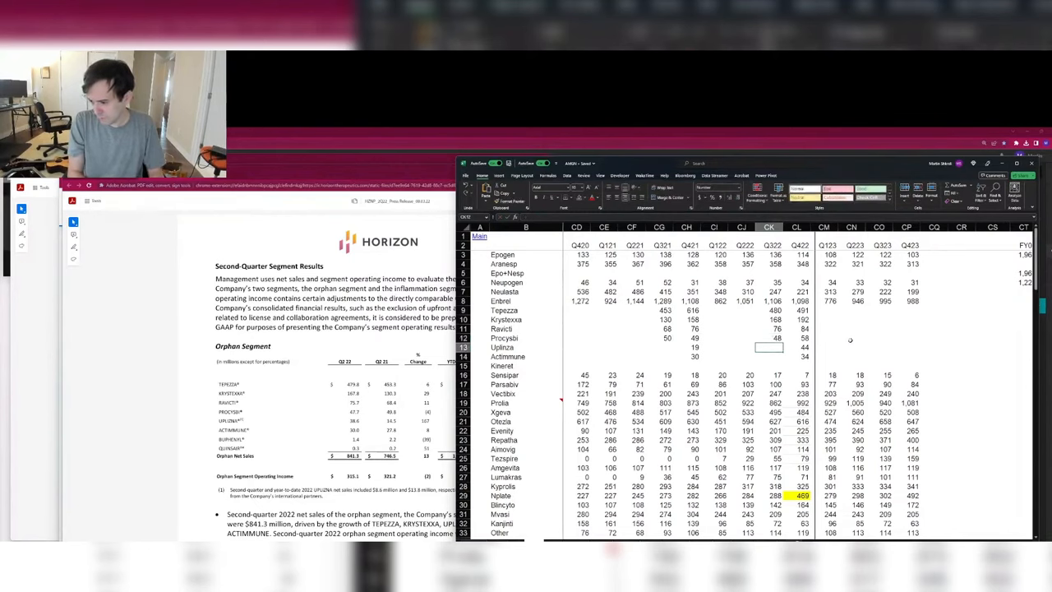
# Step: Enter Uplinza's net sales as 39 for Q322 and 15 for Q321
pyautogui.write('39')
pyautogui.press('Left')
pyautogui.press('Left')
pyautogui.press('Left')
pyautogui.press('Left')
pyautogui.write('1')
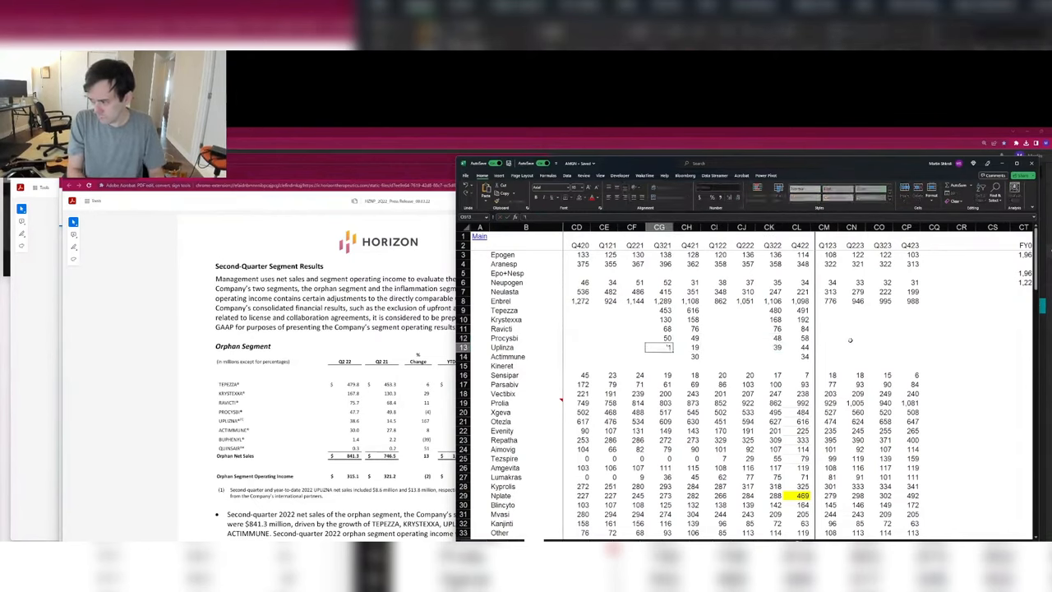
pyautogui.write('5')
pyautogui.press('Return')
# Step: Enter Actimmune's net sales as 28 for Q321 and 30 for Q322
pyautogui.write('28')
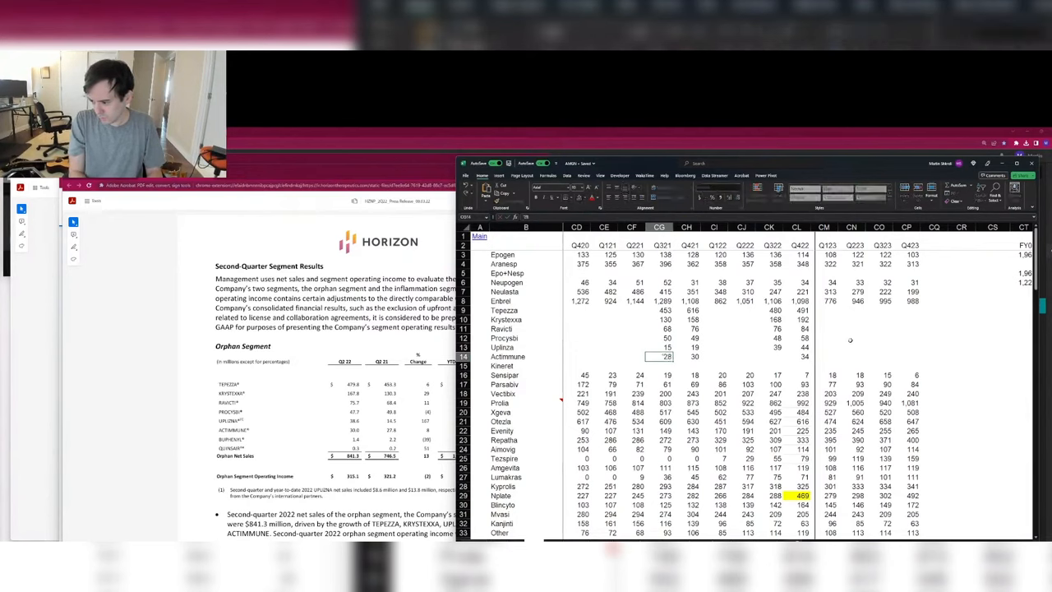
pyautogui.press('Right')
pyautogui.press('Right')
pyautogui.press('Right')
pyautogui.press('Right')
pyautogui.write('30')
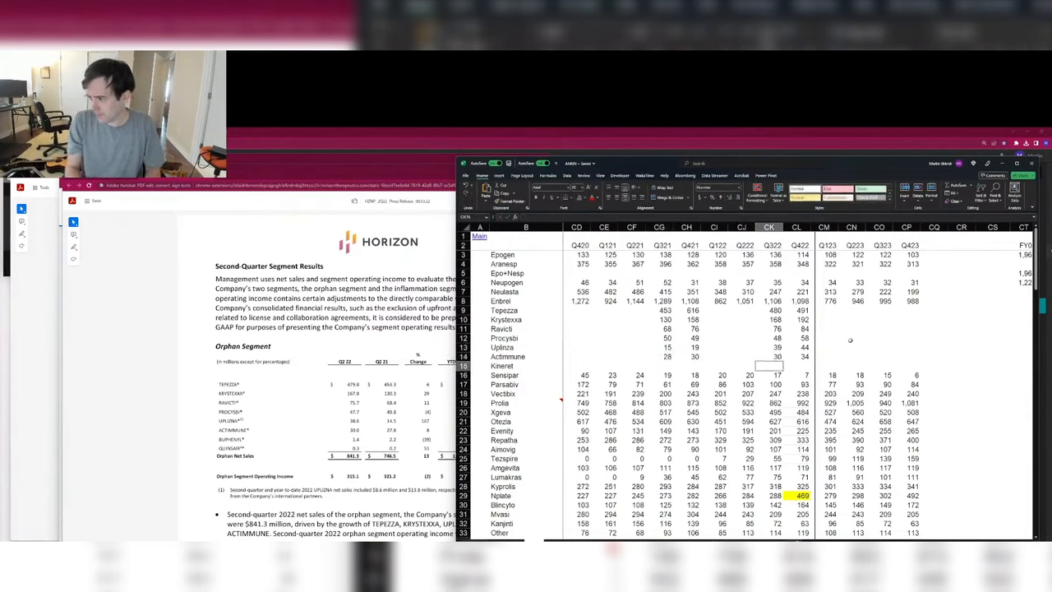
# Step: Check which quarters the Tepezza net sales have been entered under, comparing the filled and empty cells along its row
pyautogui.press('Up')
pyautogui.press('Up')
pyautogui.press('Up')
pyautogui.press('Up')
pyautogui.press('Up')
pyautogui.hotkey('shift', 'Right')
pyautogui.hotkey('shift', 'Left')
pyautogui.hotkey('shift', 'Left')
pyautogui.hotkey('shift', 'Left')
pyautogui.hotkey('shift', 'Left')
pyautogui.hotkey('shift', 'Left')
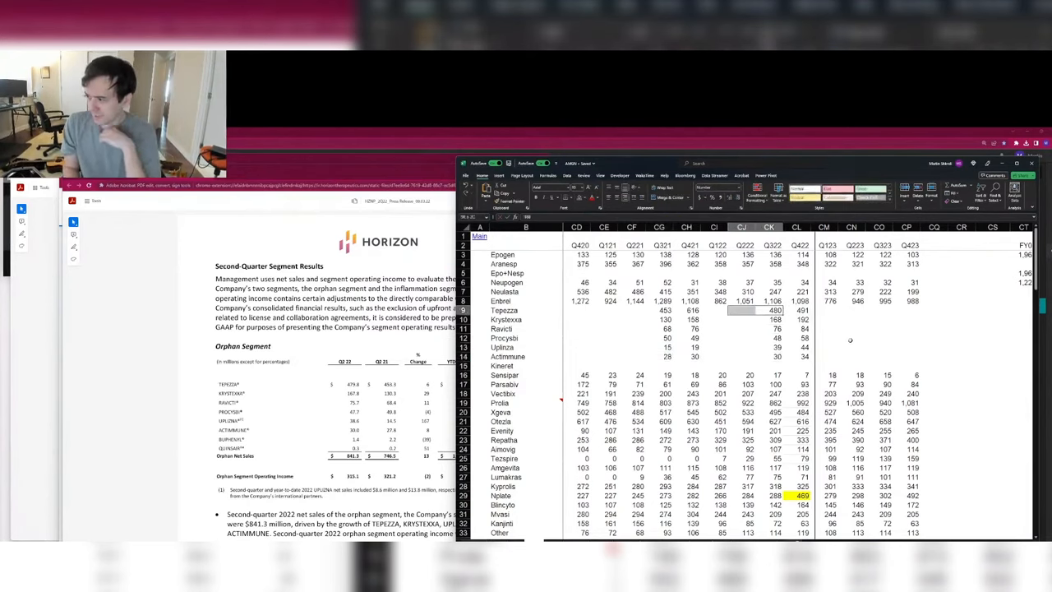
pyautogui.press('Left')
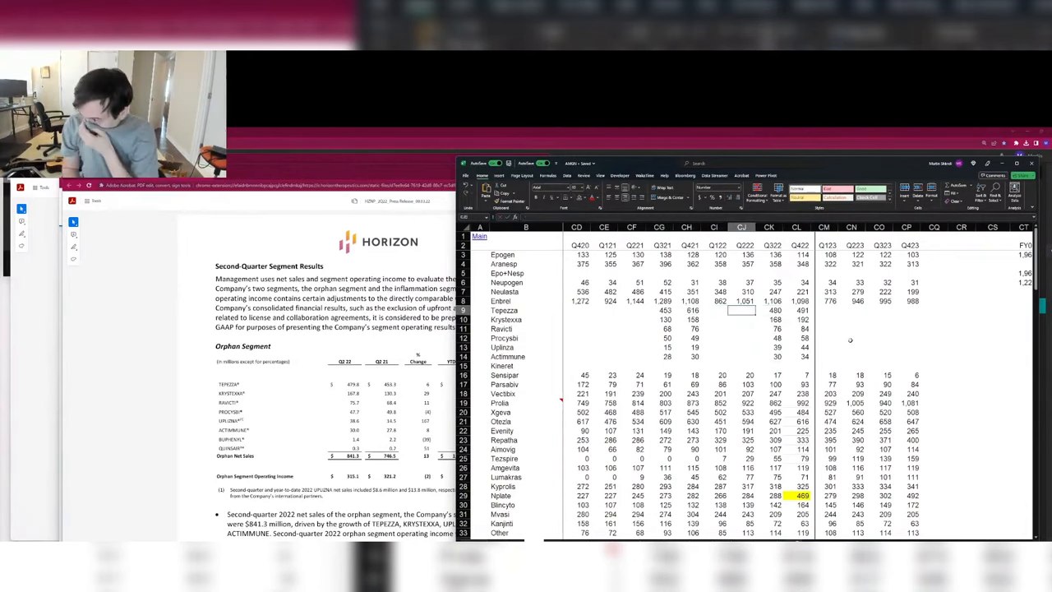
pyautogui.press('Left')
pyautogui.press('Left')
pyautogui.press('Left')
pyautogui.hotkey('ctrl', 'Right')
pyautogui.hotkey('ctrl', 'Right')
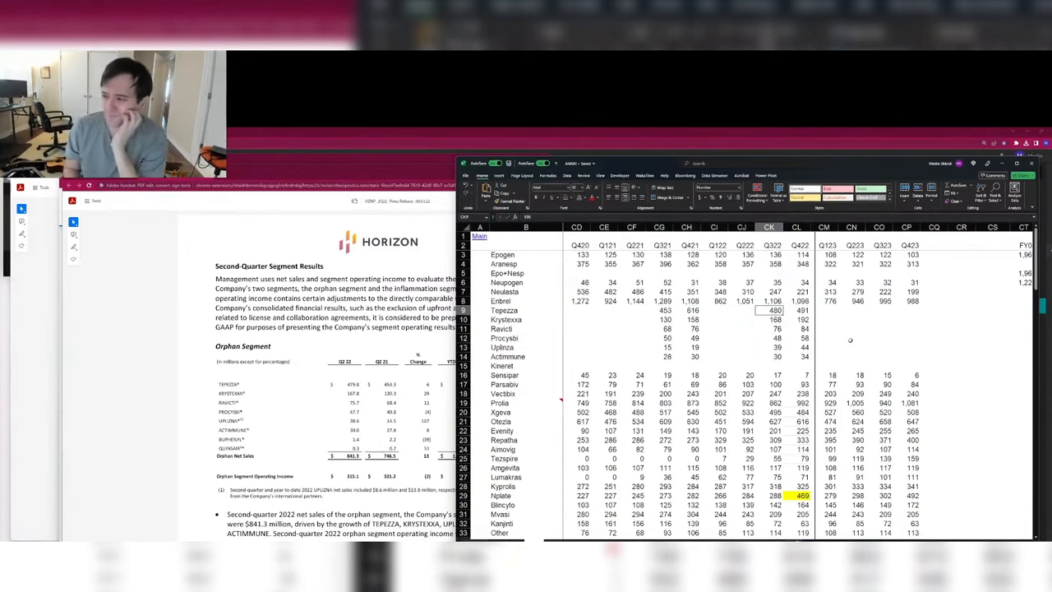
pyautogui.hotkey('ctrl', 'Left')
pyautogui.hotkey('ctrl', 'Left')
pyautogui.hotkey('ctrl', 'Right')
pyautogui.hotkey('ctrl', 'Right')
pyautogui.hotkey('ctrl', 'Right')
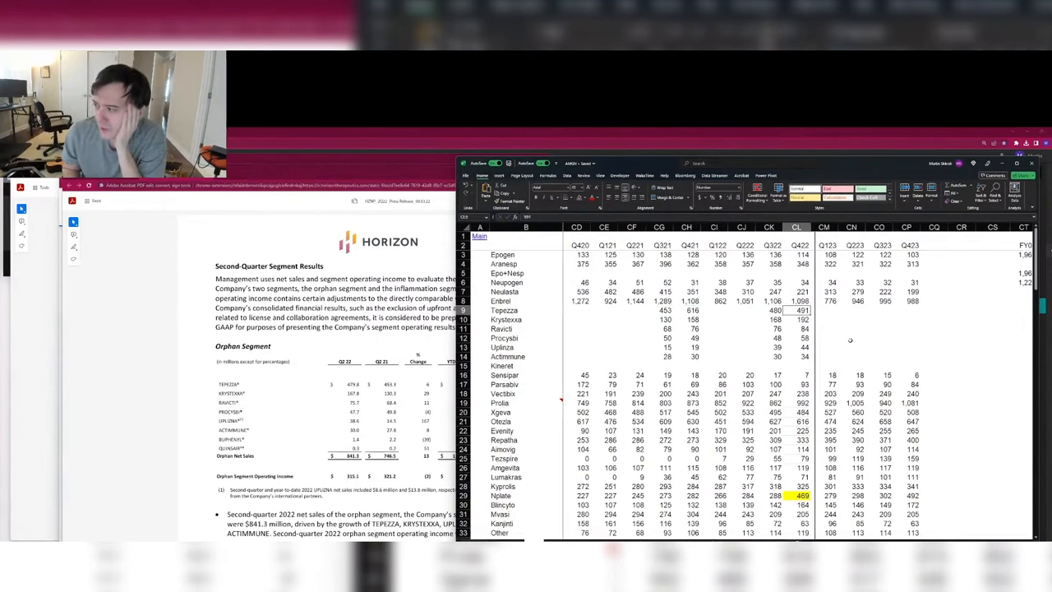
pyautogui.hotkey('ctrl', 'Left')
pyautogui.hotkey('ctrl', 'Left')
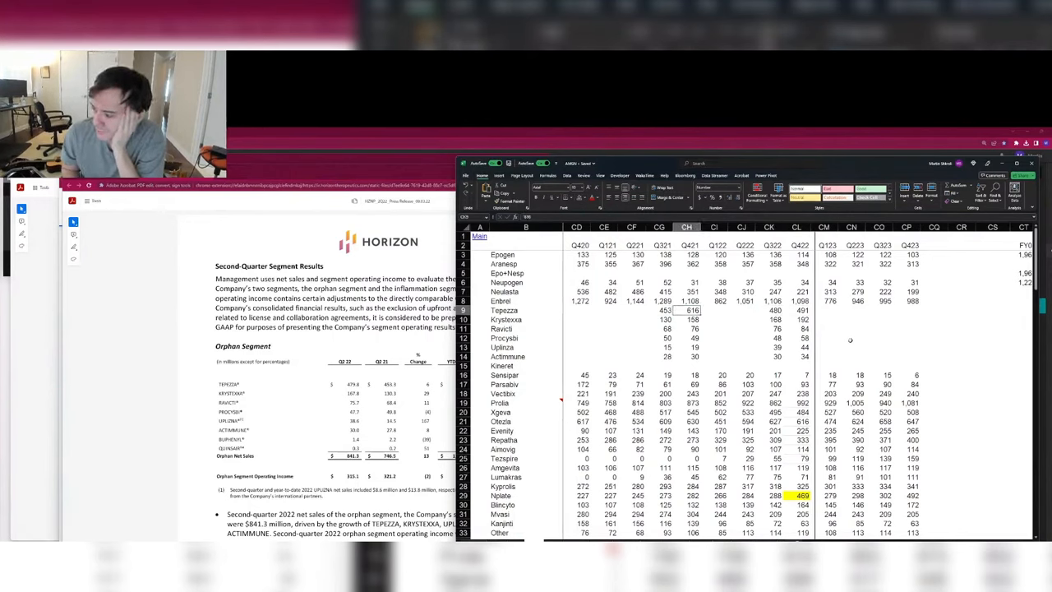
pyautogui.hotkey('ctrl', 'Right')
pyautogui.hotkey('ctrl', 'Right')
pyautogui.hotkey('ctrl', 'Left')
pyautogui.hotkey('ctrl', 'Left')
pyautogui.hotkey('ctrl', 'Right')
pyautogui.hotkey('ctrl', 'Left')
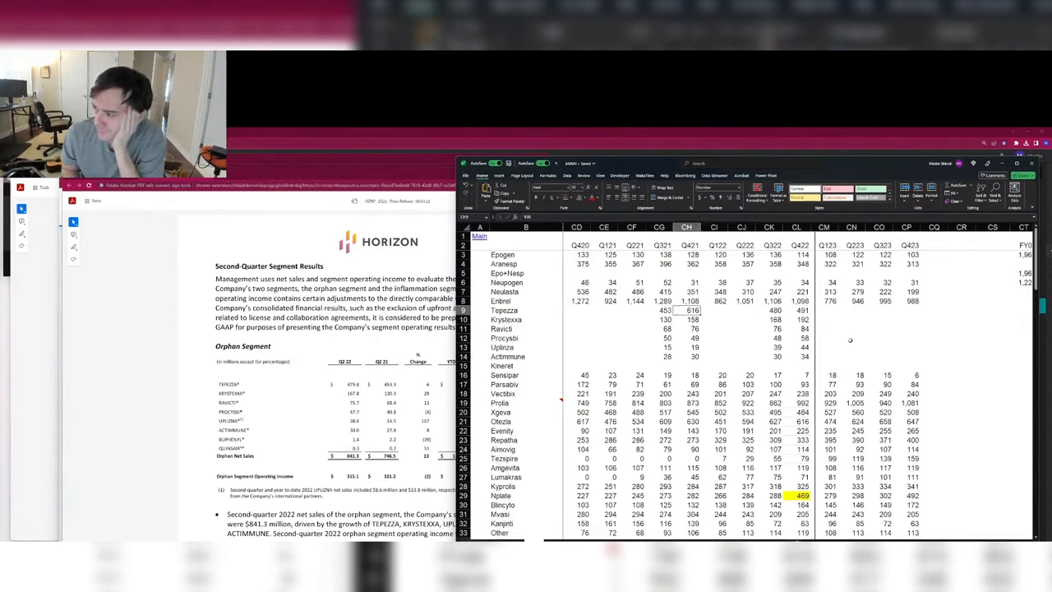
pyautogui.hotkey('ctrl', 'Right')
pyautogui.hotkey('ctrl', 'Right')
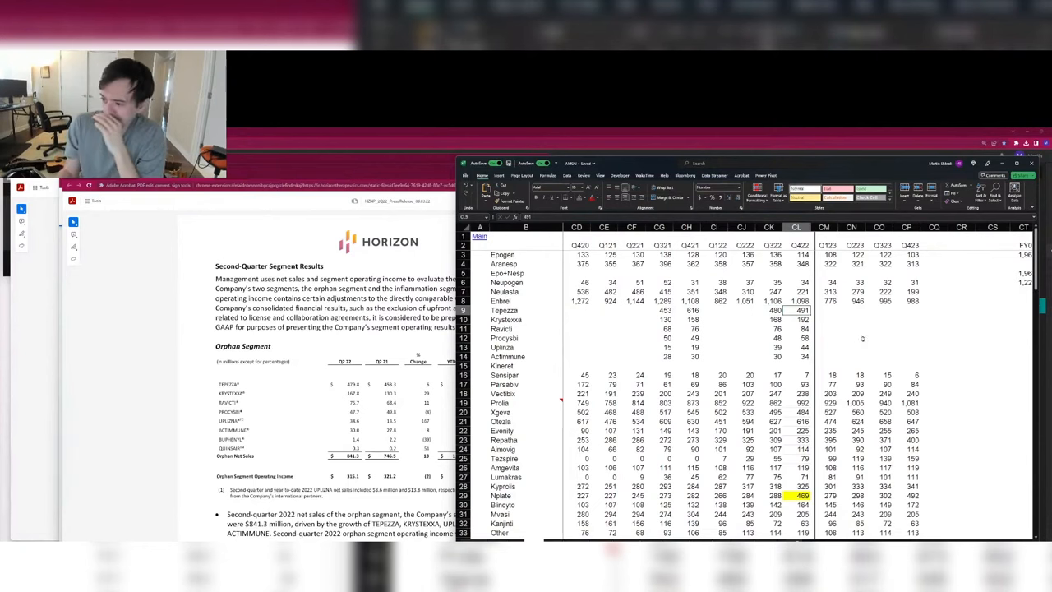
# Step: Close the second-quarter release and open Horizon's Q1 2022 Earnings Release from the archived events page
pyautogui.click(415, 350)
pyautogui.hotkey('ctrl', 'w')
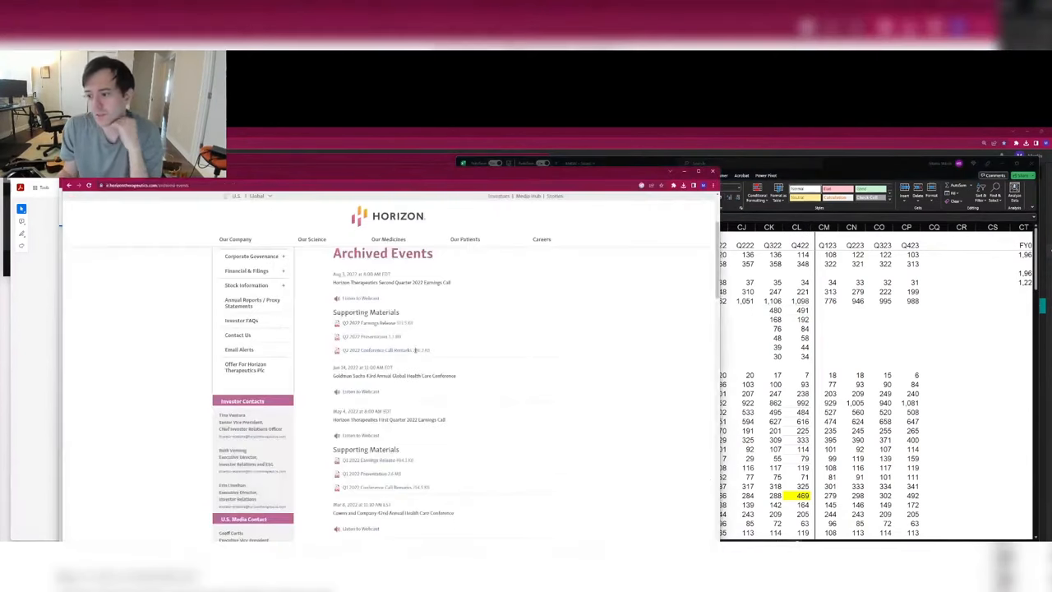
pyautogui.scroll(-3, 495, 386)
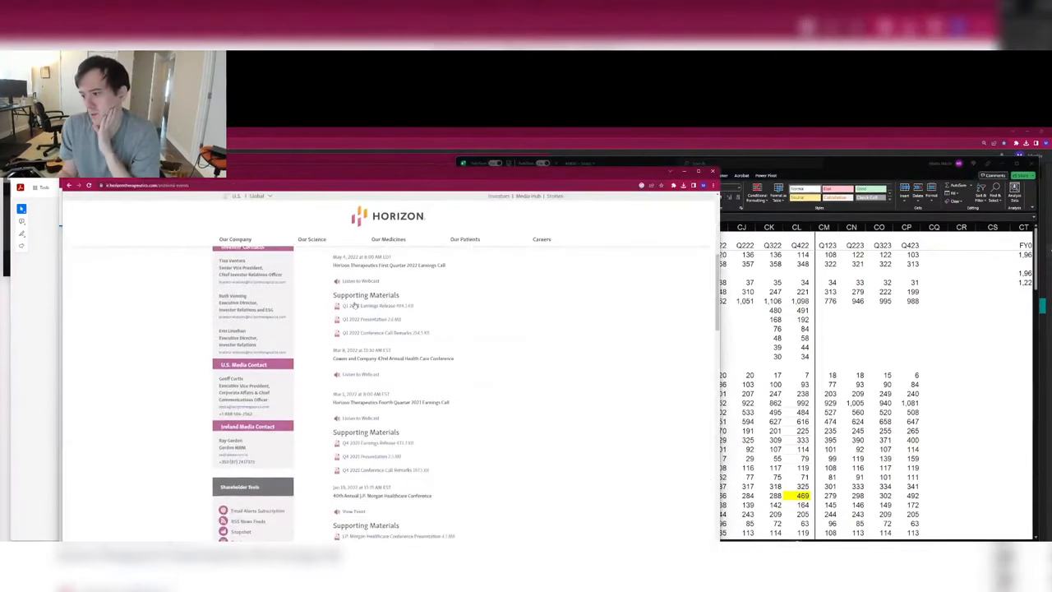
pyautogui.click(374, 307)
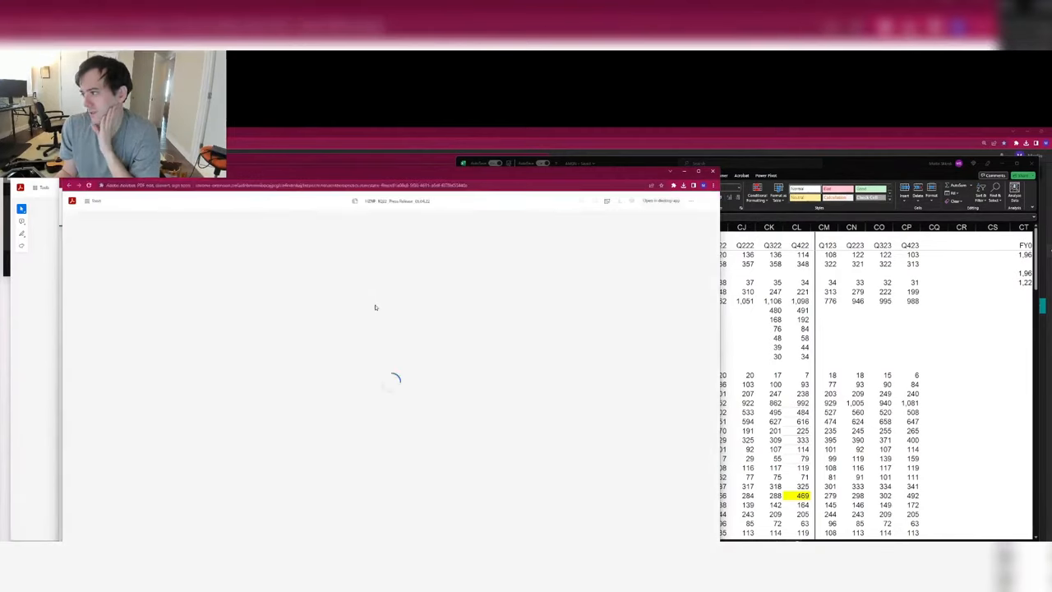
# Step: In the Excel model, copy the Q322 and Q422 net sales of Tepezza through Actimmune into Q222 and Q322
pyautogui.click(737, 332)
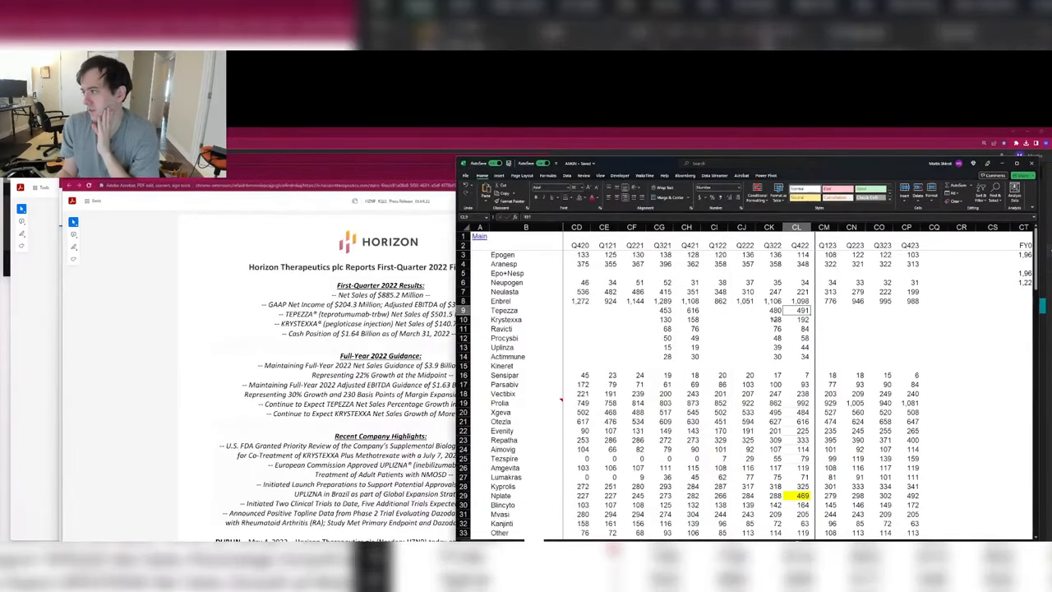
pyautogui.hotkey('shift', 'Down')
pyautogui.hotkey('shift', 'Down')
pyautogui.hotkey('shift', 'Down')
pyautogui.hotkey('shift', 'Down')
pyautogui.hotkey('shift', 'Down')
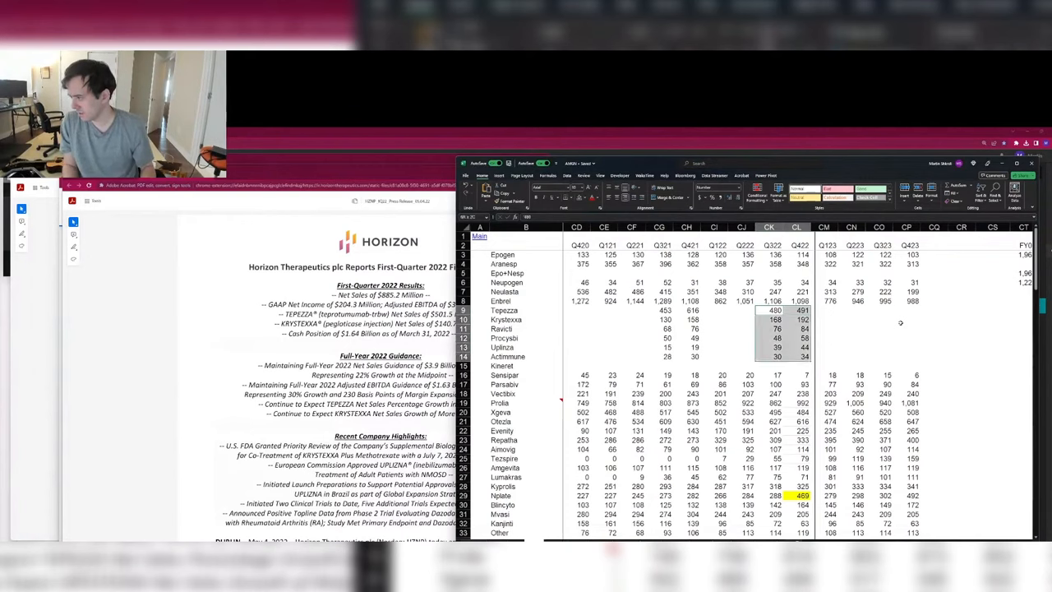
pyautogui.hotkey('ctrl', 'c')
pyautogui.press('Left')
pyautogui.hotkey('ctrl', 'v')
# Step: Clear the leftover Q422 net sales for Tepezza through Actimmune
pyautogui.press('Right')
pyautogui.press('Right')
pyautogui.hotkey('shift', 'Down')
pyautogui.hotkey('shift', 'Down')
pyautogui.hotkey('shift', 'Down')
pyautogui.hotkey('shift', 'Down')
pyautogui.hotkey('shift', 'Down')
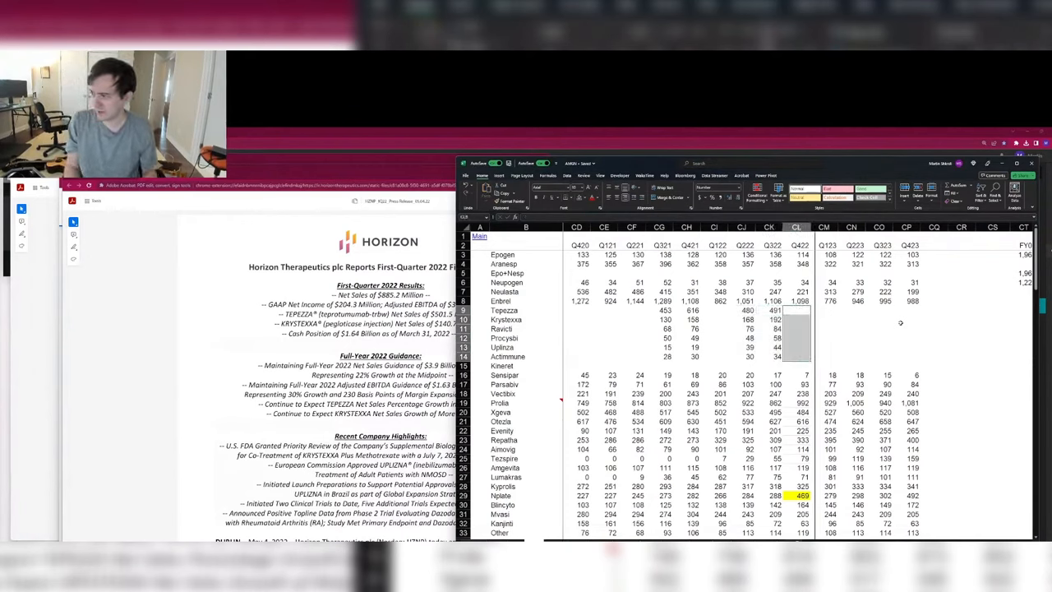
pyautogui.press('Delete')
# Step: Move the Q321 and Q421 net sales of Tepezza through Actimmune one quarter earlier, into Q221 and Q321
pyautogui.press('Left')
pyautogui.press('Left')
pyautogui.press('Left')
pyautogui.press('Left')
pyautogui.press('Left')
pyautogui.press('Left')
pyautogui.hotkey('shift', 'Right')
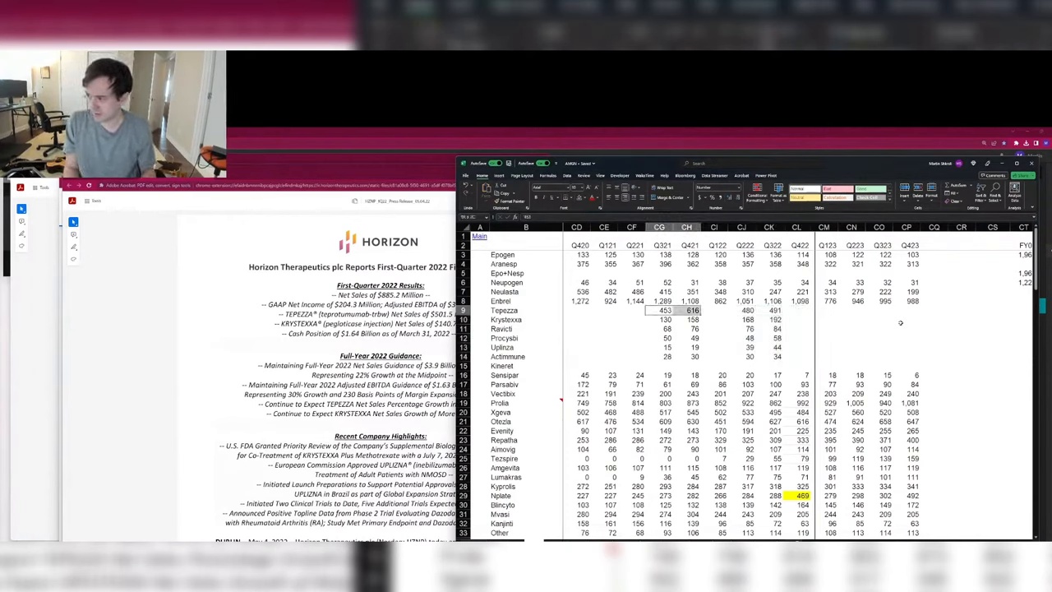
pyautogui.hotkey('shift', 'Down')
pyautogui.hotkey('shift', 'Down')
pyautogui.hotkey('shift', 'Down')
pyautogui.hotkey('shift', 'Down')
pyautogui.hotkey('shift', 'Down')
pyautogui.press('Right')
pyautogui.hotkey('shift', 'Right')
pyautogui.hotkey('shift', 'Down')
pyautogui.hotkey('shift', 'Down')
pyautogui.hotkey('shift', 'Down')
pyautogui.hotkey('shift', 'Down')
pyautogui.hotkey('shift', 'Down')
pyautogui.hotkey('ctrl', 'x')
pyautogui.press('Left')
pyautogui.hotkey('ctrl', 'v')
# Step: Enter Tepezza's Q122 net sales as 502 and clear the stray value in its Q123 cell
pyautogui.click(713, 310)
pyautogui.write('502')
pyautogui.press('Return')
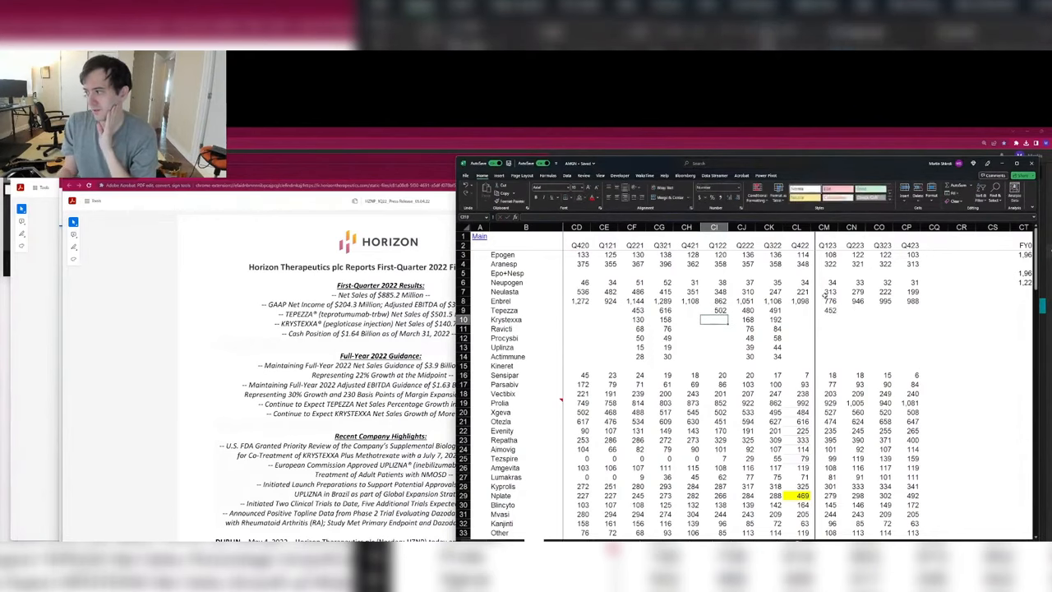
pyautogui.click(831, 310)
pyautogui.press('Delete')
pyautogui.press('Left')
pyautogui.press('Left')
pyautogui.press('Left')
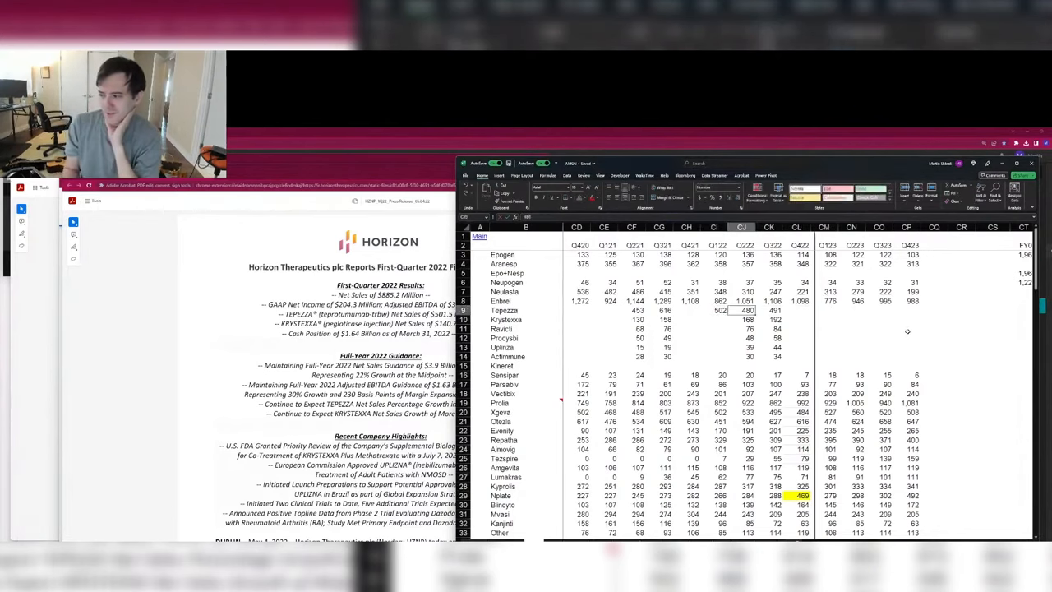
# Step: Find the Orphan Segment net sales table in Horizon's first-quarter 2022 release
pyautogui.click(150, 362)
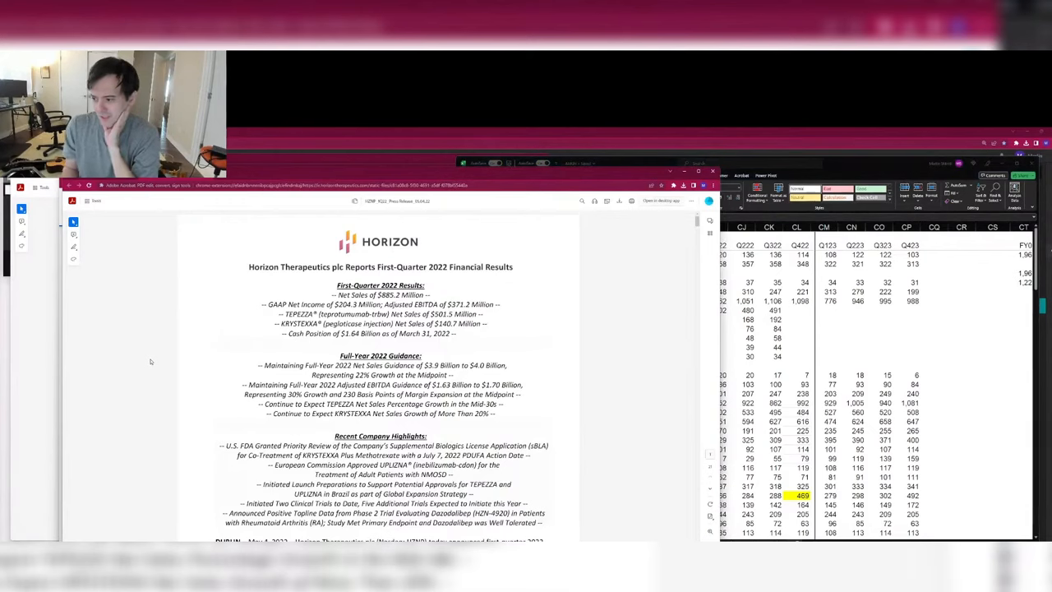
pyautogui.scroll(-15, 150, 361)
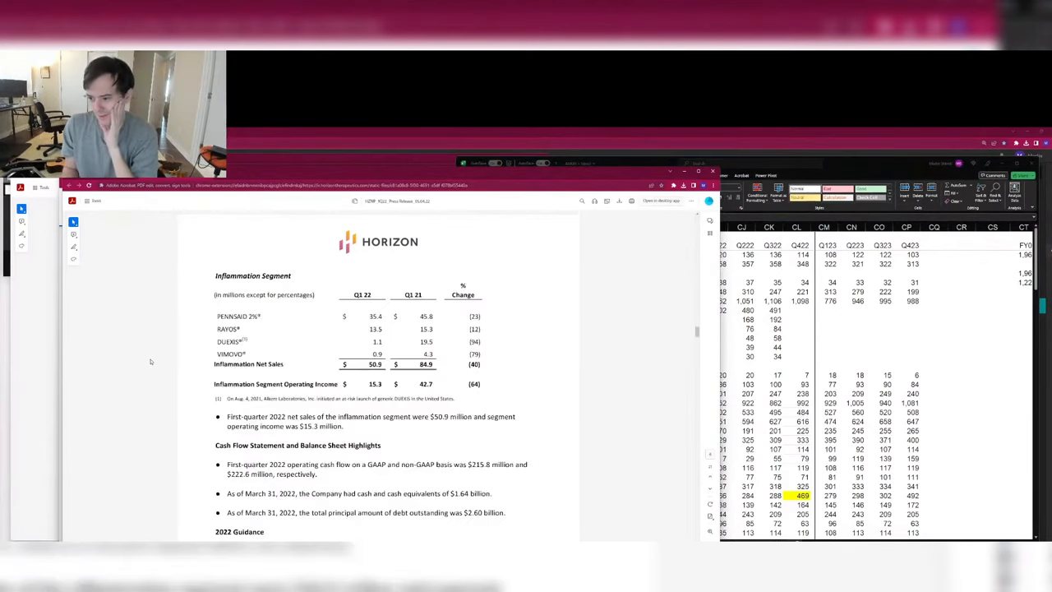
pyautogui.scroll(10, 151, 361)
pyautogui.scroll(-5, 151, 361)
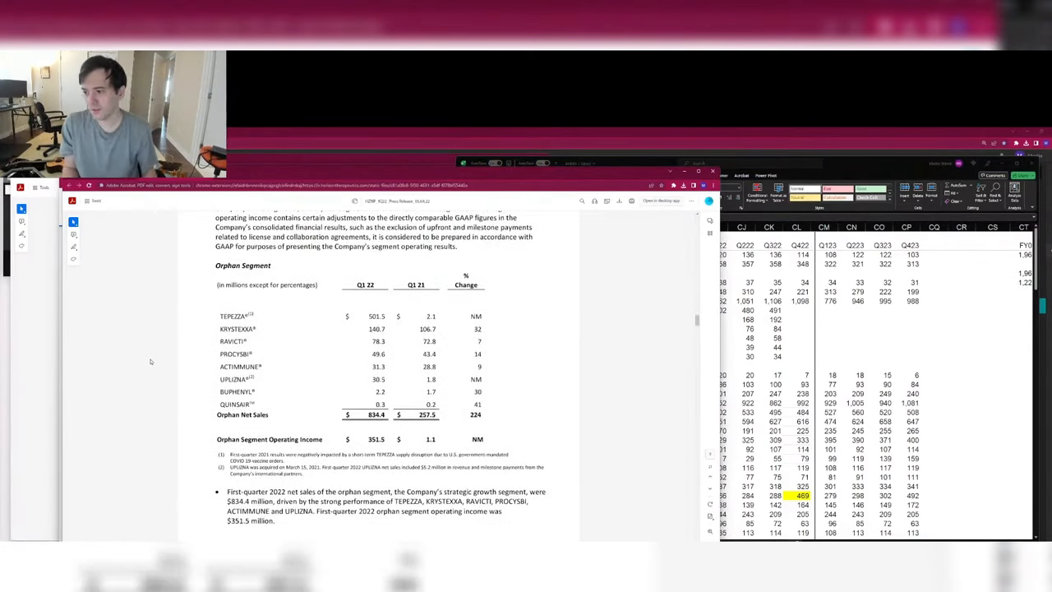
# Step: Switch back to the Excel model and enter Tepezza's Q121 net sales as 2.1
pyautogui.hotkey('alt', 'Tab')
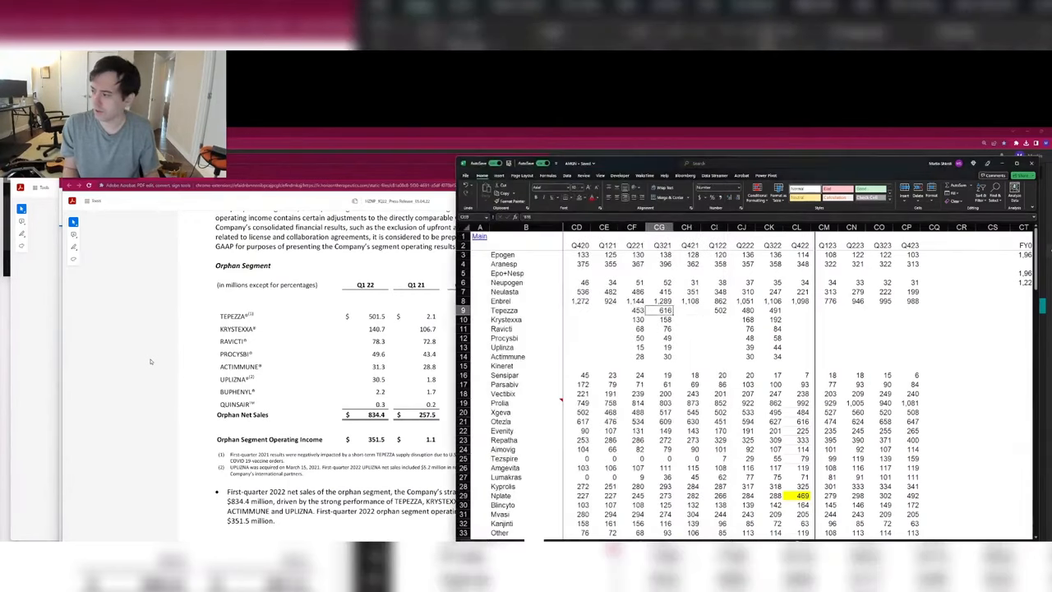
pyautogui.press('Left')
pyautogui.press('Left')
pyautogui.write('2.1')
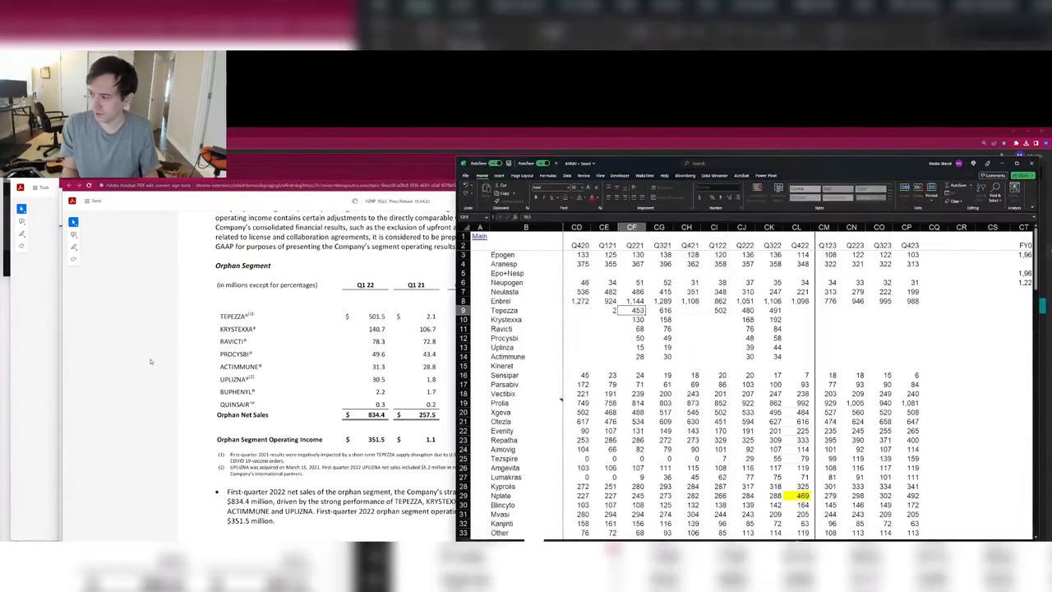
pyautogui.press('Return')
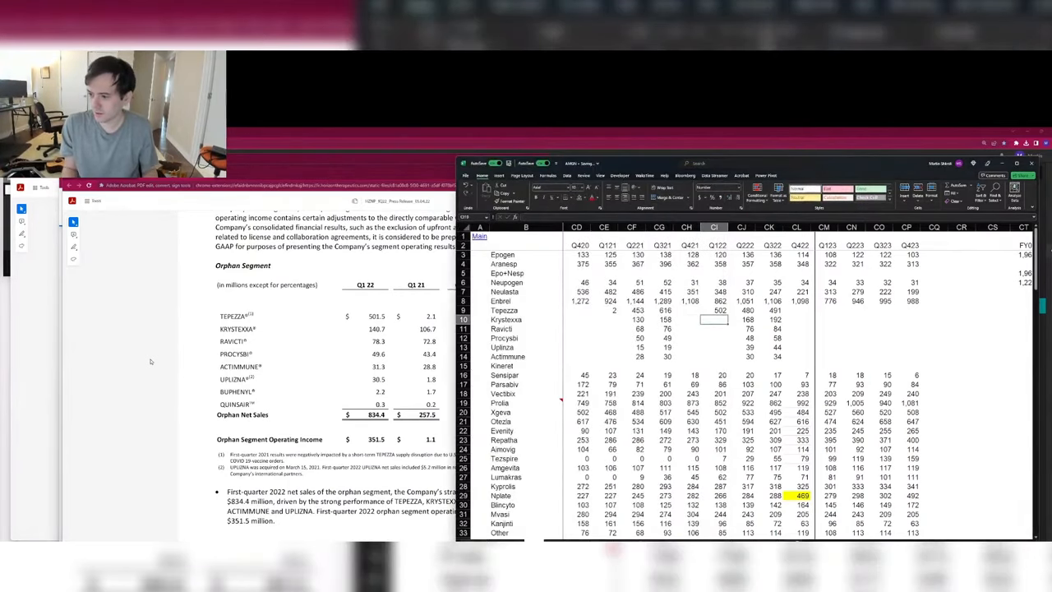
# Step: Enter Krystexxa's net sales as 141 for Q122 and 107 for Q121
pyautogui.write('141')
pyautogui.press('Left')
pyautogui.press('Left')
pyautogui.press('Left')
pyautogui.press('Left')
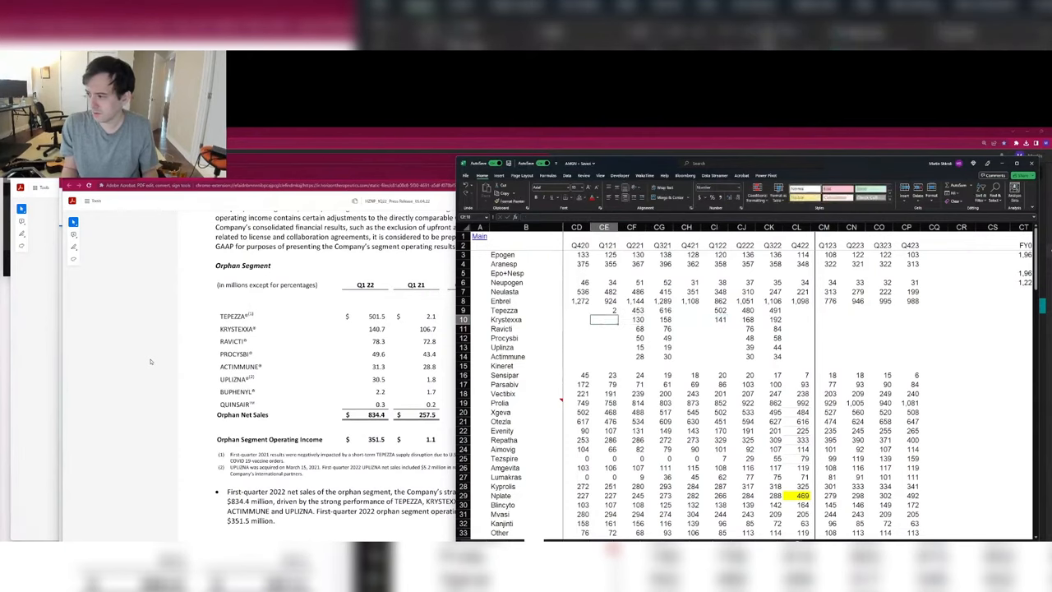
pyautogui.write('107')
pyautogui.press('Return')
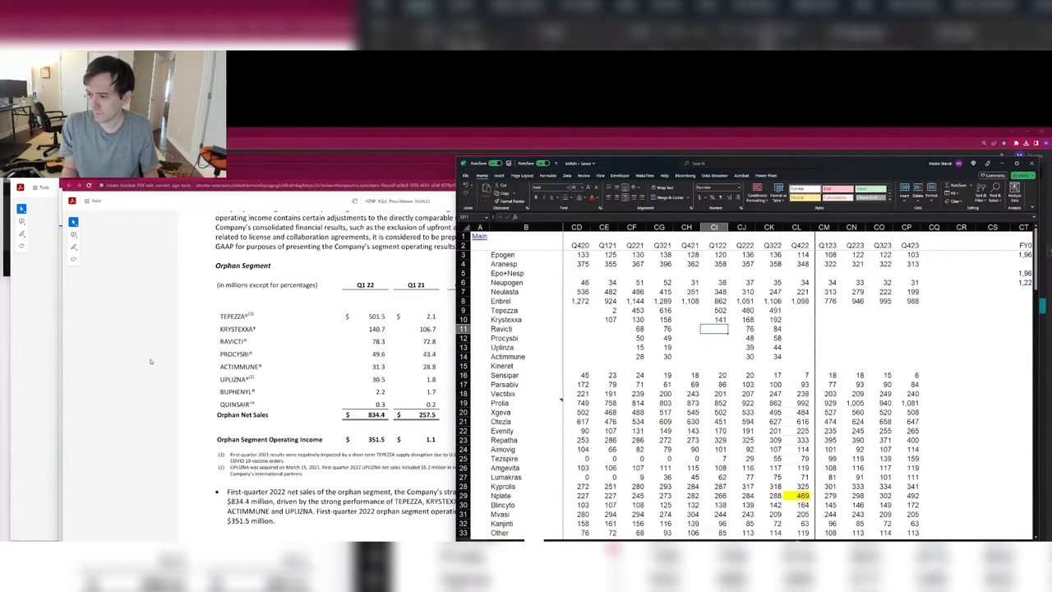
# Step: Enter Ravicti's net sales as 78 for Q122 and 73 for Q121
pyautogui.write('78')
pyautogui.press('Left')
pyautogui.press('Left')
pyautogui.press('Left')
pyautogui.press('Left')
pyautogui.write('73')
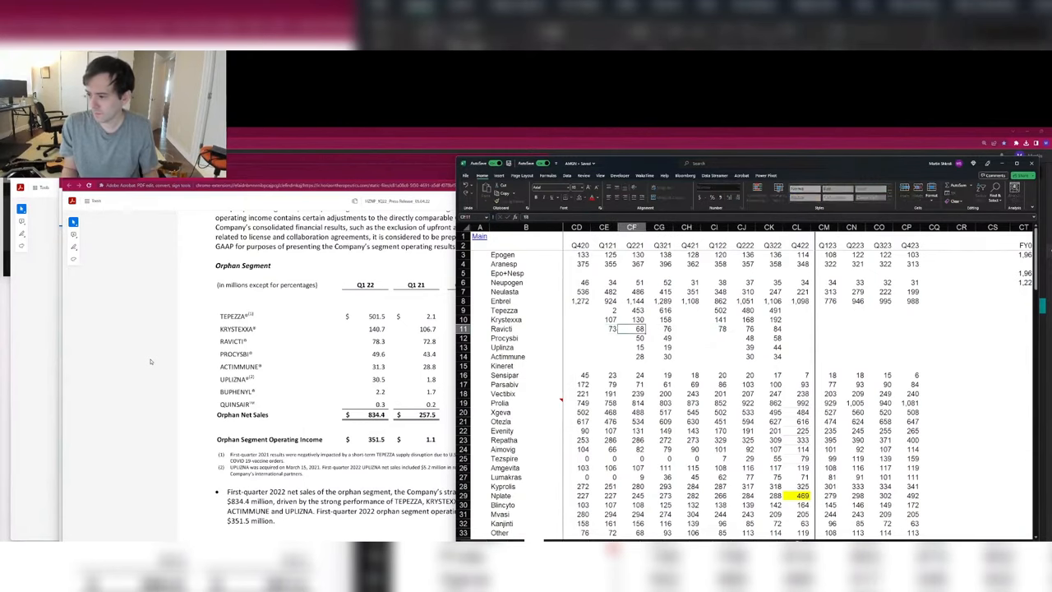
pyautogui.press('Return')
# Step: Enter Procysbi's net sales as 50 for Q122 and 43 for Q121
pyautogui.write('50')
pyautogui.press('Left')
pyautogui.press('Left')
pyautogui.press('Left')
pyautogui.press('Left')
pyautogui.write('43')
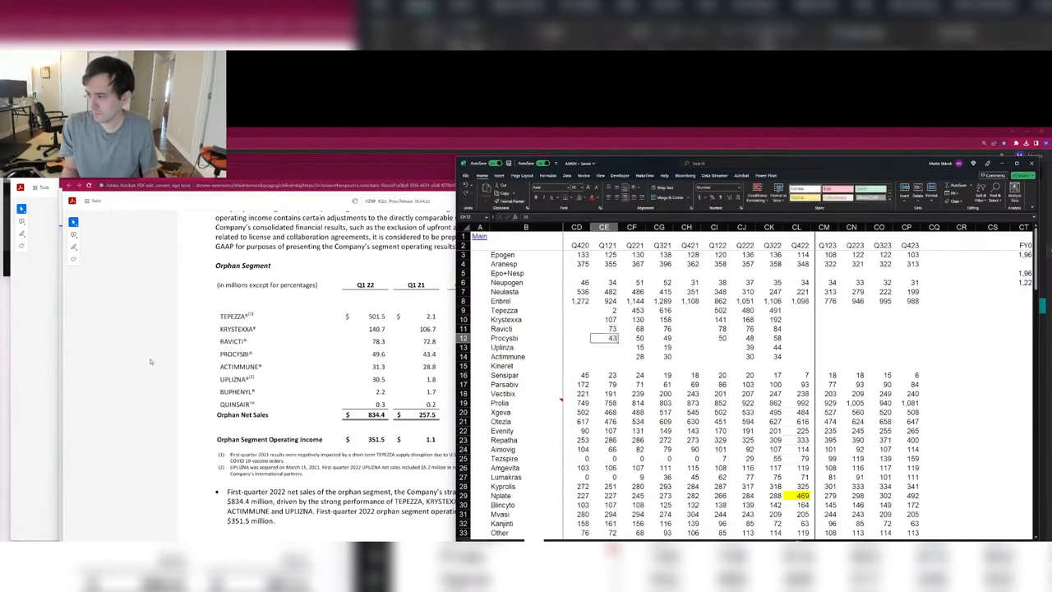
pyautogui.press('Return')
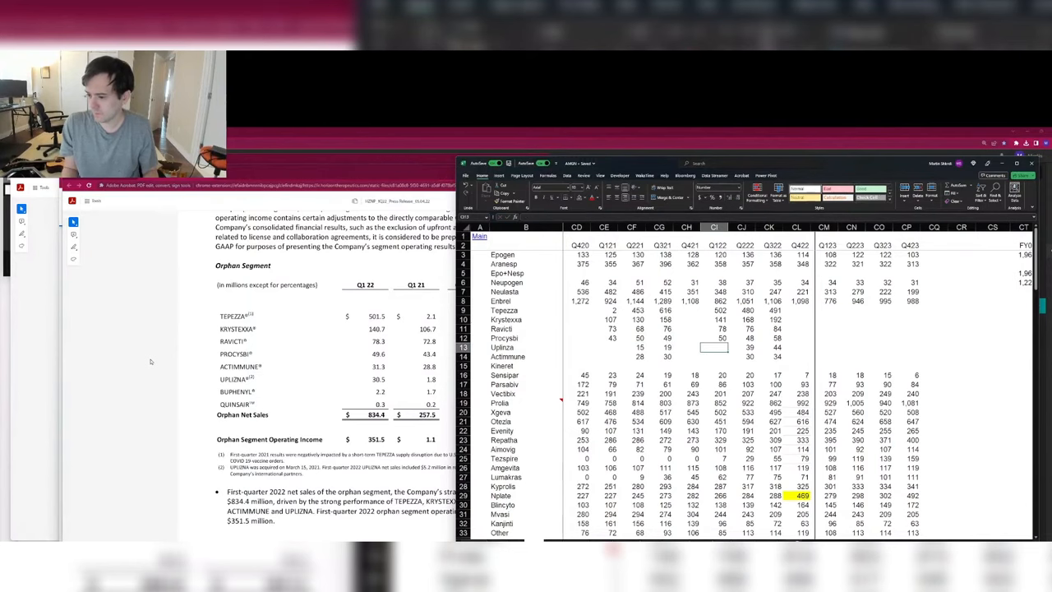
# Step: Enter Uplinza's net sales as 31 for Q122 and 2 for Q121
pyautogui.write('31')
pyautogui.press('Left')
pyautogui.press('Left')
pyautogui.write('2')
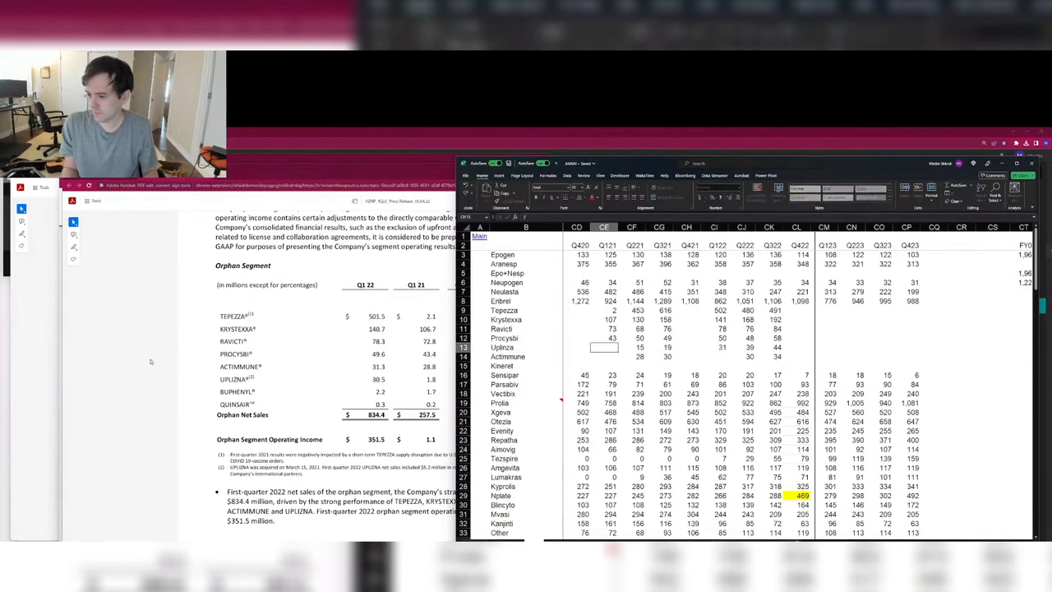
pyautogui.press('Return')
pyautogui.press('Right')
pyautogui.press('Right')
pyautogui.press('Right')
pyautogui.write('31')
pyautogui.press('Right')
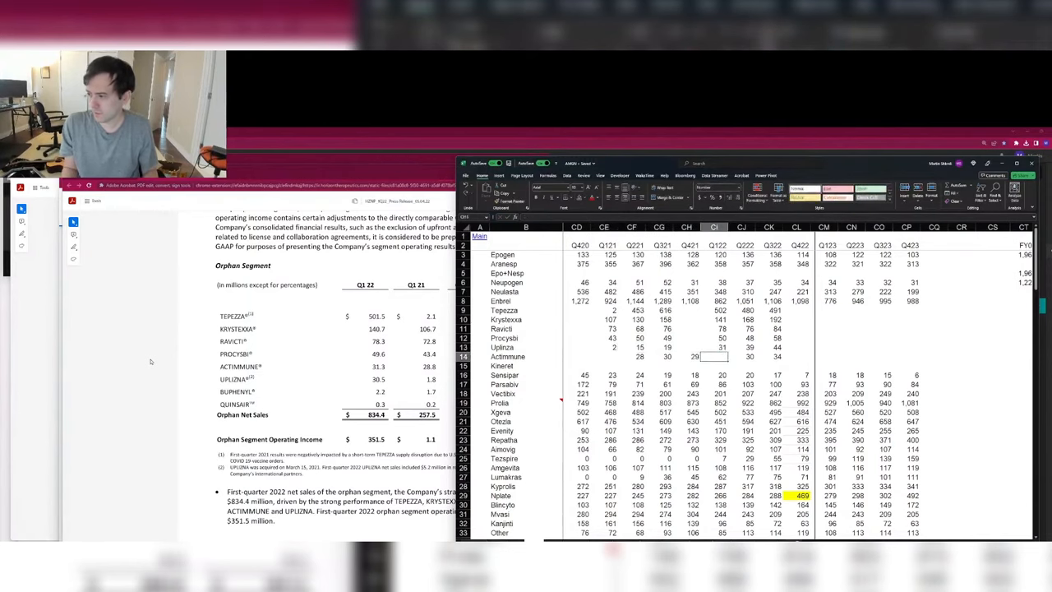
pyautogui.hotkey('ctrl', 'z')
# Step: Enter Actimmune's net sales as 31 for Q122 and 29 for Q121
pyautogui.press('Right')
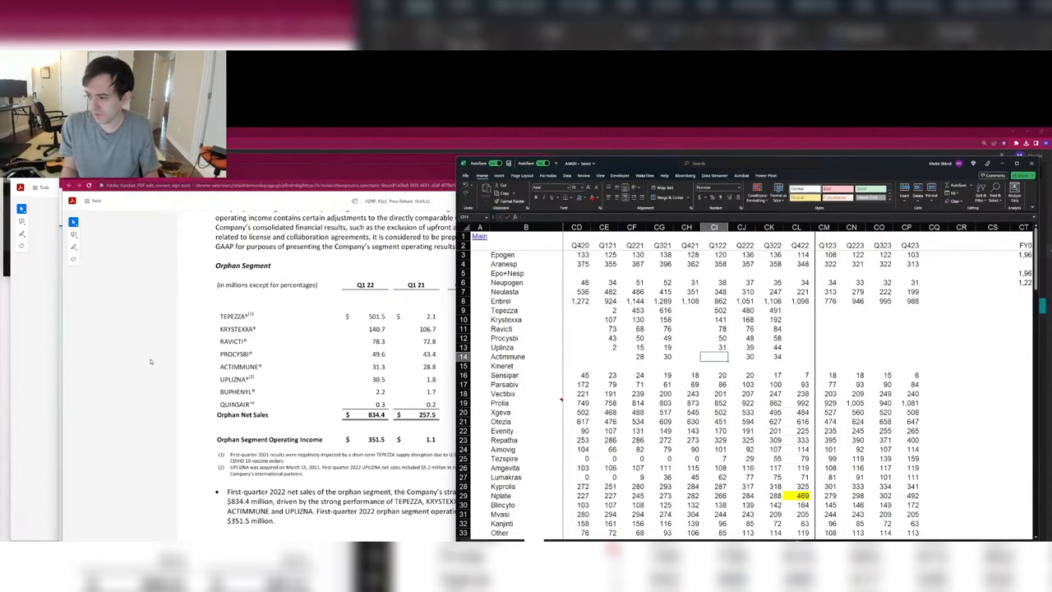
pyautogui.press('Left')
pyautogui.press('Left')
pyautogui.press('Left')
pyautogui.press('Left')
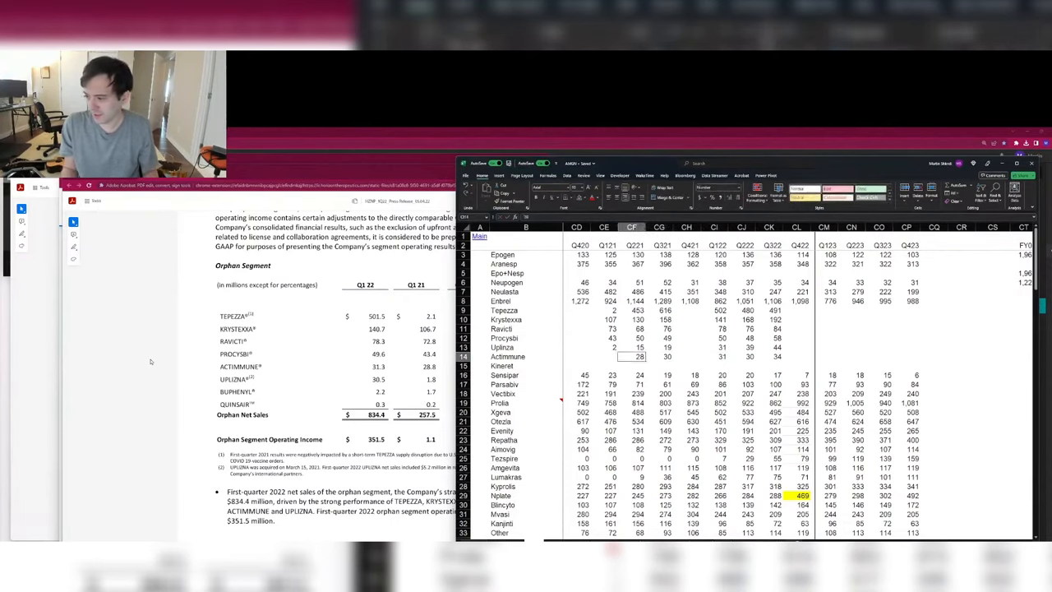
pyautogui.write('29')
pyautogui.press('Right')
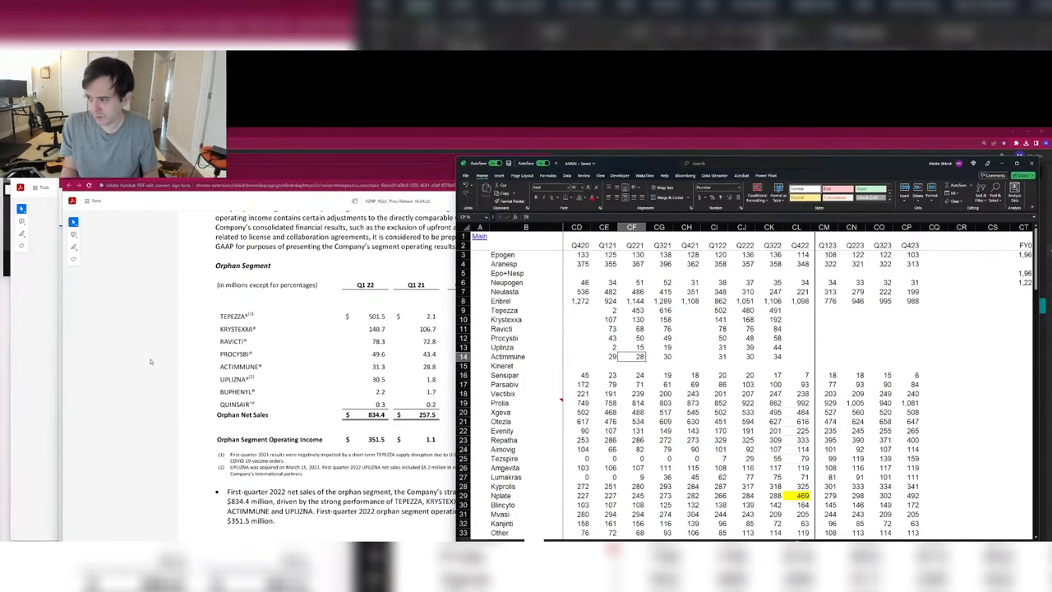
# Step: Check the Horizon drugs' Tepezza to Actimmune rows for quarters that still lack net sales
pyautogui.press('Up')
pyautogui.press('Up')
pyautogui.press('Up')
pyautogui.press('Up')
pyautogui.press('Up')
pyautogui.hotkey('shift', 'Down')
pyautogui.hotkey('shift', 'Down')
pyautogui.hotkey('shift', 'Left')
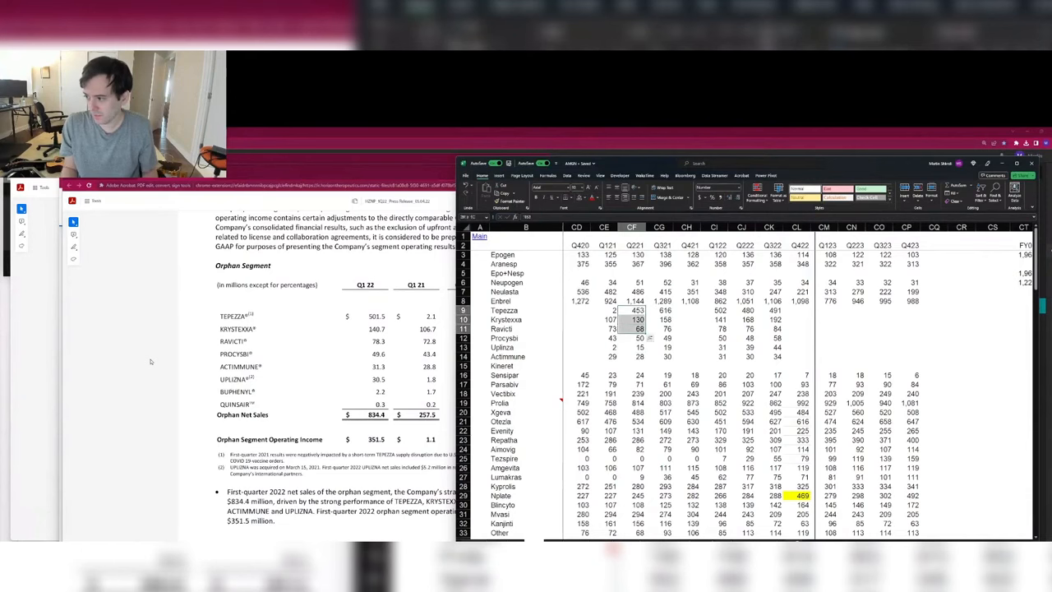
pyautogui.hotkey('shift', 'Down')
pyautogui.hotkey('shift', 'Down')
pyautogui.hotkey('shift', 'Down')
pyautogui.press('Right')
pyautogui.press('Right')
pyautogui.press('Right')
pyautogui.press('Right')
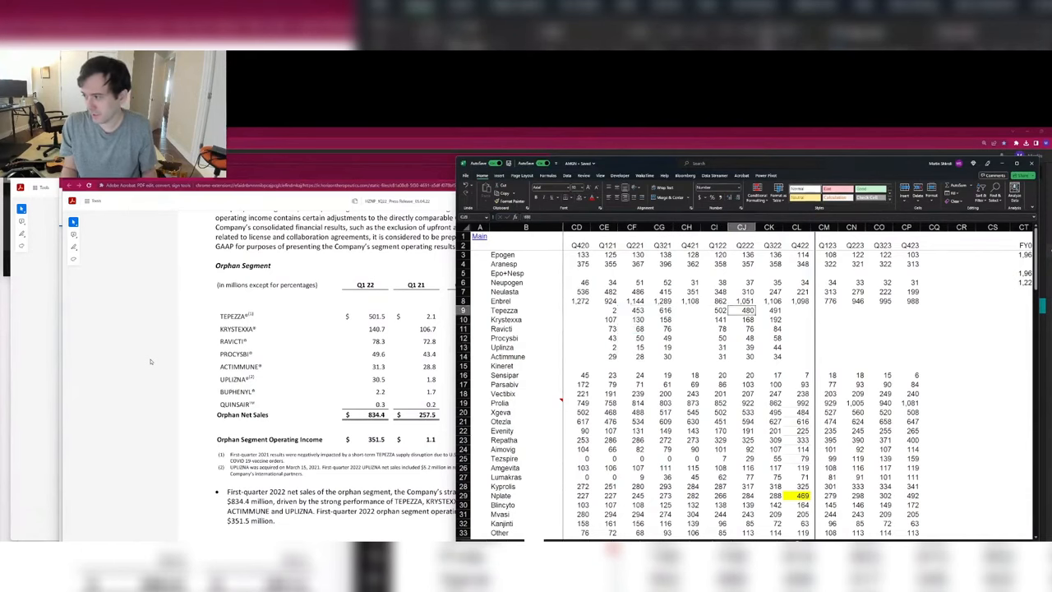
pyautogui.press('Right')
# Step: Close the Q1 2022 release and open Horizon's Q4 2021 Earnings Release from the archived events page
pyautogui.click(150, 360)
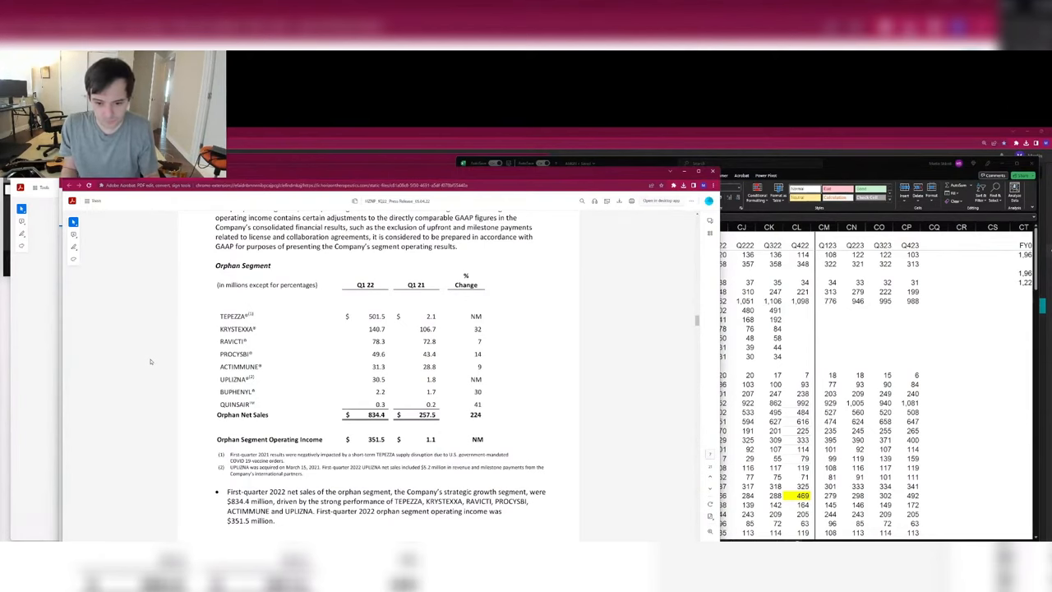
pyautogui.hotkey('ctrl', 'w')
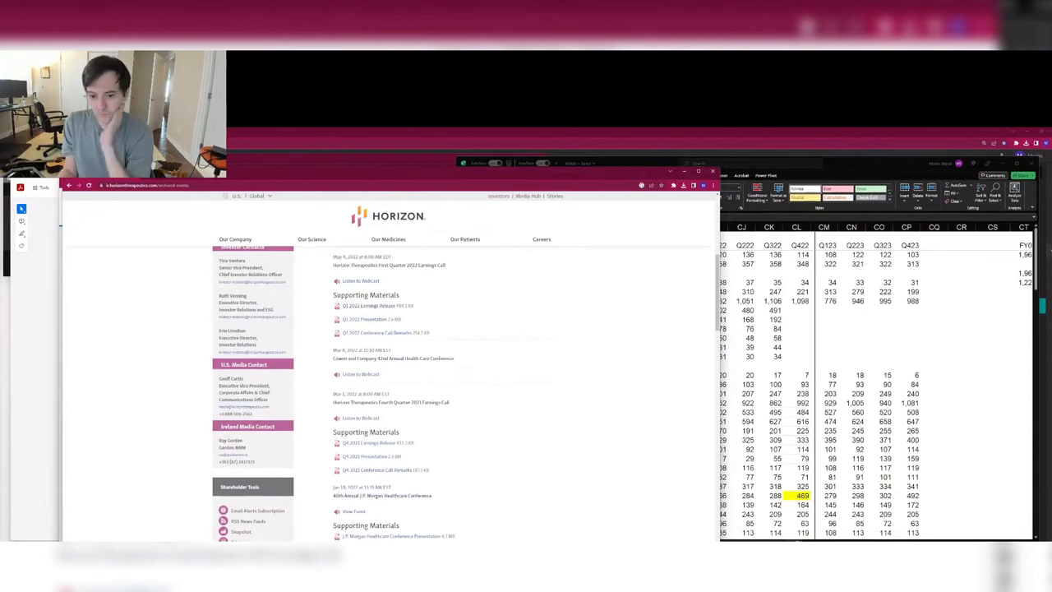
pyautogui.scroll(-5, 444, 378)
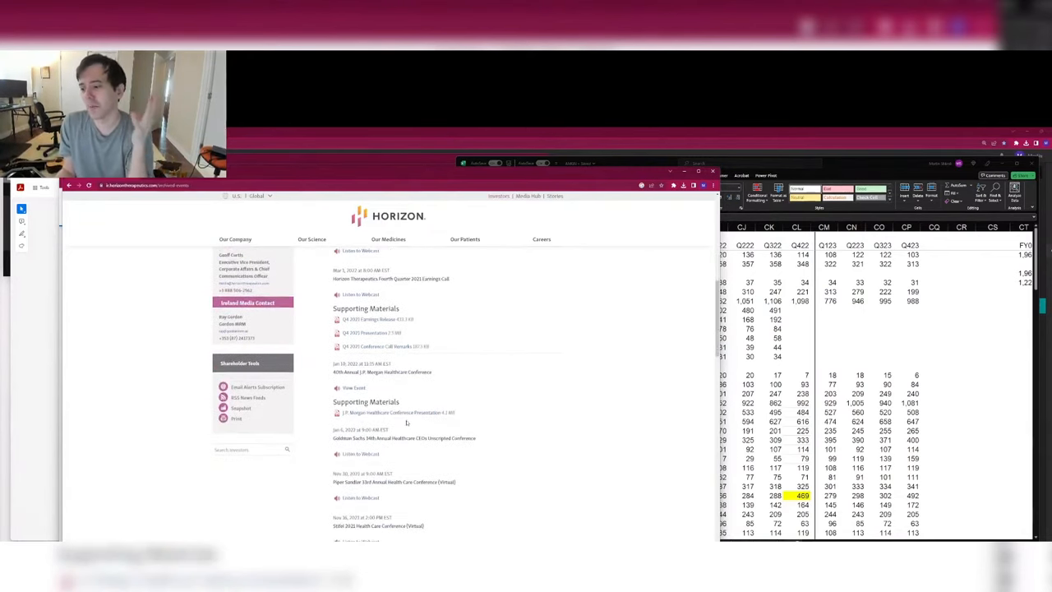
pyautogui.scroll(3, 402, 427)
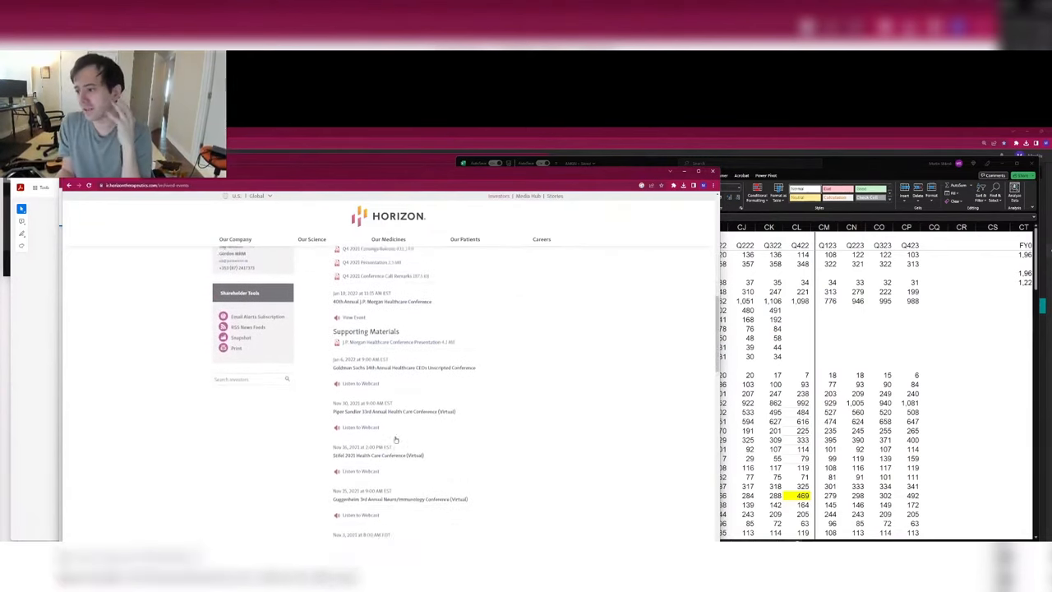
pyautogui.click(392, 381)
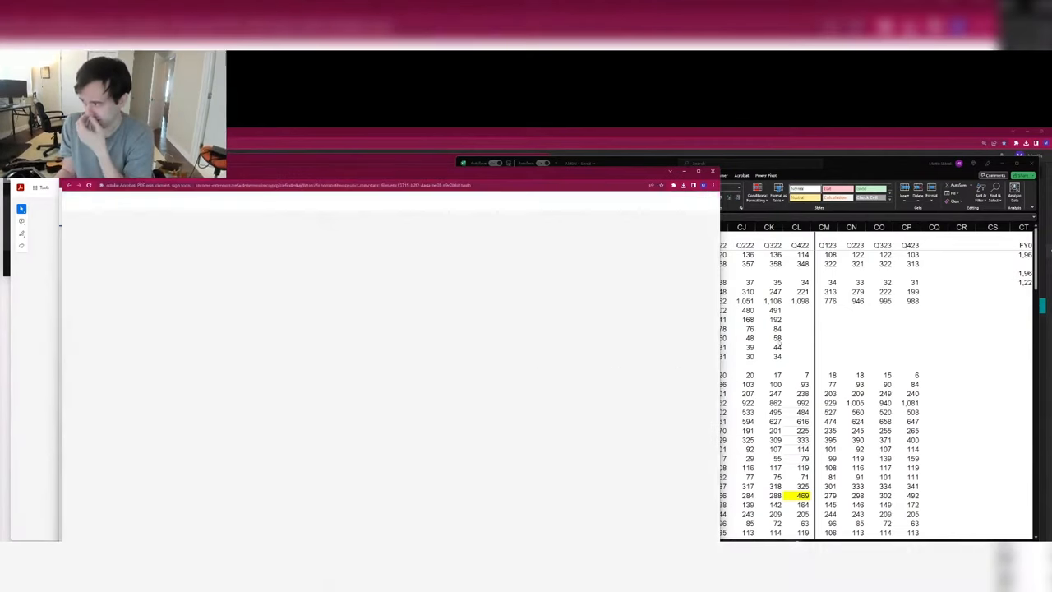
# Step: Locate the orphan segment net sales table for Q4 21 and Q4 20 in the release
pyautogui.click(775, 311)
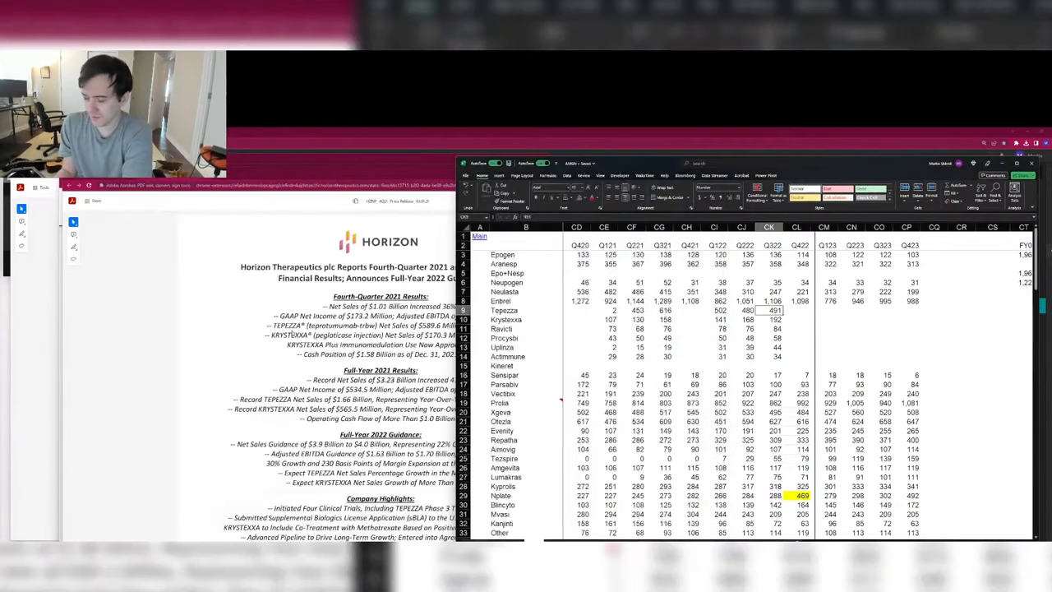
pyautogui.click(292, 329)
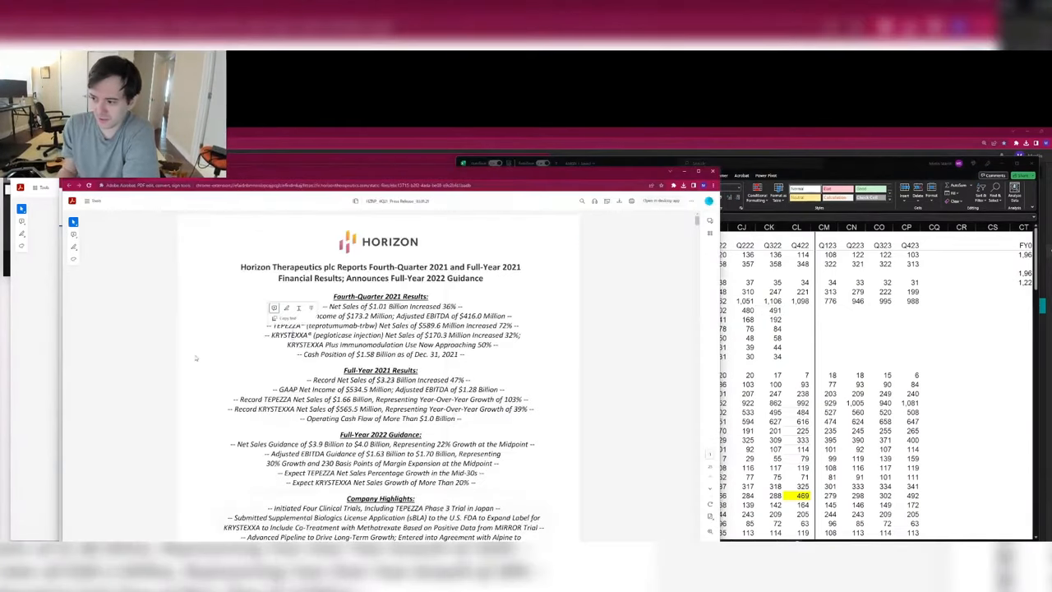
pyautogui.scroll(-15, 144, 385)
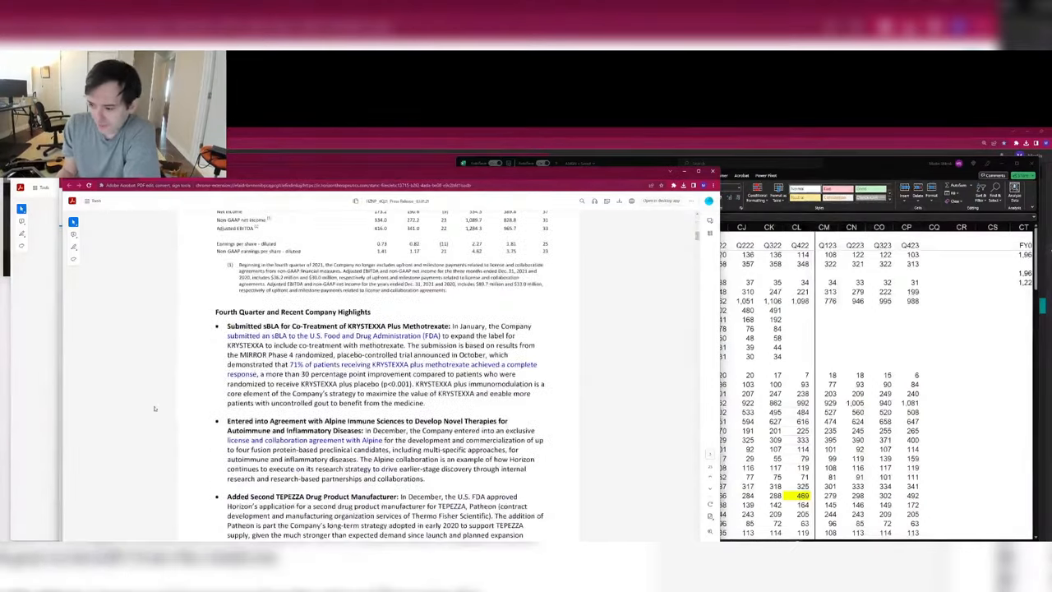
pyautogui.scroll(-15, 154, 407)
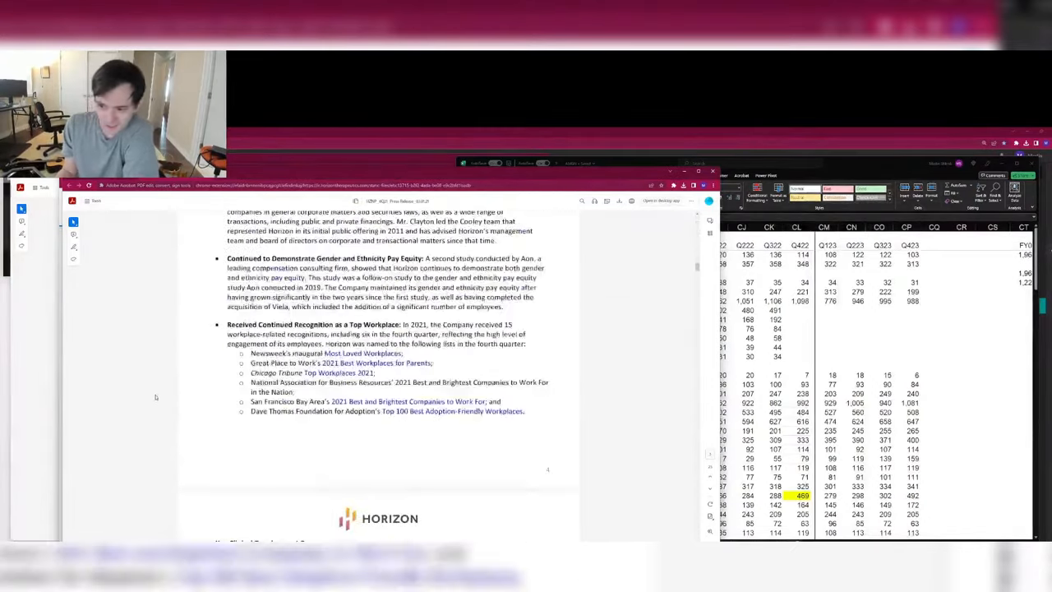
pyautogui.scroll(-20, 156, 397)
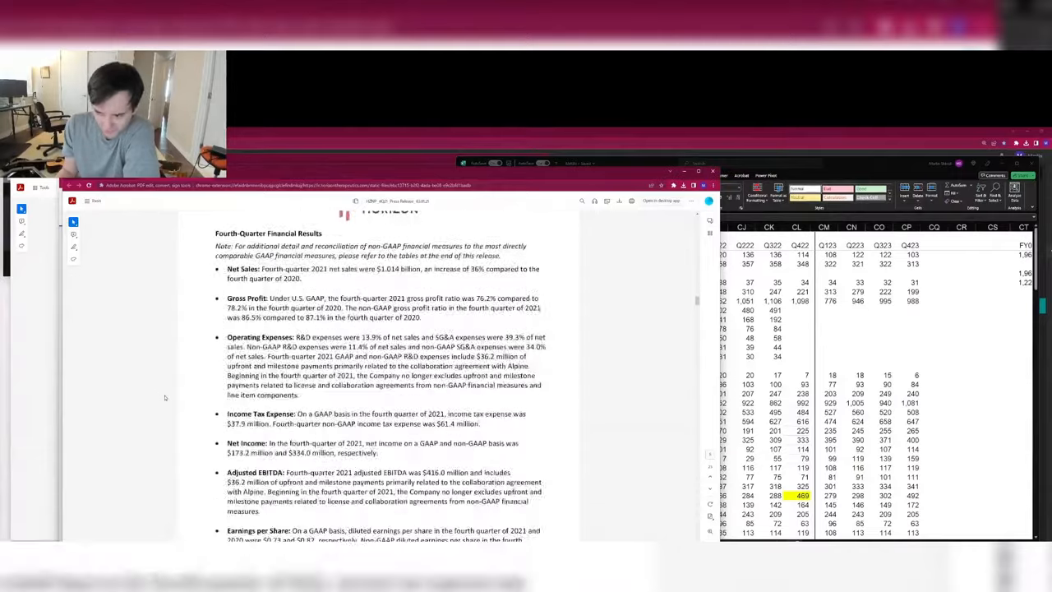
pyautogui.scroll(-5, 166, 397)
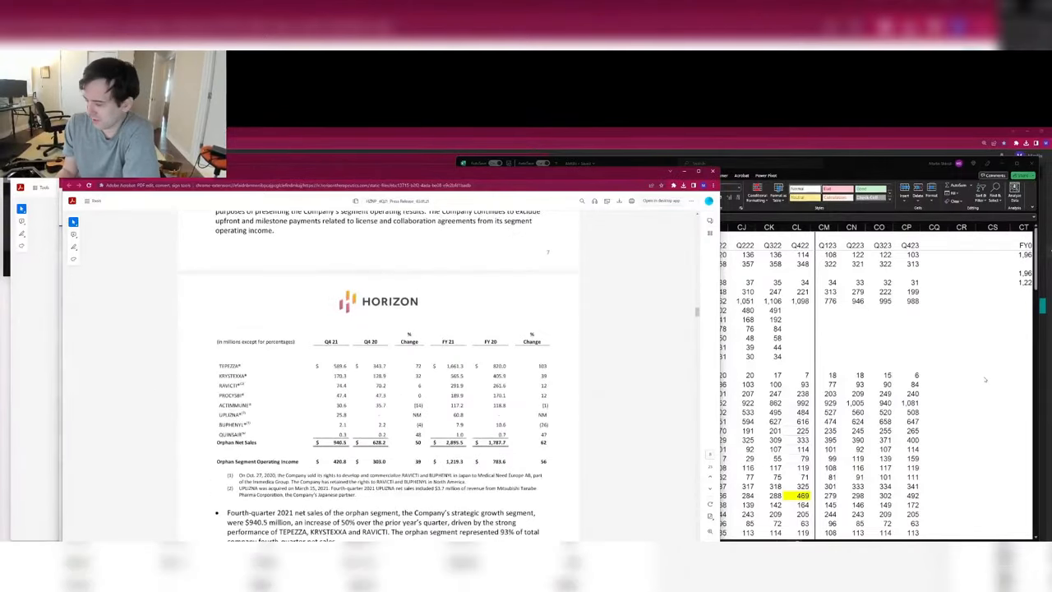
# Step: Enter Tepezza's net sales as 590 for Q421 and 344 for Q420 in the revenue model
pyautogui.click(725, 316)
pyautogui.click(622, 304)
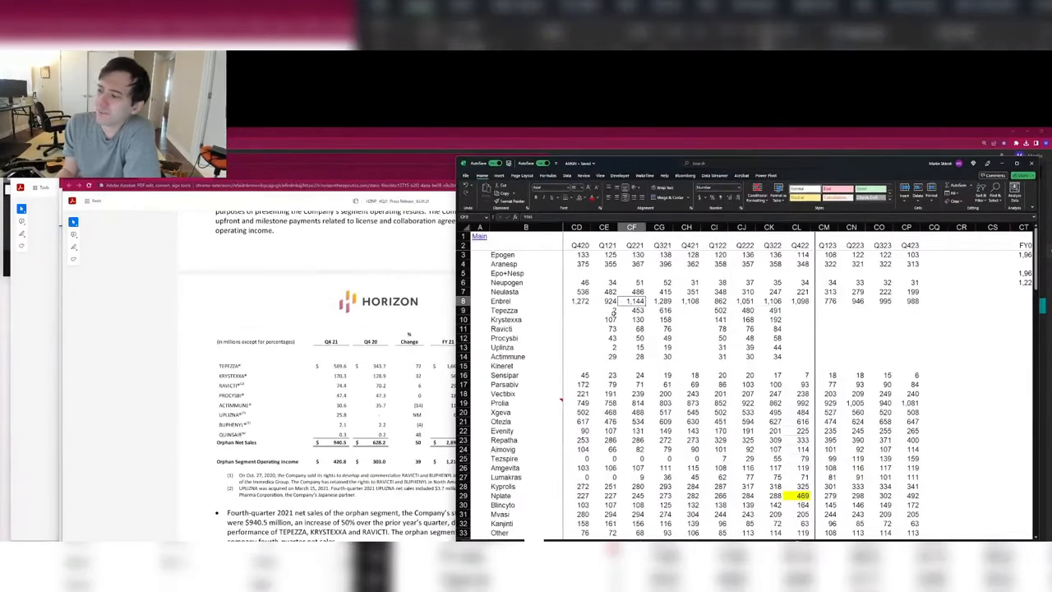
pyautogui.click(612, 312)
pyautogui.press('Right')
pyautogui.press('Right')
pyautogui.press('Right')
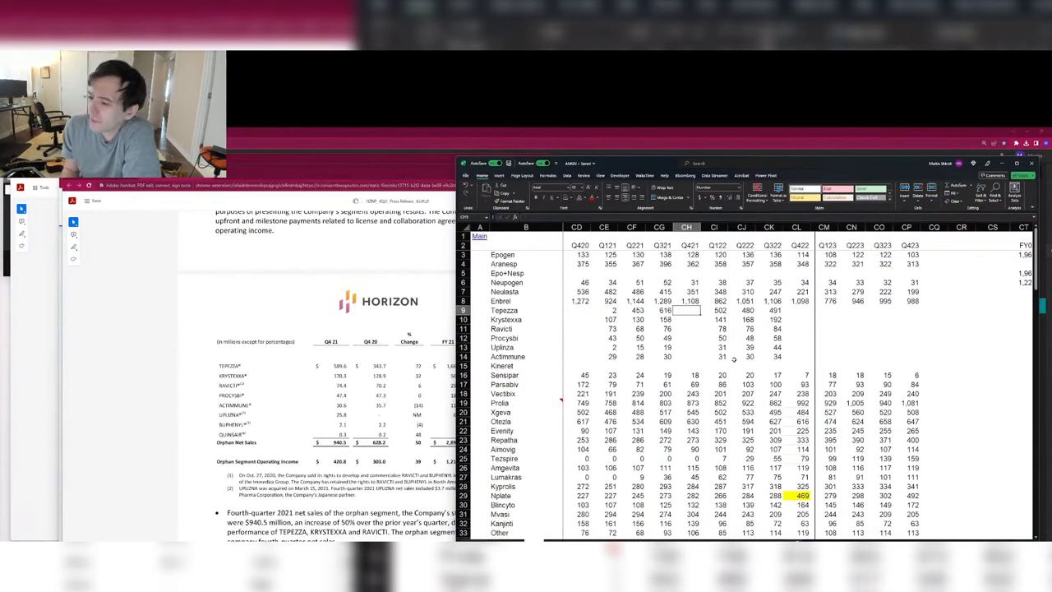
pyautogui.write('589.6')
pyautogui.press('Left')
pyautogui.press('Left')
pyautogui.press('Left')
pyautogui.press('Left')
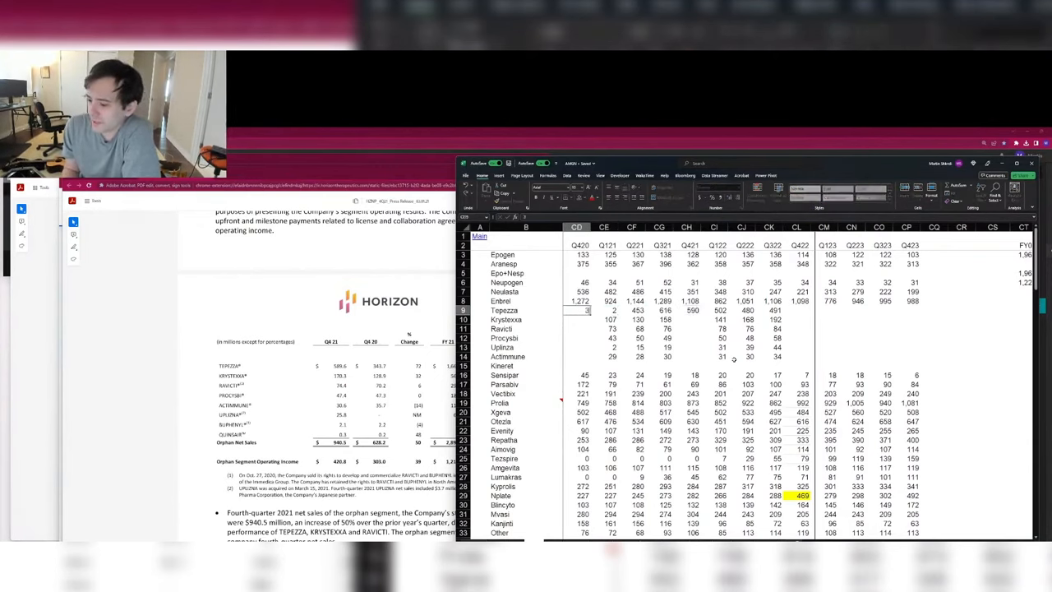
pyautogui.write('343.7')
pyautogui.press('Right')
pyautogui.press('Left')
pyautogui.press('Left')
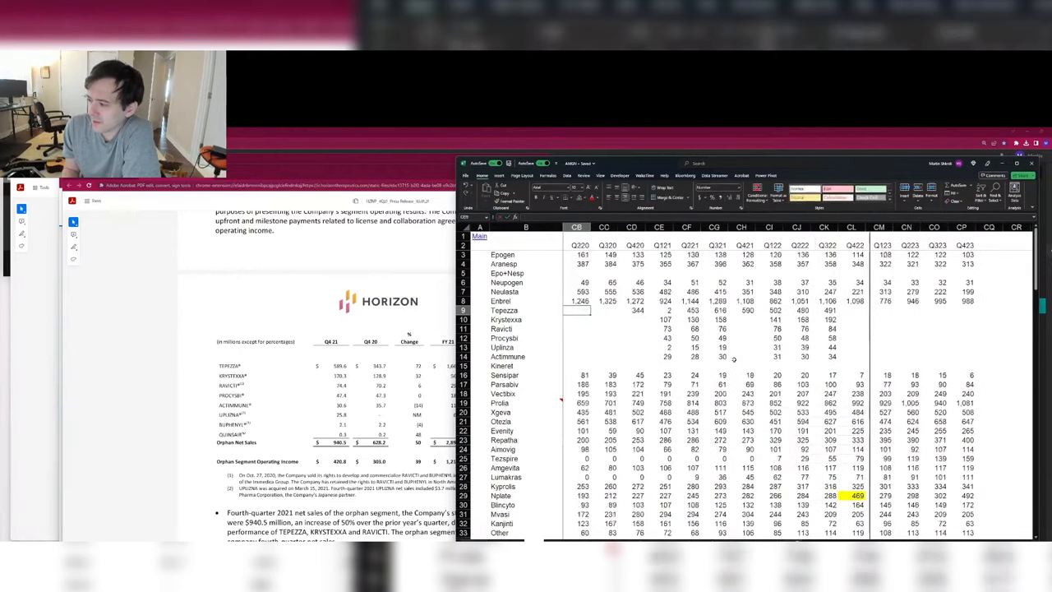
# Step: Enter Krystexxa's net sales as 170 for Q421 and 129 for Q420
pyautogui.press('Down')
pyautogui.press('Right')
pyautogui.press('Right')
pyautogui.press('Right')
pyautogui.press('Right')
pyautogui.press('Right')
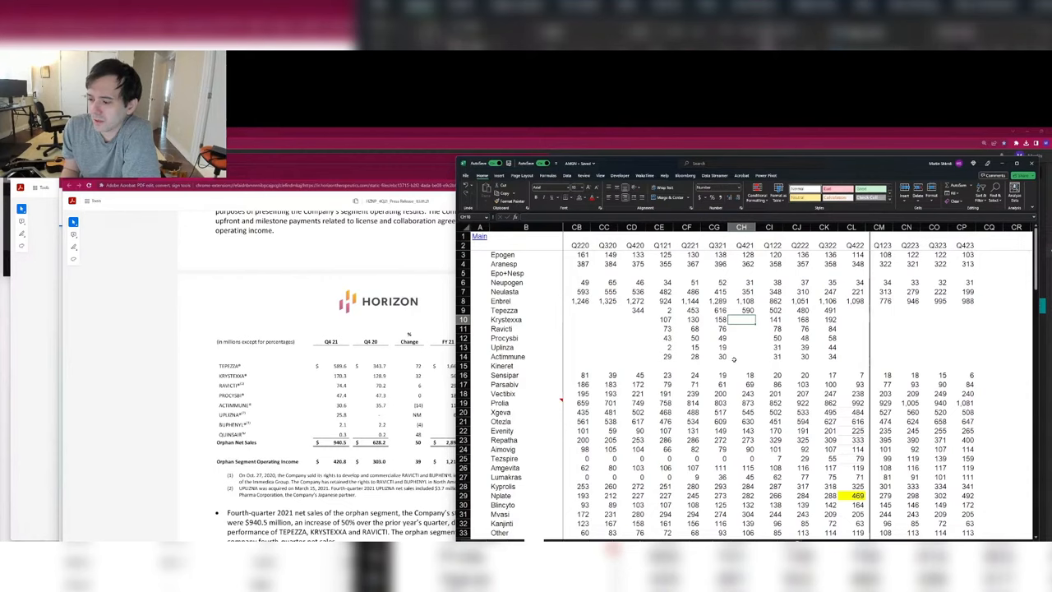
pyautogui.write('170')
pyautogui.press('Left')
pyautogui.press('Left')
pyautogui.press('Left')
pyautogui.press('Left')
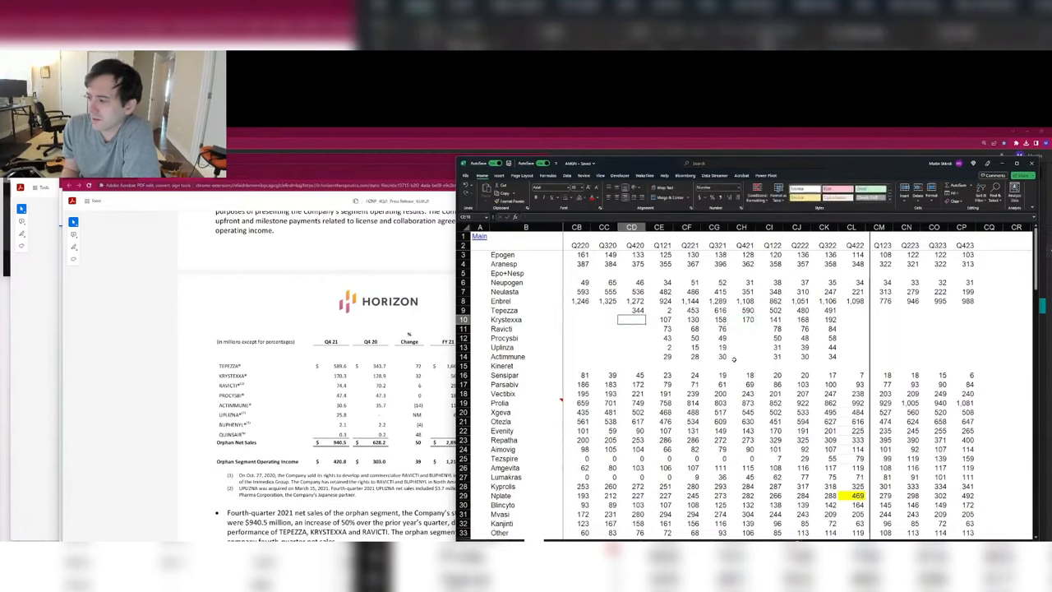
pyautogui.write('129')
# Step: Enter Ravicti's net sales as 75 for Q421 and 70 for Q420
pyautogui.press('Down')
pyautogui.press('Right')
pyautogui.press('Right')
pyautogui.press('Right')
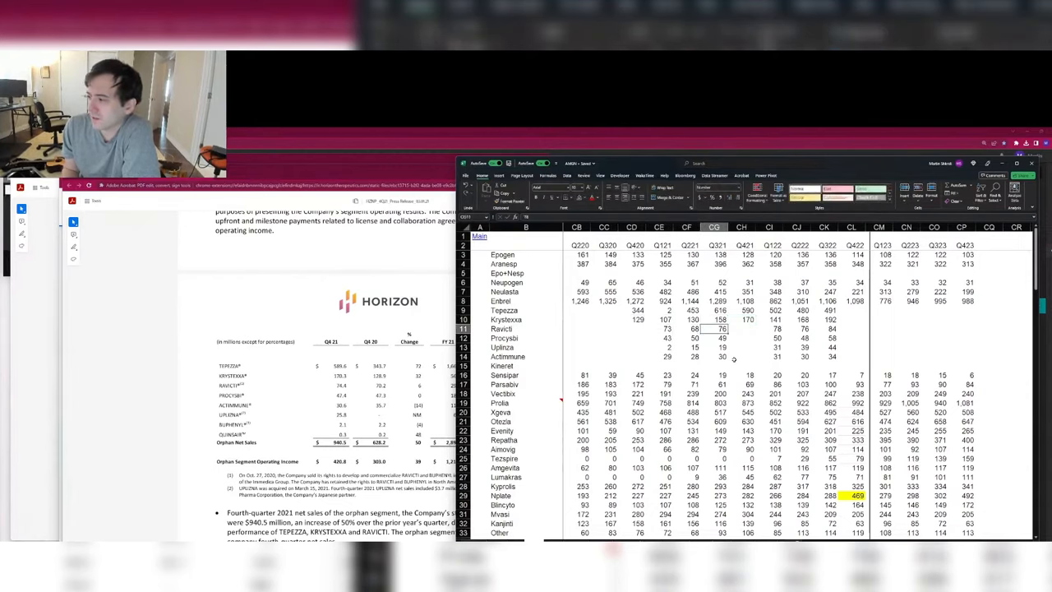
pyautogui.press('Right')
pyautogui.write('75')
pyautogui.press('Left')
pyautogui.press('Left')
pyautogui.press('Left')
pyautogui.press('Left')
pyautogui.write('70')
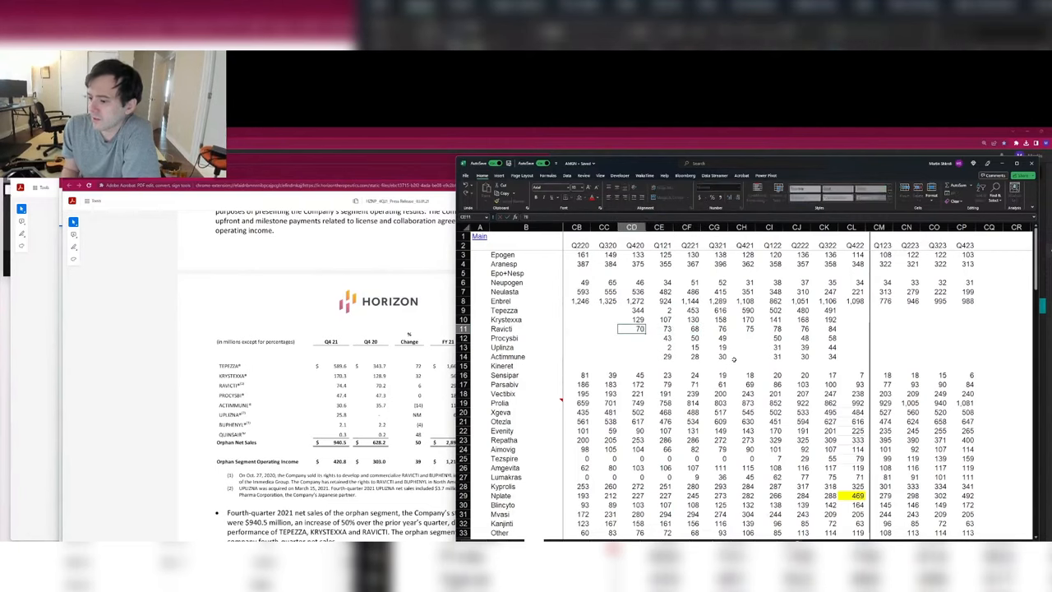
# Step: Enter Procysbi's net sales as 47 for both Q421 and Q420
pyautogui.press('Down')
pyautogui.press('Right')
pyautogui.press('Right')
pyautogui.press('Right')
pyautogui.press('Right')
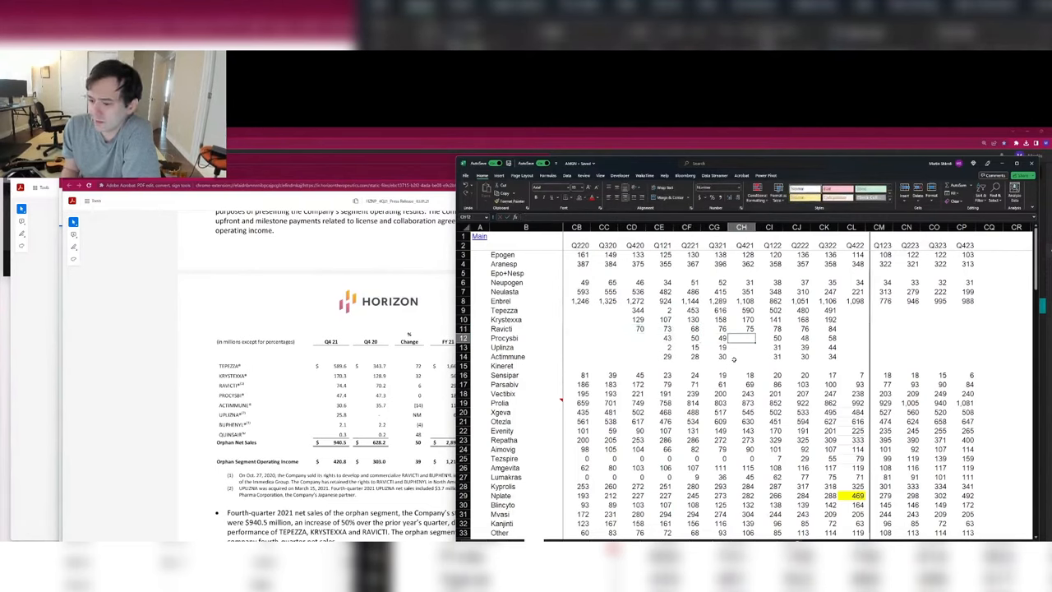
pyautogui.write('47')
pyautogui.press('Left')
pyautogui.press('Left')
pyautogui.press('Left')
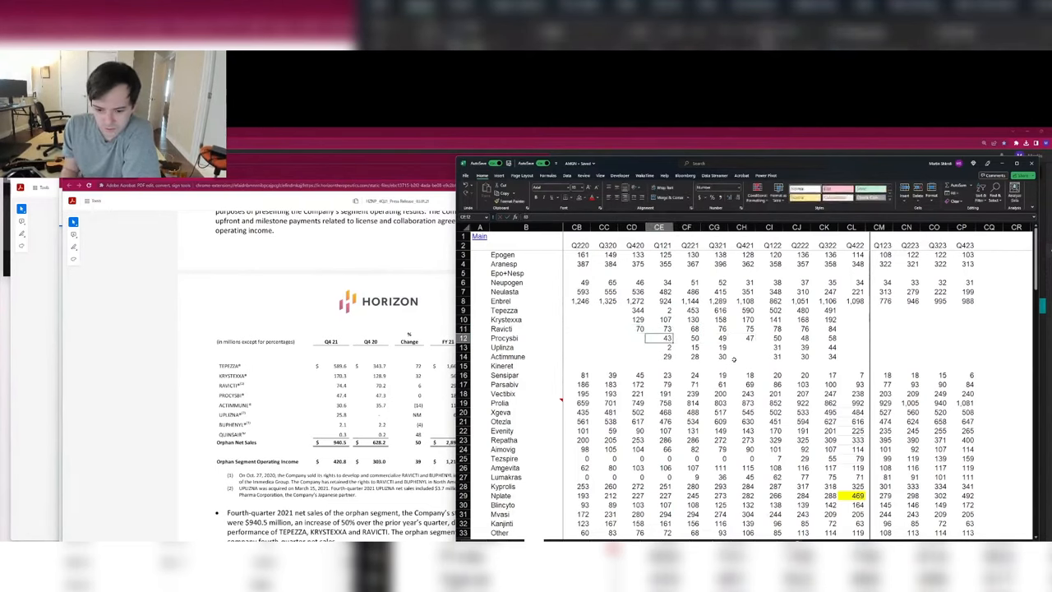
pyautogui.press('Left')
pyautogui.write('47')
pyautogui.press('Down')
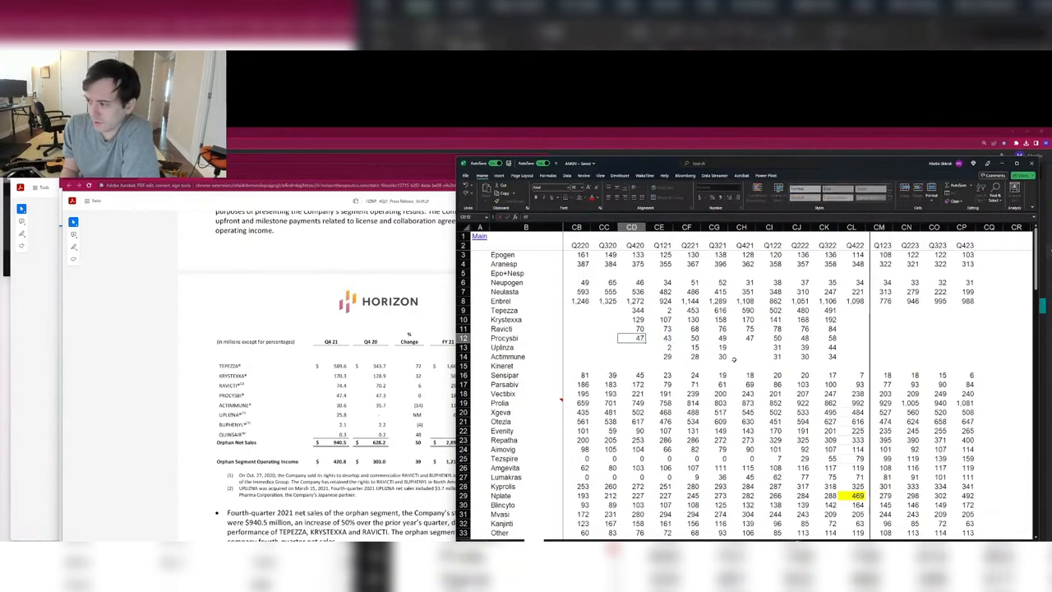
pyautogui.press('Right')
pyautogui.press('Right')
pyautogui.press('Right')
pyautogui.press('Right')
pyautogui.write('31')
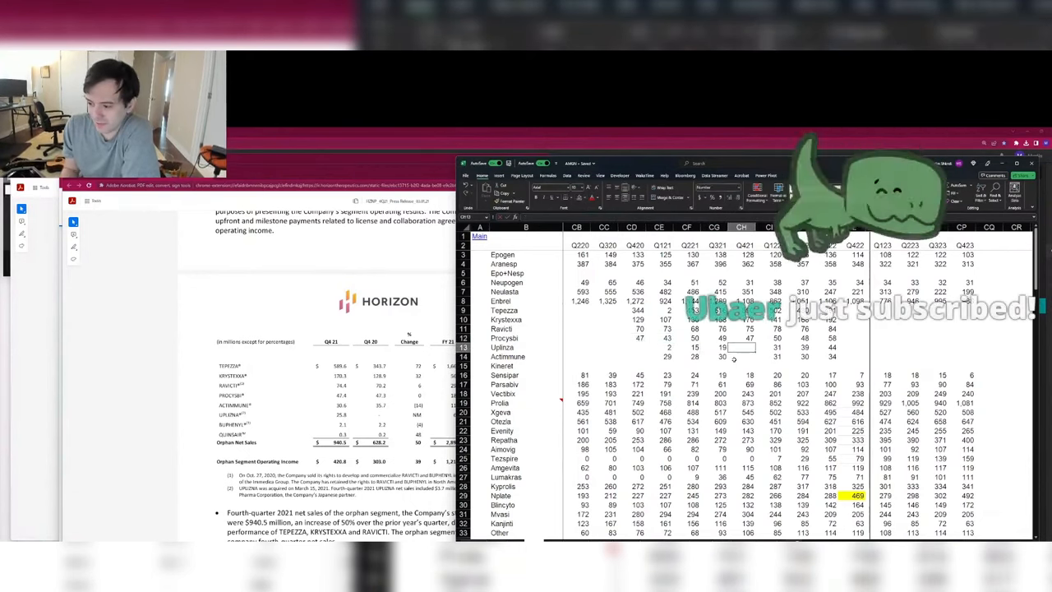
pyautogui.press('Left')
pyautogui.press('Left')
pyautogui.press('Left')
pyautogui.press('Left')
pyautogui.press('Right')
pyautogui.press('Right')
pyautogui.press('Right')
pyautogui.press('Right')
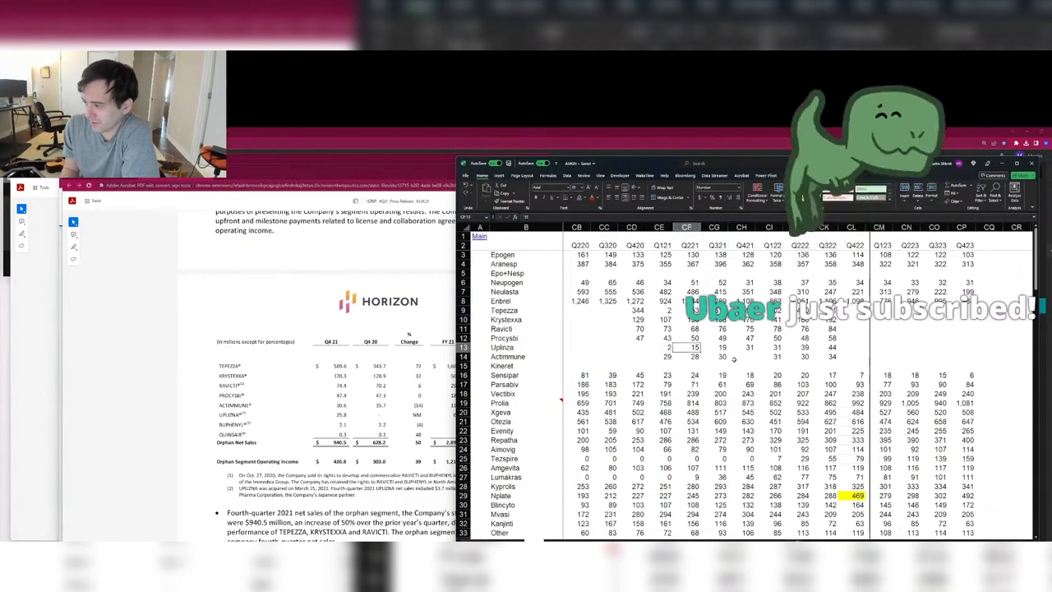
pyautogui.press('Delete')
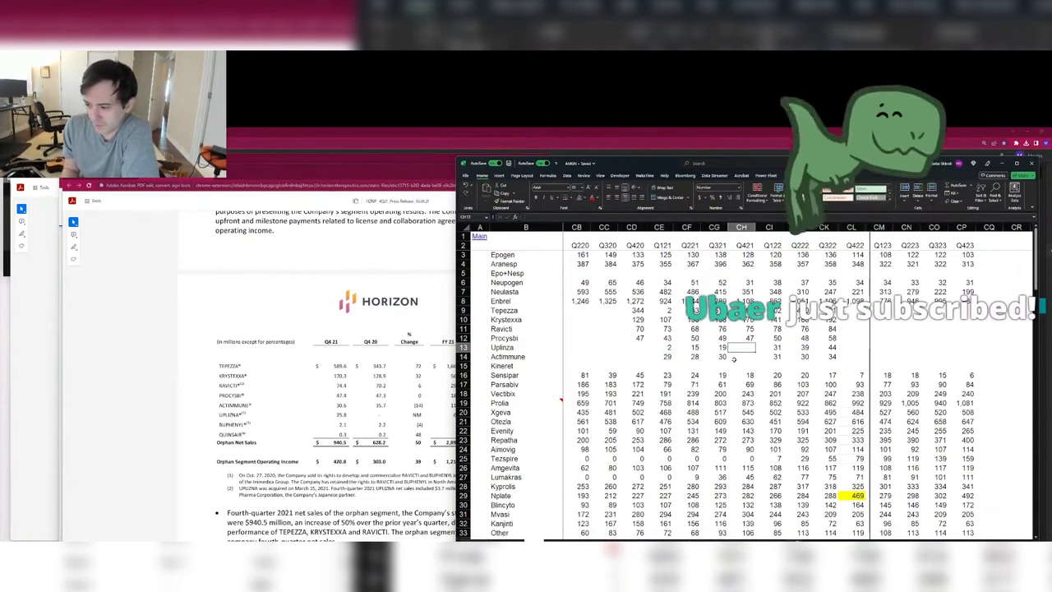
# Step: Enter Uplinza's net sales as 26 for Q421 and 0 for Q420
pyautogui.write('26')
pyautogui.press('Left')
pyautogui.press('Left')
pyautogui.press('Left')
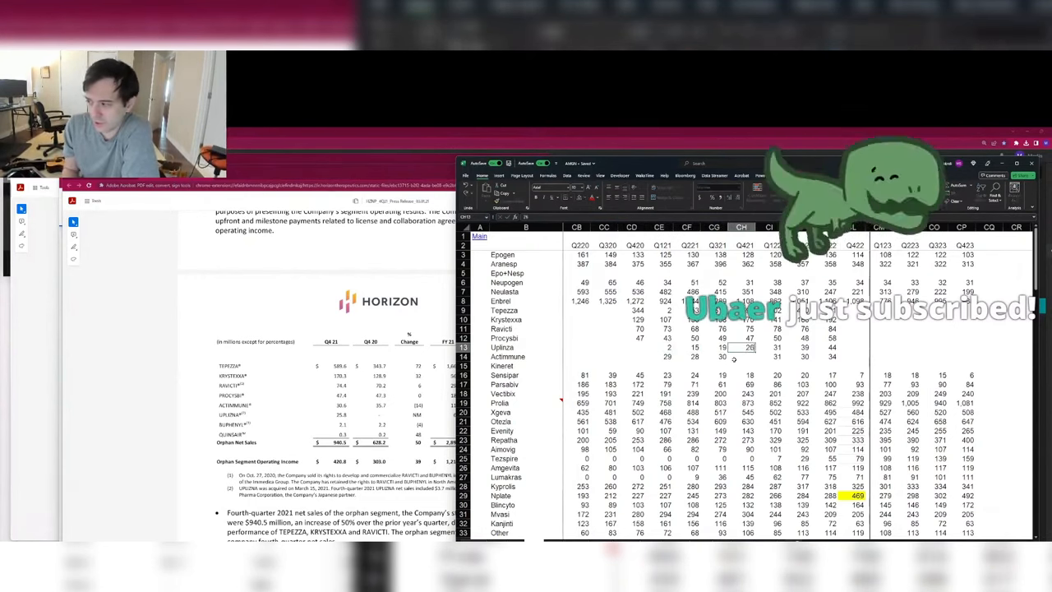
pyautogui.press('Left')
pyautogui.write('0')
# Step: Enter Actimmune's net sales as 31 for Q421 and 36 for Q420
pyautogui.press('Down')
pyautogui.press('Right')
pyautogui.press('Right')
pyautogui.press('Right')
pyautogui.press('Right')
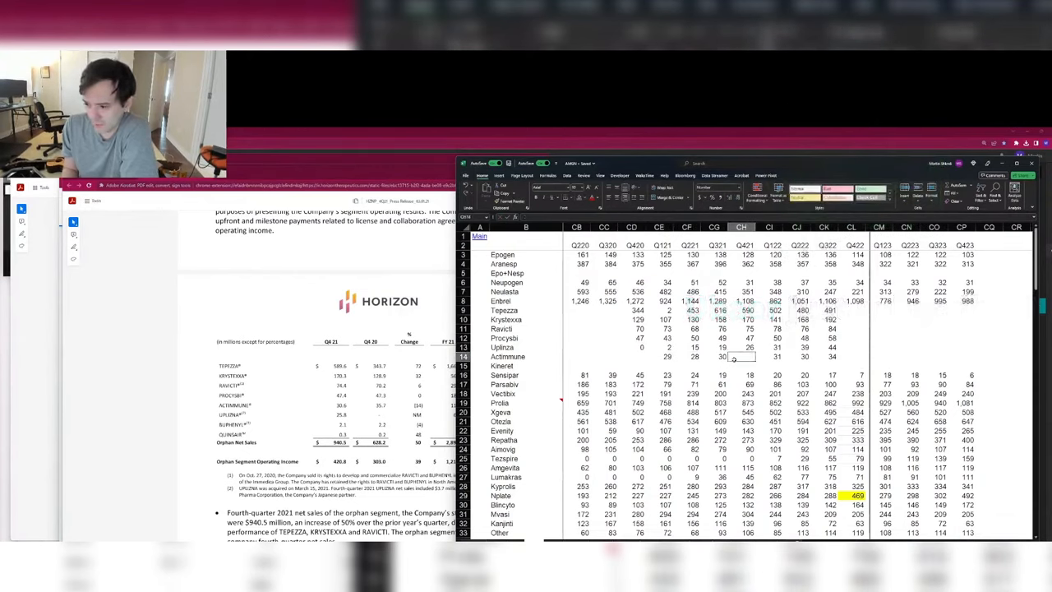
pyautogui.write('31')
pyautogui.press('Left')
pyautogui.press('Left')
pyautogui.press('Left')
pyautogui.press('Left')
pyautogui.write('36')
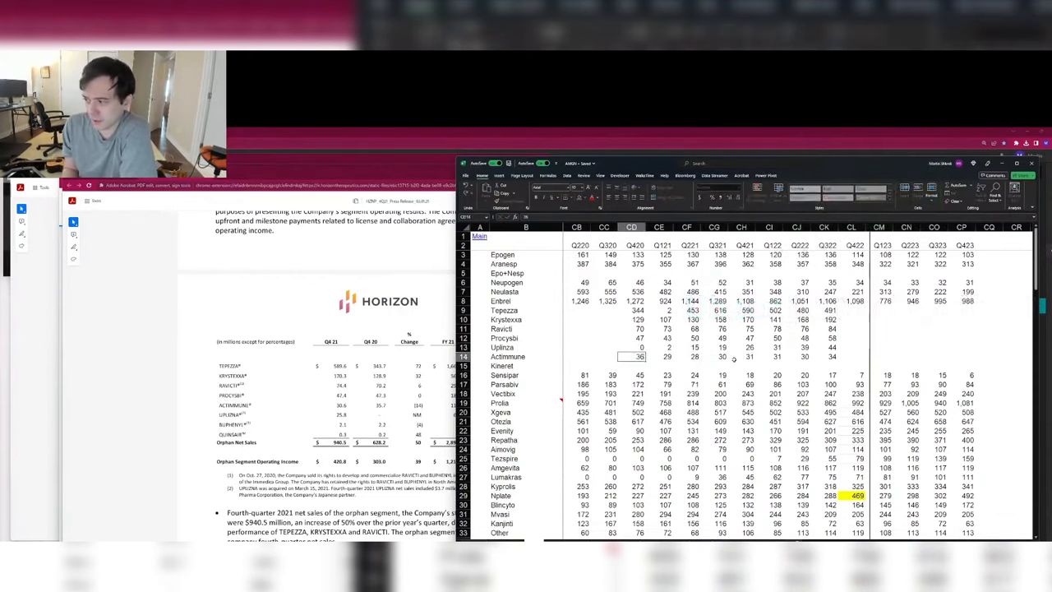
pyautogui.hotkey('ctrl', 'Return')
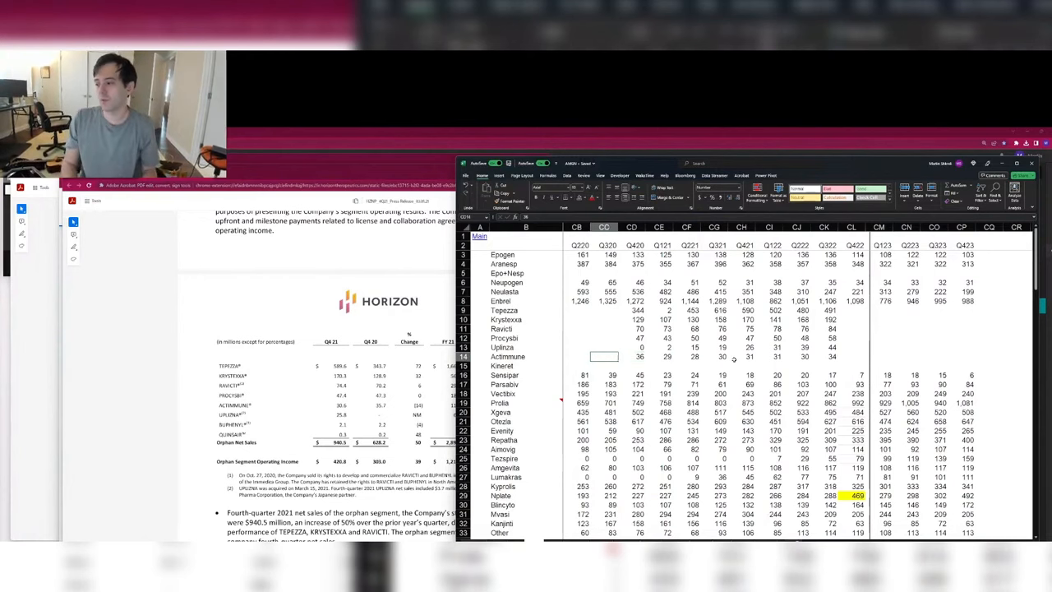
pyautogui.hotkey('alt', 'Tab')
pyautogui.hotkey('alt', 'Tab')
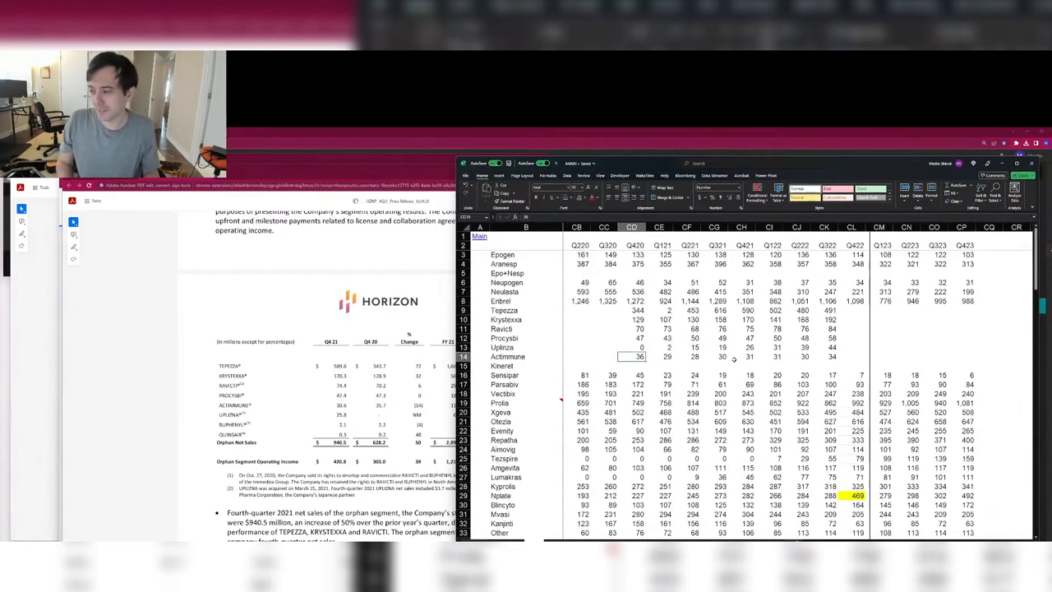
pyautogui.hotkey('alt', 'Tab')
pyautogui.hotkey('alt', 'Tab')
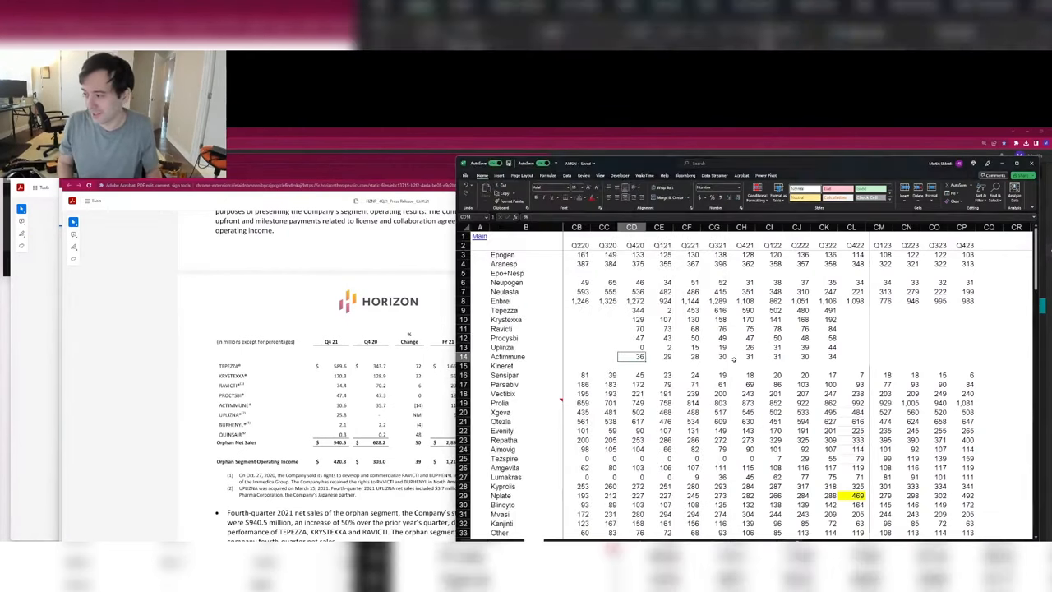
# Step: Open Horizon's Q3 2021 earnings release from the archived events and go to the orphan segment net sales table
pyautogui.hotkey('alt', 'Tab')
pyautogui.hotkey('alt', 'Left')
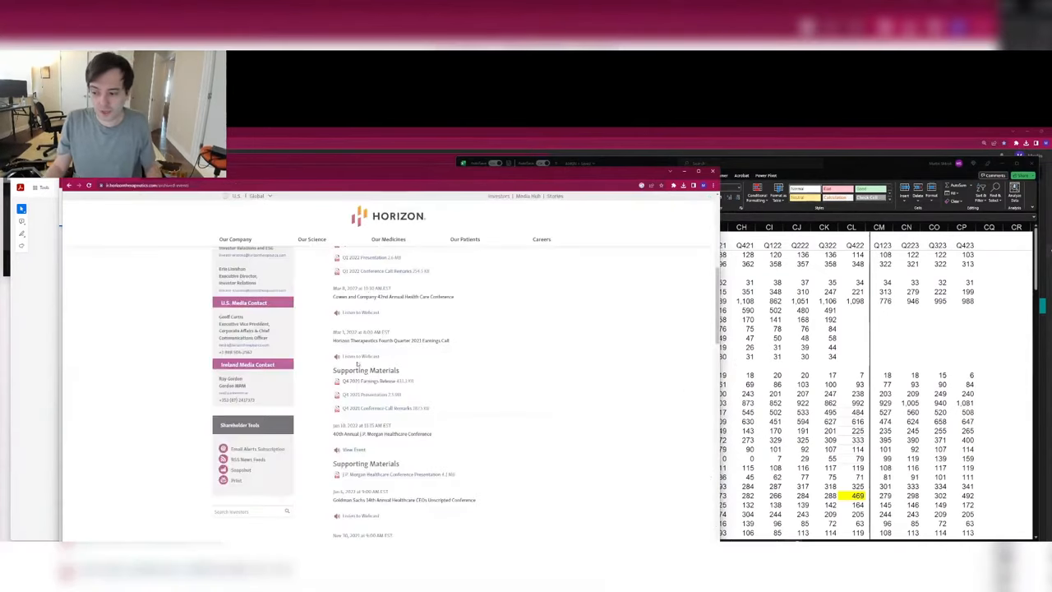
pyautogui.scroll(-5, 362, 365)
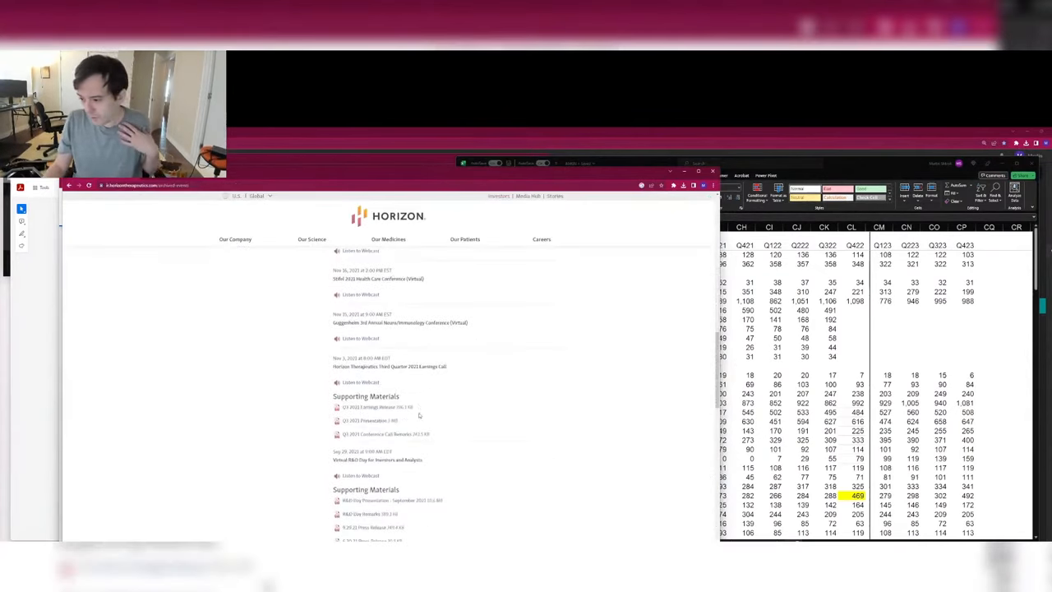
pyautogui.click(374, 407)
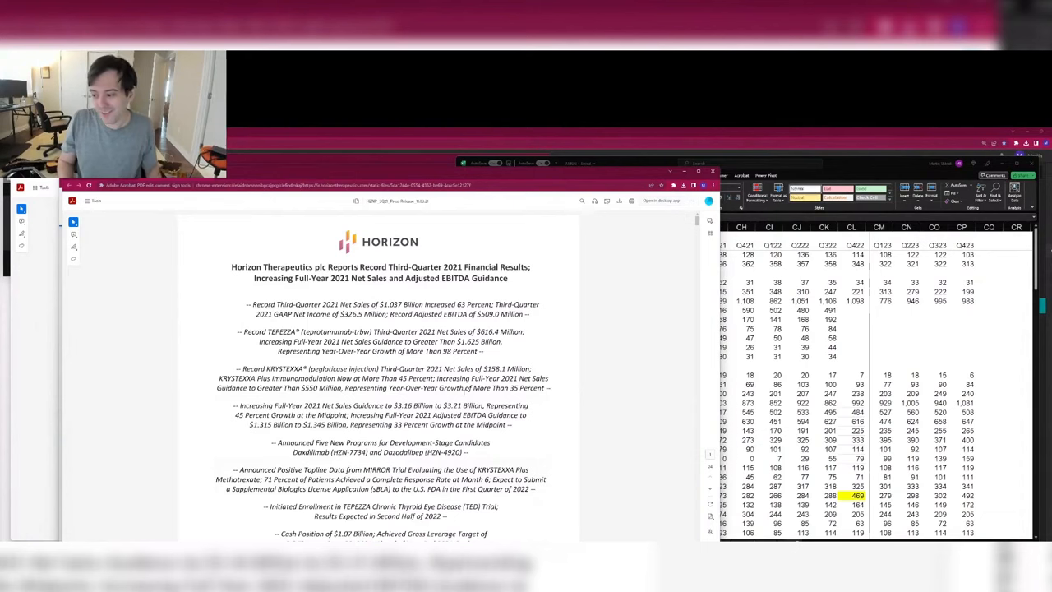
pyautogui.scroll(-5, 465, 395)
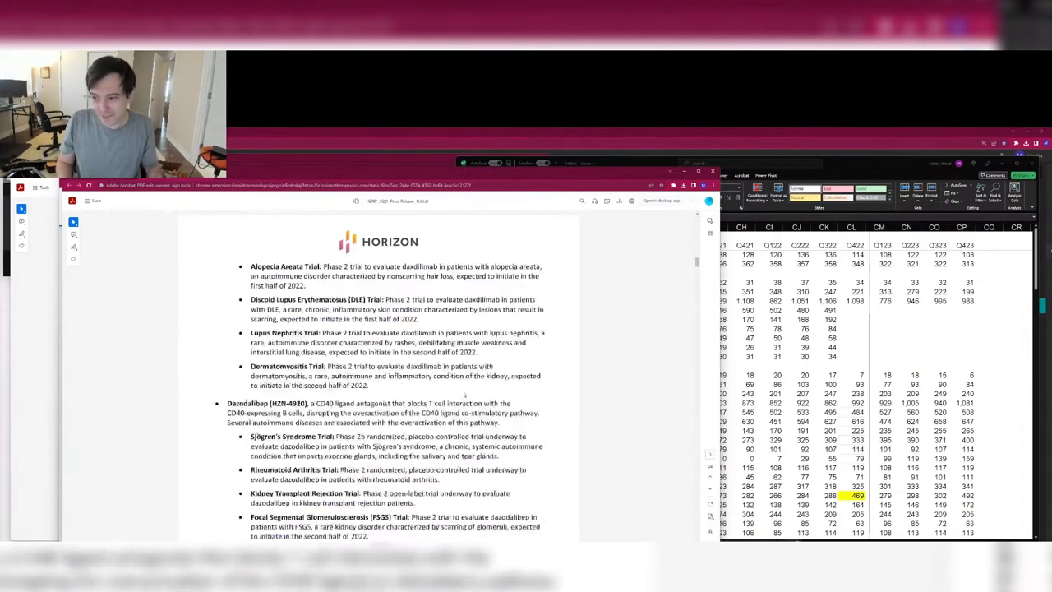
# Step: In the Amgen model, enter Q320 net sales of 286.9 for Tepezza and 108.5 for Krystexxa
pyautogui.hotkey('alt', 'Tab')
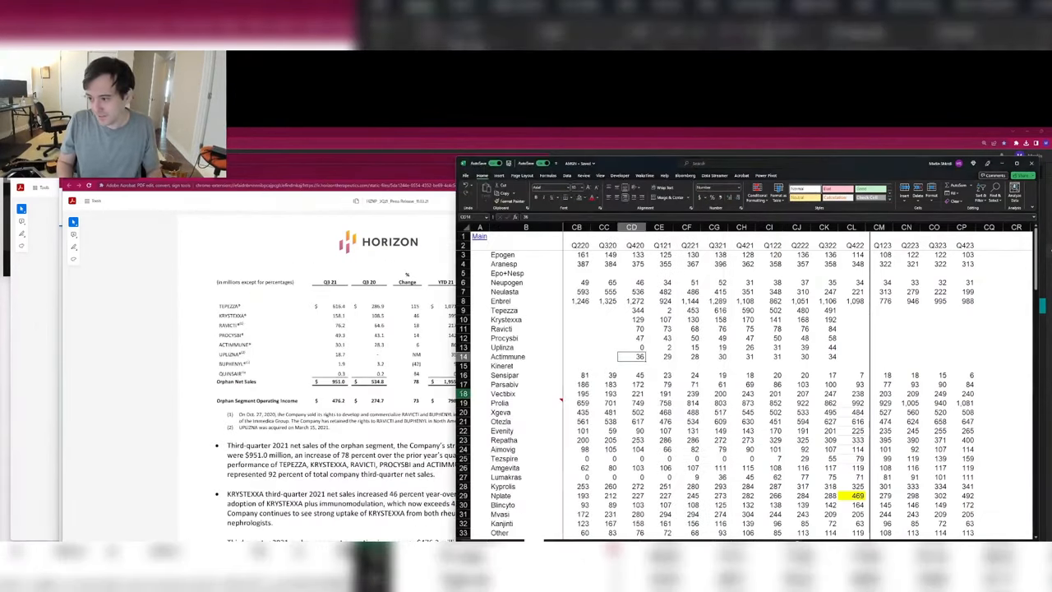
pyautogui.press('Up')
pyautogui.press('Up')
pyautogui.press('Up')
pyautogui.press('Up')
pyautogui.press('Up')
pyautogui.press('Left')
pyautogui.write('286.9')
pyautogui.press('Return')
pyautogui.write('108.5')
pyautogui.press('Return')
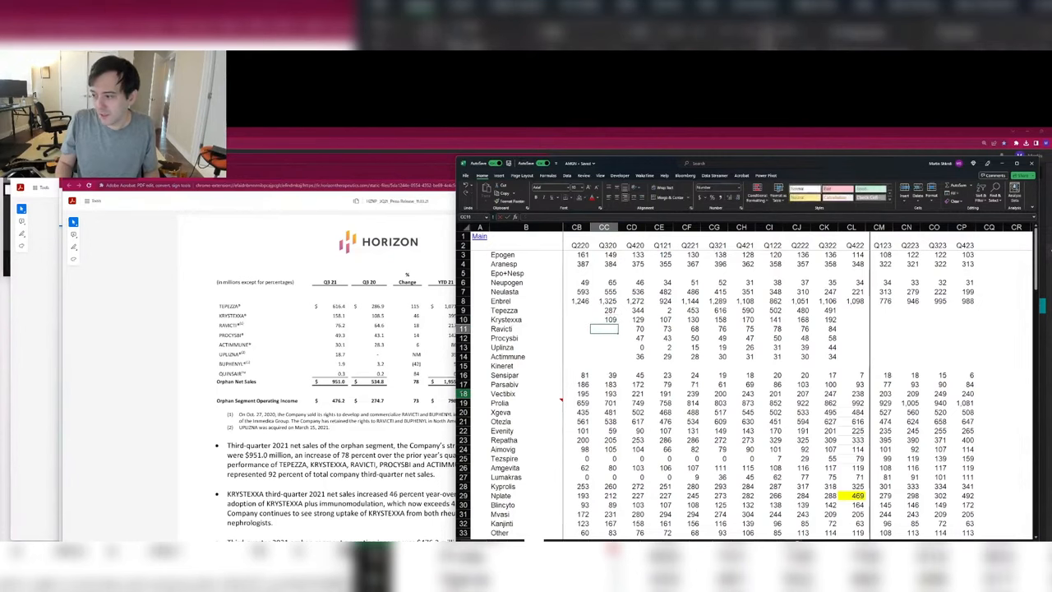
# Step: Enter Q320 net sales of 64.6 for Ravicti and 43.1 for Procysbi
pyautogui.write('64.6')
pyautogui.press('Return')
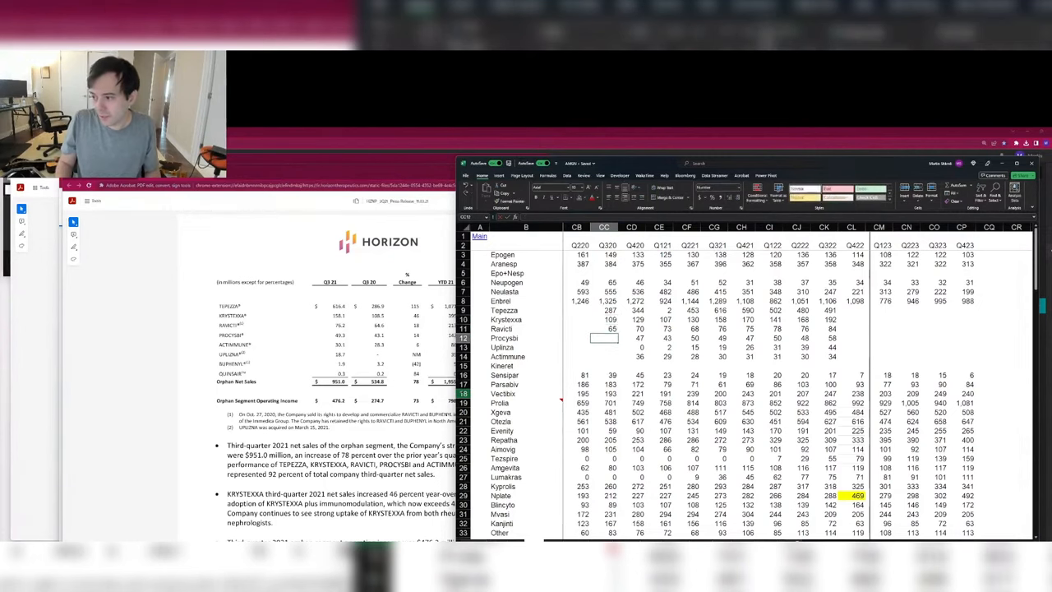
pyautogui.write('43.1')
pyautogui.press('Return')
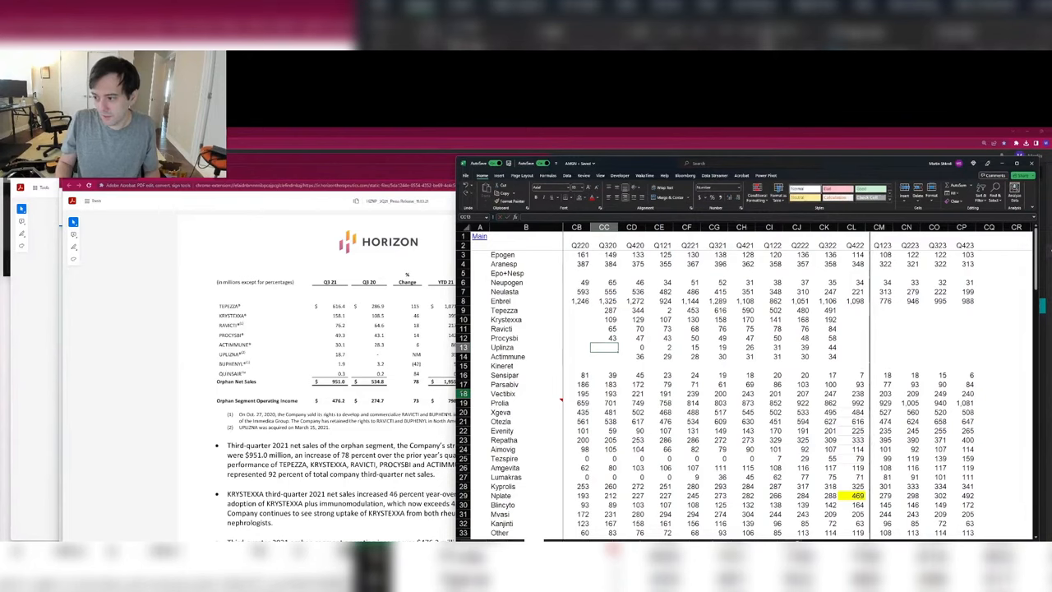
# Step: Enter Q320 net sales of 0 for Uplinza and 28.3 for Actimmune
pyautogui.write('0')
pyautogui.press('Return')
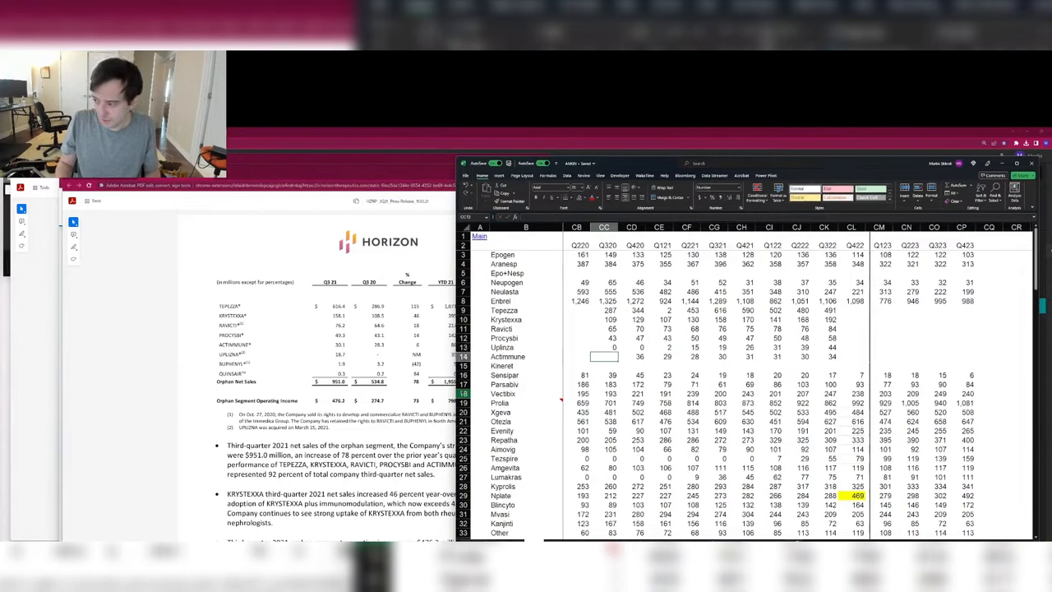
pyautogui.write('28.3')
pyautogui.press('Right')
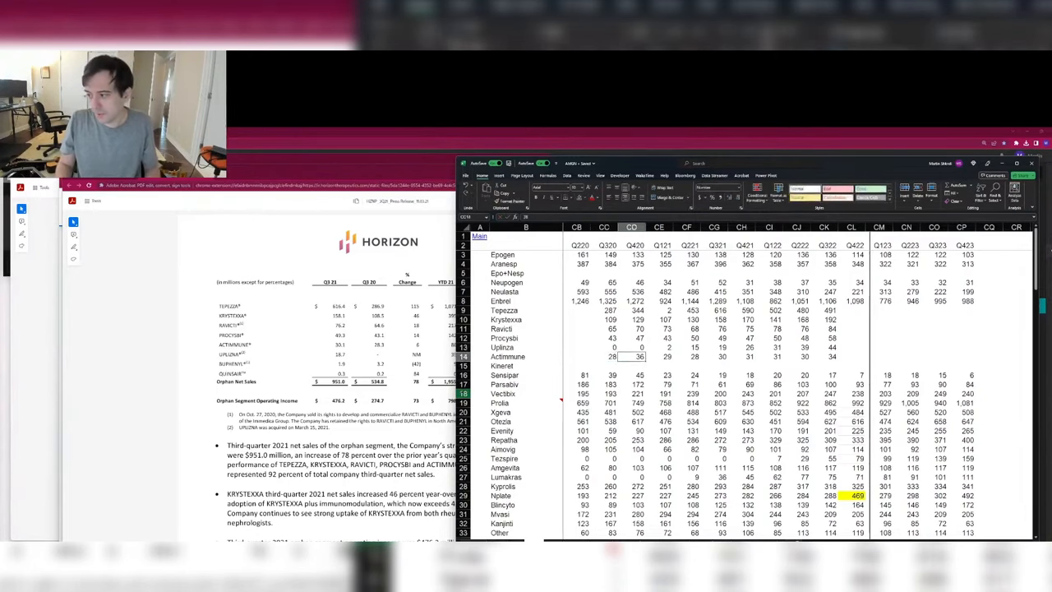
pyautogui.press('Left')
pyautogui.press('Left')
# Step: Return to Horizon's archived events and look through the list for earnings releases older than Q3 2021
pyautogui.hotkey('alt', 'Tab')
pyautogui.press('pagedown')
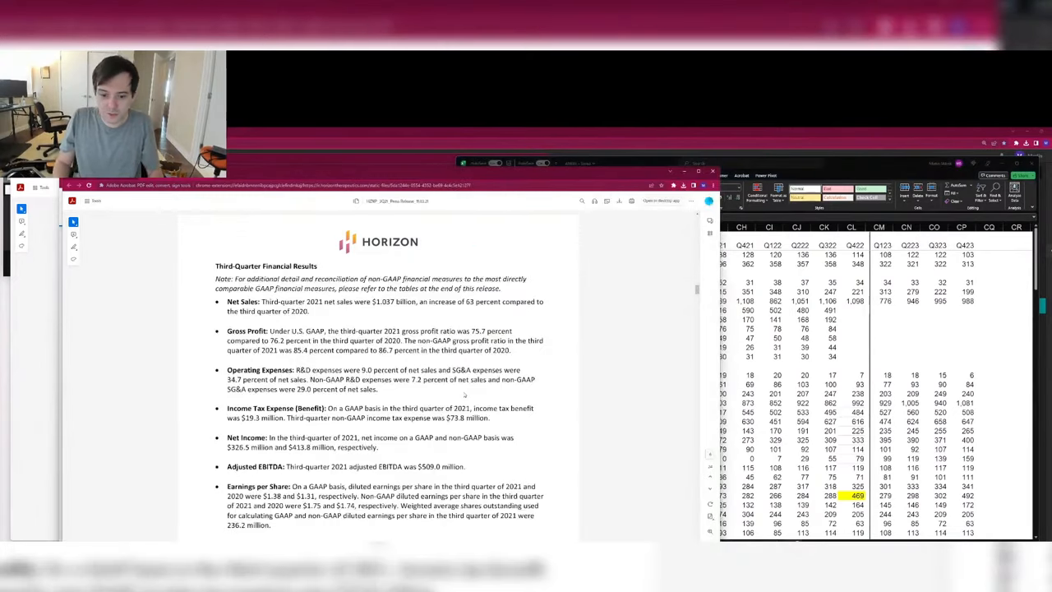
pyautogui.hotkey('alt', 'Left')
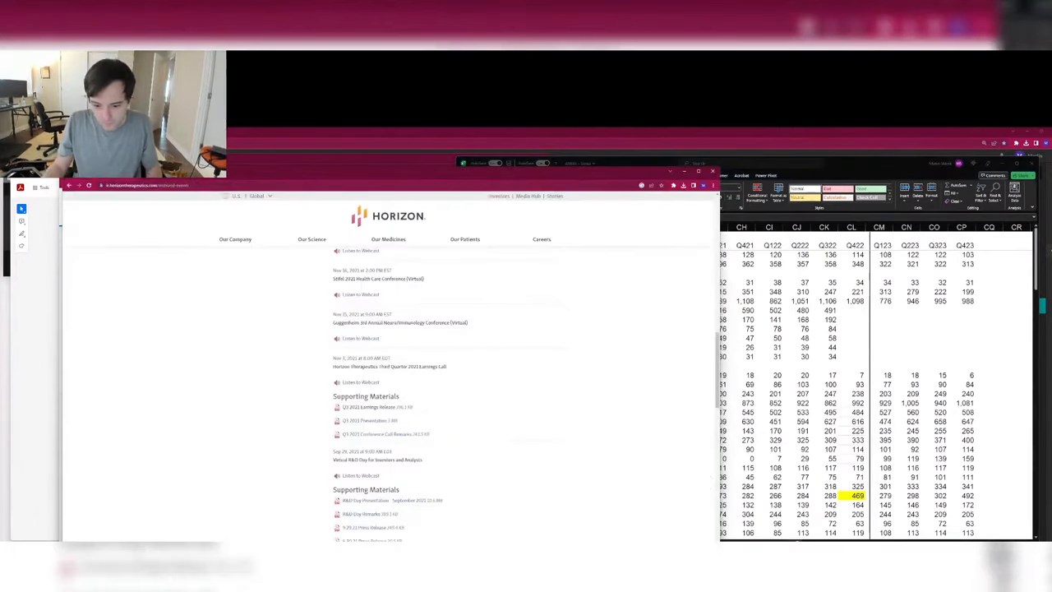
pyautogui.scroll(-1, 447, 371)
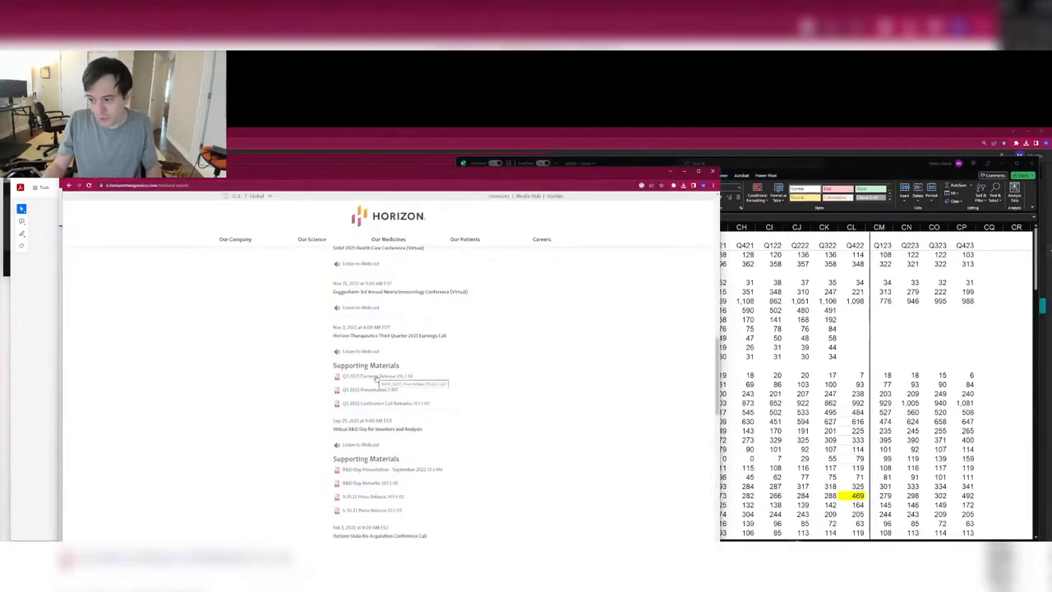
pyautogui.scroll(-5, 378, 459)
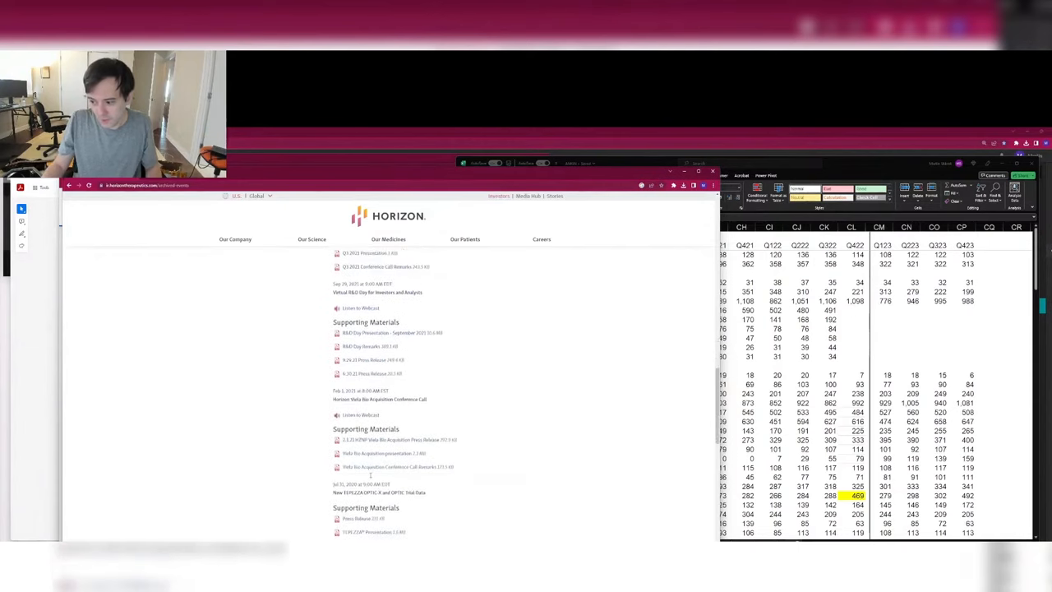
pyautogui.scroll(-6, 372, 476)
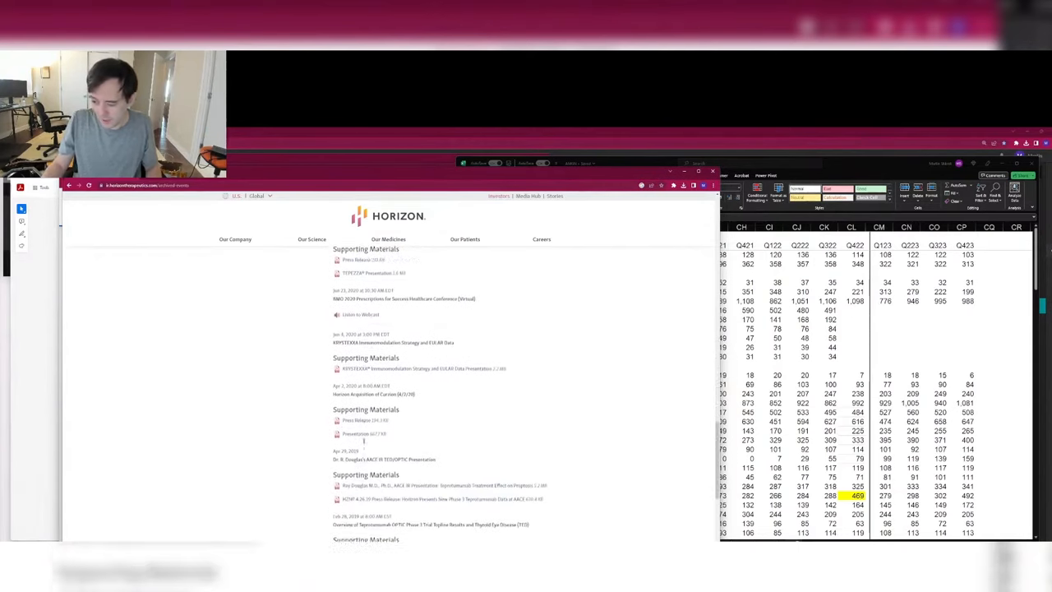
pyautogui.scroll(-7, 365, 443)
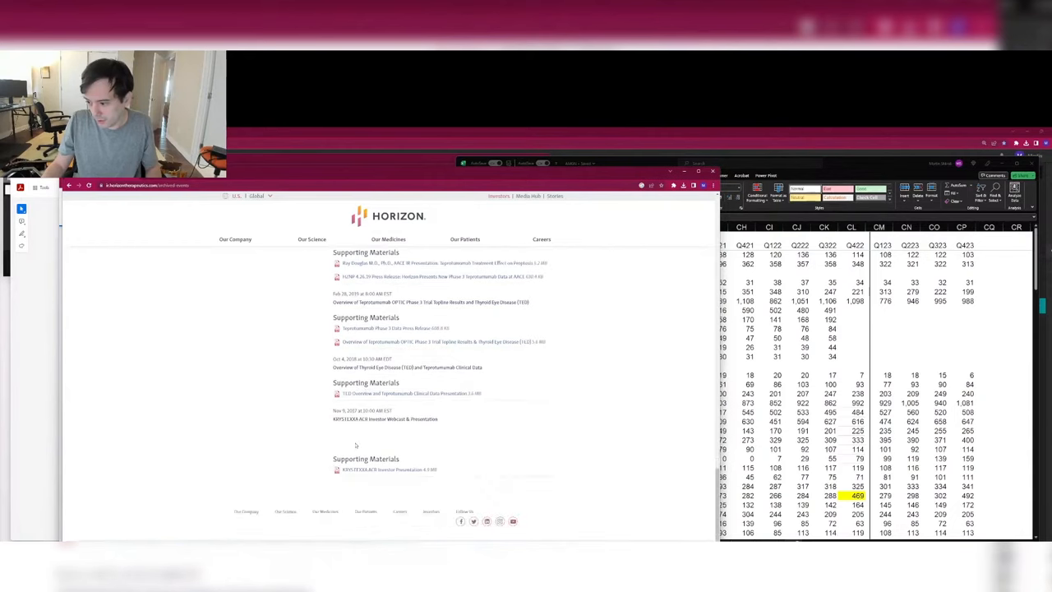
pyautogui.scroll(6, 353, 444)
pyautogui.scroll(3, 411, 449)
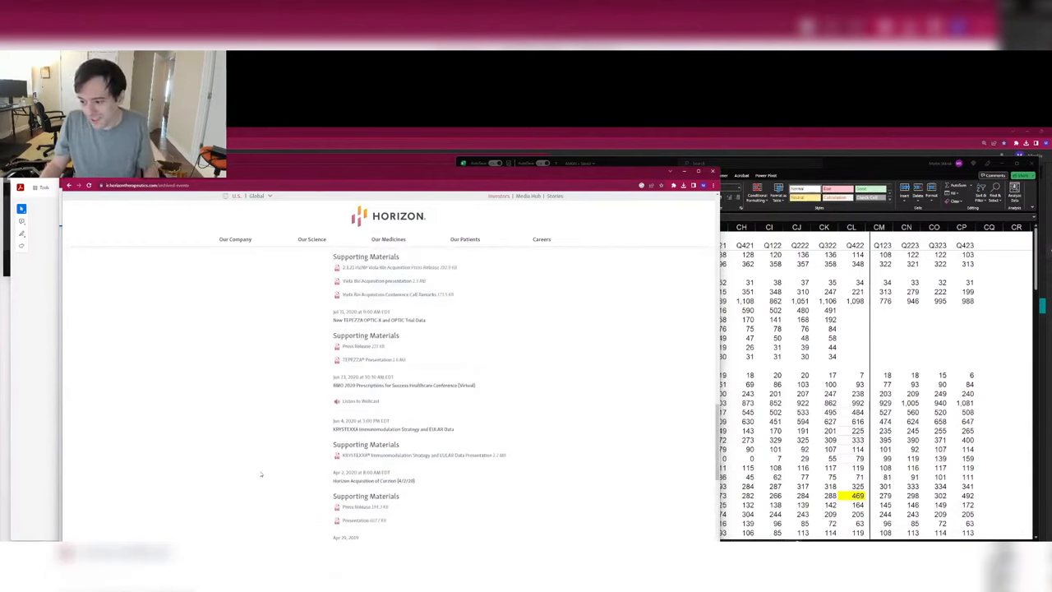
pyautogui.scroll(3, 260, 474)
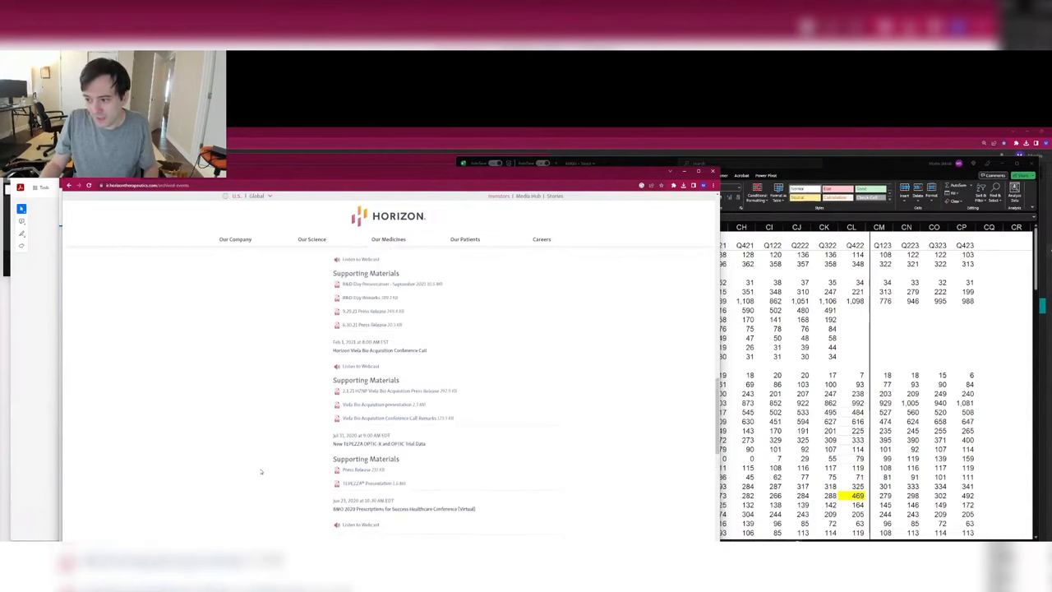
pyautogui.scroll(4, 261, 470)
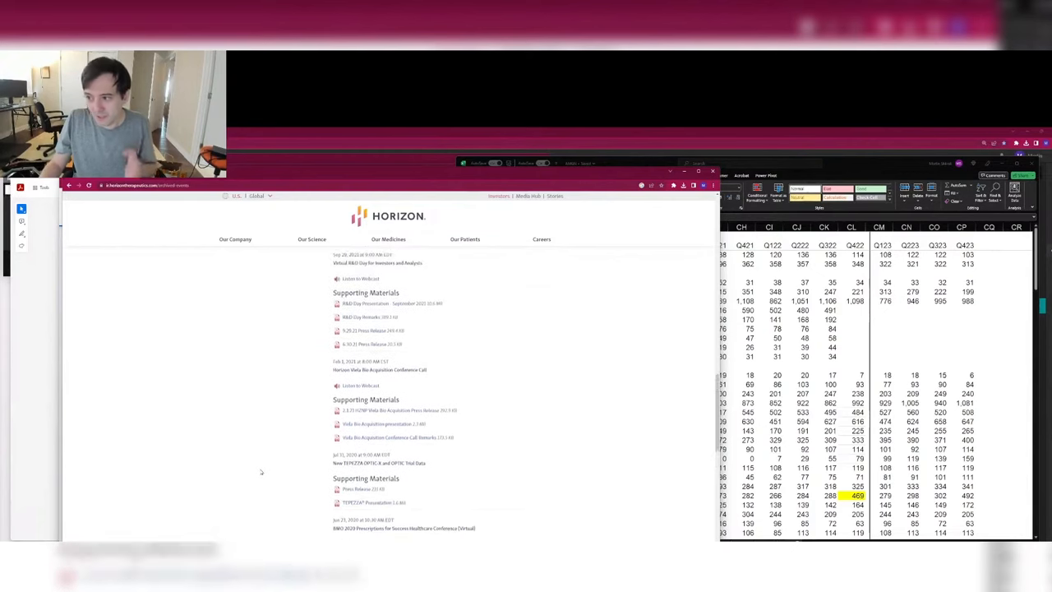
# Step: Select Krystexxa's Q220 cell in the model, then open Horizon's press releases page filtered to 2022
pyautogui.click(841, 435)
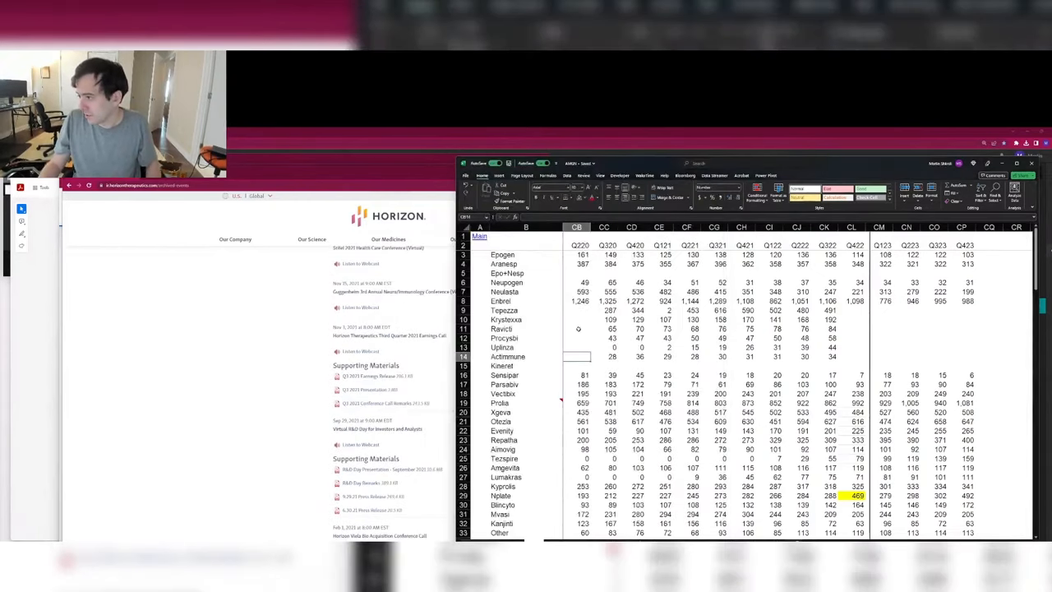
pyautogui.click(580, 319)
pyautogui.click(218, 419)
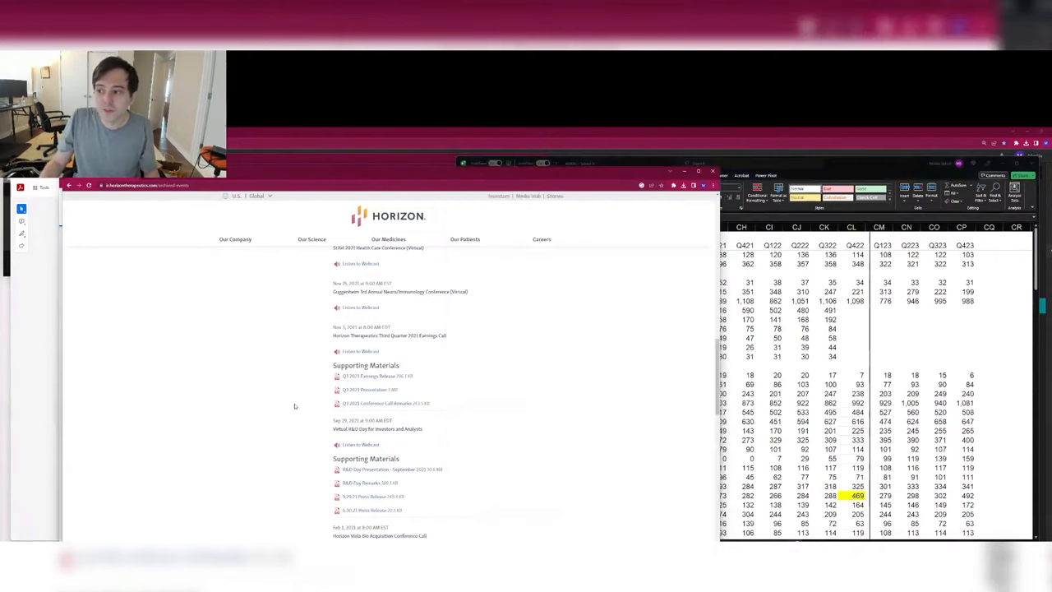
pyautogui.scroll(10, 247, 370)
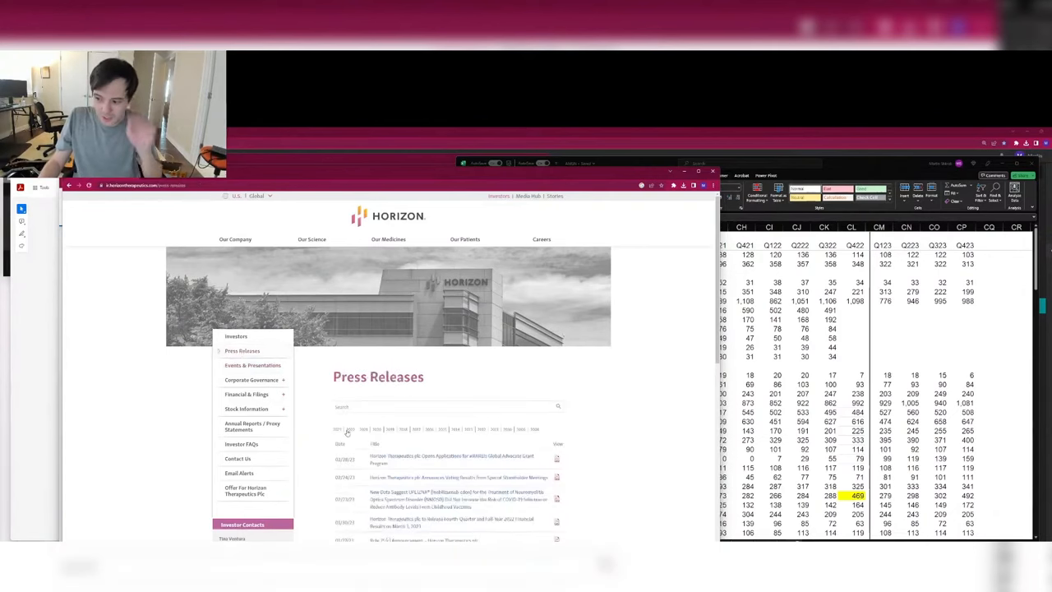
pyautogui.click(348, 430)
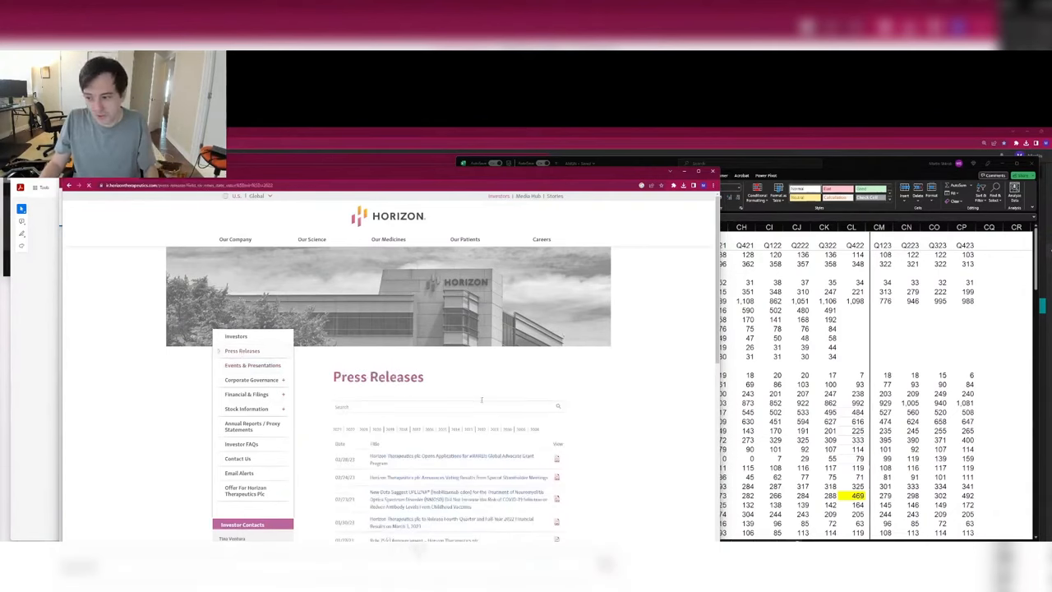
pyautogui.hotkey('alt', 'Tab')
pyautogui.hotkey('alt', 'Tab')
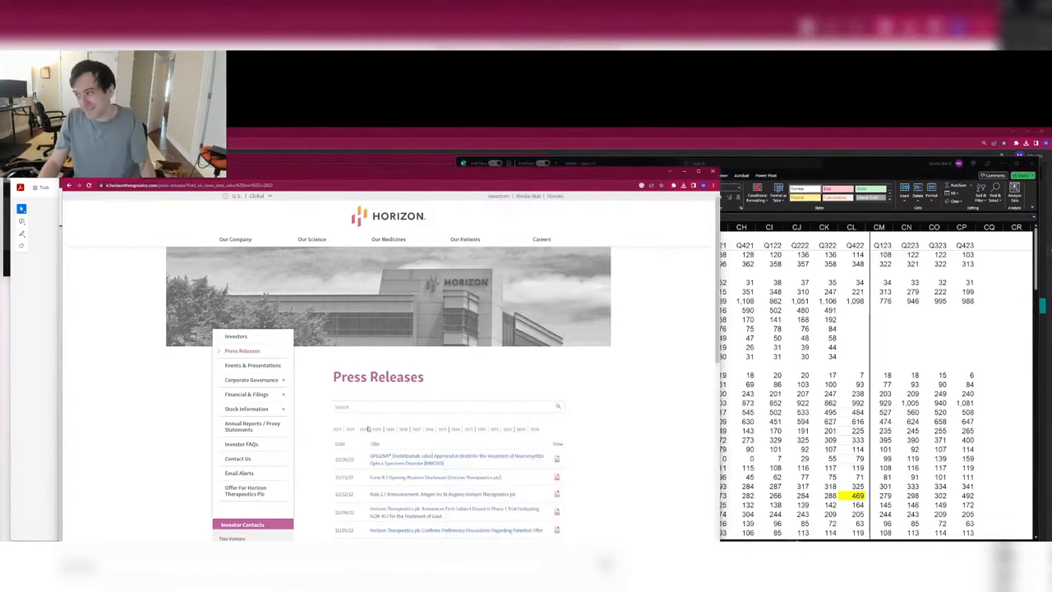
pyautogui.hotkey('alt', 'Tab')
pyautogui.hotkey('alt', 'Tab')
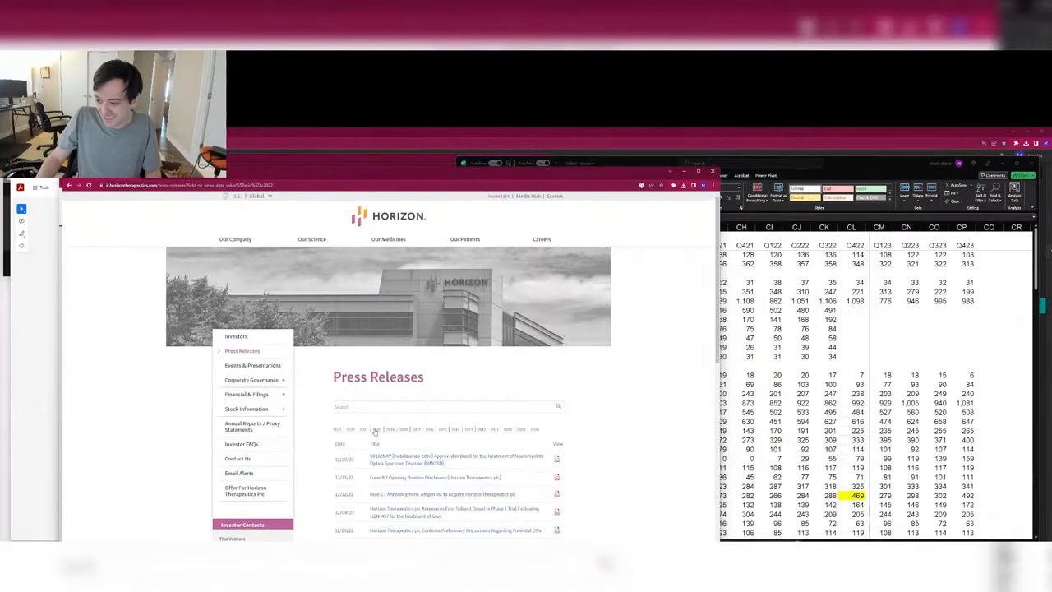
pyautogui.hotkey('alt', 'Tab')
pyautogui.hotkey('alt', 'Tab')
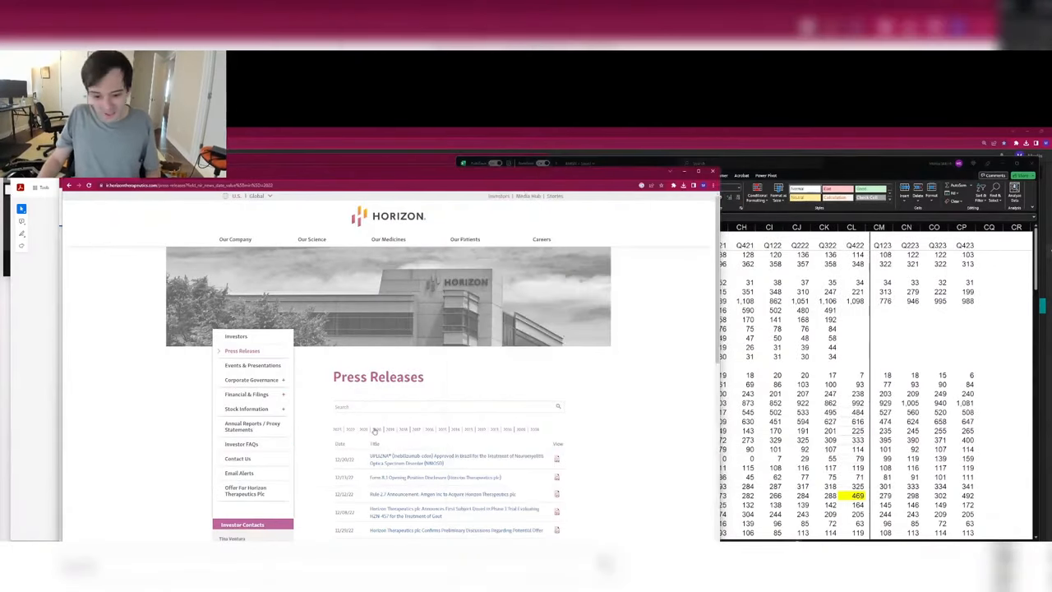
# Step: Filter Horizon's press releases to 2020 and check the first page of the list for quarterly results
pyautogui.click(376, 429)
pyautogui.hotkey('alt', 'Tab')
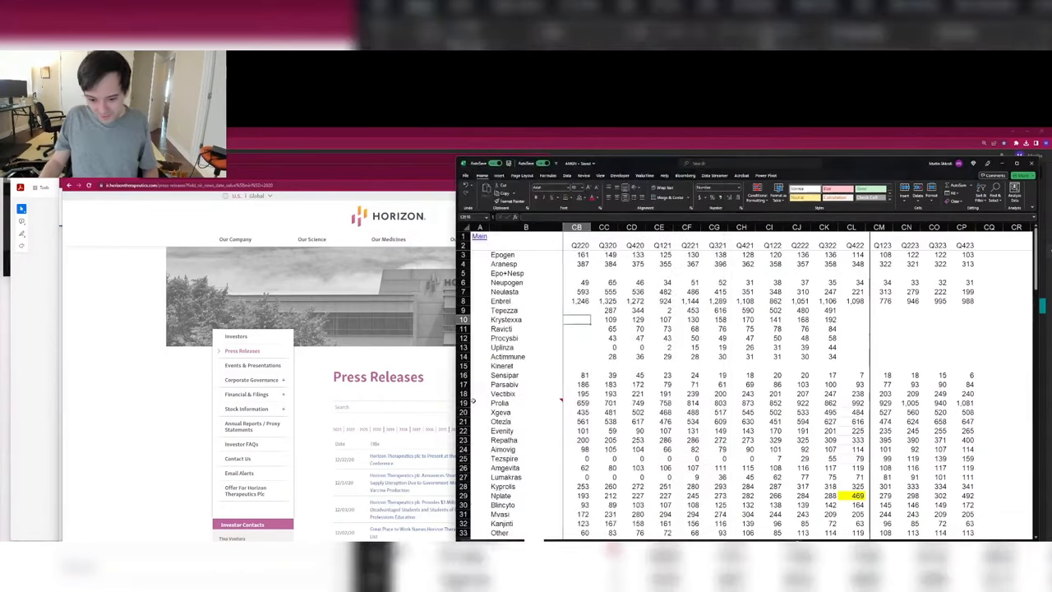
pyautogui.scroll(-3, 177, 439)
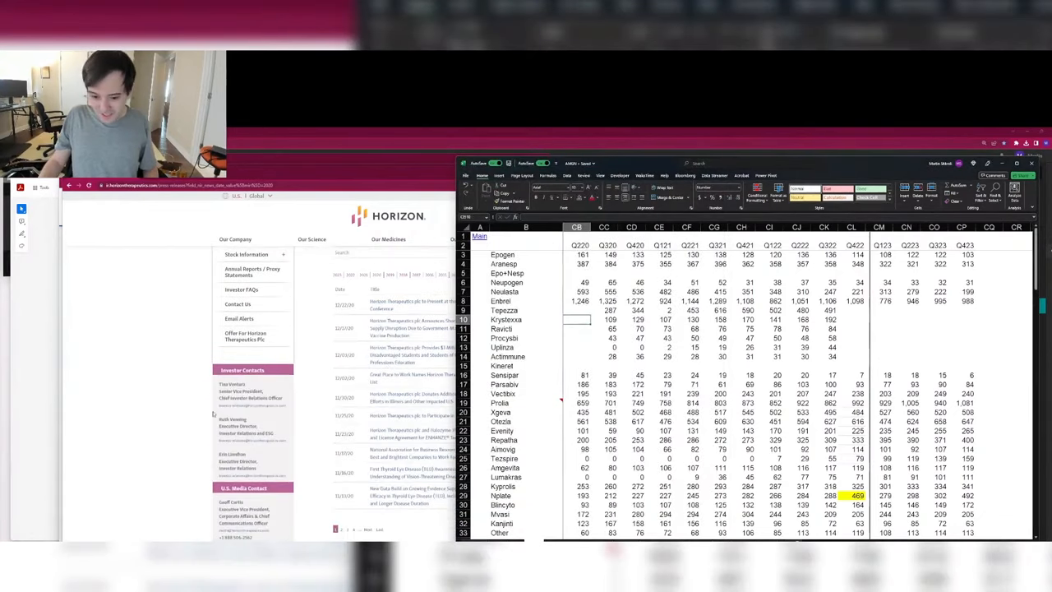
pyautogui.click(129, 405)
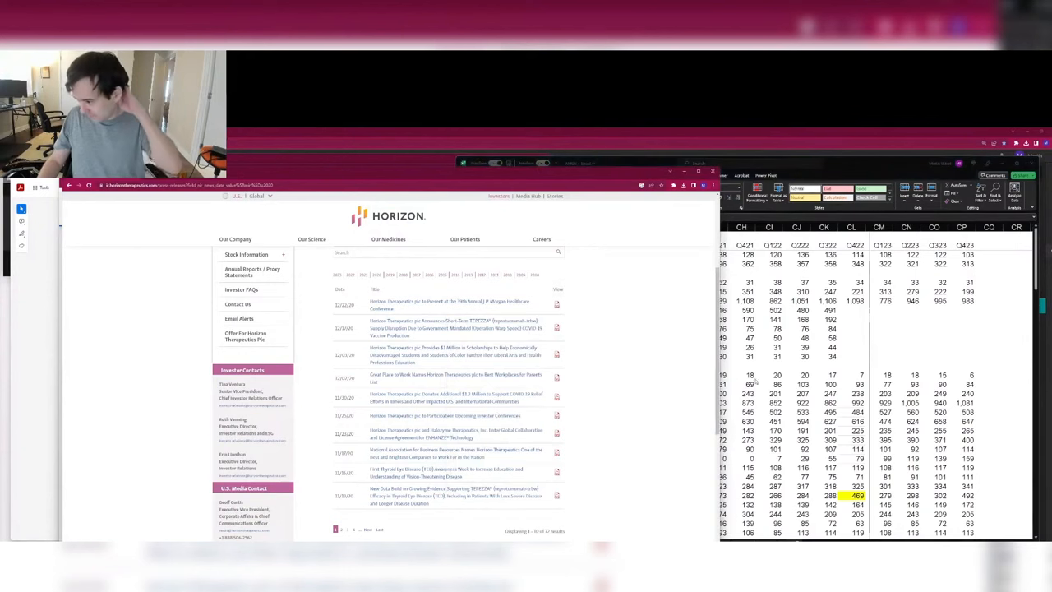
pyautogui.hotkey('alt', 'Tab')
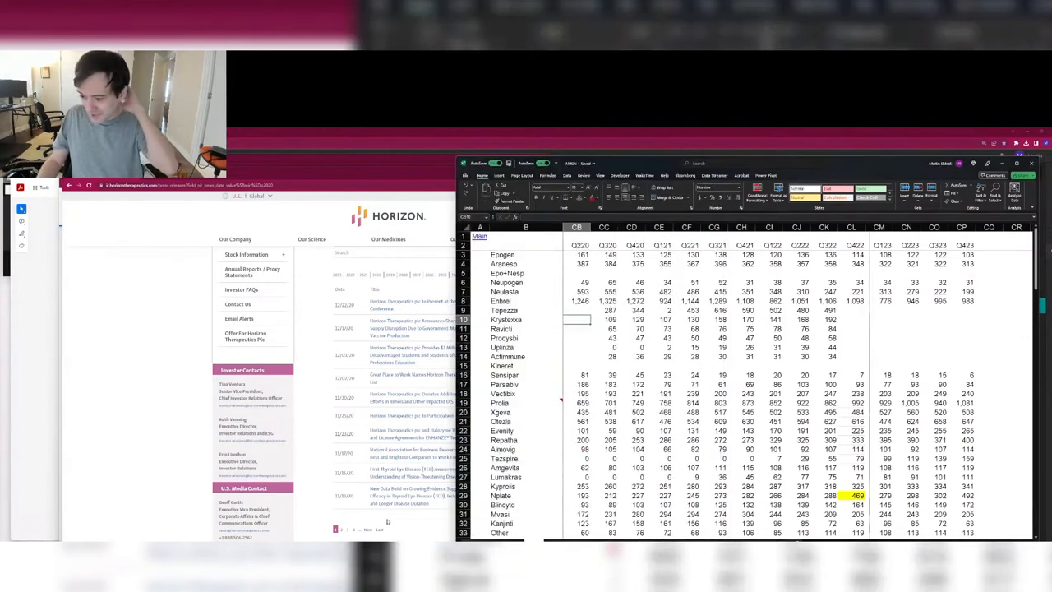
# Step: Page forward through the 2020 press releases to the fourth page to find the second-quarter results
pyautogui.click(368, 529)
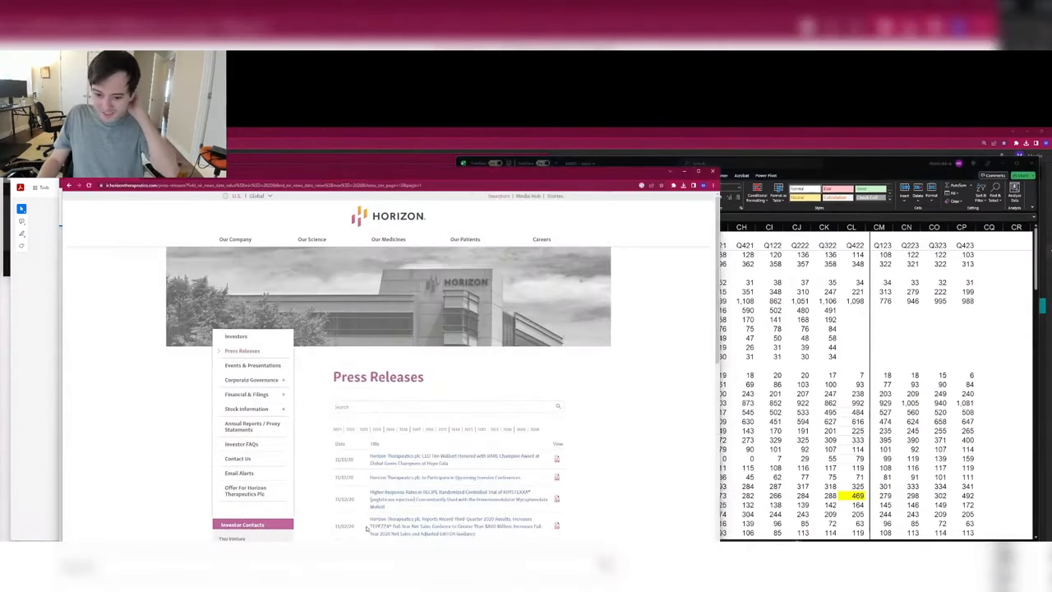
pyautogui.scroll(-5, 367, 529)
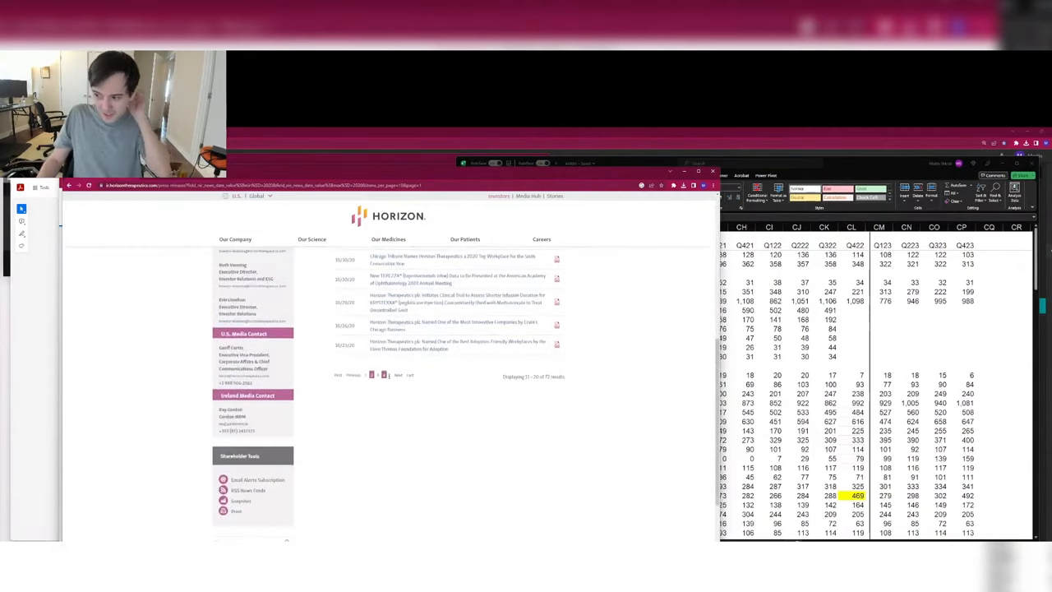
pyautogui.click(397, 375)
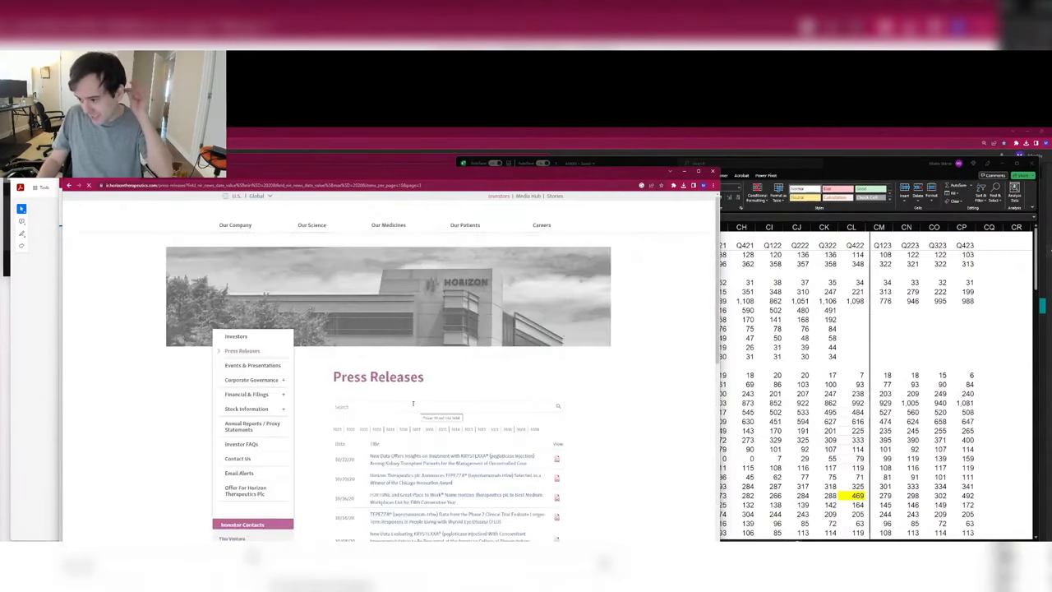
pyautogui.scroll(-3, 413, 403)
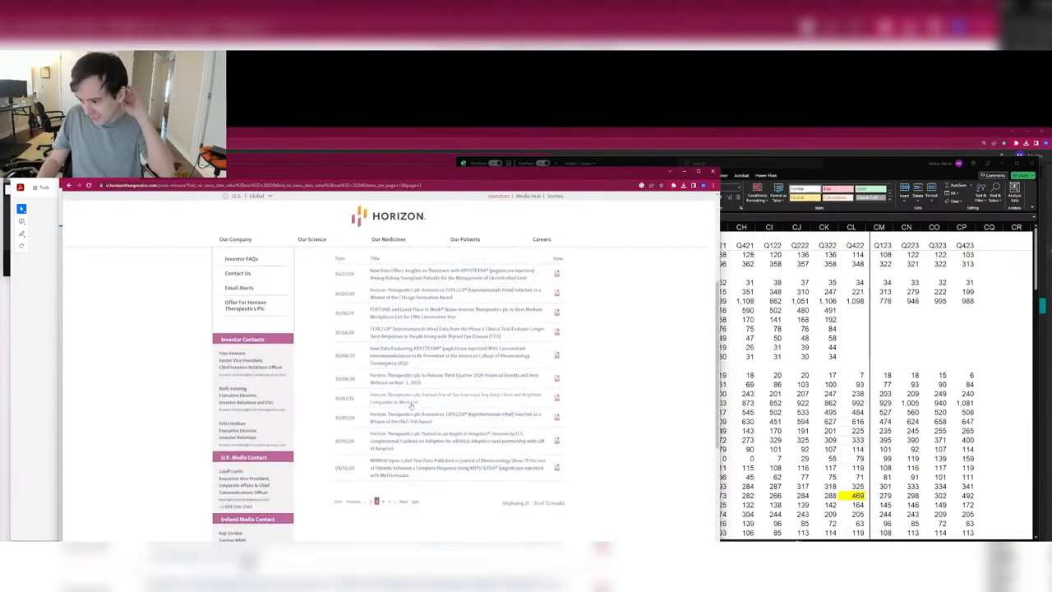
pyautogui.click(402, 500)
pyautogui.click(793, 374)
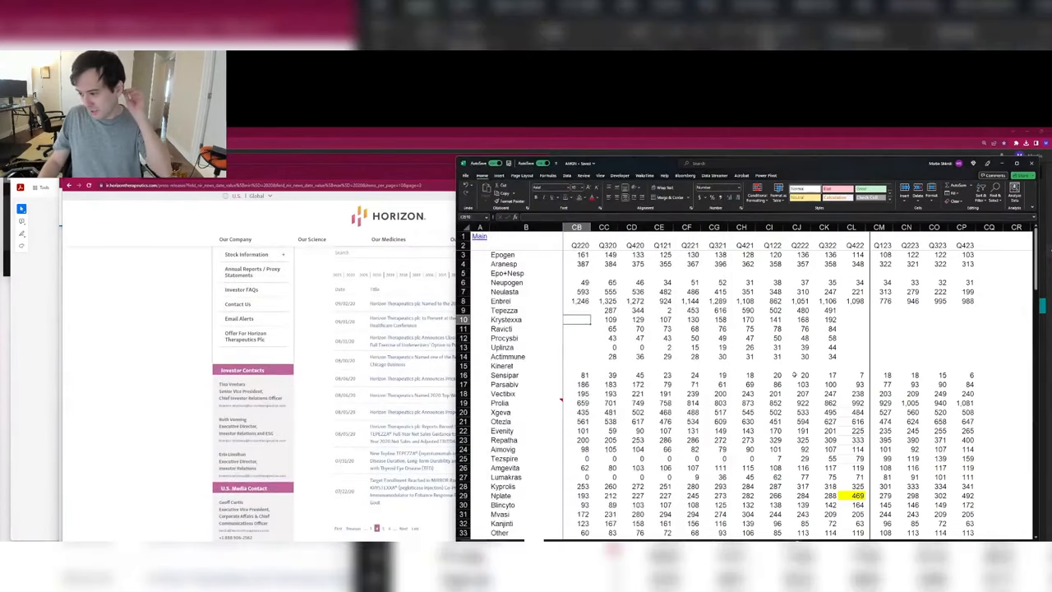
# Step: Check the fifth page of the 2020 press releases for the second-quarter results and return to the fourth page
pyautogui.click(168, 425)
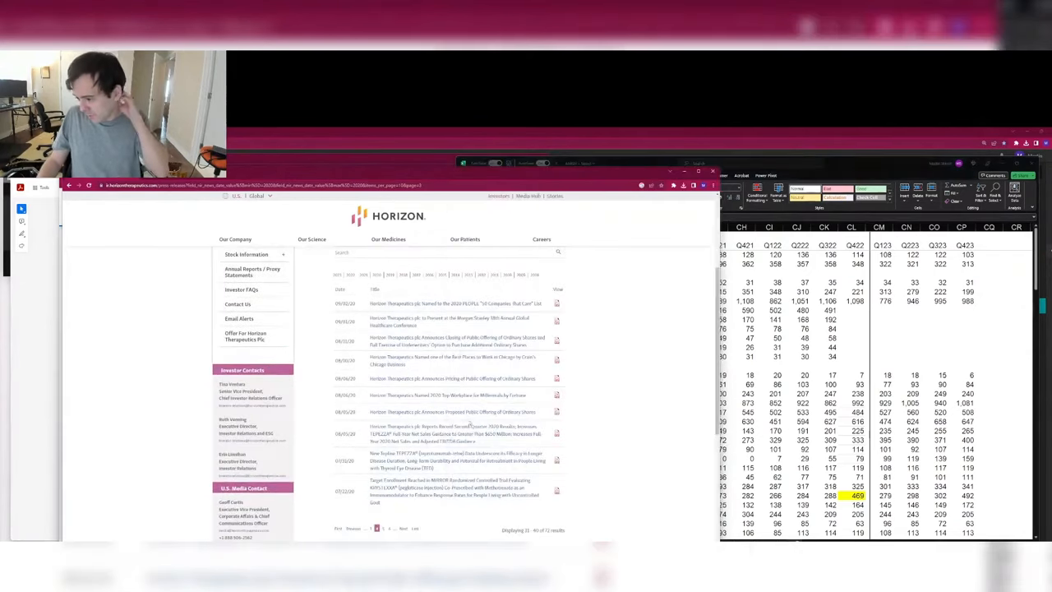
pyautogui.click(402, 530)
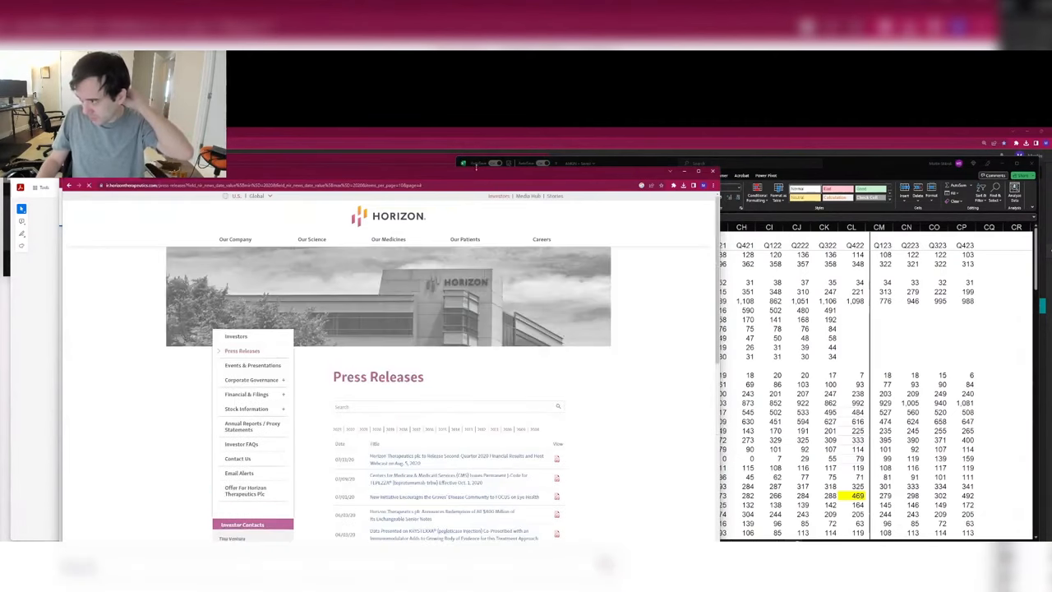
pyautogui.moveTo(471, 175); pyautogui.dragTo(279, 156)
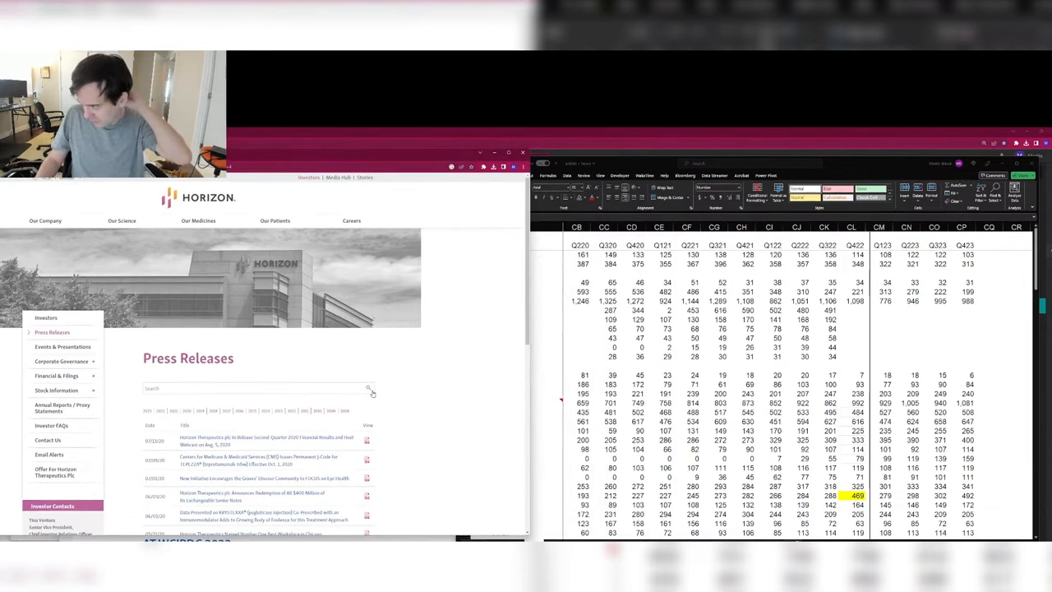
pyautogui.scroll(-10, 204, 426)
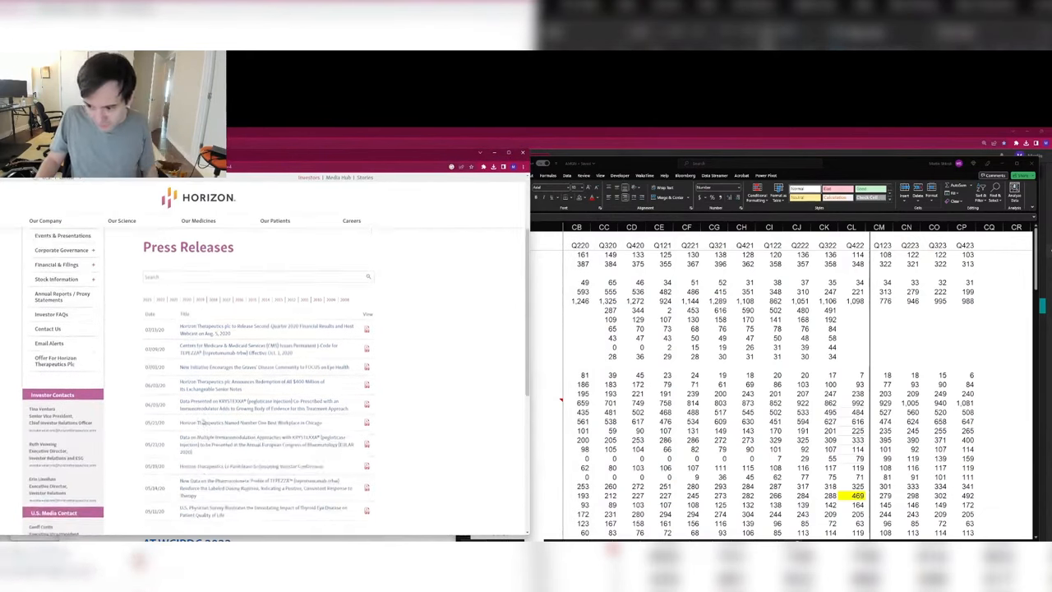
pyautogui.click(182, 345)
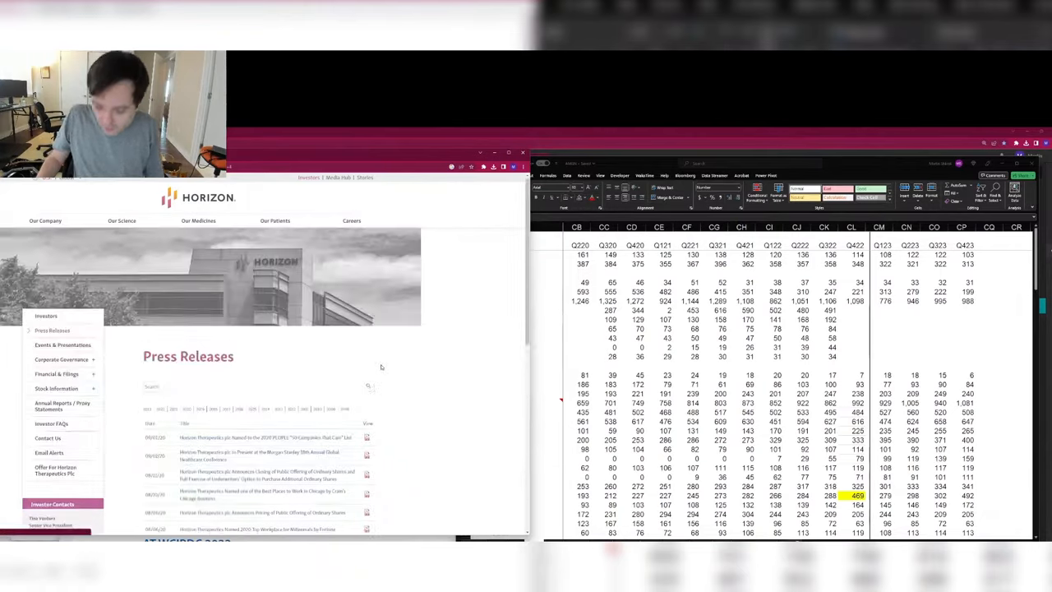
# Step: Open the second-quarter 2020 results release in a new window at the orphan segment net sales table, then switch back to the Excel model
pyautogui.scroll(-5, 247, 370)
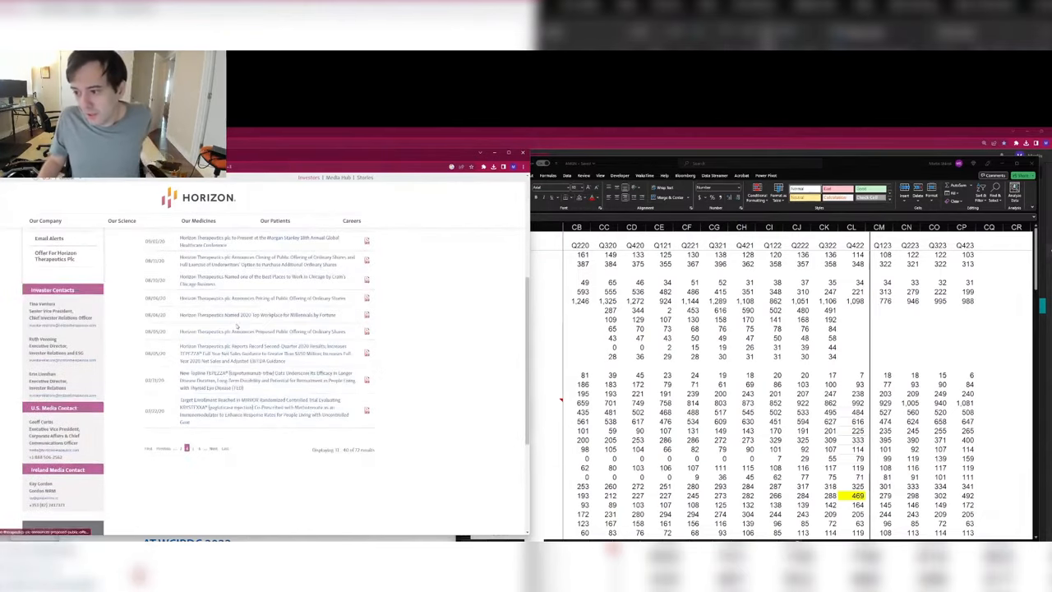
pyautogui.scroll(2, 244, 296)
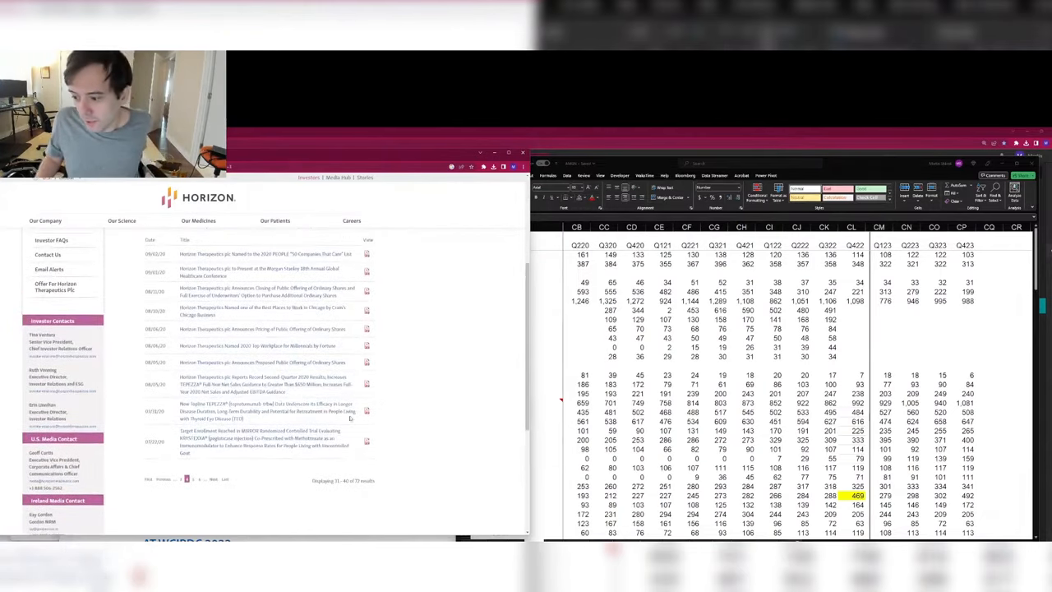
pyautogui.scroll(2, 325, 383)
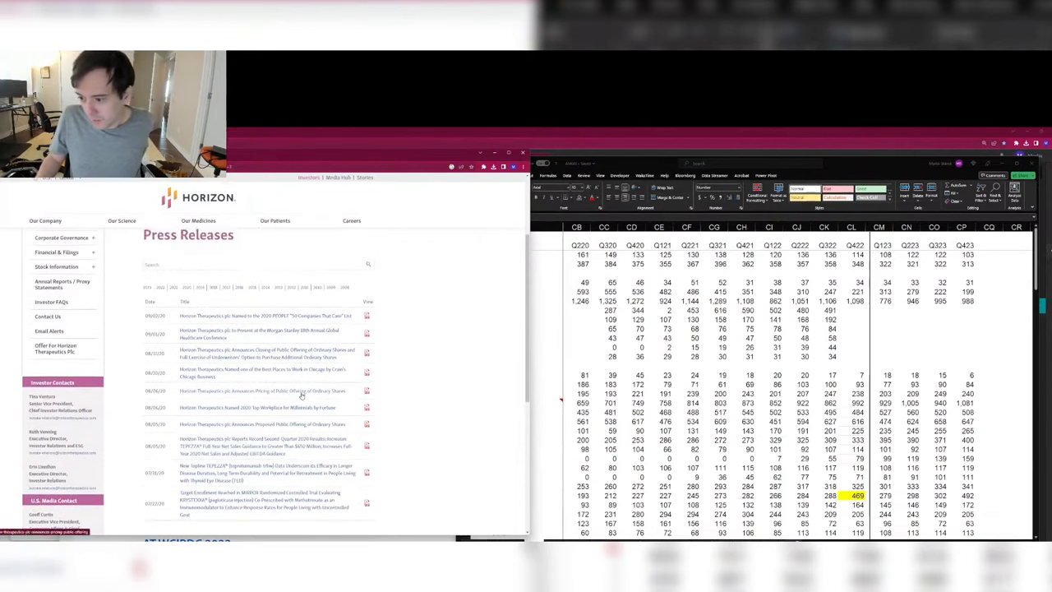
pyautogui.scroll(-2, 301, 396)
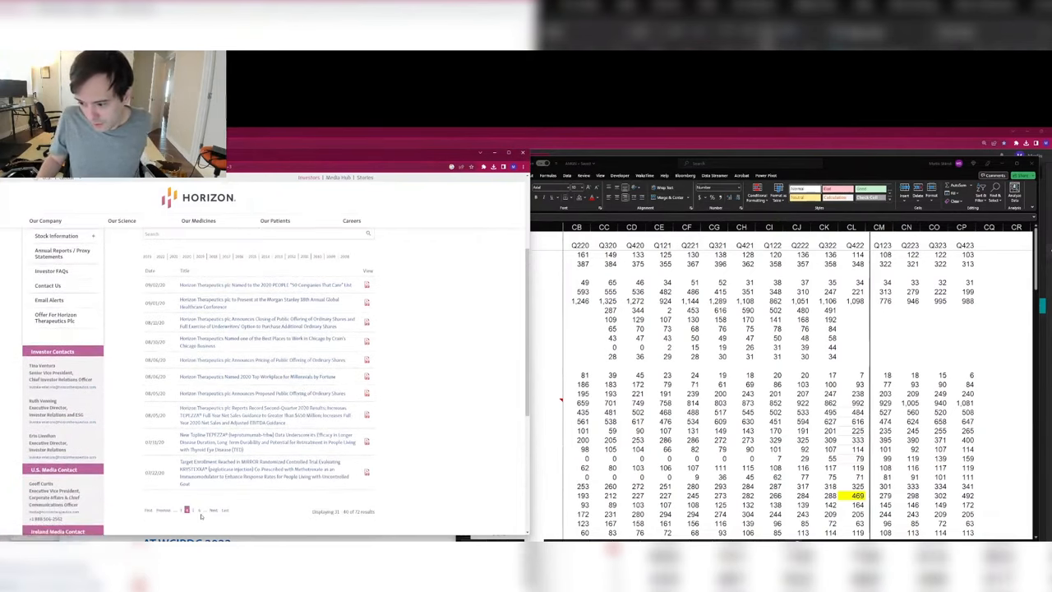
pyautogui.rightClick(250, 413)
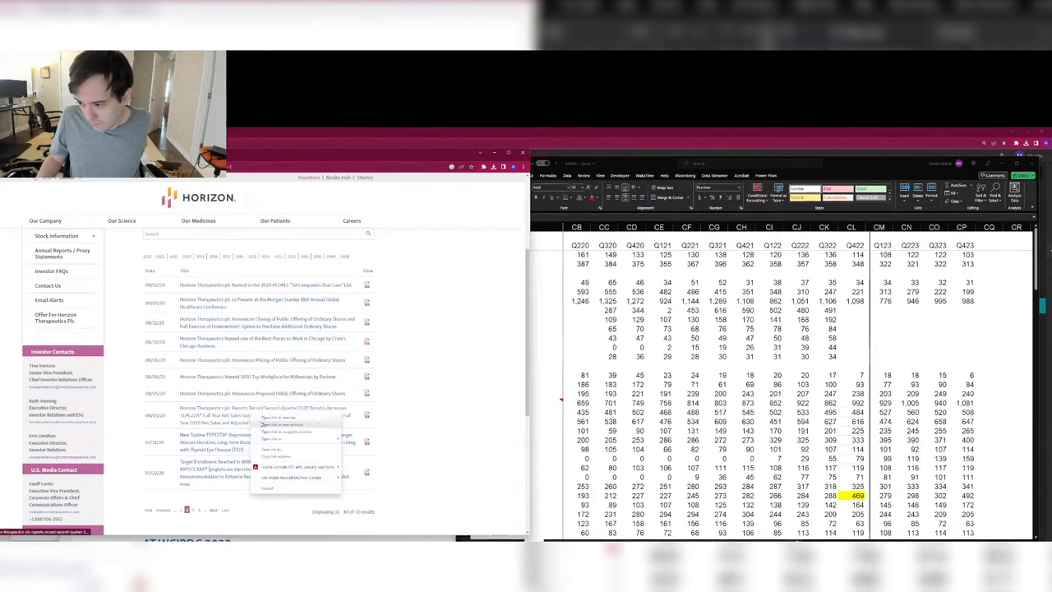
pyautogui.click(271, 424)
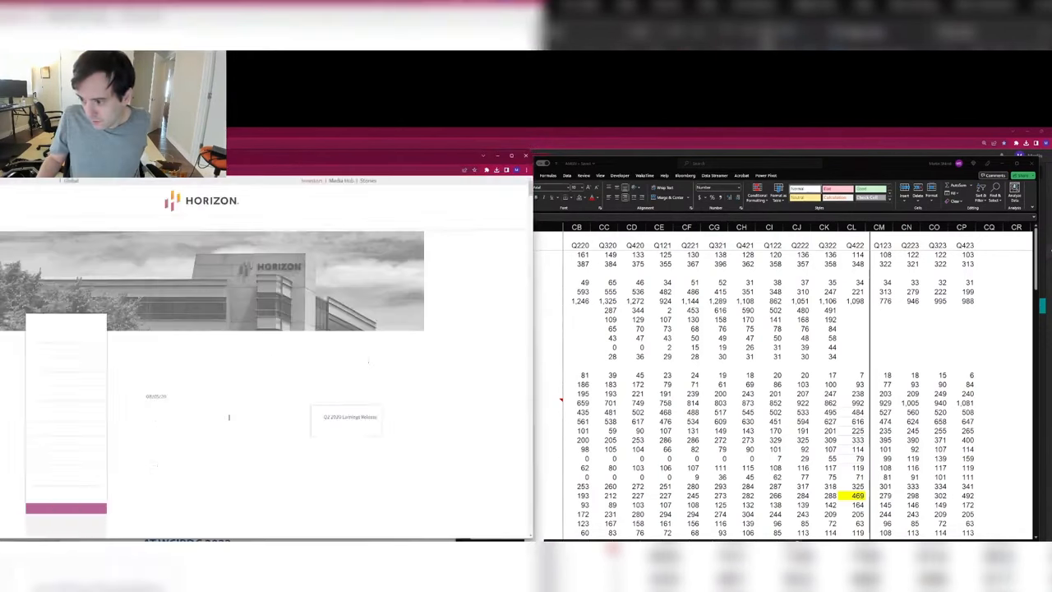
pyautogui.scroll(-6, 230, 395)
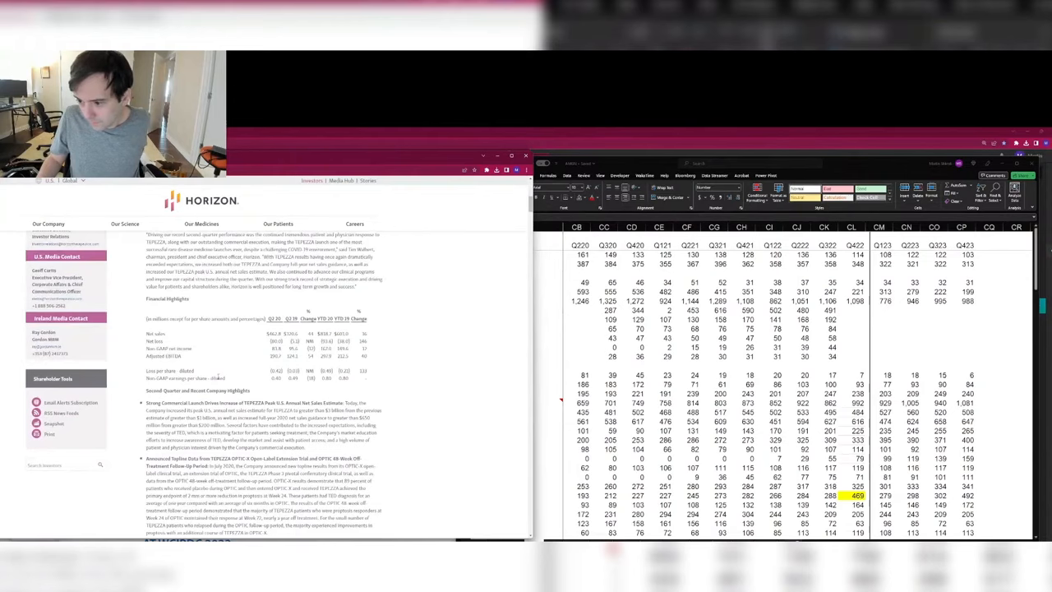
pyautogui.scroll(-10, 219, 376)
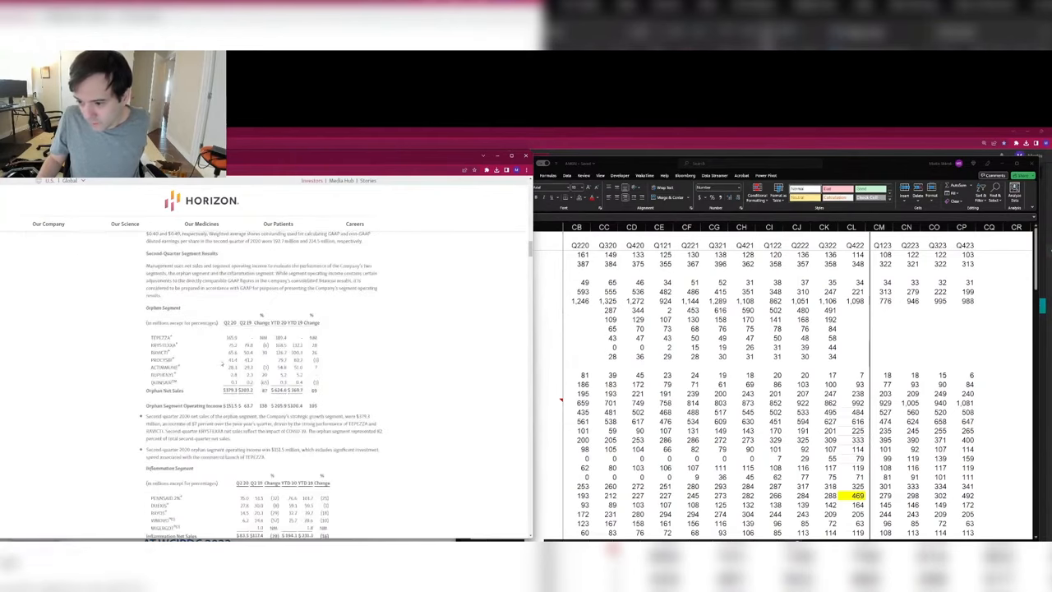
pyautogui.hotkey('alt', 'Tab')
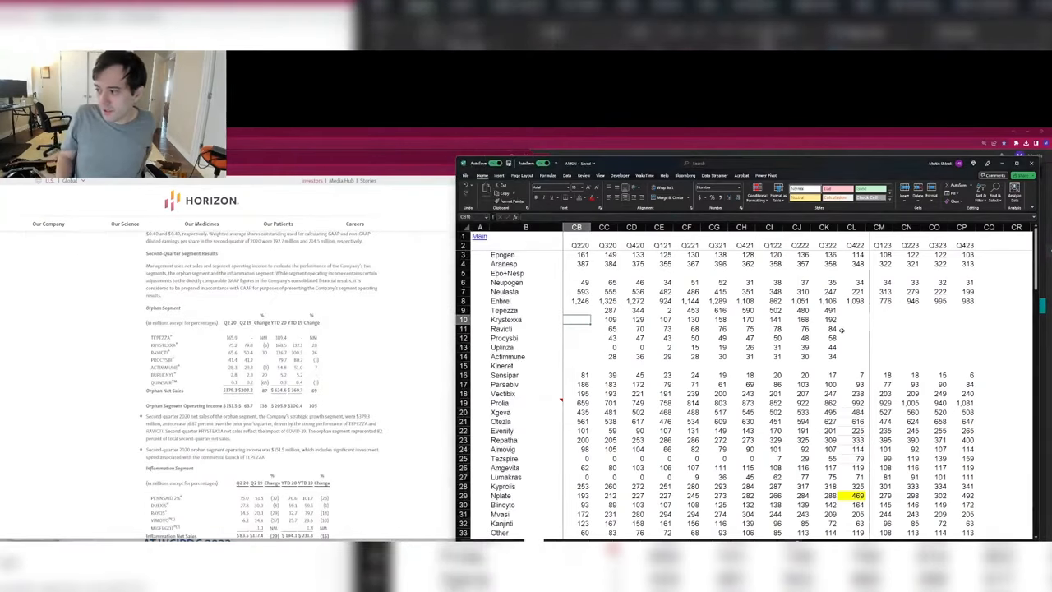
pyautogui.press('Up')
pyautogui.press('Left')
pyautogui.press('Right')
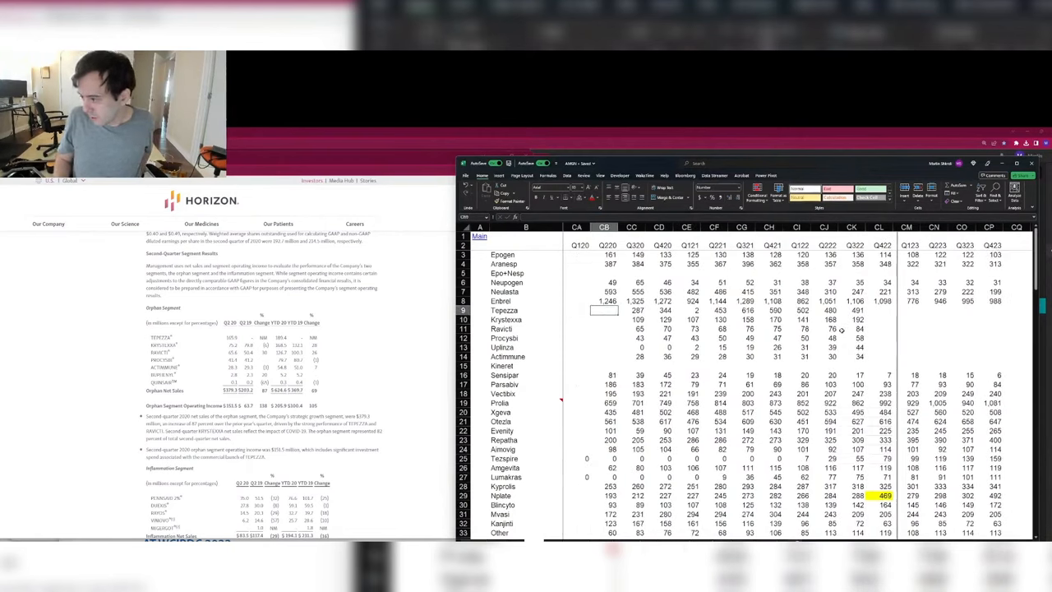
pyautogui.write('16')
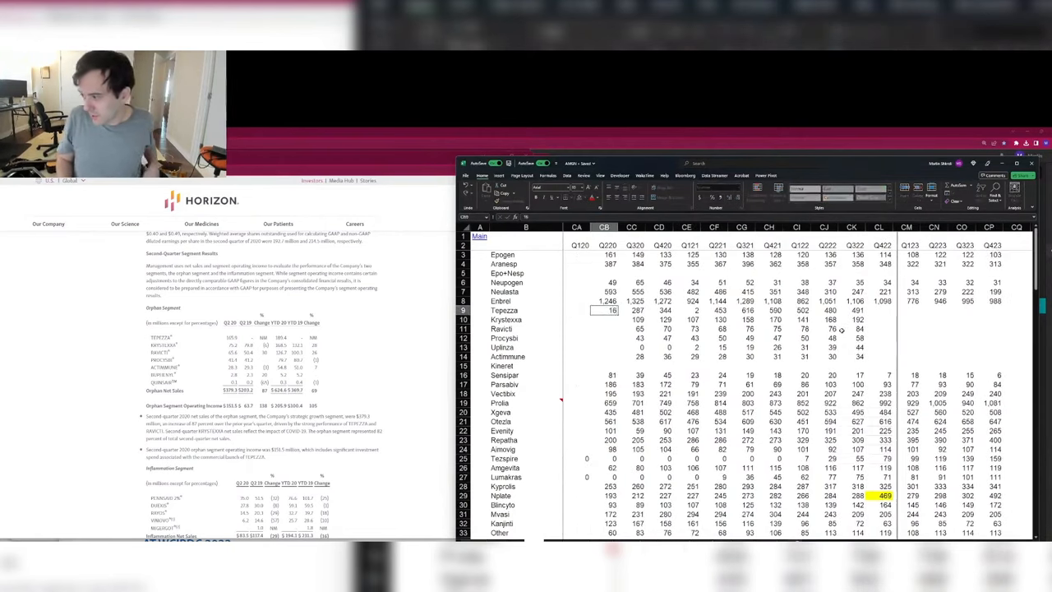
pyautogui.press('Escape')
# Step: Convert the Q320 net sales of Tepezza and Krystexxa from text to numbers by removing their leading apostrophes
pyautogui.press('Right')
pyautogui.press('Right')
pyautogui.press('Right')
pyautogui.press('Right')
pyautogui.press('Right')
pyautogui.press('Right')
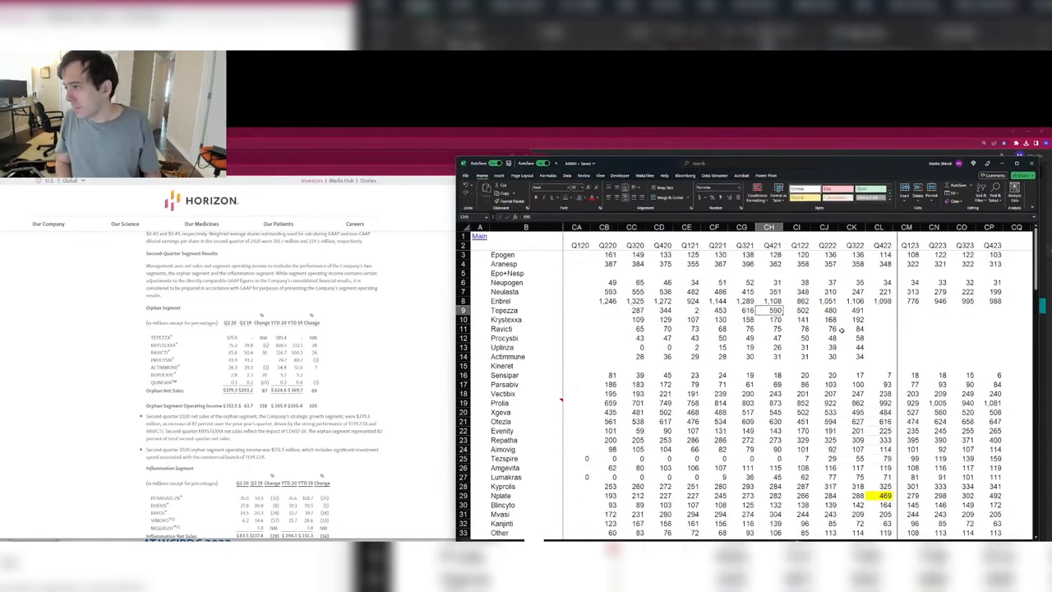
pyautogui.press('Left')
pyautogui.hotkey('ctrl', 'Left')
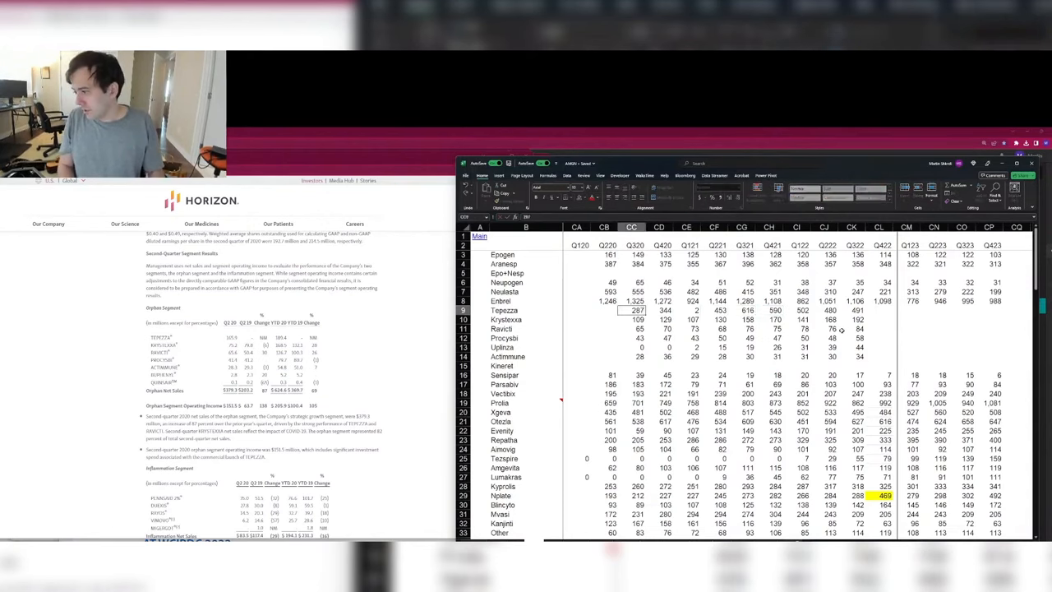
pyautogui.press('Home')
pyautogui.hotkey('ctrl', 'Right')
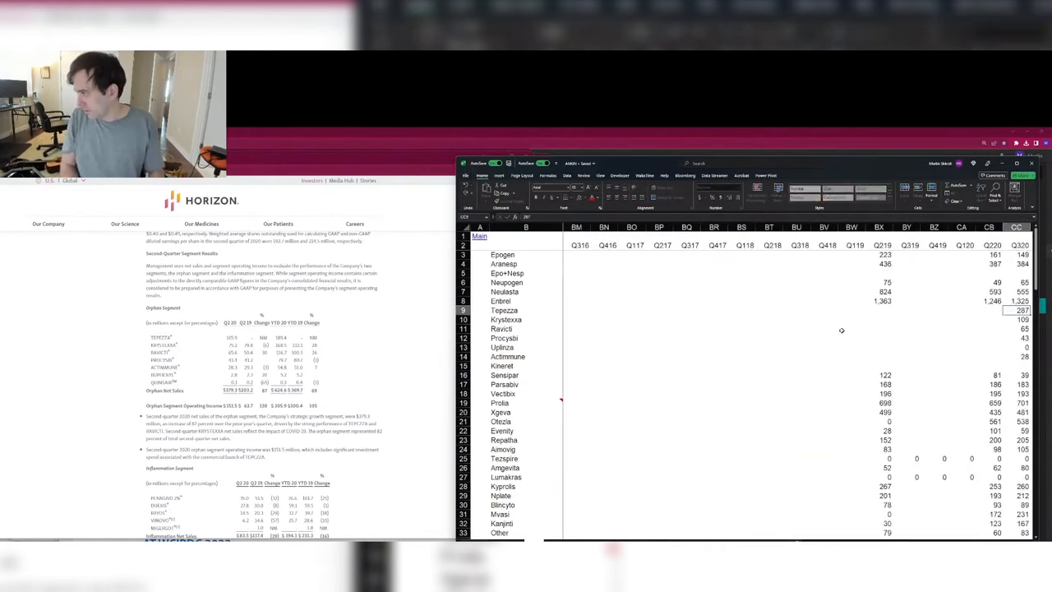
pyautogui.press('Tab')
pyautogui.press('Return')
pyautogui.press('F2')
pyautogui.press('Tab')
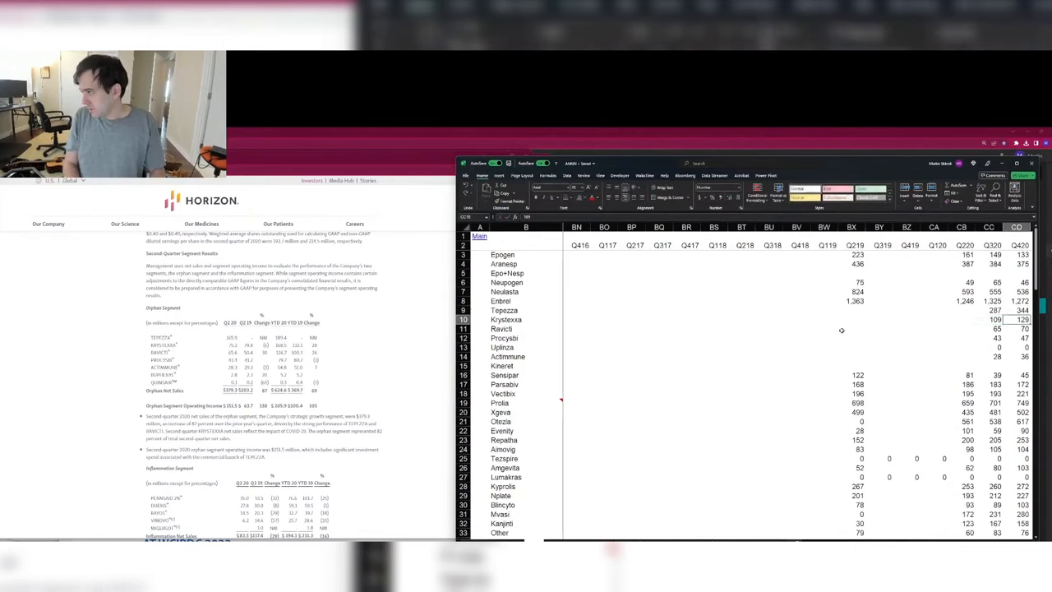
# Step: Remove the leading apostrophes from the rest of Tepezza's quarterly net sales, from Q420 through Q322
pyautogui.press('Right')
pyautogui.press('Right')
pyautogui.press('Right')
pyautogui.press('Right')
pyautogui.press('Right')
pyautogui.press('Right')
pyautogui.press('Right')
pyautogui.press('Right')
pyautogui.press('Right')
pyautogui.press('Right')
pyautogui.press('Right')
pyautogui.press('Right')
pyautogui.press('Right')
pyautogui.hotkey('ctrl', 'Left')
pyautogui.hotkey('ctrl', 'Left')
pyautogui.press('Up')
pyautogui.press('F2')
pyautogui.press('Tab')
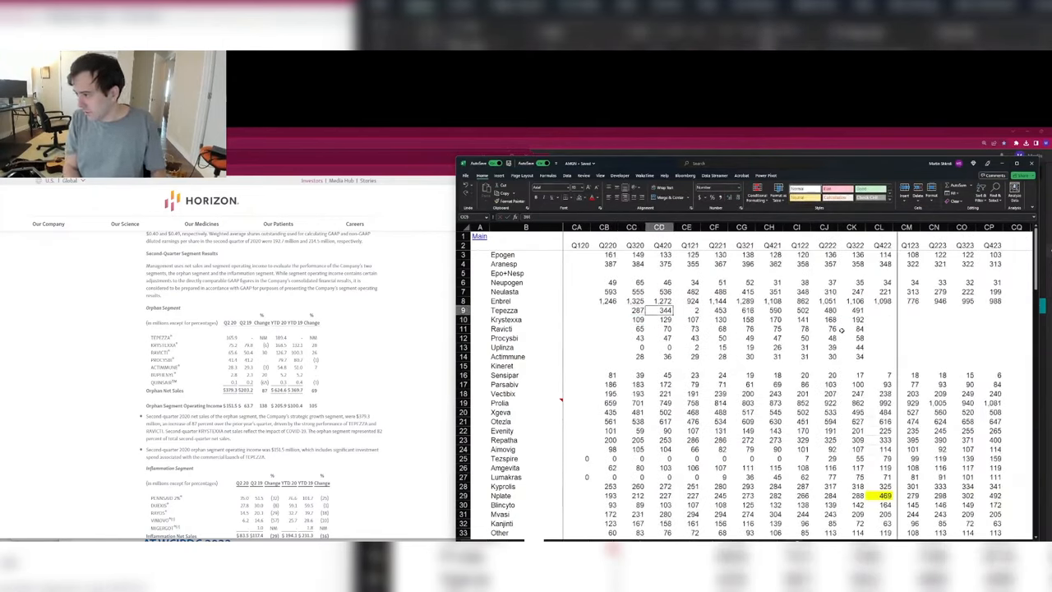
pyautogui.press('F2')
pyautogui.press('Tab')
pyautogui.press('F2')
pyautogui.press('Tab')
pyautogui.press('F2')
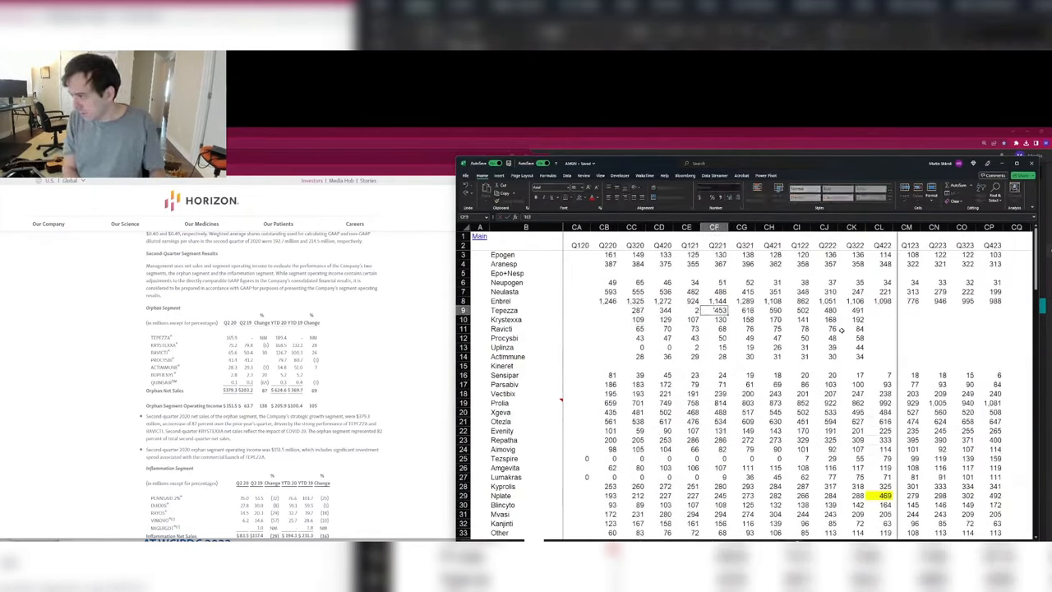
pyautogui.press('Tab')
pyautogui.press('F2')
pyautogui.press('Tab')
pyautogui.press('F2')
pyautogui.press('Tab')
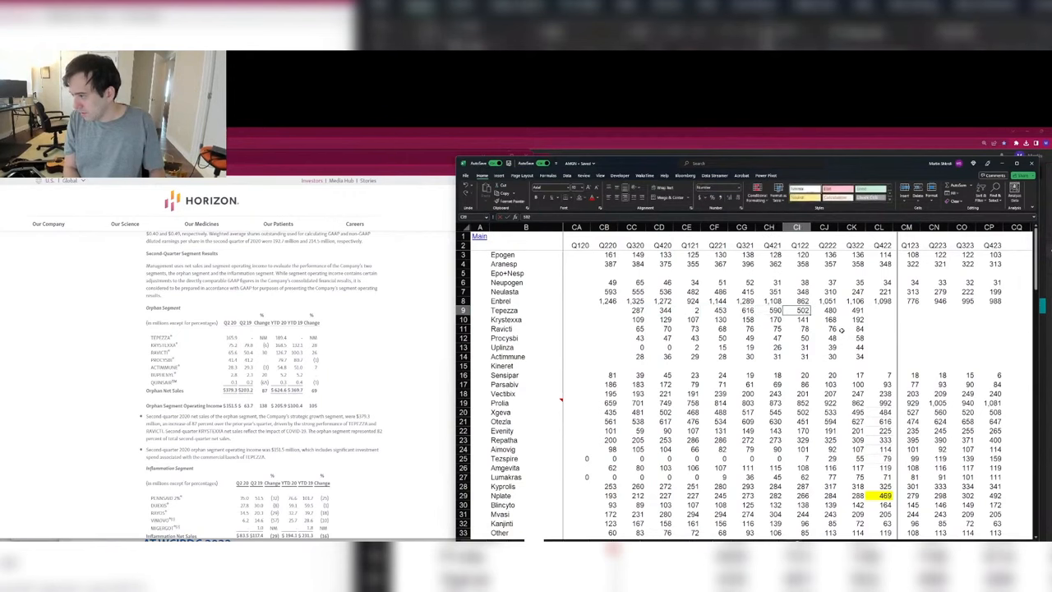
pyautogui.press('F2')
pyautogui.press('Tab')
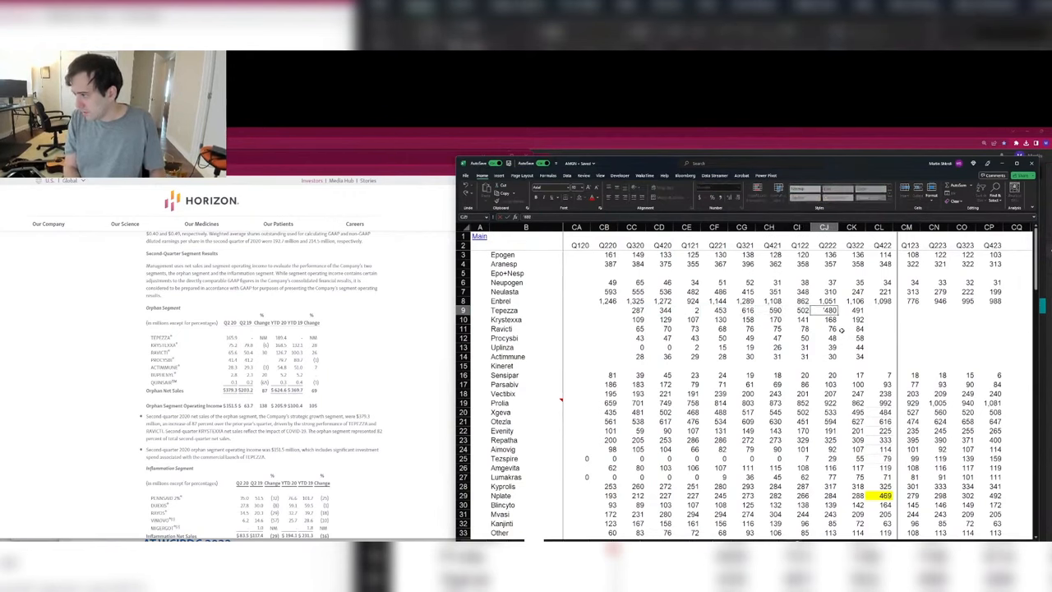
pyautogui.press('Tab')
pyautogui.press('F2')
pyautogui.press('Tab')
pyautogui.press('Return')
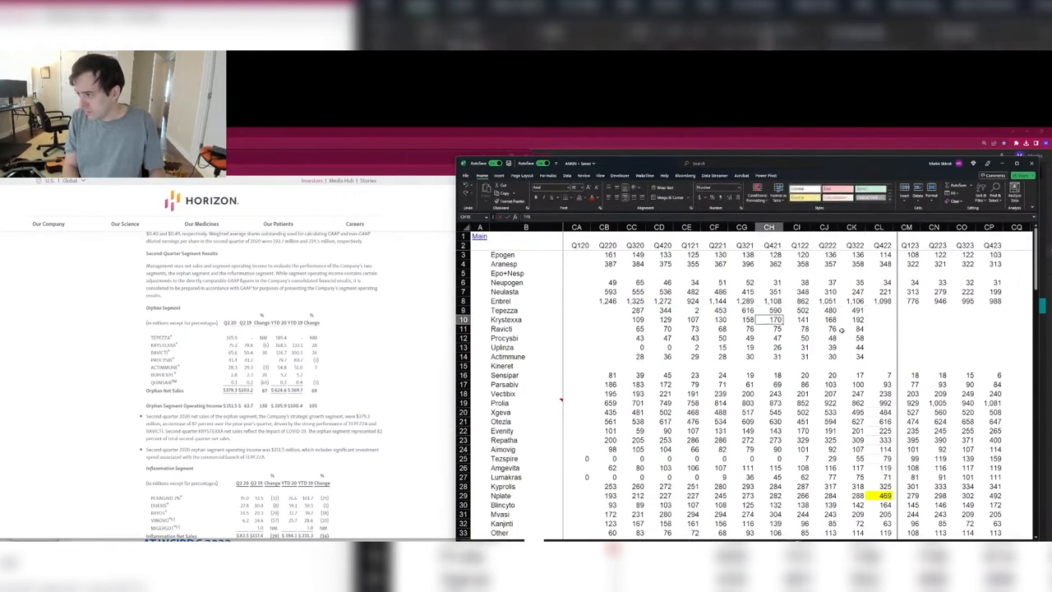
# Step: Remove the leading apostrophes from Krystexxa's remaining quarterly net sales through Q322 so they are stored as numbers
pyautogui.hotkey('ctrl', 'Left')
pyautogui.press('F2')
pyautogui.press('Tab')
pyautogui.press('F2')
pyautogui.press('Tab')
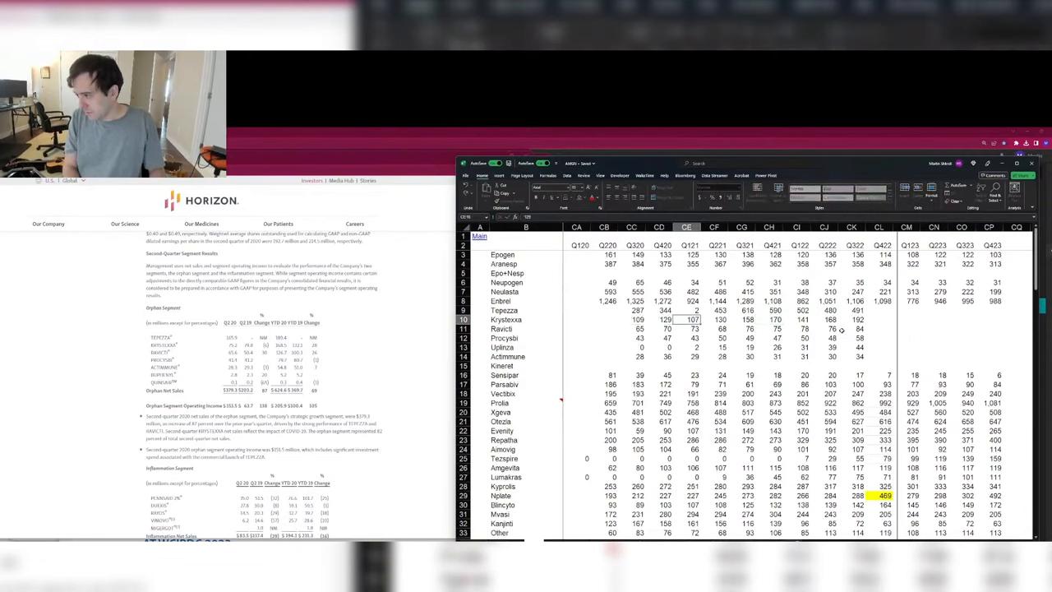
pyautogui.press('Tab')
pyautogui.press('Tab')
pyautogui.press('Tab')
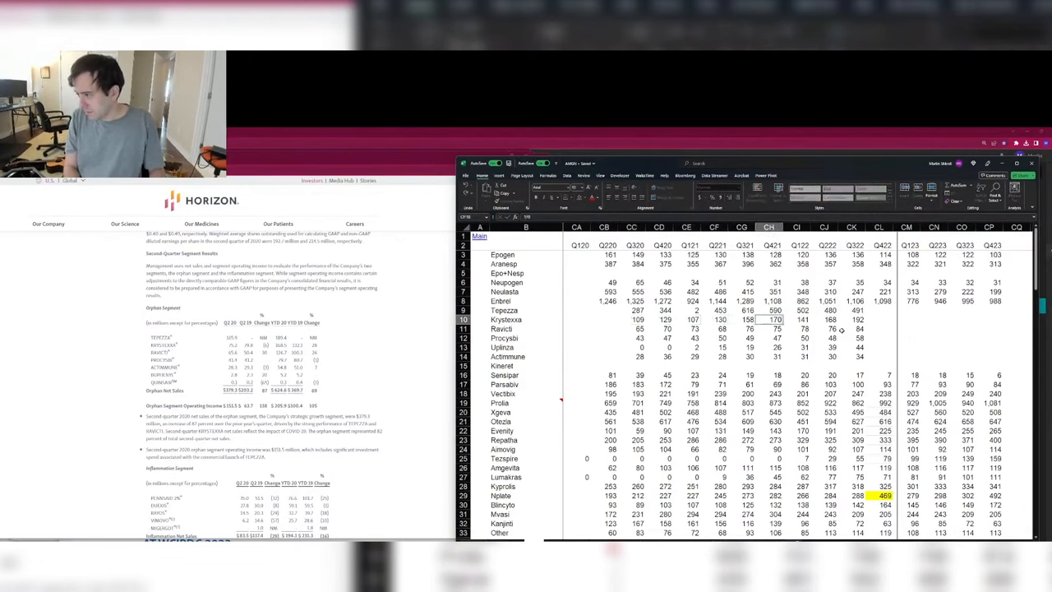
pyautogui.press('Tab')
pyautogui.press('F2')
pyautogui.press('Escape')
pyautogui.press('Left')
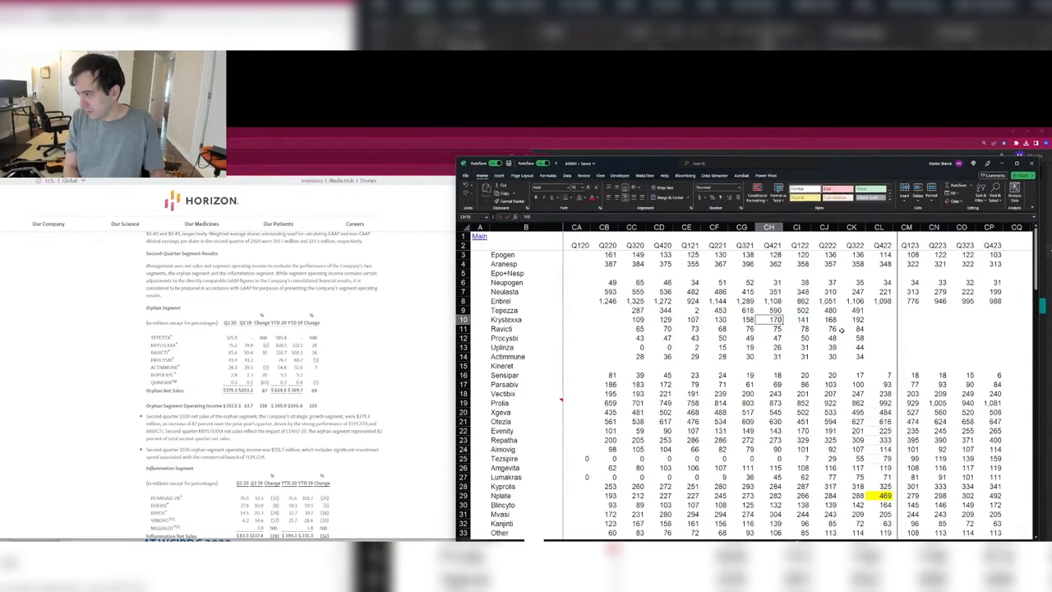
pyautogui.press('F2')
pyautogui.press('Escape')
pyautogui.press('Home')
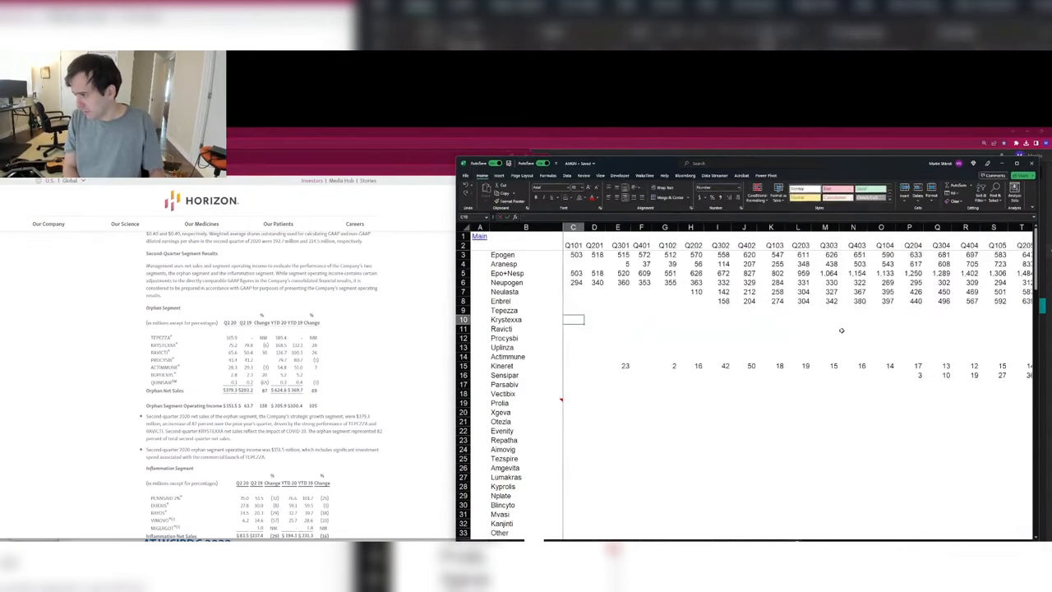
pyautogui.hotkey('ctrl', 'Right')
pyautogui.hotkey('ctrl', 'Right')
pyautogui.press('Left')
pyautogui.press('Left')
pyautogui.press('F2')
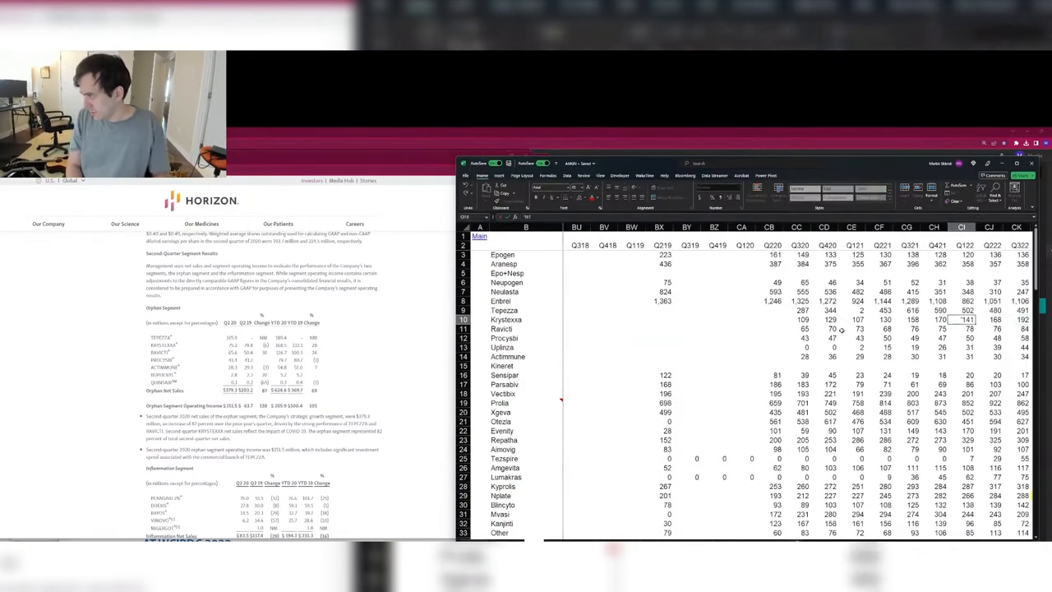
pyautogui.press('Tab')
pyautogui.press('F2')
pyautogui.press('Tab')
pyautogui.press('F2')
pyautogui.press('Tab')
pyautogui.press('Tab')
pyautogui.press('Tab')
pyautogui.press('Tab')
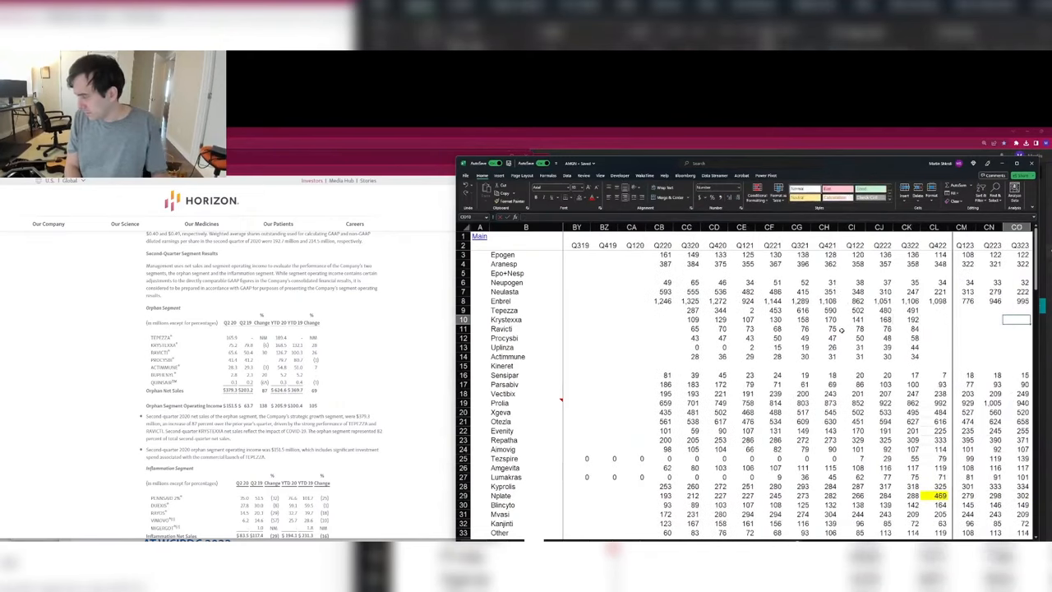
# Step: Convert Ravicti's quarterly net sales from Q420 through Q322 to numbers by removing the leading apostrophes
pyautogui.press('Left')
pyautogui.press('Left')
pyautogui.press('Left')
pyautogui.press('Left')
pyautogui.press('Left')
pyautogui.press('Left')
pyautogui.press('Left')
pyautogui.press('Left')
pyautogui.press('Left')
pyautogui.press('Left')
pyautogui.press('Left')
pyautogui.press('Down')
pyautogui.press('F2')
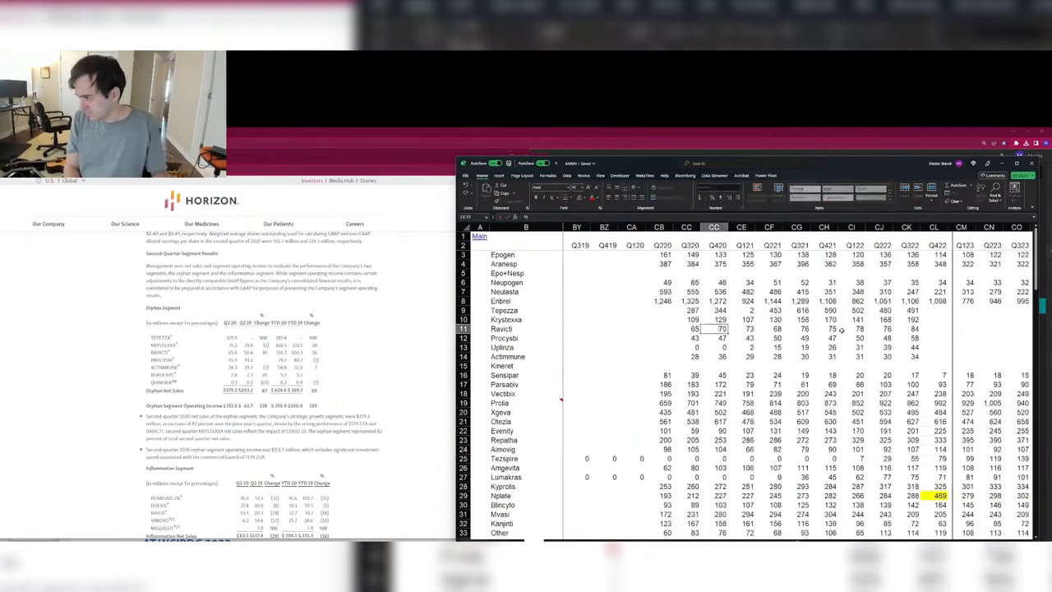
pyautogui.press('Tab')
pyautogui.press('F2')
pyautogui.press('Tab')
pyautogui.press('F2')
pyautogui.press('Tab')
pyautogui.press('F2')
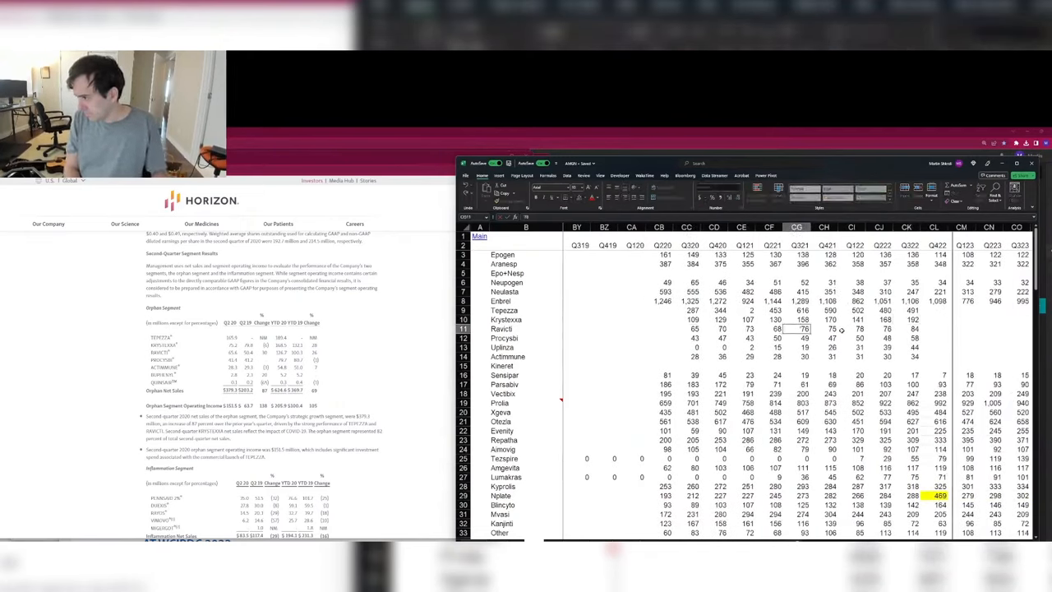
pyautogui.press('Tab')
pyautogui.press('F2')
pyautogui.press('Tab')
pyautogui.press('F2')
pyautogui.hscroll(3, 841, 329)
pyautogui.press('Tab')
pyautogui.press('F2')
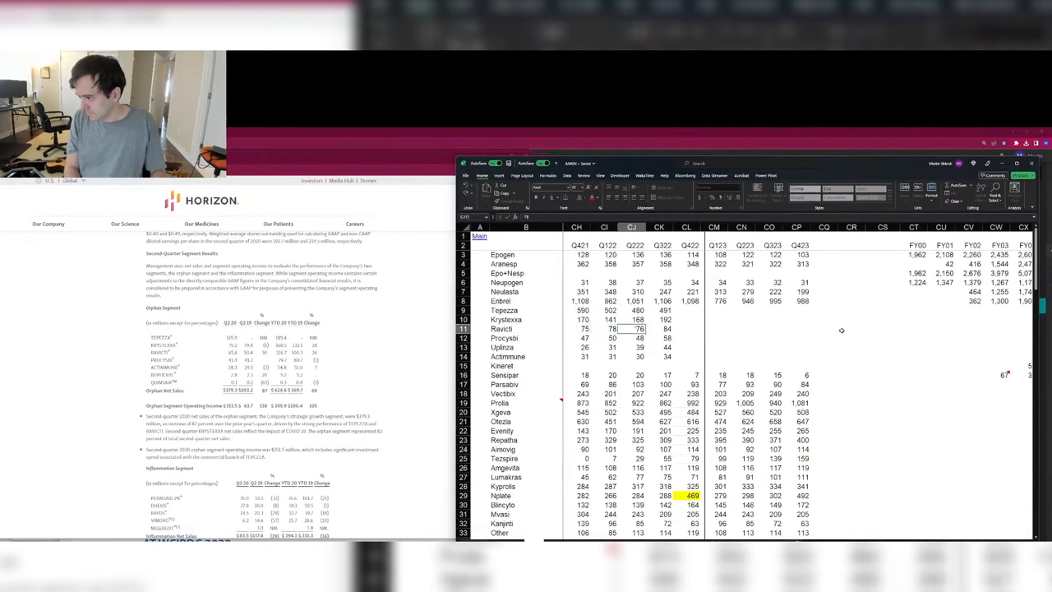
pyautogui.press('Tab')
pyautogui.press('F2')
pyautogui.press('Return')
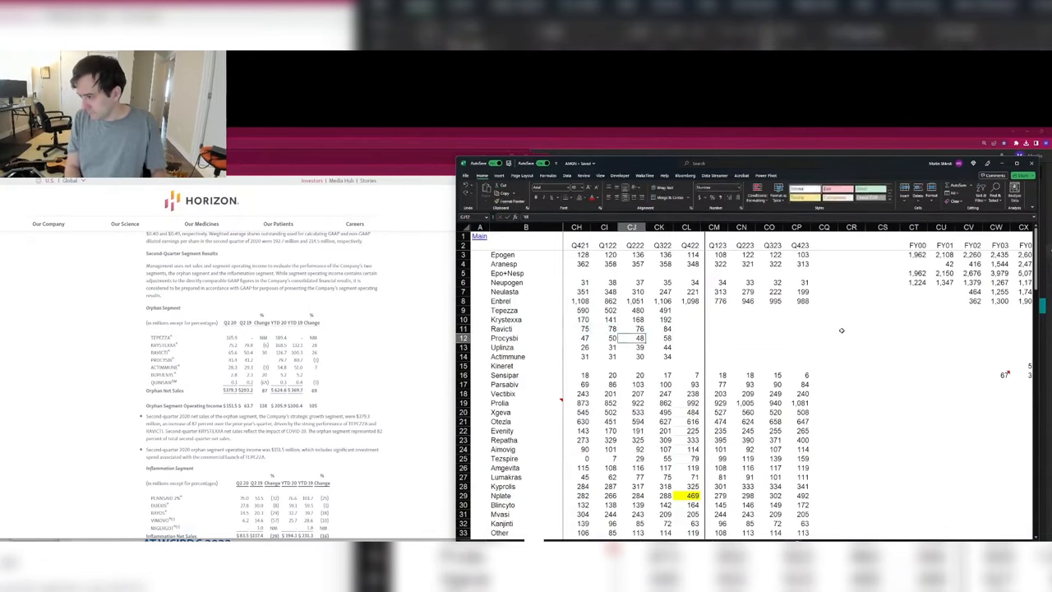
# Step: Convert Procysbi's quarterly net sales from Q320 through Q322 to numbers by removing their leading apostrophes
pyautogui.press('F2')
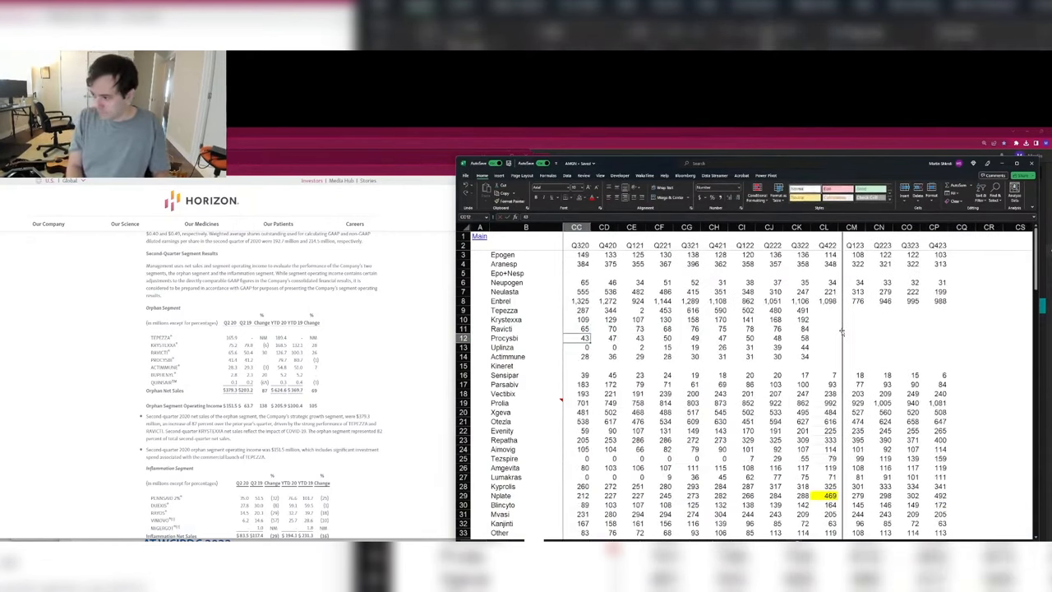
pyautogui.press('Tab')
pyautogui.press('F2')
pyautogui.press('Tab')
pyautogui.press('F2')
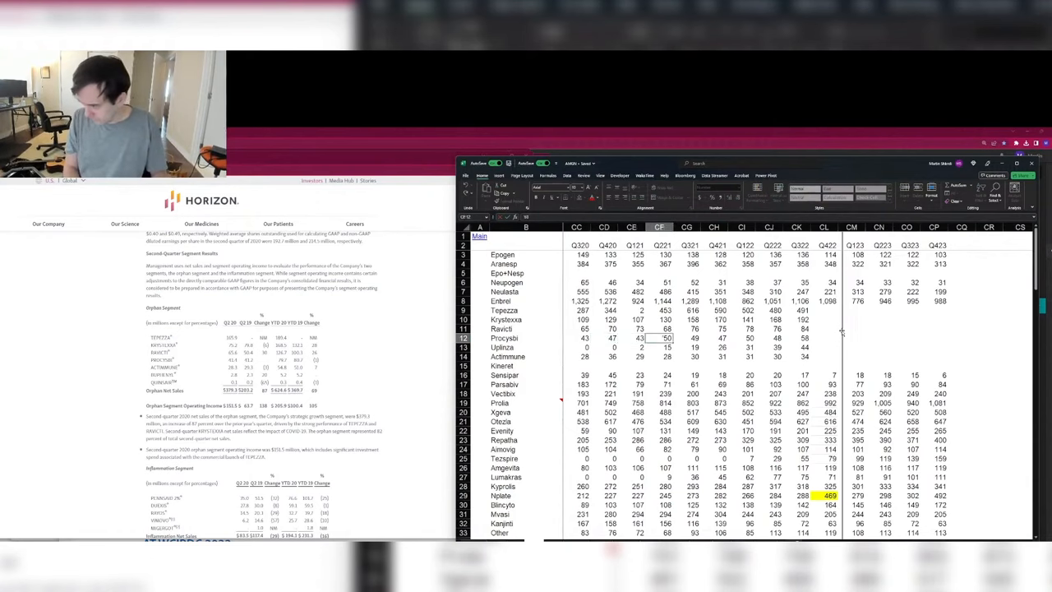
pyautogui.press('Tab')
pyautogui.press('Tab')
pyautogui.press('Tab')
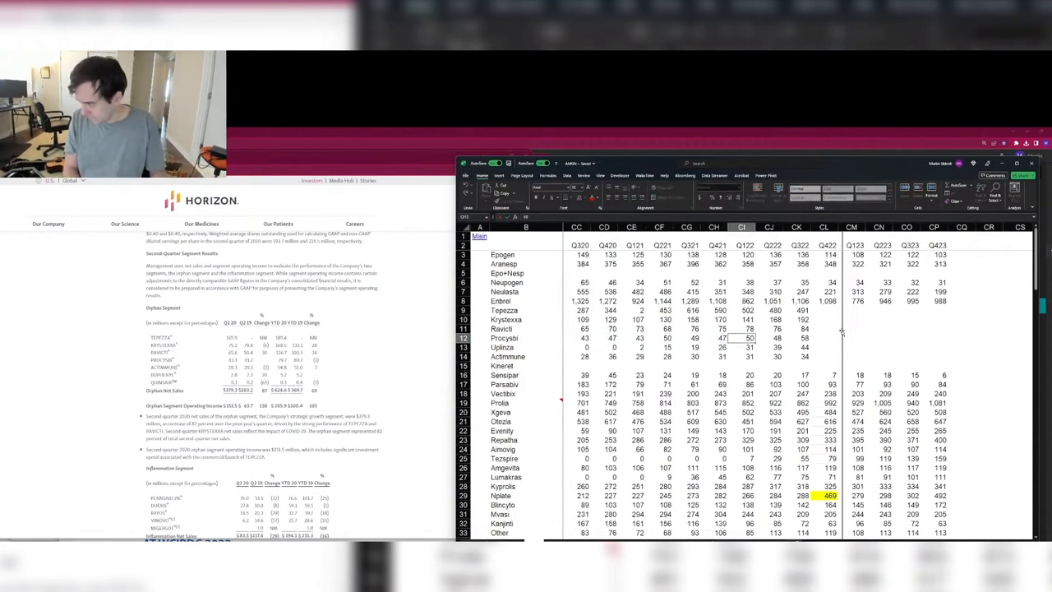
pyautogui.press('F2')
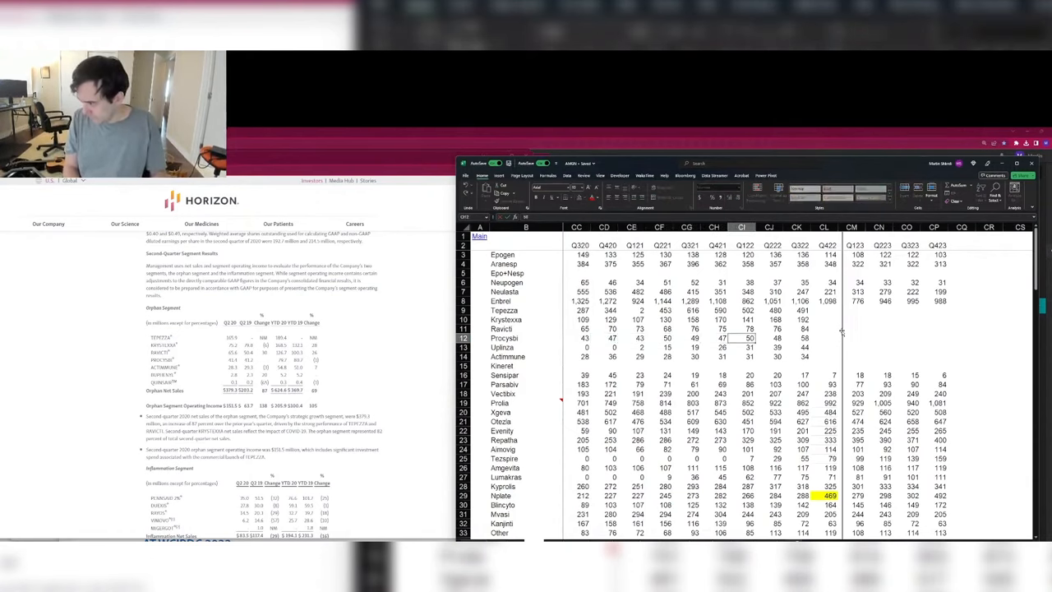
pyautogui.press('Escape')
pyautogui.press('Home')
pyautogui.hotkey('ctrl', 'Right')
pyautogui.hotkey('ctrl', 'Right')
pyautogui.press('Left')
pyautogui.press('Left')
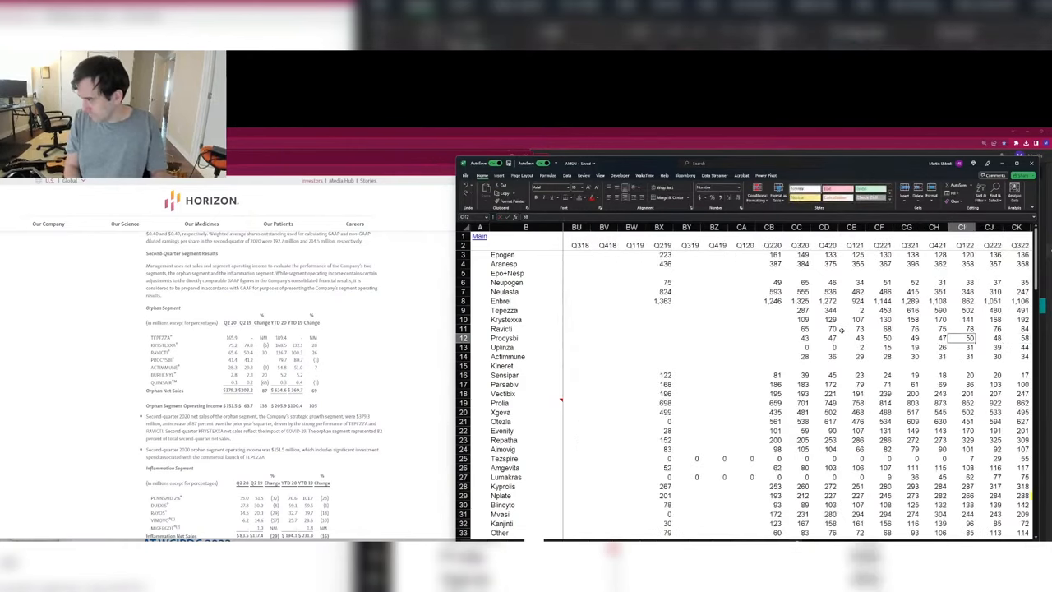
pyautogui.press('Right')
pyautogui.press('Right')
pyautogui.press('Right')
pyautogui.press('Right')
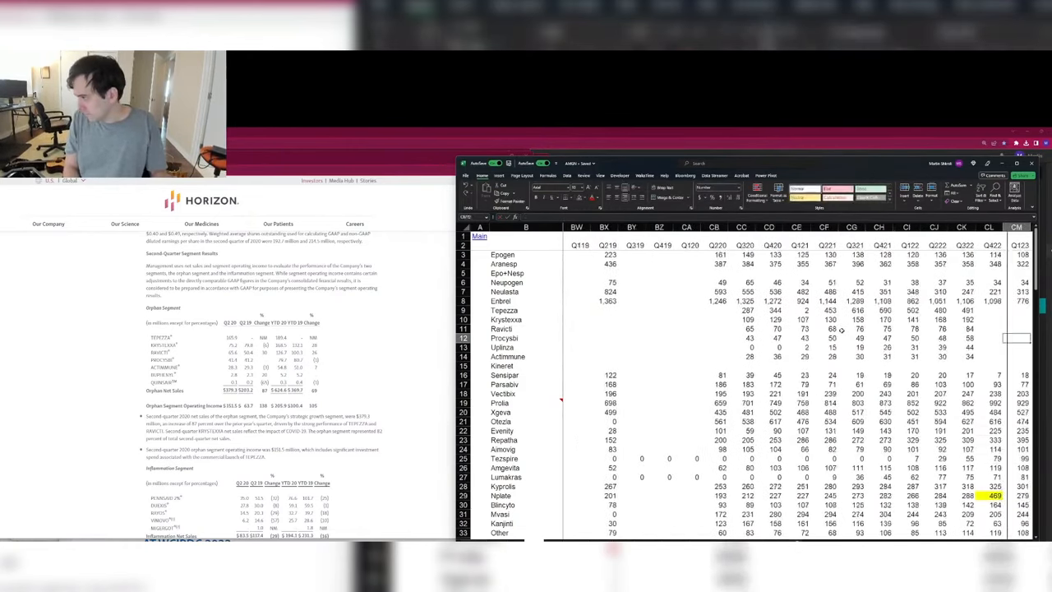
pyautogui.press('Right')
# Step: Remove the leading apostrophes from Uplinza's quarterly net sales from Q121 through Q322 so they are stored as numbers
pyautogui.hotkey('ctrl', 'Left')
pyautogui.hotkey('ctrl', 'Left')
pyautogui.press('Down')
pyautogui.press('Right')
pyautogui.press('Right')
pyautogui.press('F2')
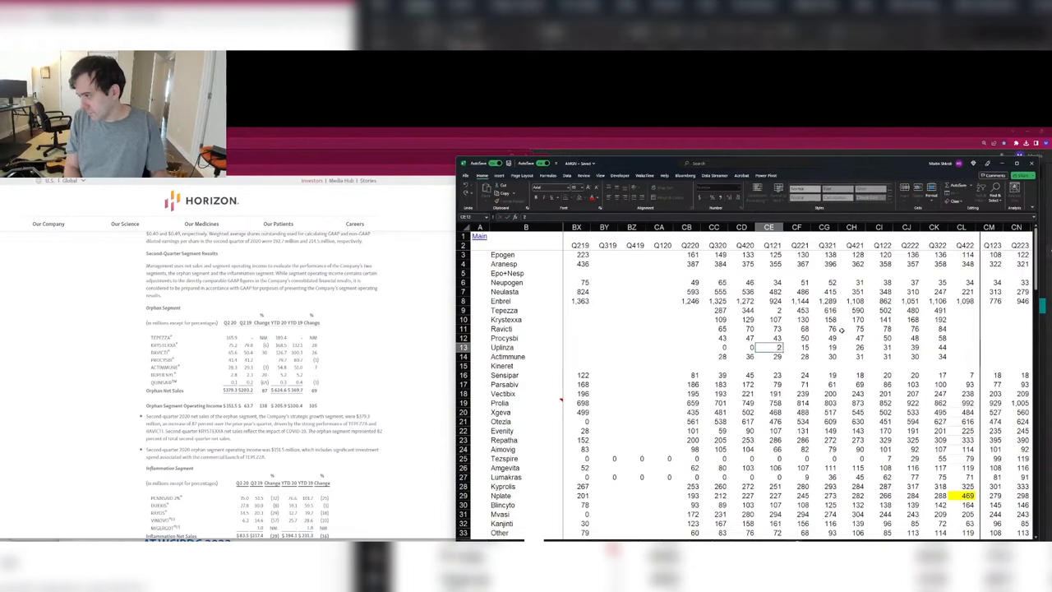
pyautogui.press('Tab')
pyautogui.press('Tab')
pyautogui.press('Tab')
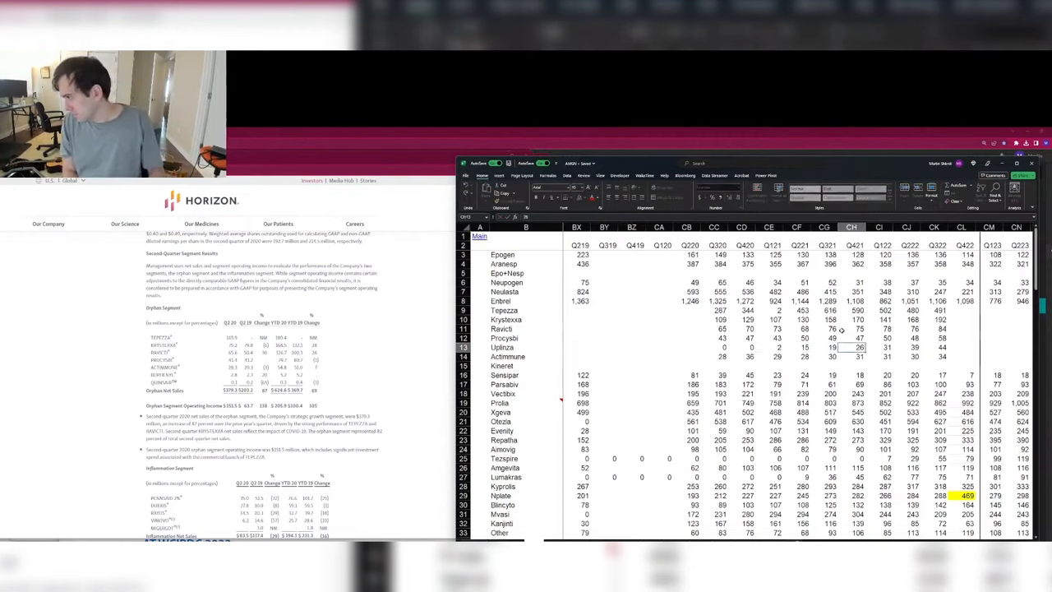
pyautogui.press('Tab')
pyautogui.press('Tab')
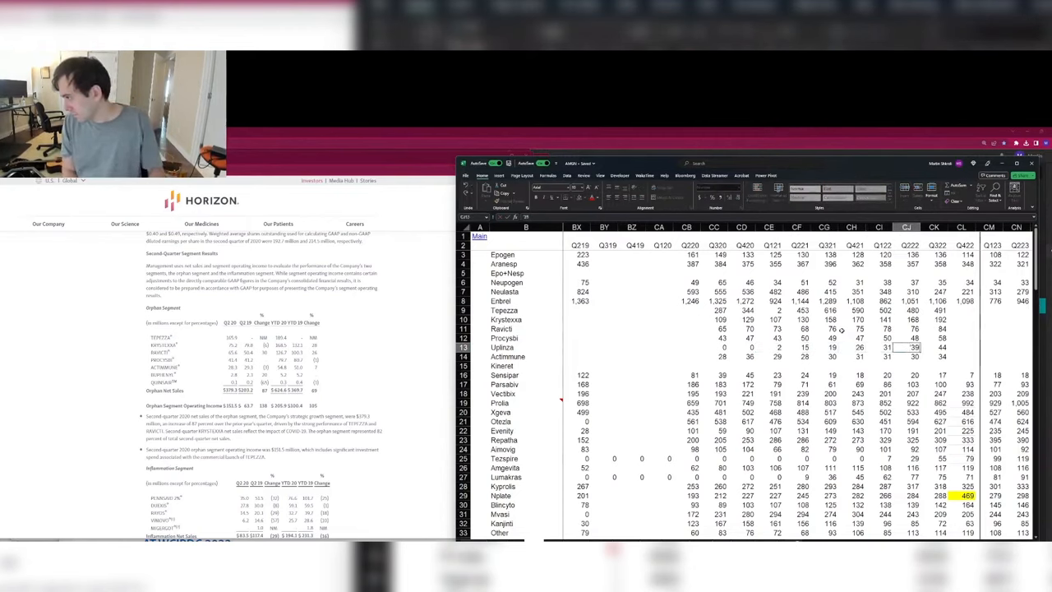
pyautogui.press('Return')
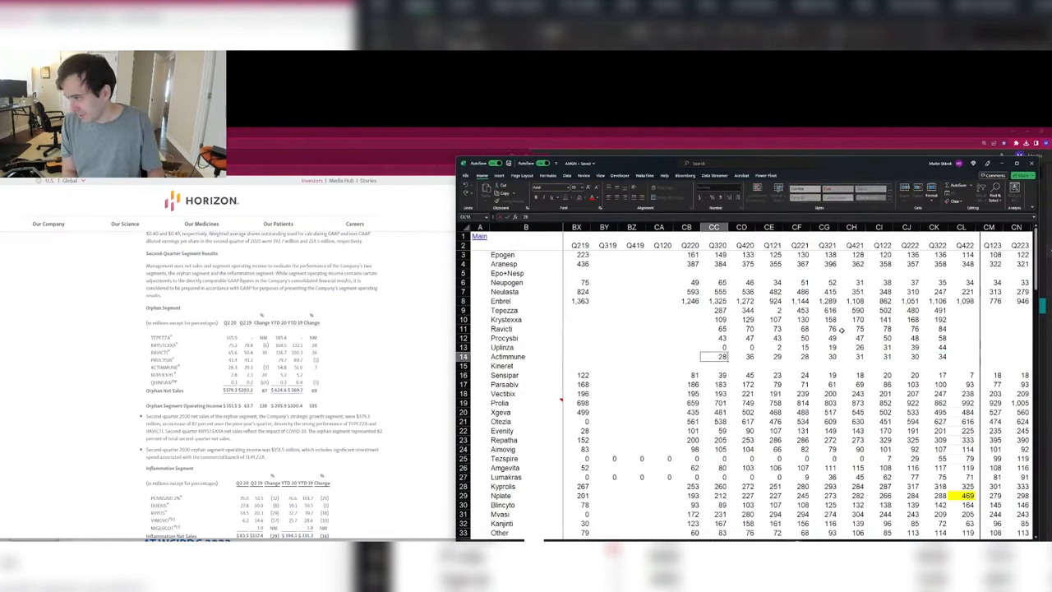
# Step: Remove the leading apostrophes from Actimmune's quarterly net sales, from Q320 through Q322
pyautogui.press('Tab')
pyautogui.press('Tab')
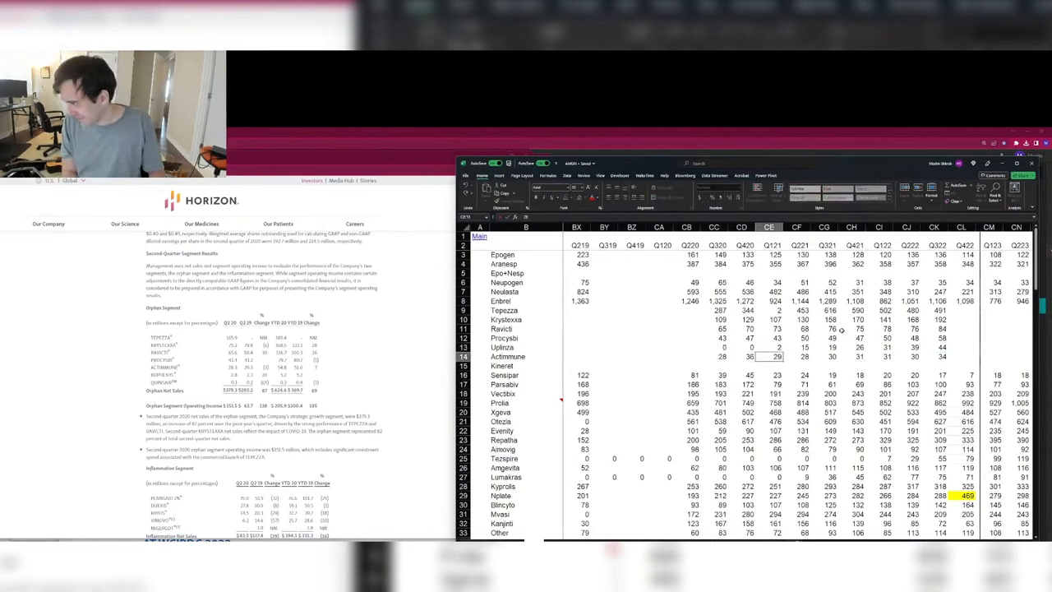
pyautogui.press('Tab')
pyautogui.press('Tab')
pyautogui.press('Tab')
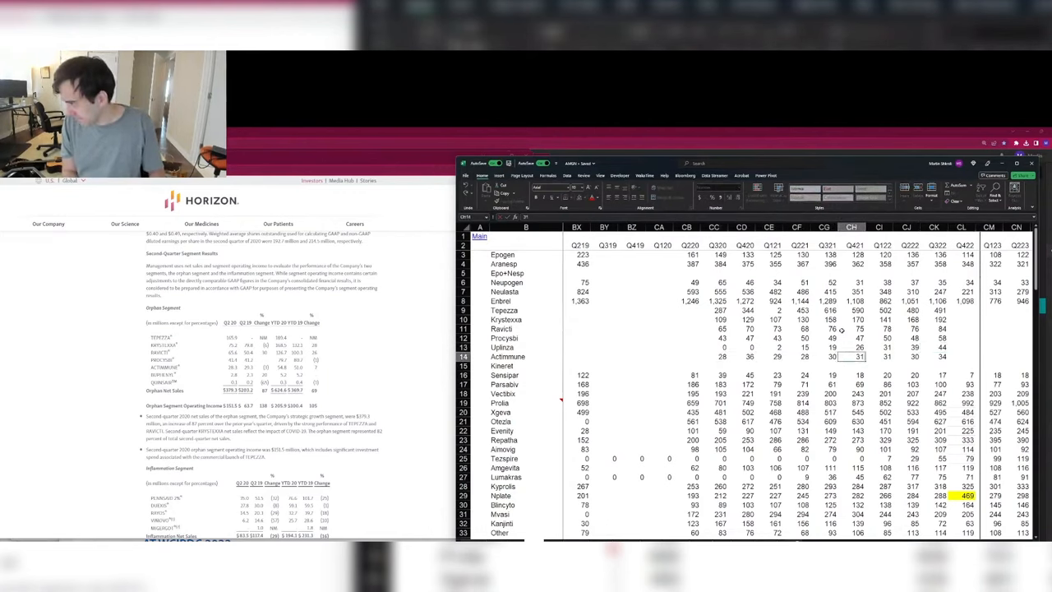
pyautogui.press('Tab')
pyautogui.press('Tab')
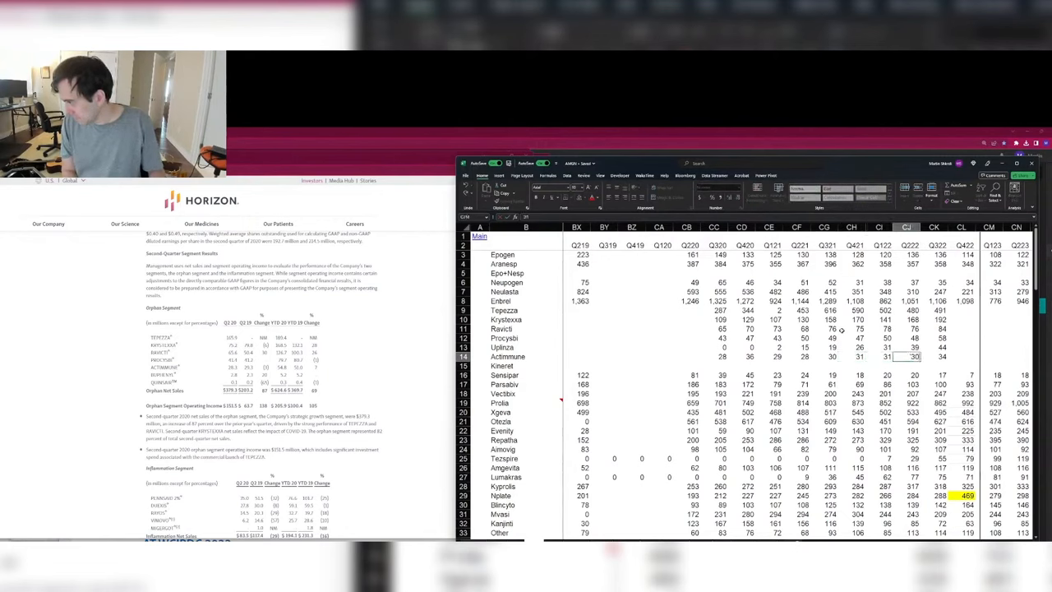
pyautogui.press('Tab')
pyautogui.press('F2')
pyautogui.press('Tab')
pyautogui.press('Left')
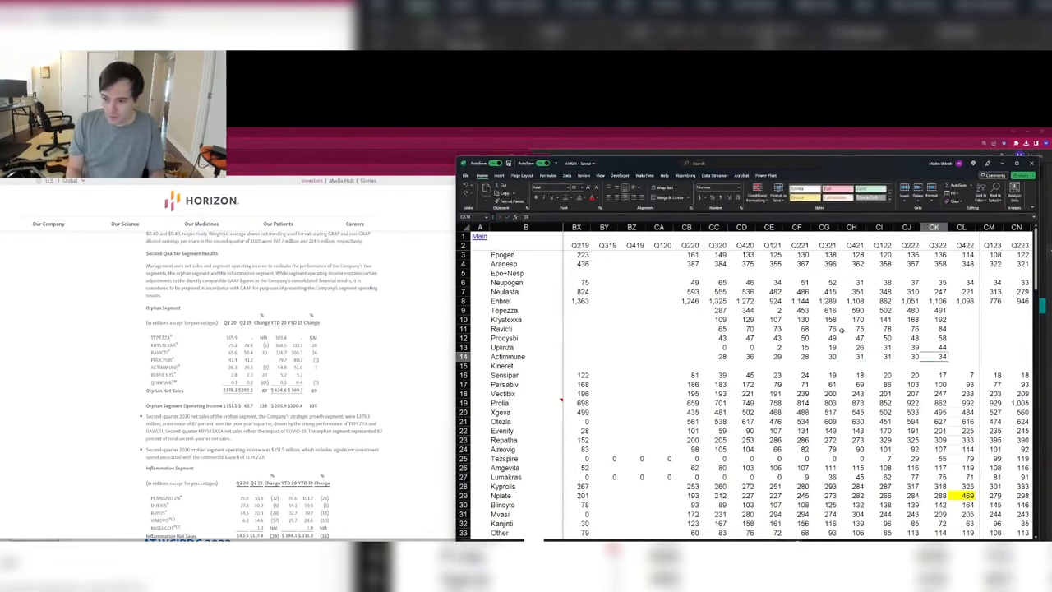
# Step: Enter 166 as Tepezza's Q220 net sales from Horizon's second-quarter 2020 release
pyautogui.hotkey('ctrl', 'Left')
pyautogui.press('Up')
pyautogui.press('Up')
pyautogui.press('Up')
pyautogui.press('Left')
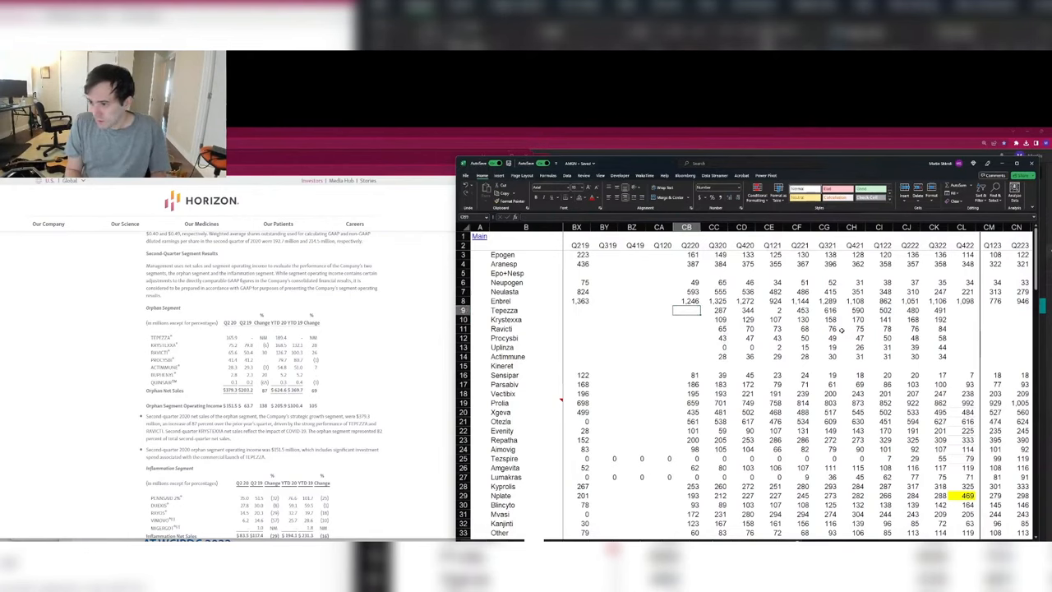
pyautogui.press('Up')
pyautogui.press('Up')
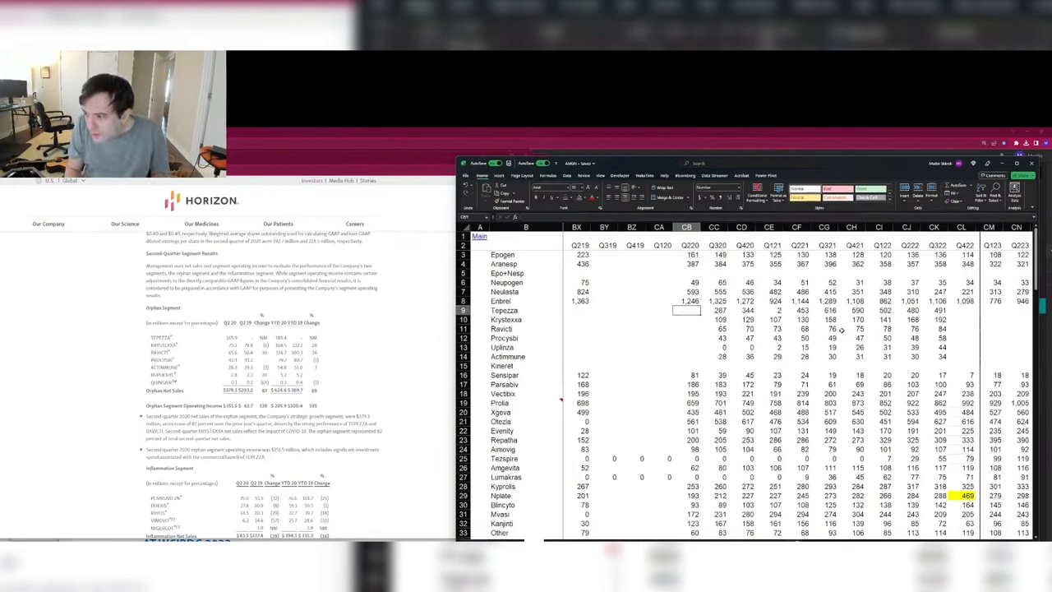
pyautogui.write('166')
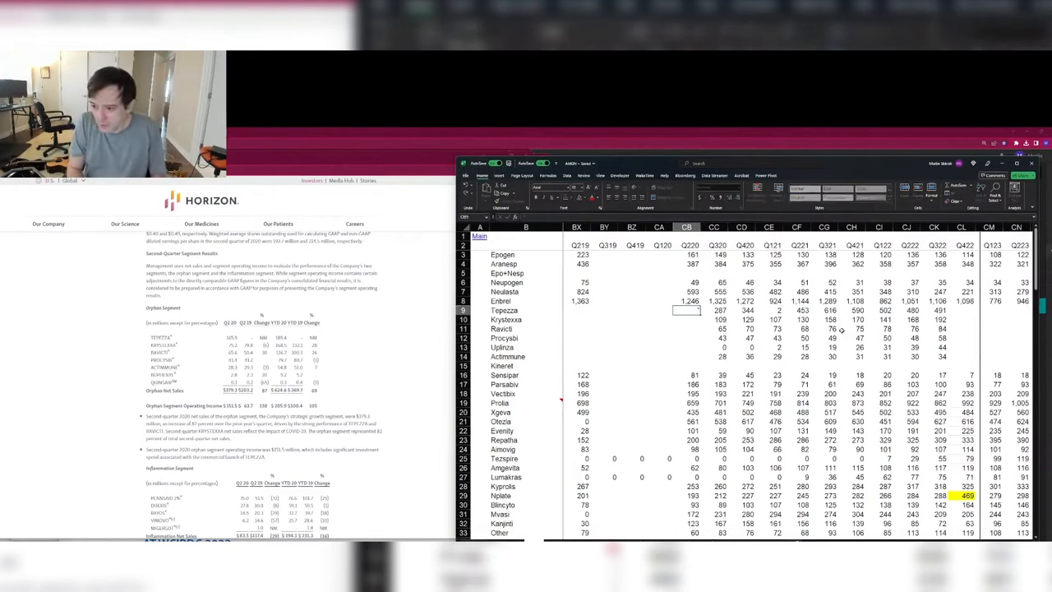
pyautogui.press('Return')
pyautogui.press('Up')
pyautogui.hotkey('ctrl', 'shift', 'Right')
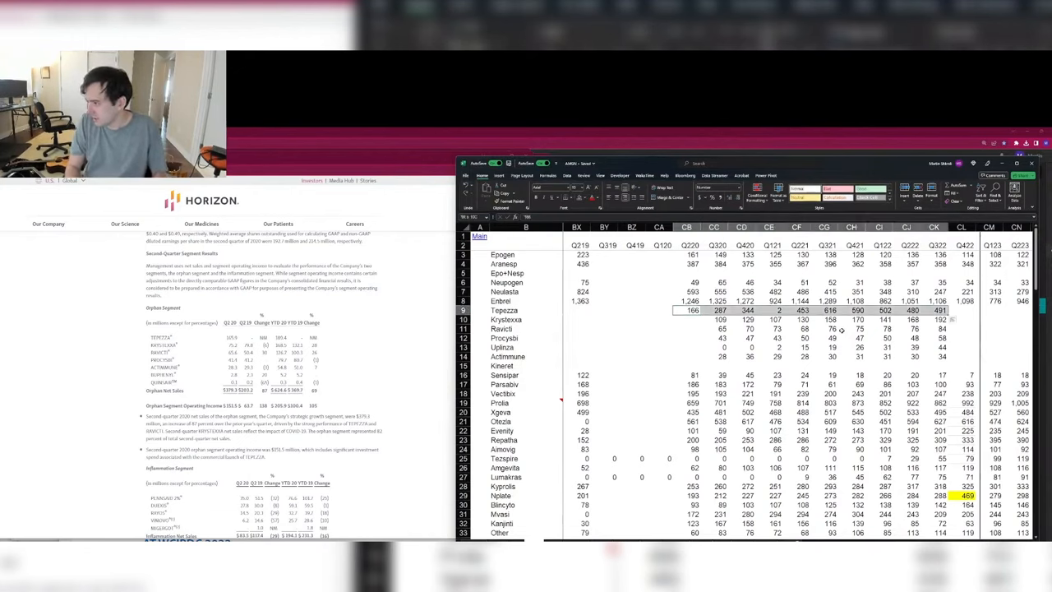
# Step: Enter Q220 net sales of 80 for Krystexxa and 66 for Ravicti
pyautogui.press('Down')
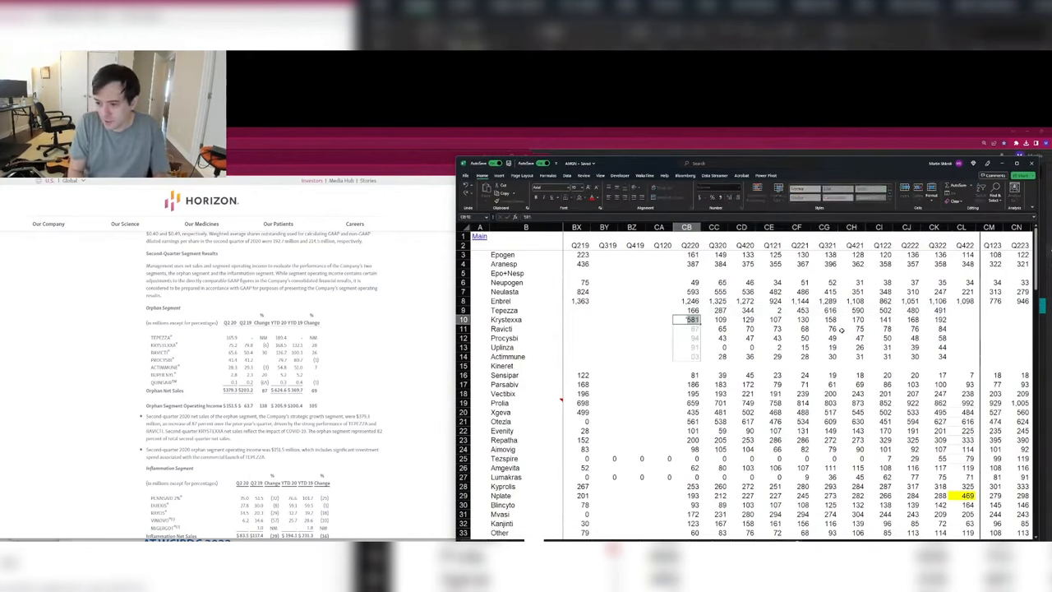
pyautogui.write('80')
pyautogui.press('Return')
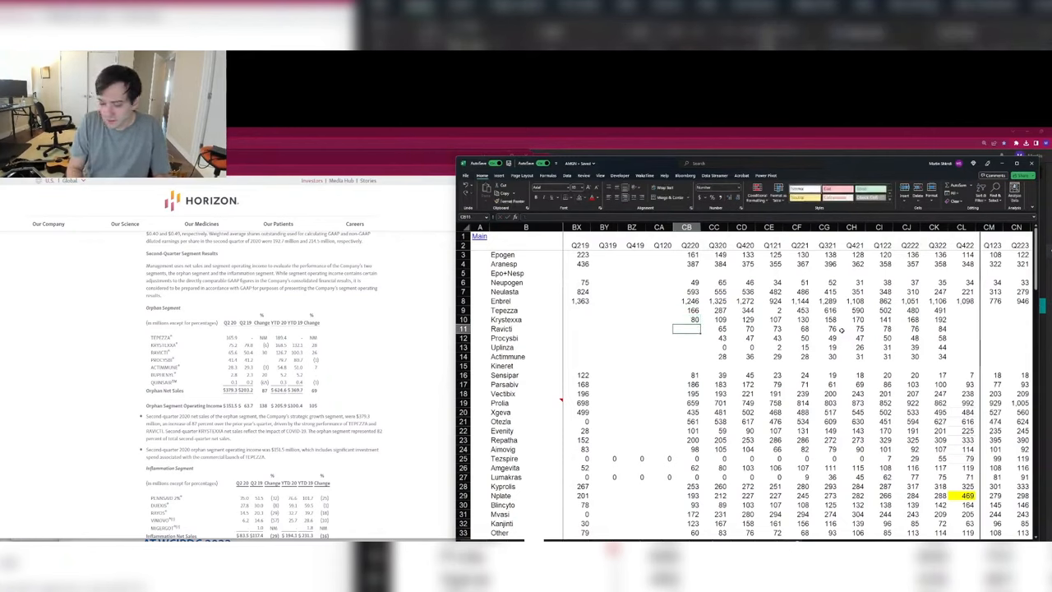
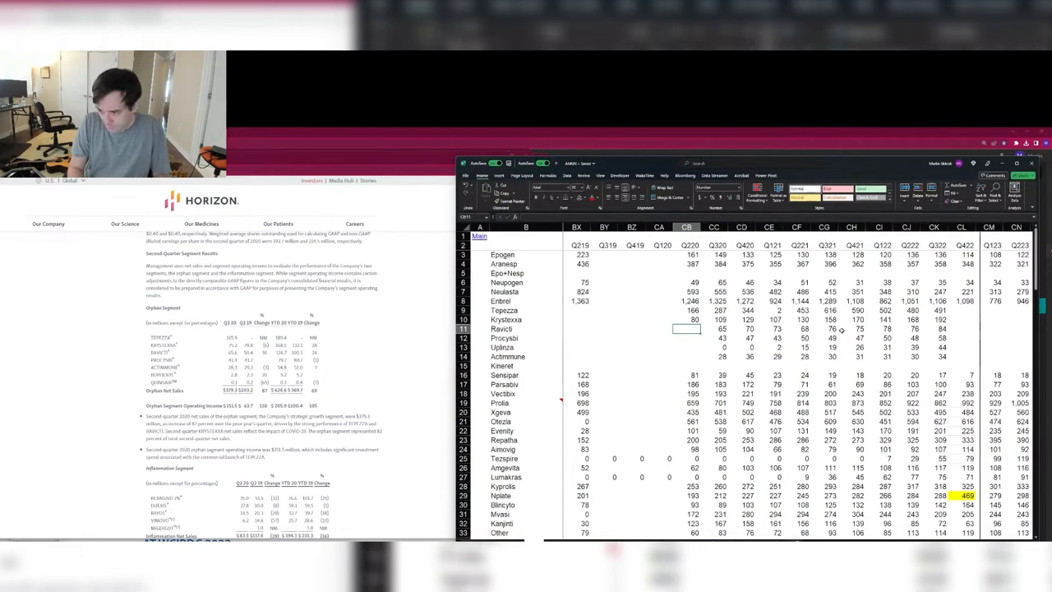
pyautogui.write("'")
pyautogui.press('Up')
pyautogui.press('Up')
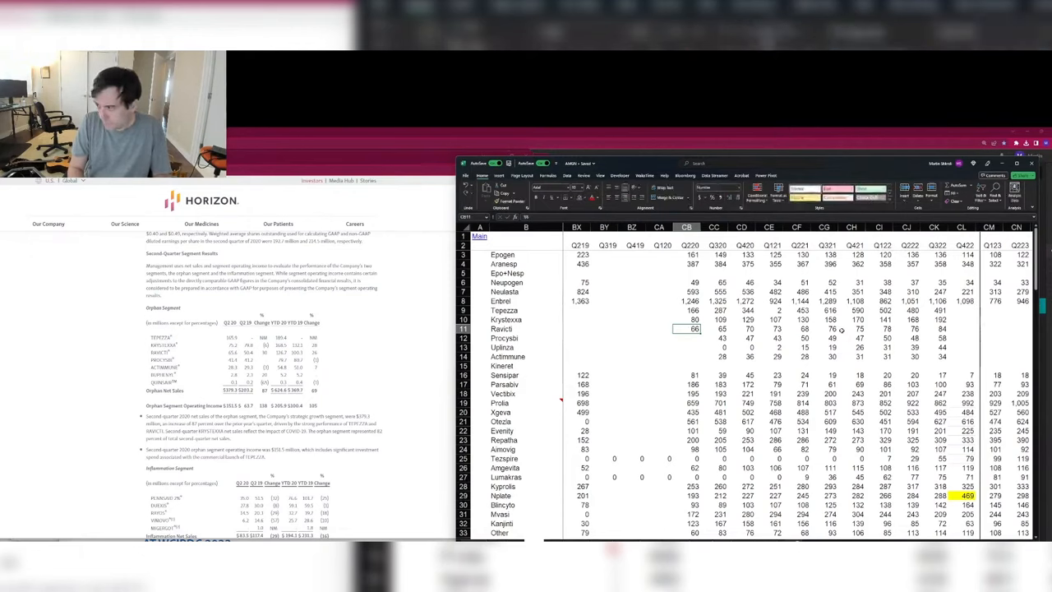
# Step: Enter 0 as Tepezza's Q219 net sales
pyautogui.press('Left')
pyautogui.press('Left')
pyautogui.press('Left')
pyautogui.press('Left')
pyautogui.write('0')
pyautogui.press('Return')
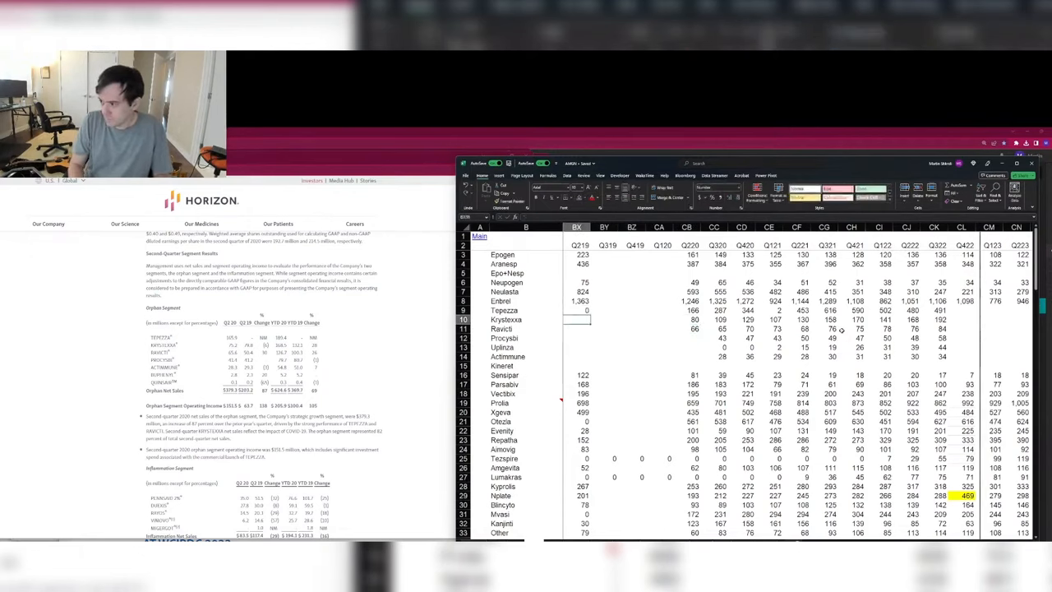
# Step: Enter 41 as Procysbi's net sales for both Q220 and Q219
pyautogui.press('Right')
pyautogui.press('Right')
pyautogui.press('Right')
pyautogui.press('Right')
pyautogui.press('Right')
pyautogui.press('Down')
pyautogui.press('Down')
pyautogui.press('Left')
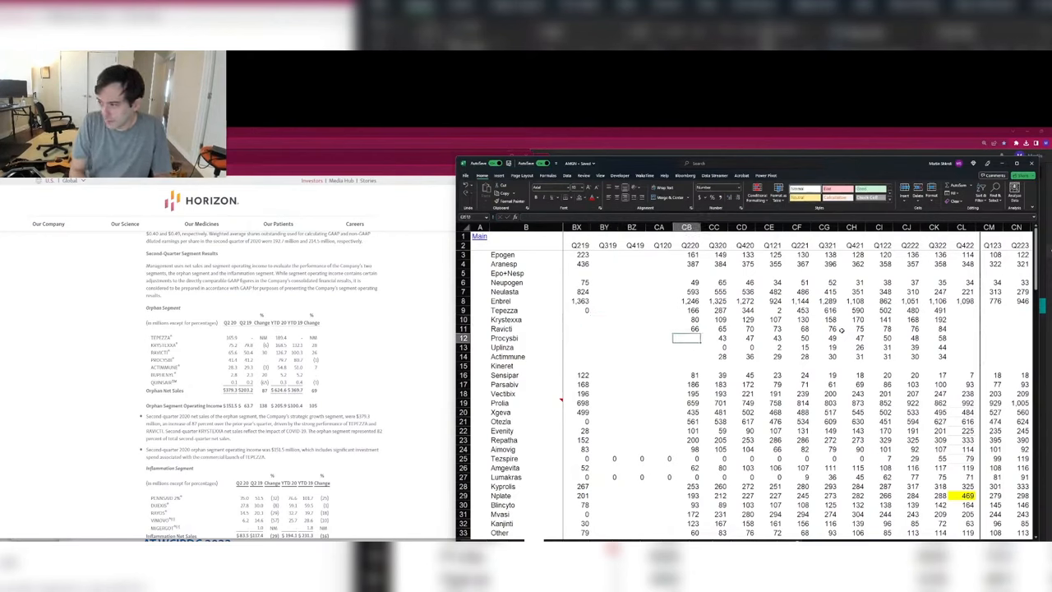
pyautogui.press('Left')
pyautogui.press('Left')
pyautogui.press('Left')
pyautogui.press('Left')
pyautogui.write('41')
# Step: Set Krystexxa's net sales to 80 for Q219 and correct its Q220 figure to 75
pyautogui.press('Up')
pyautogui.press('Up')
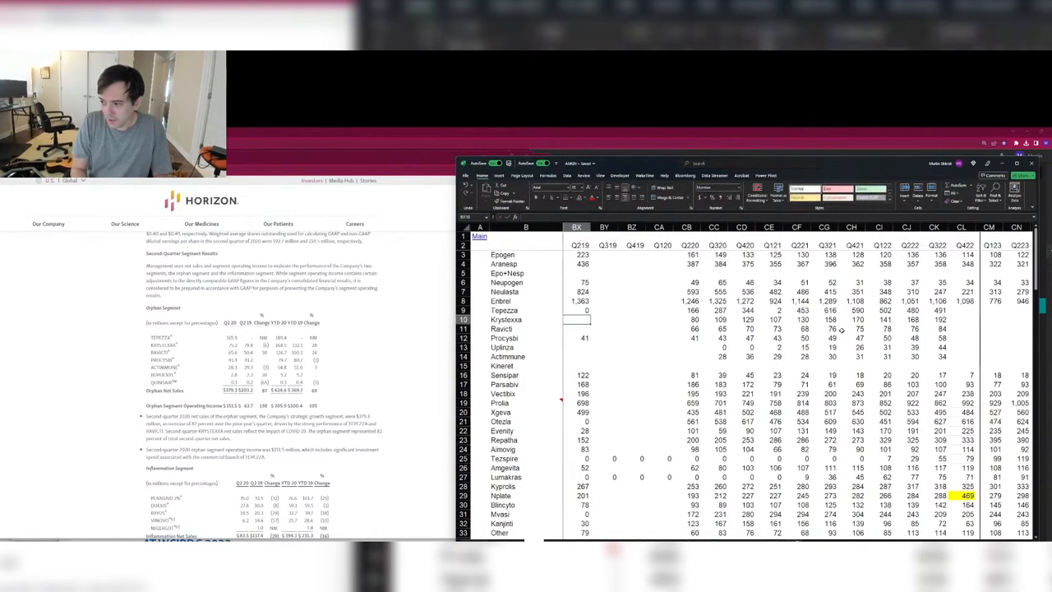
pyautogui.write('7')
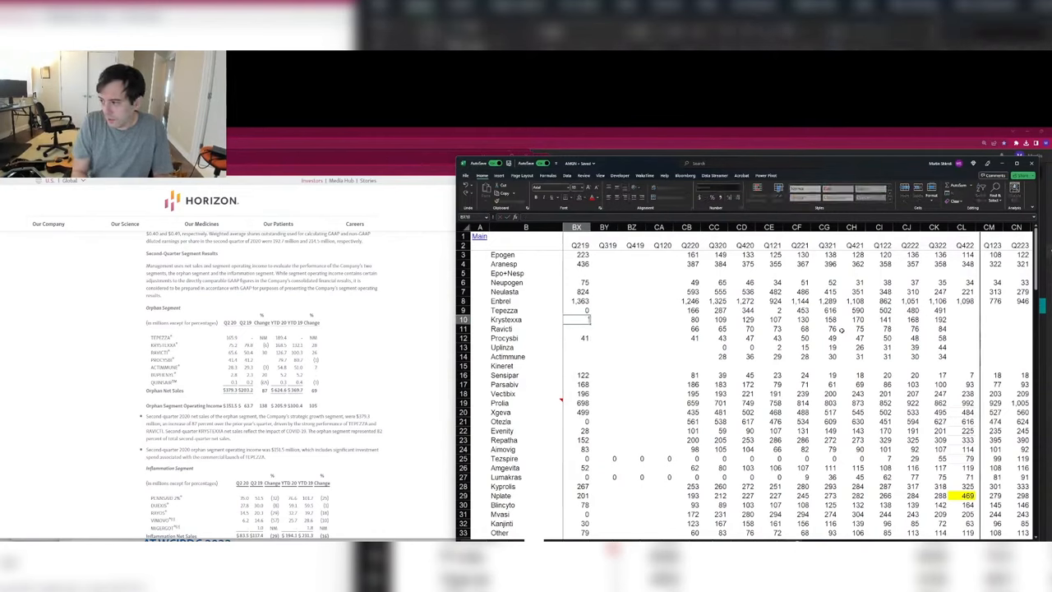
pyautogui.press('Return')
pyautogui.press('Right')
pyautogui.press('Right')
pyautogui.press('Right')
pyautogui.press('Right')
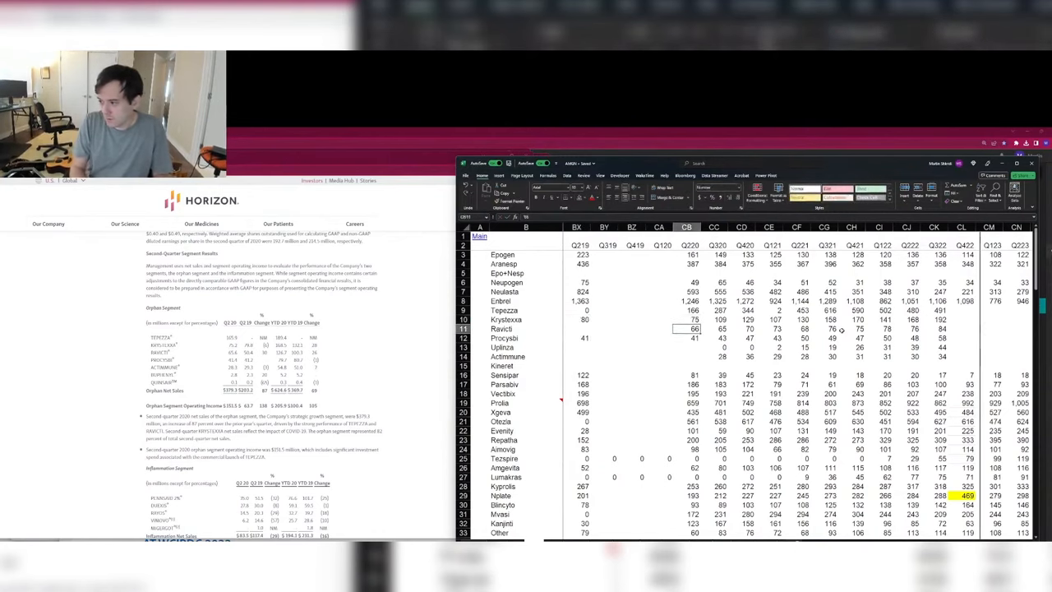
# Step: Enter 50 as Ravicti's Q219 net sales
pyautogui.press('Left')
pyautogui.press('Left')
pyautogui.press('Left')
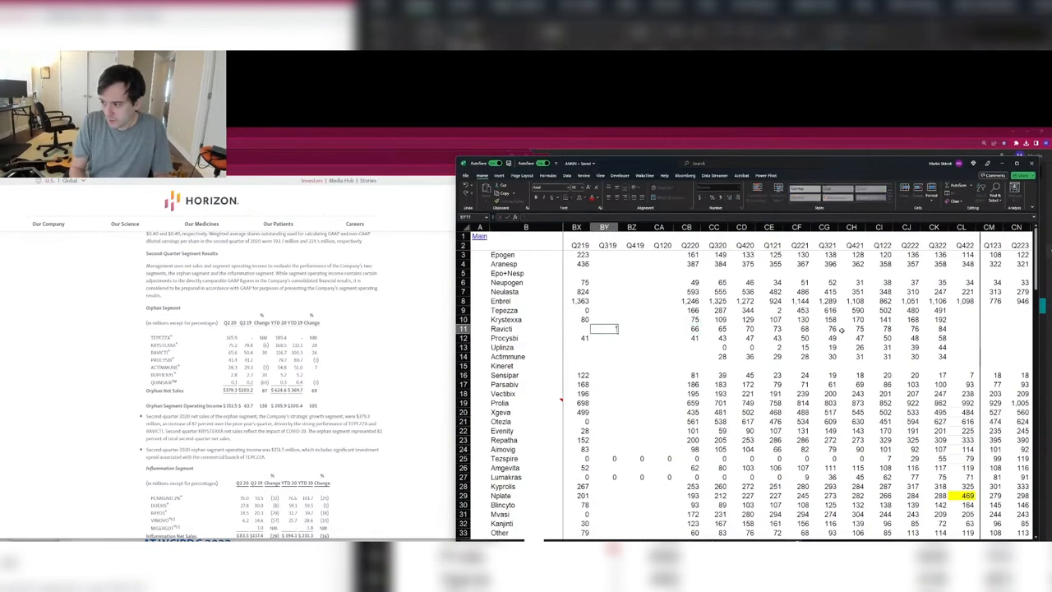
pyautogui.press('Left')
pyautogui.write('50')
pyautogui.press('Return')
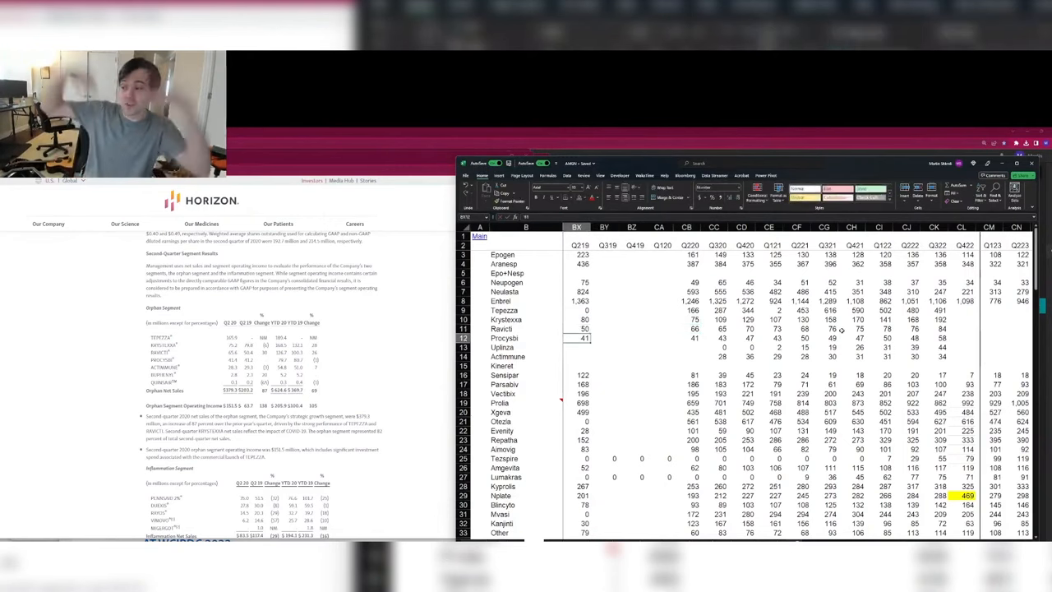
# Step: Fill Uplinza's quarterly net sales with 0 from Q219 through Q220
pyautogui.press('Return')
pyautogui.write('0')
pyautogui.press('Right')
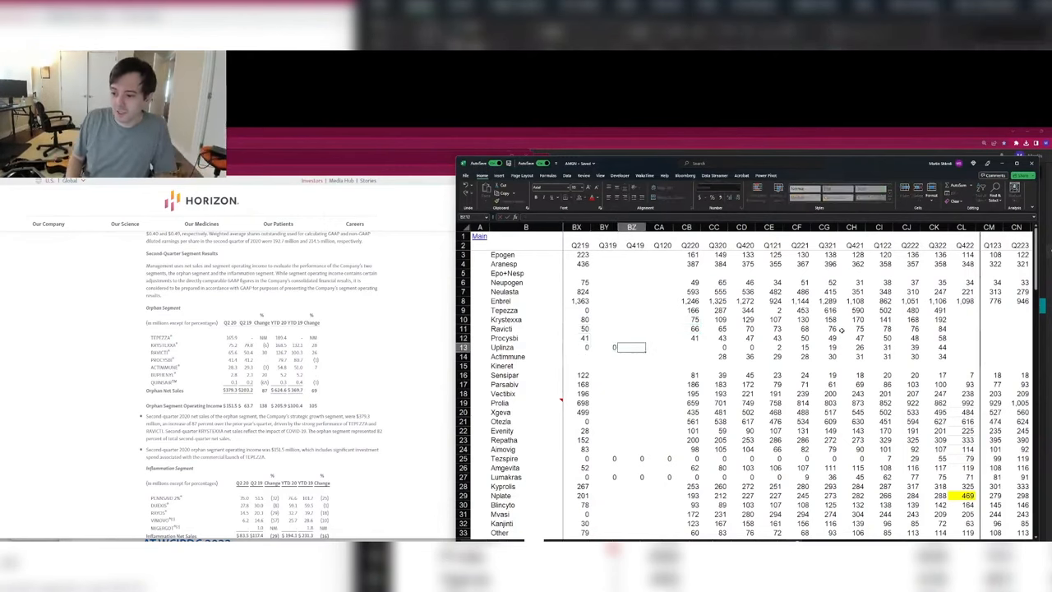
pyautogui.write('0')
pyautogui.press('Right')
pyautogui.write('0')
pyautogui.press('Right')
pyautogui.write('0')
pyautogui.press('Down')
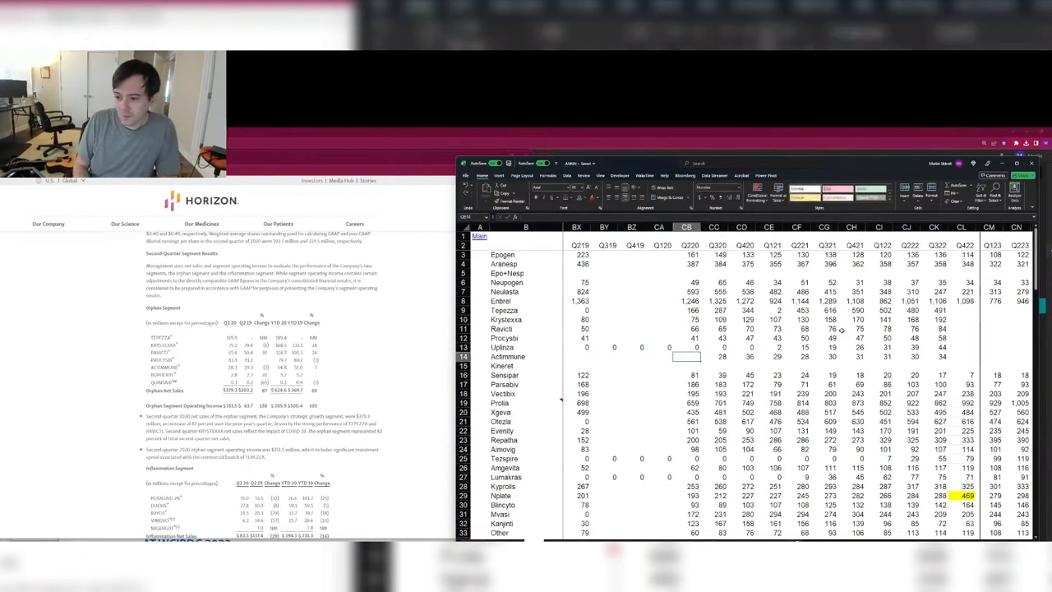
# Step: Enter Actimmune's net sales as 28 for Q220 and 29 for Q219
pyautogui.write('28')
pyautogui.press('Left')
pyautogui.press('Left')
pyautogui.press('Left')
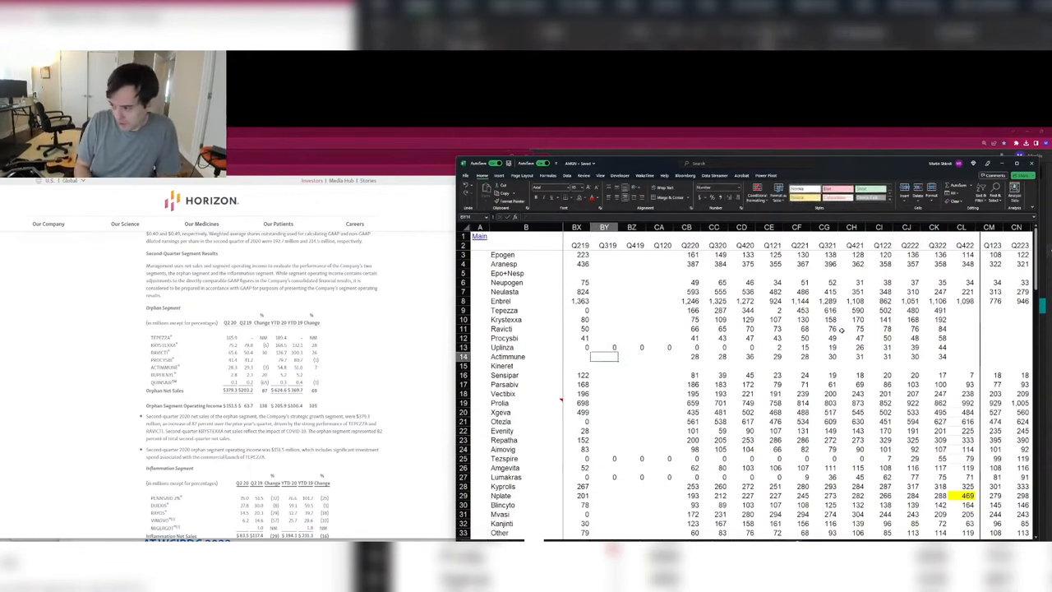
pyautogui.press('Left')
pyautogui.write('29')
pyautogui.press('Right')
pyautogui.press('Right')
pyautogui.press('Right')
pyautogui.press('Right')
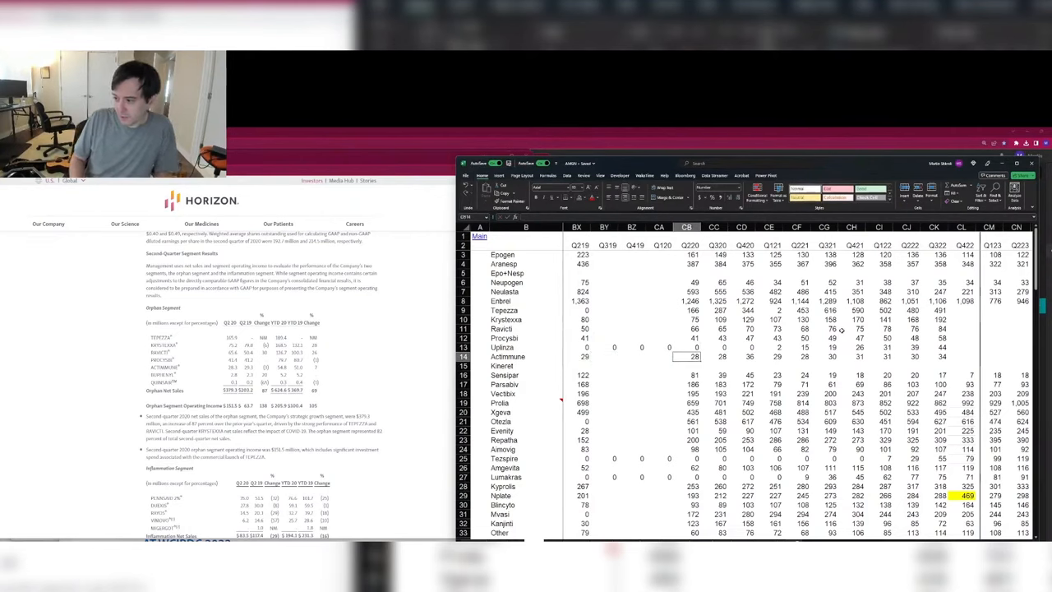
# Step: Select Tepezza's quarterly net sales from Q322 back to Q221 to review its recent sales trend
pyautogui.hotkey('ctrl', 'Right')
pyautogui.press('Right')
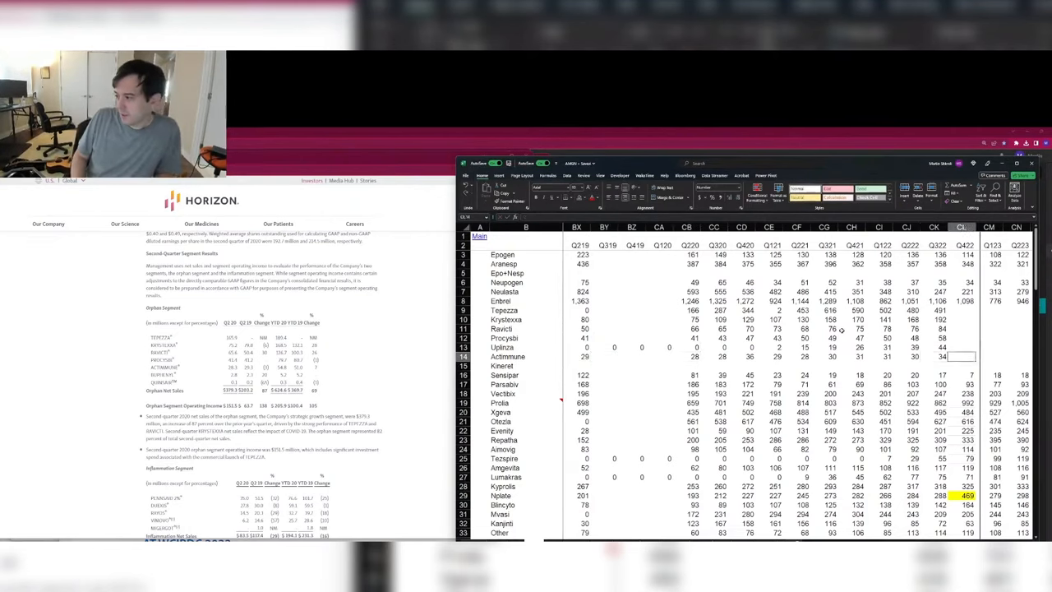
pyautogui.press('Up')
pyautogui.press('Right')
pyautogui.press('Right')
pyautogui.press('Right')
pyautogui.press('Up')
pyautogui.press('Up')
pyautogui.press('Up')
pyautogui.press('Up')
pyautogui.hotkey('ctrl', 'Left')
pyautogui.hotkey('shift', 'Left')
pyautogui.hotkey('shift', 'Left')
pyautogui.hotkey('shift', 'Left')
pyautogui.hotkey('shift', 'Left')
pyautogui.hotkey('shift', 'Left')
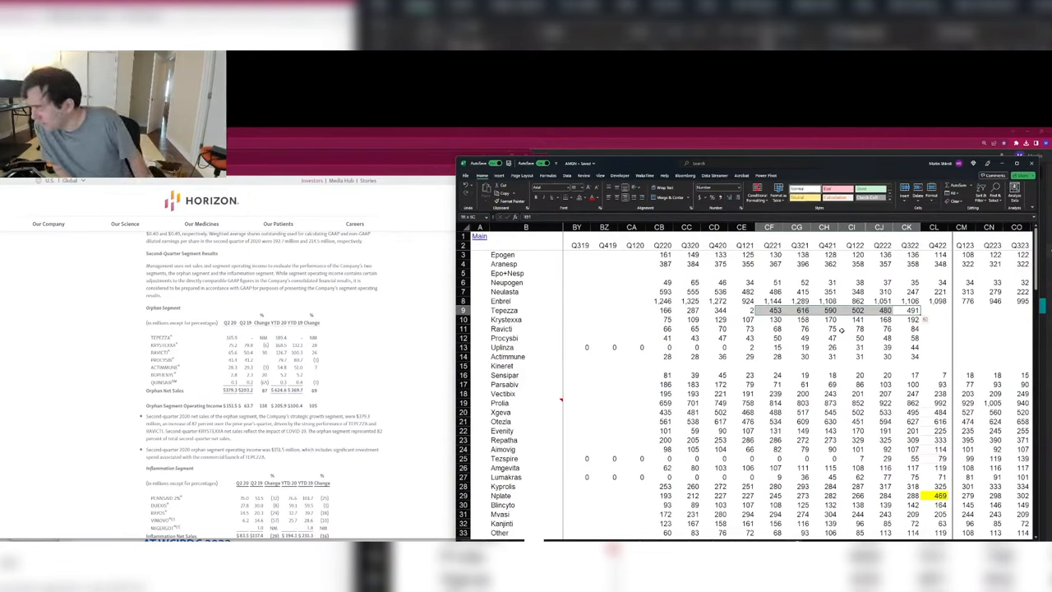
# Step: Close the Horizon release, Horizon's press release list and Amgen's news page to return to Amgen's Q4 2022 earnings release
pyautogui.press('Right')
pyautogui.press('Down')
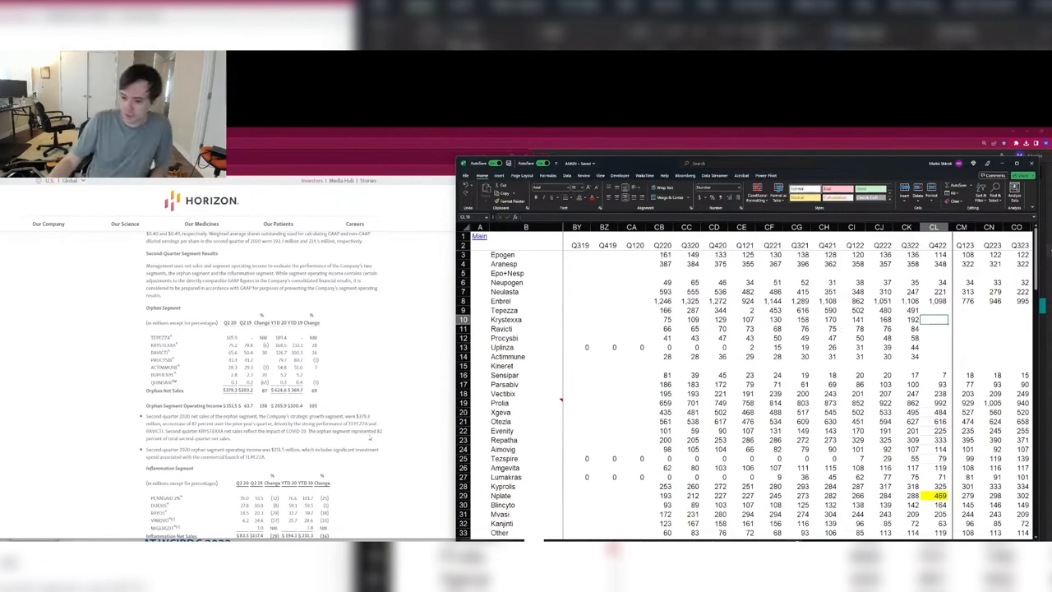
pyautogui.scroll(-3, 222, 378)
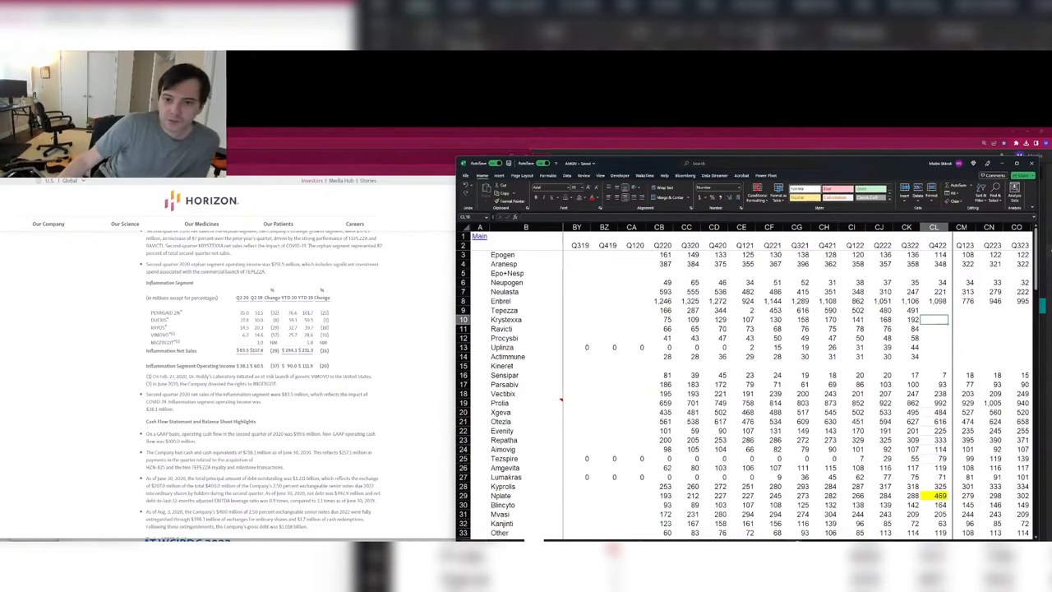
pyautogui.hotkey('ctrl', 'w')
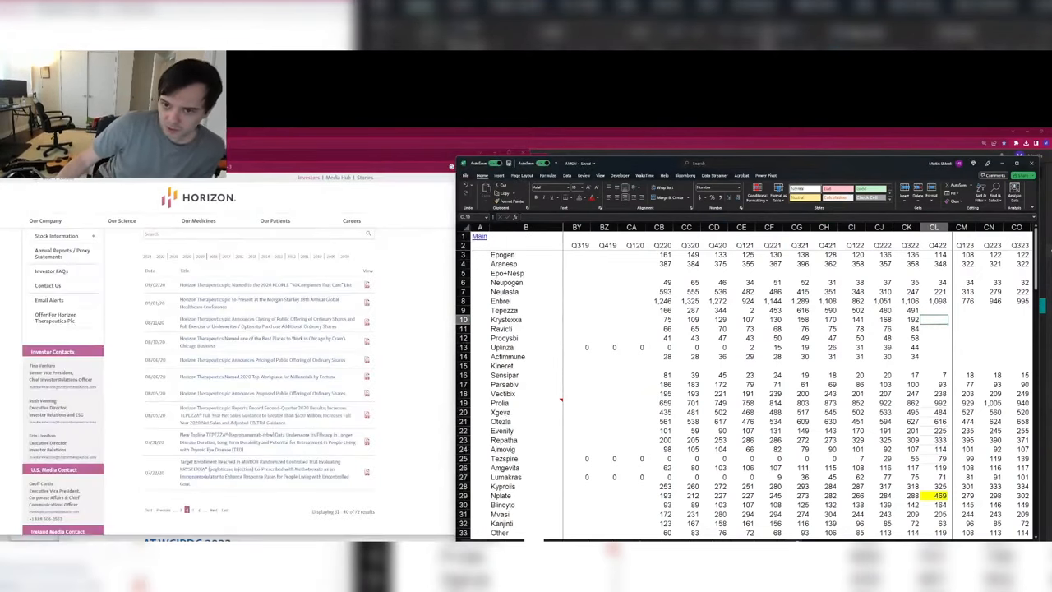
pyautogui.hotkey('ctrl', 'w')
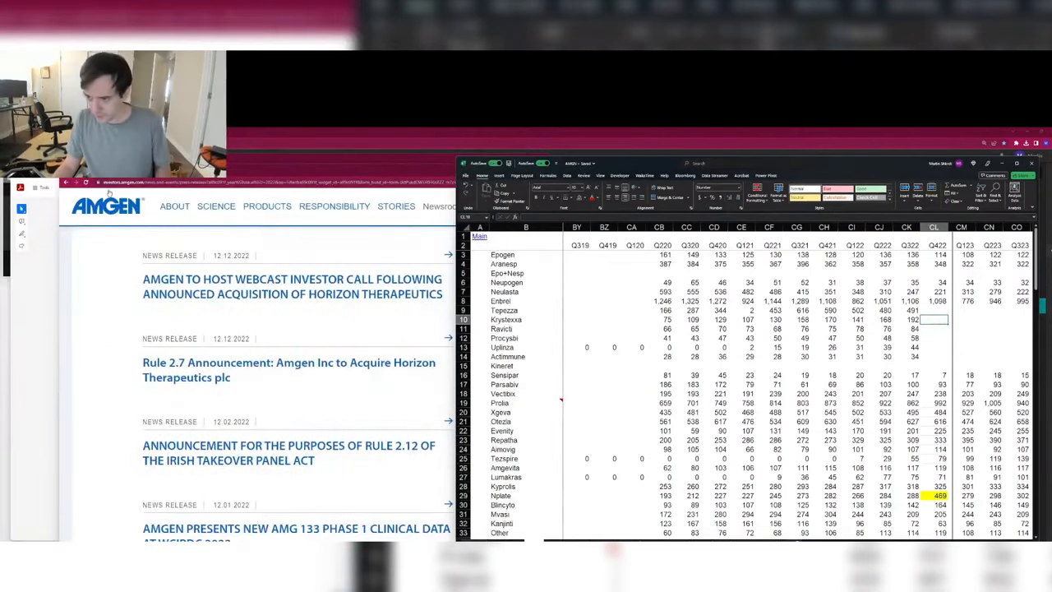
pyautogui.hotkey('ctrl', 'w')
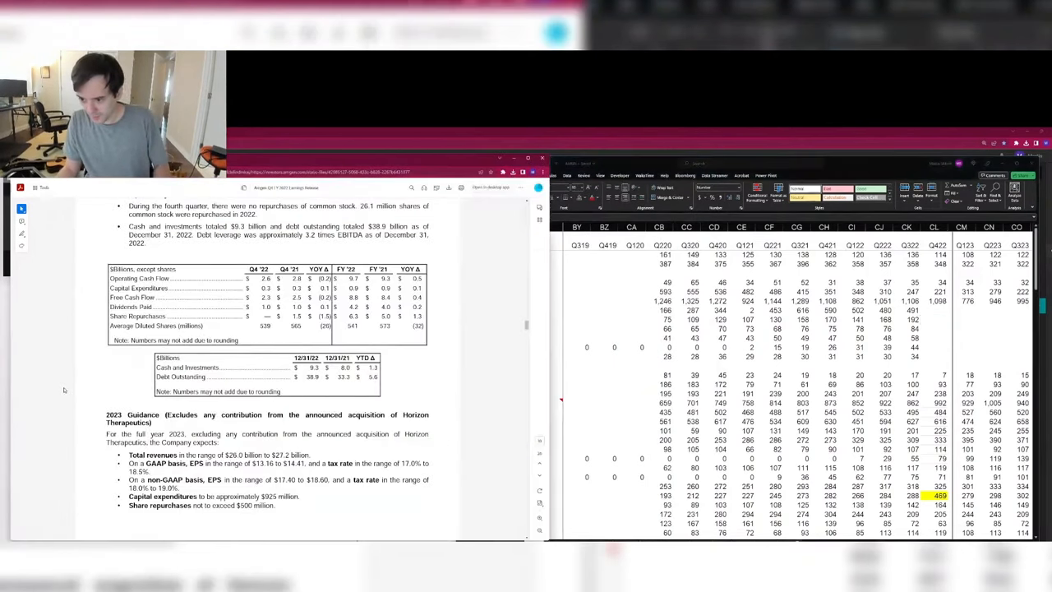
# Step: Look through Amgen's Q4 2022 earnings release from the 2023 guidance to the GAAP consolidated statements of income
pyautogui.scroll(-5, 64, 390)
pyautogui.scroll(5, 65, 389)
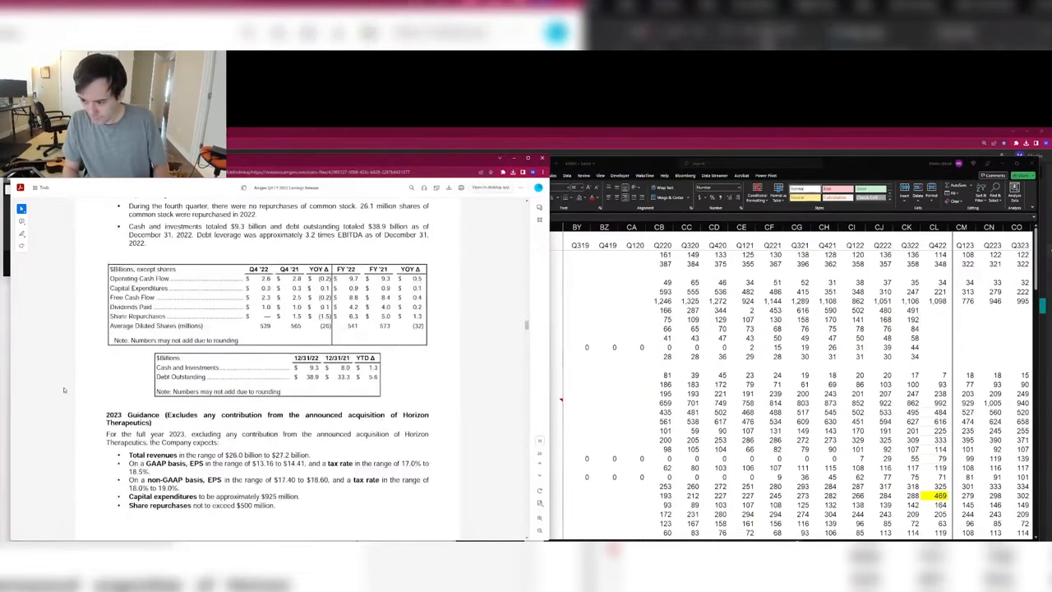
pyautogui.scroll(-5, 64, 389)
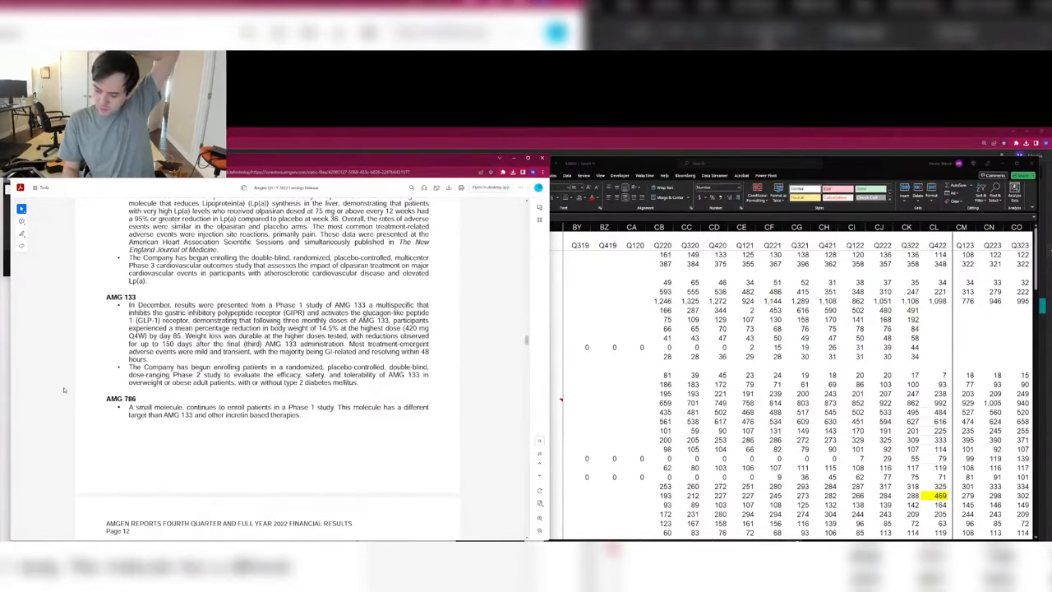
pyautogui.scroll(-3, 64, 389)
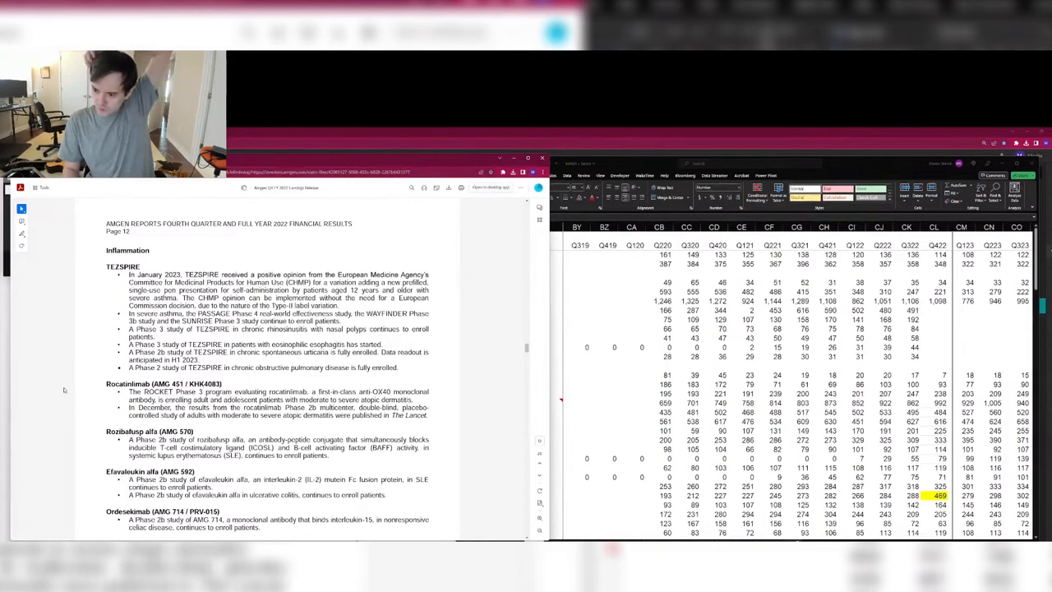
pyautogui.scroll(-15, 64, 389)
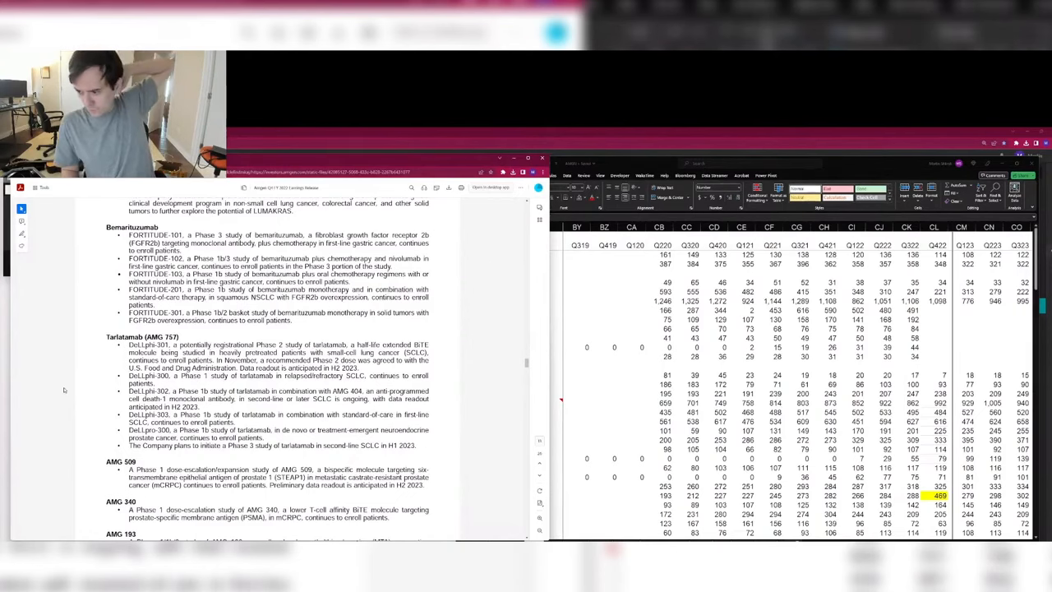
pyautogui.scroll(-15, 64, 390)
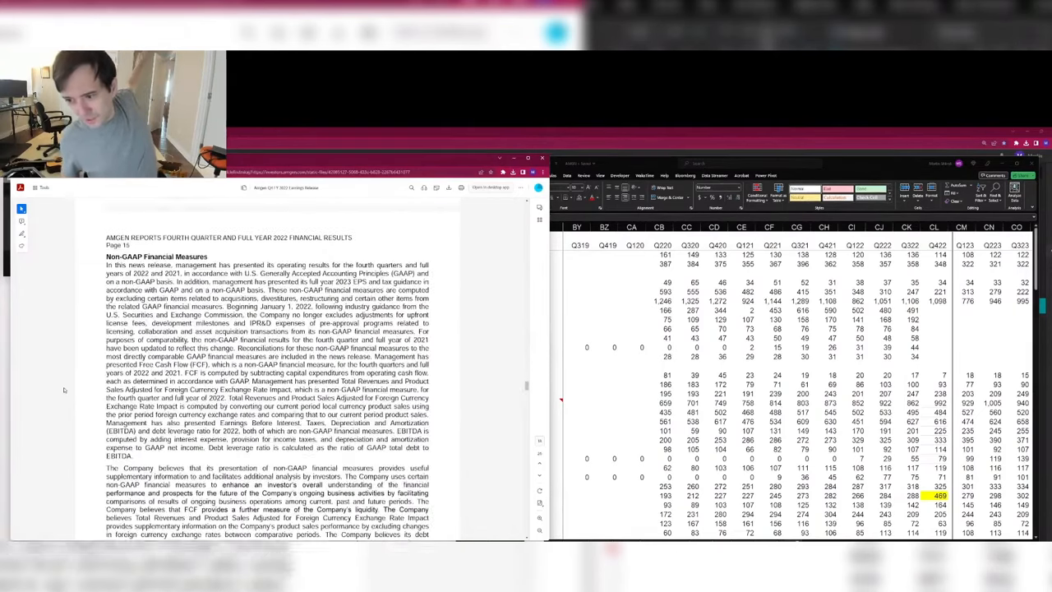
pyautogui.scroll(-20, 64, 390)
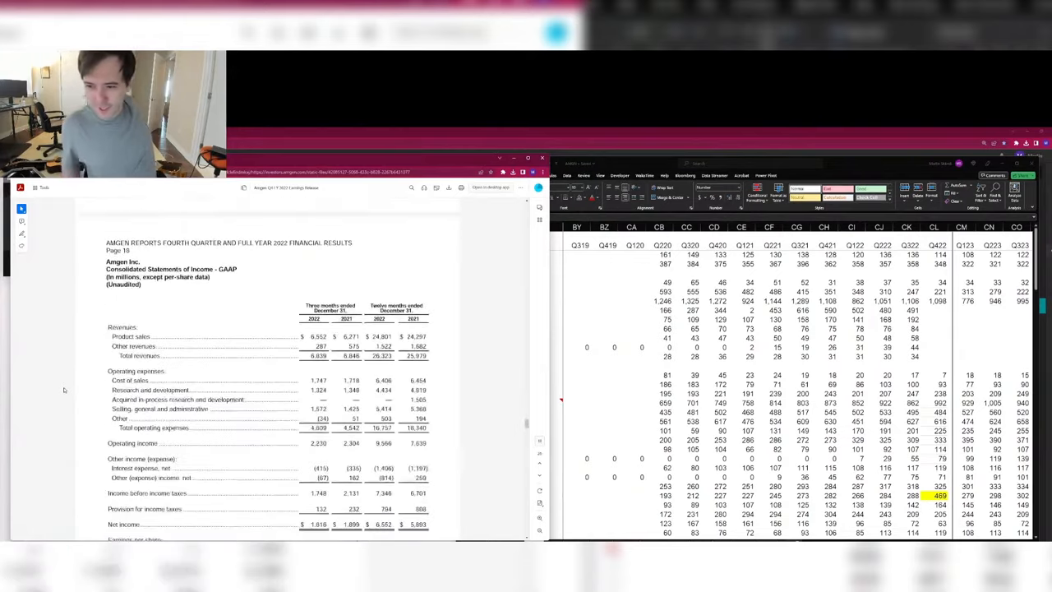
# Step: Switch to the Excel model and enter 287 as Q422 Other revenue, the line just above Revenue
pyautogui.hotkey('alt', 'Tab')
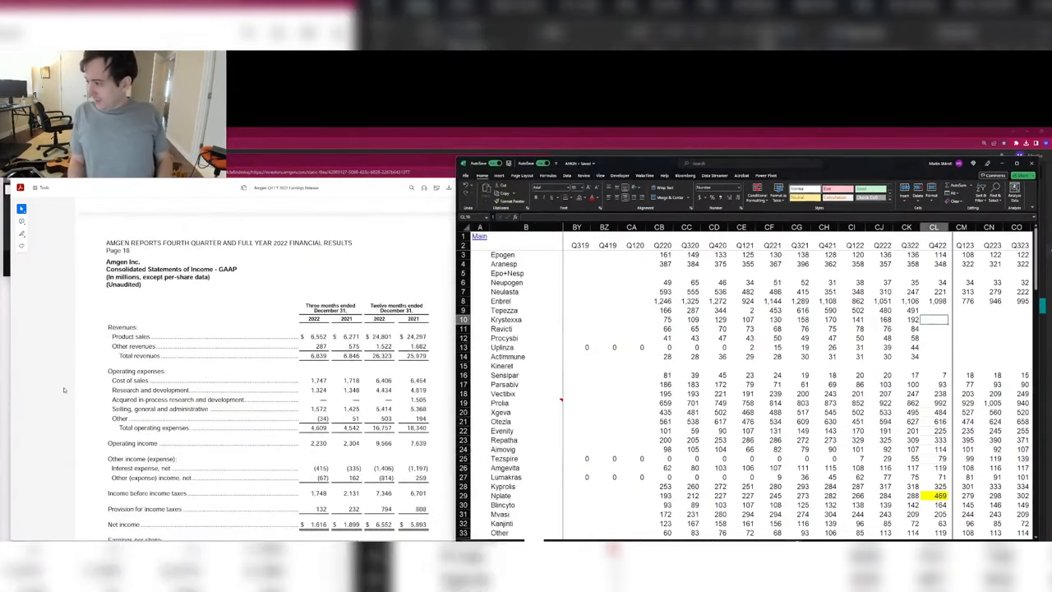
pyautogui.press('pagedown')
pyautogui.press('Up')
pyautogui.press('Up')
pyautogui.press('Up')
pyautogui.press('Up')
pyautogui.press('Up')
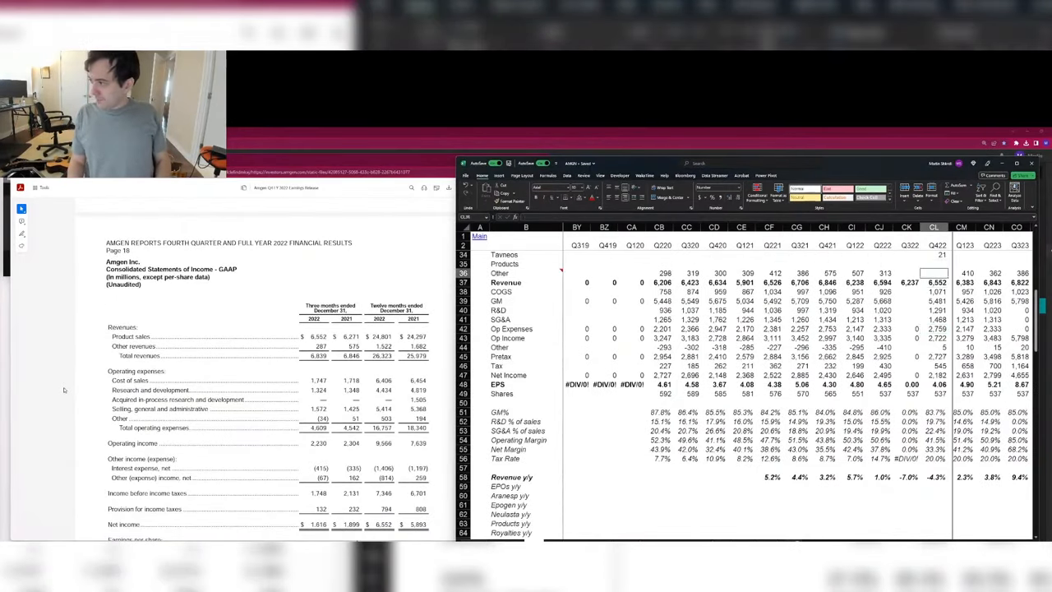
pyautogui.write('287')
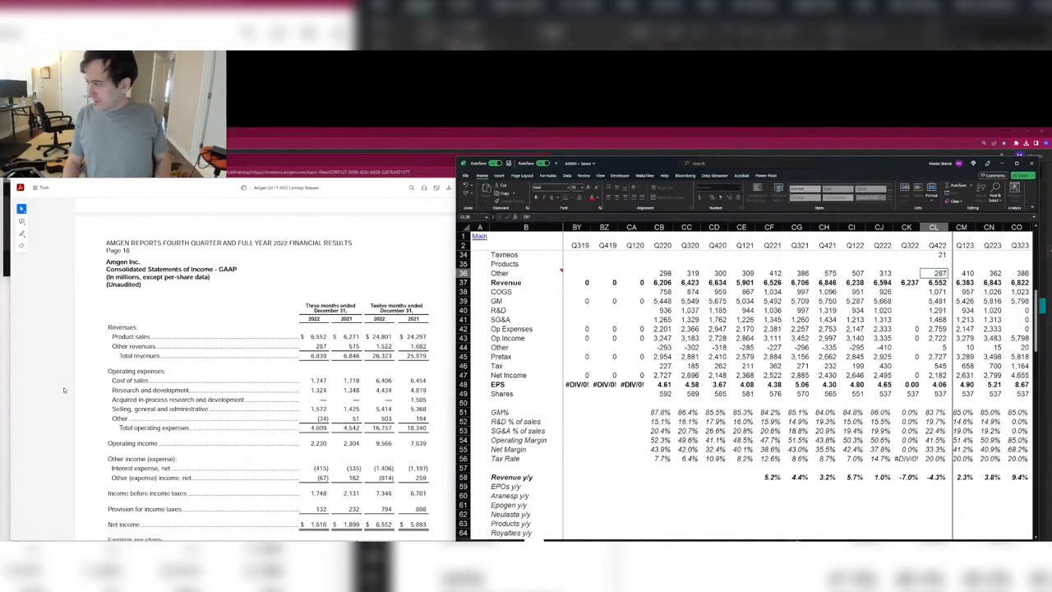
pyautogui.press('Return')
# Step: Review the Q422 column from Revenue down to the Revenue y/y growth line
pyautogui.press('Down')
pyautogui.press('Down')
pyautogui.press('Down')
pyautogui.press('Down')
pyautogui.press('Down')
pyautogui.press('Down')
pyautogui.press('Down')
pyautogui.press('Down')
pyautogui.press('Down')
pyautogui.press('Down')
pyautogui.press('Down')
pyautogui.press('Down')
pyautogui.press('Down')
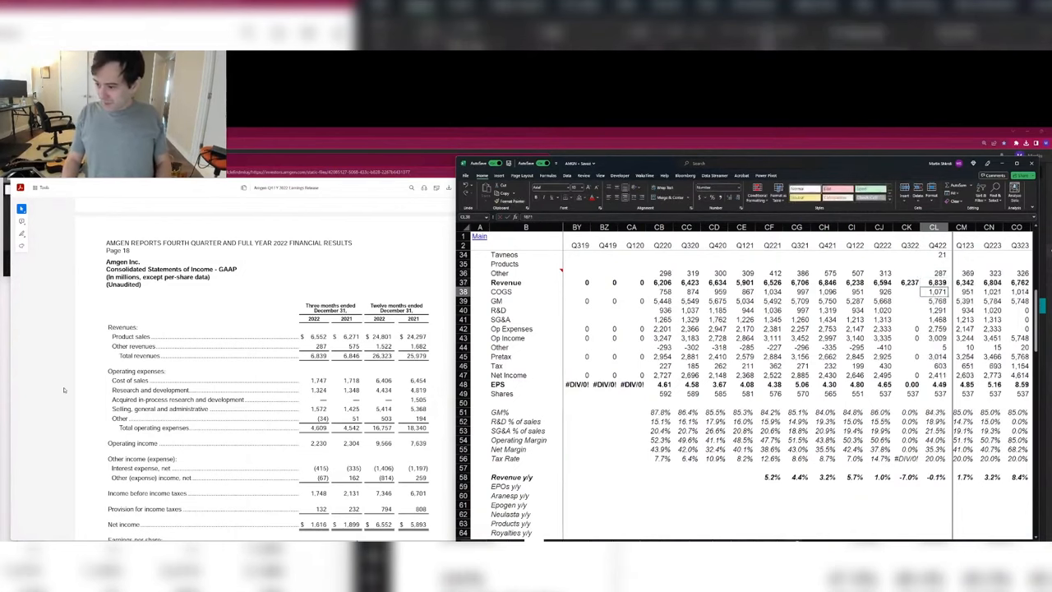
pyautogui.press('Down')
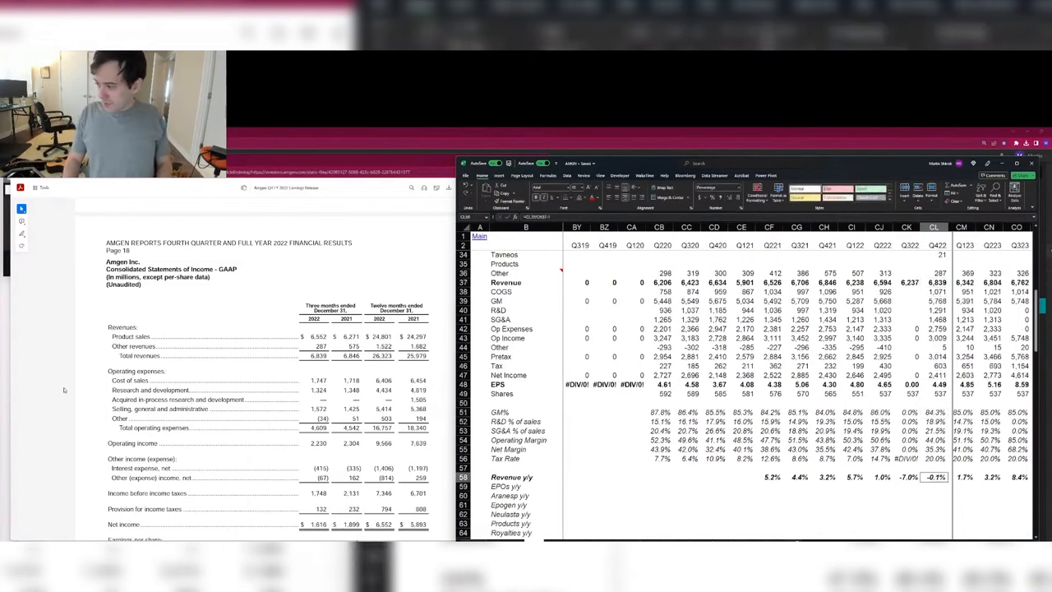
# Step: Set Q422 Other below Op Income to +34-415-67, combining other operating expense, net interest expense and other income from the release
pyautogui.press('Up')
pyautogui.press('Up')
pyautogui.press('Up')
pyautogui.press('Up')
pyautogui.press('Up')
pyautogui.press('Up')
pyautogui.press('Up')
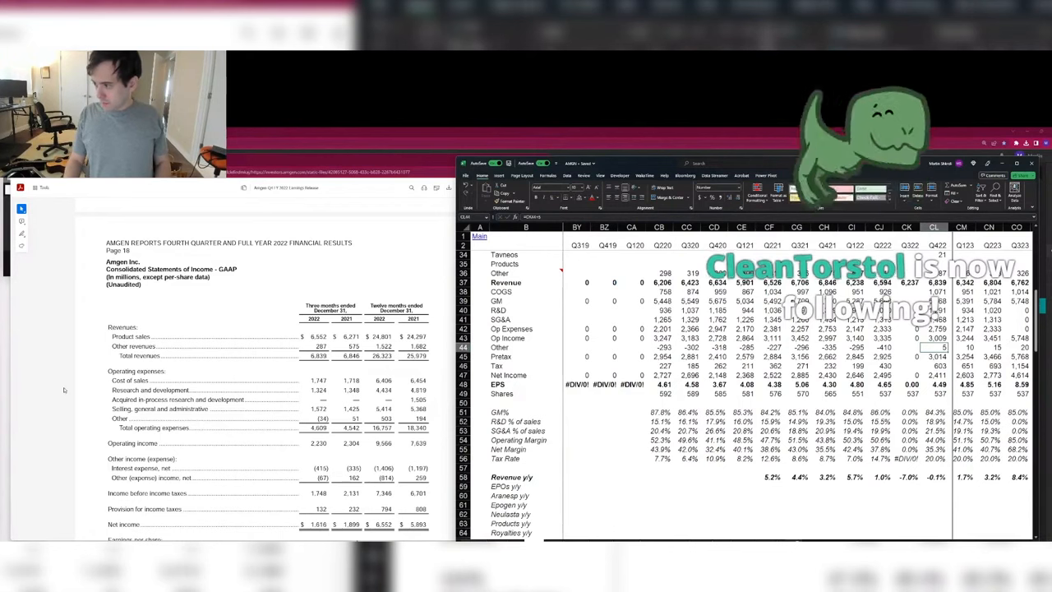
pyautogui.write('+34-')
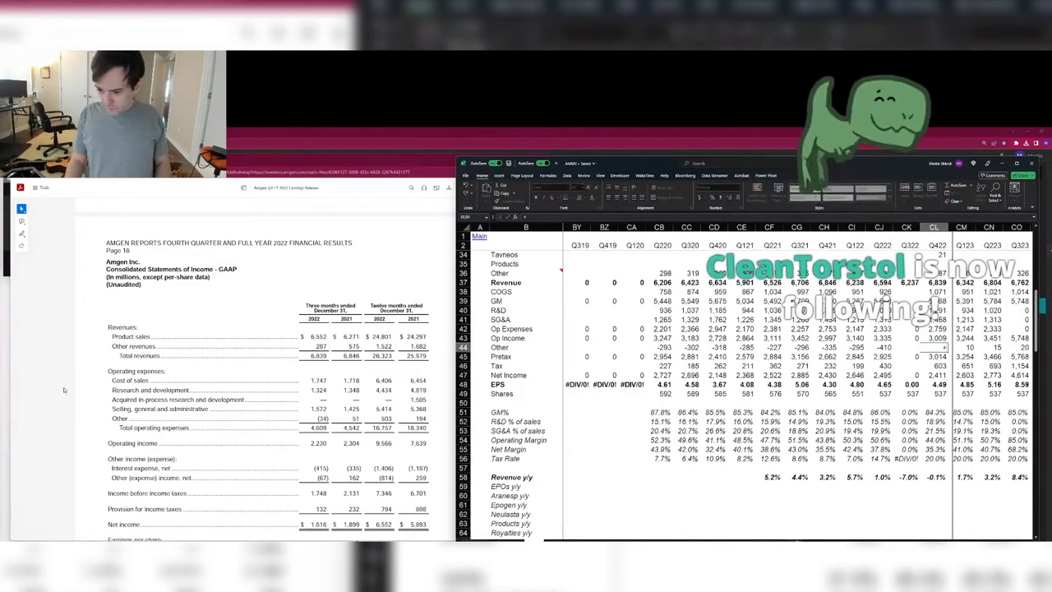
pyautogui.write('415-67')
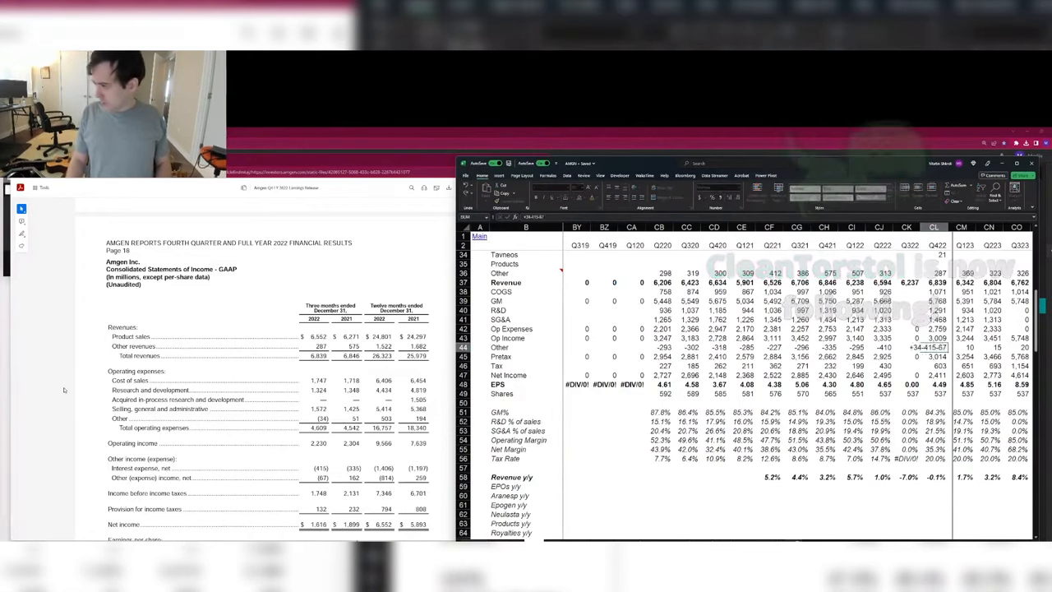
pyautogui.press('Return')
pyautogui.press('Down')
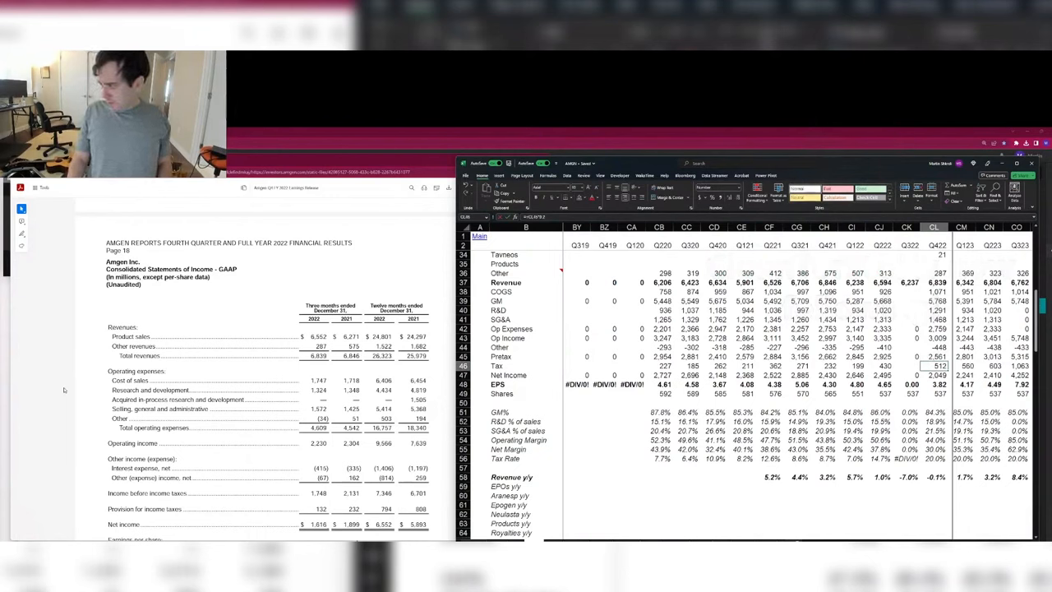
# Step: Recheck the Q422 Other line and enter 132 as the Q422 Tax from the release's provision for income taxes
pyautogui.press('Up')
pyautogui.press('Up')
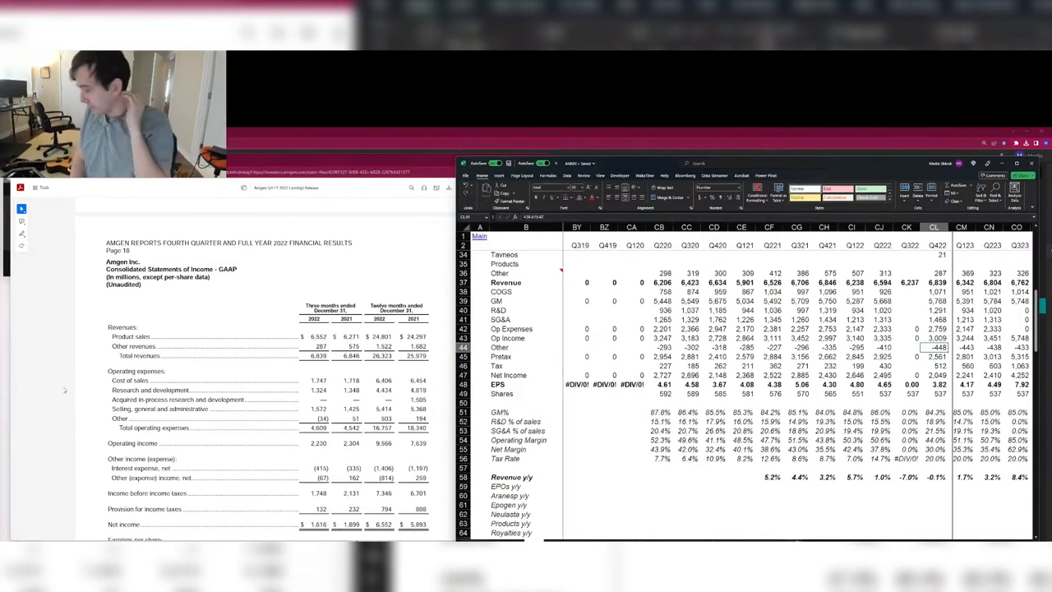
pyautogui.press('Down')
pyautogui.press('Down')
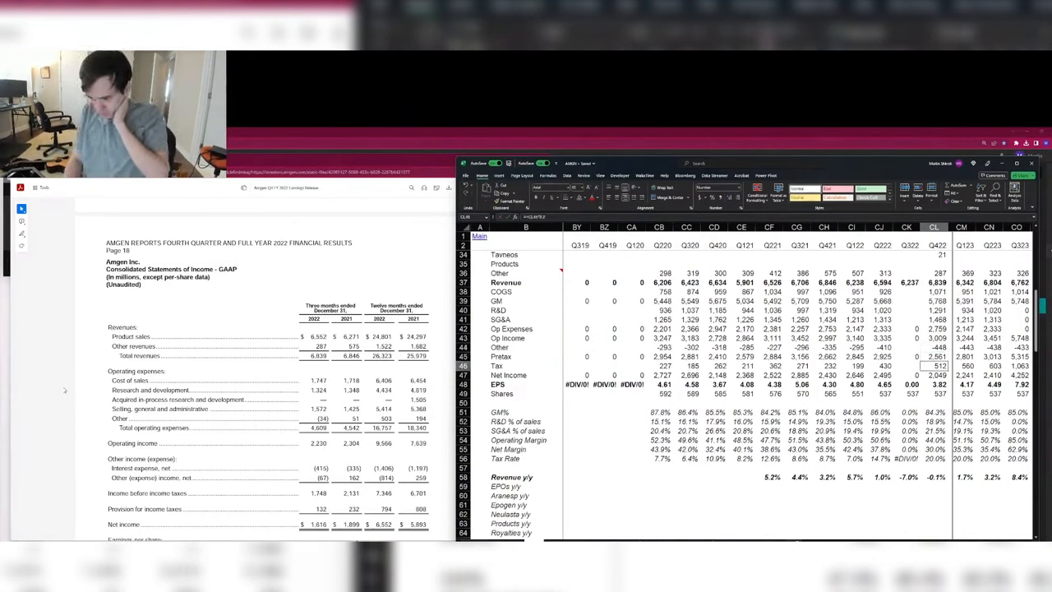
pyautogui.write('132')
pyautogui.press('Return')
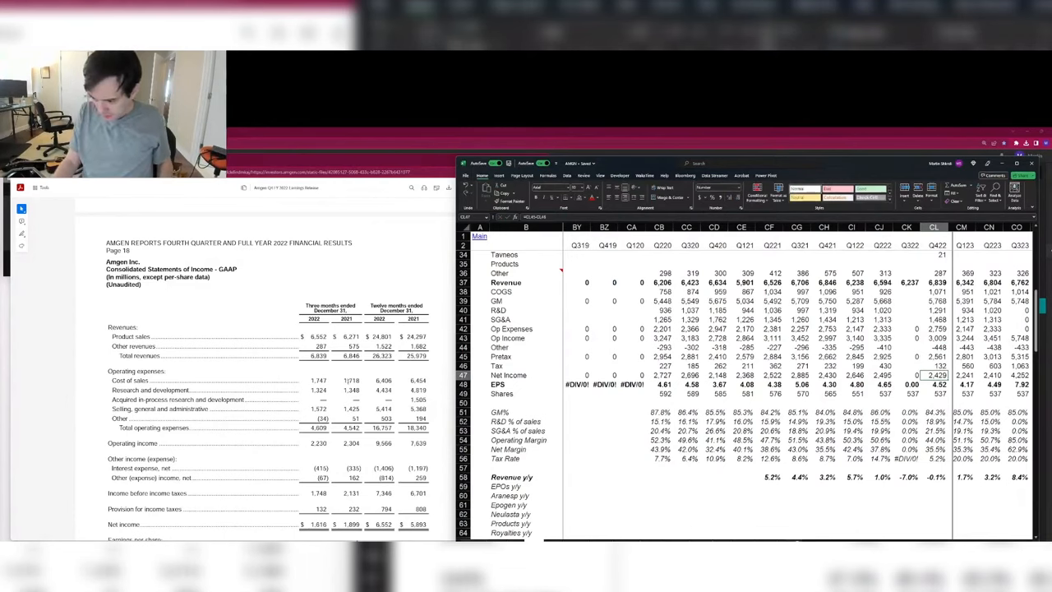
# Step: Find the diluted weighted-average share count in the release and enter 539 as Q422 Shares in the model
pyautogui.scroll(-4, 347, 380)
pyautogui.click(381, 373)
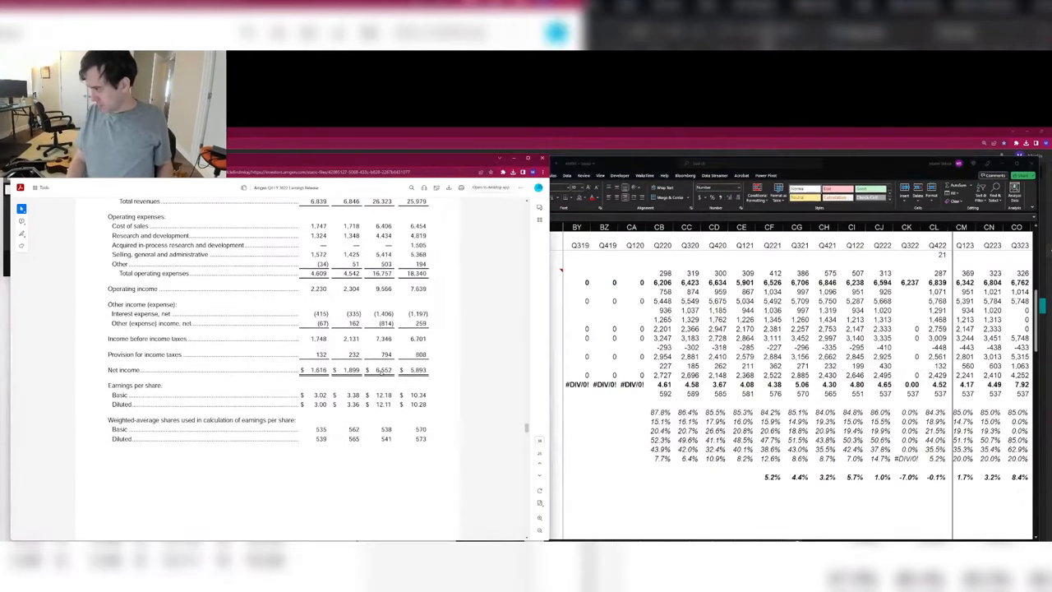
pyautogui.hotkey('alt', 'Tab')
pyautogui.press('Down')
pyautogui.write('539')
pyautogui.press('Return')
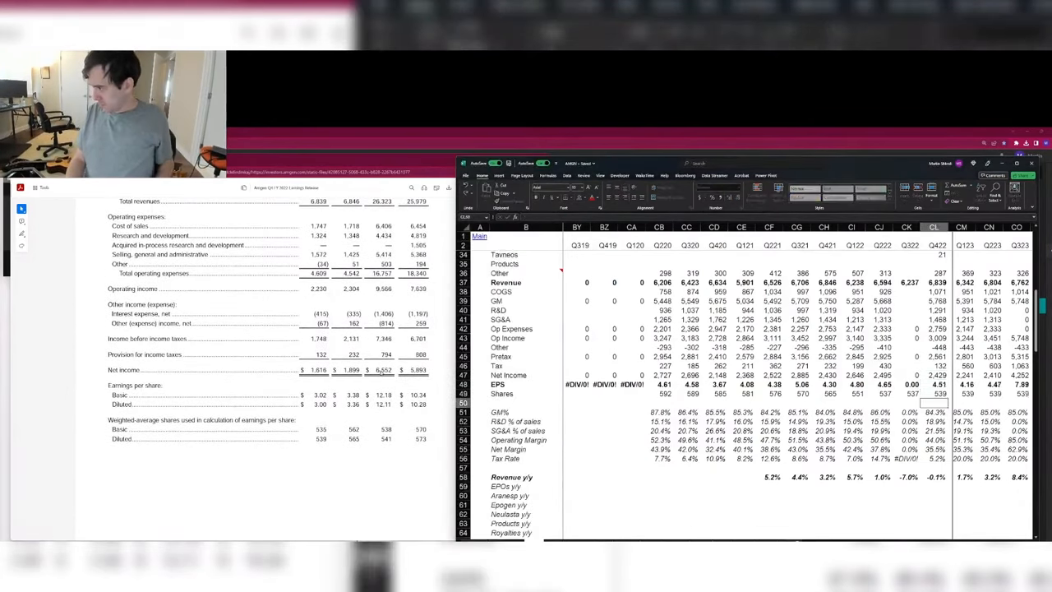
pyautogui.press('Up')
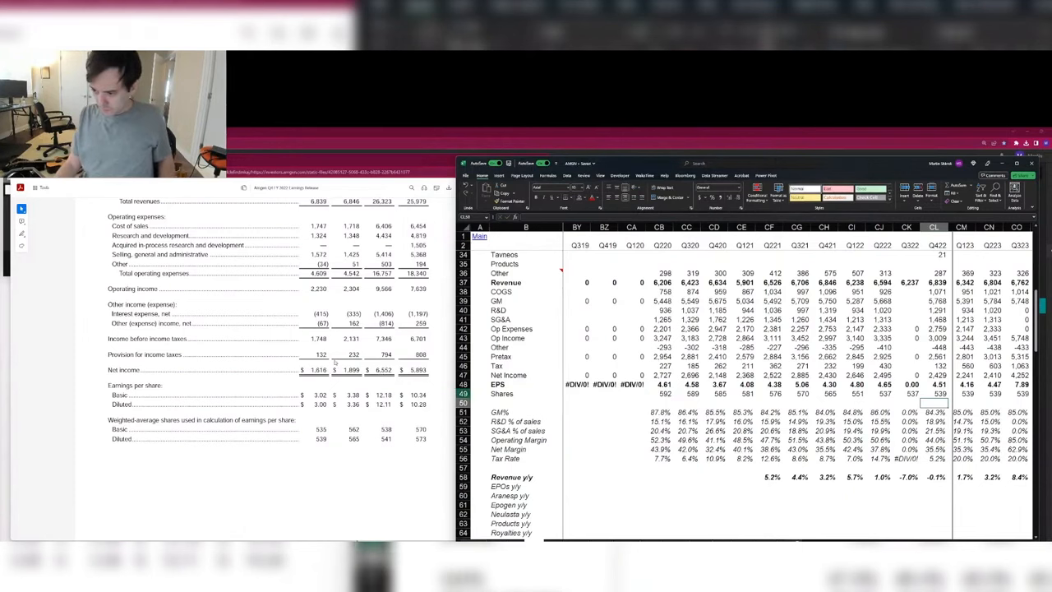
# Step: Examine the release's GAAP to non-GAAP reconciliations down to the fourth-quarter non-GAAP net income line
pyautogui.scroll(-10, 334, 363)
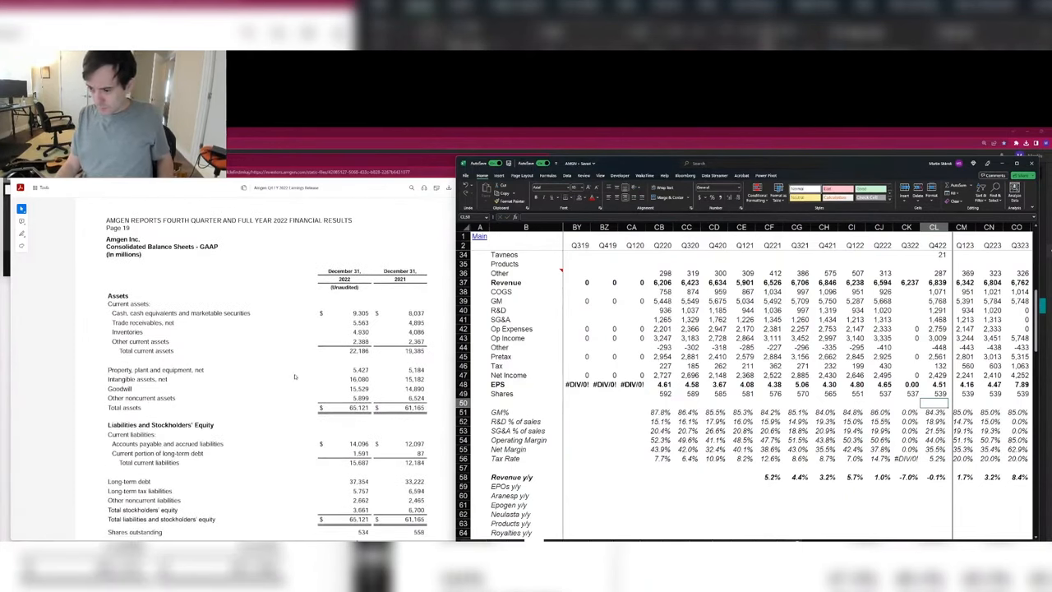
pyautogui.scroll(-10, 295, 376)
pyautogui.scroll(-5, 295, 377)
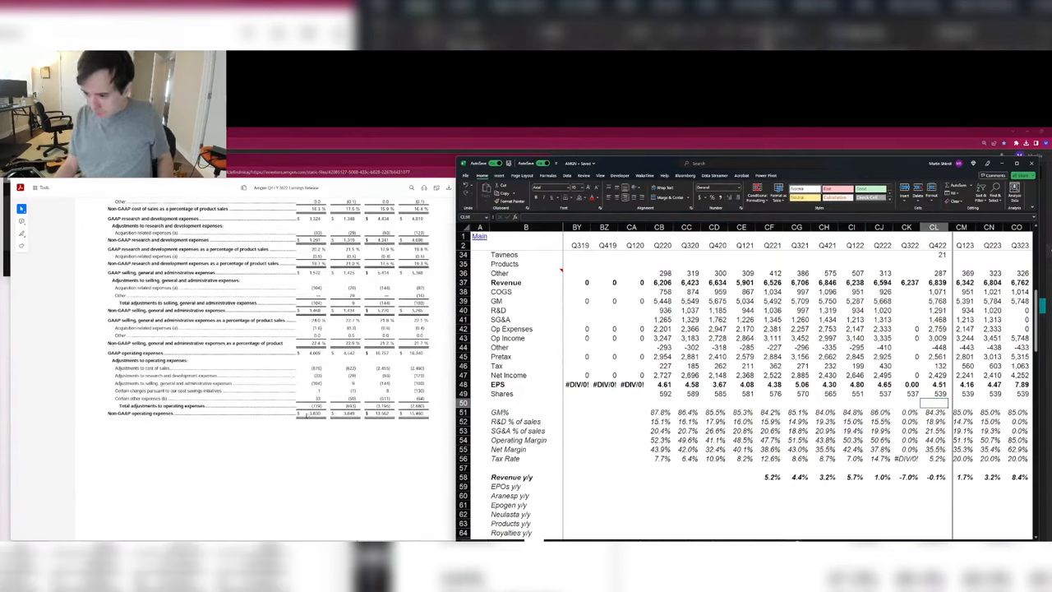
pyautogui.click(311, 413)
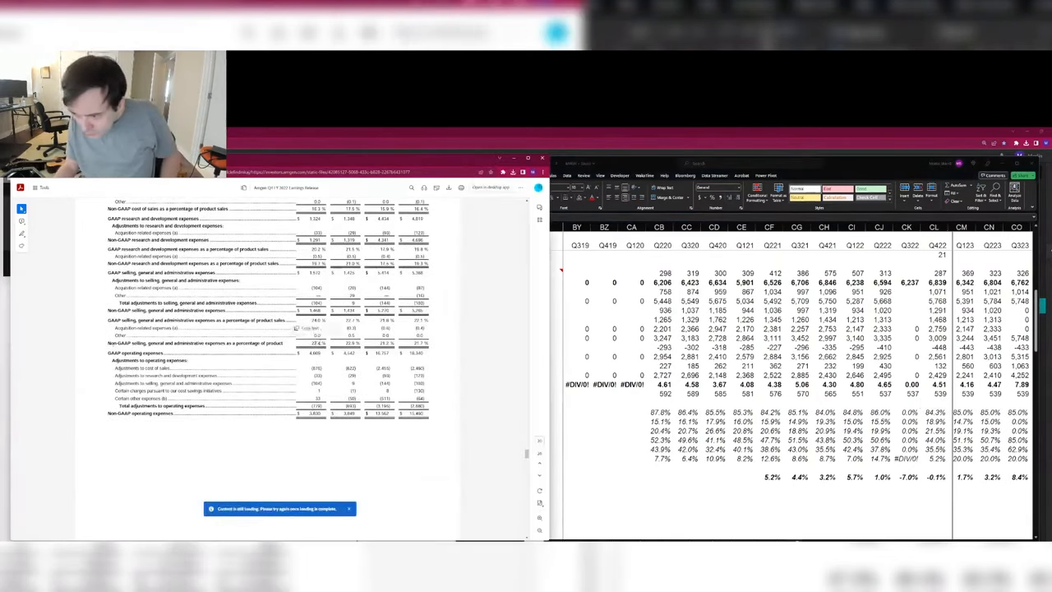
pyautogui.scroll(-5, 265, 303)
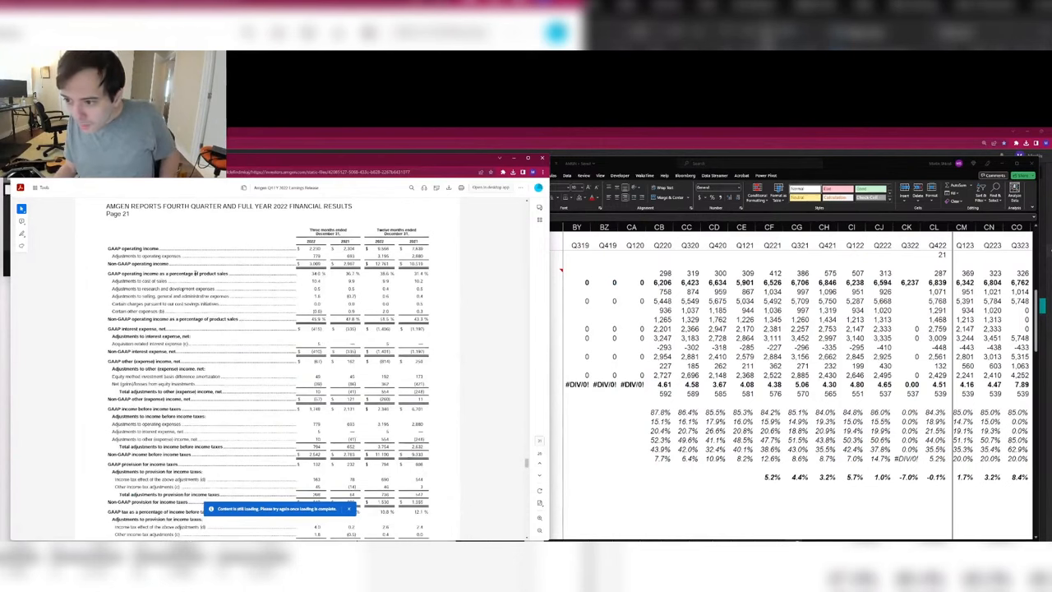
pyautogui.scroll(-3, 238, 403)
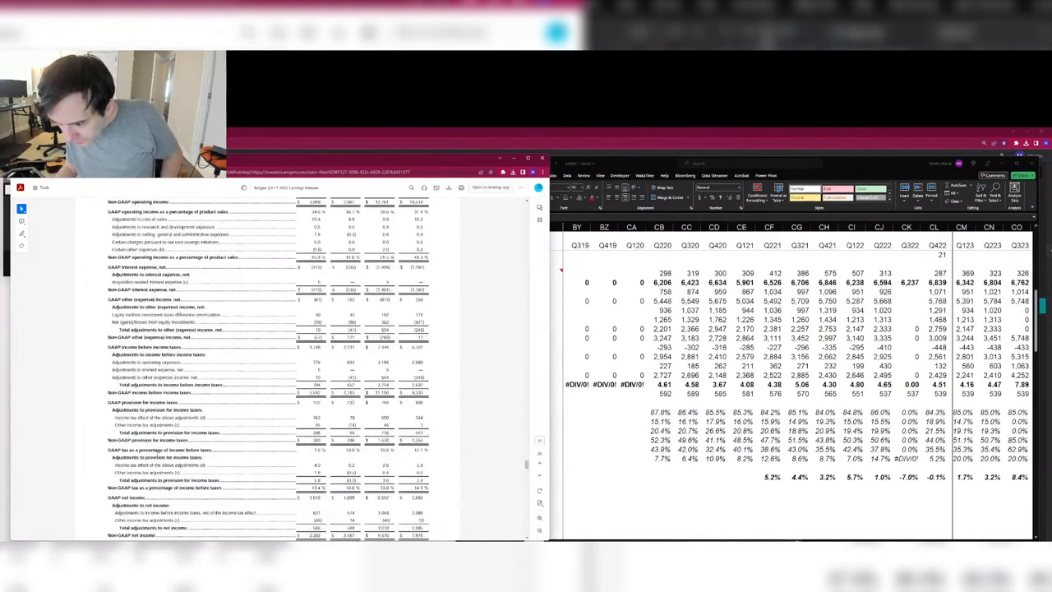
pyautogui.scroll(-3, 248, 416)
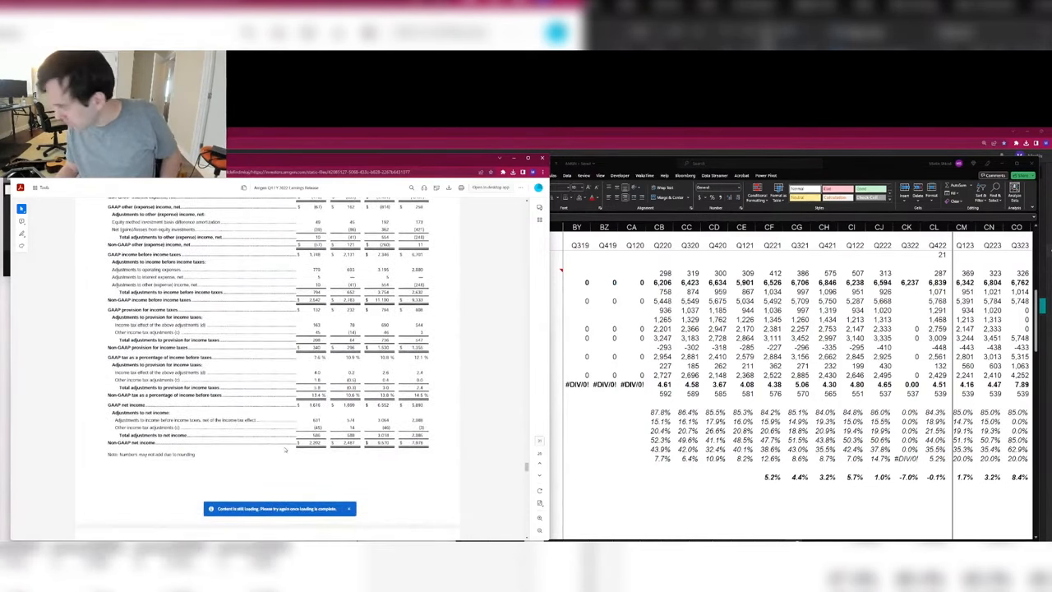
# Step: Add a comment reading "2202m NG NI" to the Q422 Net Income cell, noting the release's non-GAAP net income
pyautogui.click(938, 374)
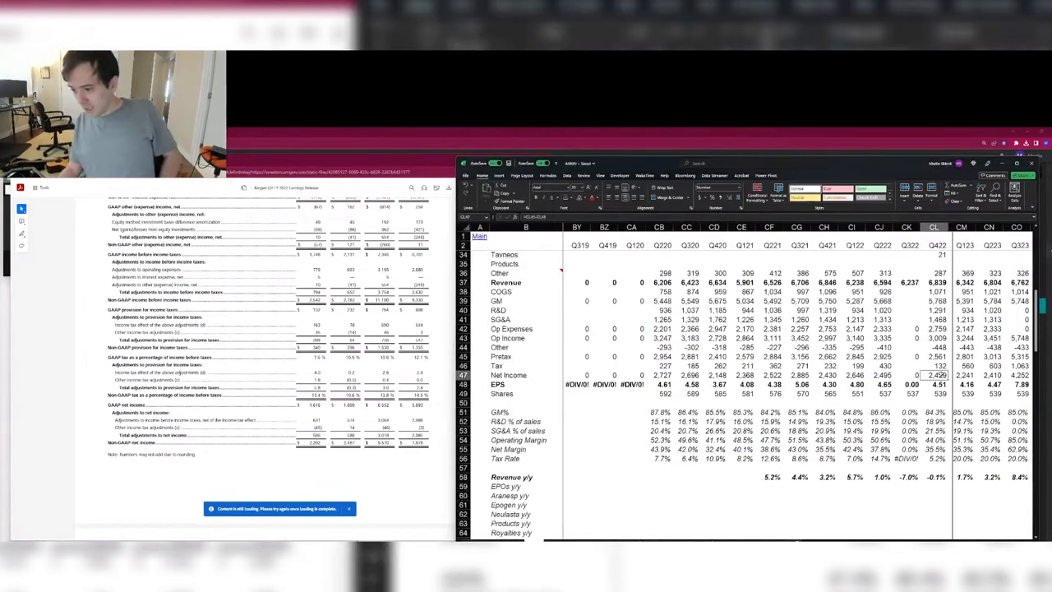
pyautogui.rightClick(939, 374)
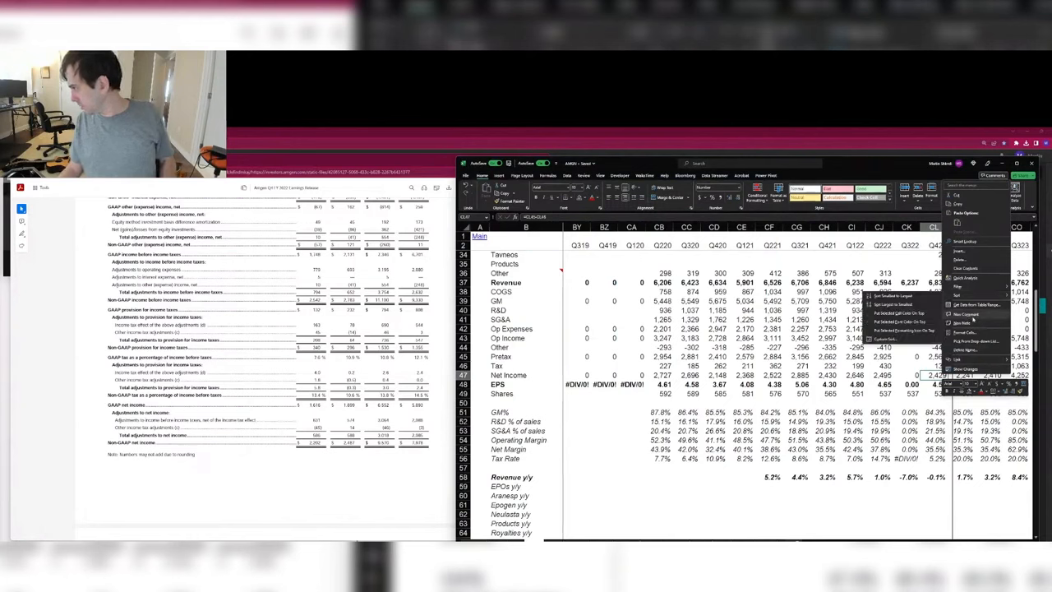
pyautogui.click(966, 314)
pyautogui.write('2202m NG')
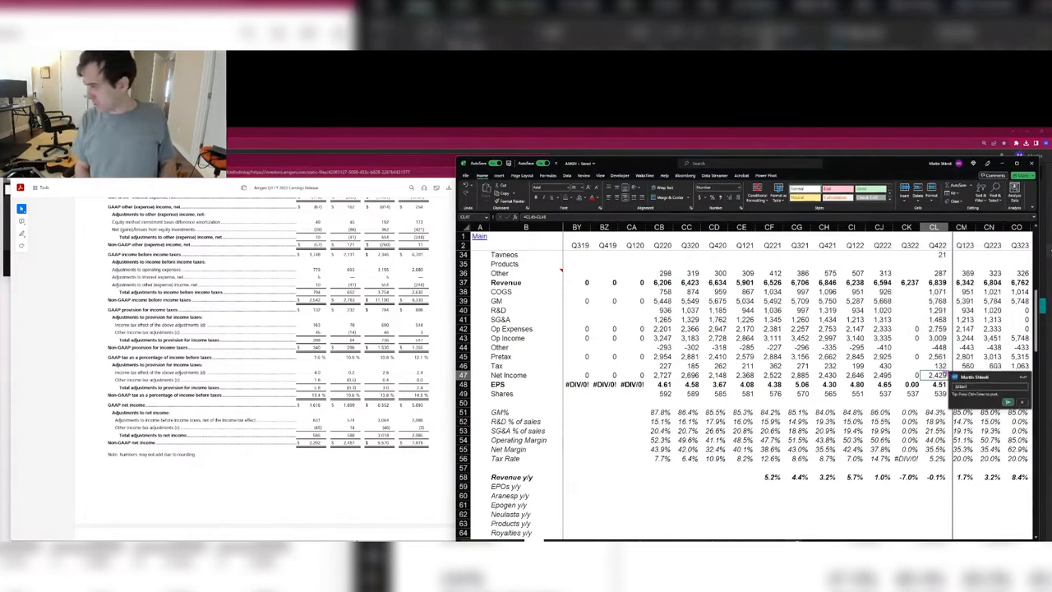
pyautogui.write(' NI')
pyautogui.hotkey('ctrl', 'Return')
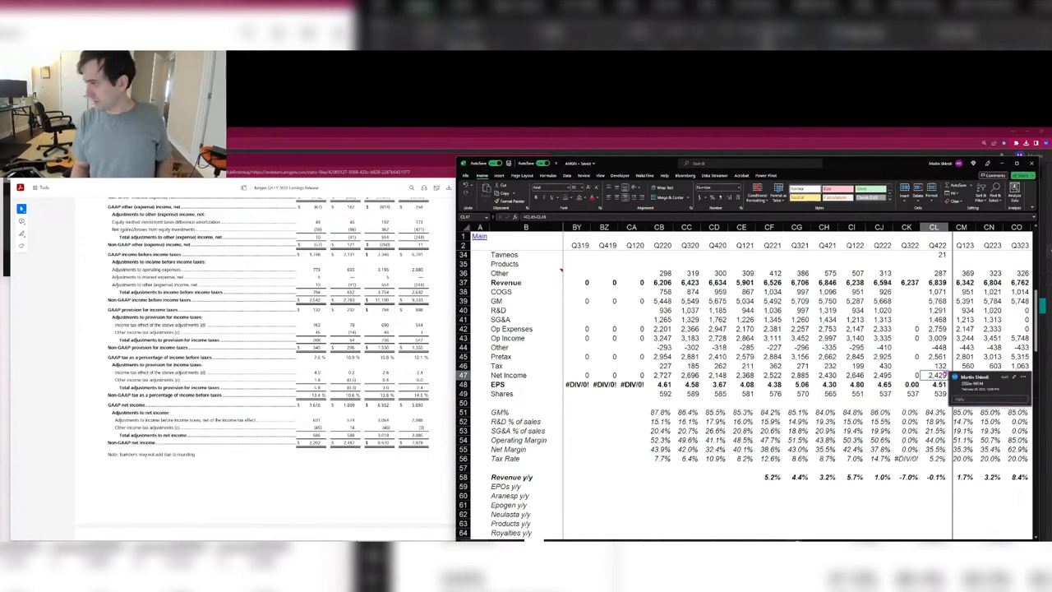
pyautogui.press('Escape')
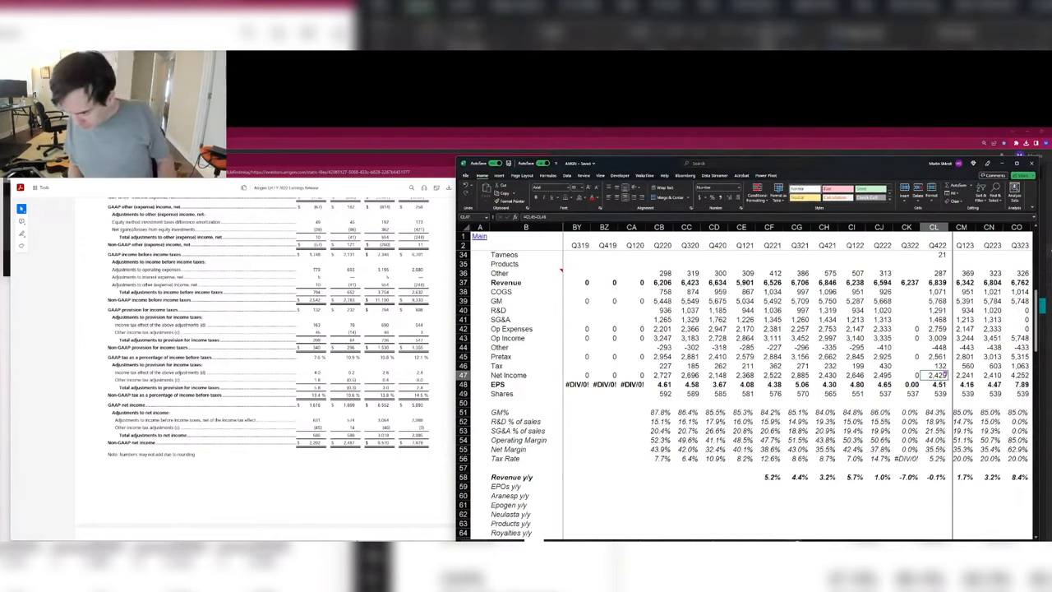
# Step: Try setting the Q422 Tax to the sum of 132 and 586
pyautogui.press('Up')
pyautogui.write('=132+5')
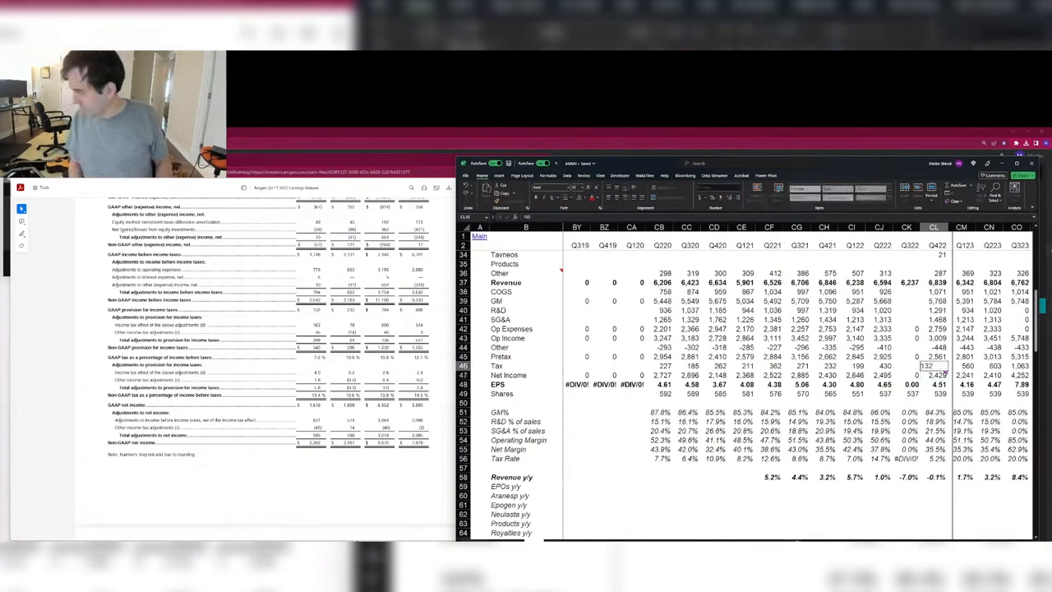
pyautogui.press('Return')
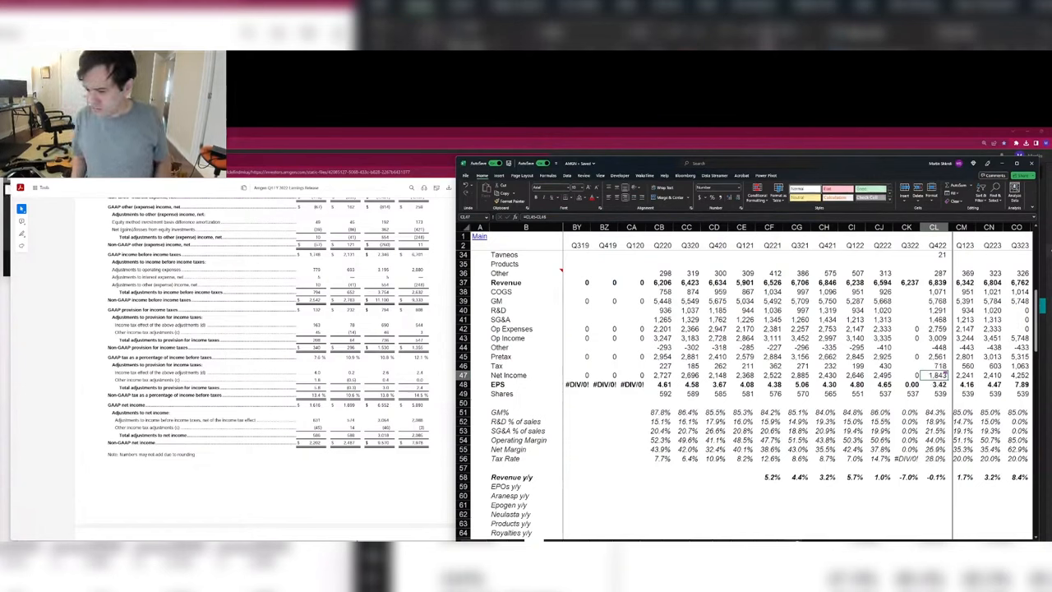
pyautogui.hotkey('ctrl', 'z')
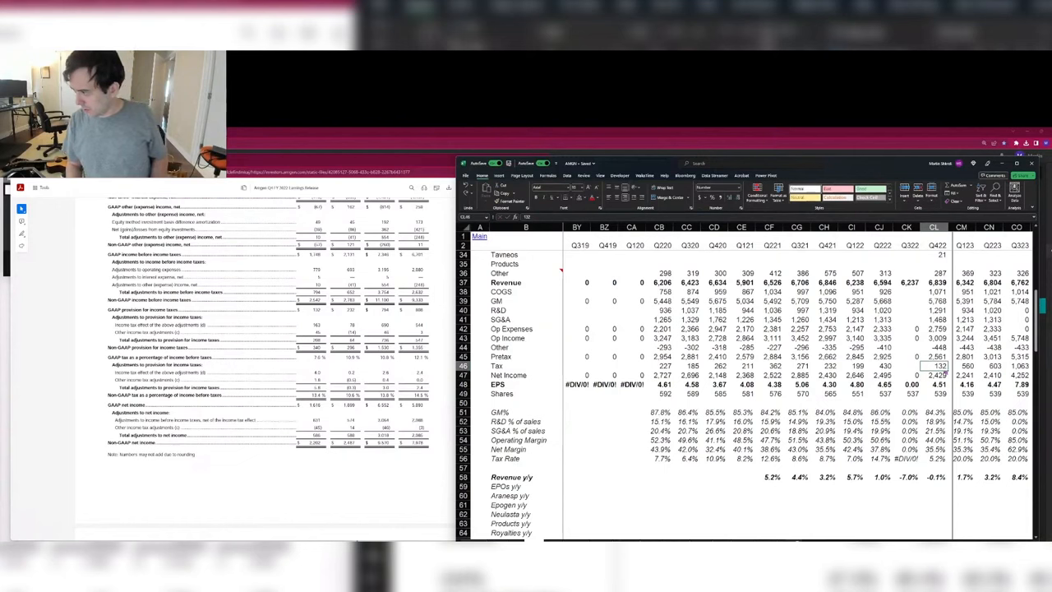
pyautogui.hotkey('ctrl', 'z')
# Step: Set the Q422 Tax to 340, the release's fourth-quarter non-GAAP provision for income taxes
pyautogui.press('Up')
pyautogui.press('Up')
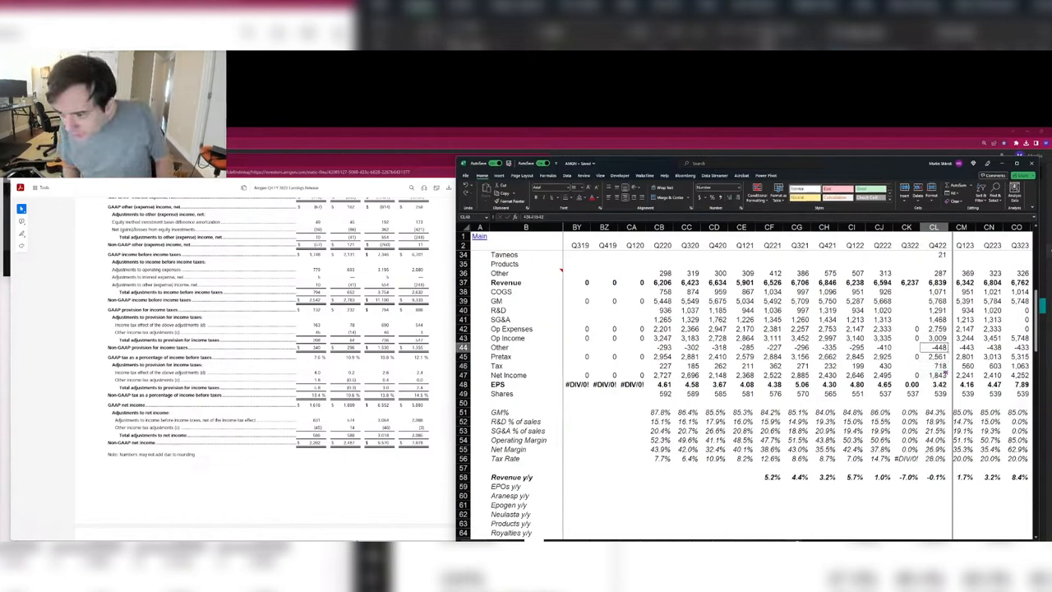
pyautogui.press('Down')
pyautogui.press('Down')
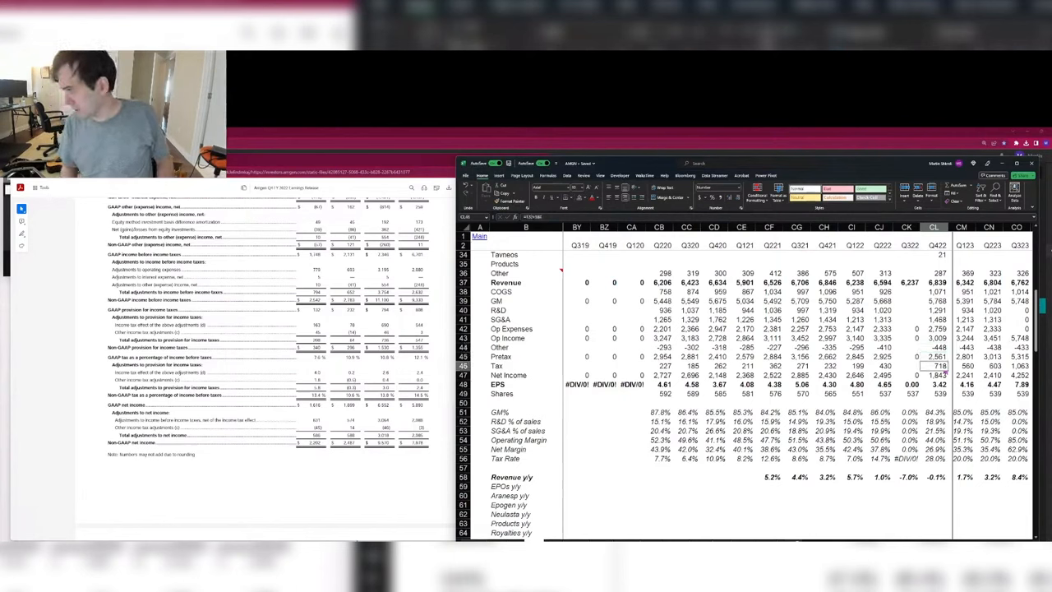
pyautogui.write('340')
pyautogui.press('Return')
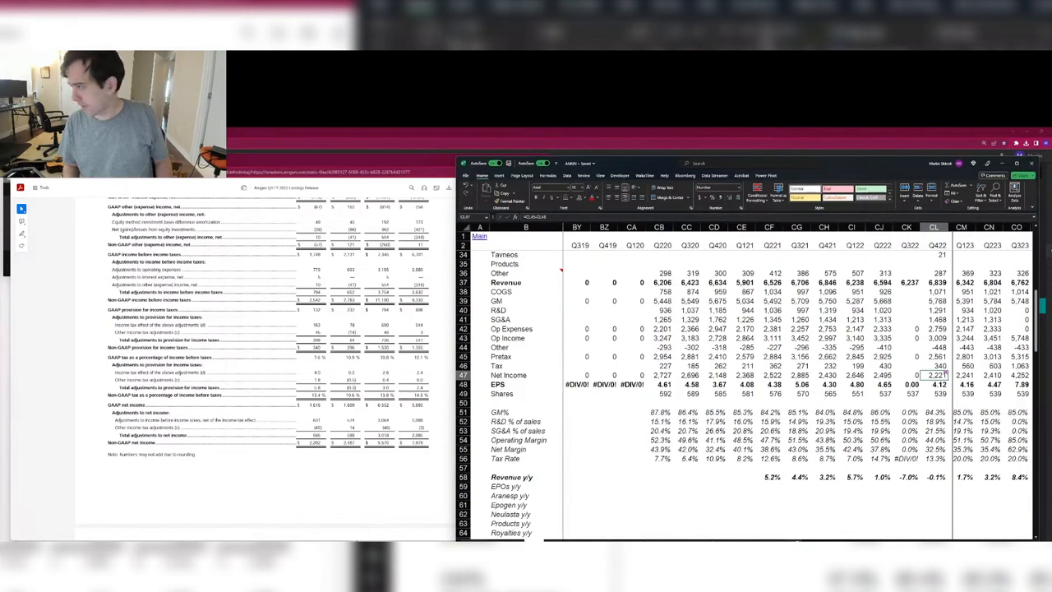
# Step: Append a -10 adjustment to the Q422 Other formula below Op Income
pyautogui.press('Up')
pyautogui.press('Up')
pyautogui.press('Up')
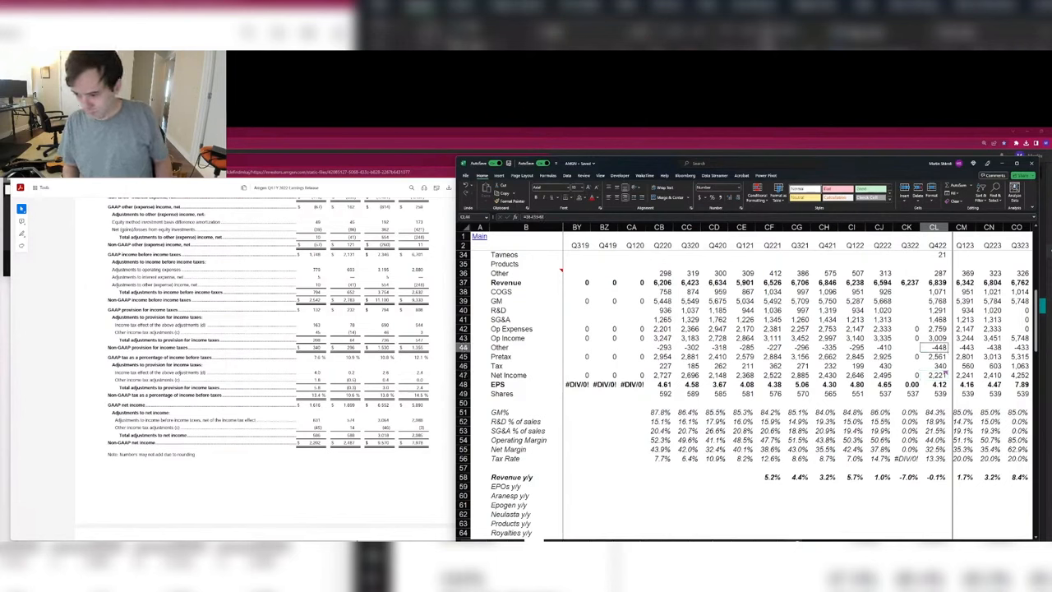
pyautogui.press('F2')
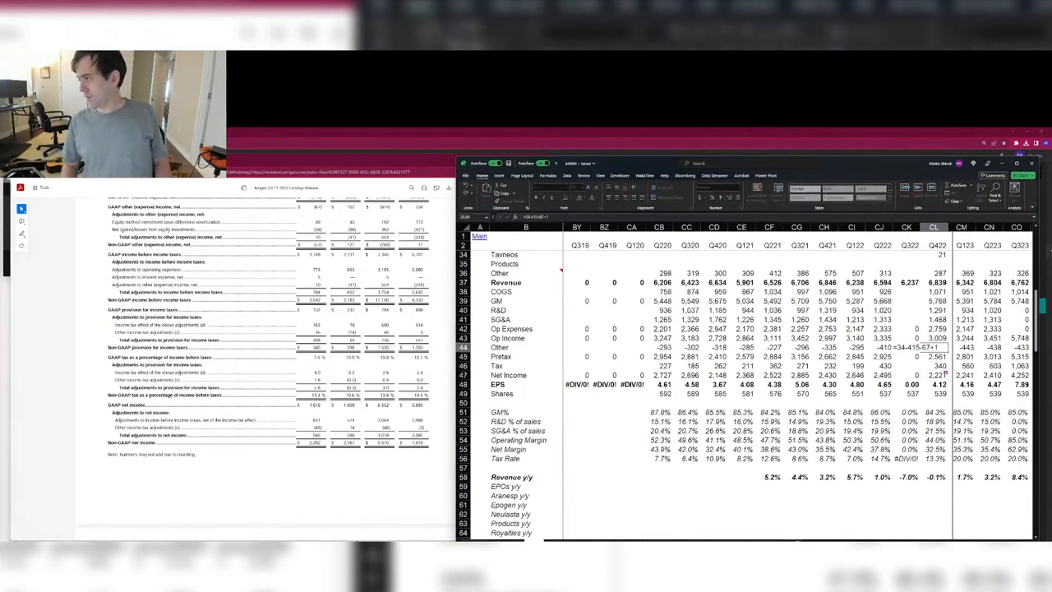
pyautogui.press('Left')
pyautogui.press('BackSpace')
pyautogui.write('5')
pyautogui.press('Return')
pyautogui.press('Up')
pyautogui.press('F2')
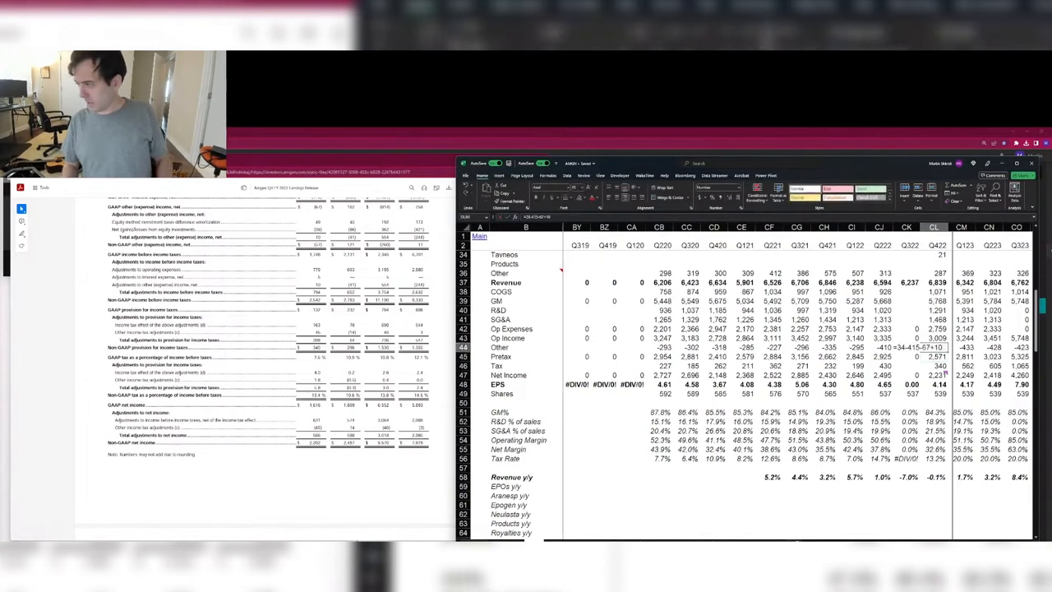
pyautogui.press('Return')
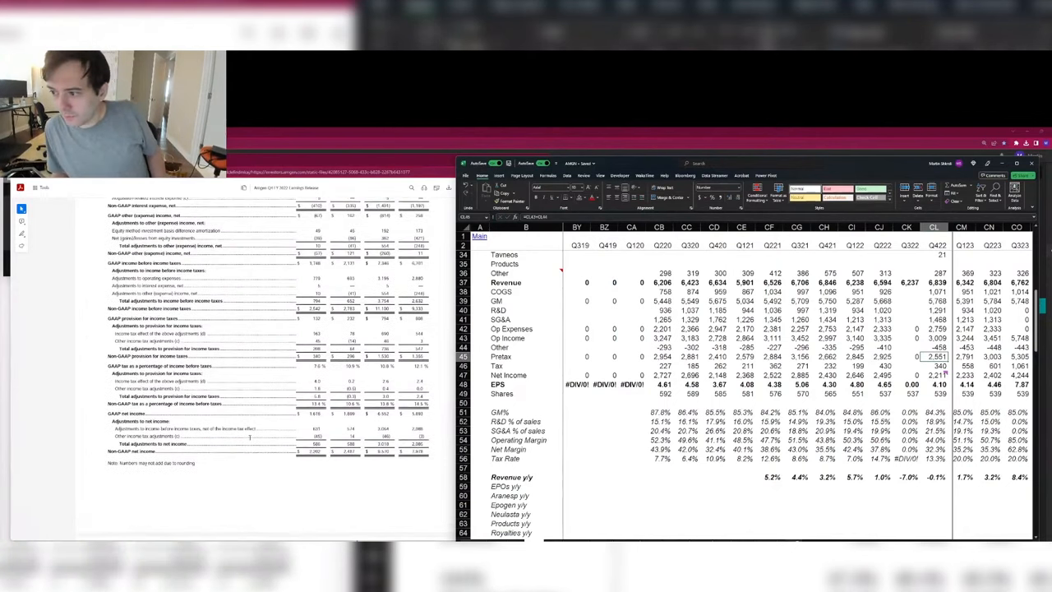
# Step: Examine the remaining pages of the release, from the non-GAAP reconciliations and cash flows to the 2023 EPS and tax rate guidance
pyautogui.scroll(3, 249, 440)
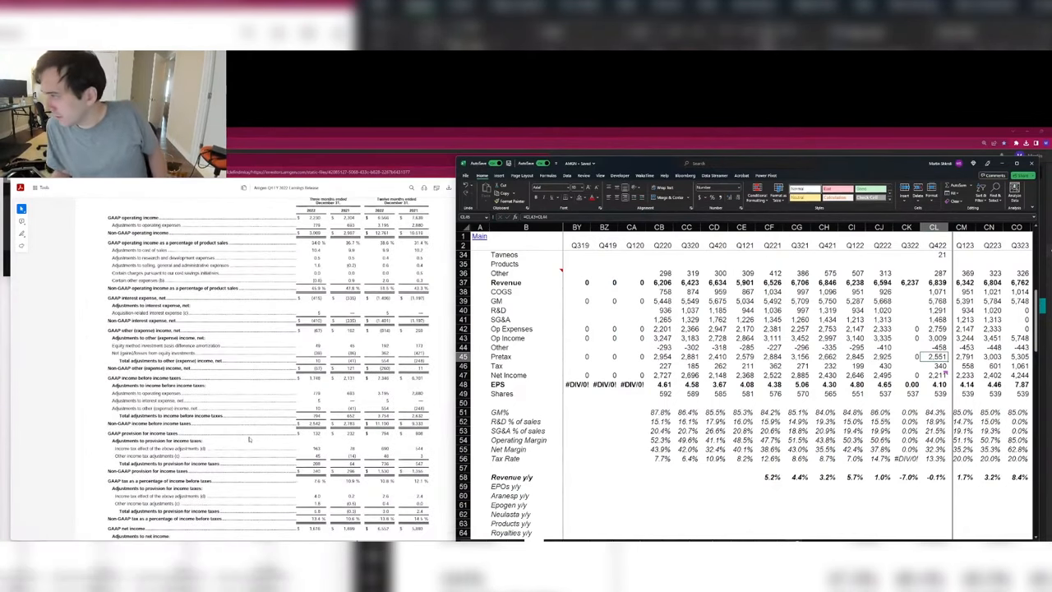
pyautogui.scroll(-10, 249, 439)
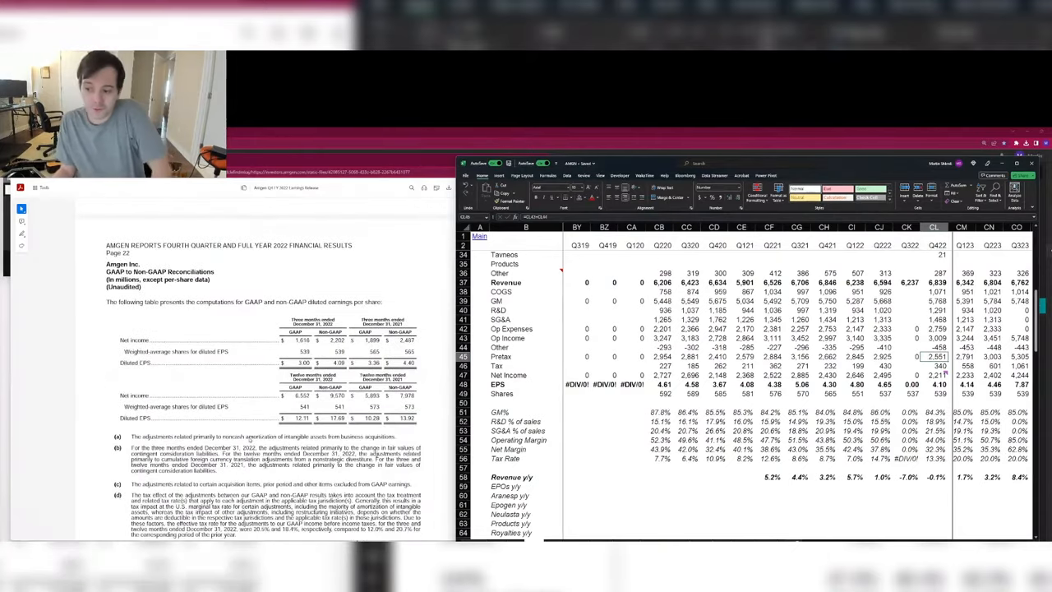
pyautogui.scroll(-10, 249, 439)
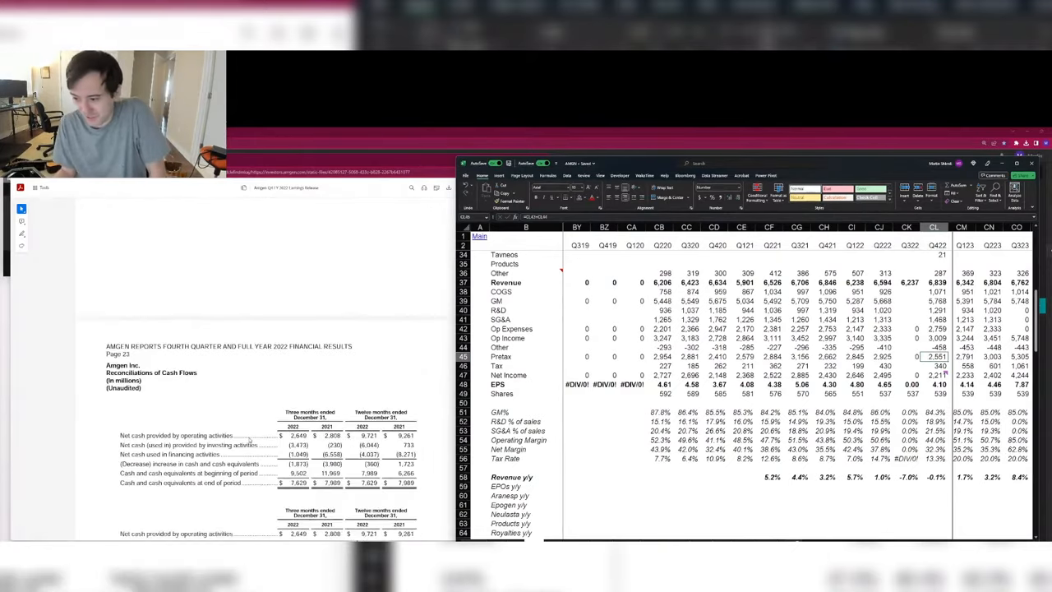
pyautogui.scroll(-10, 249, 440)
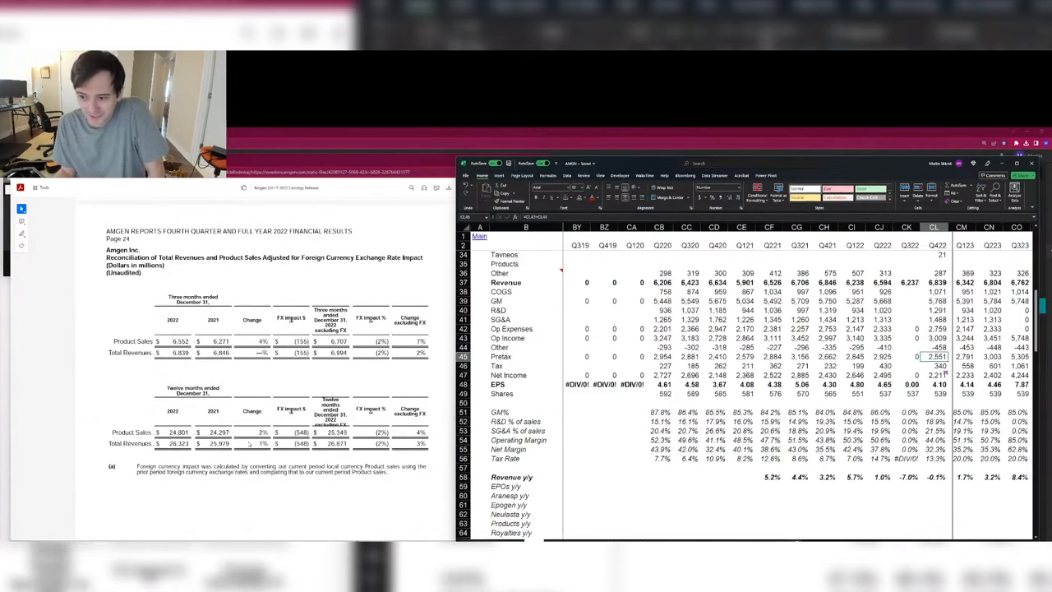
pyautogui.scroll(-5, 249, 443)
pyautogui.scroll(-5, 249, 444)
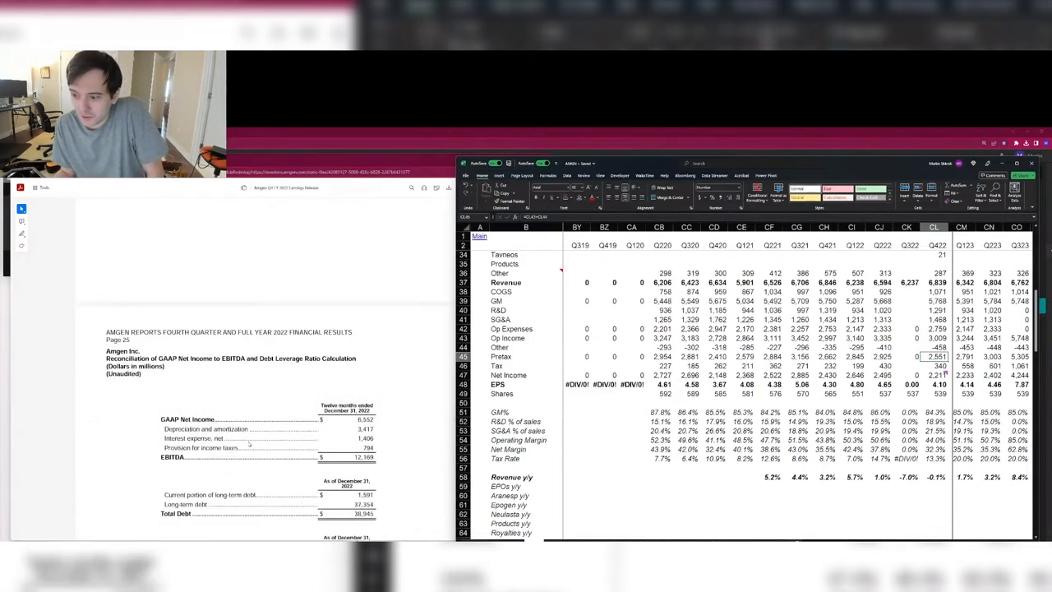
pyautogui.scroll(-10, 249, 444)
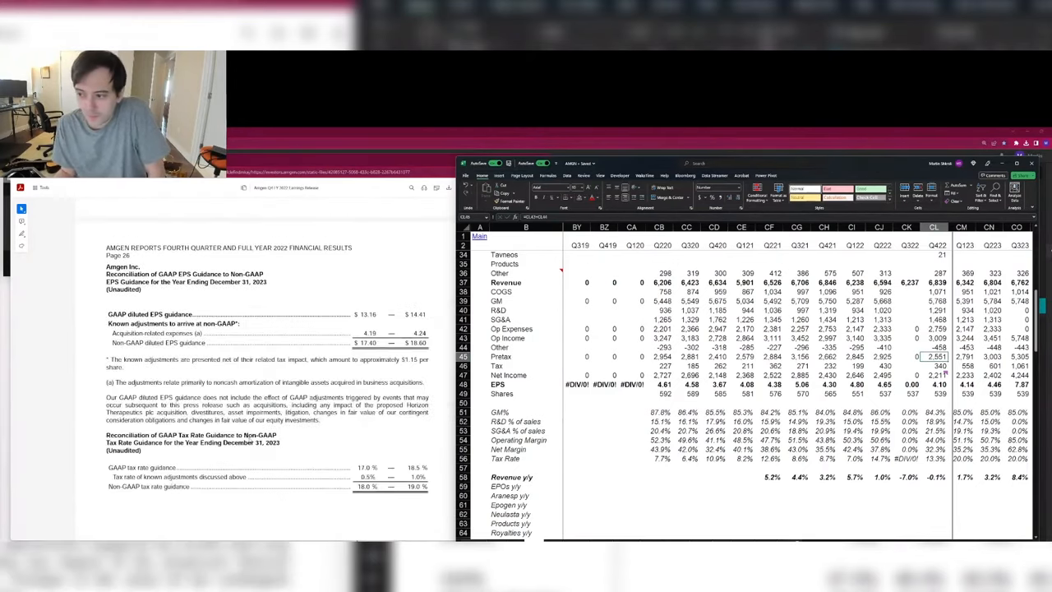
pyautogui.scroll(-3, 247, 441)
# Step: Go back to the start of the earnings release and read the key results for the fourth quarter and full year
pyautogui.hotkey('ctrl', 'Left')
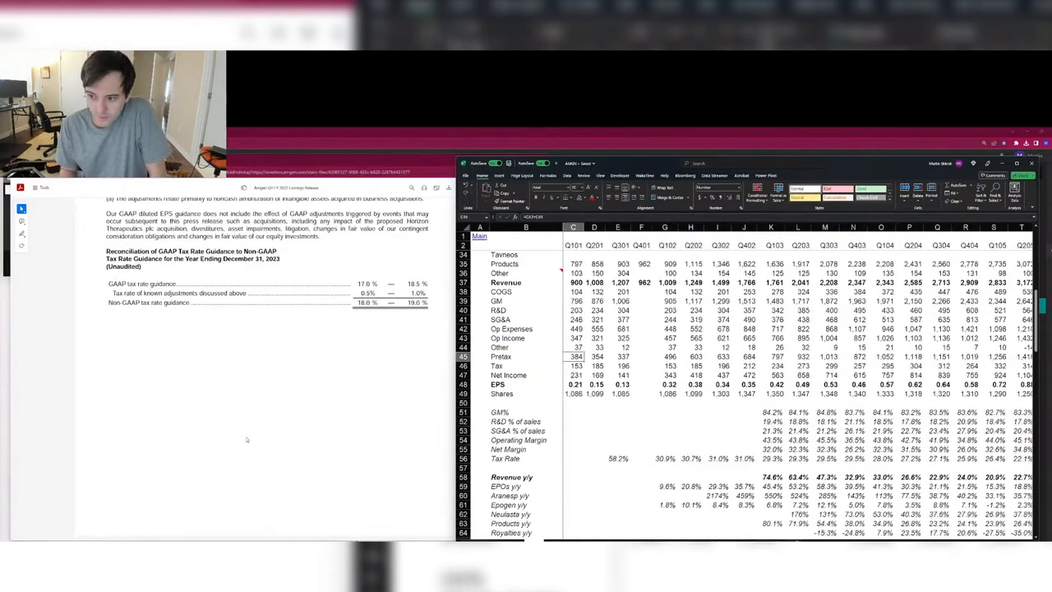
pyautogui.click(247, 440)
pyautogui.press('Home')
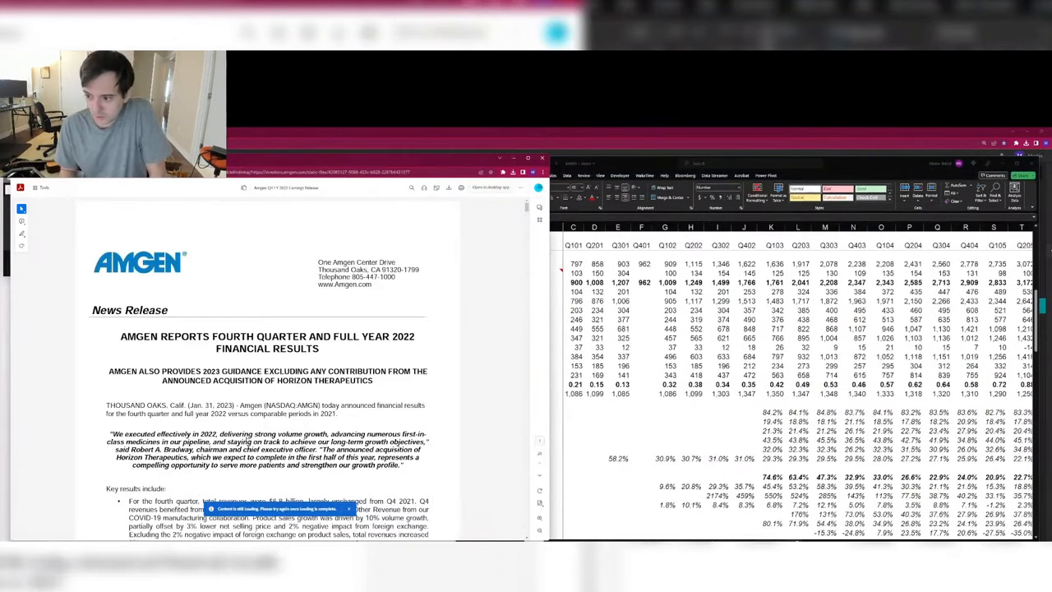
pyautogui.scroll(-5, 246, 441)
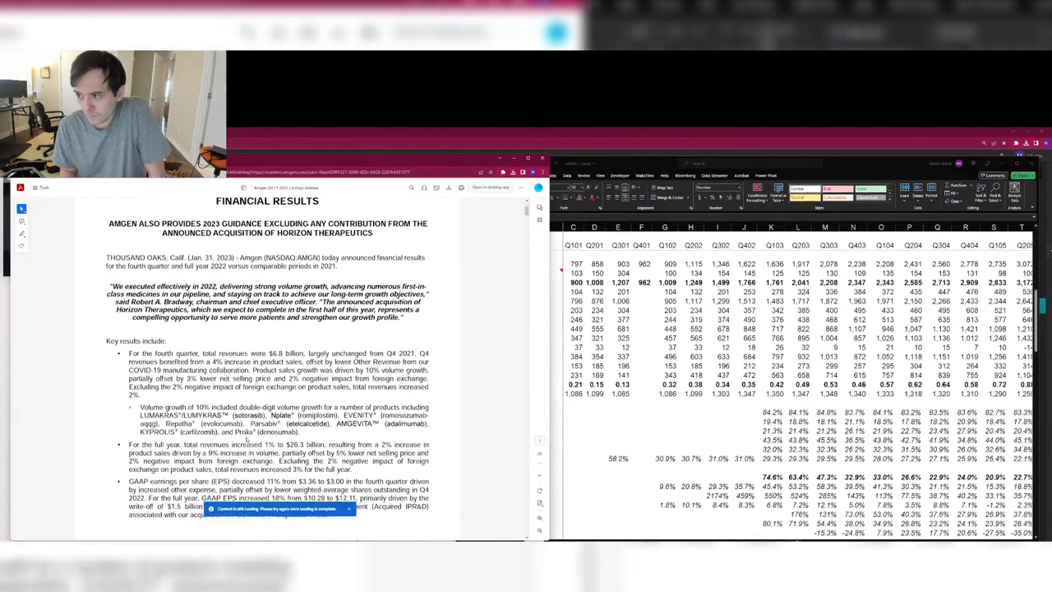
pyautogui.scroll(-3, 246, 441)
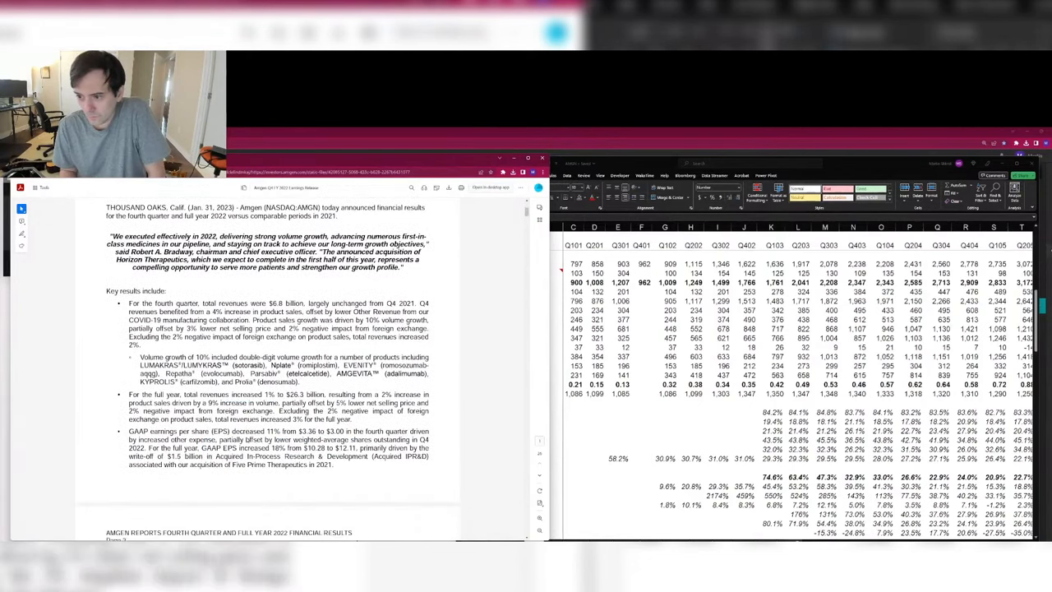
pyautogui.scroll(-3, 247, 442)
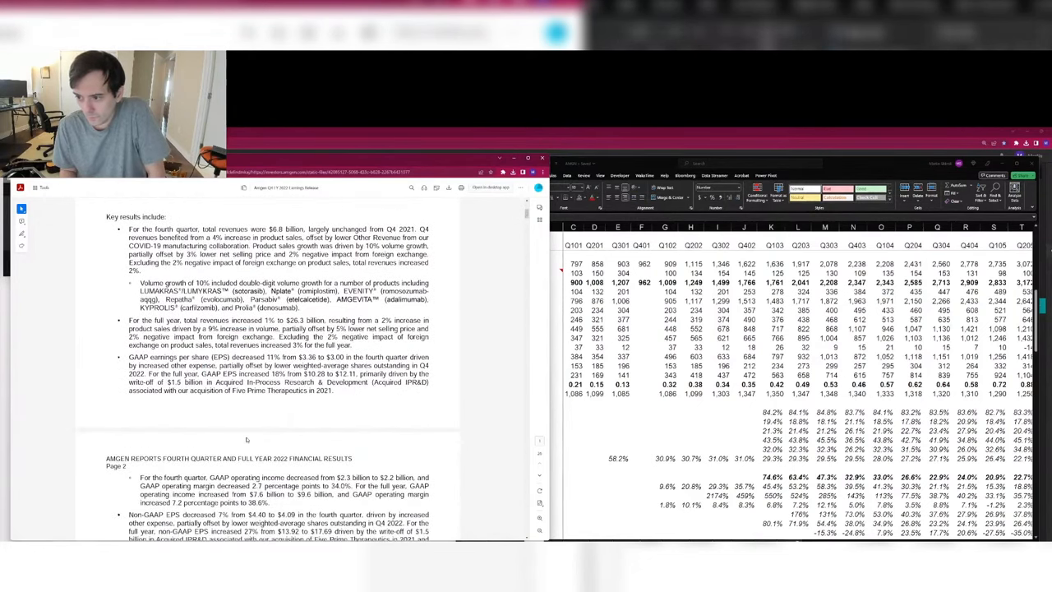
pyautogui.scroll(-2, 245, 439)
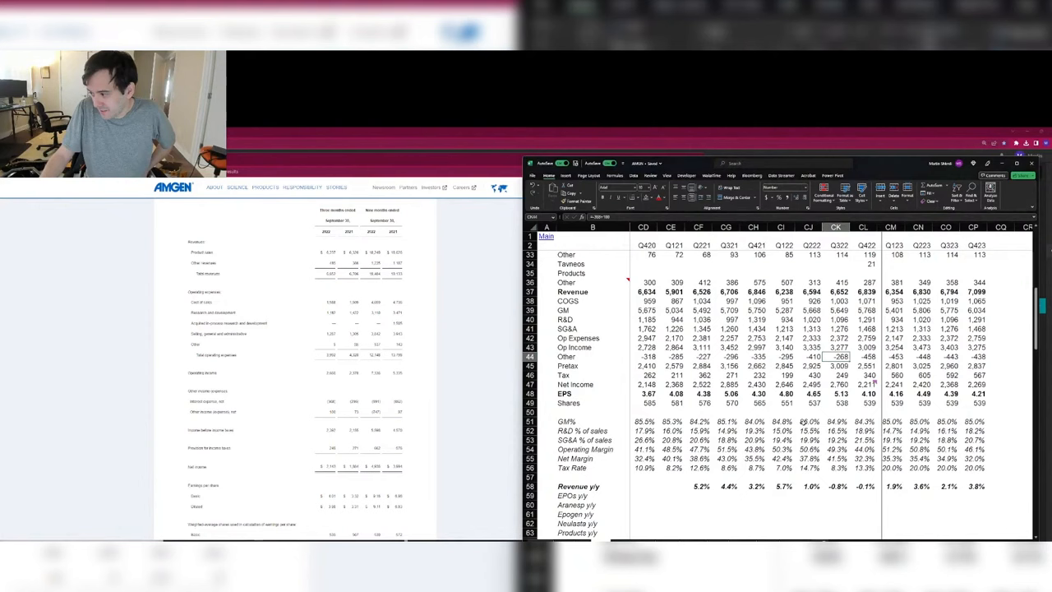
# Step: Check the Q322 Other, Shares and ratio lines and compare the Q322 and Q422 product sales
pyautogui.click(838, 356)
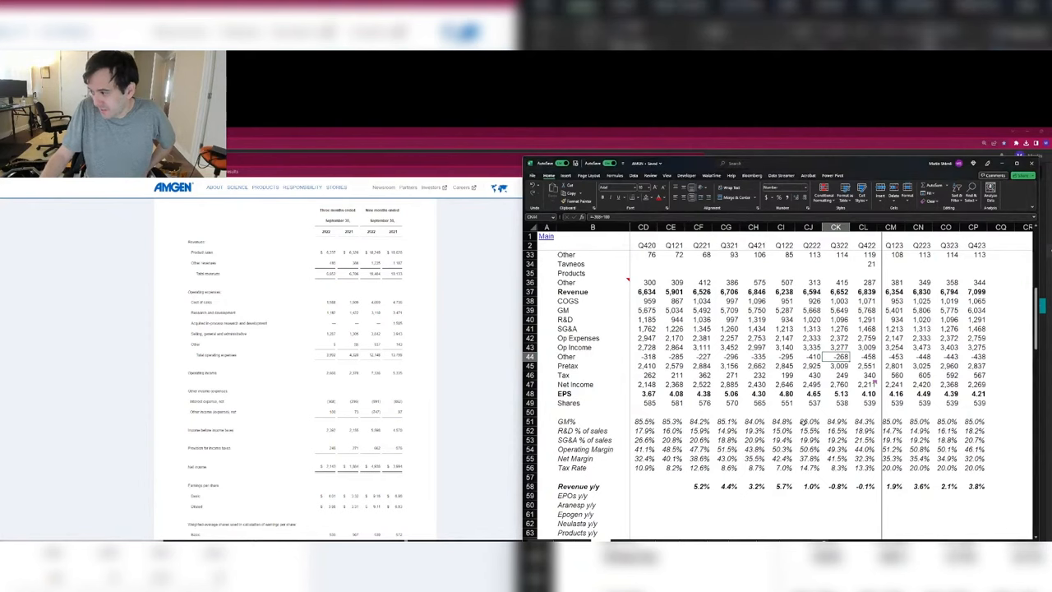
pyautogui.click(842, 402)
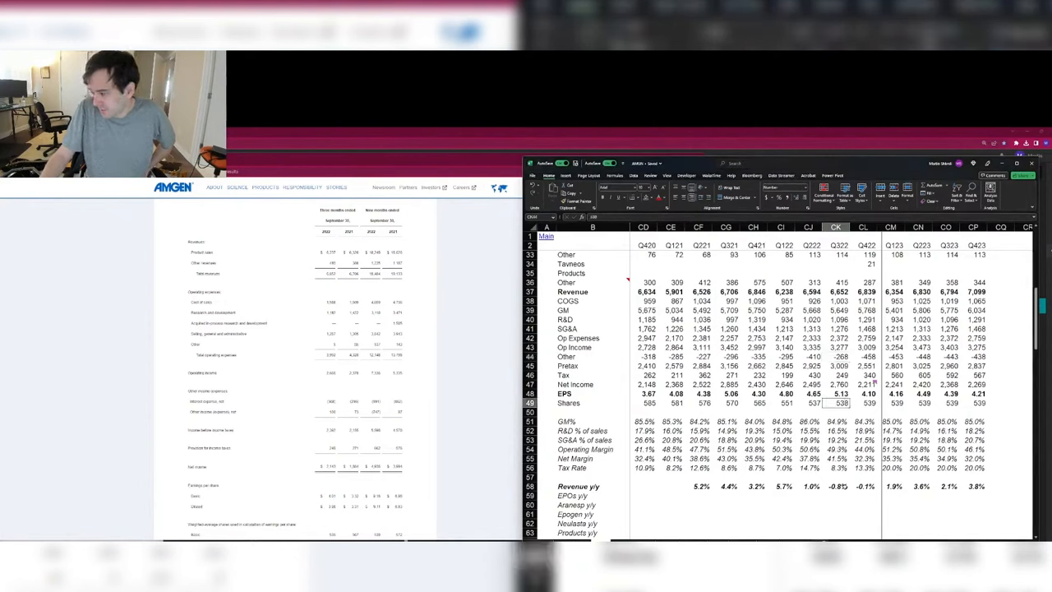
pyautogui.click(841, 477)
pyautogui.click(836, 429)
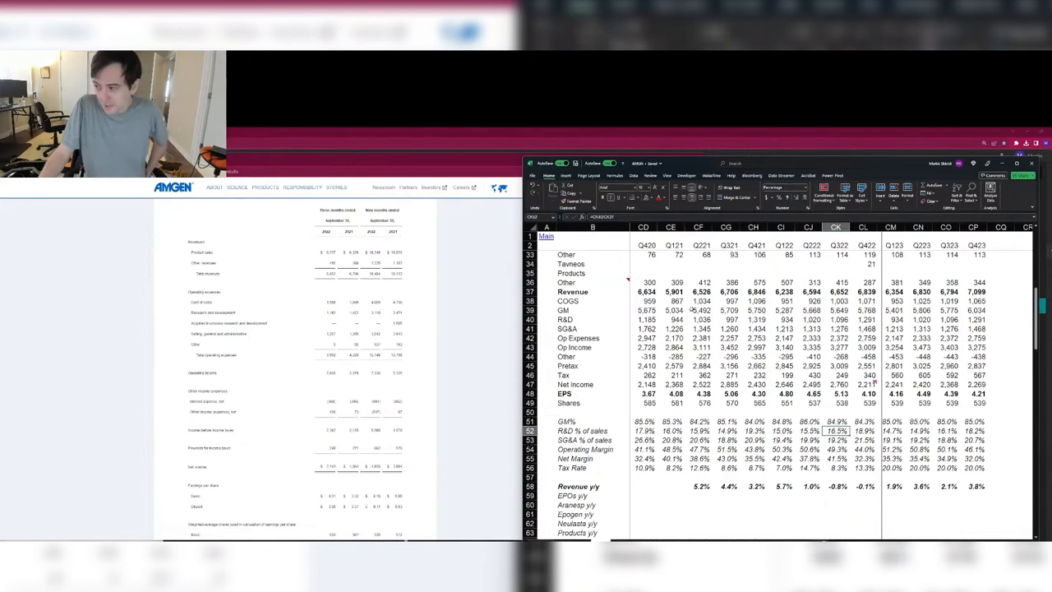
pyautogui.scroll(10, 799, 343)
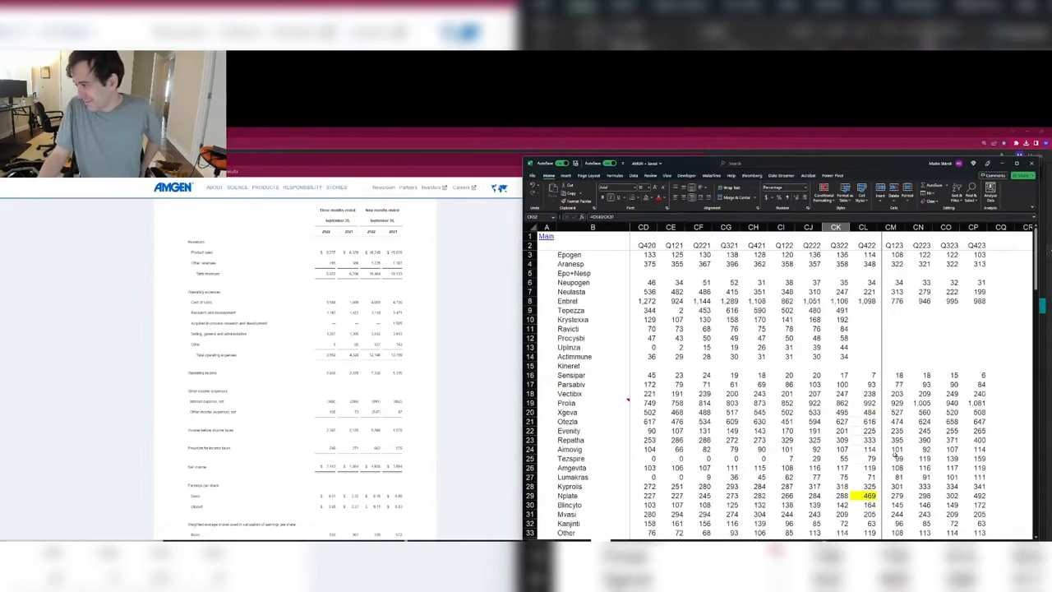
pyautogui.moveTo(868, 466)
pyautogui.mouseDown()
pyautogui.moveTo(860, 243)
pyautogui.moveTo(641, 245)
pyautogui.moveTo(822, 253)
pyautogui.mouseUp()
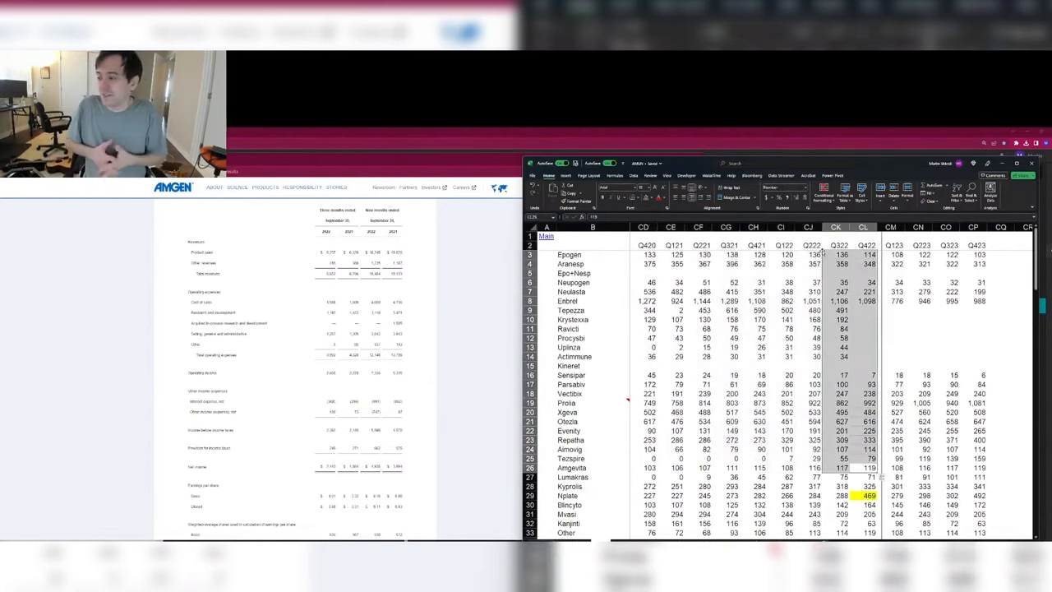
# Step: Review the Q422 ratios and income statement lines, and inspect the Q322 Other formula below Op Income
pyautogui.press('pagedown')
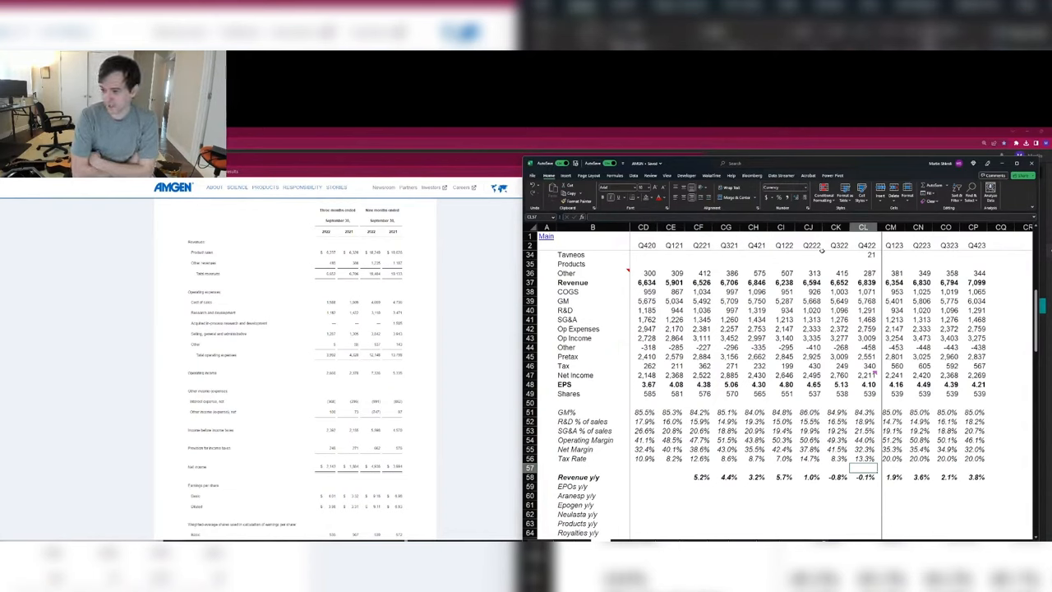
pyautogui.press('Up')
pyautogui.press('Up')
pyautogui.press('Up')
pyautogui.press('Up')
pyautogui.press('Up')
pyautogui.press('Up')
pyautogui.press('Up')
pyautogui.press('Up')
pyautogui.press('Up')
pyautogui.press('Up')
pyautogui.press('Up')
pyautogui.press('Up')
pyautogui.press('Up')
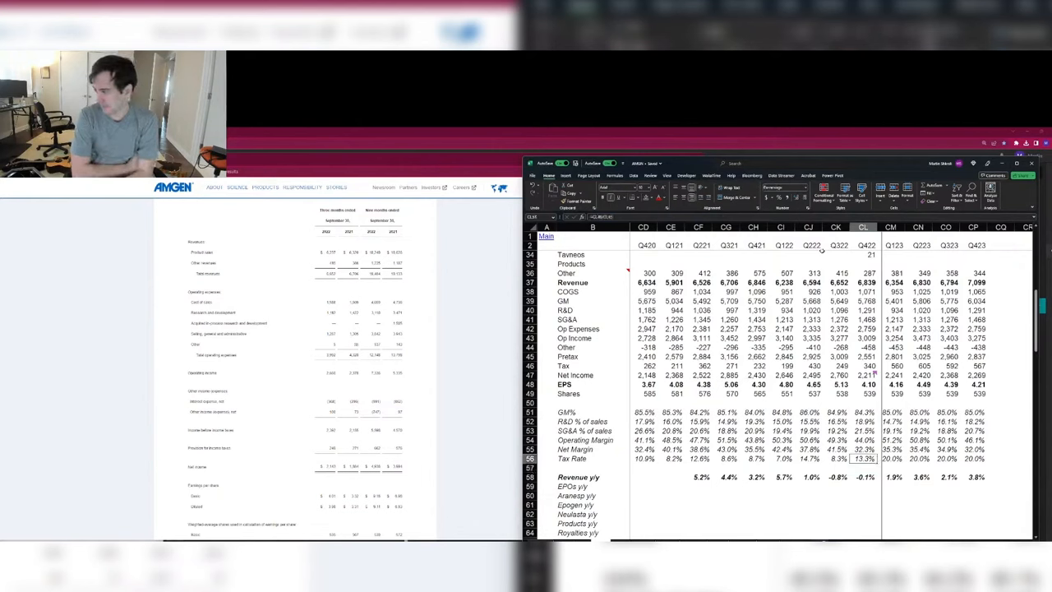
pyautogui.press('Left')
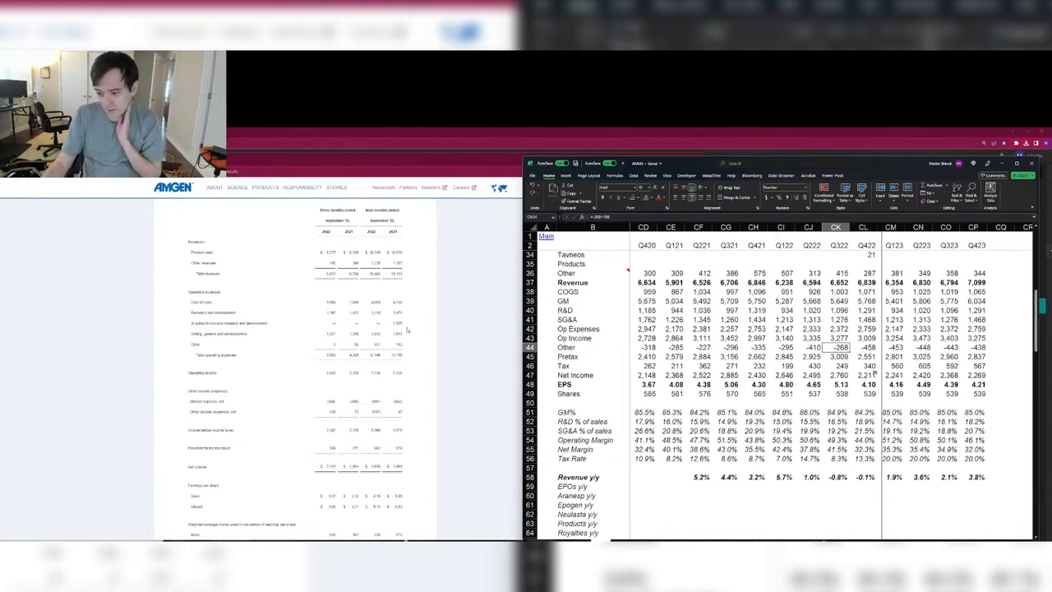
# Step: Examine the third-quarter release's GAAP to non-GAAP reconciliations and check the model's Q322 Net Income formula
pyautogui.scroll(-15, 407, 329)
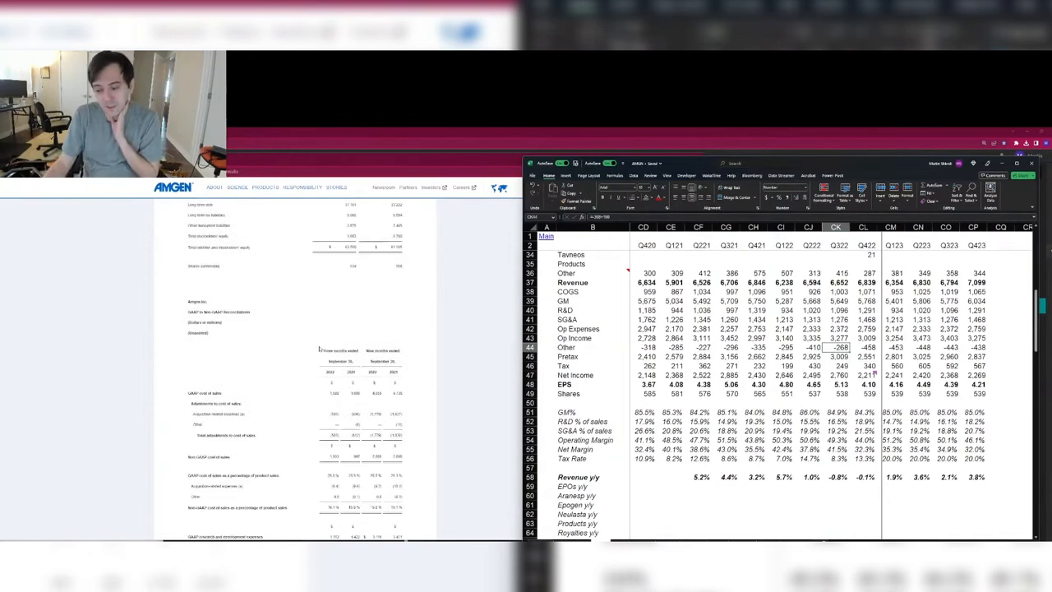
pyautogui.scroll(-10, 320, 350)
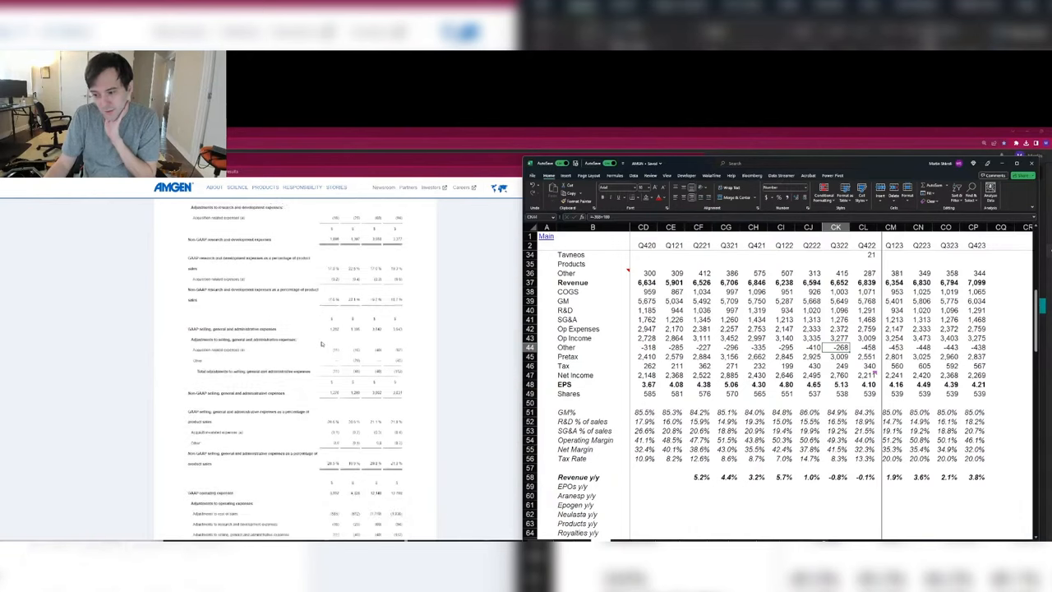
pyautogui.scroll(-5, 322, 343)
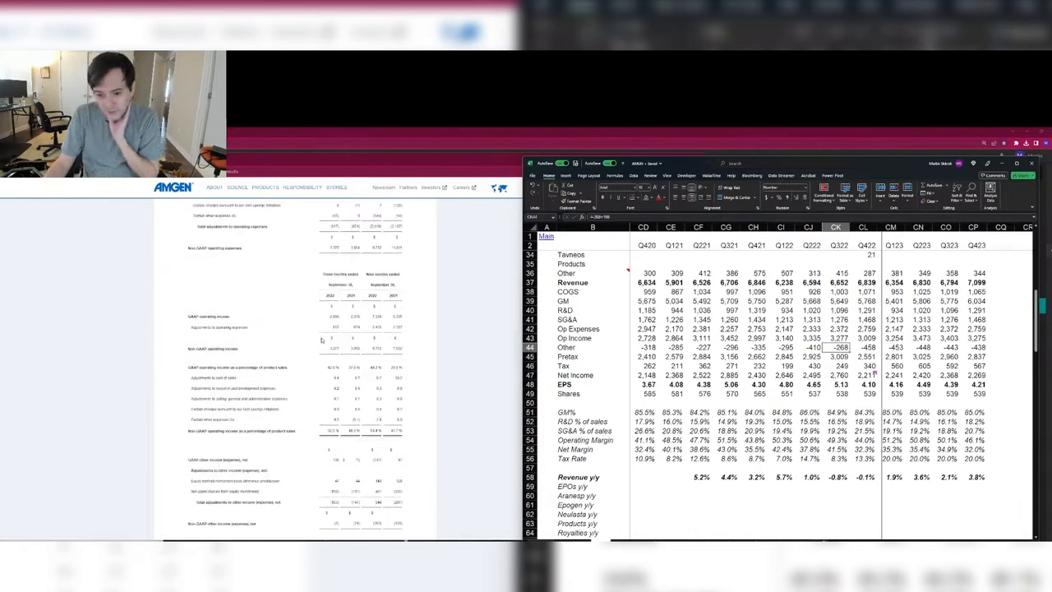
pyautogui.scroll(-4, 321, 339)
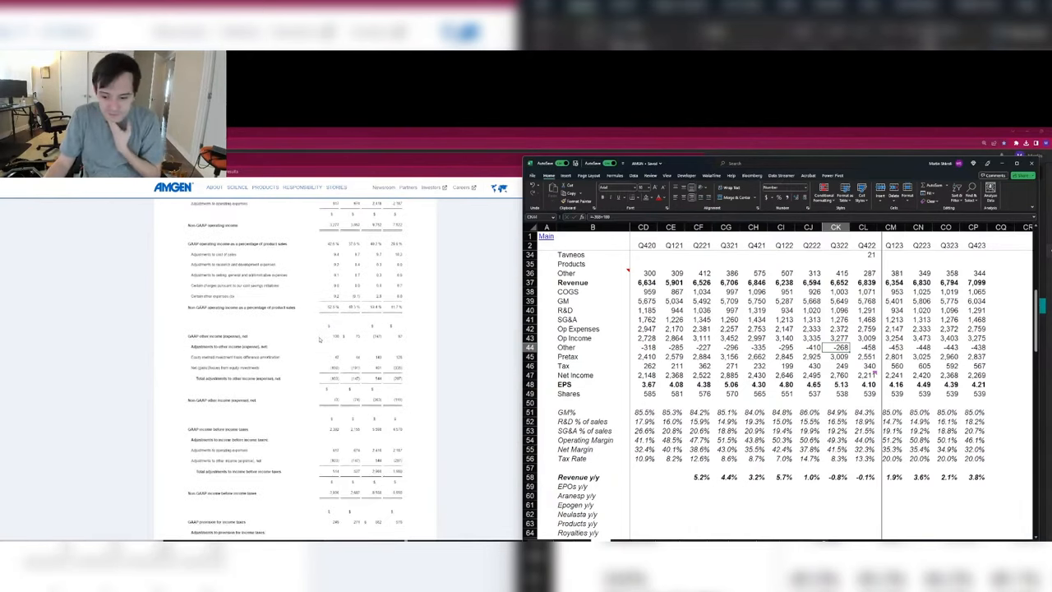
pyautogui.scroll(-3, 320, 340)
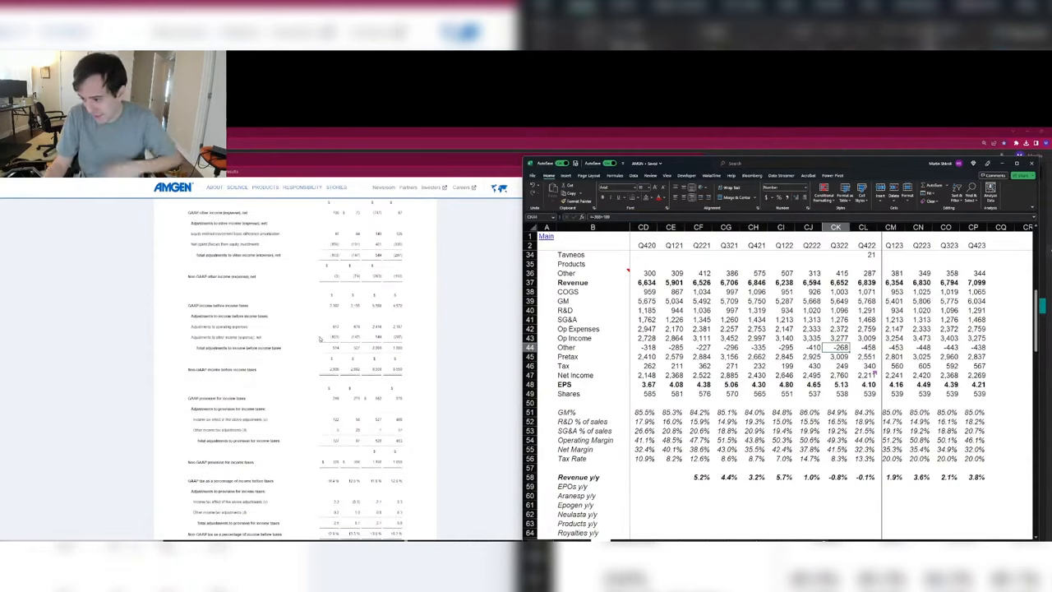
pyautogui.scroll(-1, 320, 338)
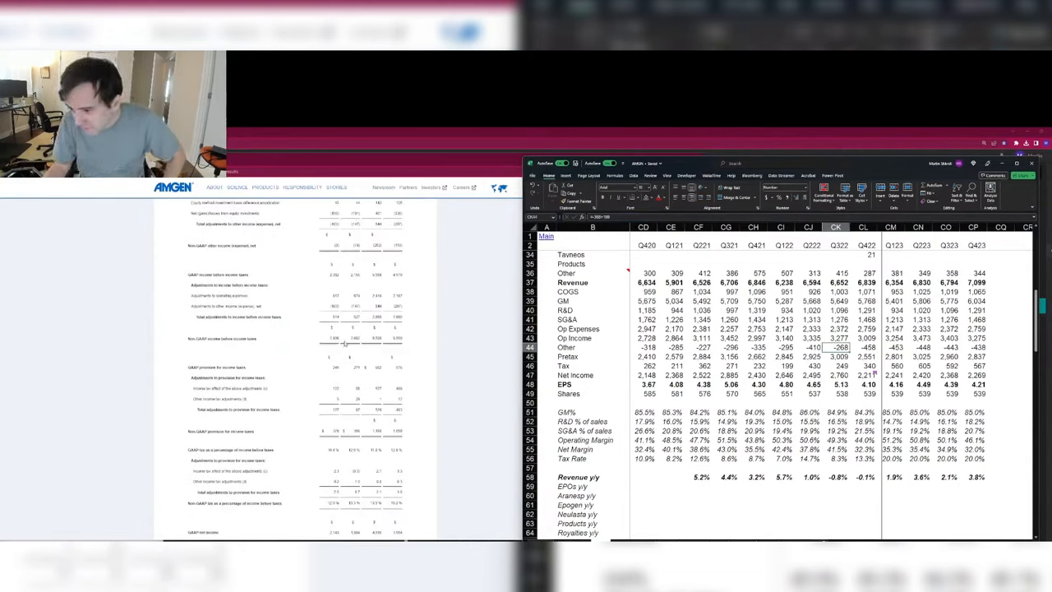
pyautogui.click(846, 373)
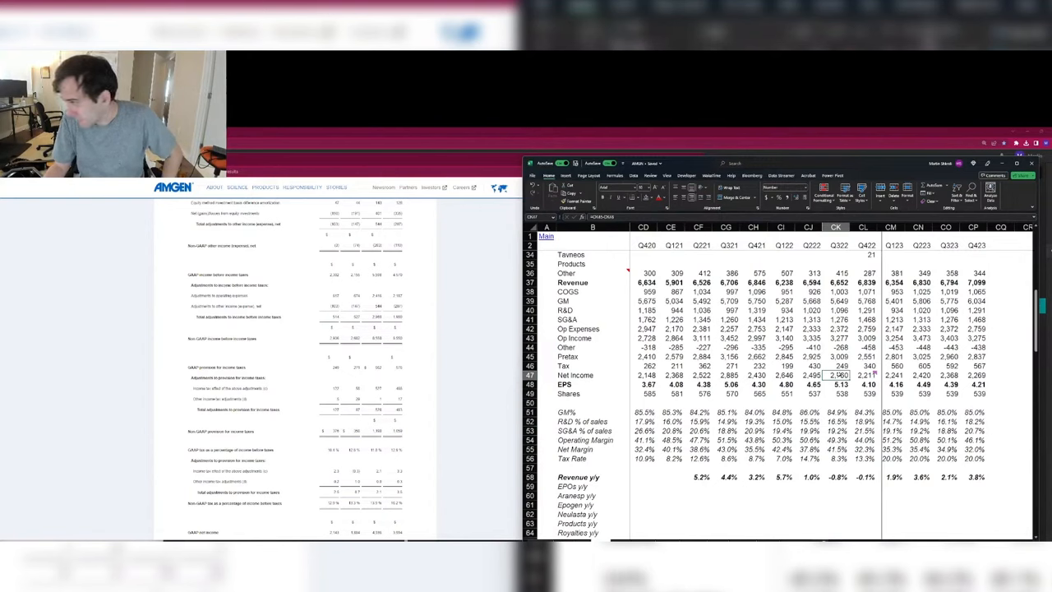
# Step: Compare the release's non-GAAP operating income, other income, pretax, tax and net income with the model's Q322 column
pyautogui.scroll(5, 301, 345)
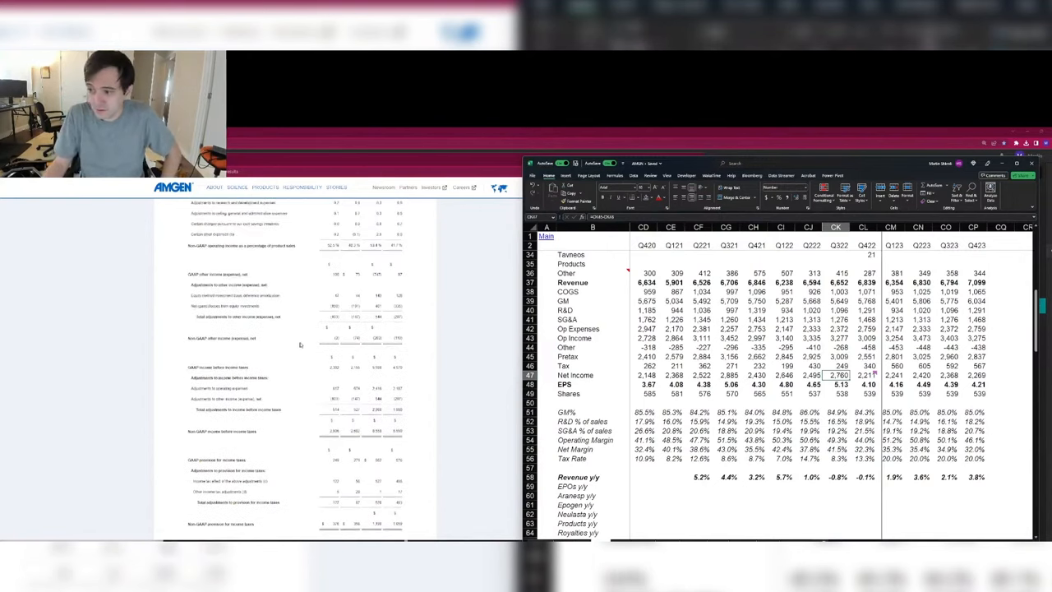
pyautogui.scroll(4, 302, 345)
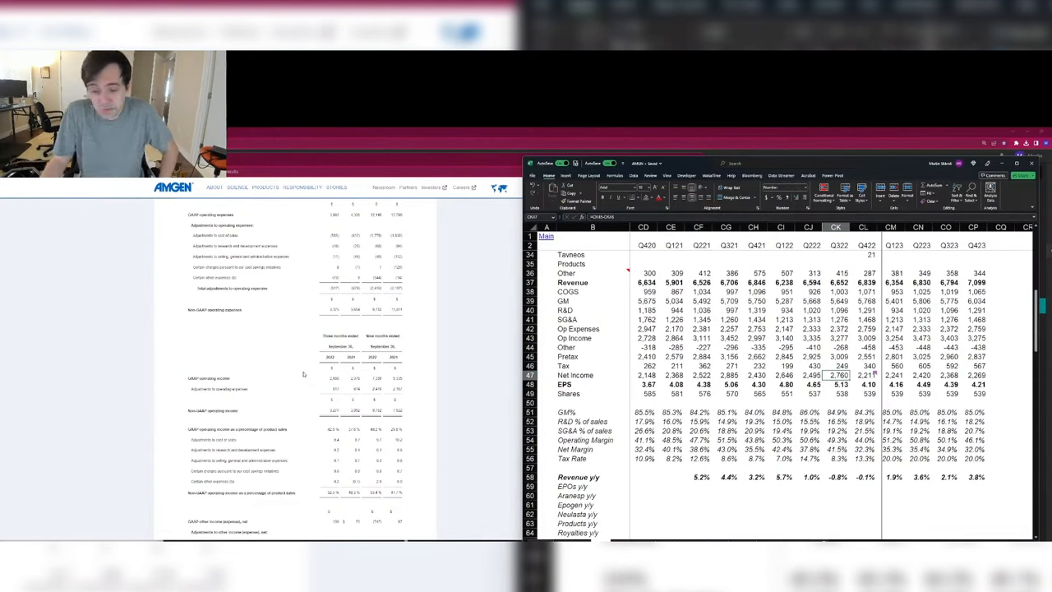
pyautogui.scroll(-3, 305, 372)
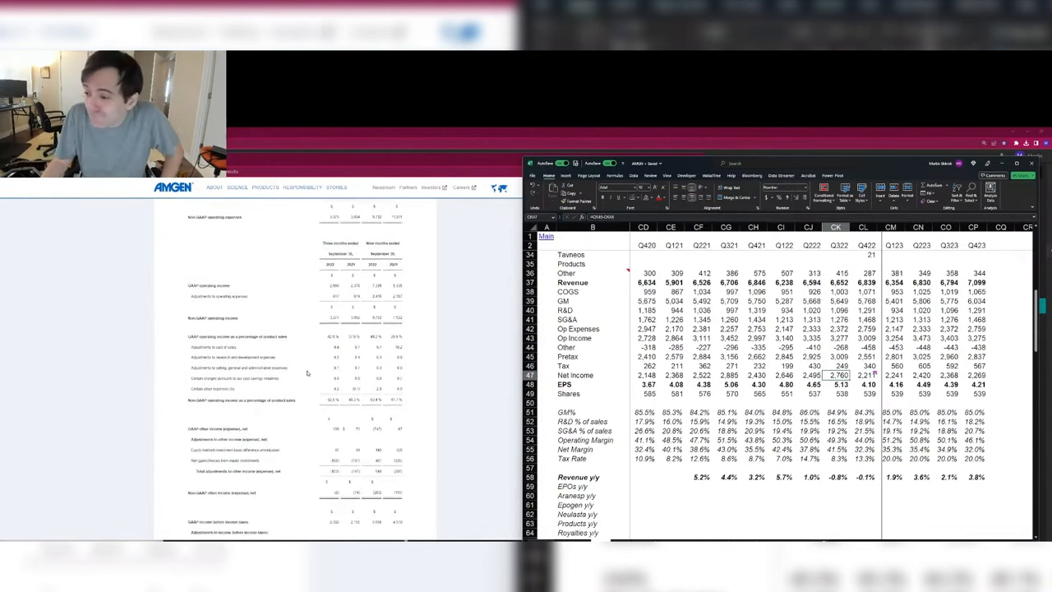
pyautogui.scroll(-3, 311, 372)
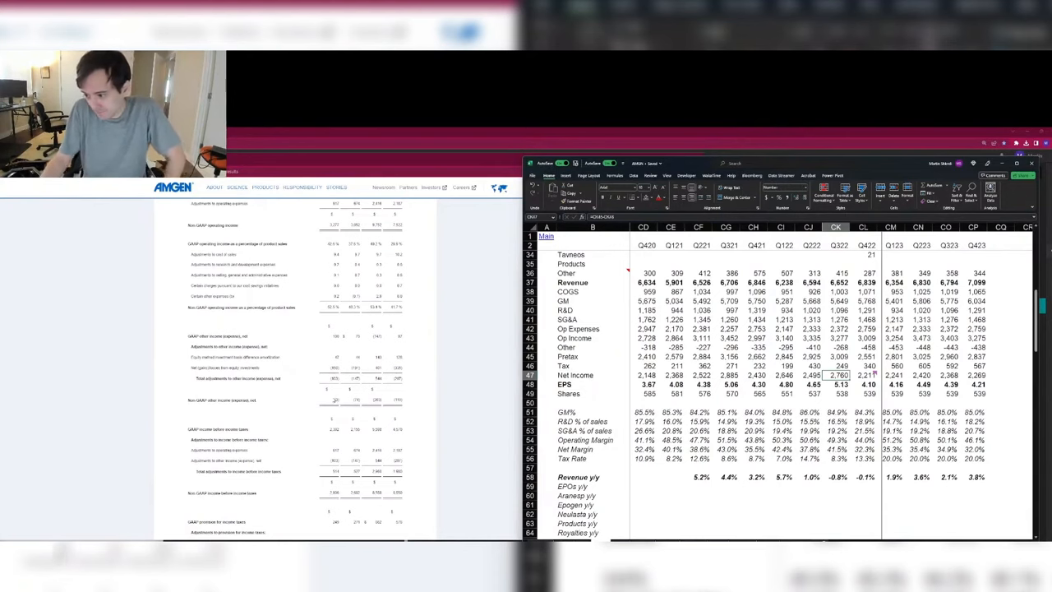
pyautogui.scroll(-2, 332, 385)
pyautogui.click(332, 430)
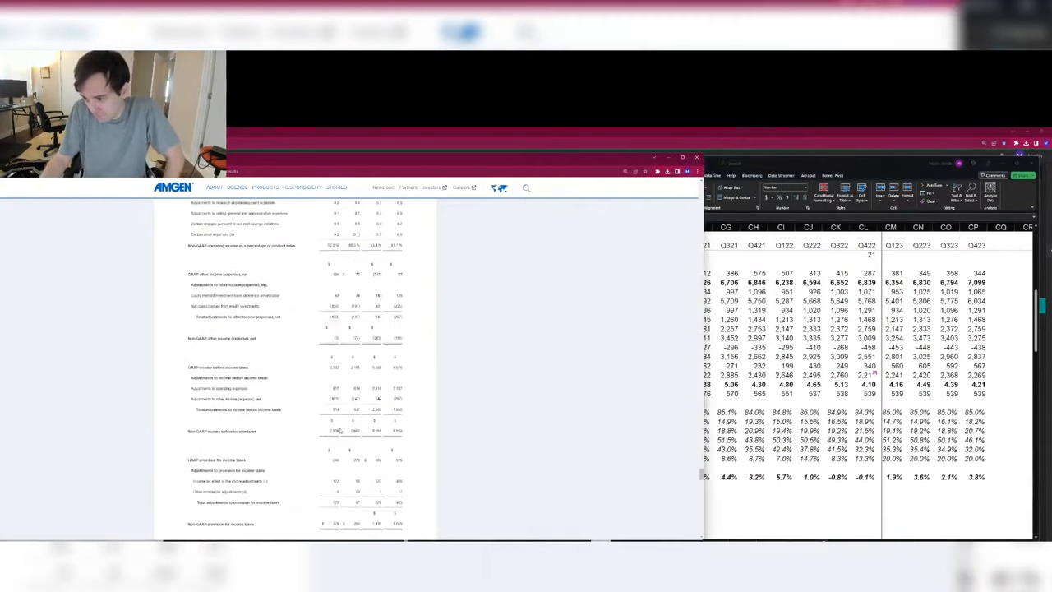
pyautogui.click(850, 351)
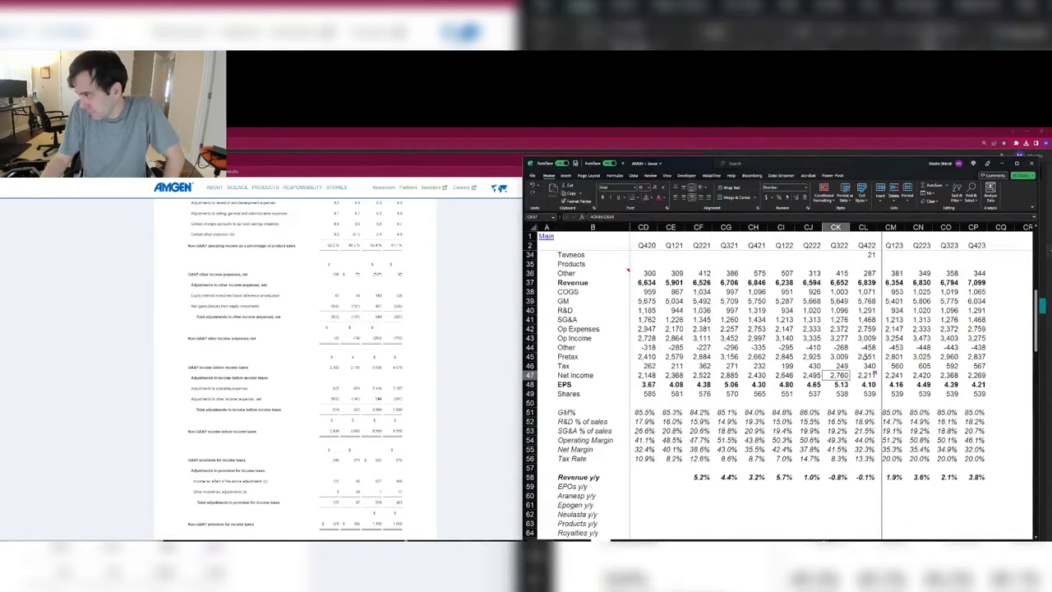
pyautogui.click(852, 356)
pyautogui.click(847, 358)
pyautogui.scroll(-5, 303, 363)
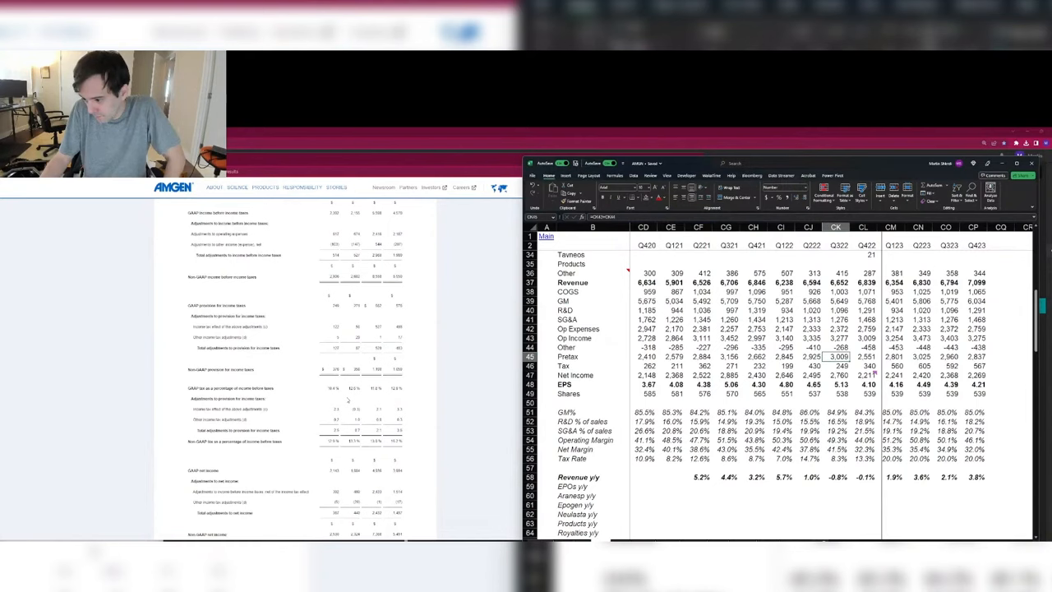
pyautogui.scroll(-3, 347, 400)
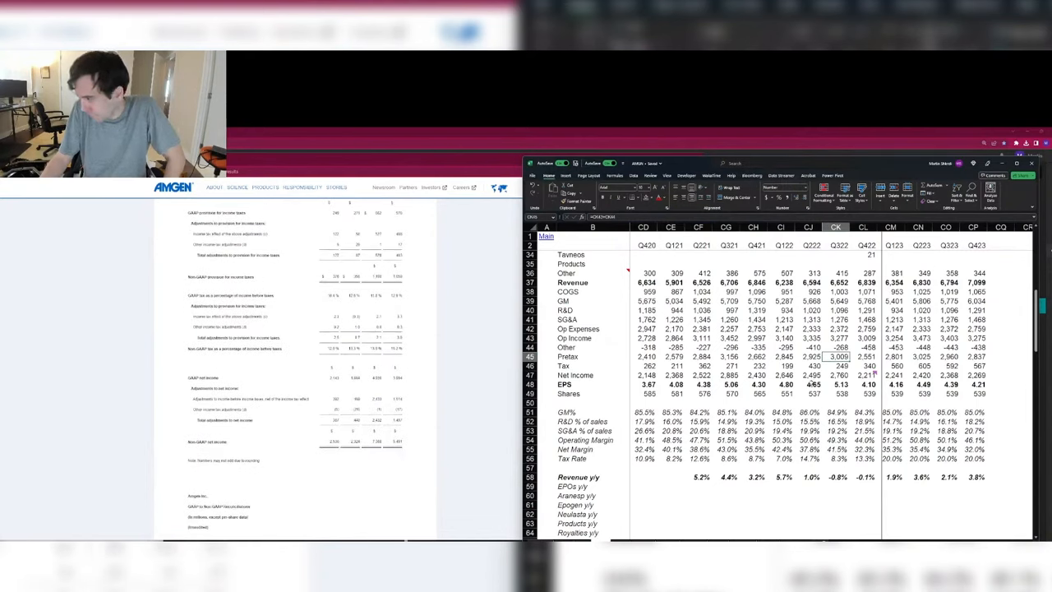
# Step: Add the comment "tax off" to the Q322 Net Income cell
pyautogui.rightClick(837, 375)
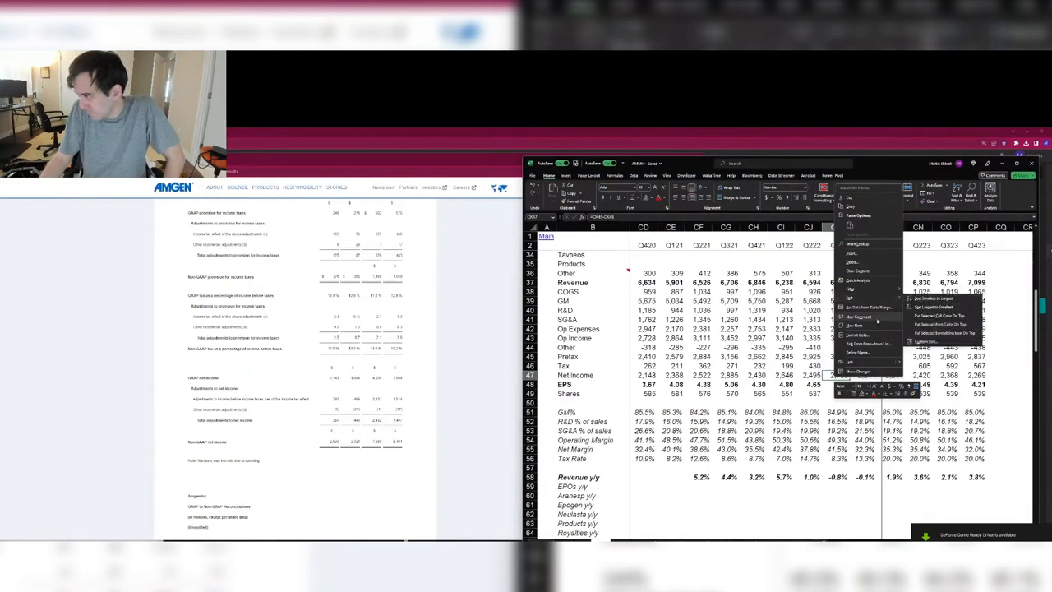
pyautogui.click(877, 321)
pyautogui.write('tax')
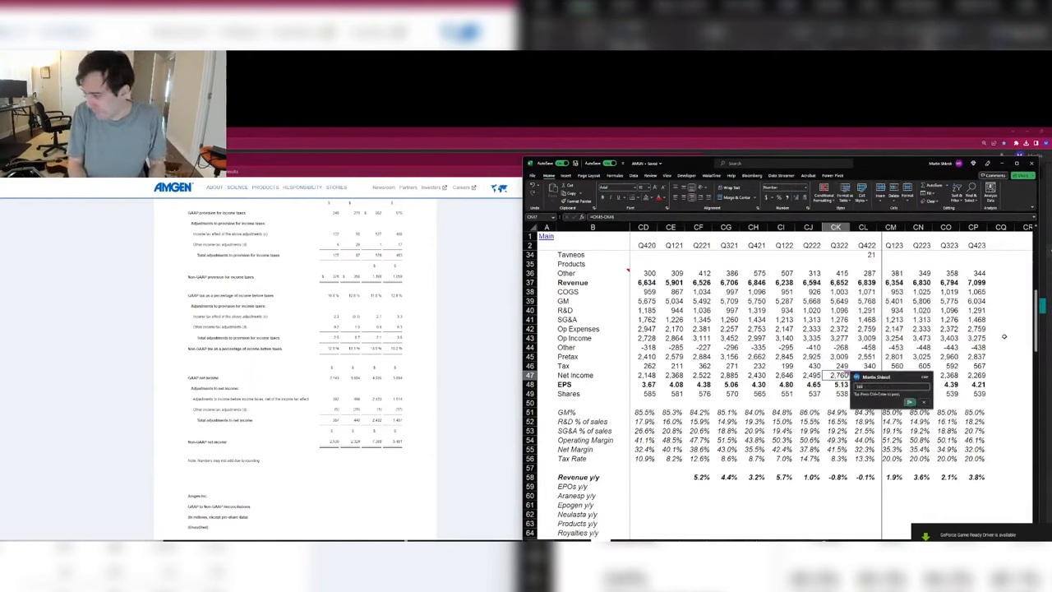
pyautogui.write(' off')
pyautogui.hotkey('ctrl', 'Return')
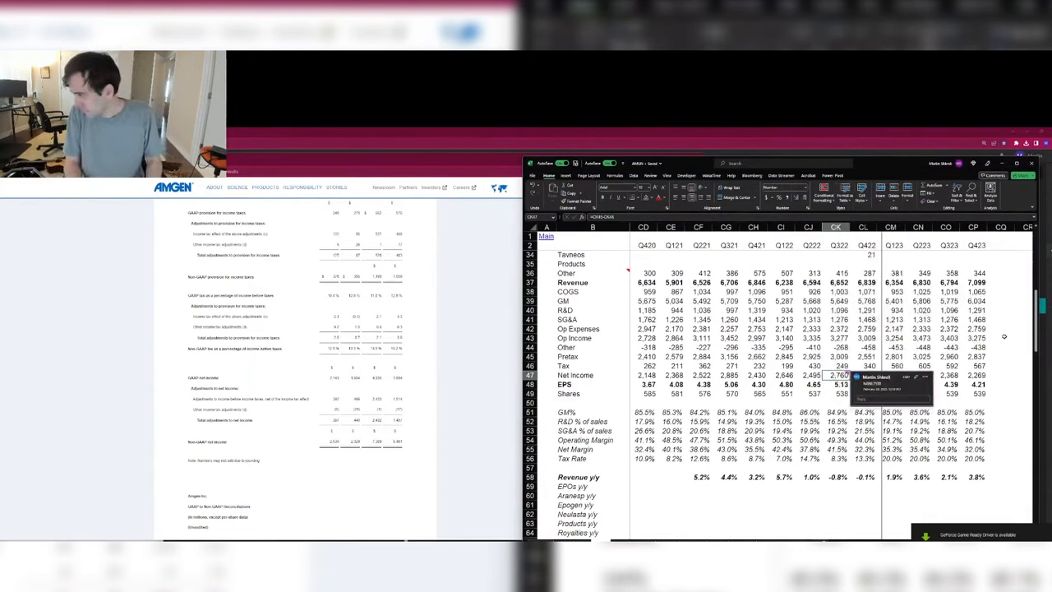
pyautogui.press('Escape')
# Step: Review the Q322 margin and tax rate lines and the Revenue y/y growth through Q423
pyautogui.press('Down')
pyautogui.press('Down')
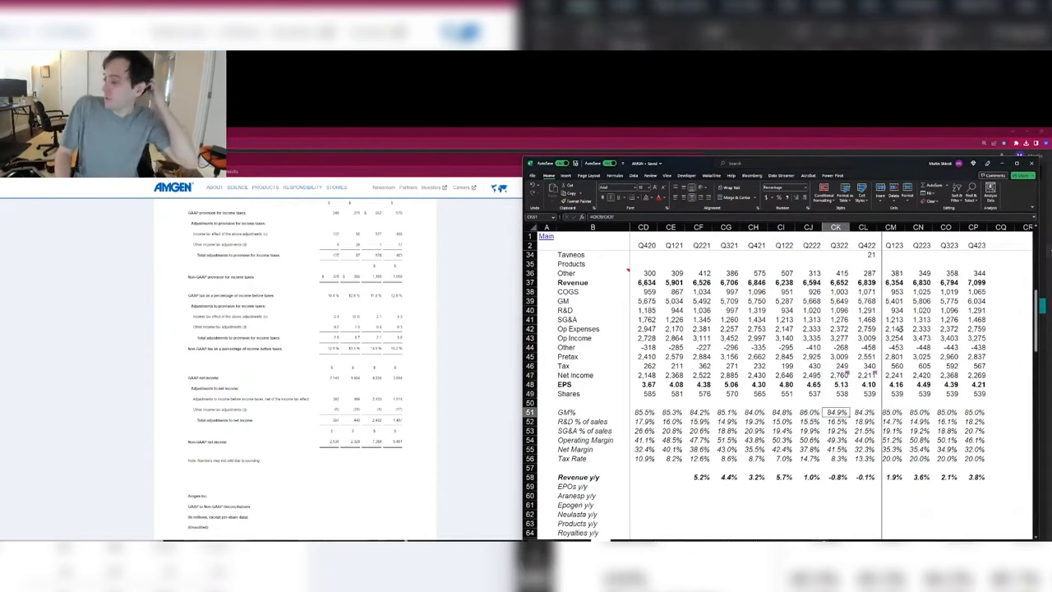
pyautogui.press('Right')
pyautogui.press('Down')
pyautogui.press('Down')
pyautogui.press('Down')
pyautogui.press('Down')
pyautogui.press('Down')
pyautogui.press('Down')
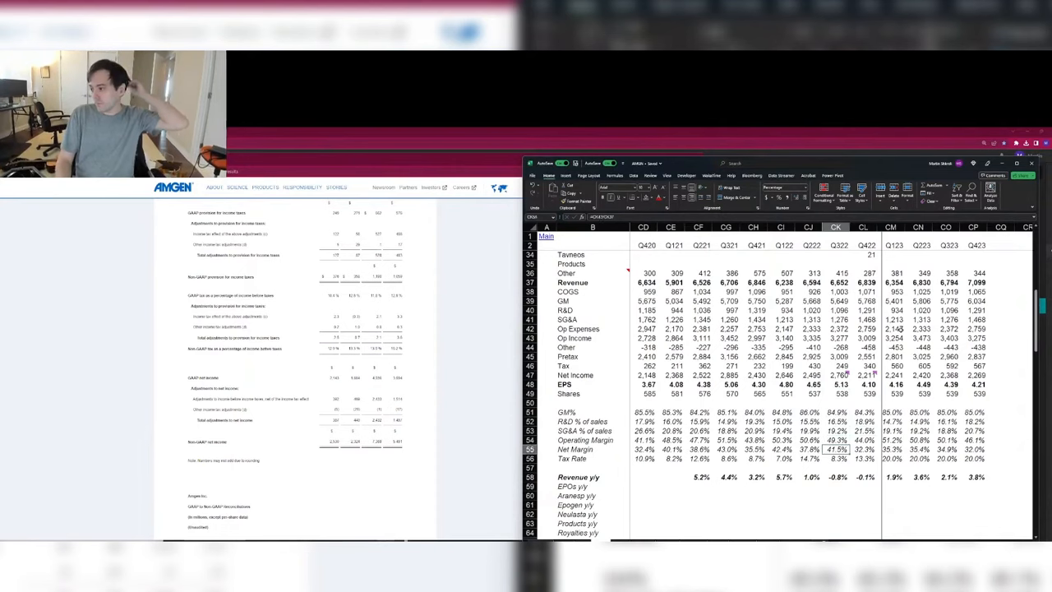
pyautogui.press('Down')
pyautogui.press('Left')
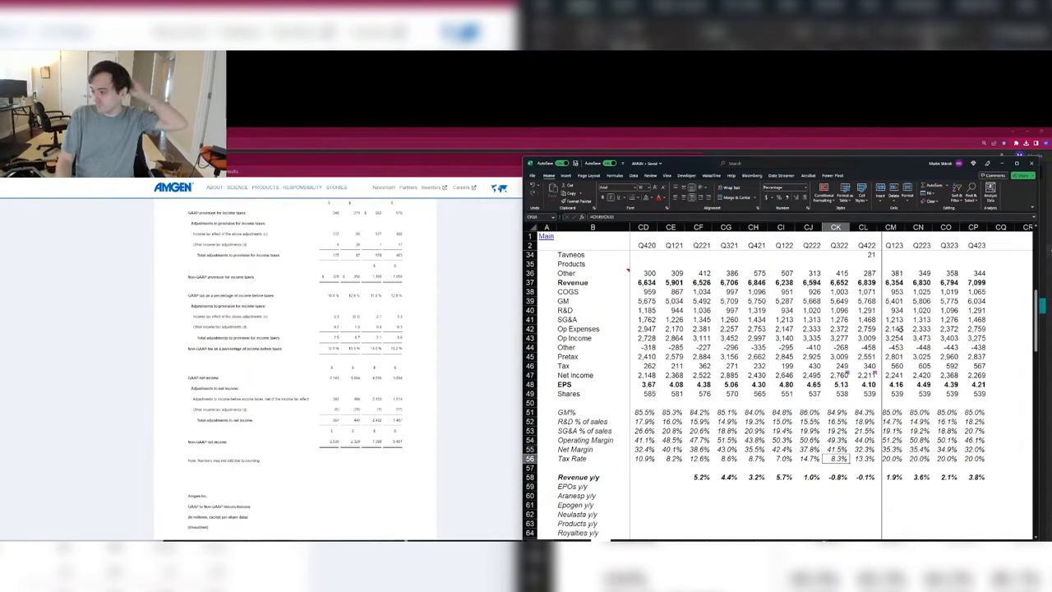
pyautogui.press('Down')
pyautogui.press('Down')
pyautogui.hotkey('ctrl', 'Right')
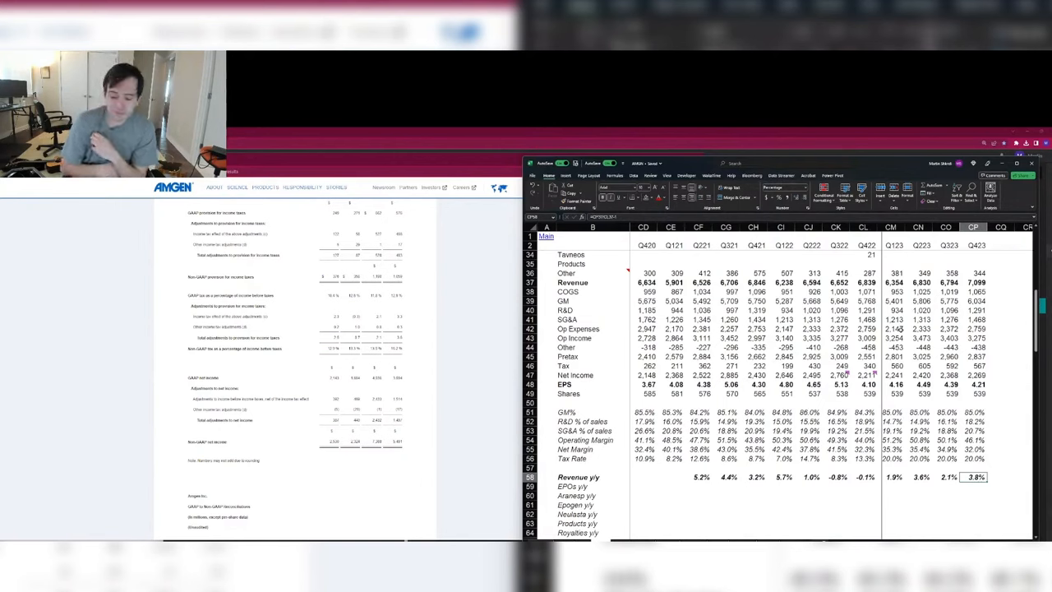
# Step: Recheck the release's non-GAAP net income reconciliation and review the model's Q322 and Q422 product sales rows
pyautogui.hotkey('alt', 'Tab')
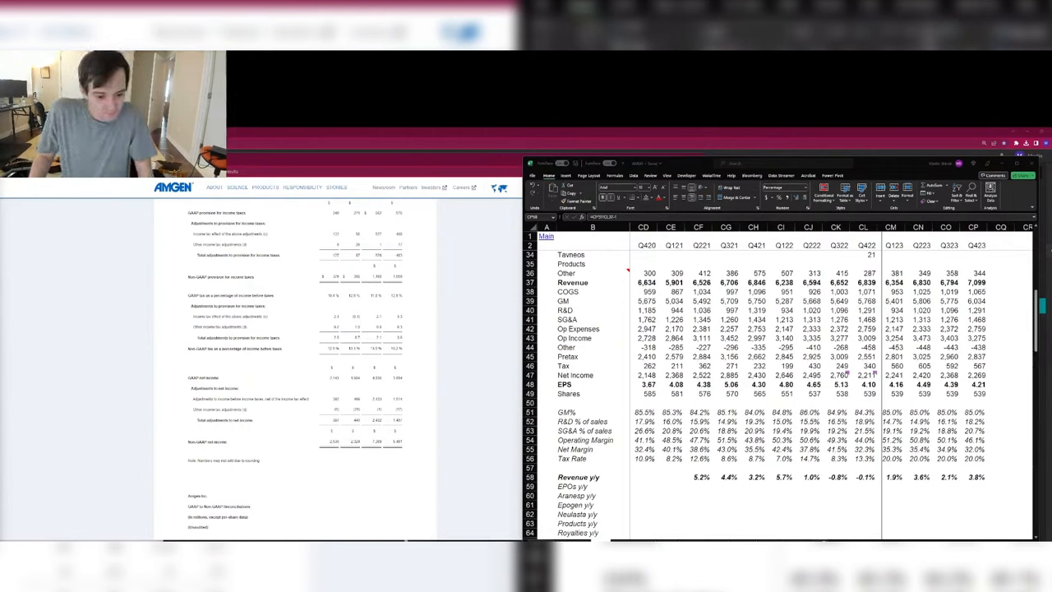
pyautogui.moveTo(521, 480); pyautogui.dragTo(701, 480)
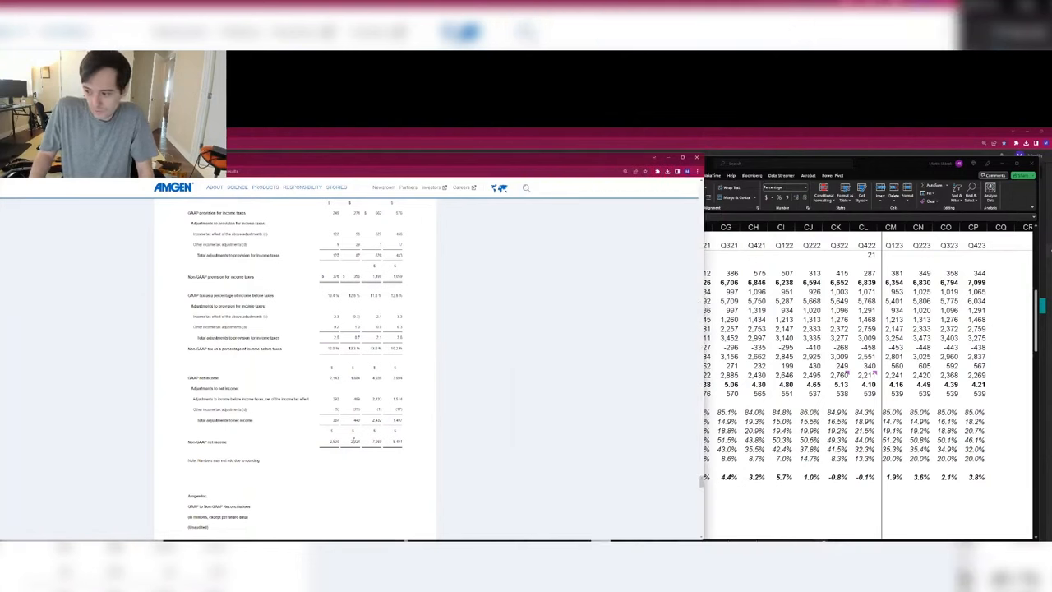
pyautogui.click(719, 408)
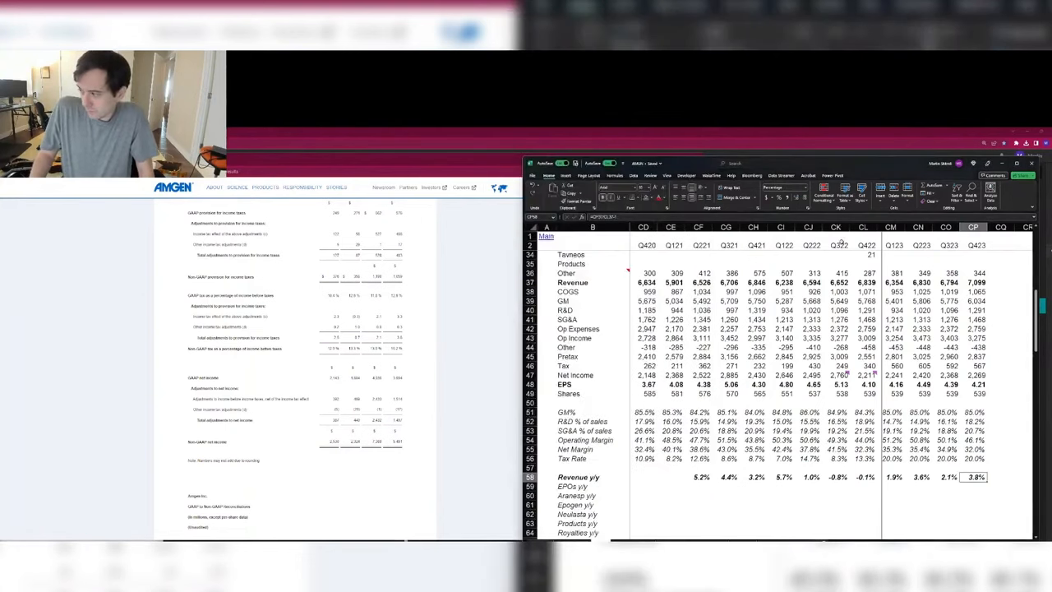
pyautogui.click(838, 272)
pyautogui.scroll(10, 780, 395)
pyautogui.scroll(-4, 780, 394)
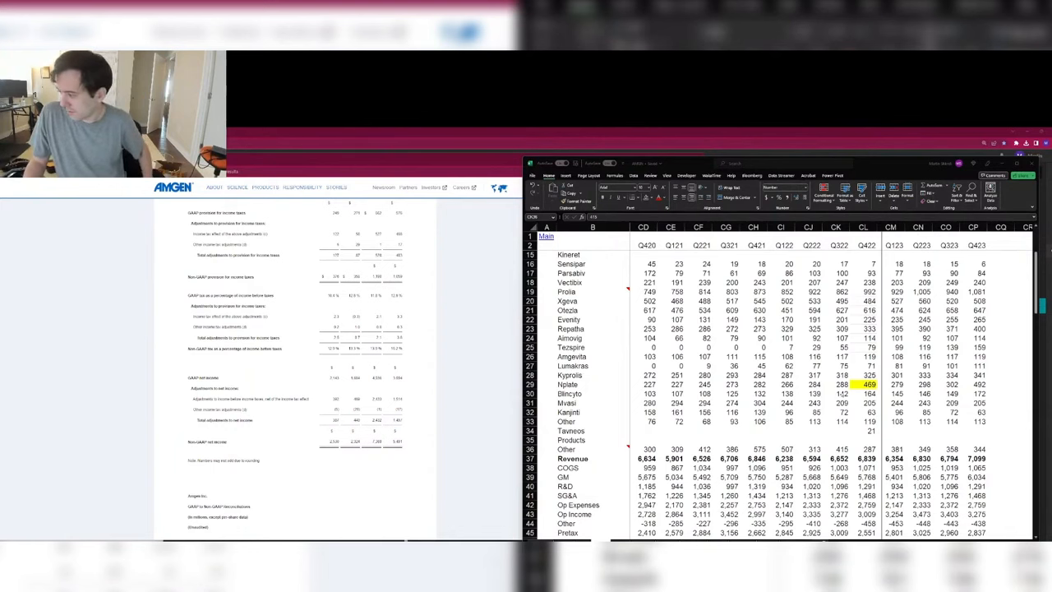
# Step: Look back through the third-quarter release, from the pipeline updates to the Non-GAAP Financial Measures section
pyautogui.moveTo(523, 479); pyautogui.dragTo(700, 479)
pyautogui.scroll(20, 220, 433)
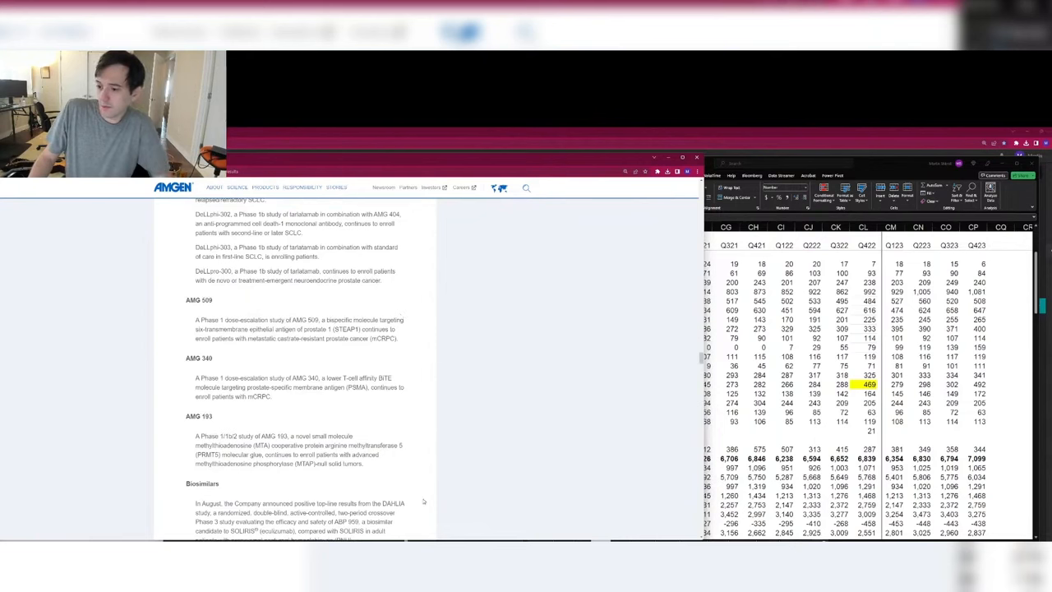
pyautogui.scroll(-6, 402, 320)
pyautogui.scroll(-3, 397, 489)
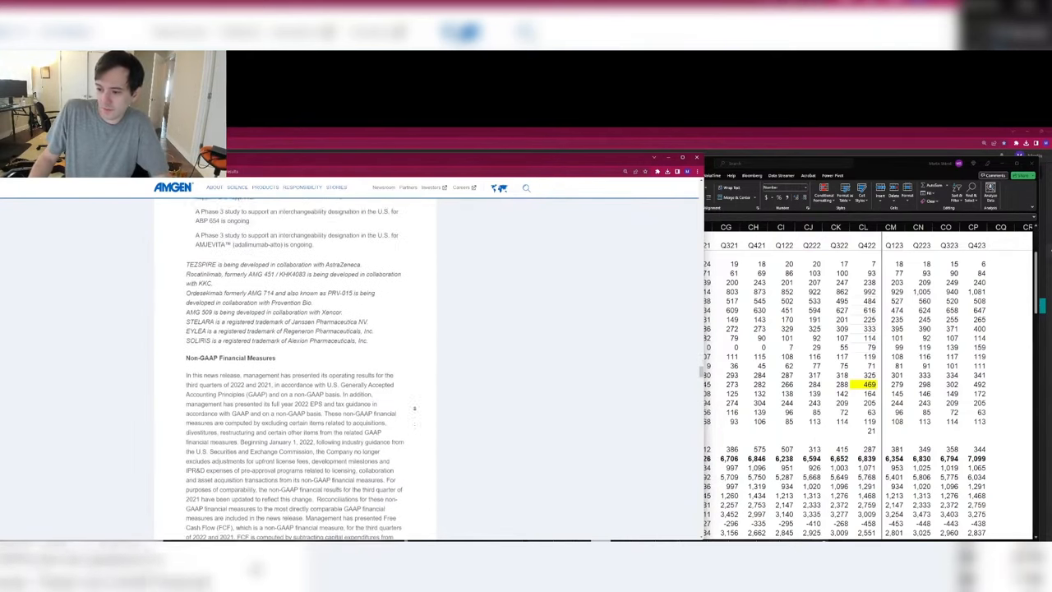
pyautogui.scroll(-2, 398, 488)
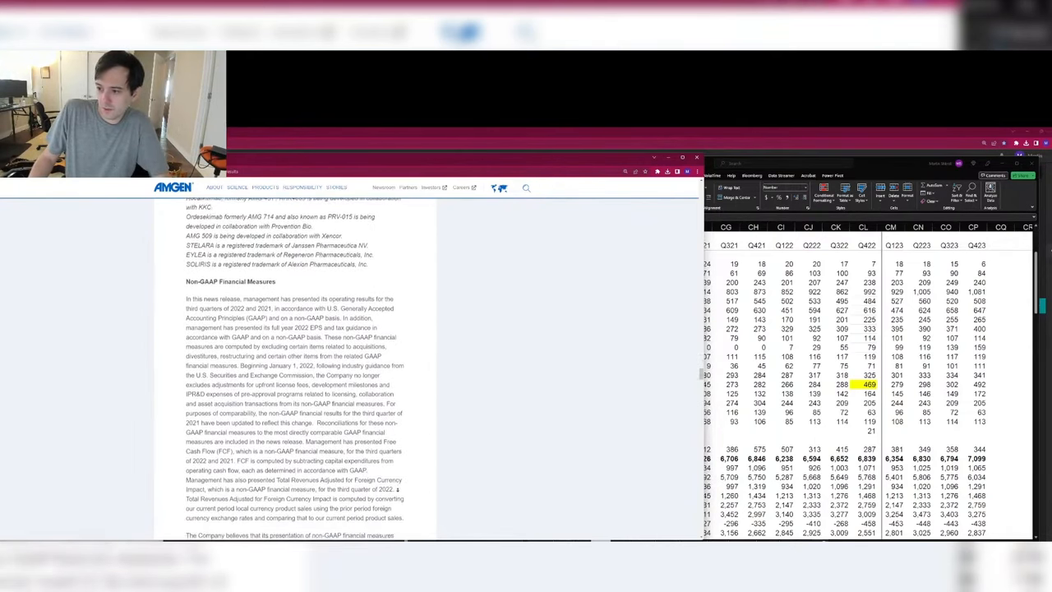
pyautogui.scroll(-9, 187, 522)
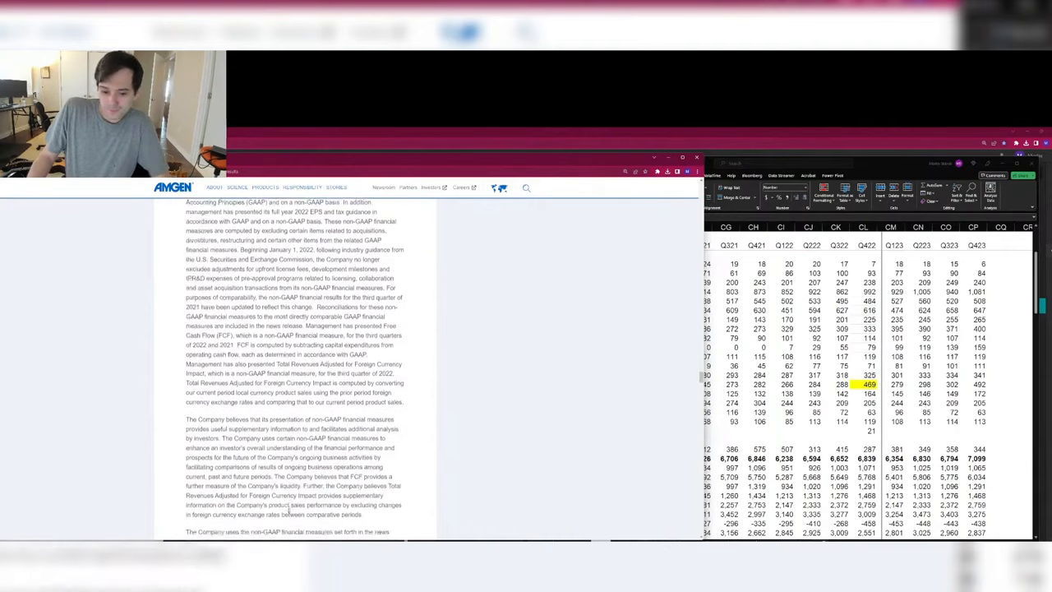
# Step: Switch to the Excel model of Amgen and examine the quarterly product sales and income statement rows
pyautogui.scroll(-15, 214, 243)
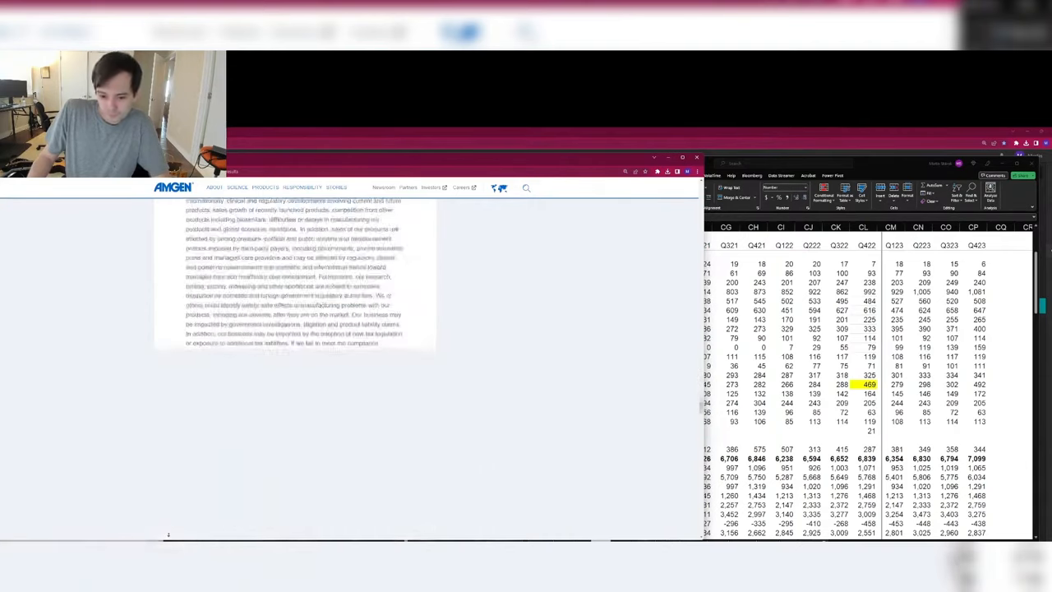
pyautogui.press('Home')
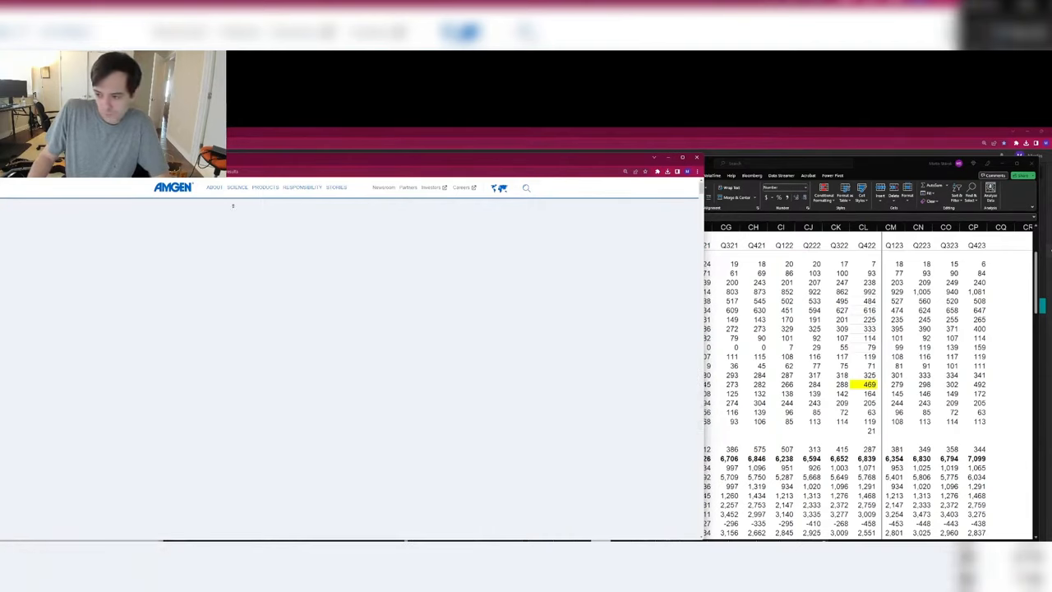
pyautogui.click(836, 448)
pyautogui.scroll(2, 809, 399)
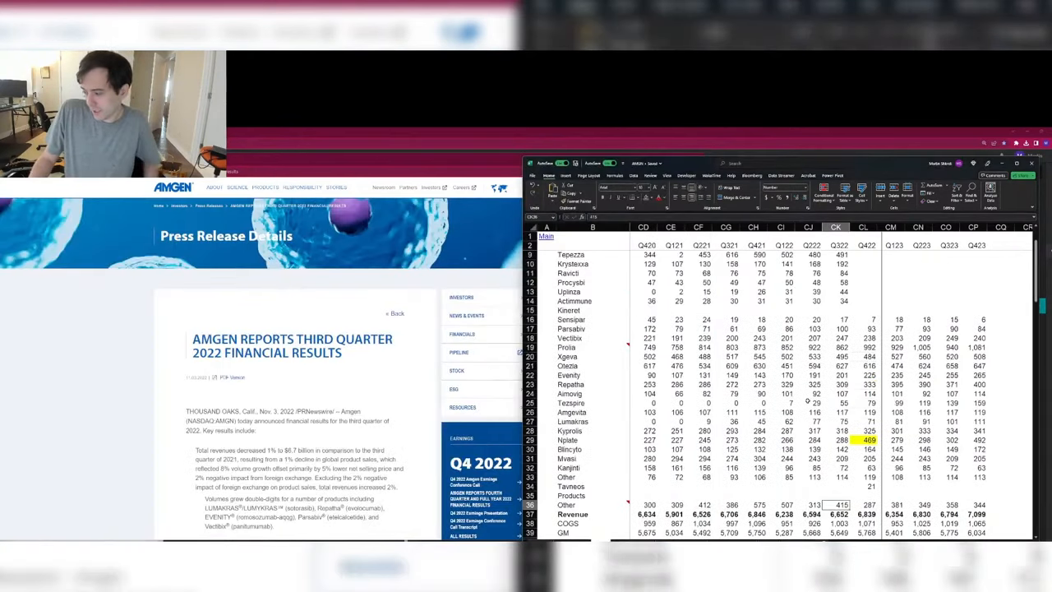
pyautogui.scroll(-3, 796, 380)
pyautogui.scroll(6, 795, 378)
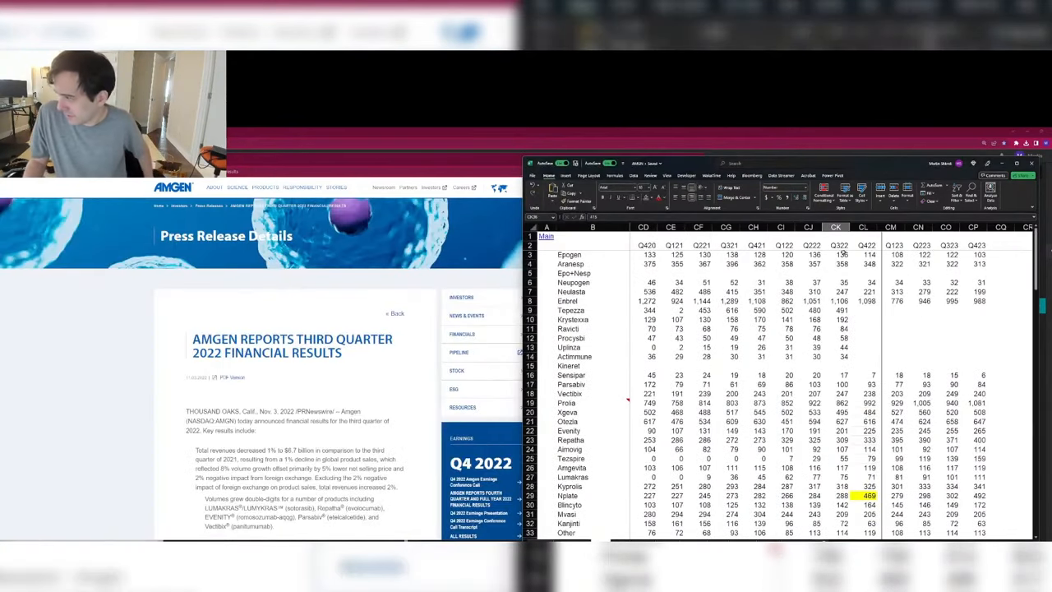
pyautogui.click(830, 237)
pyautogui.click(838, 300)
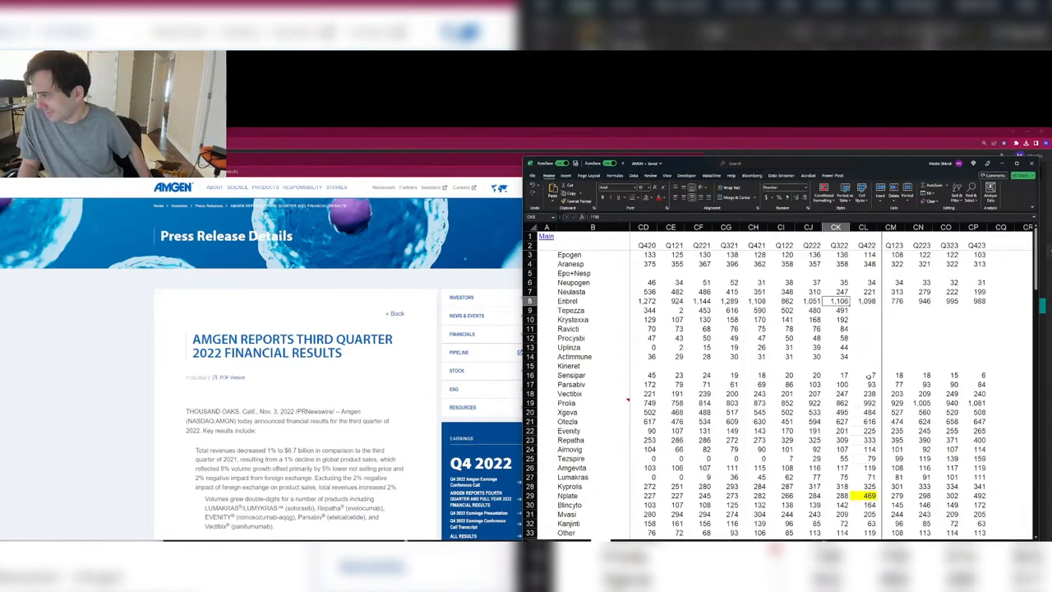
pyautogui.click(726, 430)
pyautogui.scroll(-9, 732, 425)
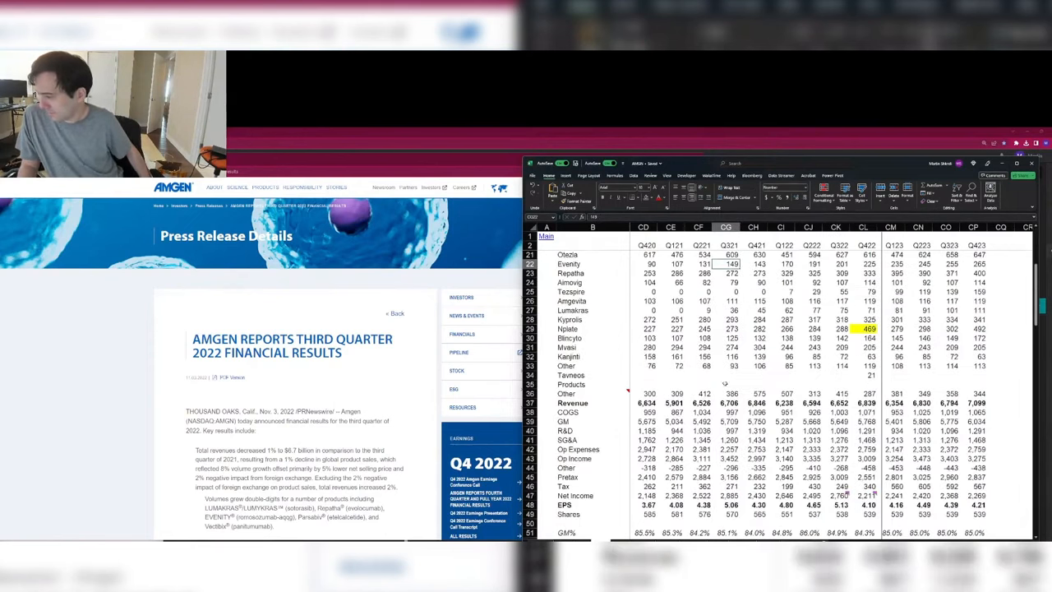
# Step: Find the earliest quarters in the model and select the Aranesp cell in the empty Q120 column
pyautogui.moveTo(803, 421); pyautogui.dragTo(678, 355)
pyautogui.click(653, 257)
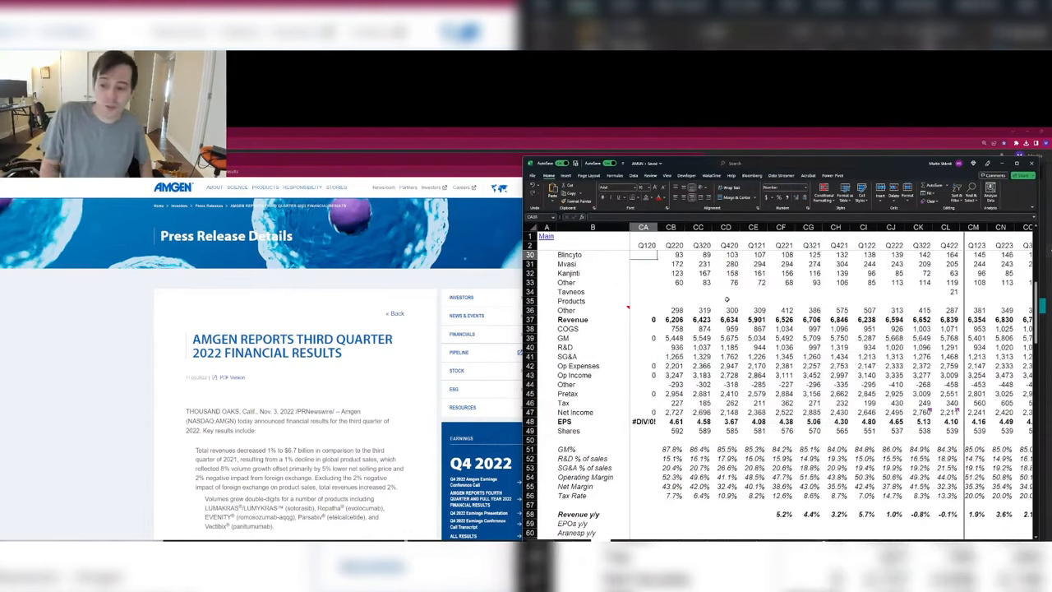
pyautogui.press('Up')
pyautogui.press('Up')
pyautogui.press('Up')
pyautogui.press('Down')
pyautogui.press('Left')
pyautogui.press('pageup')
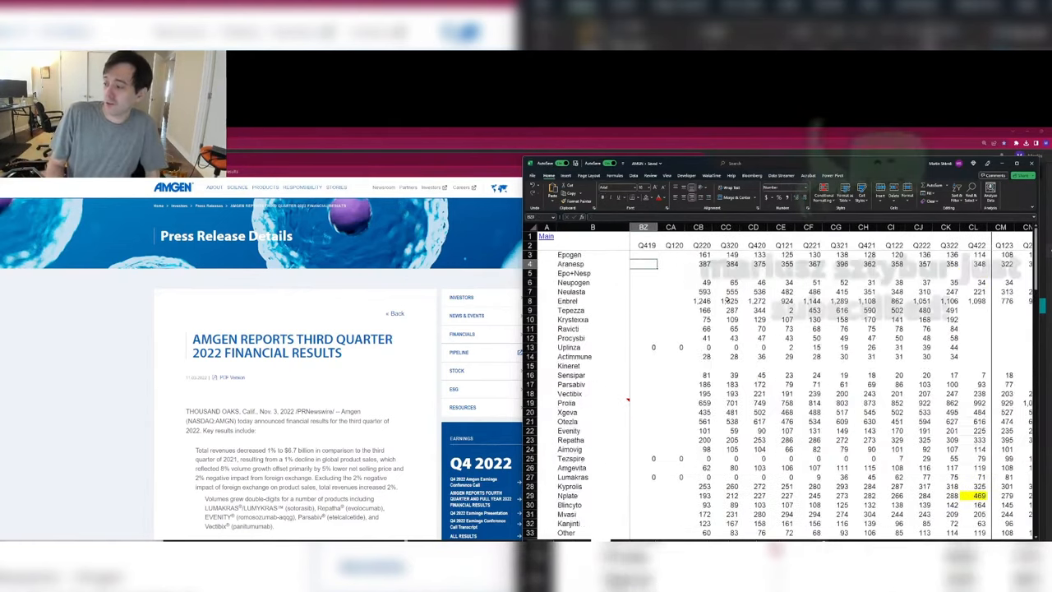
pyautogui.press('Right')
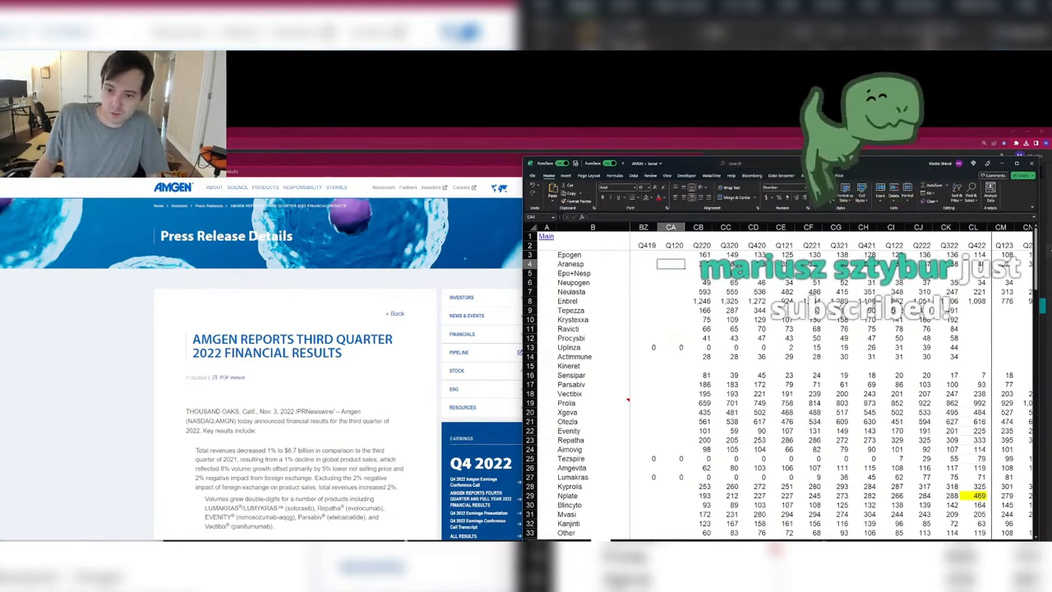
# Step: Switch to the browser, return to Amgen's 2022 press release list, and narrow the window so more of the spreadsheet shows
pyautogui.hotkey('alt', 'Tab')
pyautogui.hotkey('alt', 'Left')
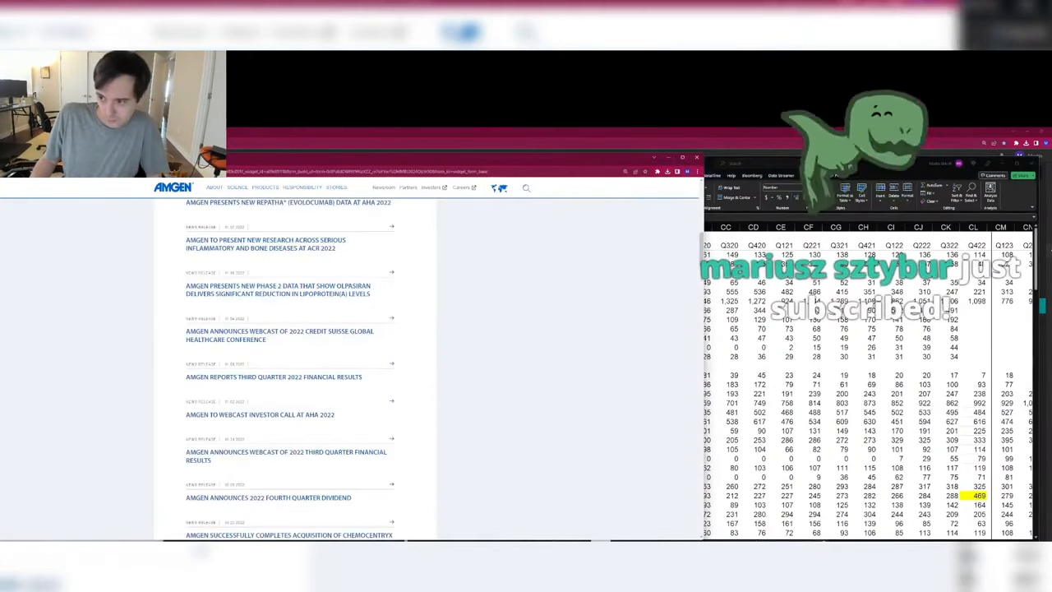
pyautogui.scroll(-3, 361, 393)
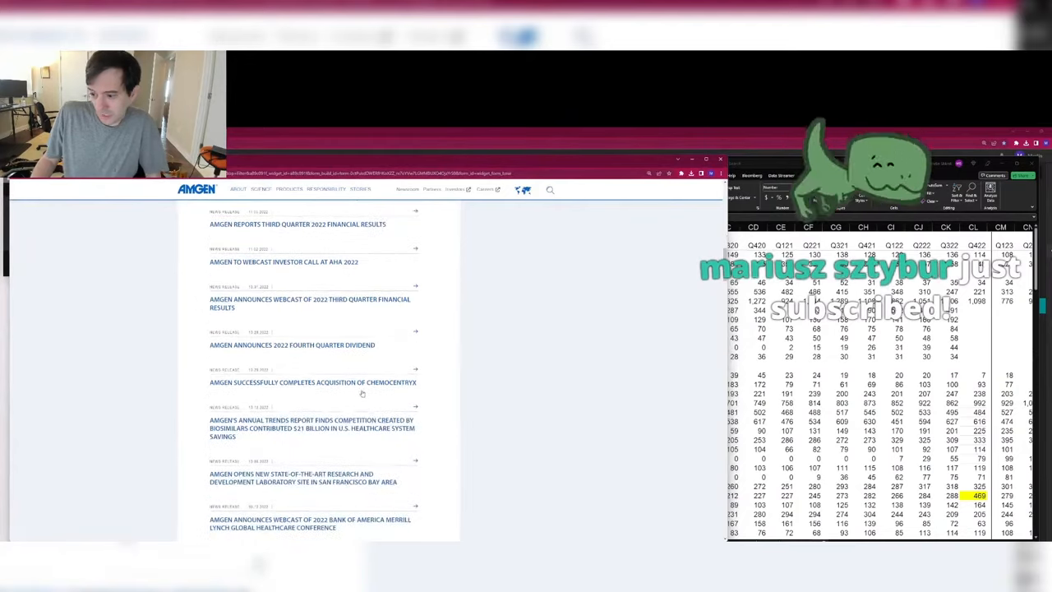
pyautogui.scroll(-3, 362, 393)
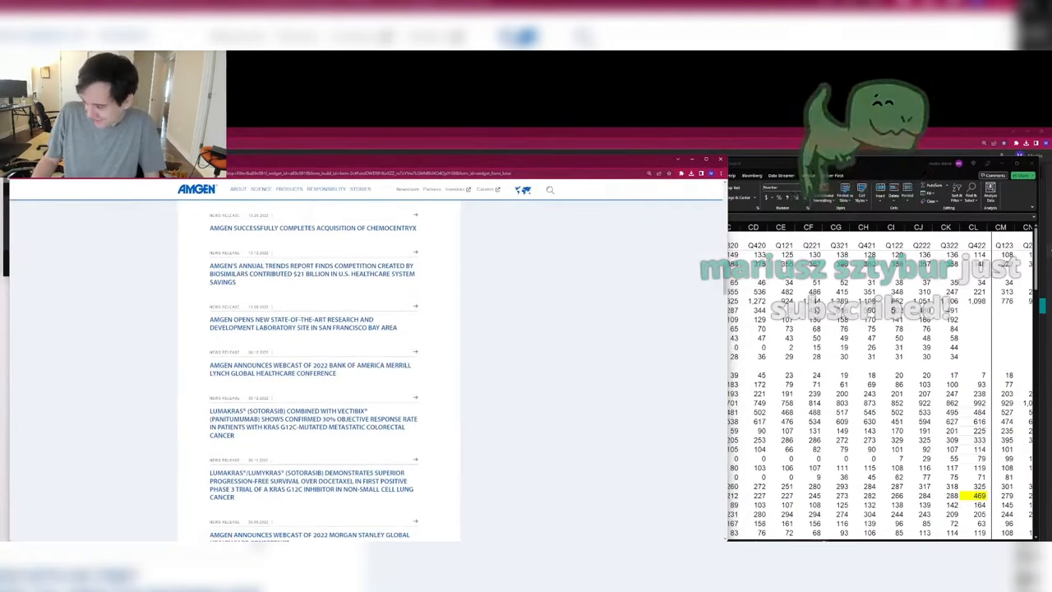
pyautogui.moveTo(727, 345); pyautogui.dragTo(627, 345)
pyautogui.scroll(-3, 356, 413)
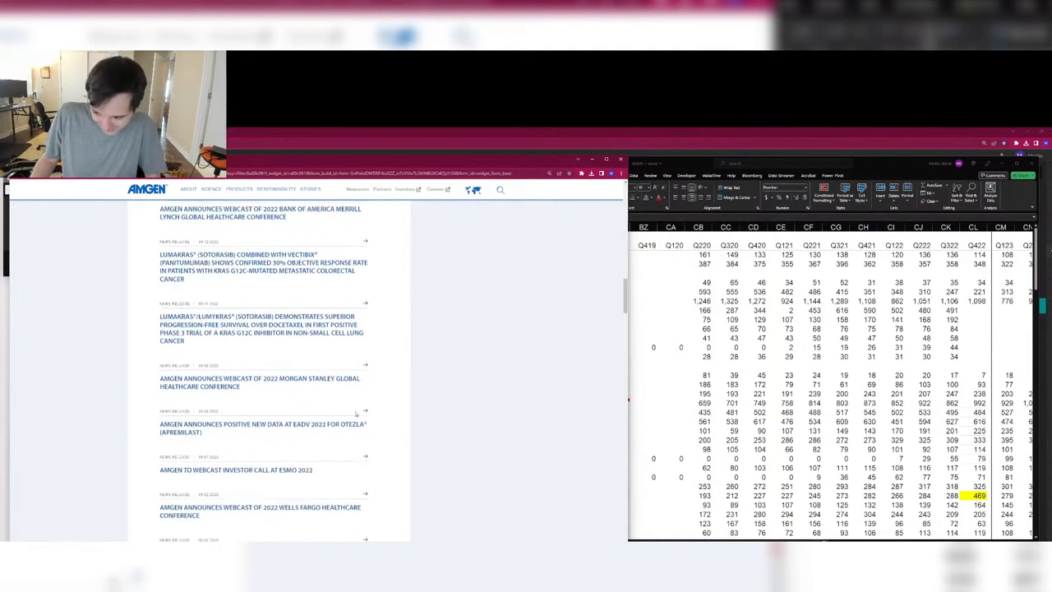
pyautogui.scroll(15, 356, 413)
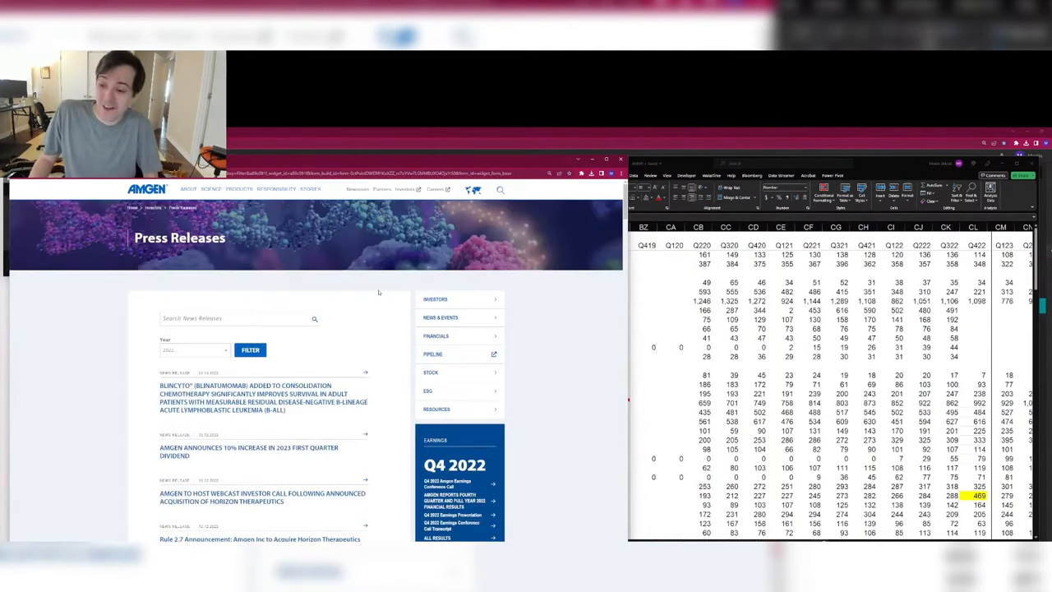
# Step: Filter the Amgen press releases by the year 2020
pyautogui.click(176, 351)
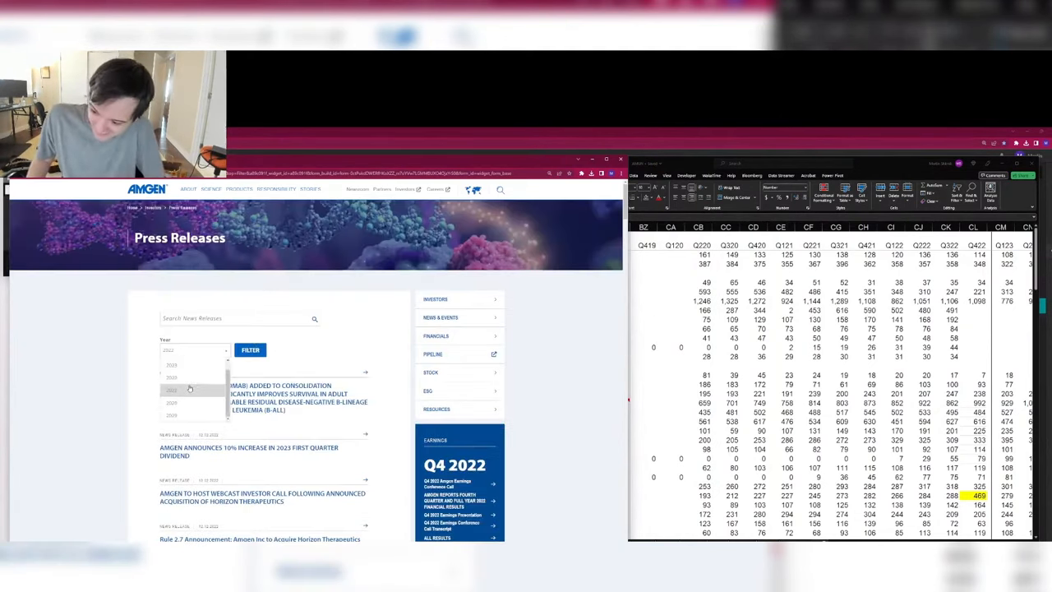
pyautogui.scroll(1, 184, 370)
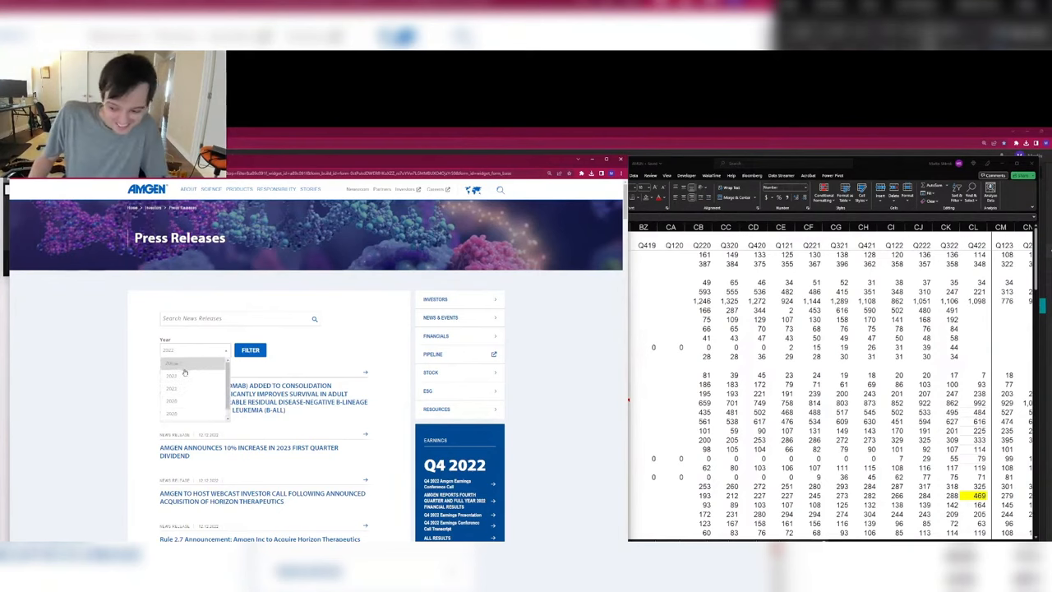
pyautogui.click(183, 415)
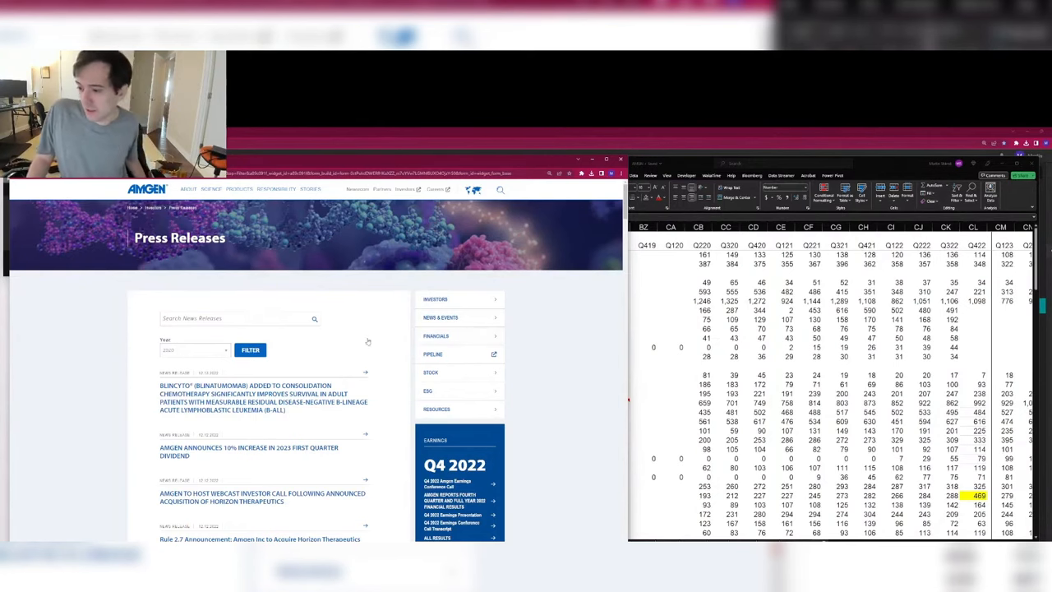
pyautogui.click(246, 353)
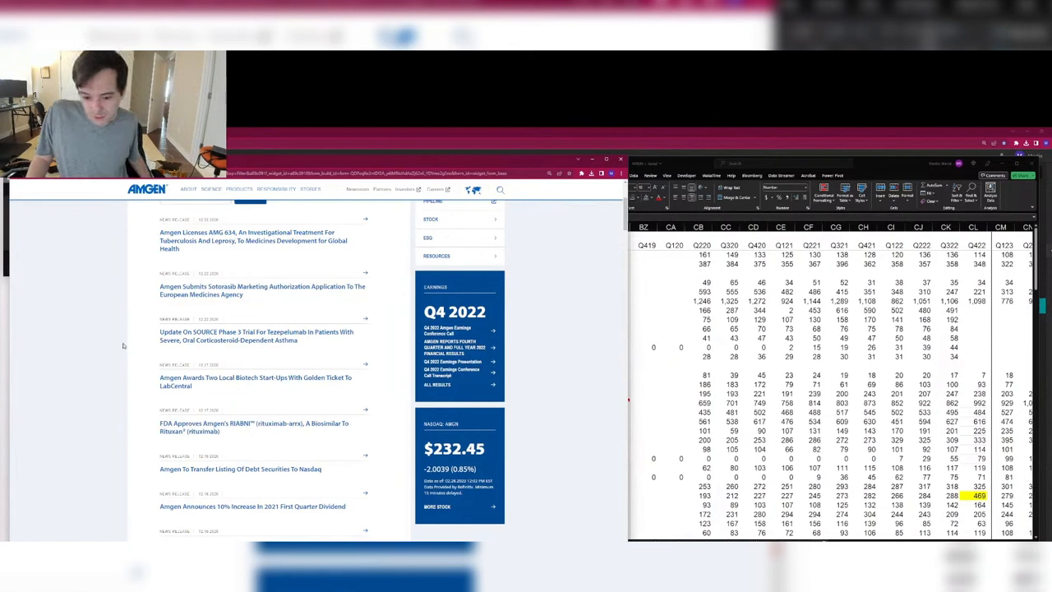
# Step: Look through the 2020 press releases for the first-quarter financial results announcement
pyautogui.scroll(-2, 123, 345)
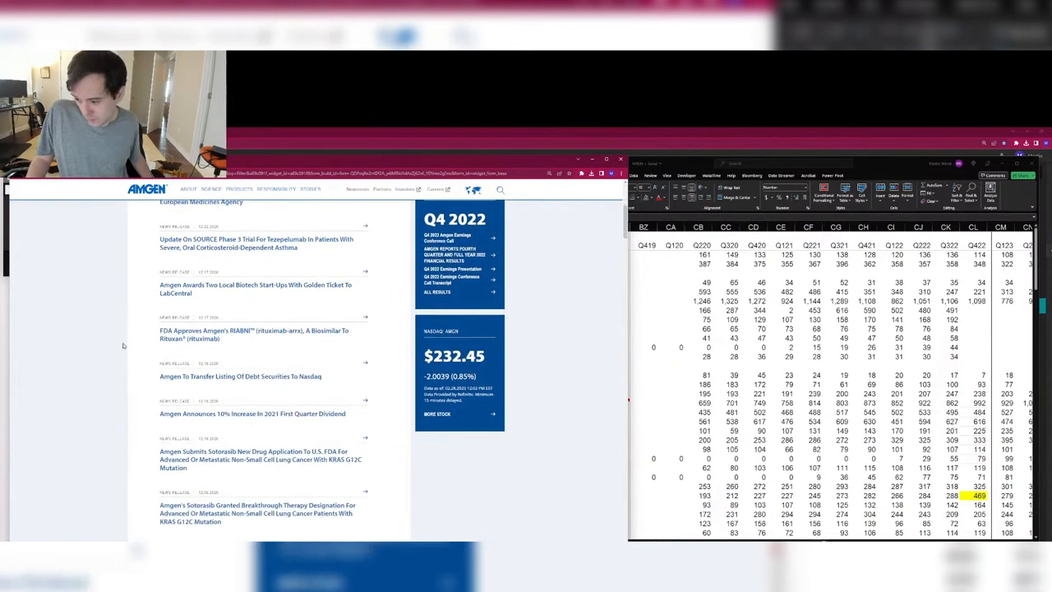
pyautogui.scroll(-6, 123, 345)
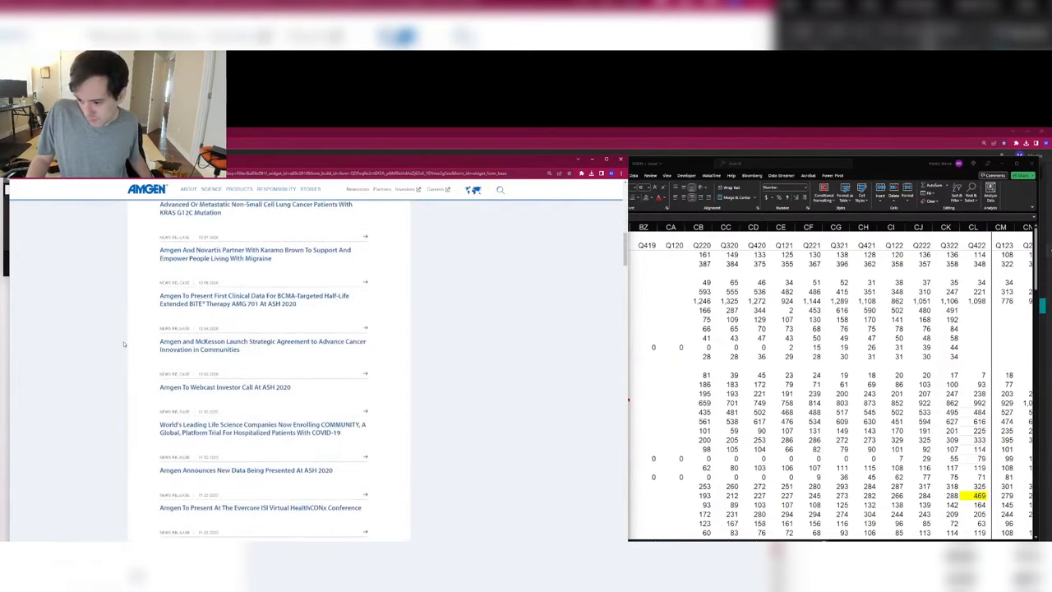
pyautogui.scroll(-3, 124, 345)
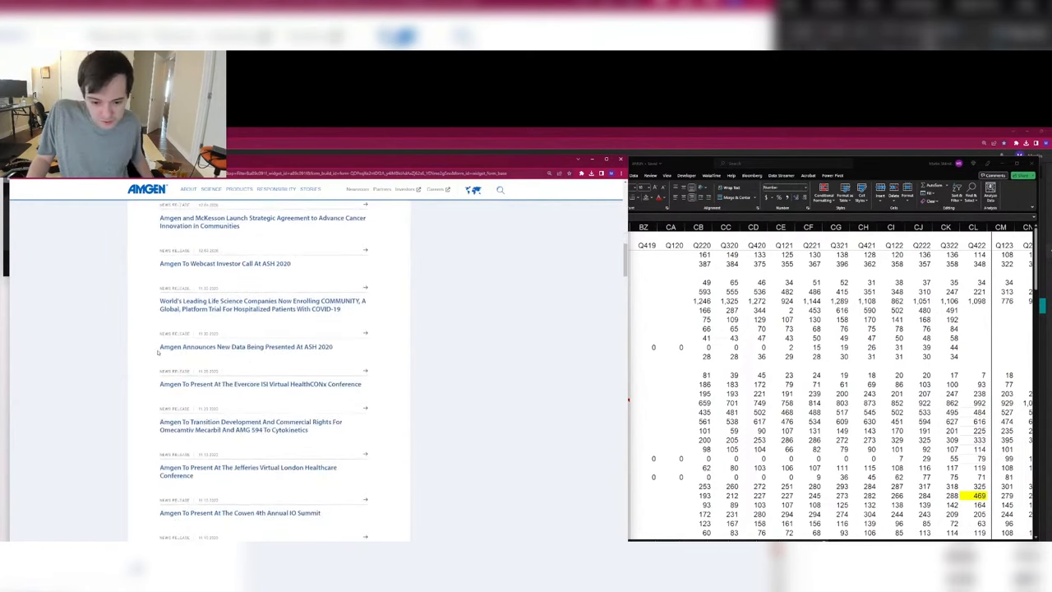
pyautogui.scroll(-3, 158, 352)
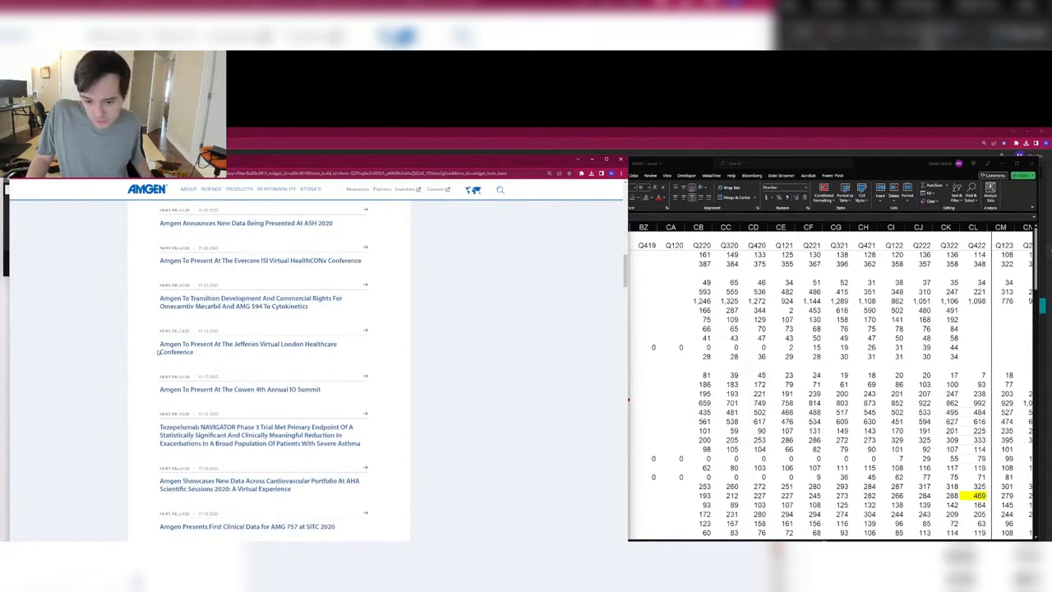
pyautogui.scroll(-2, 157, 352)
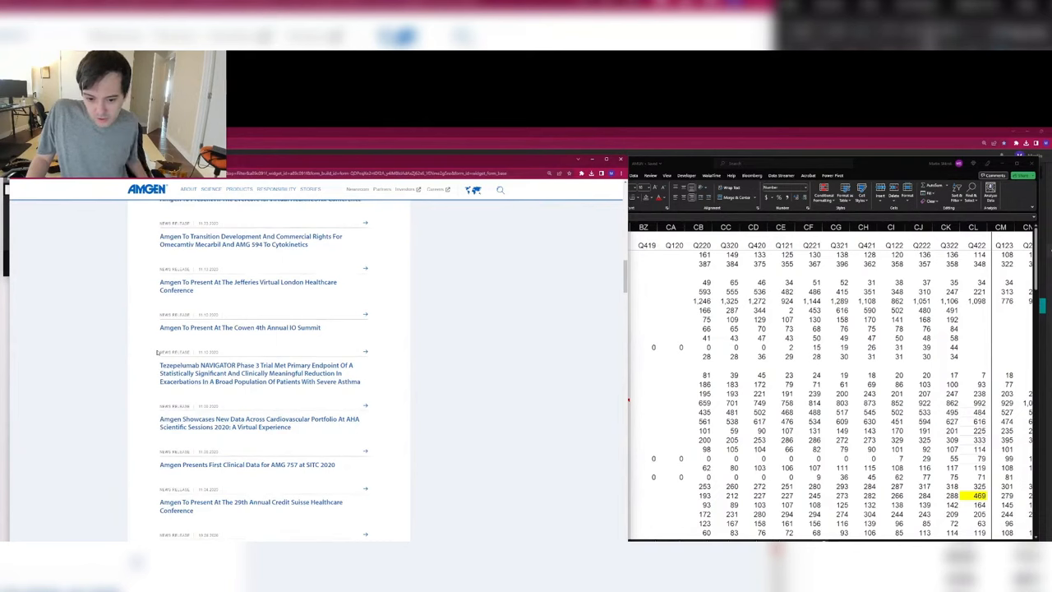
pyautogui.scroll(-2, 158, 351)
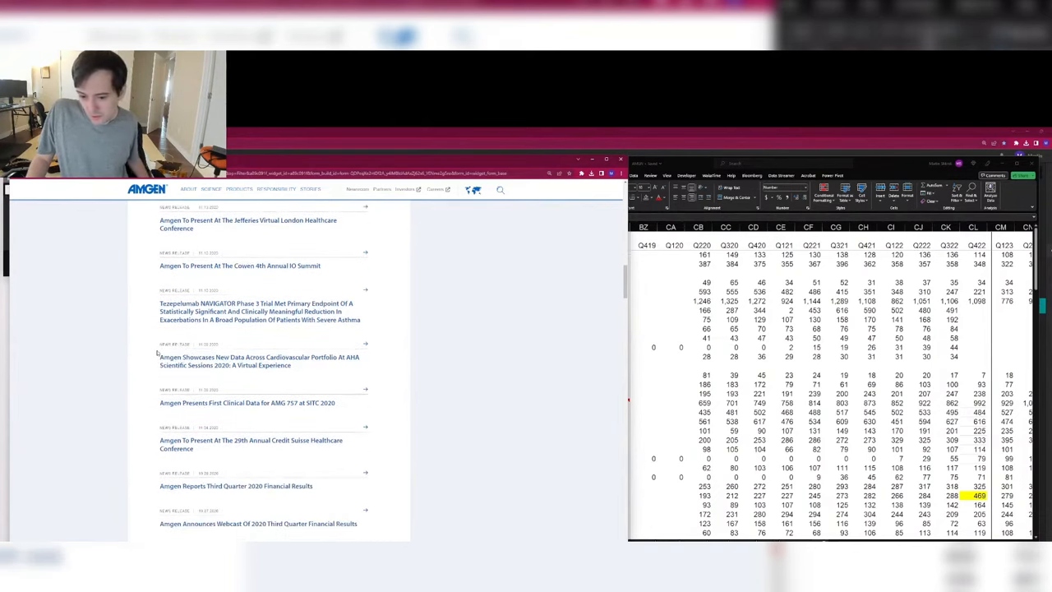
pyautogui.scroll(-3, 165, 353)
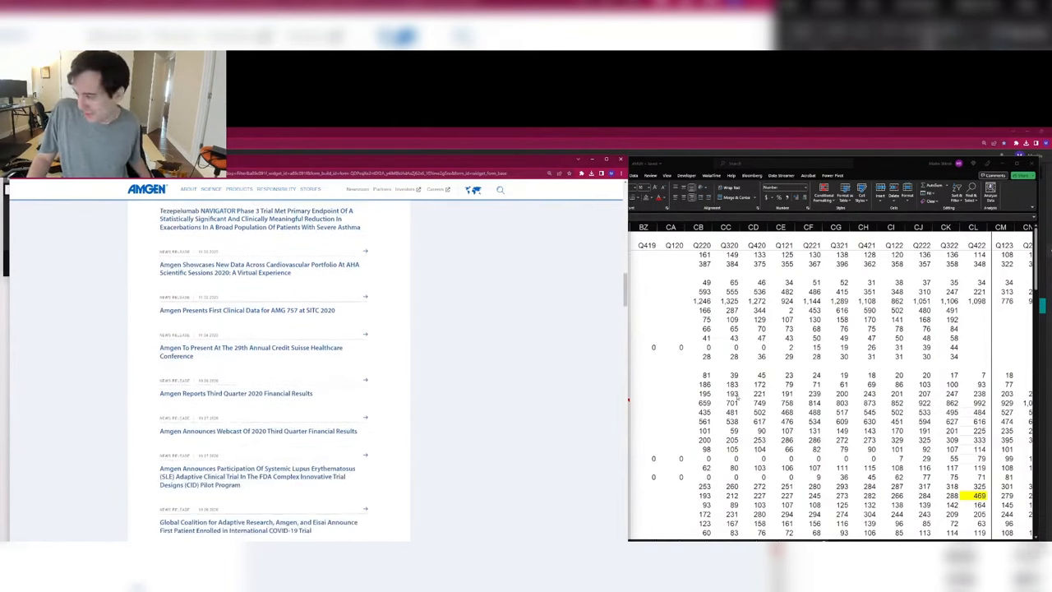
pyautogui.scroll(-7, 207, 394)
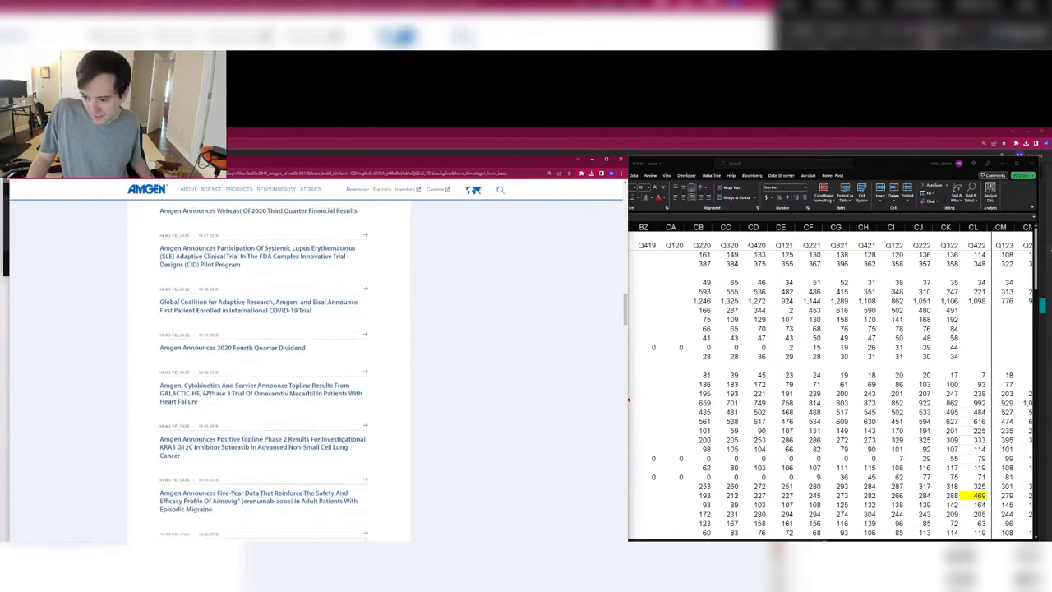
pyautogui.scroll(-15, 207, 394)
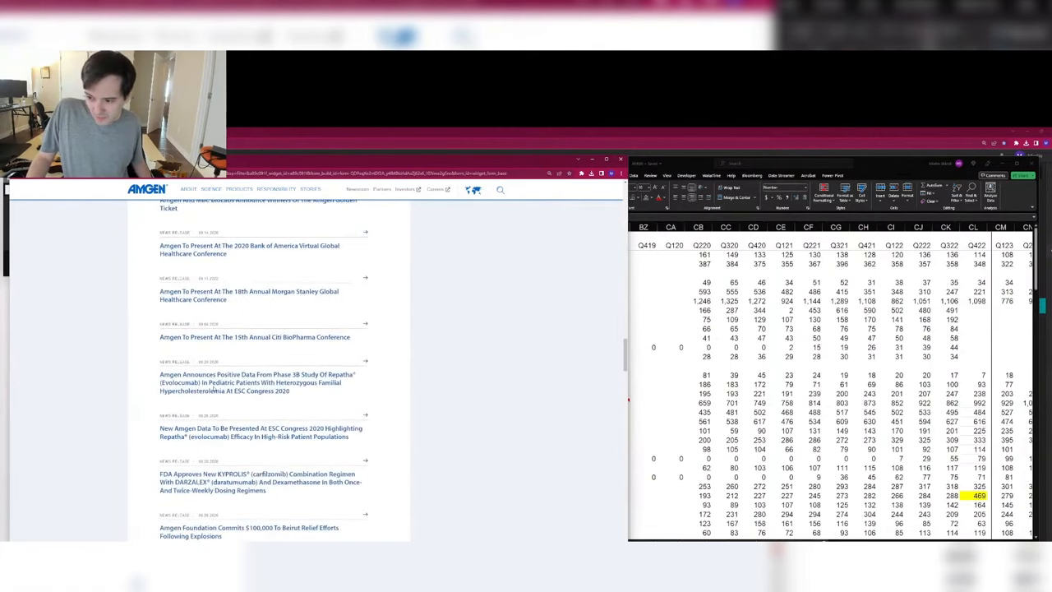
pyautogui.scroll(-10, 214, 388)
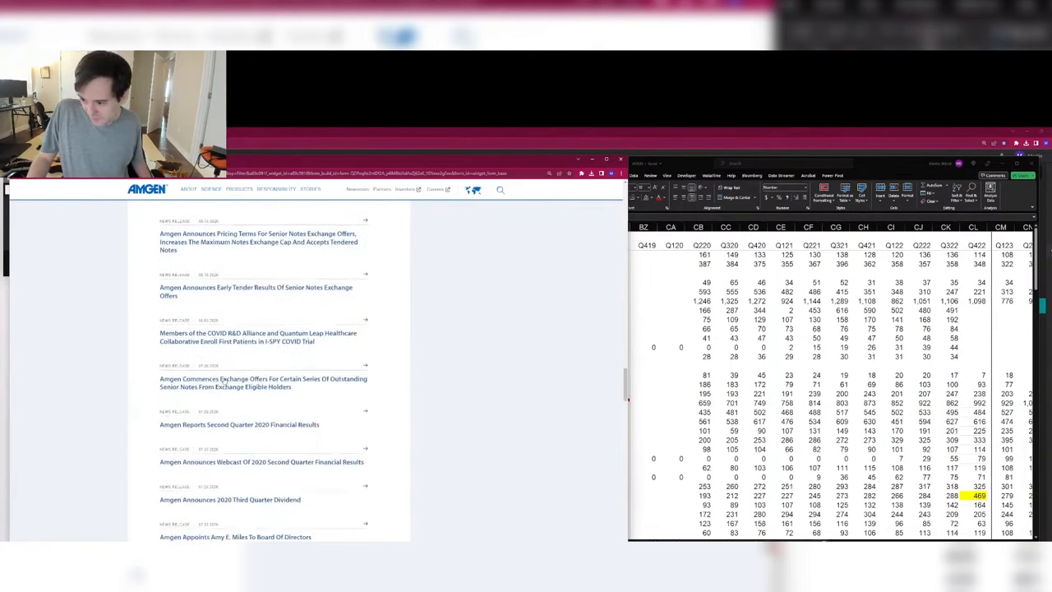
pyautogui.scroll(-12, 223, 381)
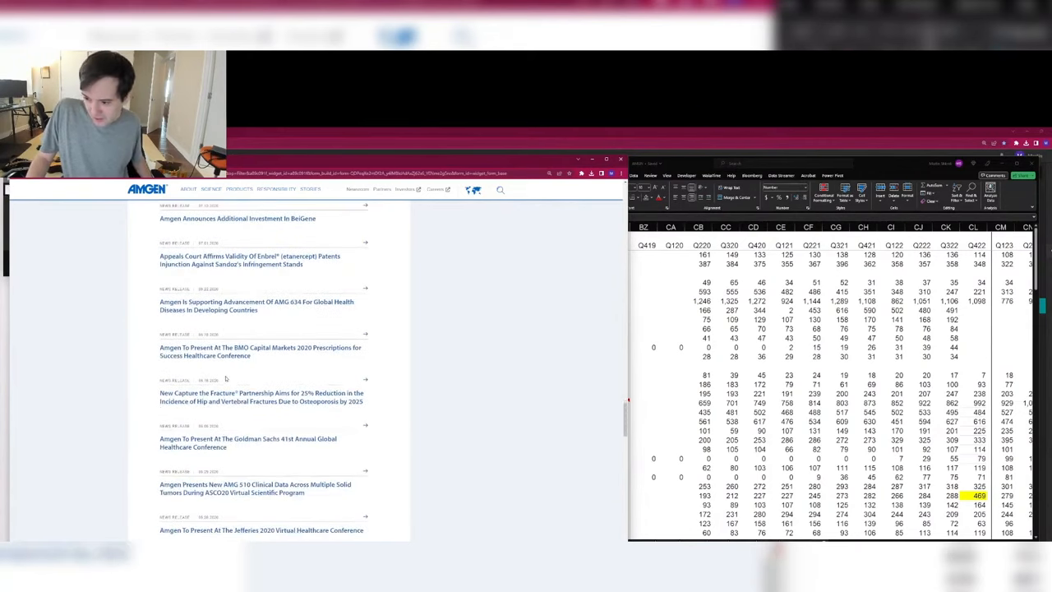
pyautogui.scroll(-10, 226, 378)
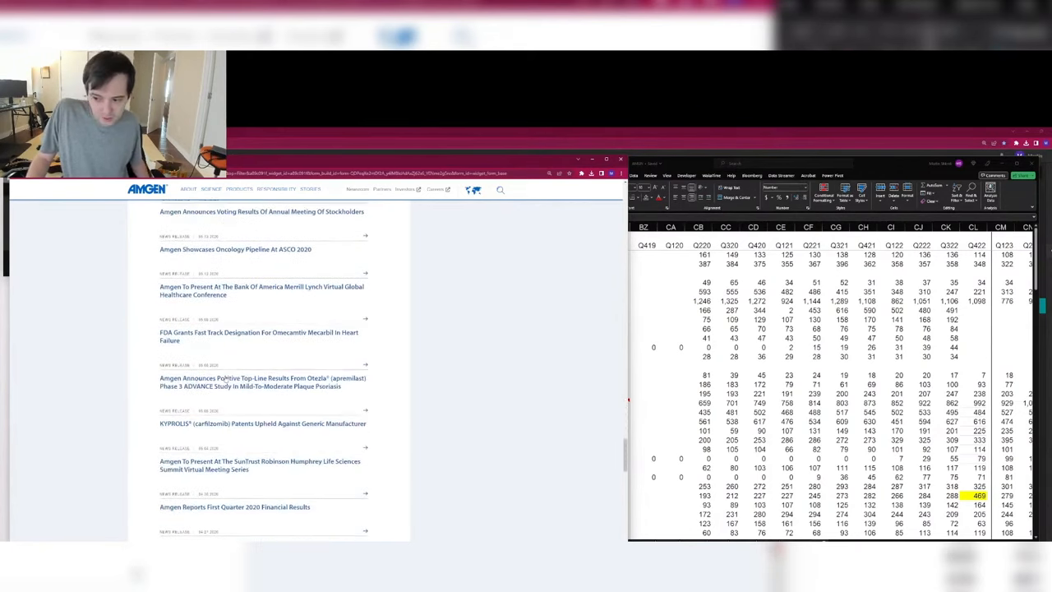
pyautogui.scroll(-4, 225, 380)
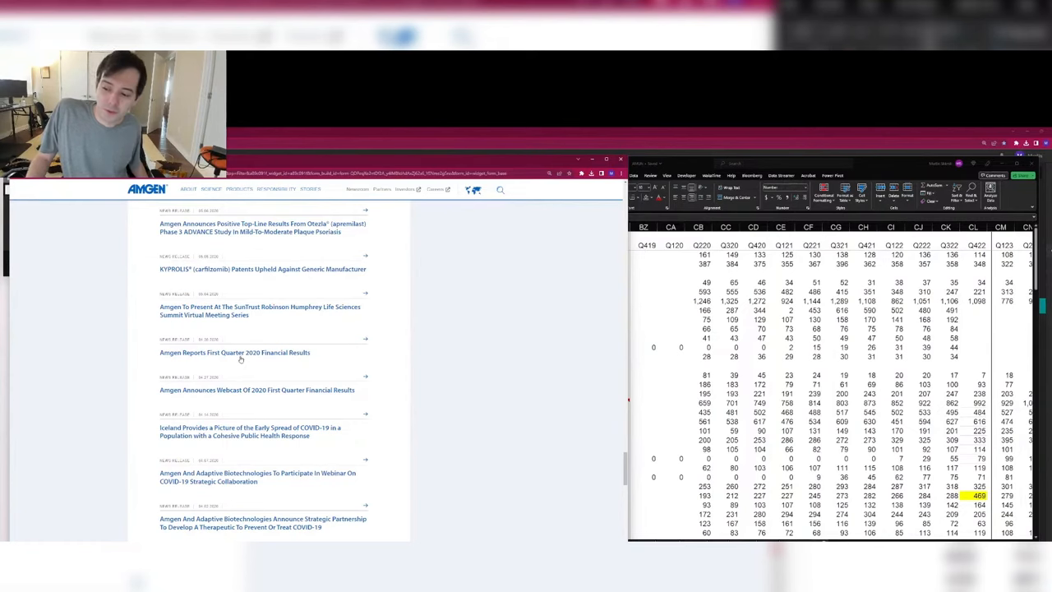
# Step: Open the Amgen Reports First Quarter 2020 Financial Results release in a separate window and find its product sales table
pyautogui.rightClick(240, 359)
pyautogui.click(280, 377)
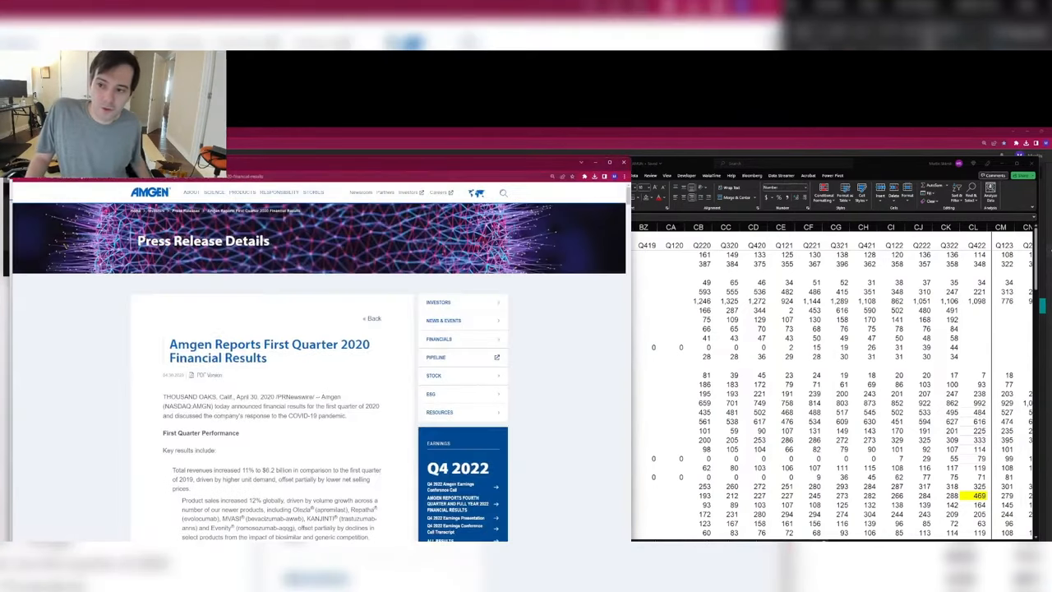
pyautogui.moveTo(206, 162); pyautogui.dragTo(209, 144)
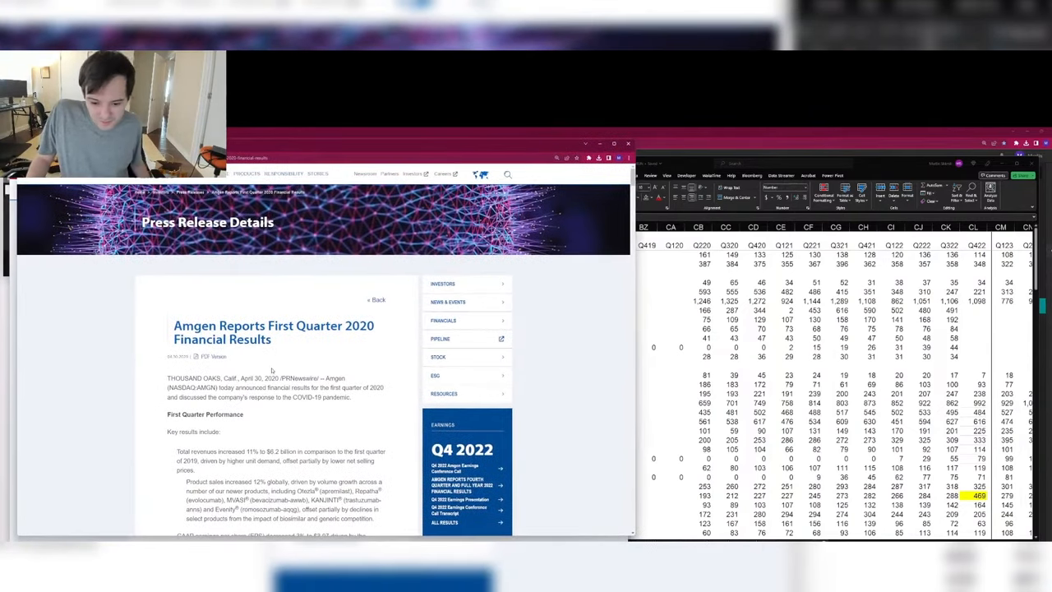
pyautogui.scroll(-3, 271, 370)
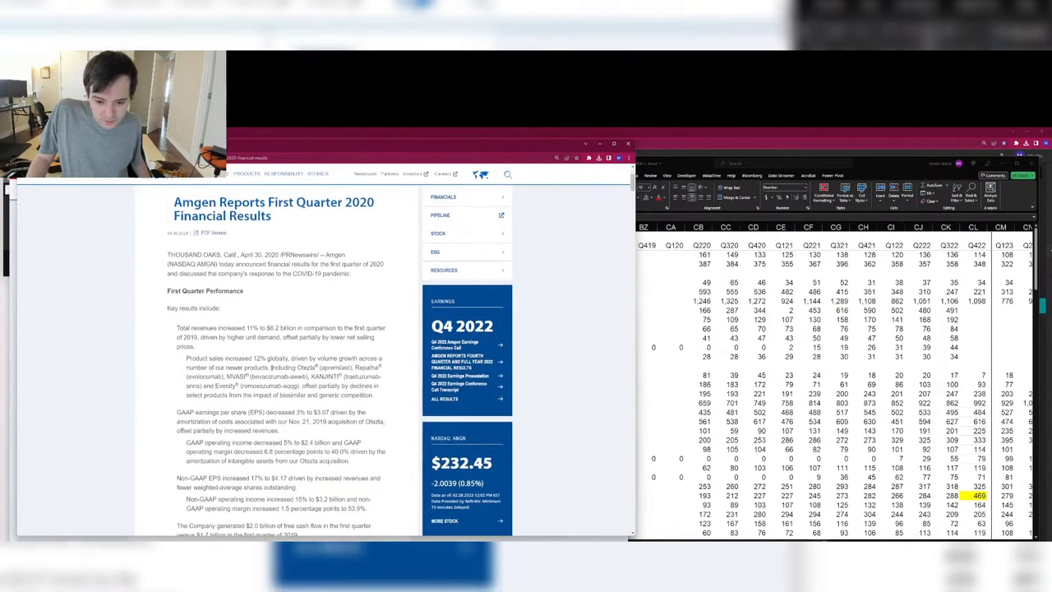
pyautogui.scroll(-2, 271, 367)
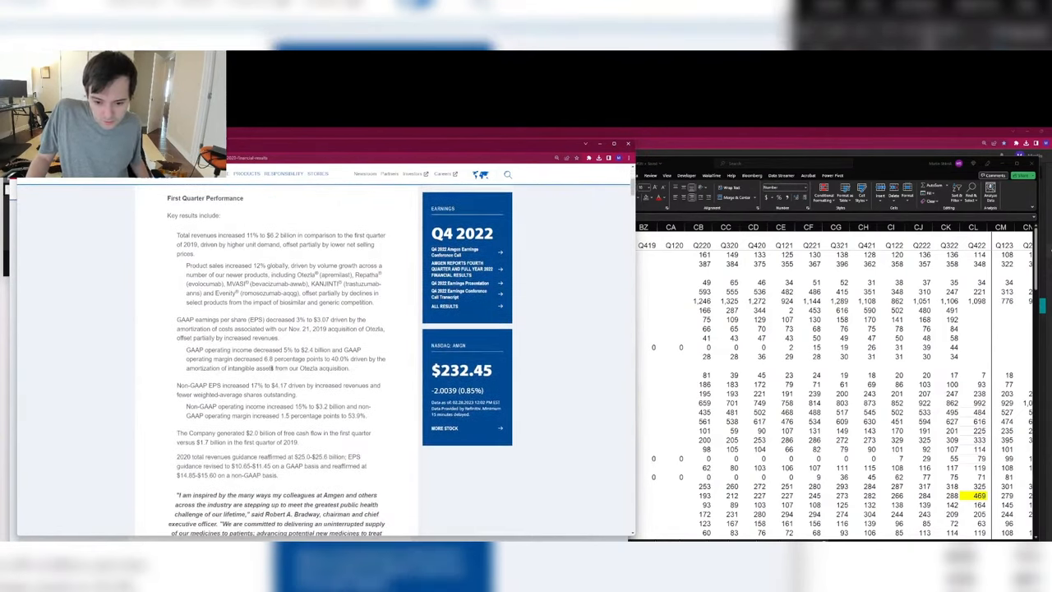
pyautogui.scroll(-15, 271, 367)
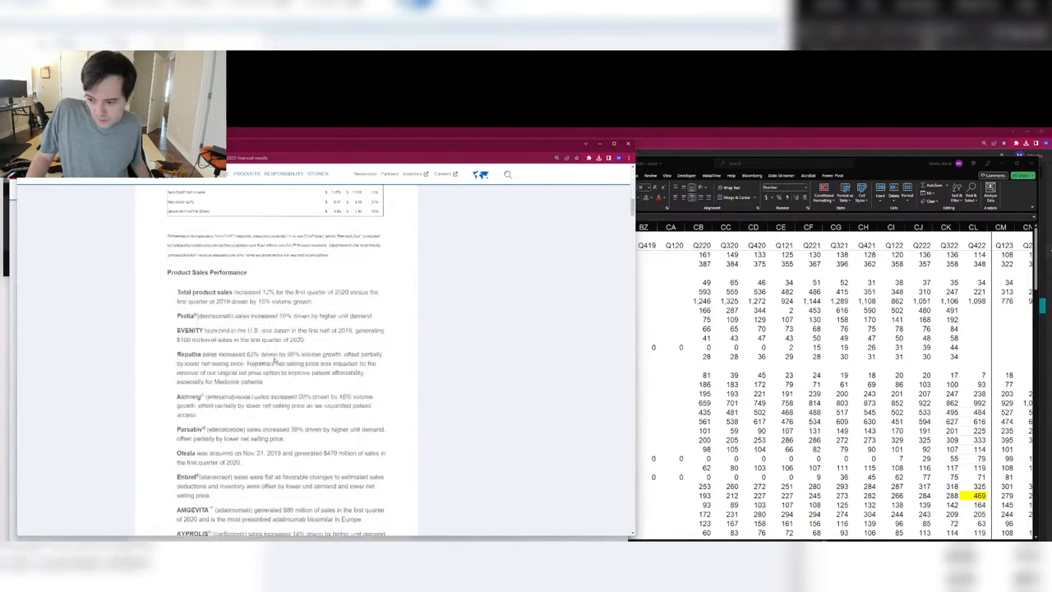
pyautogui.scroll(-5, 275, 360)
pyautogui.scroll(-2, 274, 360)
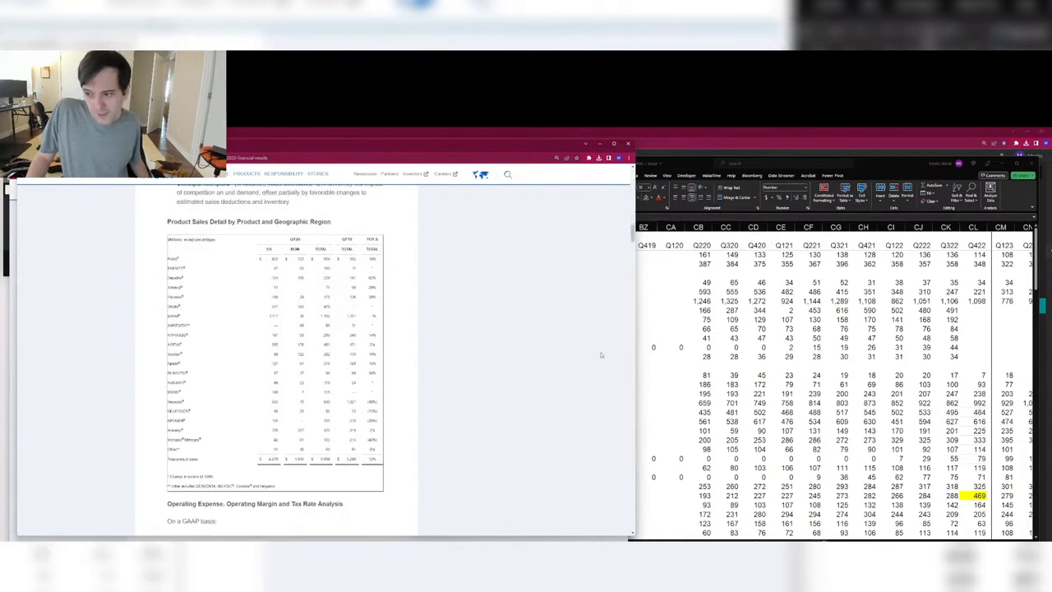
# Step: Switch to the Excel model and enter 1153 as Enbrel's sales in the Q120 column
pyautogui.click(701, 244)
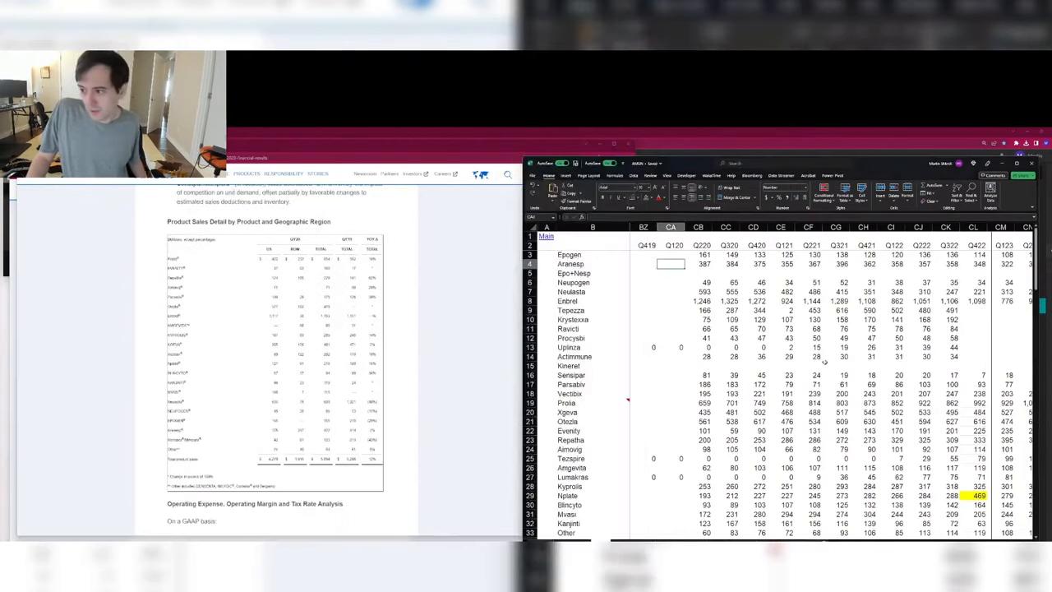
pyautogui.click(676, 247)
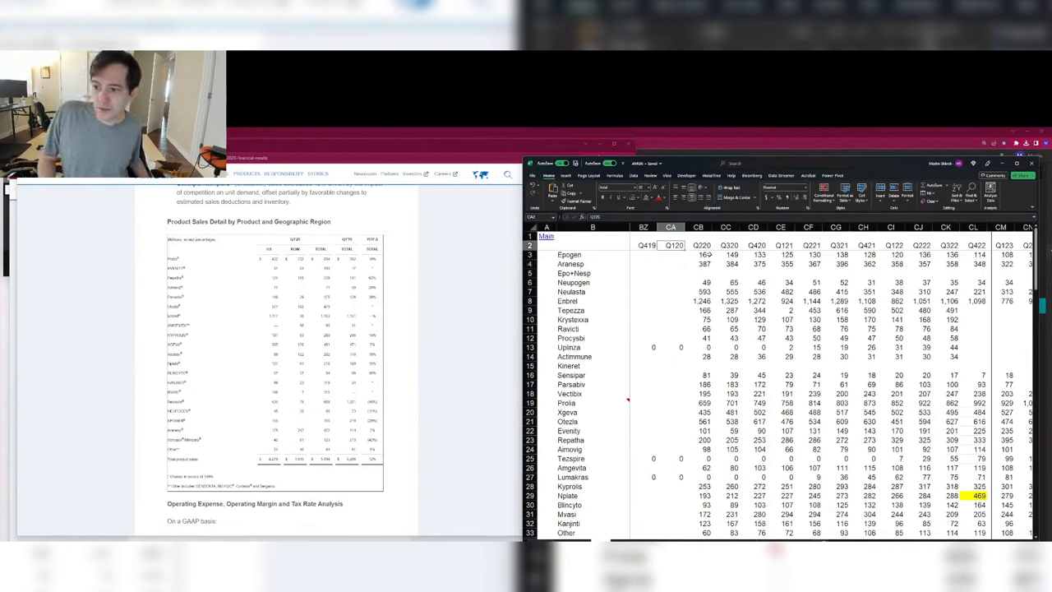
pyautogui.press('Down')
pyautogui.press('Down')
pyautogui.press('Down')
pyautogui.press('Down')
pyautogui.press('Down')
pyautogui.press('Down')
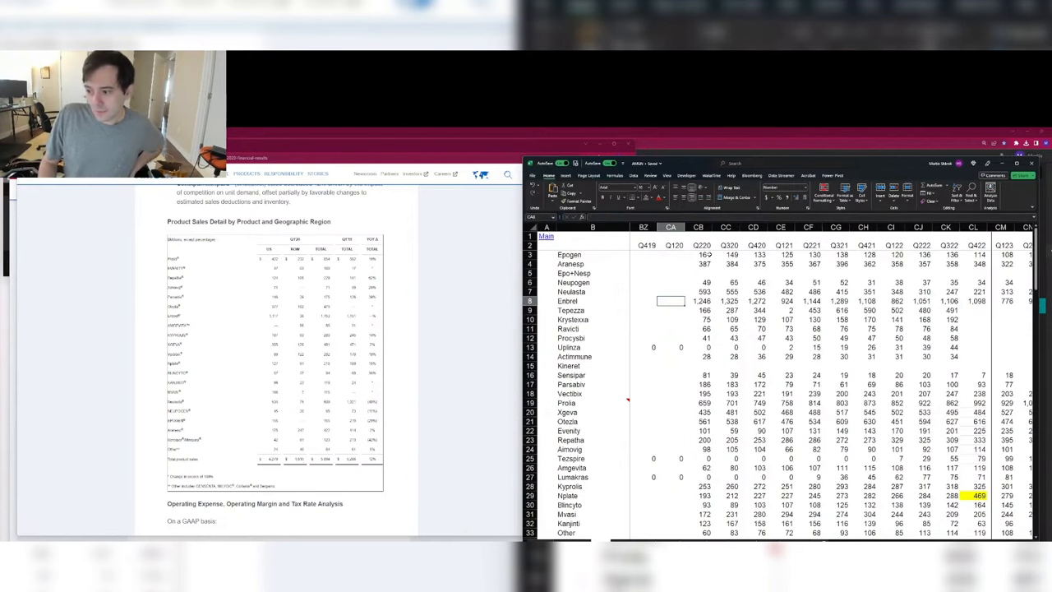
pyautogui.write('1153')
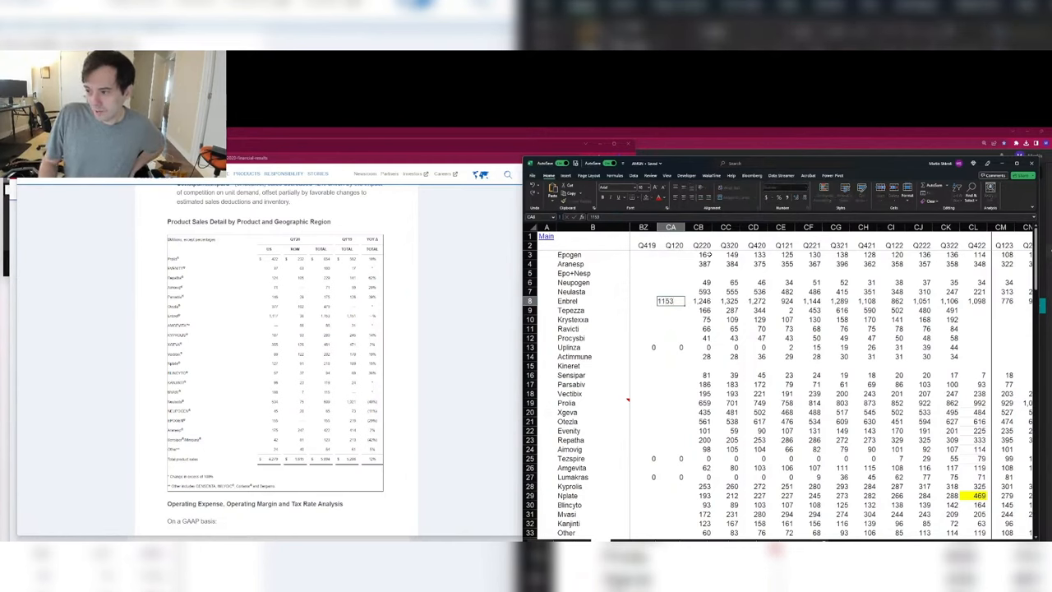
# Step: Enter 1151 as Enbrel's prior-year sales in the Q119 column
pyautogui.press('Left')
pyautogui.press('Left')
pyautogui.press('Left')
pyautogui.press('Left')
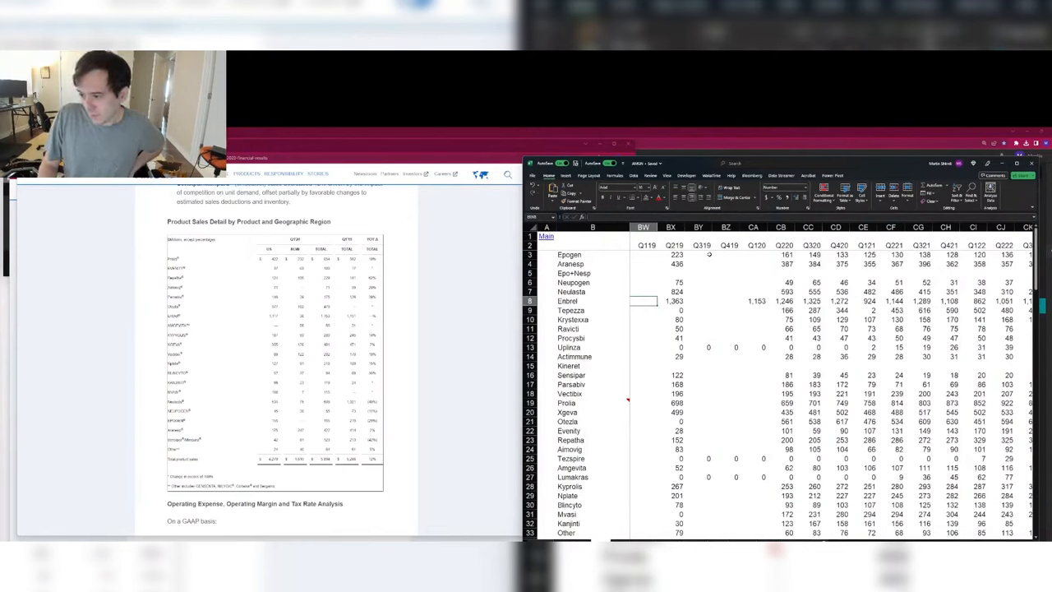
pyautogui.write('1151')
# Step: Enter 155 as Epogen's sales in the Q120 column
pyautogui.press('Right')
pyautogui.press('Right')
pyautogui.press('Right')
pyautogui.press('Right')
pyautogui.press('Up')
pyautogui.press('Up')
pyautogui.press('Up')
pyautogui.press('Up')
pyautogui.press('Up')
pyautogui.press('Up')
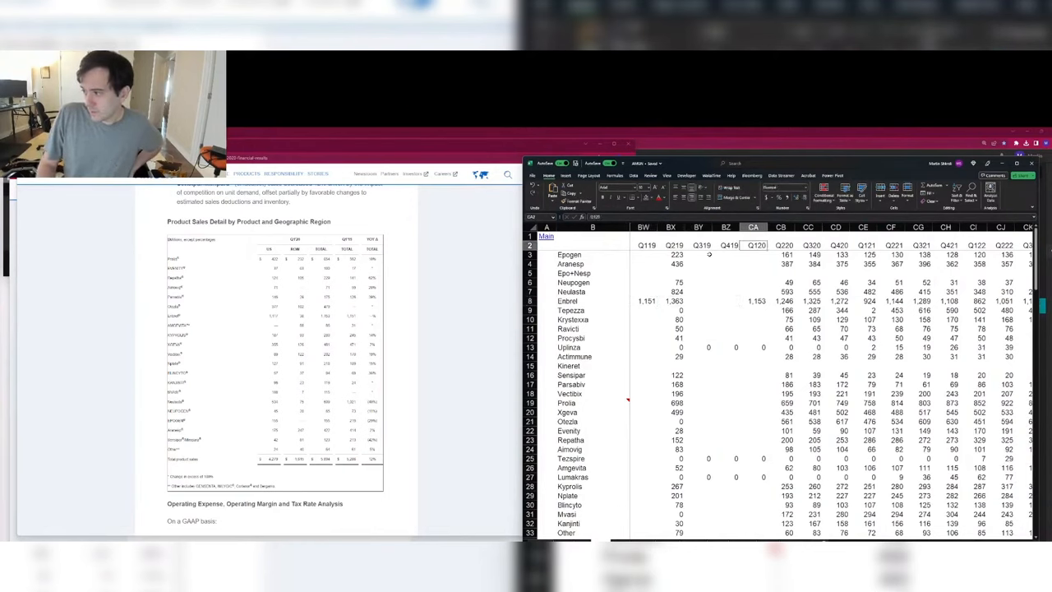
pyautogui.press('Down')
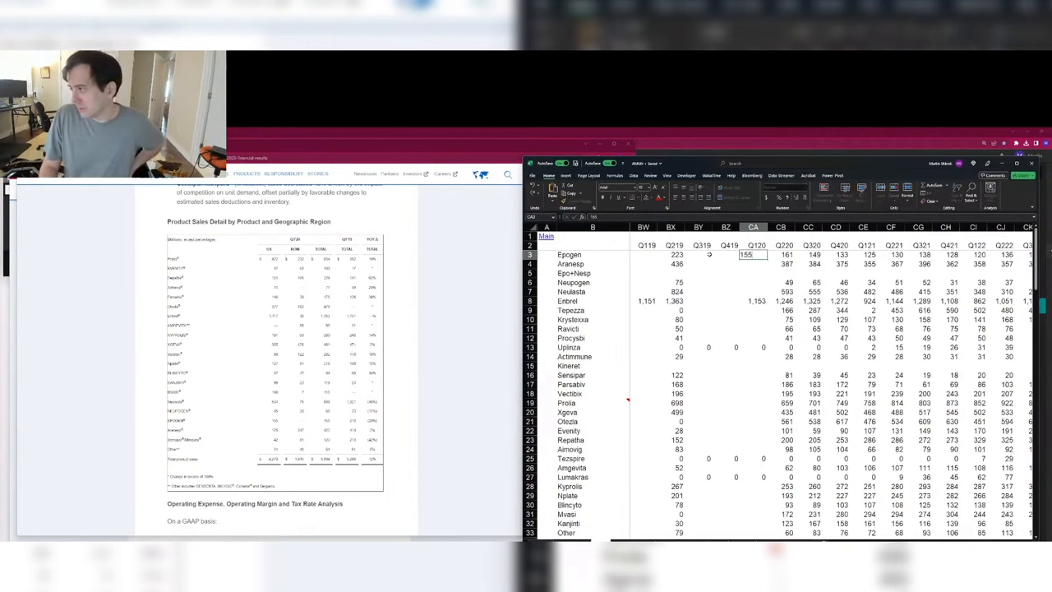
pyautogui.write('155')
# Step: Fill in Epogen's Q119 sales with 219
pyautogui.press('Left')
pyautogui.press('Left')
pyautogui.press('Left')
pyautogui.press('Left')
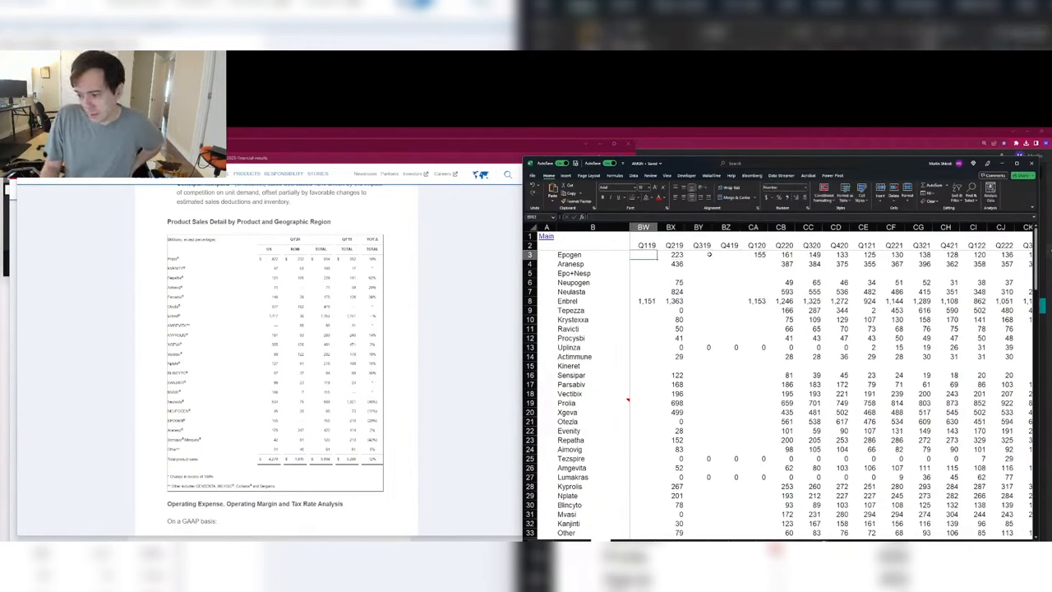
pyautogui.write('219')
pyautogui.press('Return')
# Step: Enter Aranesp's sales as 422 in the Q120 column and 414 in the Q119 column
pyautogui.press('Right')
pyautogui.press('Right')
pyautogui.press('Right')
pyautogui.press('Right')
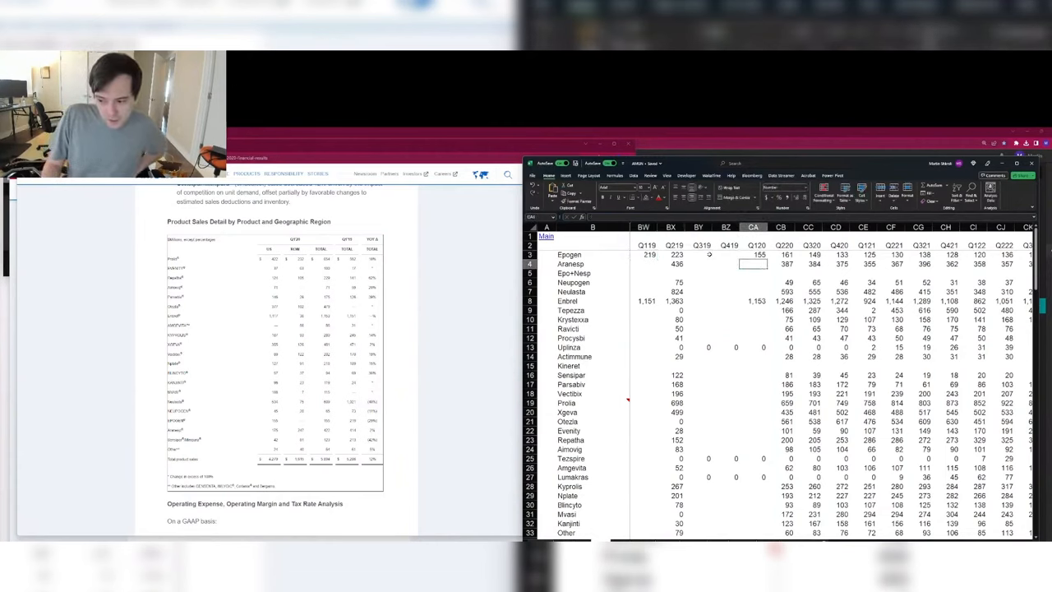
pyautogui.write('422')
pyautogui.press('Left')
pyautogui.press('Left')
pyautogui.press('Left')
pyautogui.press('Left')
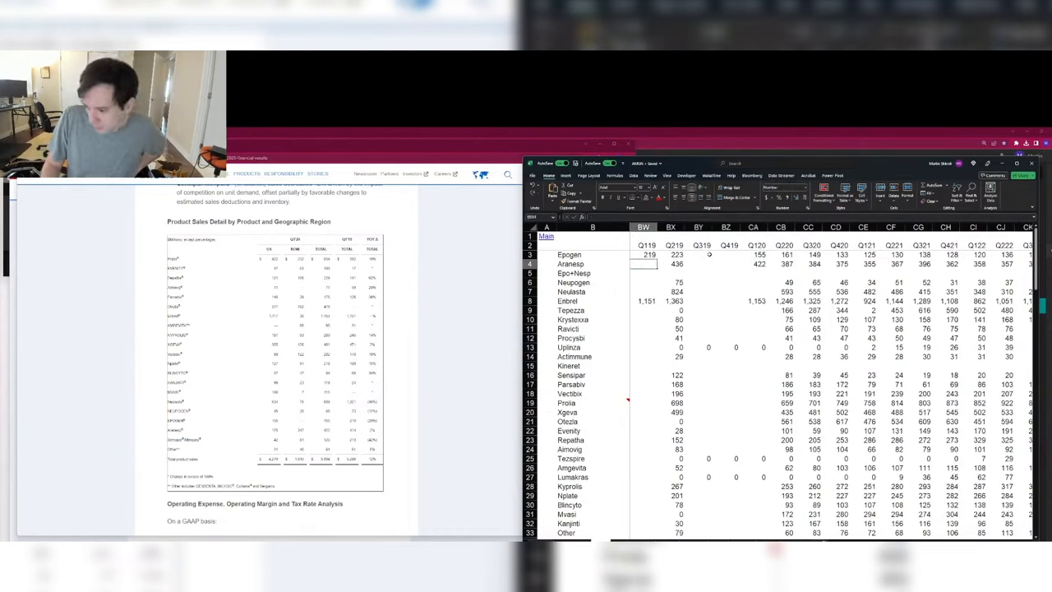
pyautogui.write('414')
pyautogui.press('Return')
# Step: Enter Neupogen's sales as 65 in the Q120 column and 73 in the Q119 column
pyautogui.press('Right')
pyautogui.press('Right')
pyautogui.press('Right')
pyautogui.press('Right')
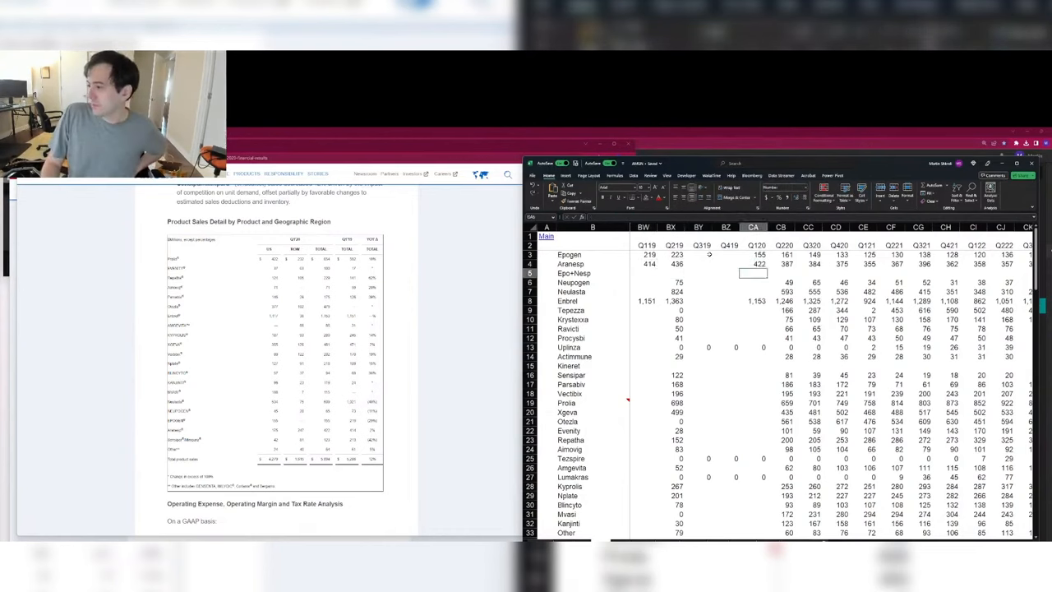
pyautogui.press('Down')
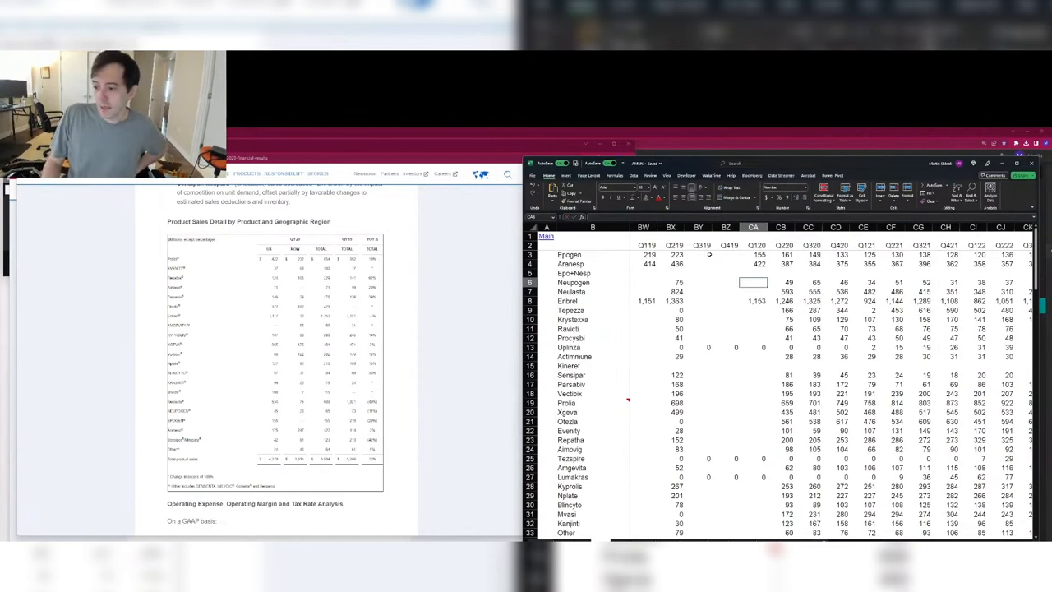
pyautogui.write('65')
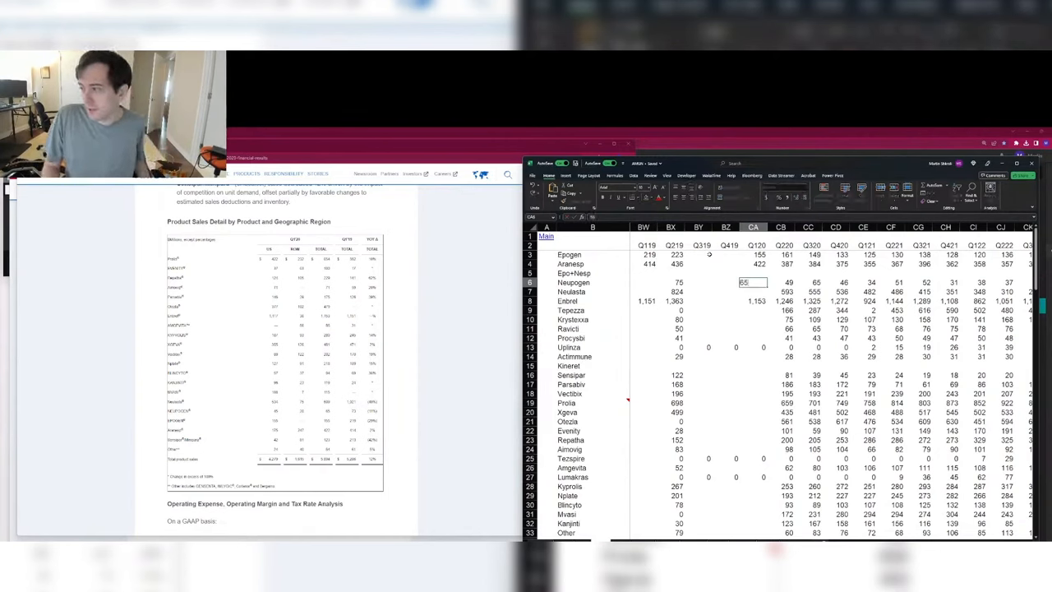
pyautogui.press('Left')
pyautogui.press('Left')
pyautogui.press('Left')
pyautogui.press('Left')
pyautogui.write('73')
pyautogui.press('Return')
# Step: Enter Neulasta's sales as 609 in the Q120 column and 1021 in the Q119 column
pyautogui.press('Right')
pyautogui.press('Right')
pyautogui.press('Right')
pyautogui.press('Right')
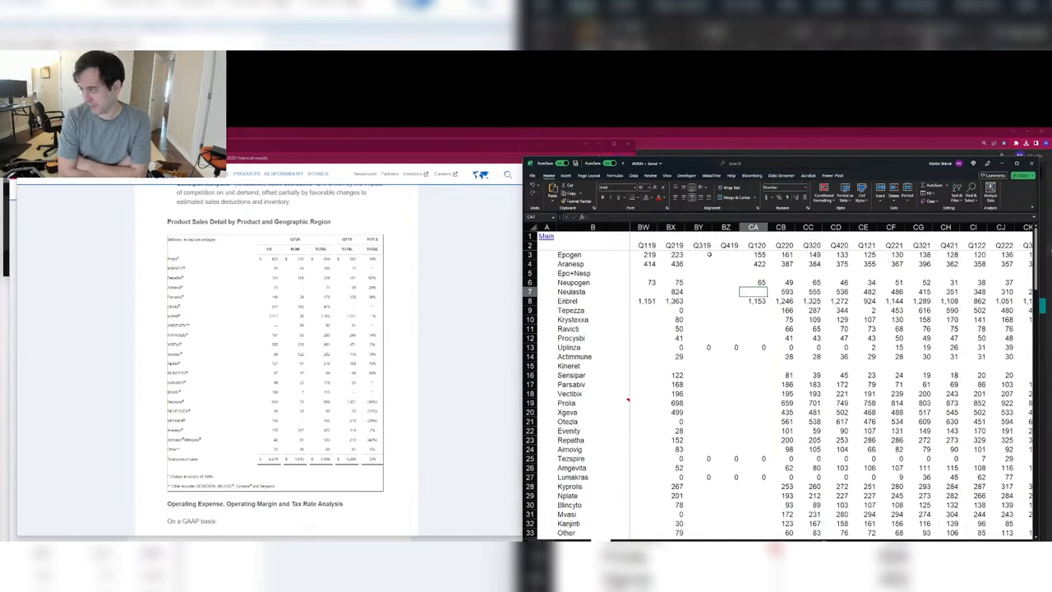
pyautogui.write('609')
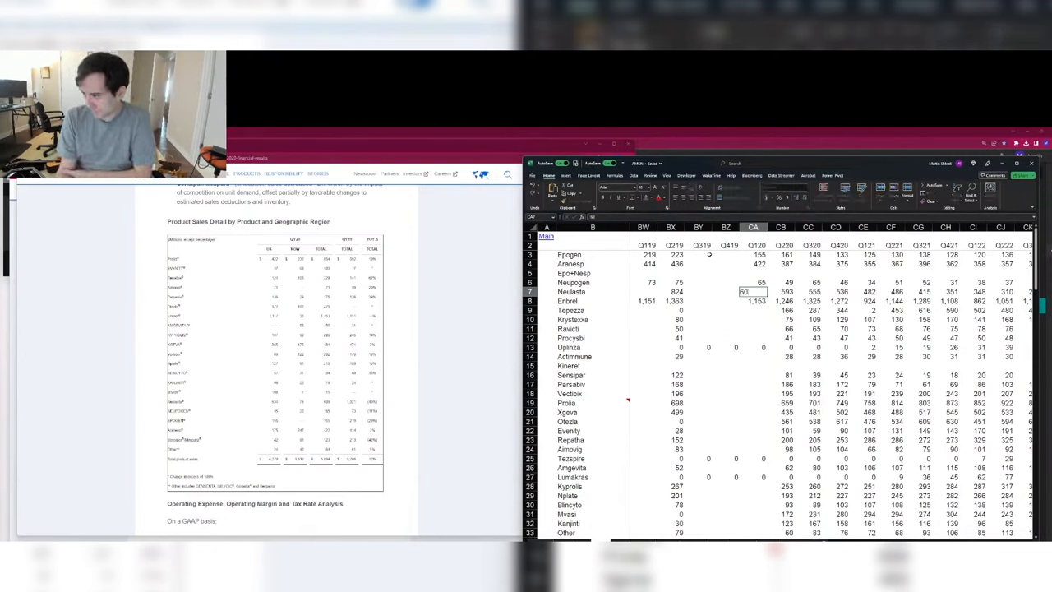
pyautogui.press('Left')
pyautogui.press('Left')
pyautogui.press('Left')
pyautogui.press('Left')
pyautogui.write('1021')
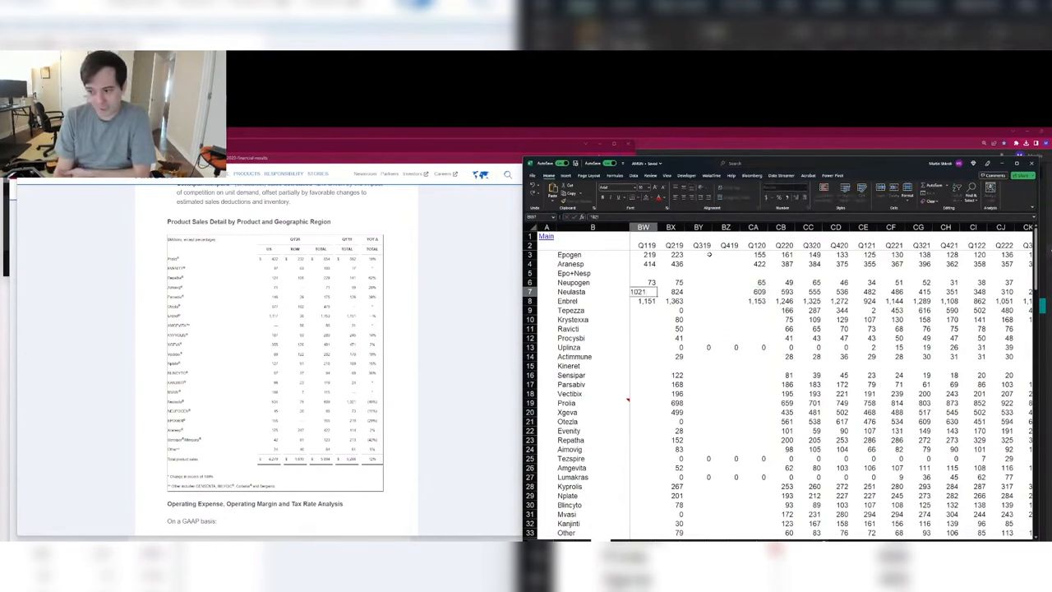
pyautogui.press('Return')
# Step: Enter Sensipar's sales as 123 in the Q120 column and 213 in the Q119 column
pyautogui.press('Right')
pyautogui.press('Right')
pyautogui.press('Right')
pyautogui.press('Right')
pyautogui.press('Down')
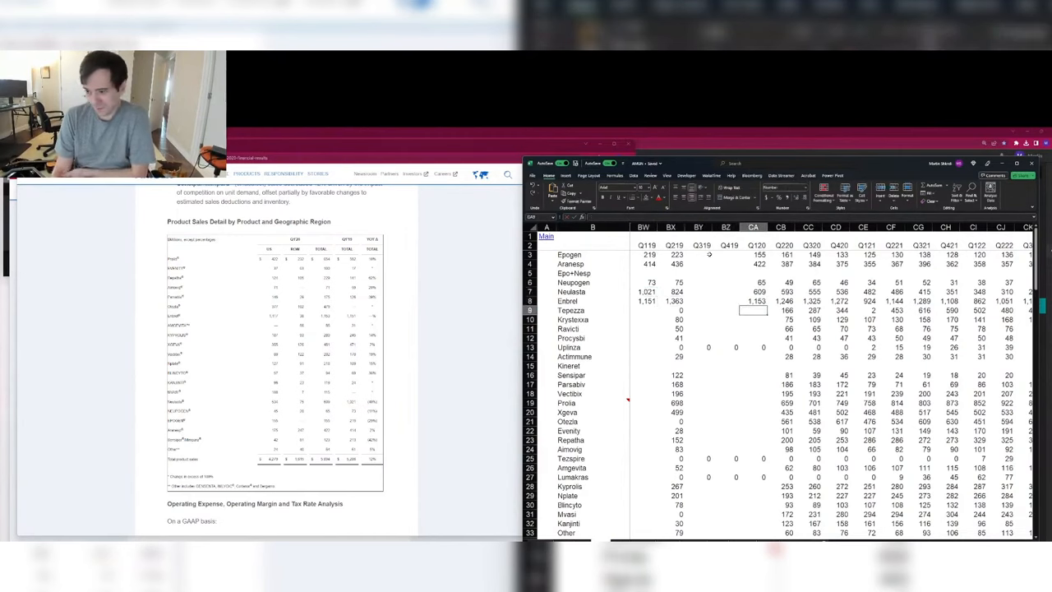
pyautogui.press('Down')
pyautogui.press('Down')
pyautogui.press('Down')
pyautogui.press('Down')
pyautogui.press('Down')
pyautogui.press('Down')
pyautogui.press('Down')
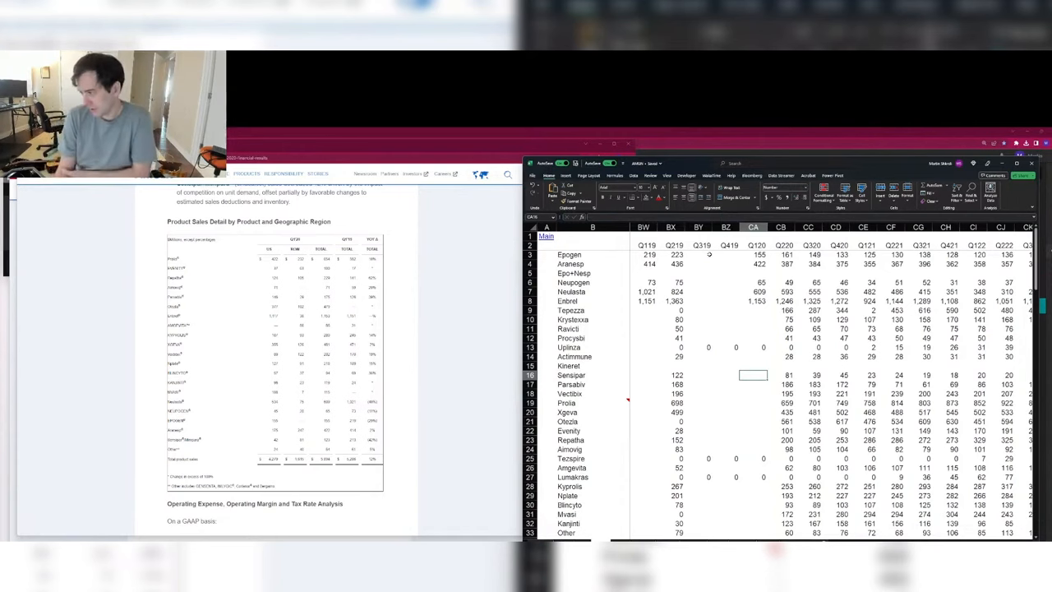
pyautogui.write('123')
pyautogui.click(643, 374)
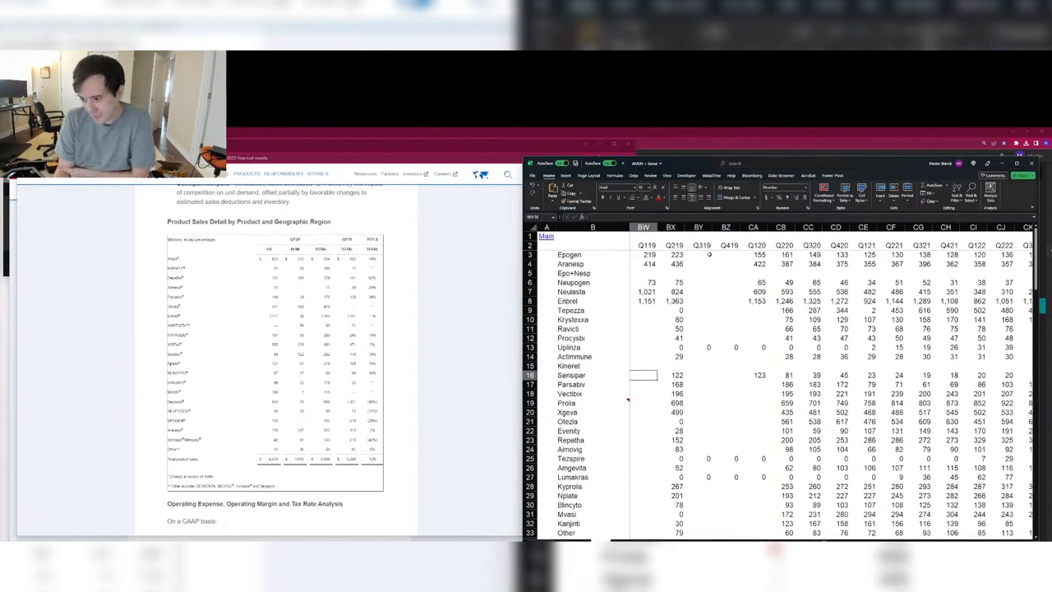
pyautogui.write('213')
pyautogui.press('Down')
# Step: Enter Parsabiv's sales as 172 in the Q120 column and 126 in the Q119 column
pyautogui.press('Right')
pyautogui.press('Right')
pyautogui.press('Right')
pyautogui.press('Right')
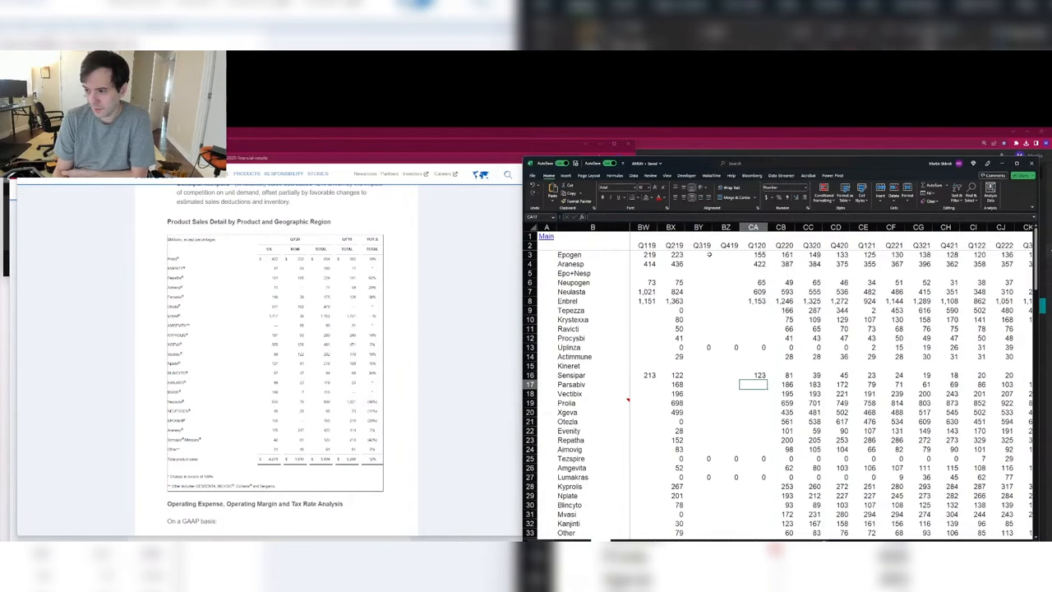
pyautogui.write('172')
pyautogui.press('Left')
pyautogui.press('Left')
pyautogui.press('Left')
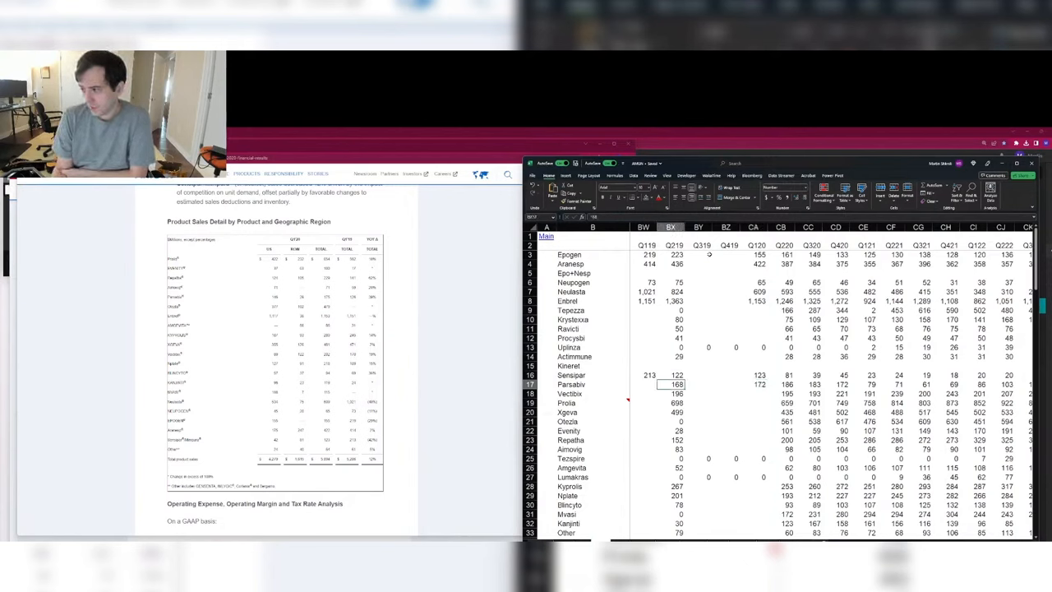
pyautogui.press('Left')
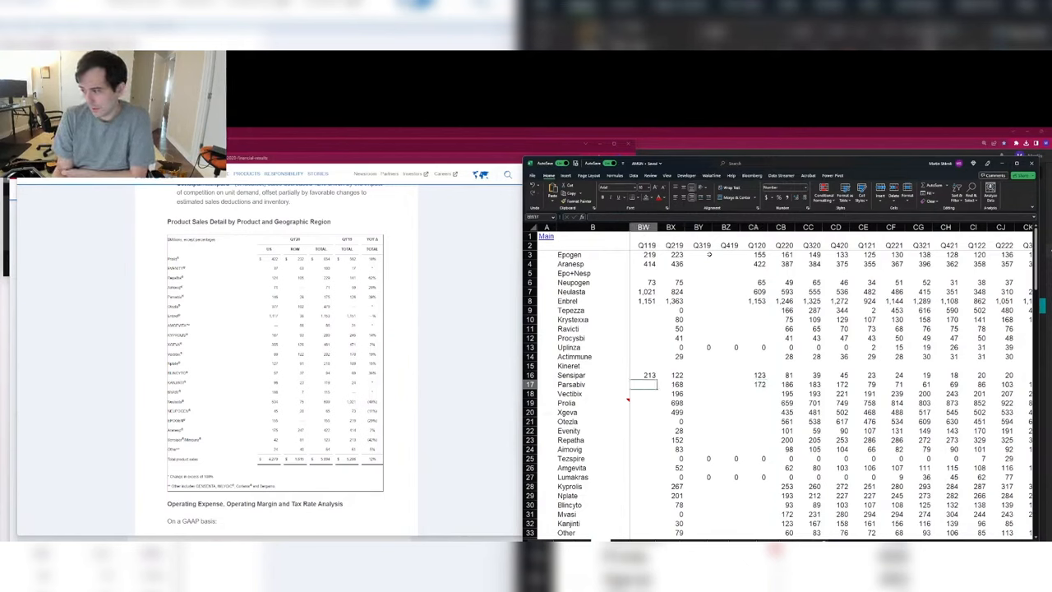
pyautogui.write('126')
pyautogui.press('Return')
# Step: Enter Vectibix's sales as 202 in the Q120 column and 170 in the Q119 column
pyautogui.press('Right')
pyautogui.press('Right')
pyautogui.press('Right')
pyautogui.press('Right')
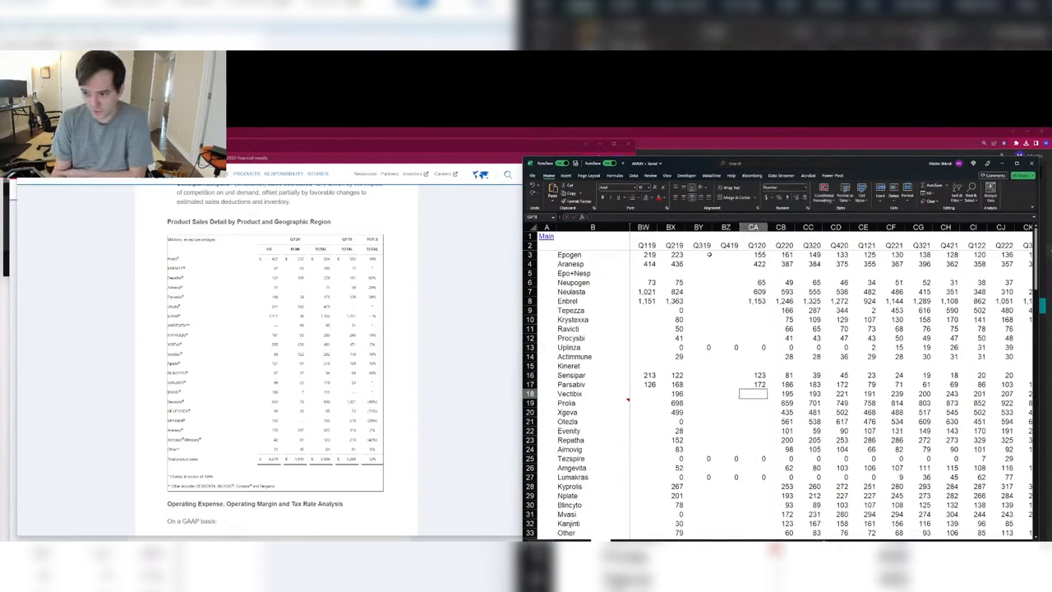
pyautogui.write('202')
pyautogui.press('Left')
pyautogui.press('Left')
pyautogui.press('Left')
pyautogui.press('Left')
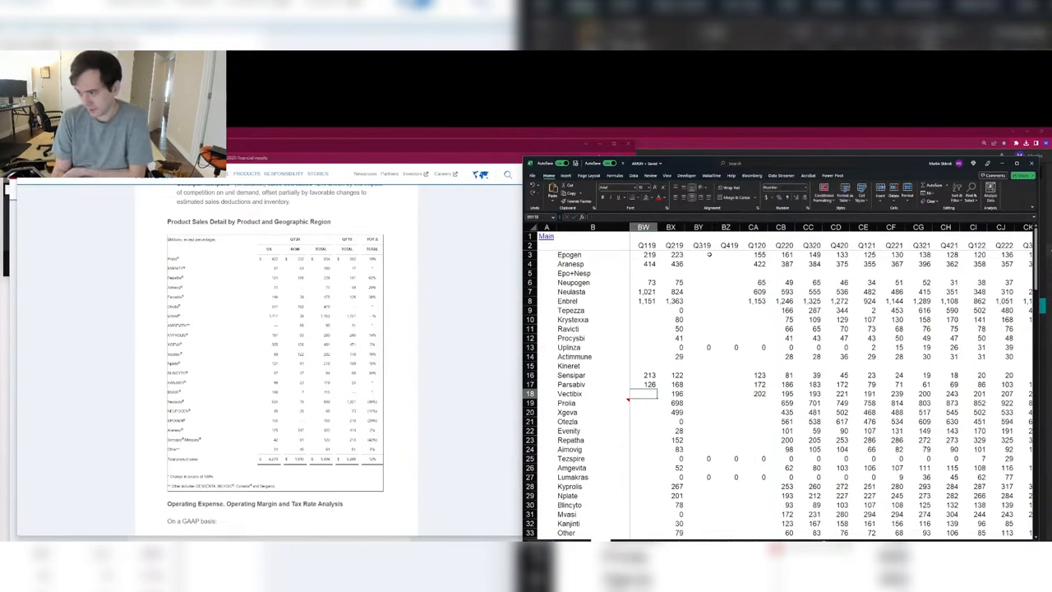
pyautogui.write('170')
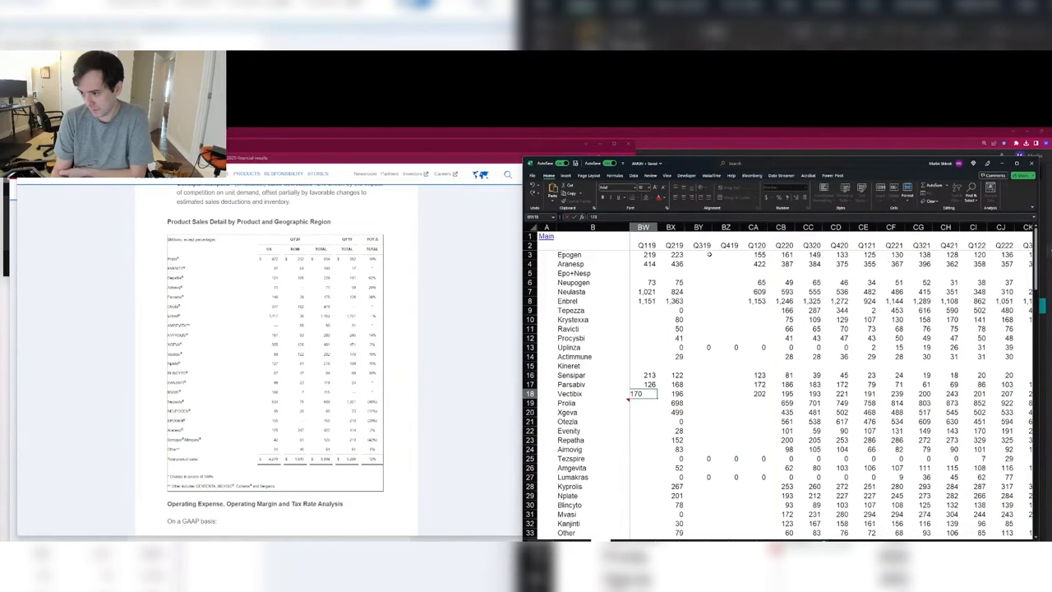
# Step: Correct Parsabiv's sales in the Q120 column to 175
pyautogui.press('Right')
pyautogui.press('Right')
pyautogui.press('Right')
pyautogui.press('Right')
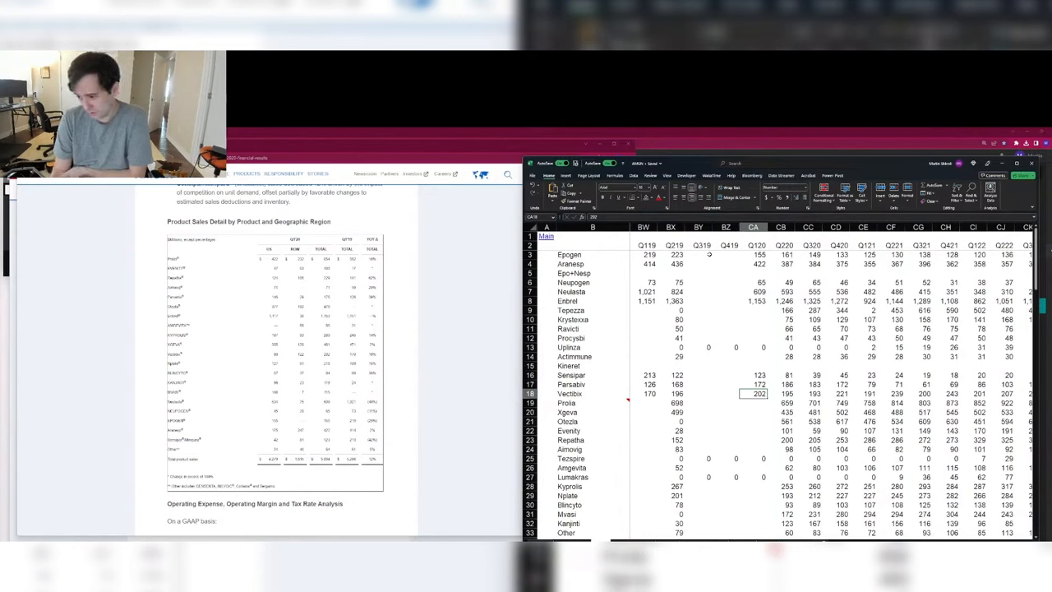
pyautogui.press('Up')
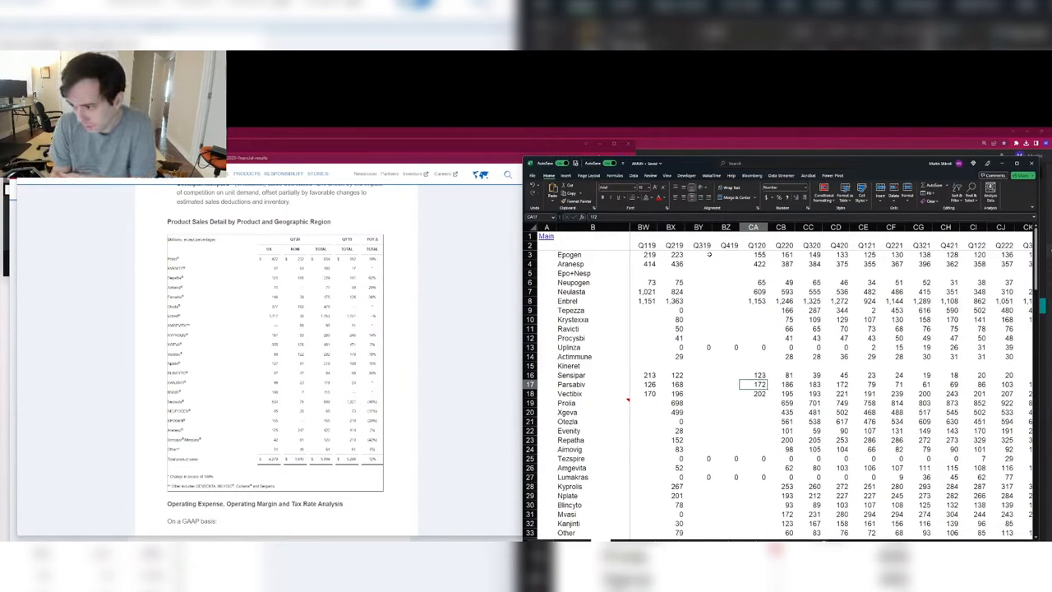
pyautogui.write('175')
pyautogui.press('Return')
# Step: Enter Prolia's sales as 654 in the Q120 column and 592 in the Q119 column
pyautogui.press('Return')
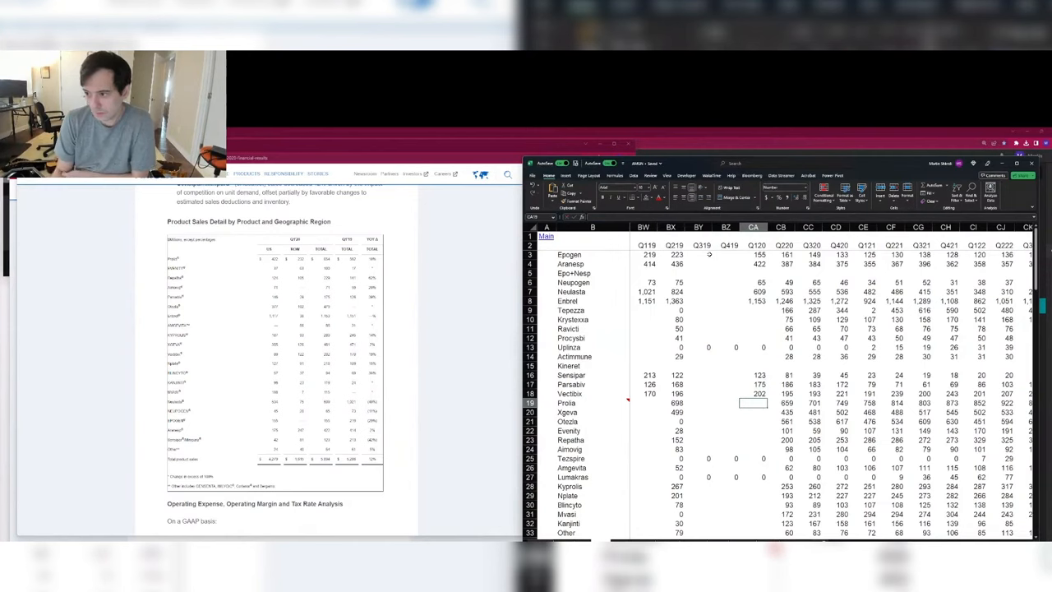
pyautogui.write('654')
pyautogui.press('Left')
pyautogui.press('Left')
pyautogui.press('Left')
pyautogui.press('Left')
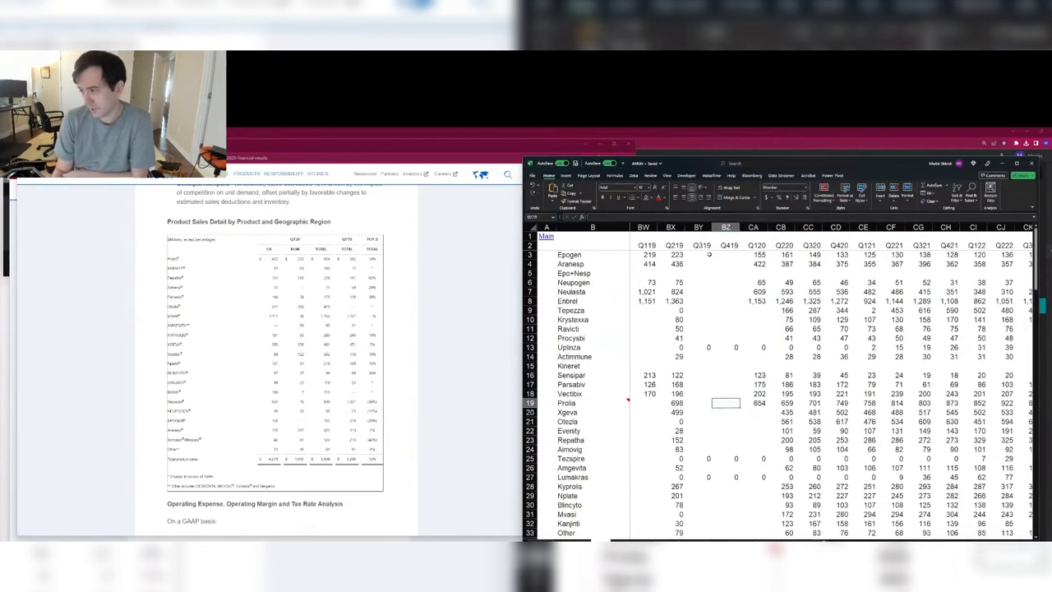
pyautogui.write('592')
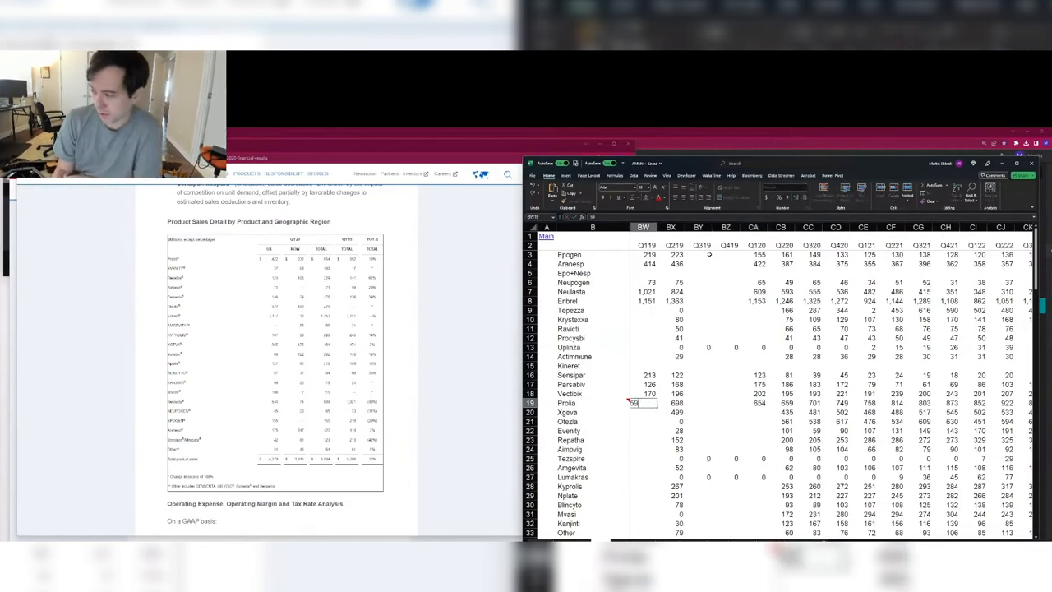
pyautogui.press('Return')
# Step: Enter Xgeva's sales as 481 in the Q120 column and 471 in the Q119 column
pyautogui.press('Right')
pyautogui.press('Right')
pyautogui.press('Right')
pyautogui.press('Right')
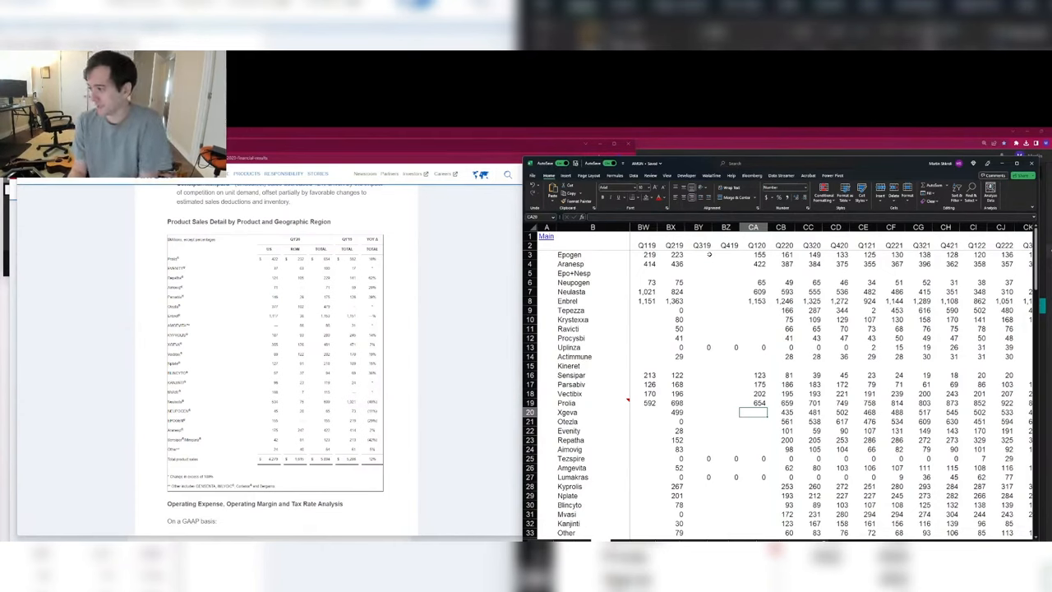
pyautogui.write('48')
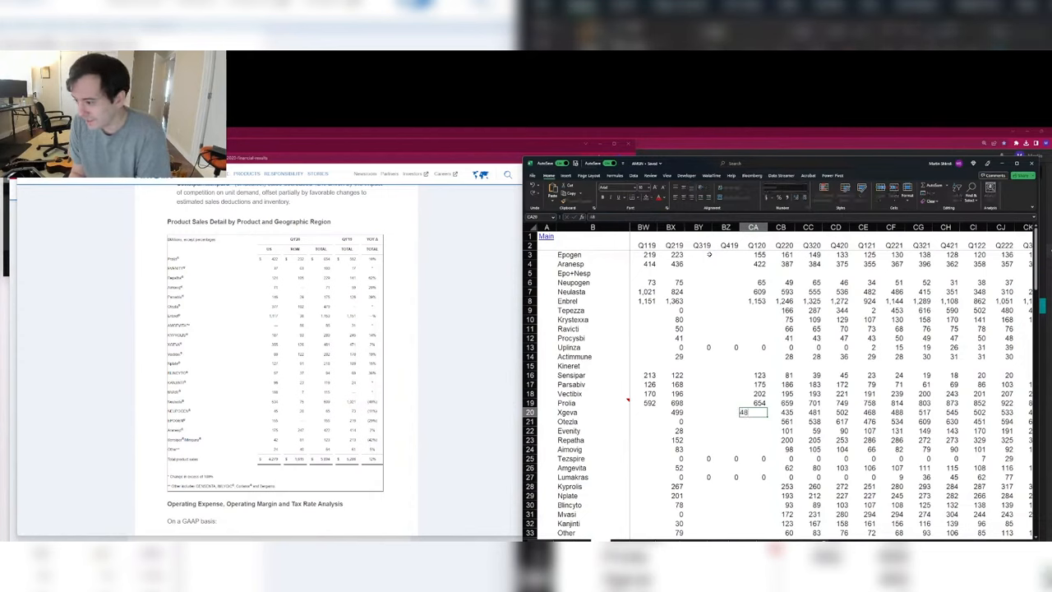
pyautogui.press('Left')
pyautogui.press('Left')
pyautogui.press('Left')
pyautogui.press('Left')
pyautogui.write('471')
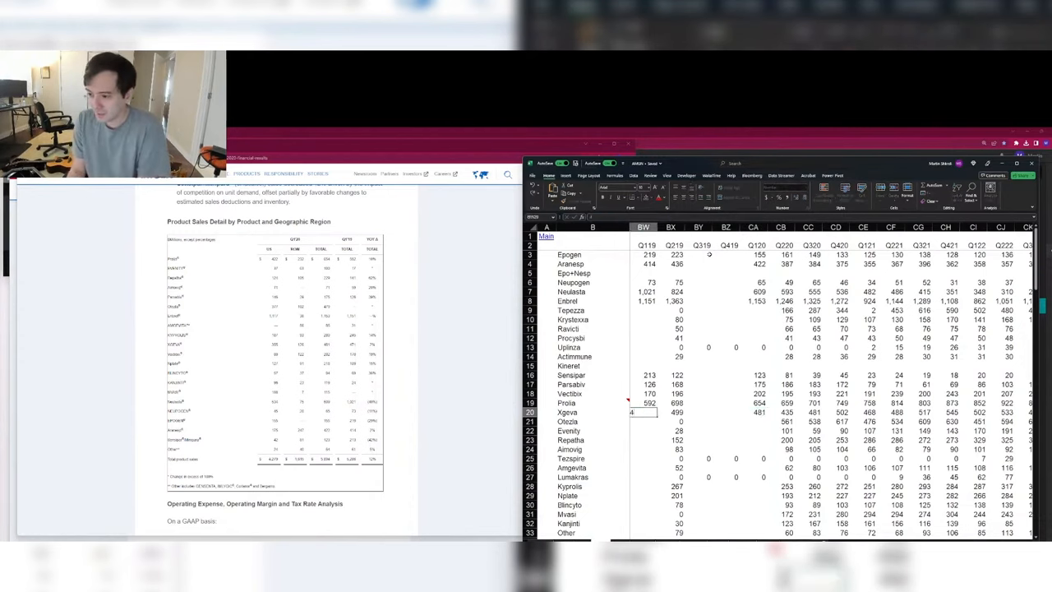
pyautogui.press('Return')
# Step: Enter Otezla's sales as 479 in the Q120 column and 0 in the Q119 column
pyautogui.press('Right')
pyautogui.press('Right')
pyautogui.press('Right')
pyautogui.press('Right')
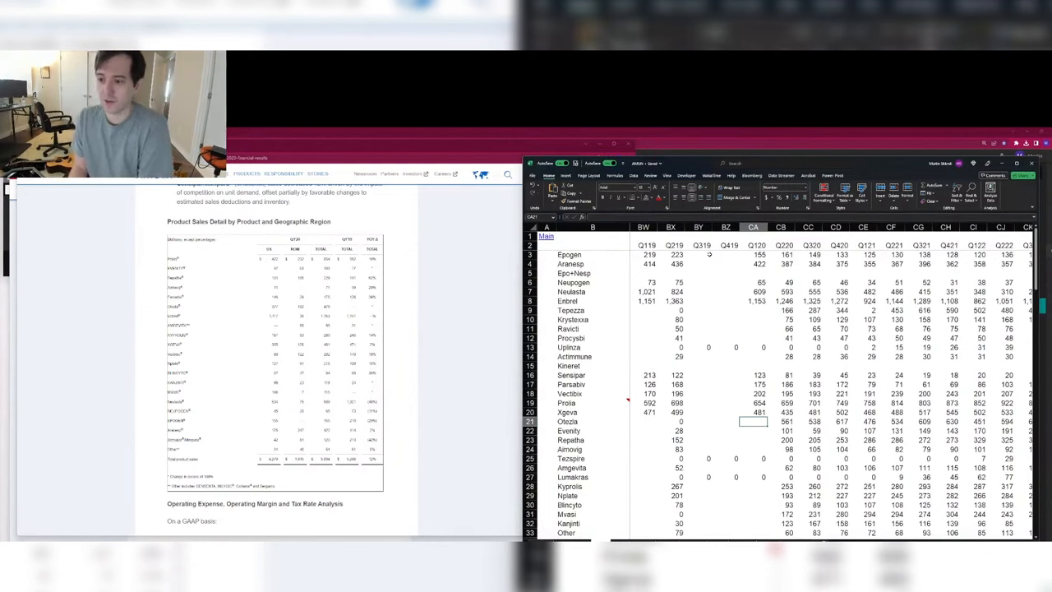
pyautogui.write('479')
pyautogui.press('Left')
pyautogui.press('Left')
pyautogui.press('Left')
pyautogui.press('Left')
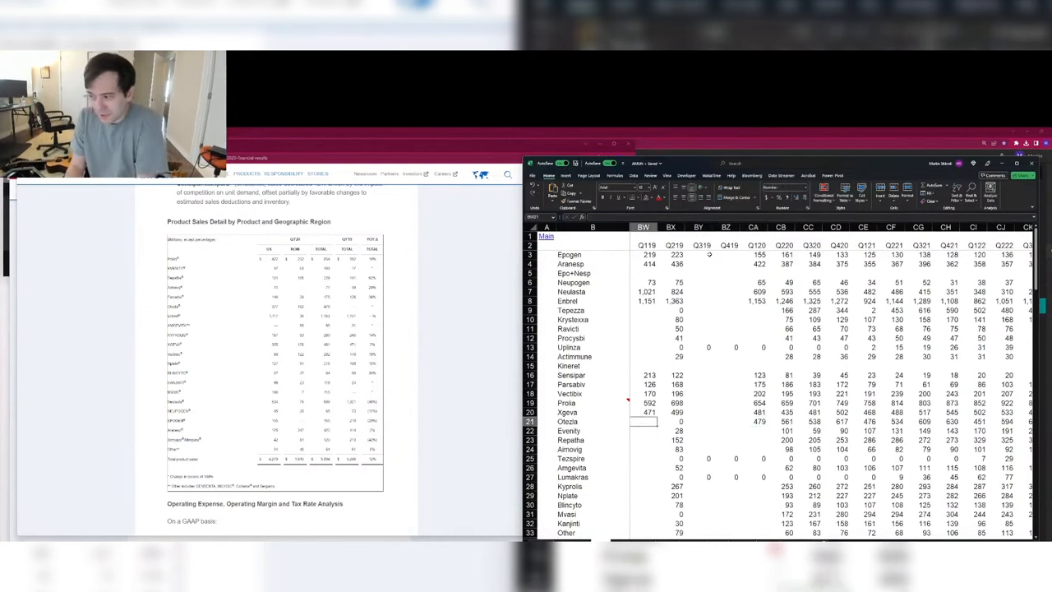
pyautogui.write('0')
pyautogui.press('Return')
# Step: Enter Evenity's sales as 100 in the Q120 column and 17 in the Q119 column
pyautogui.press('Right')
pyautogui.press('Right')
pyautogui.press('Right')
pyautogui.press('Right')
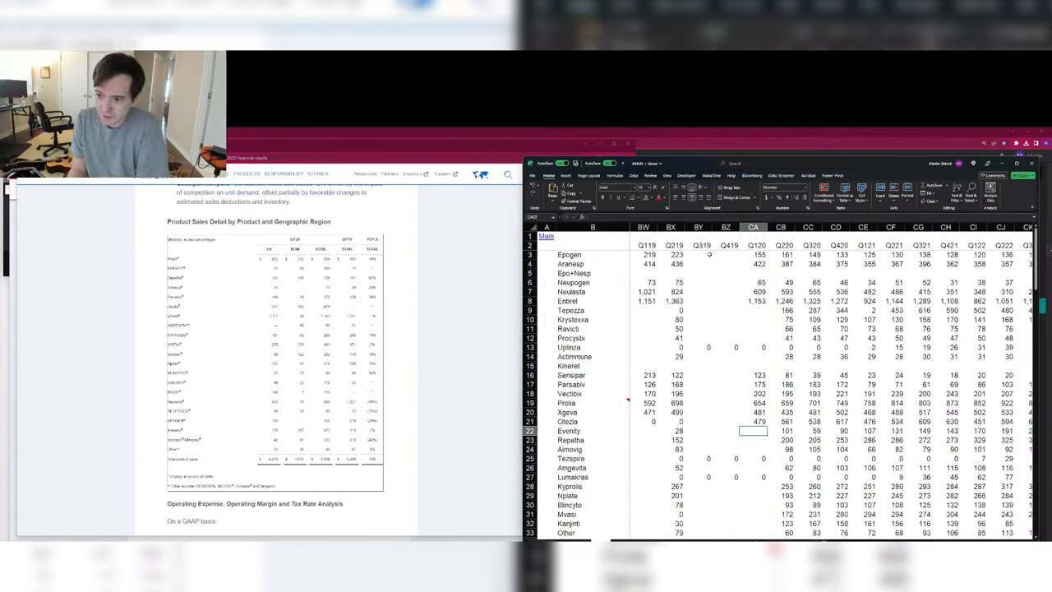
pyautogui.write('100')
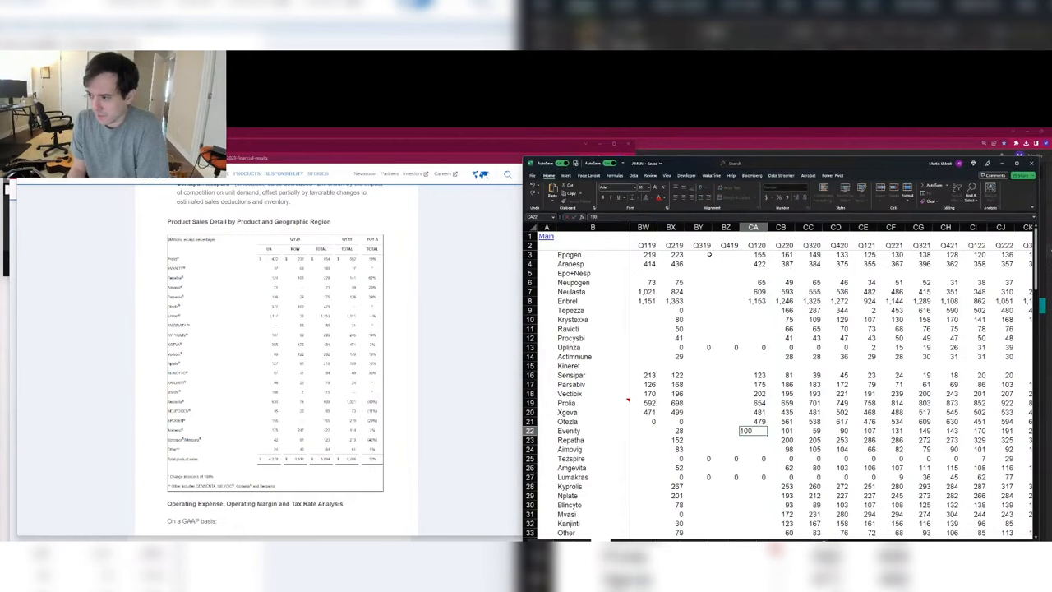
pyautogui.press('Left')
pyautogui.press('Left')
pyautogui.press('Left')
pyautogui.press('Left')
pyautogui.write('17')
pyautogui.press('Return')
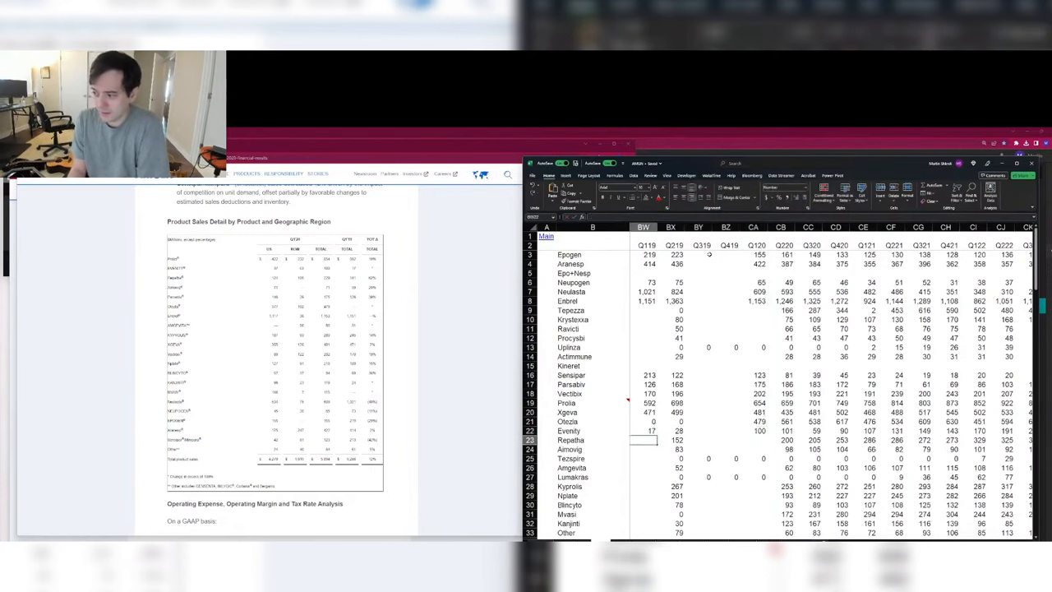
# Step: Enter Repatha's sales as 229 in the Q120 column and 141 in the Q119 column
pyautogui.press('Right')
pyautogui.press('Right')
pyautogui.press('Right')
pyautogui.press('Right')
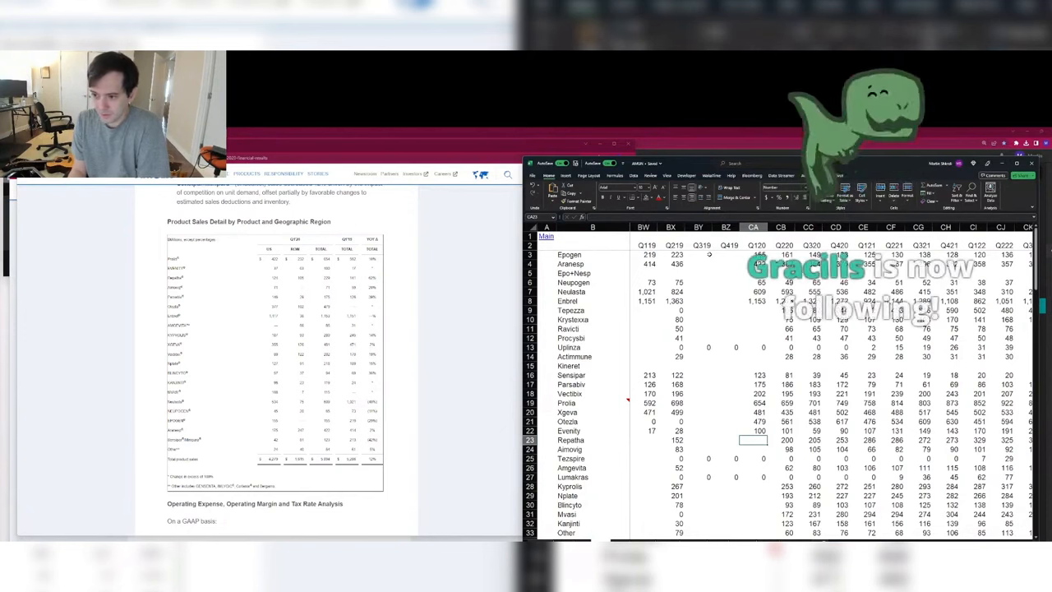
pyautogui.write('229')
pyautogui.press('Left')
pyautogui.press('Left')
pyautogui.press('Left')
pyautogui.press('Left')
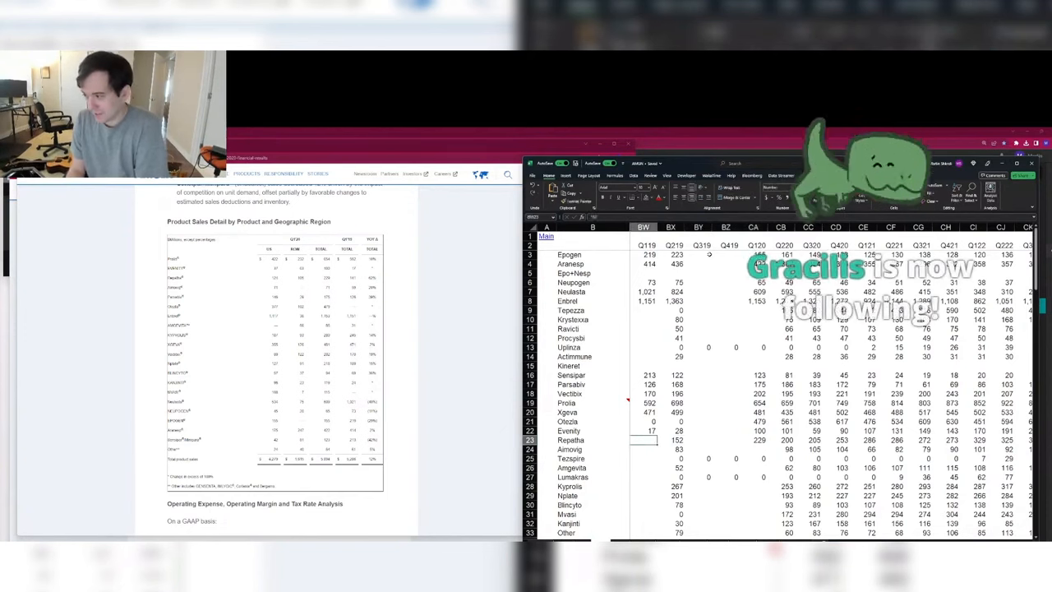
pyautogui.write('141')
pyautogui.press('Return')
# Step: Enter Aimovig's sales as 71 in the Q120 column and 59 in the Q119 column
pyautogui.press('Right')
pyautogui.press('Right')
pyautogui.press('Right')
pyautogui.press('Right')
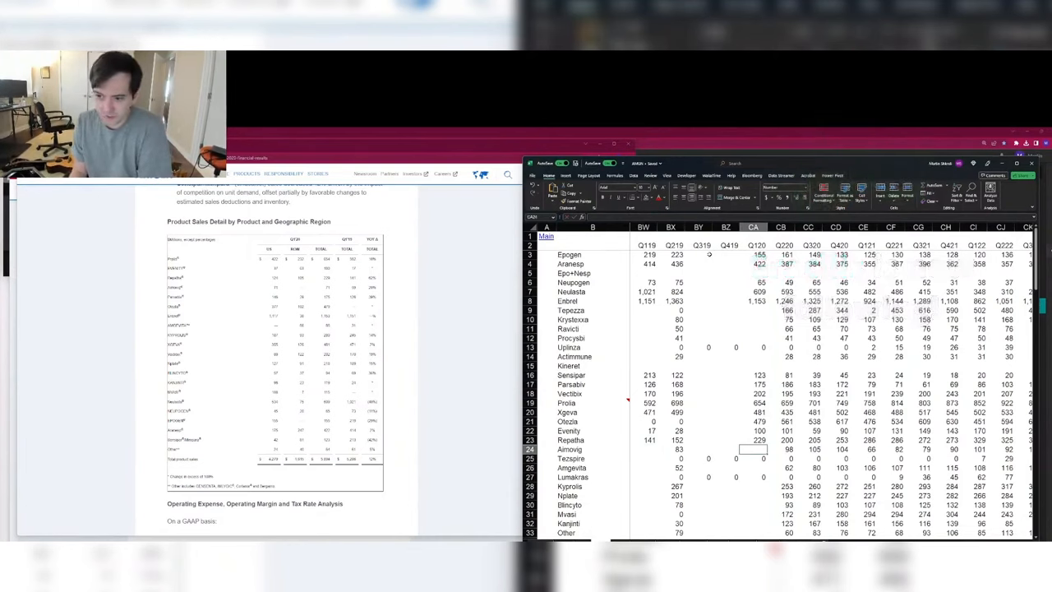
pyautogui.write('71')
pyautogui.press('Left')
pyautogui.press('Left')
pyautogui.press('Left')
pyautogui.press('Left')
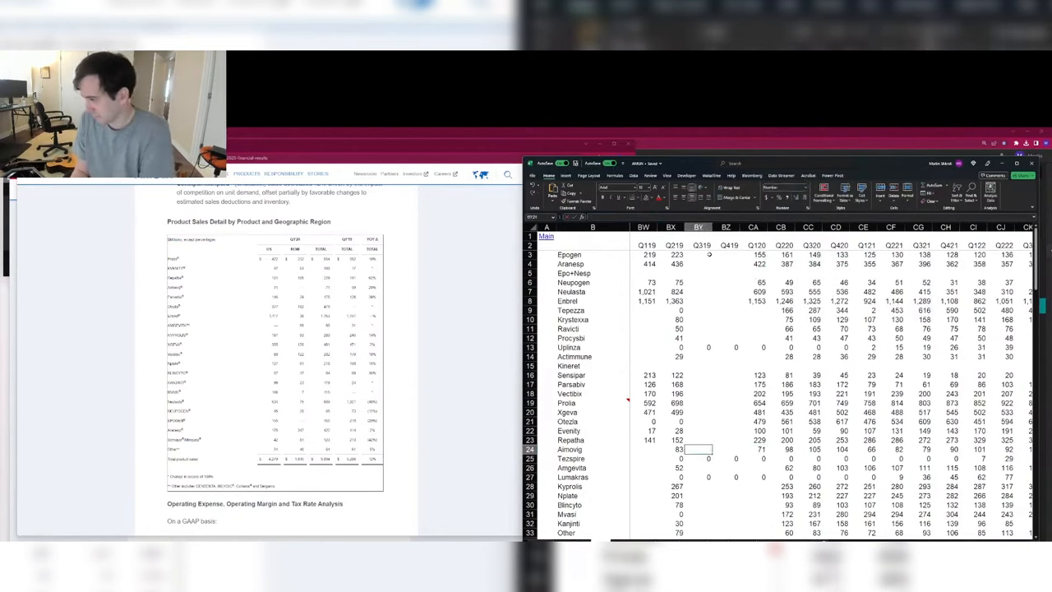
pyautogui.write('59')
pyautogui.press('Left')
# Step: Fill the Q119 sales of Tezspire and Lumakras with 0
pyautogui.press('Right')
pyautogui.press('Right')
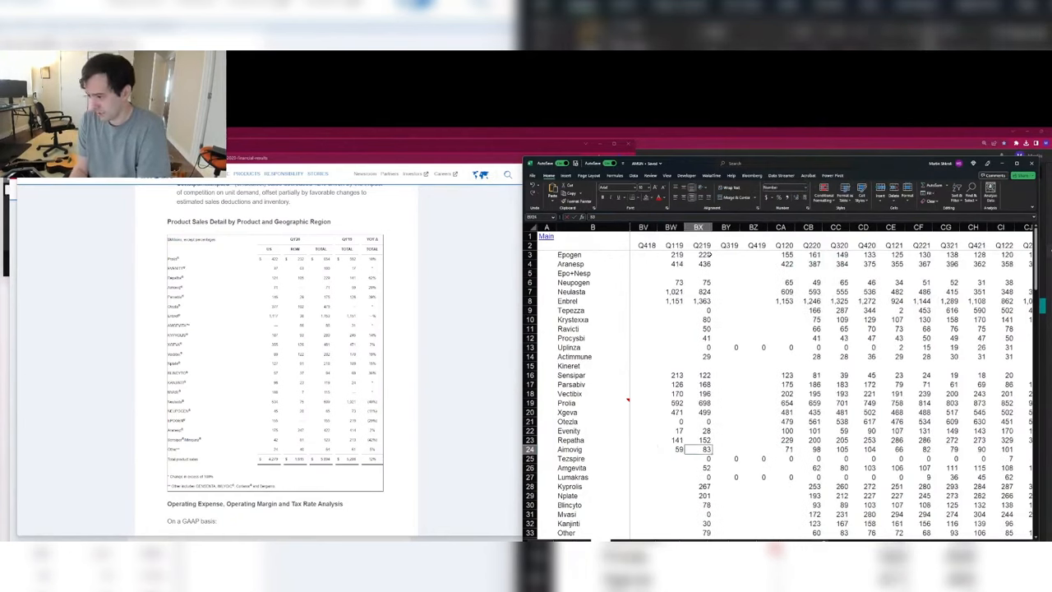
pyautogui.press('Down')
pyautogui.press('Left')
pyautogui.press('Return')
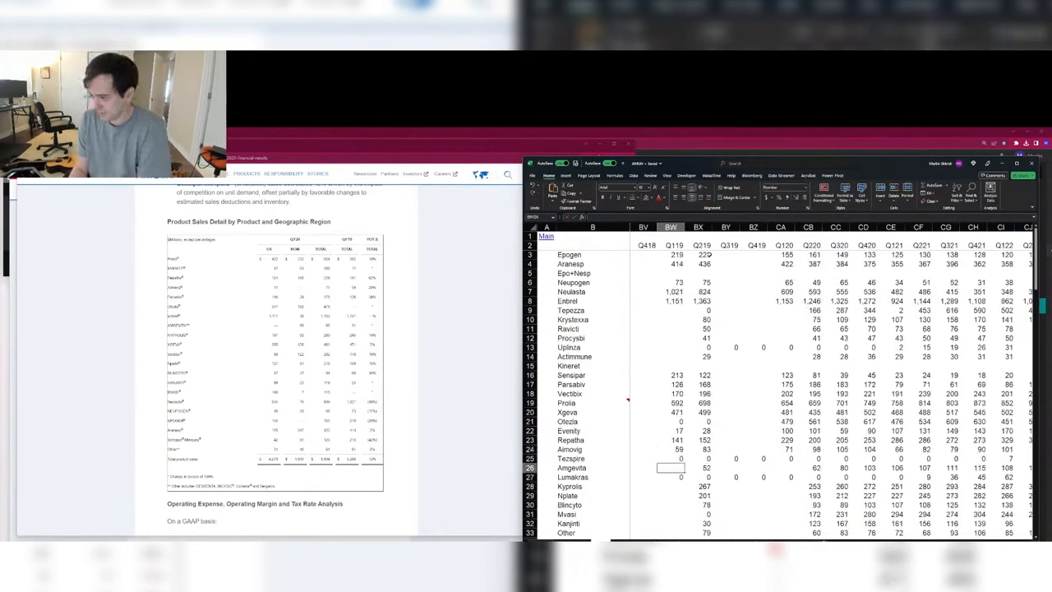
# Step: Enter Amgevita's sales as 86 in the Q120 column and 31 in the Q119 column
pyautogui.press('Right')
pyautogui.press('Right')
pyautogui.press('Right')
pyautogui.press('Right')
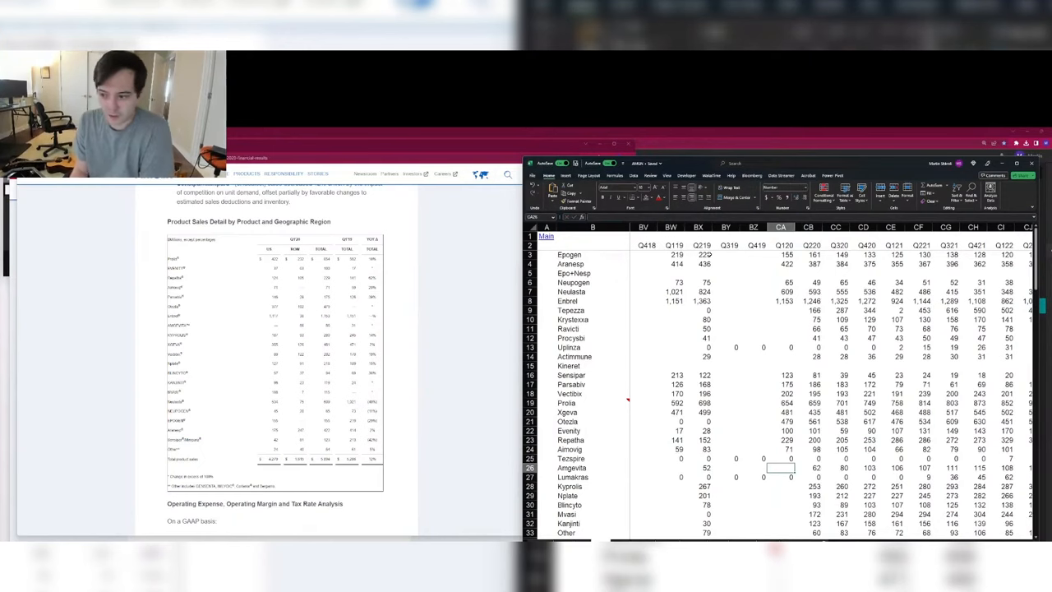
pyautogui.write('86')
pyautogui.press('Left')
pyautogui.press('Left')
pyautogui.press('Left')
pyautogui.press('Left')
pyautogui.write('31')
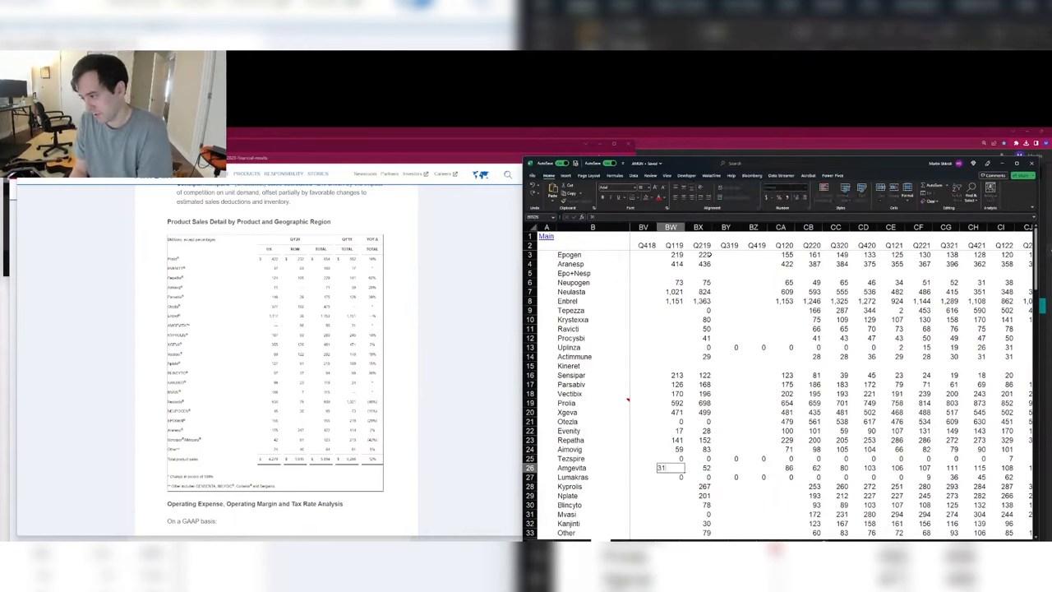
pyautogui.press('Down')
# Step: Enter Kyprolis's sales as 280 in the Q120 column and 245 in the Q119 column
pyautogui.press('Right')
pyautogui.press('Right')
pyautogui.press('Right')
pyautogui.press('Down')
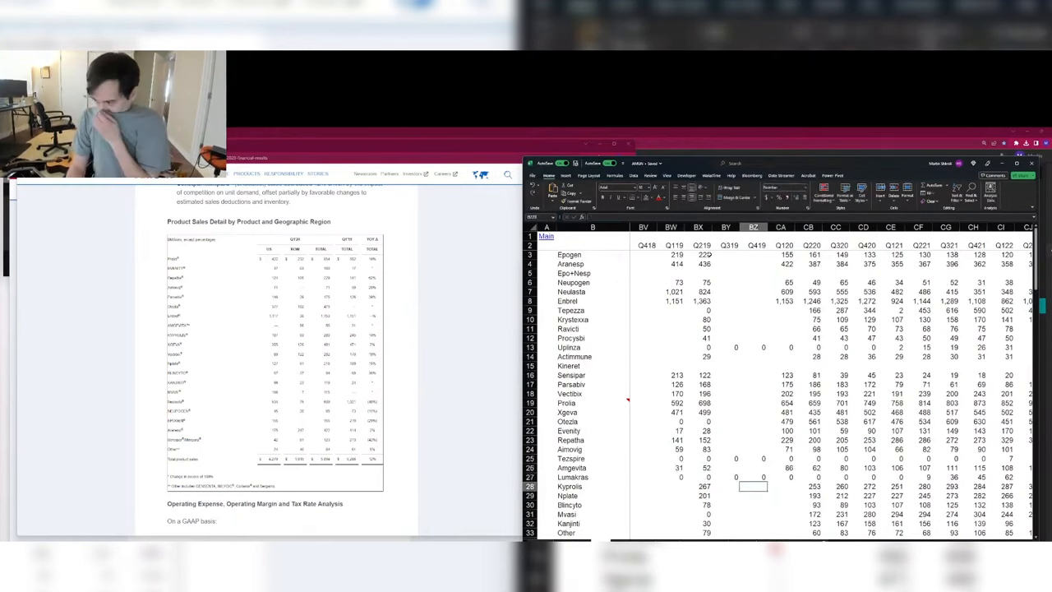
pyautogui.press('Right')
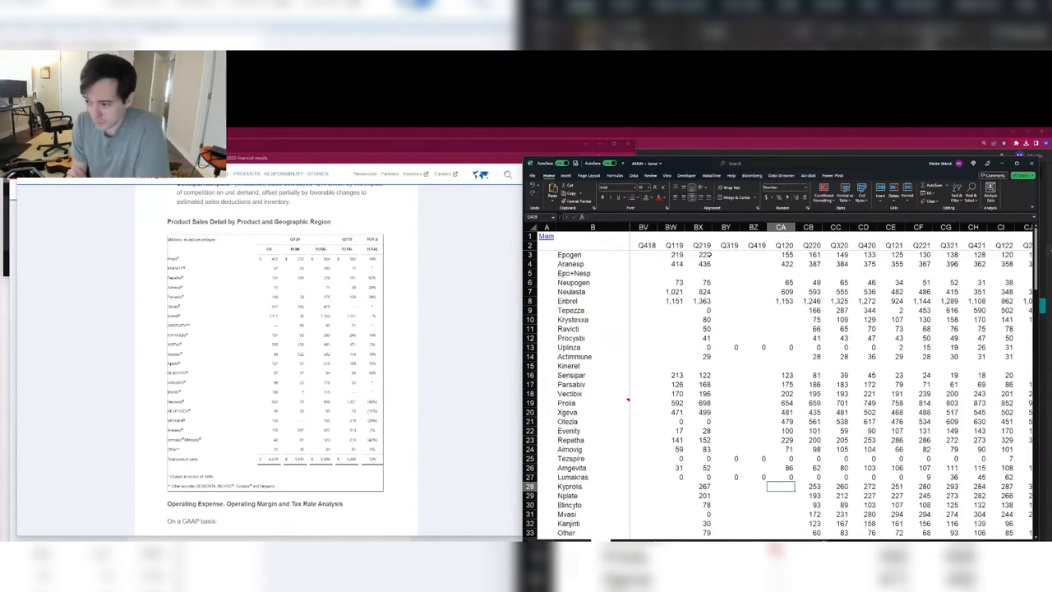
pyautogui.write('280')
pyautogui.press('Left')
pyautogui.press('Left')
pyautogui.press('Left')
pyautogui.press('Left')
pyautogui.write('245')
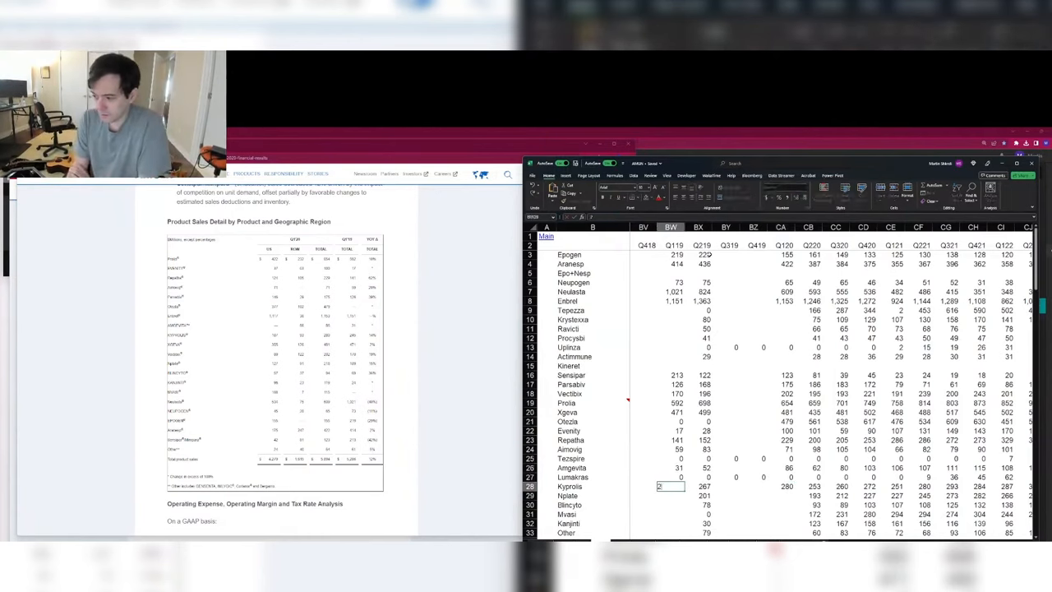
pyautogui.press('Down')
# Step: Enter Nplate's sales as 218 in the Q120 column and 189 in the Q119 column
pyautogui.press('Right')
pyautogui.press('Right')
pyautogui.press('Right')
pyautogui.press('Right')
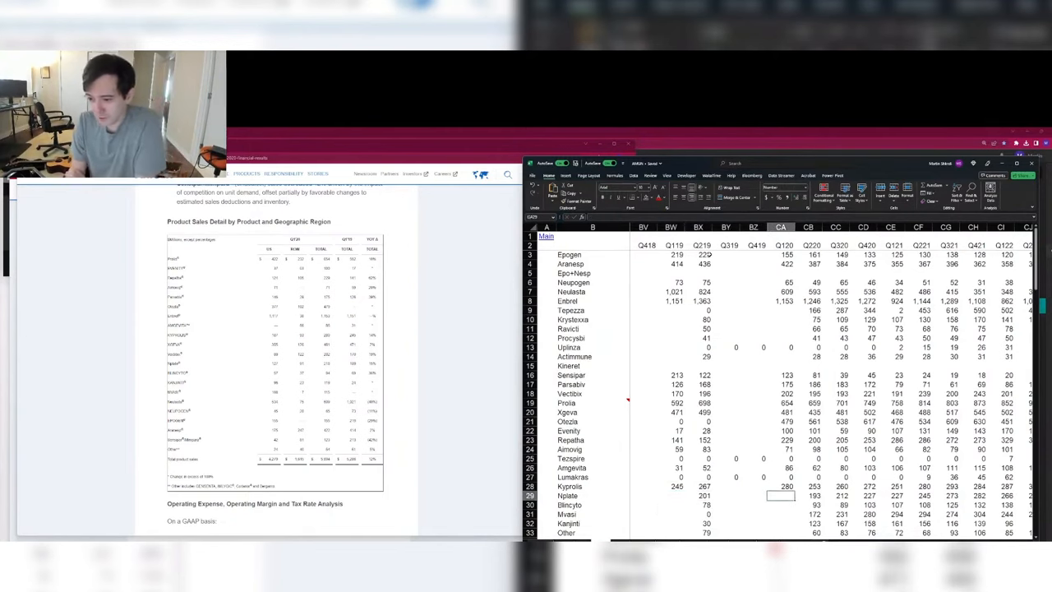
pyautogui.write('218')
pyautogui.press('Left')
pyautogui.press('Left')
pyautogui.press('Left')
pyautogui.press('Left')
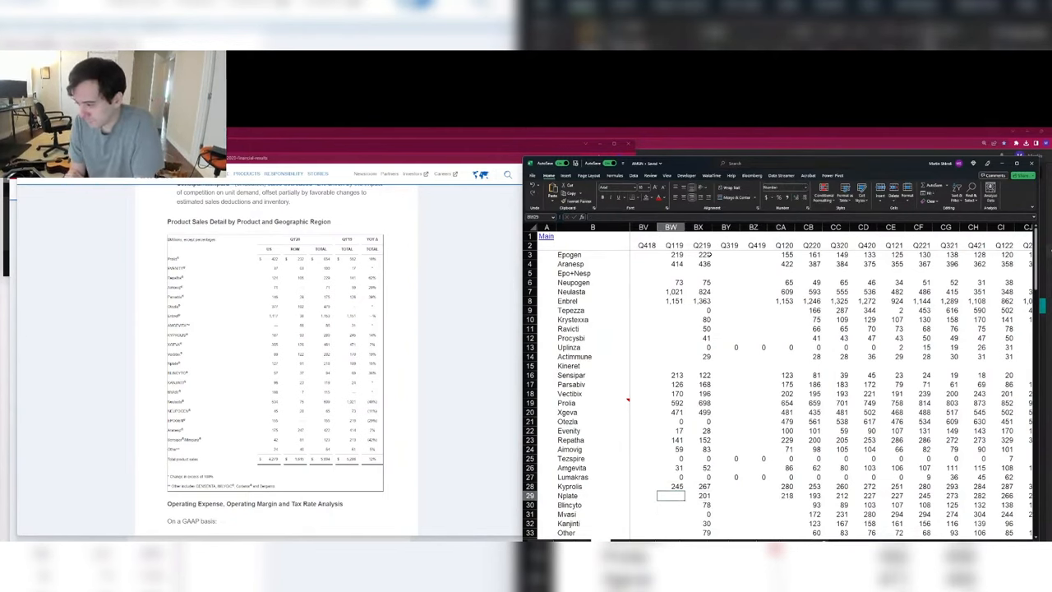
pyautogui.write('189')
pyautogui.press('Down')
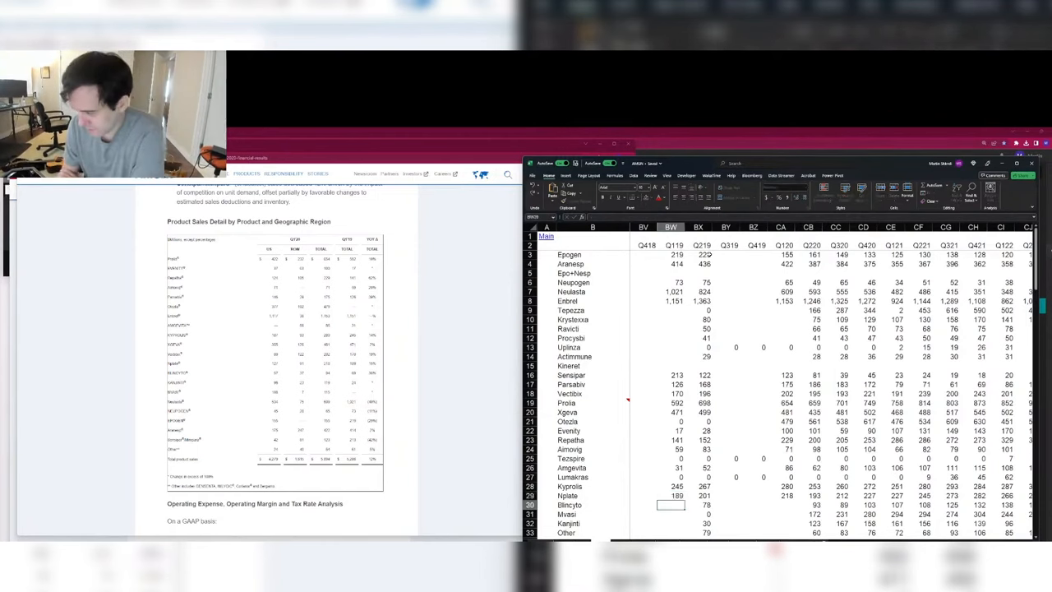
# Step: Enter Blincyto's sales as 94 in the Q120 column and 69 in the Q119 column
pyautogui.write('0')
pyautogui.press('Right')
pyautogui.press('Right')
pyautogui.press('Right')
pyautogui.press('Right')
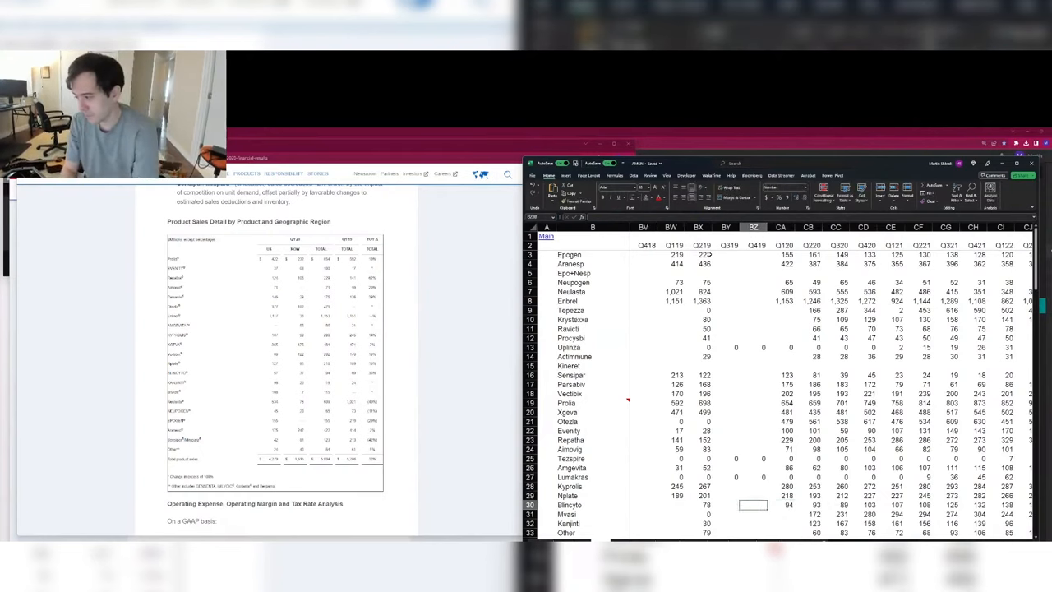
pyautogui.press('Left')
pyautogui.press('Left')
pyautogui.press('Left')
pyautogui.press('Left')
pyautogui.write('69')
pyautogui.press('Return')
# Step: Enter Mvasi's sales as 115 in the Q120 column and 0 in the Q119 column
pyautogui.press('Right')
pyautogui.press('Right')
pyautogui.press('Right')
pyautogui.press('Right')
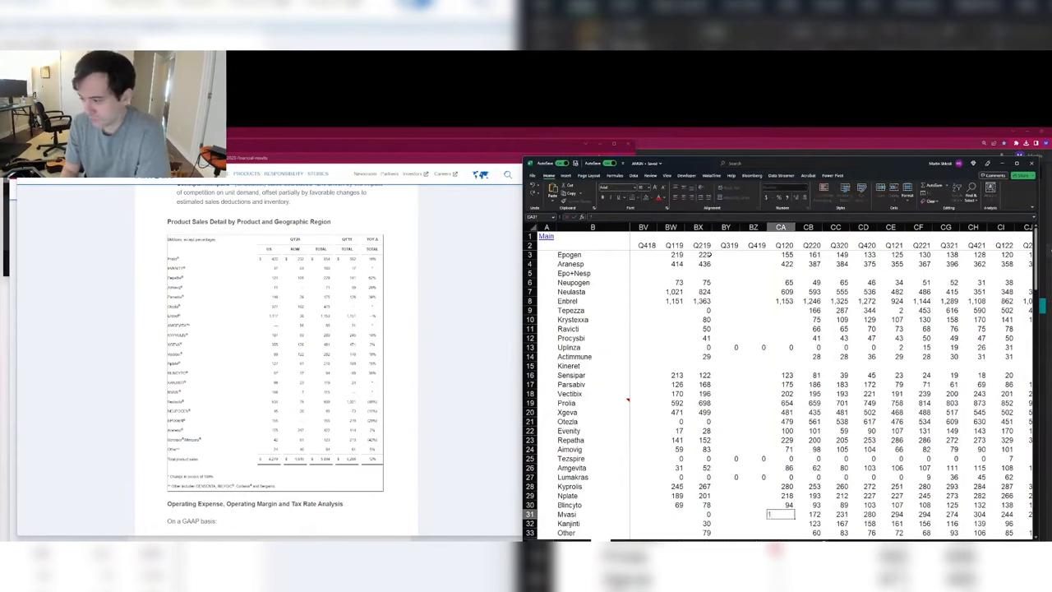
pyautogui.write('115')
pyautogui.press('Left')
pyautogui.press('Left')
pyautogui.press('Left')
pyautogui.press('Return')
# Step: Enter Kanjinti's sales as 119 in the Q120 column and 24 in the Q119 column
pyautogui.press('Right')
pyautogui.press('Right')
pyautogui.press('Right')
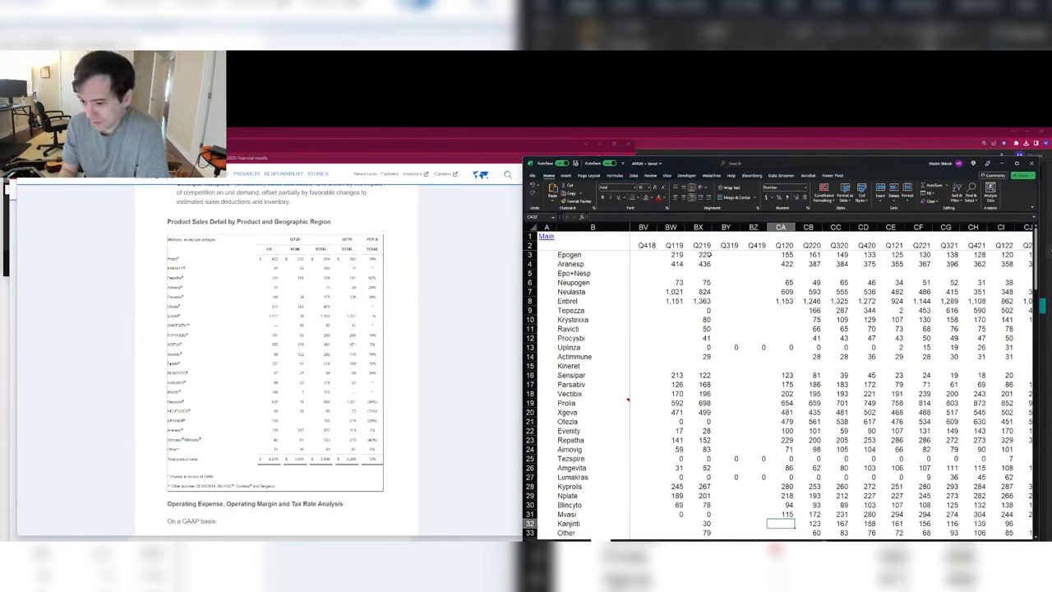
pyautogui.press('Left')
pyautogui.press('Left')
pyautogui.press('Left')
pyautogui.press('Left')
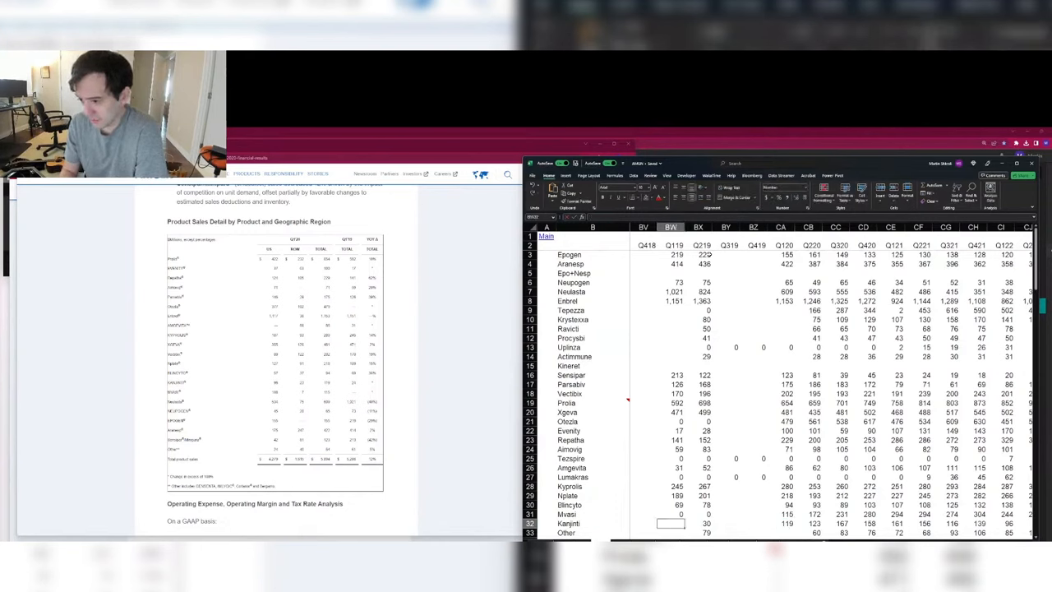
pyautogui.write('24')
pyautogui.press('Return')
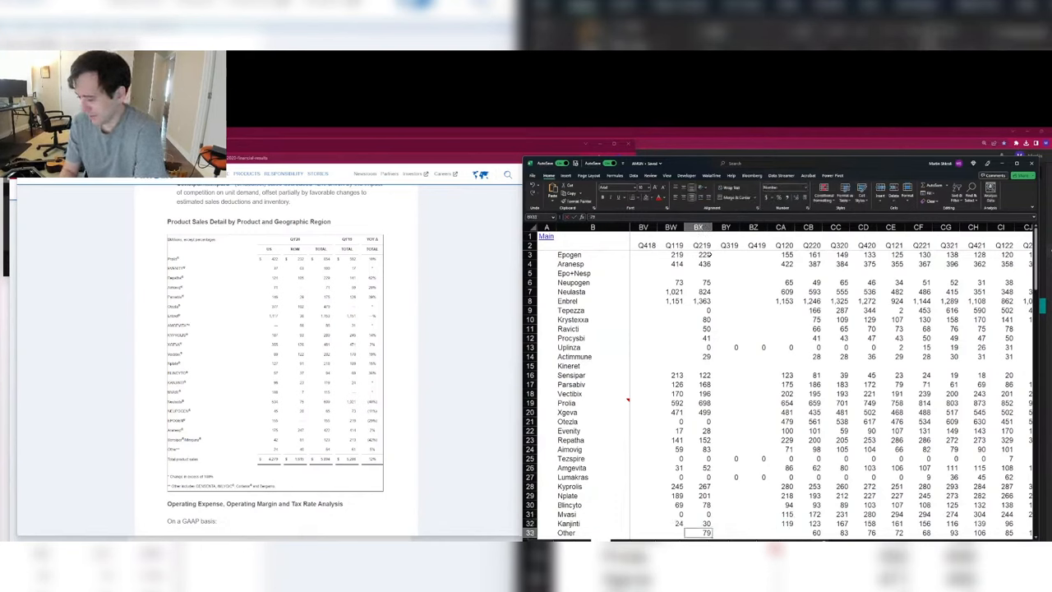
# Step: Enter the Other product sales below Kanjinti as 64 in the Q120 column and 61 in the Q119 column
pyautogui.press('Right')
pyautogui.press('Right')
pyautogui.press('Right')
pyautogui.press('Right')
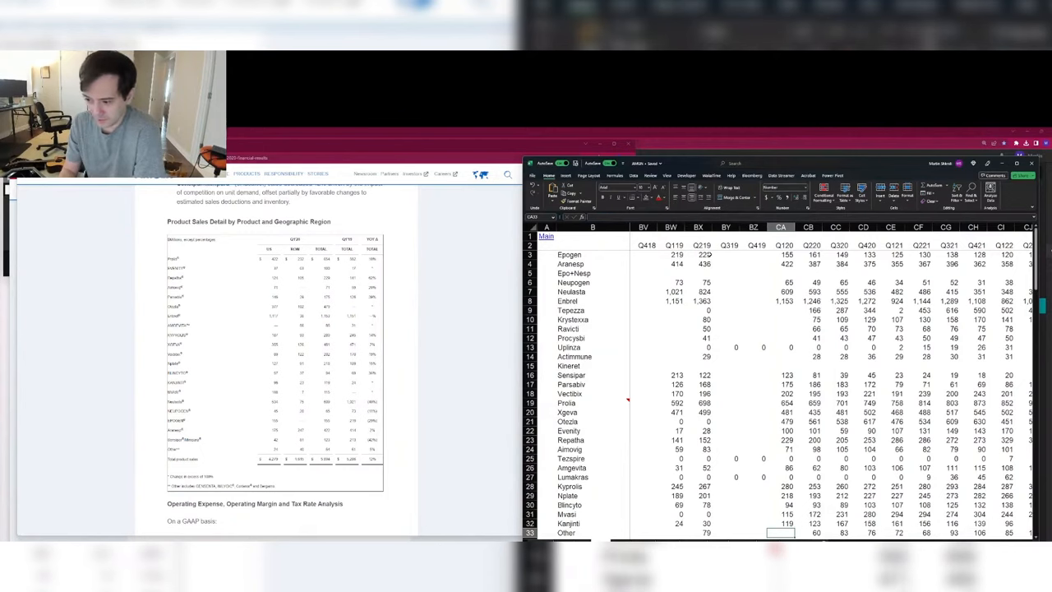
pyautogui.press('Left')
pyautogui.press('Left')
pyautogui.press('Left')
pyautogui.press('Left')
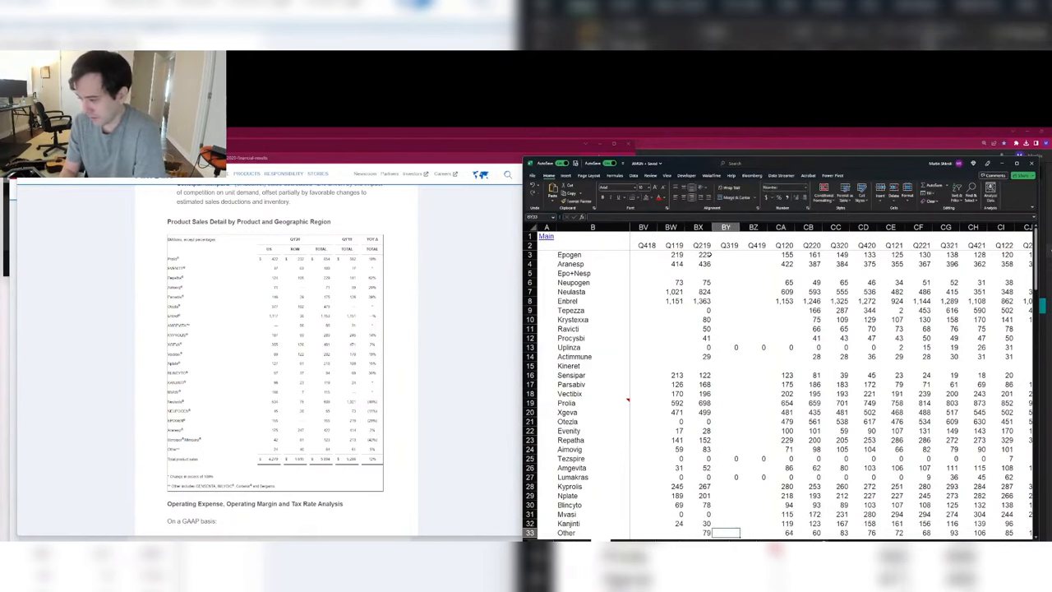
pyautogui.write('61')
pyautogui.press('Return')
# Step: Copy the Revenue formula from the Q219 column into the Q119 column
pyautogui.press('Right')
pyautogui.press('Right')
pyautogui.press('Right')
pyautogui.press('Right')
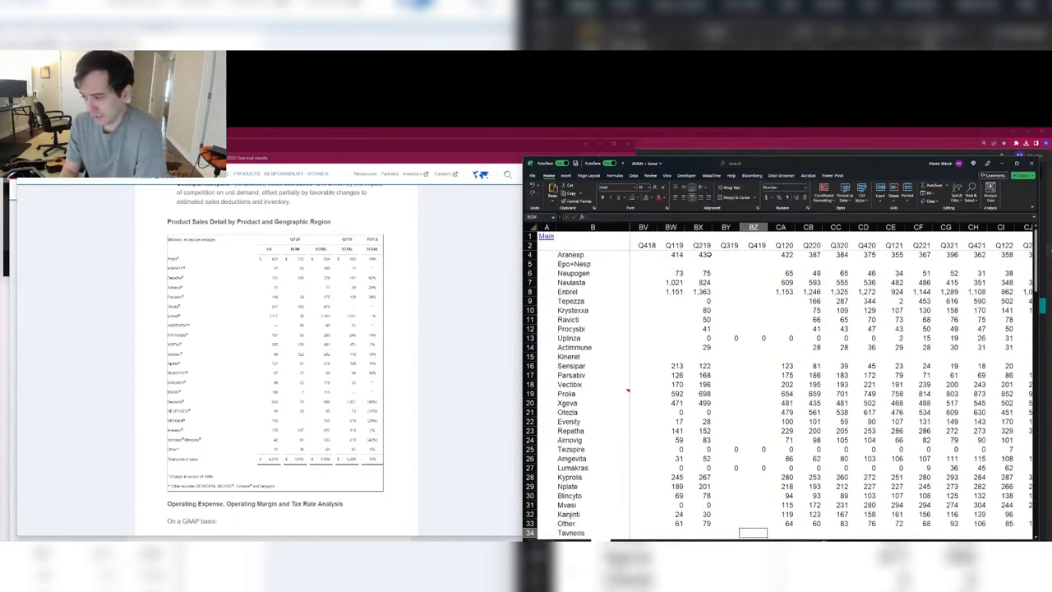
pyautogui.press('Down')
pyautogui.press('Down')
pyautogui.press('Down')
pyautogui.press('Down')
pyautogui.press('Up')
pyautogui.press('Up')
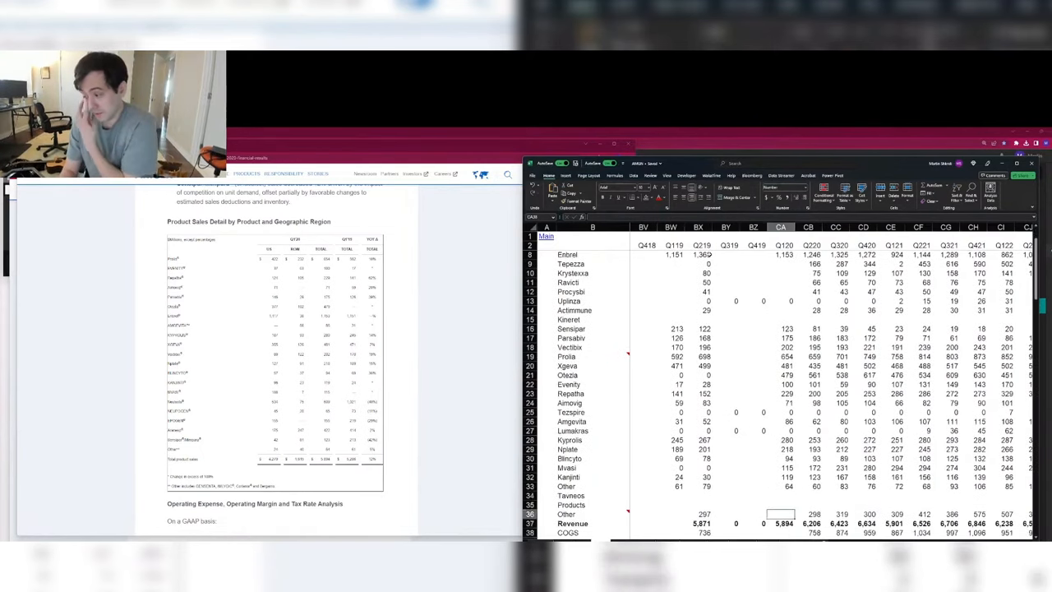
pyautogui.press('Down')
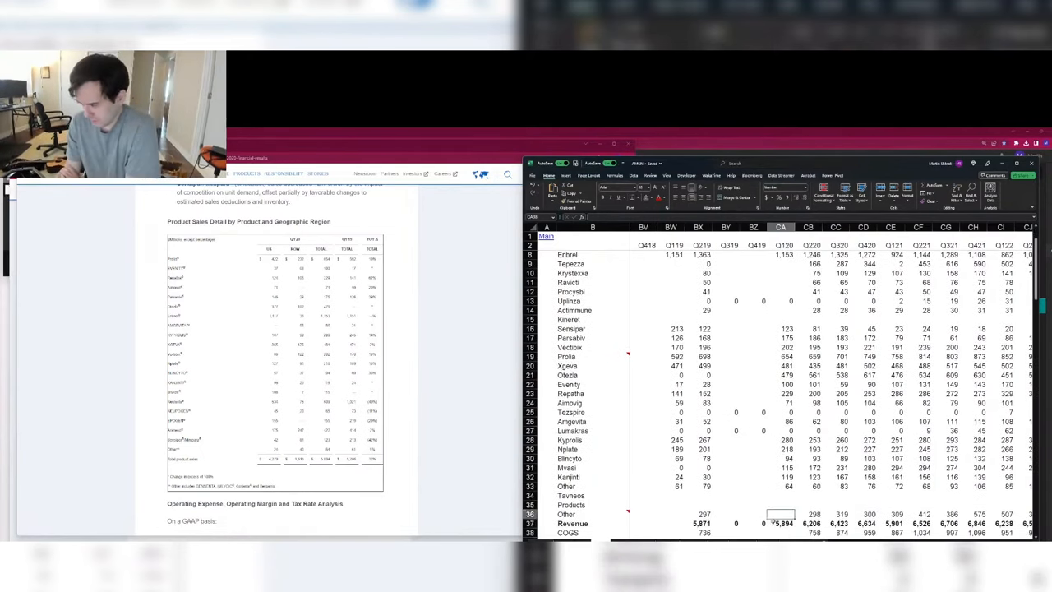
pyautogui.press('Left')
pyautogui.press('Left')
pyautogui.press('Left')
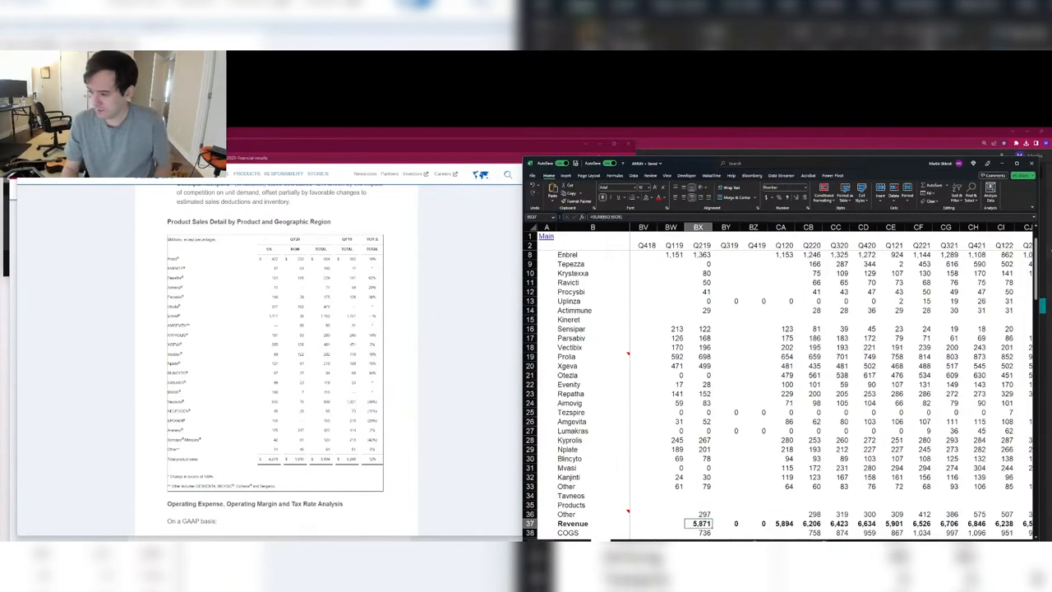
pyautogui.press('Left')
pyautogui.write('5,286')
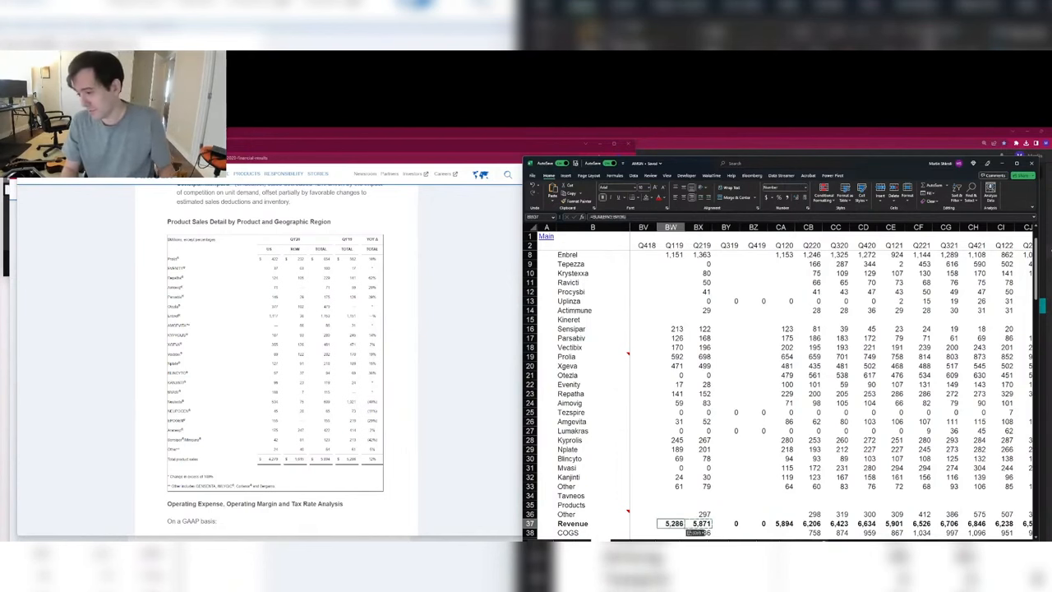
pyautogui.press('Escape')
# Step: Look up the operating expense table with the non-GAAP Q1 2020 and Q1 2019 figures in the results release
pyautogui.press('Right')
pyautogui.press('Down')
pyautogui.press('Down')
pyautogui.press('Right')
pyautogui.press('Right')
pyautogui.press('Down')
pyautogui.press('Down')
pyautogui.press('Down')
pyautogui.press('Down')
pyautogui.press('Down')
pyautogui.press('Down')
pyautogui.press('Down')
pyautogui.press('Down')
pyautogui.press('Down')
pyautogui.press('Down')
pyautogui.press('Down')
pyautogui.press('Down')
pyautogui.press('Down')
pyautogui.press('Down')
pyautogui.press('Down')
pyautogui.press('Down')
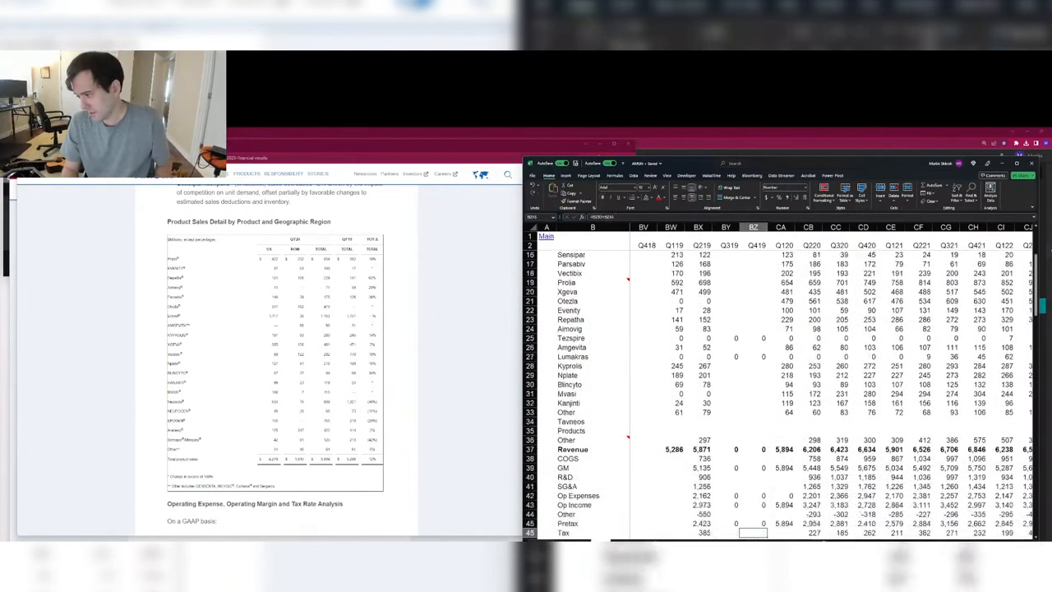
pyautogui.click(463, 427)
pyautogui.scroll(-10, 460, 426)
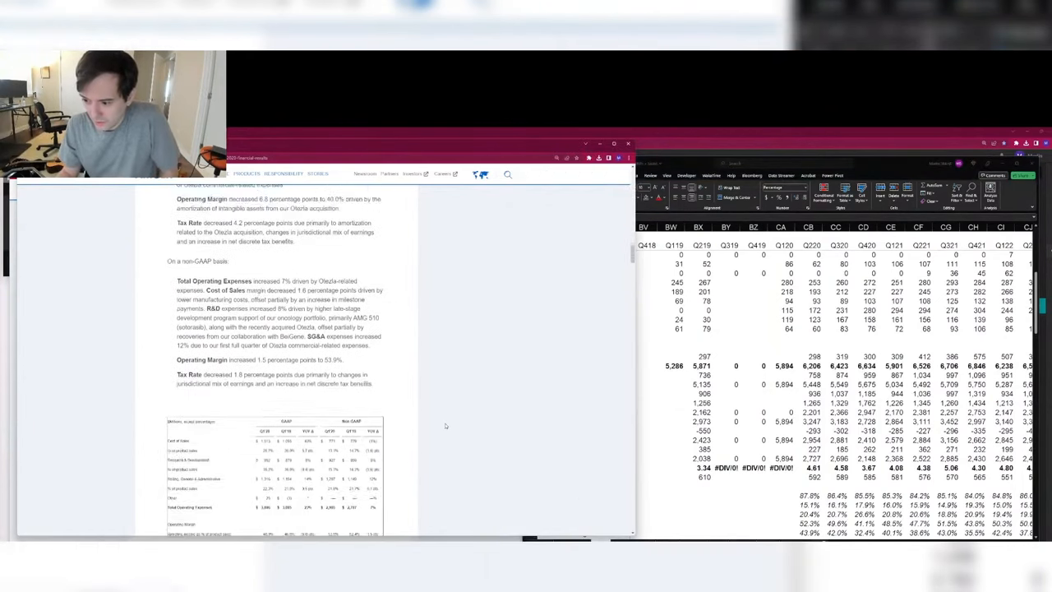
pyautogui.scroll(-2, 445, 425)
pyautogui.click(930, 386)
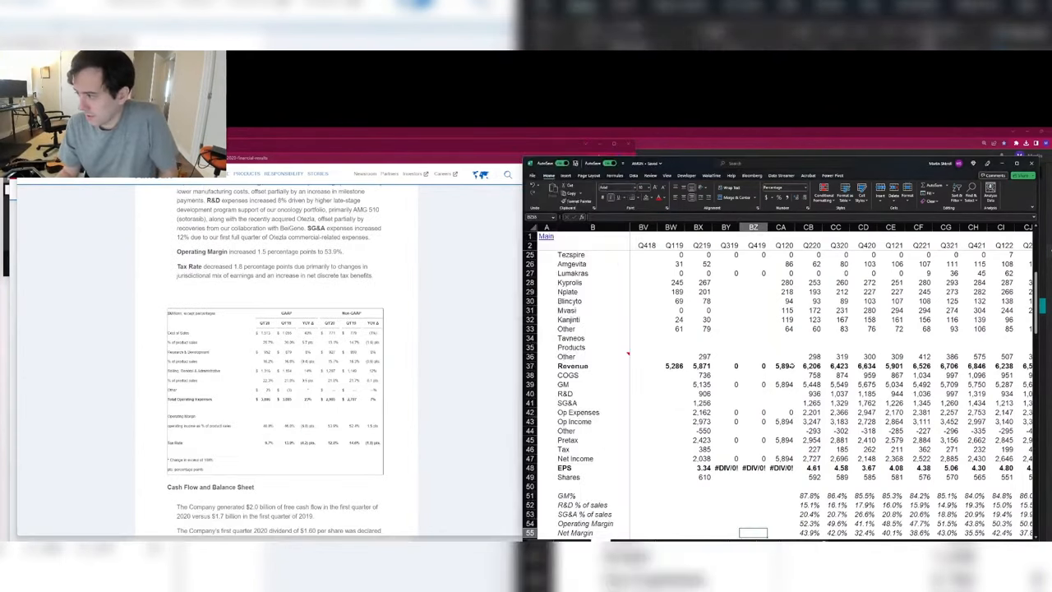
# Step: Enter COGS as 771 in the Q120 column and 779 in Q119, and copy the Q219 GM formula into Q119
pyautogui.click(780, 375)
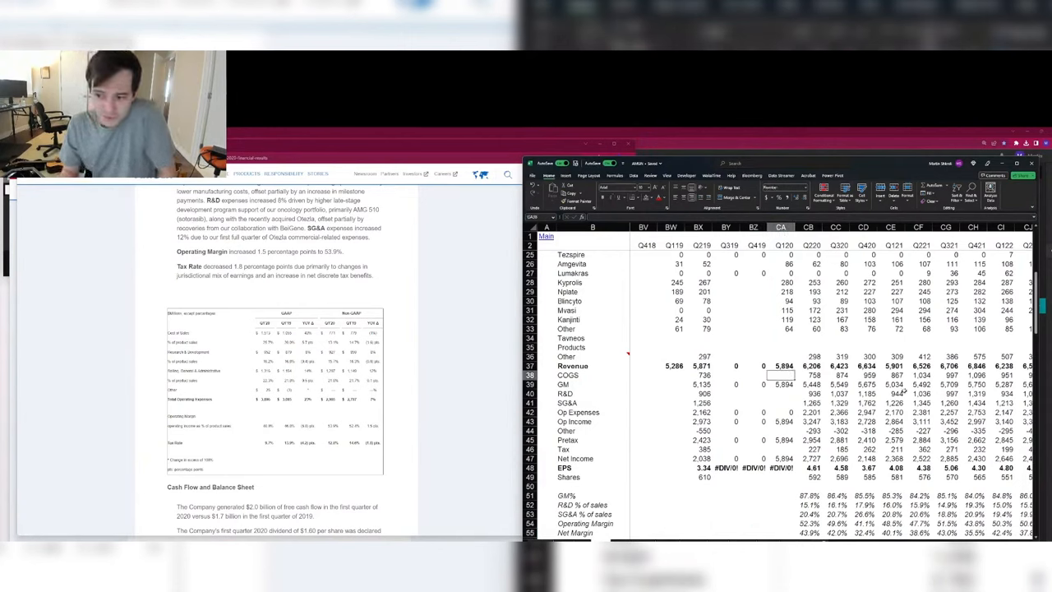
pyautogui.write('77')
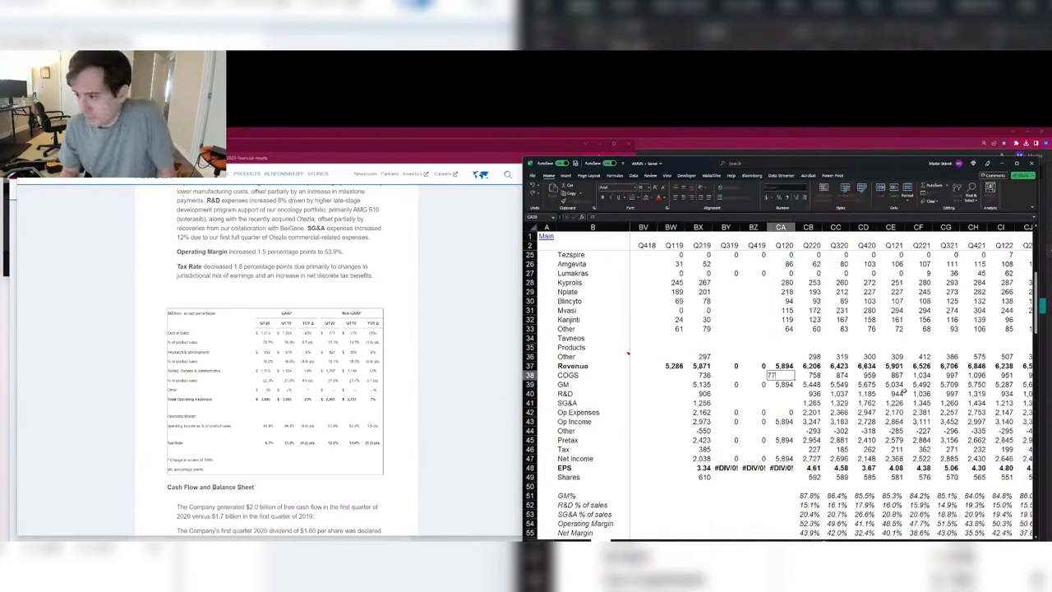
pyautogui.press('Left')
pyautogui.press('Left')
pyautogui.press('Left')
pyautogui.press('Left')
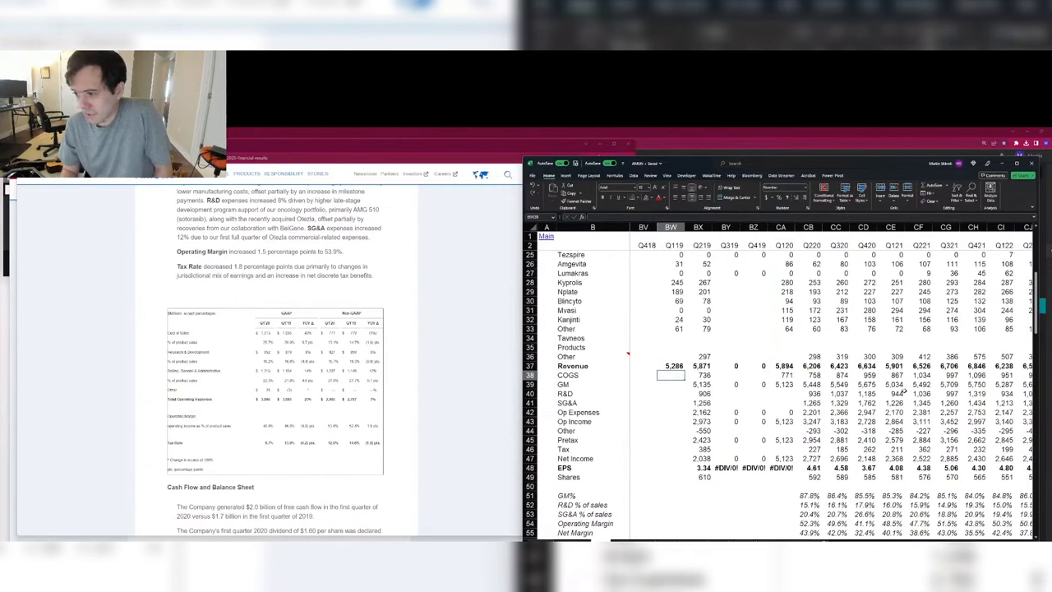
pyautogui.write('779')
pyautogui.press('Return')
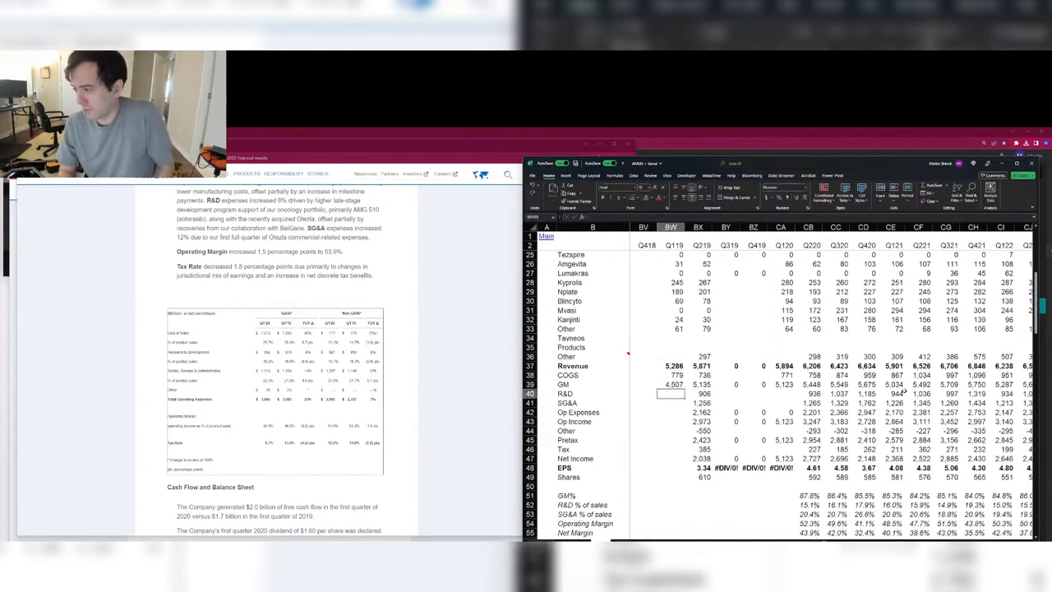
# Step: Enter R&D expense as 927 in the Q120 column and 859 in the Q119 column
pyautogui.press('Right')
pyautogui.press('Right')
pyautogui.press('Right')
pyautogui.press('Right')
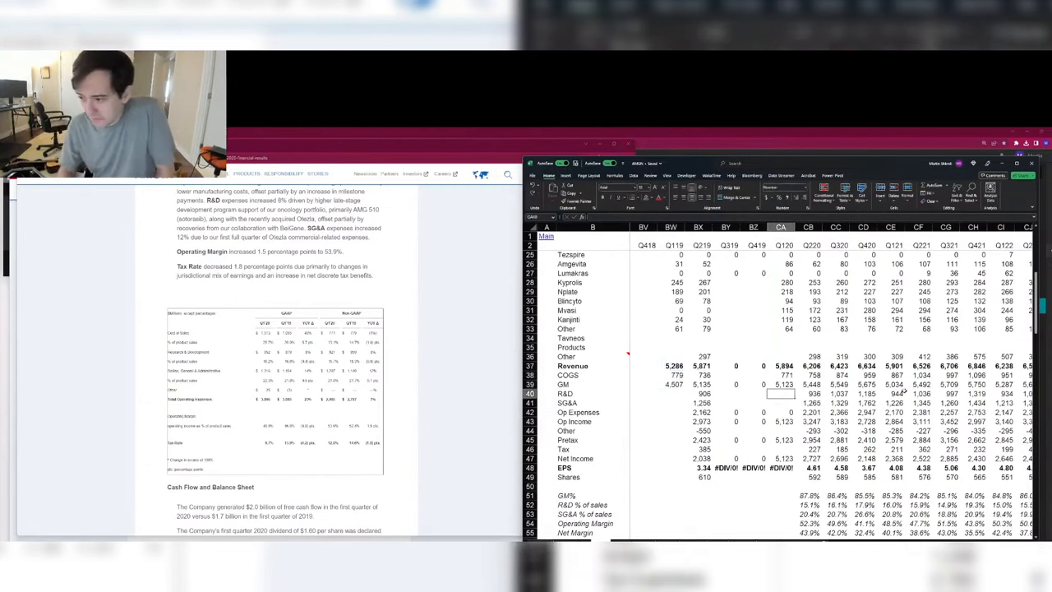
pyautogui.write('927')
pyautogui.press('Left')
pyautogui.press('Left')
pyautogui.press('Left')
pyautogui.press('Left')
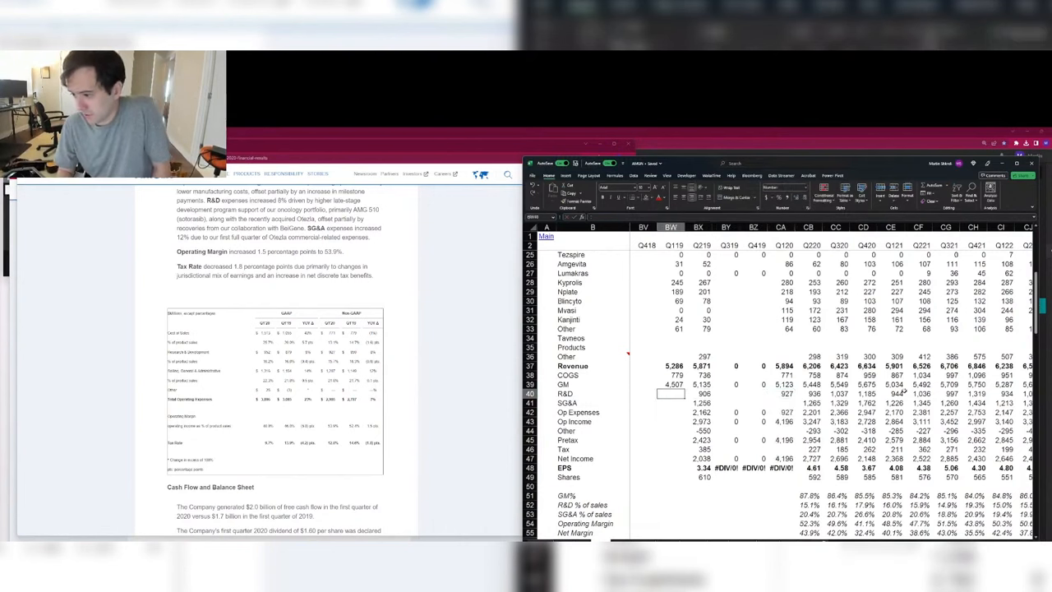
pyautogui.write('859')
pyautogui.press('Return')
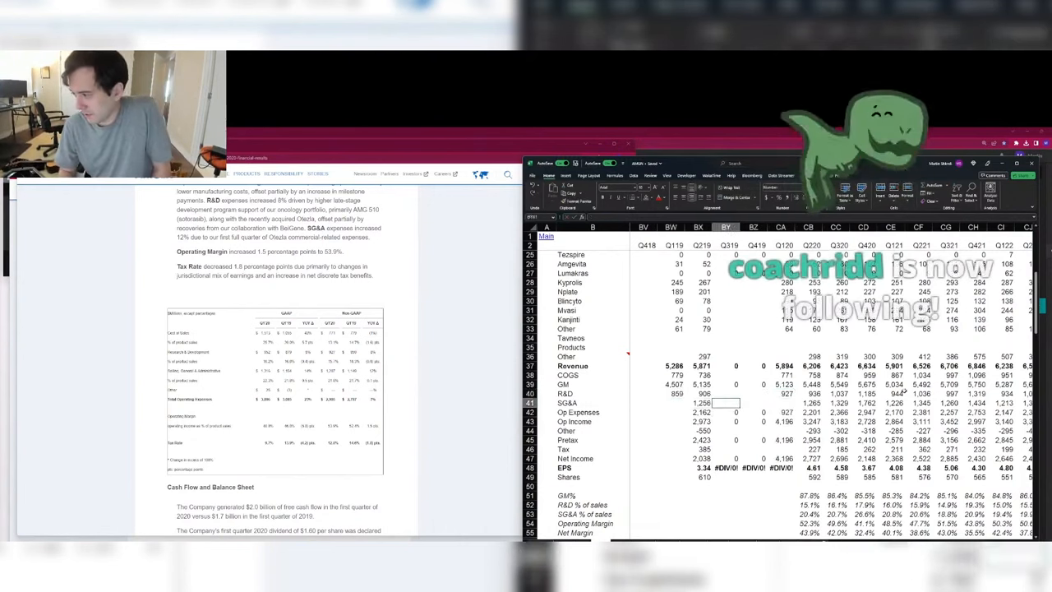
# Step: Enter SG&A expense as 1287 in the Q120 column and 1149 in the Q119 column
pyautogui.press('Right')
pyautogui.press('Right')
pyautogui.press('Right')
pyautogui.press('Right')
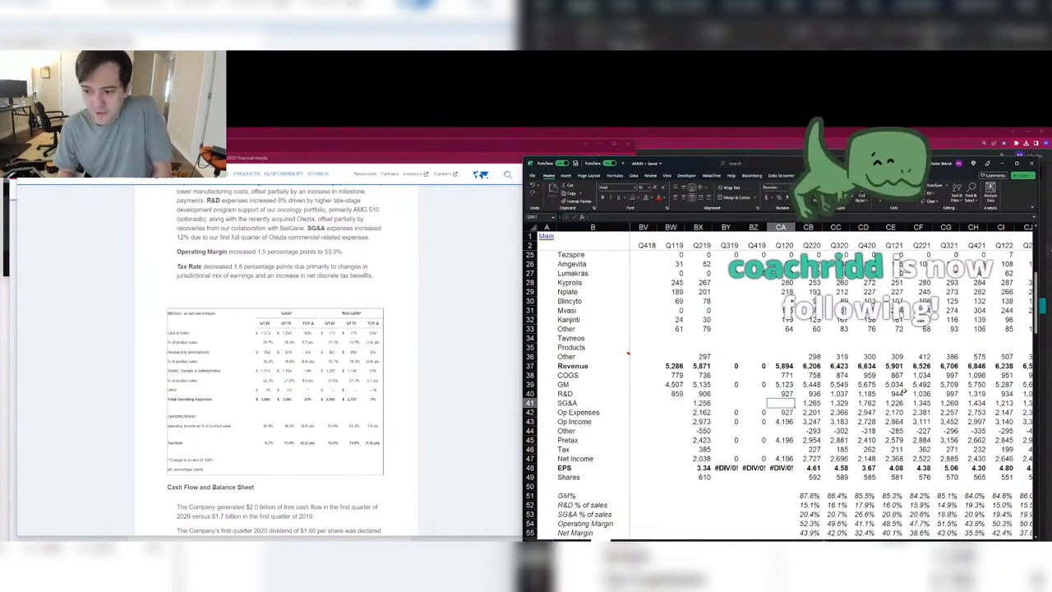
pyautogui.write('1287')
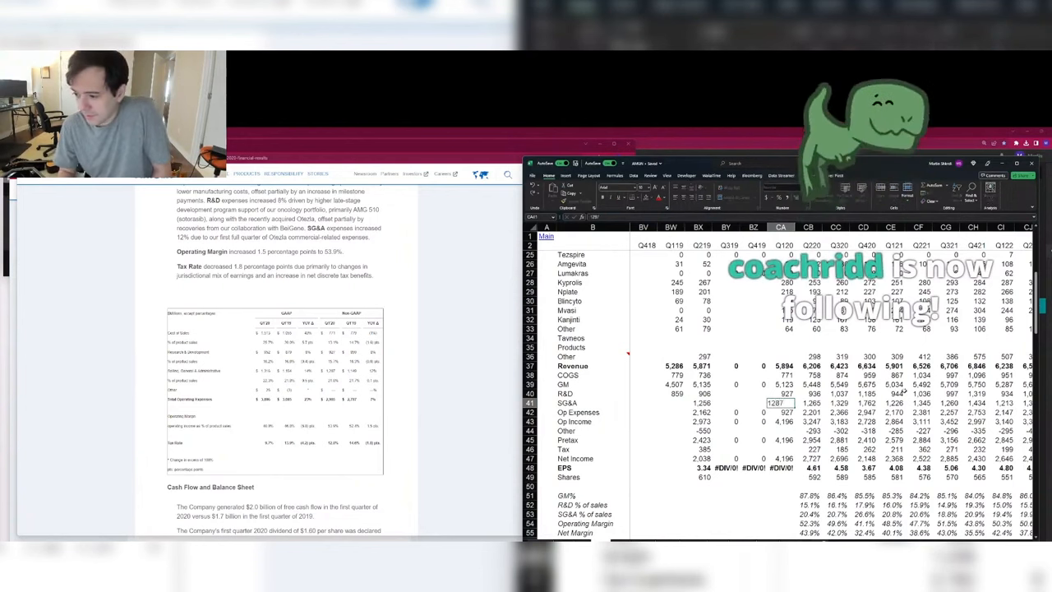
pyautogui.press('Left')
pyautogui.press('Left')
pyautogui.press('Left')
pyautogui.press('Left')
pyautogui.write('1149')
pyautogui.press('Return')
# Step: Copy the Op Expenses and Op Income formulas from the Q219 column into the Q119 column
pyautogui.press('Right')
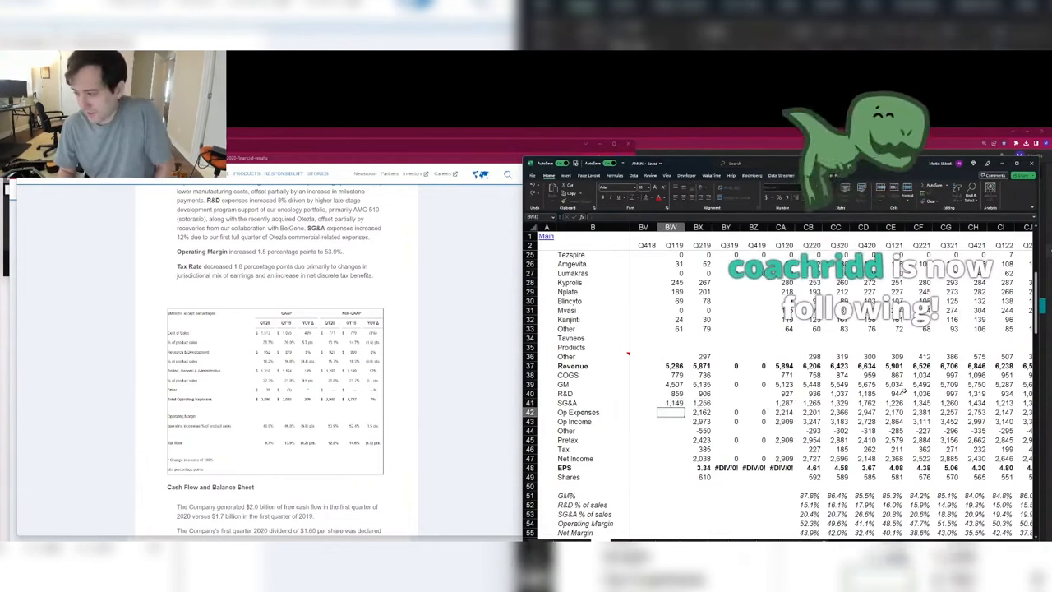
pyautogui.press('Left')
pyautogui.write('2008')
pyautogui.press('Return')
pyautogui.write('2499')
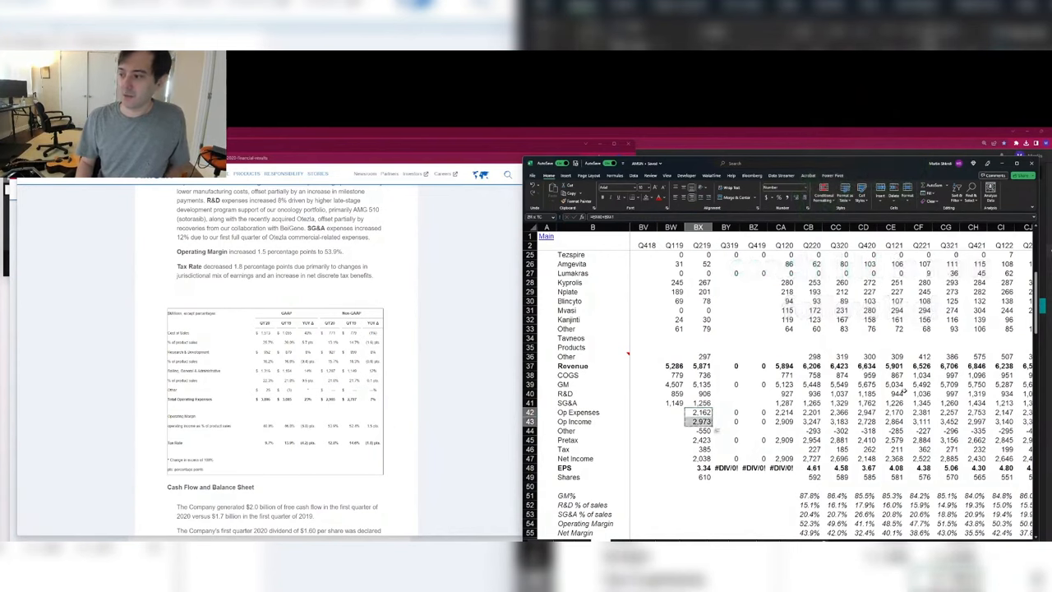
# Step: Enter the Q120 Other line below Op Income as -346+11, using the interest and other income figures in the release's GAAP income statement
pyautogui.press('Right')
pyautogui.press('Right')
pyautogui.press('Right')
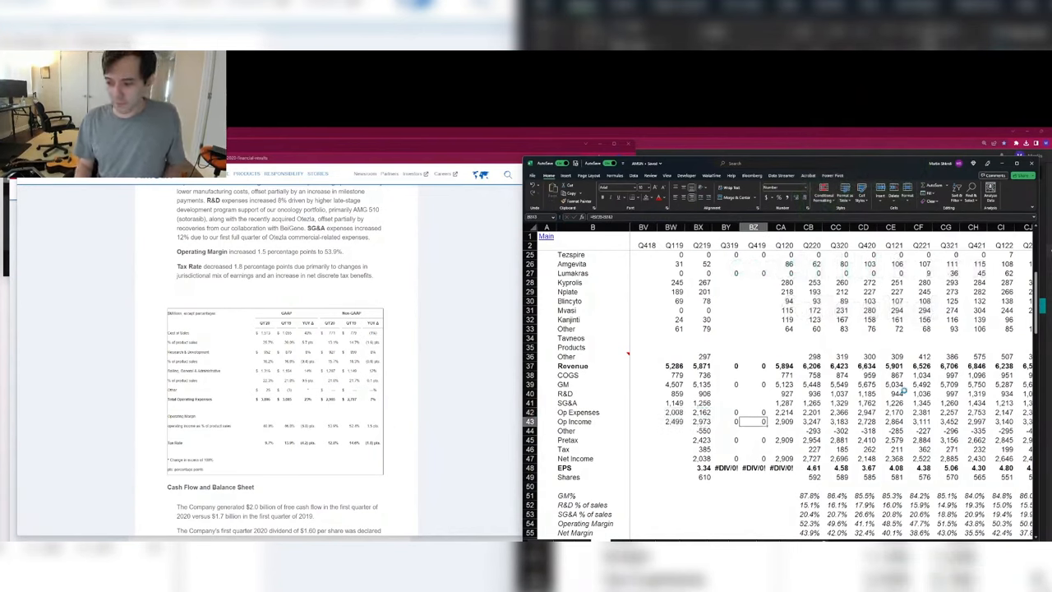
pyautogui.press('Right')
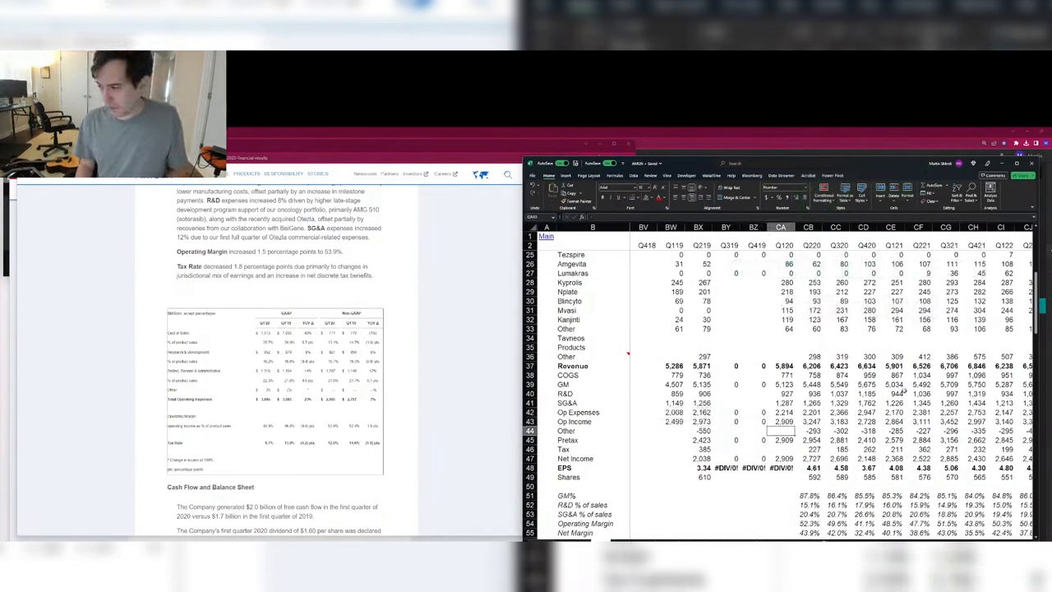
pyautogui.press('Up')
pyautogui.press('Up')
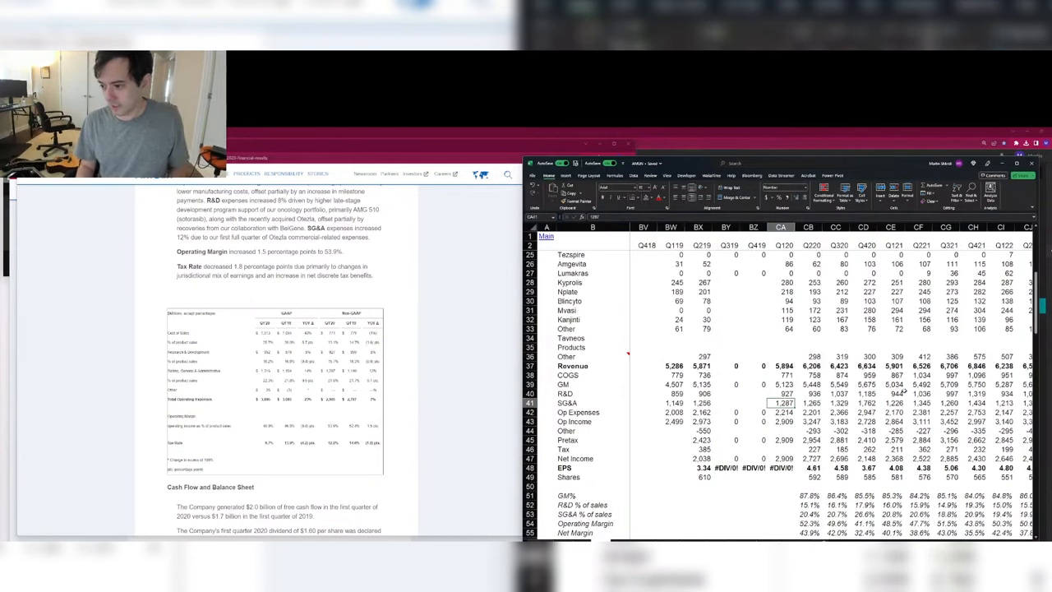
pyautogui.moveTo(521, 426); pyautogui.dragTo(633, 427)
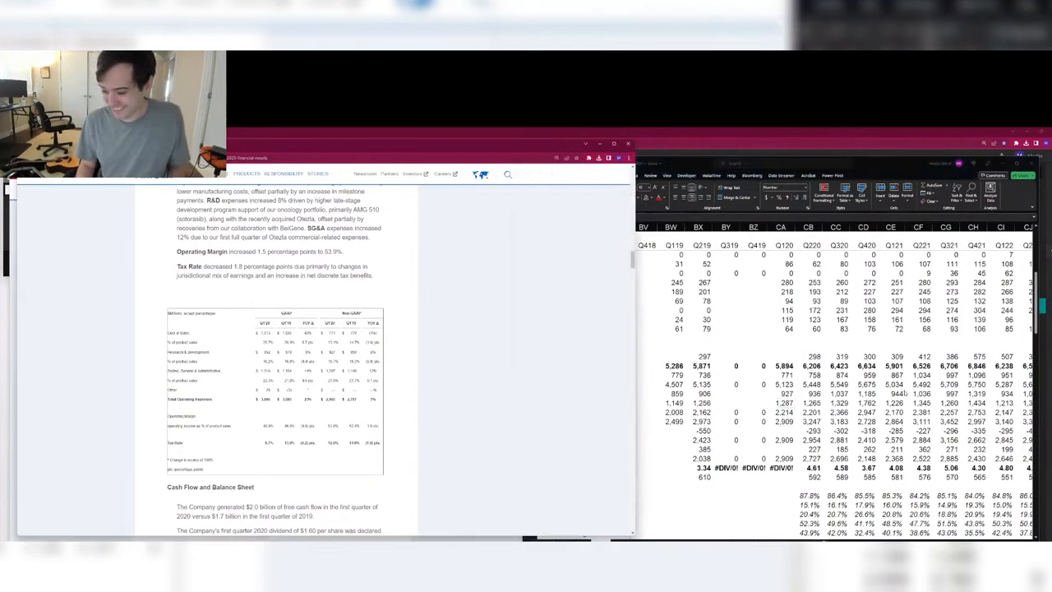
pyautogui.scroll(-10, 275, 357)
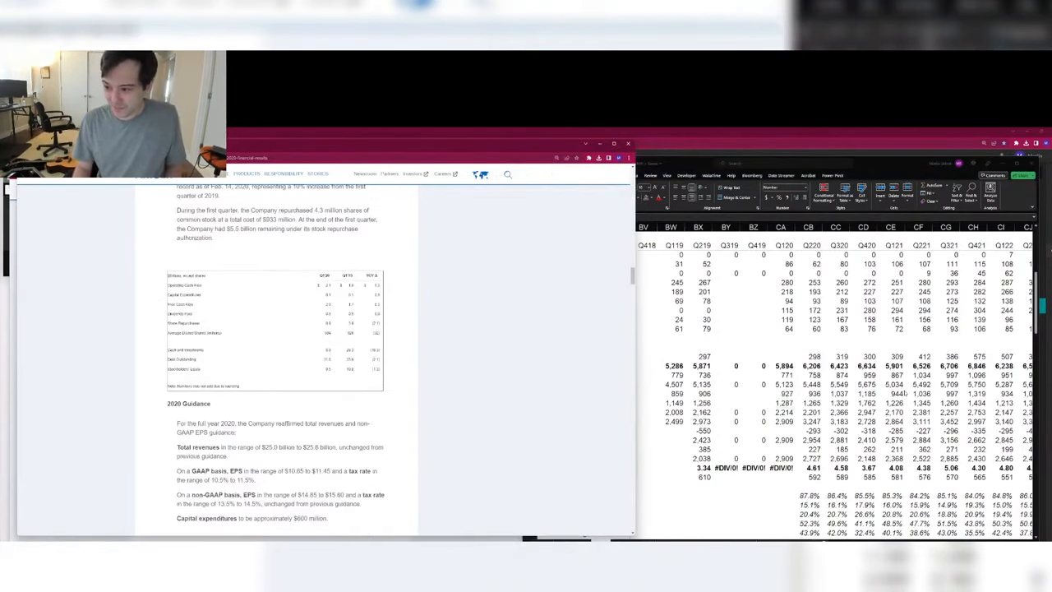
pyautogui.scroll(-15, 275, 357)
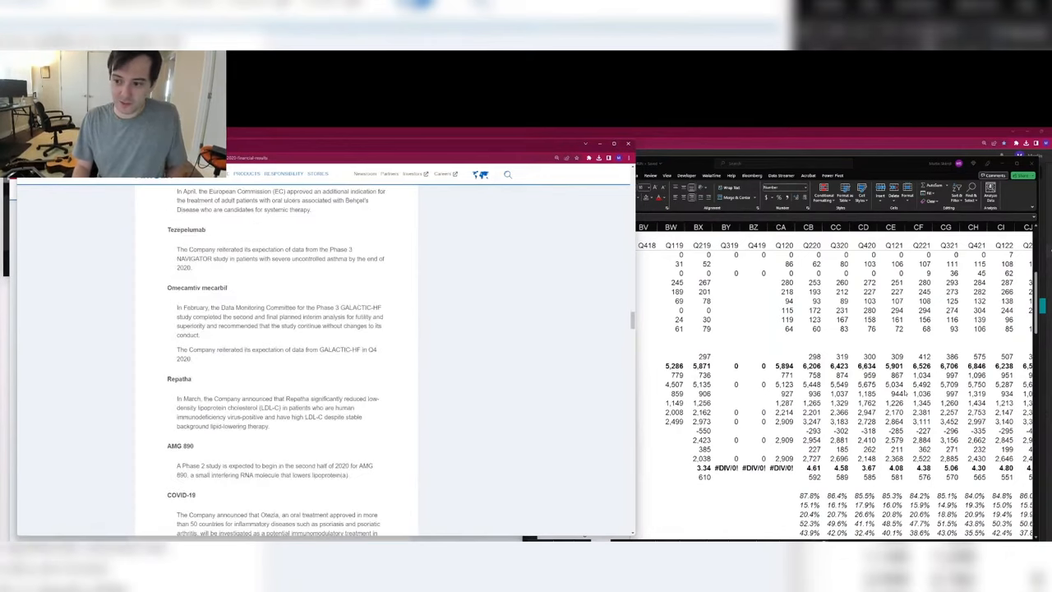
pyautogui.scroll(-15, 275, 357)
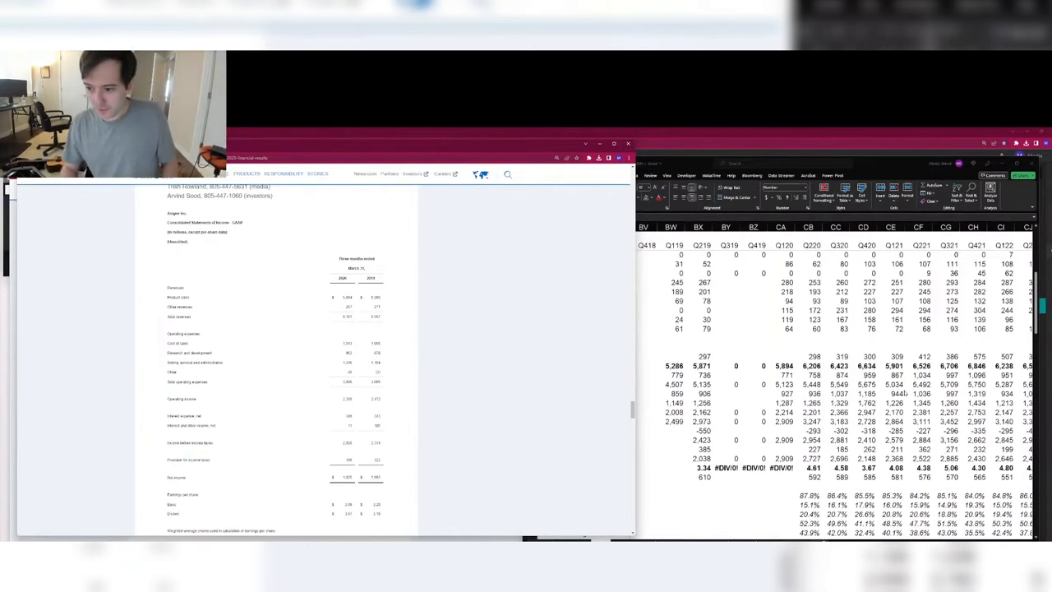
pyautogui.hotkey('alt', 'Tab')
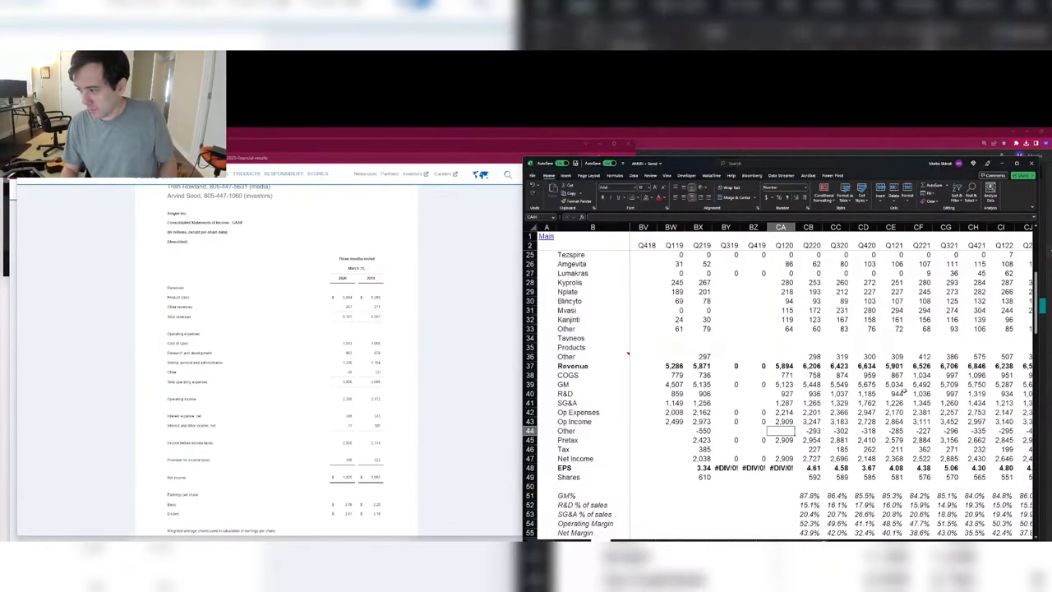
pyautogui.hotkey('alt', 'Tab')
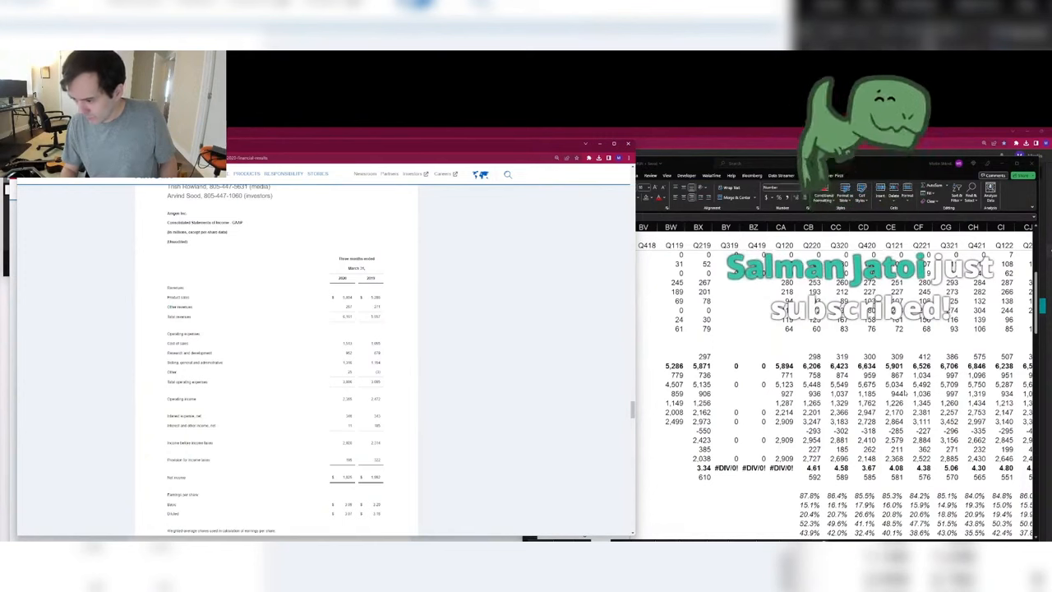
pyautogui.hotkey('alt', 'Tab')
pyautogui.write('-346')
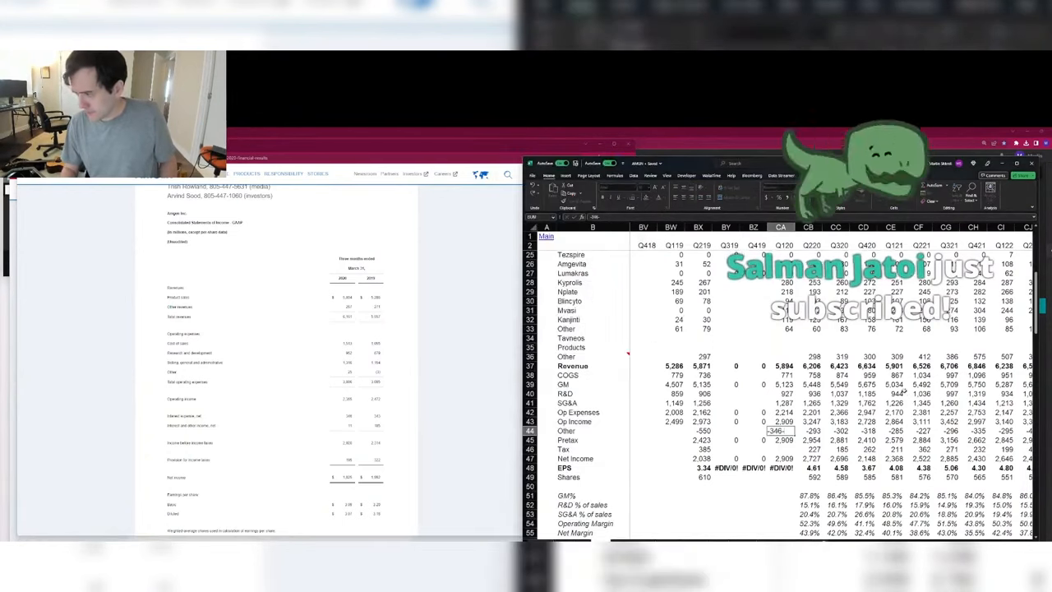
pyautogui.write('+11')
pyautogui.press('Return')
# Step: Enter Tax as 195 in the Q120 column from the income statement
pyautogui.press('Down')
pyautogui.write('195')
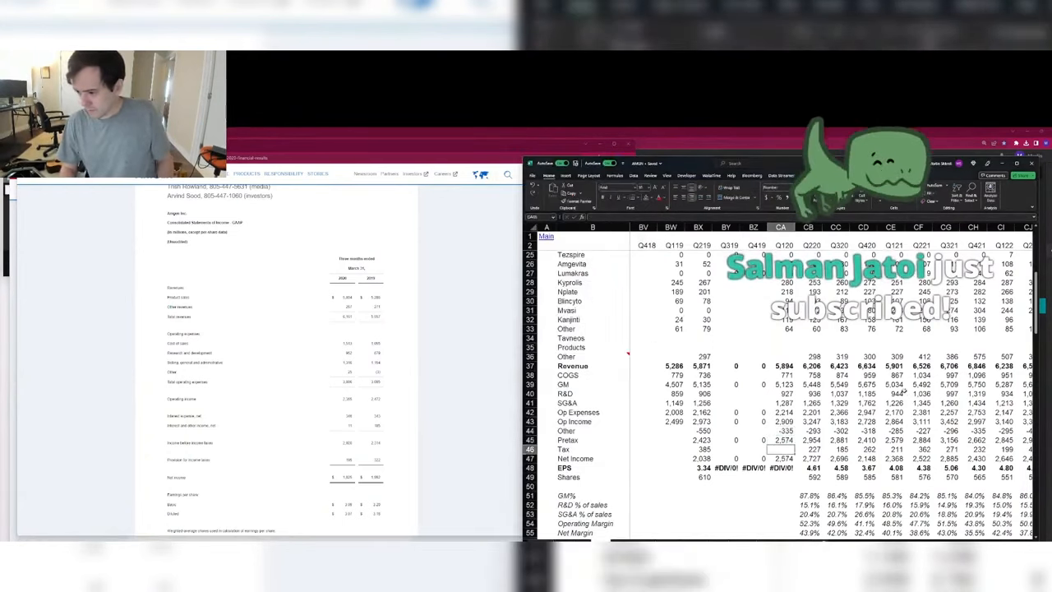
pyautogui.press('Return')
# Step: Enter the diluted share counts from the income statement in the Shares row as 594 for Q120 and 626 for Q119
pyautogui.hotkey('alt', 'Tab')
pyautogui.press('Down')
pyautogui.press('Down')
pyautogui.press('Down')
pyautogui.press('Down')
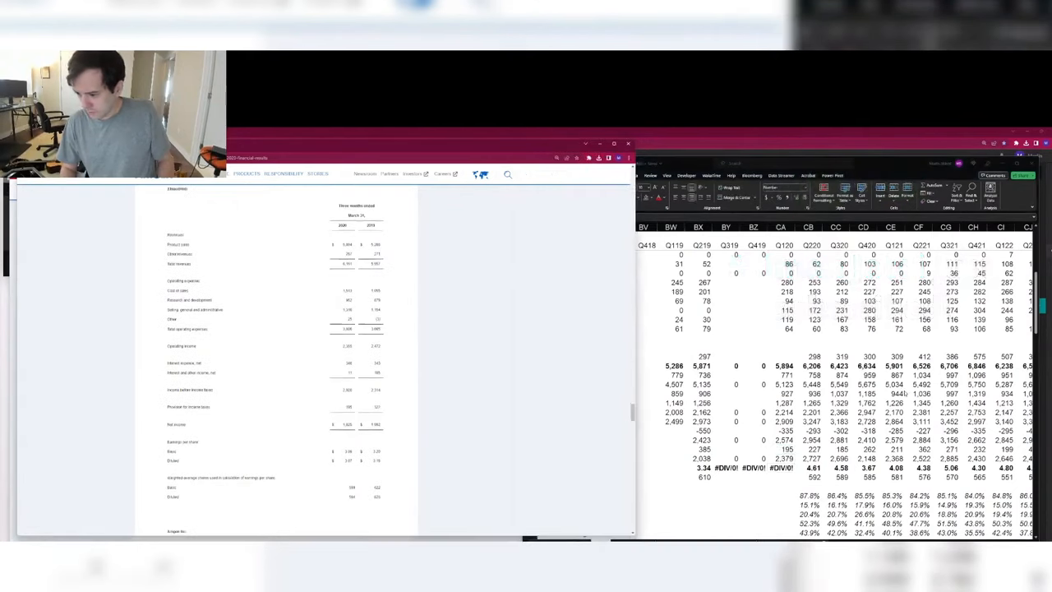
pyautogui.hotkey('alt', 'Tab')
pyautogui.press('Down')
pyautogui.press('Down')
pyautogui.press('Left')
pyautogui.press('Left')
pyautogui.press('Left')
pyautogui.press('Left')
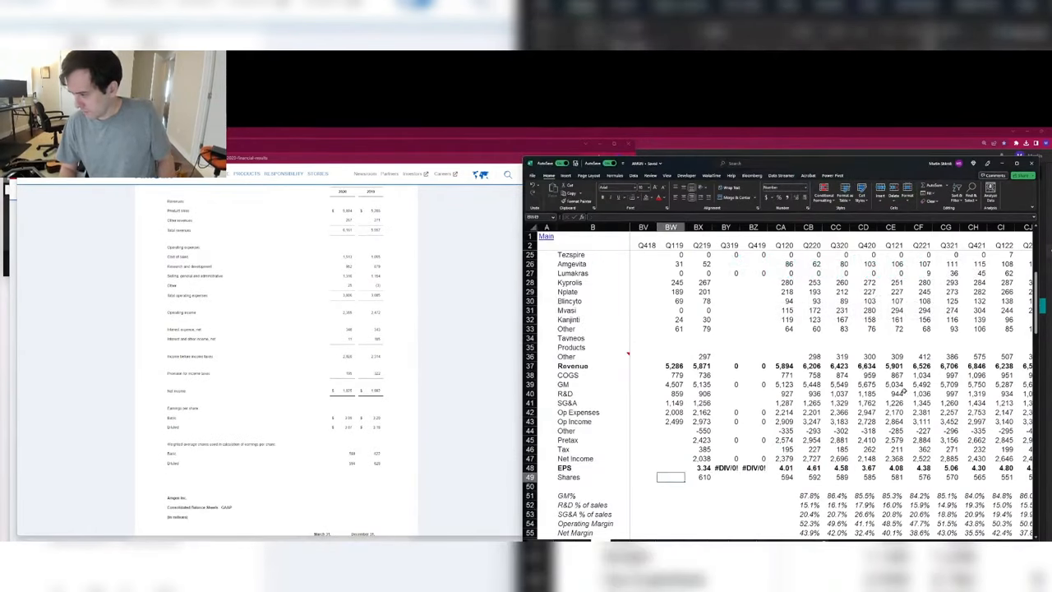
pyautogui.write('626')
pyautogui.press('Return')
# Step: Copy the EPS and Net Income formulas from the Q219 column into the Q119 column
pyautogui.press('Right')
pyautogui.press('Up')
pyautogui.press('Up')
pyautogui.hotkey('ctrl', 'c')
pyautogui.press('Left')
pyautogui.hotkey('ctrl', 'v')
pyautogui.press('Up')
pyautogui.press('Right')
pyautogui.hotkey('ctrl', 'c')
pyautogui.press('Left')
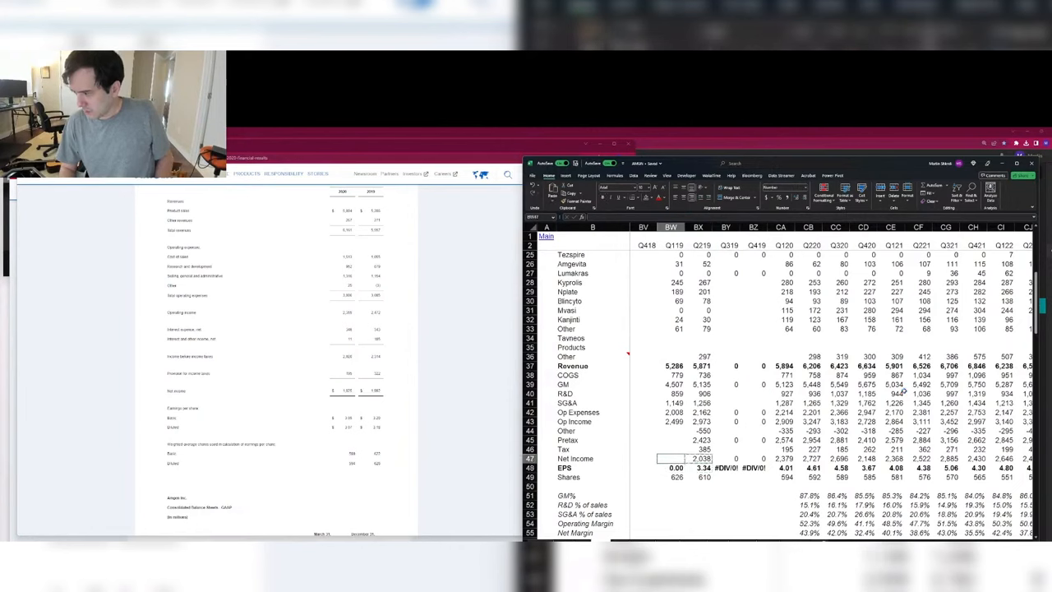
pyautogui.hotkey('ctrl', 'v')
# Step: Copy the Pretax formula from the Q219 column into the Q119 column
pyautogui.press('Up')
pyautogui.press('Up')
pyautogui.press('Right')
pyautogui.hotkey('ctrl', 'c')
pyautogui.press('Left')
pyautogui.hotkey('ctrl', 'v')
# Step: Enter Other revenues from the release's income statement in the model's Other row above Revenue as 267 for Q120 and 271 for Q119
pyautogui.press('Up')
pyautogui.press('Right')
pyautogui.press('Right')
pyautogui.press('Right')
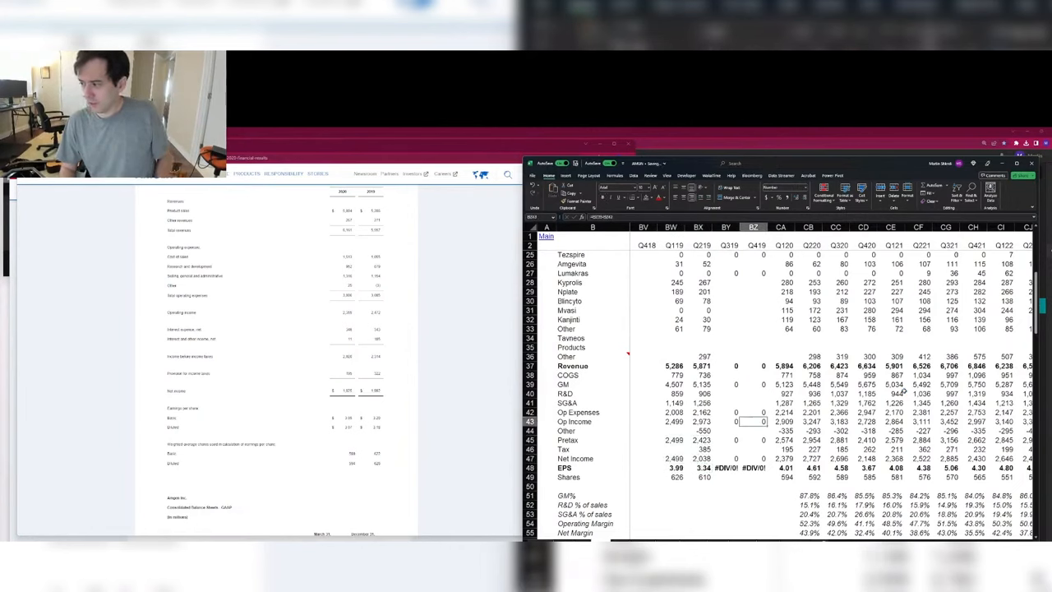
pyautogui.press('Right')
pyautogui.hotkey('alt', 'Tab')
pyautogui.press('pagedown')
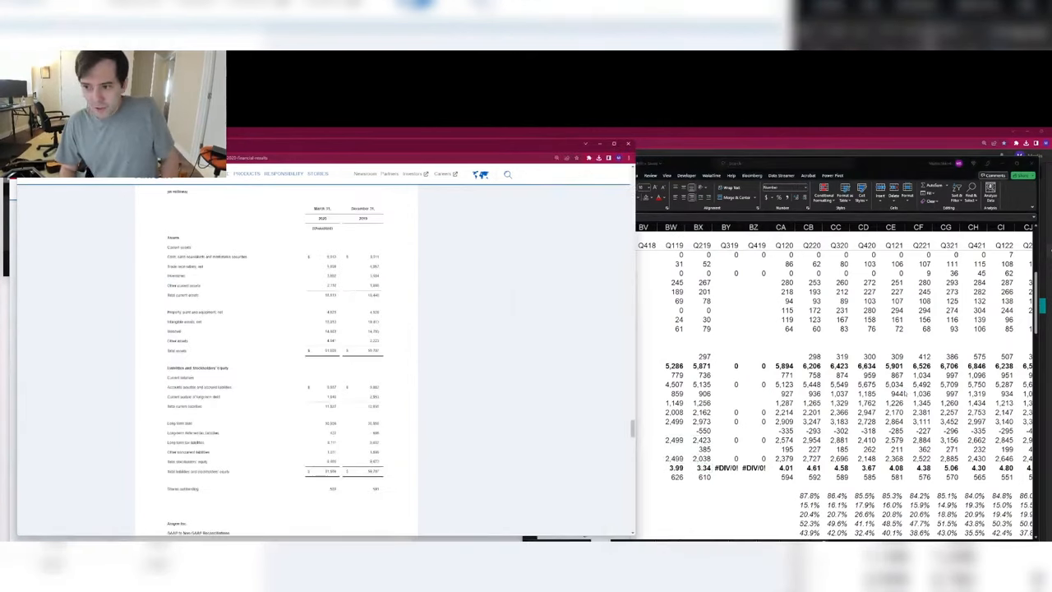
pyautogui.press('pageup')
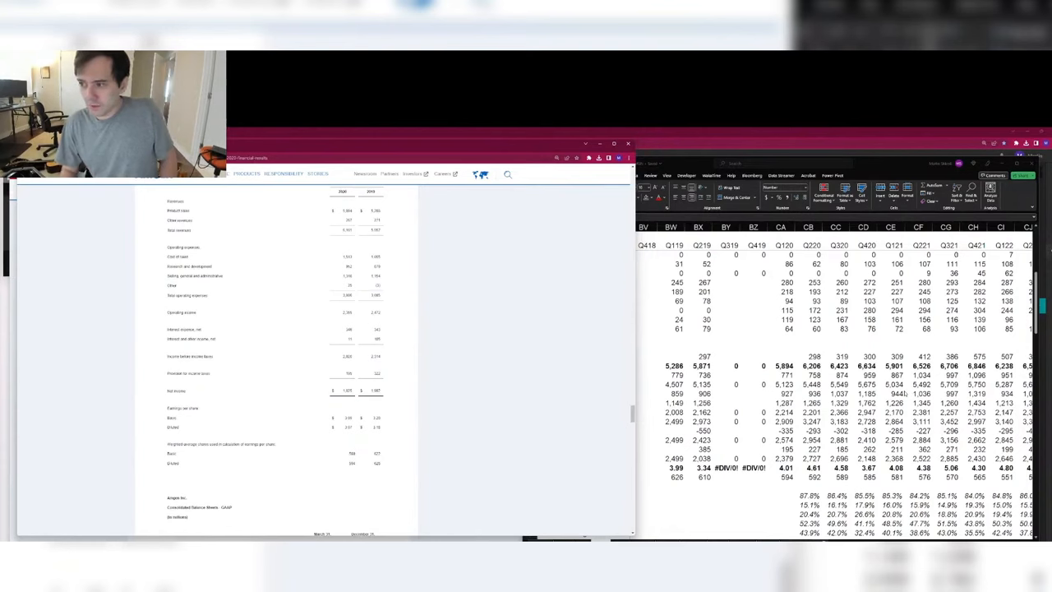
pyautogui.hotkey('alt', 'Tab')
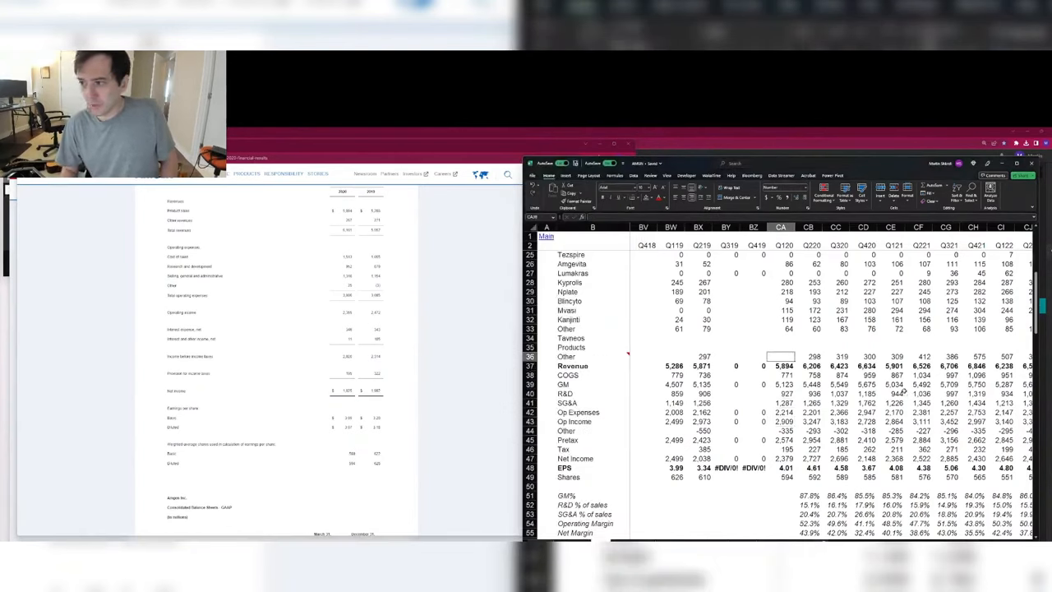
pyautogui.write('267')
pyautogui.press('Left')
pyautogui.press('Left')
pyautogui.press('Left')
pyautogui.press('Left')
pyautogui.write('27')
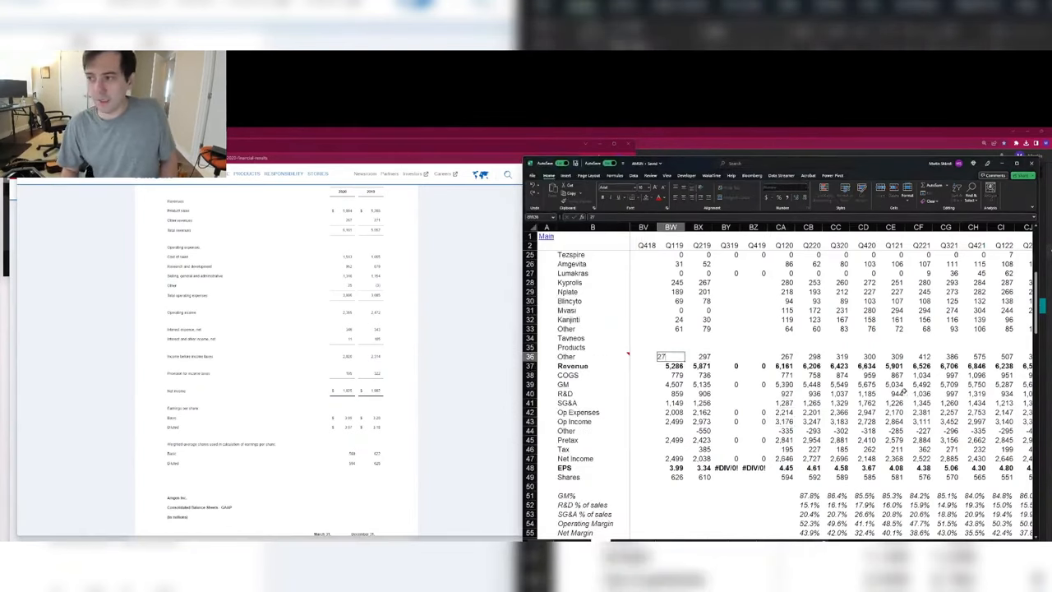
pyautogui.write('1')
pyautogui.press('Return')
# Step: Copy the ratio formulas from GM% through Tax Rate in the Q220 column into the Q120 column
pyautogui.press('Down')
pyautogui.press('Right')
pyautogui.press('Right')
pyautogui.press('Right')
pyautogui.press('Right')
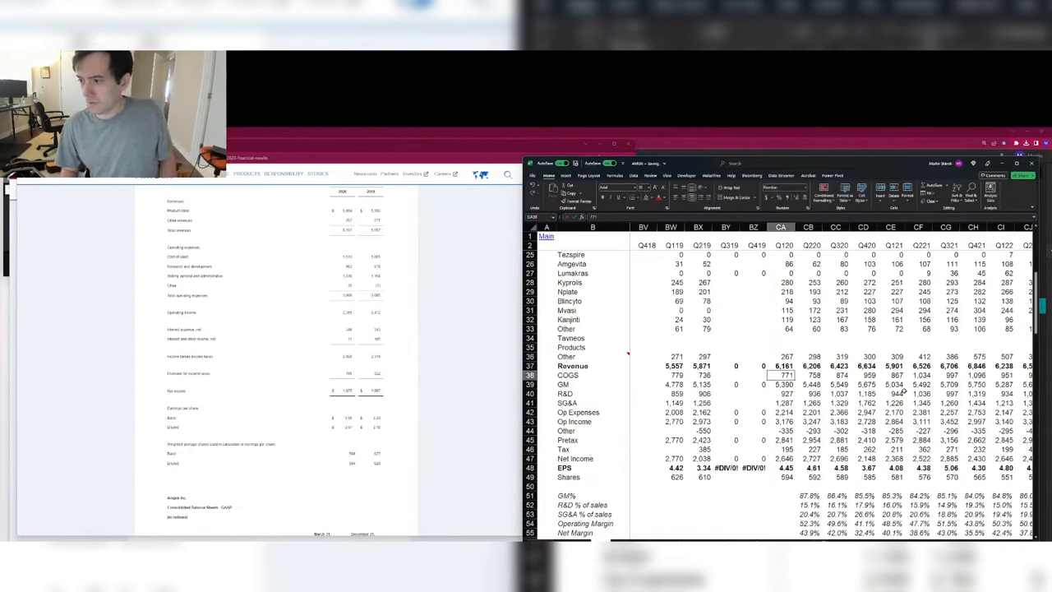
pyautogui.hotkey('ctrl', 'Down')
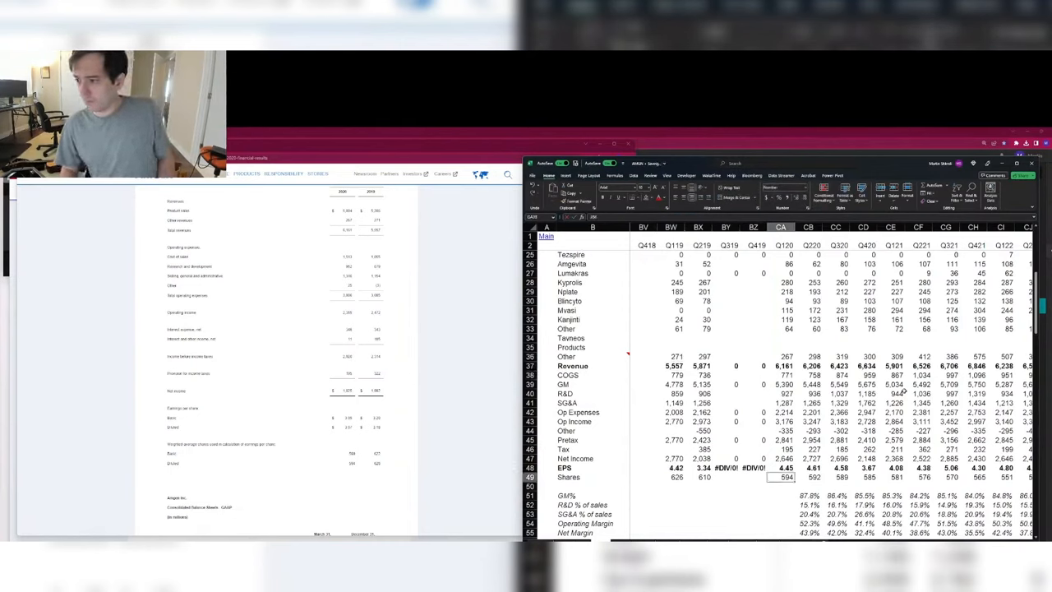
pyautogui.press('Right')
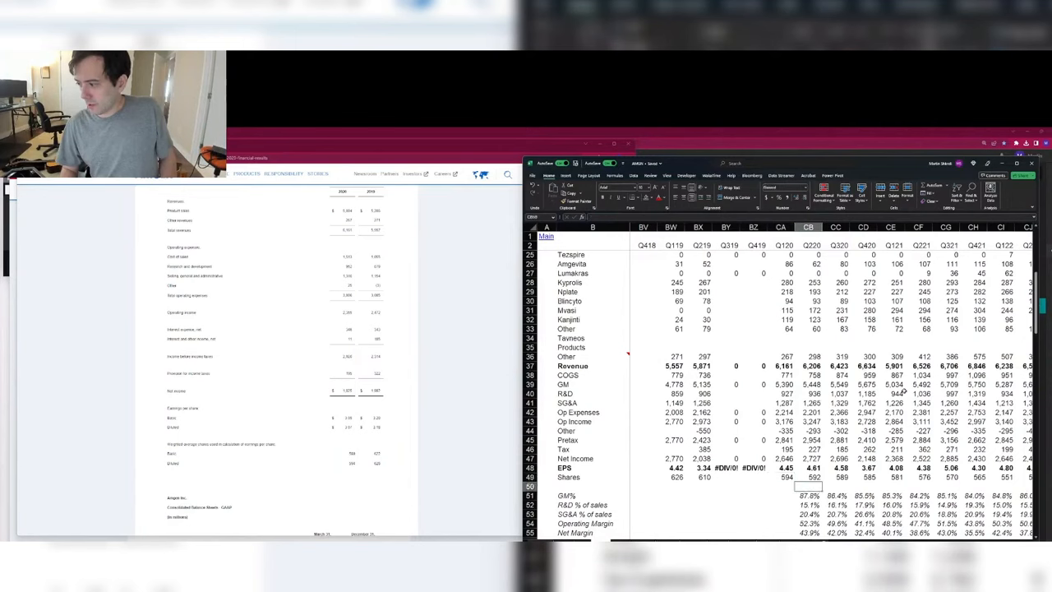
pyautogui.press('Down')
pyautogui.press('Down')
pyautogui.press('Down')
pyautogui.press('Down')
pyautogui.press('Down')
pyautogui.press('Down')
pyautogui.press('Down')
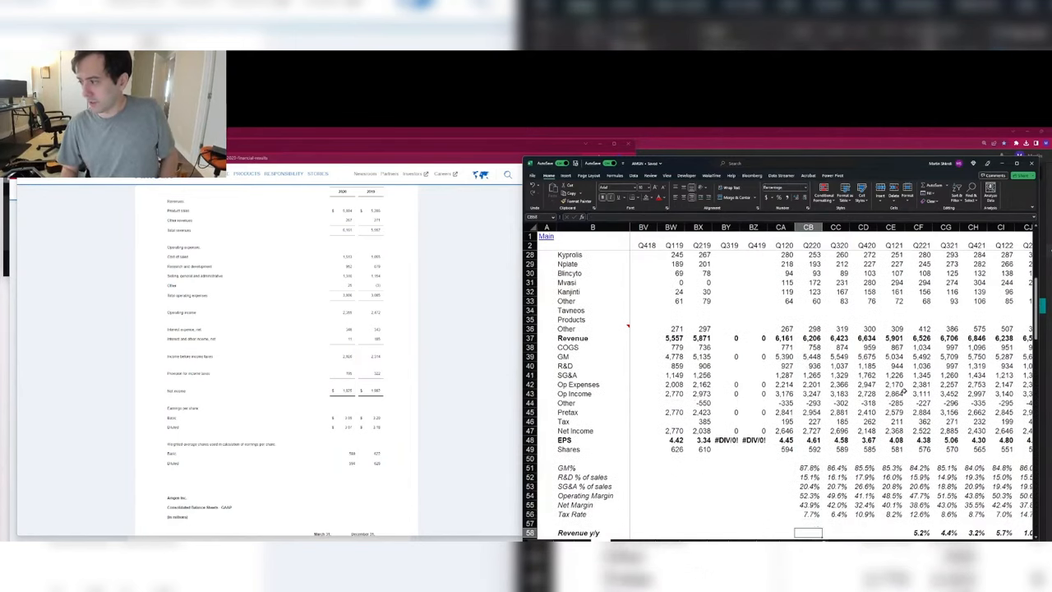
pyautogui.hotkey('shift', 'Up')
pyautogui.hotkey('shift', 'Up')
pyautogui.hotkey('shift', 'Up')
pyautogui.hotkey('shift', 'Up')
pyautogui.hotkey('shift', 'Up')
pyautogui.hotkey('ctrl', 'c')
pyautogui.press('Left')
pyautogui.hotkey('ctrl', 'v')
pyautogui.press('Escape')
# Step: Copy the Revenue y/y growth formula from the Q221 column into the Q121 column
pyautogui.press('Right')
pyautogui.press('Right')
pyautogui.press('Right')
pyautogui.press('Right')
pyautogui.press('Down')
pyautogui.press('Down')
pyautogui.press('Down')
pyautogui.press('Down')
pyautogui.press('Down')
pyautogui.press('Down')
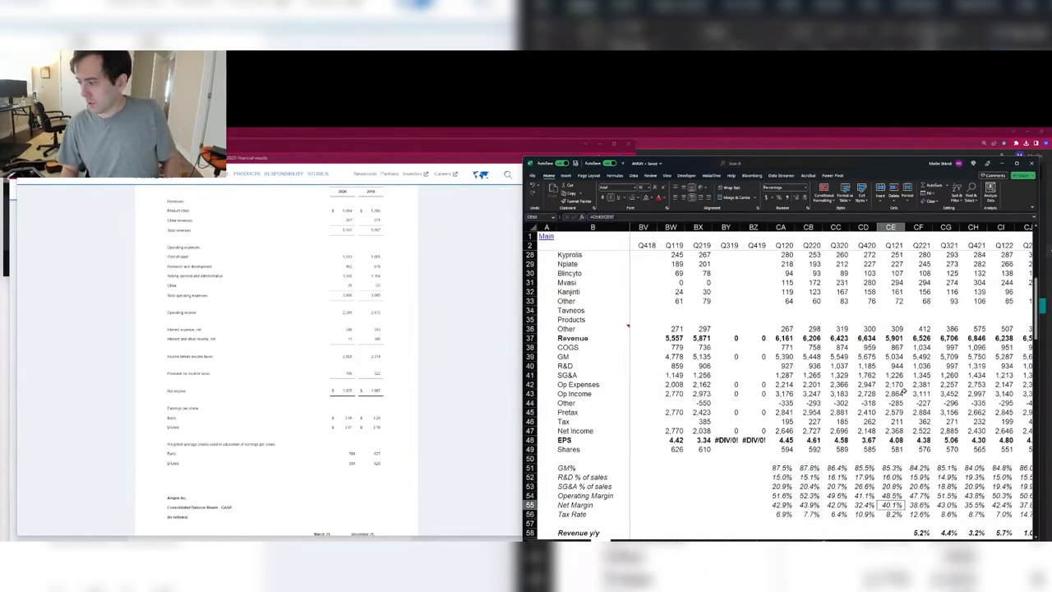
pyautogui.hotkey('ctrl', 'c')
pyautogui.press('Left')
pyautogui.hotkey('ctrl', 'v')
pyautogui.press('Down')
pyautogui.press('Down')
pyautogui.press('Escape')
# Step: Copy the GM% through Tax Rate formulas from the Q120 column into the Q219 and Q119 columns
pyautogui.press('Up')
pyautogui.press('Up')
pyautogui.press('Up')
pyautogui.press('Up')
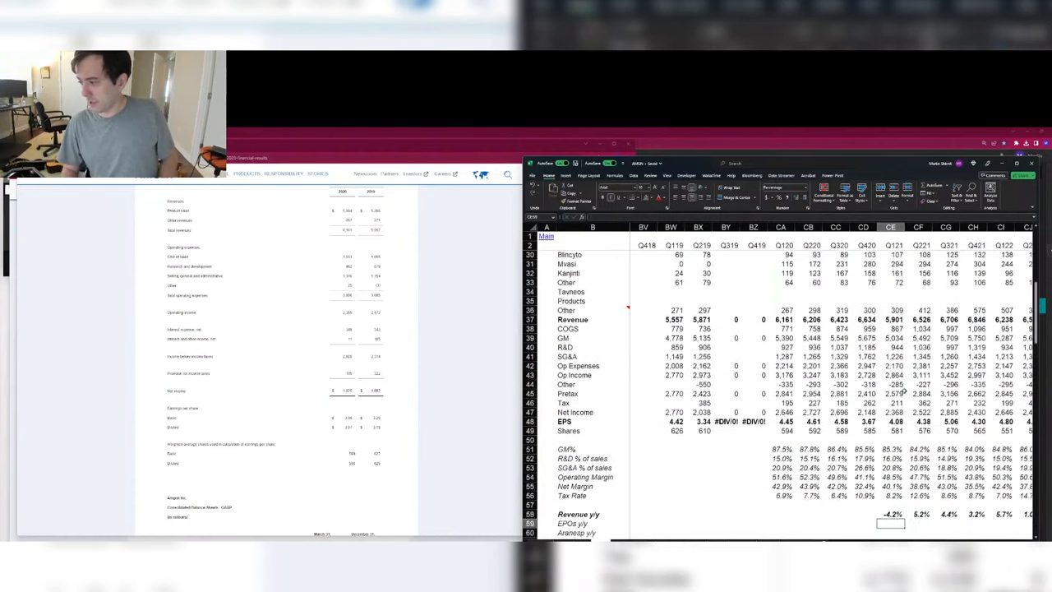
pyautogui.press('Left')
pyautogui.press('Left')
pyautogui.press('Left')
pyautogui.press('Left')
pyautogui.press('Up')
pyautogui.press('Up')
pyautogui.press('Up')
pyautogui.press('Up')
pyautogui.press('Up')
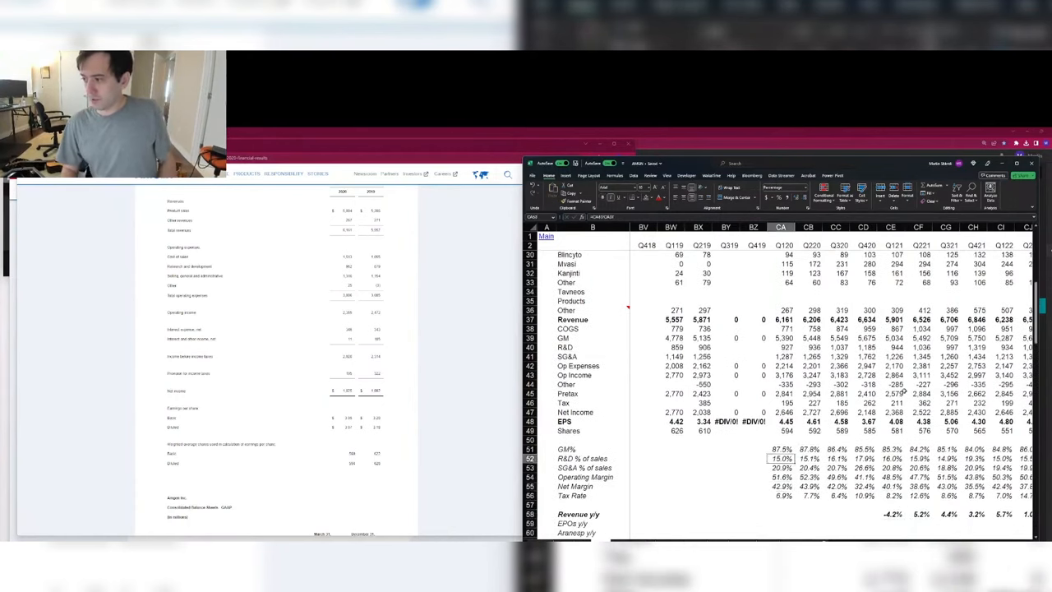
pyautogui.hotkey('shift', 'Down')
pyautogui.hotkey('shift', 'Down')
pyautogui.hotkey('shift', 'Down')
pyautogui.hotkey('shift', 'Down')
pyautogui.hotkey('shift', 'Down')
pyautogui.hotkey('ctrl', 'c')
pyautogui.press('Left')
pyautogui.press('Left')
pyautogui.press('Left')
pyautogui.press('Left')
pyautogui.hotkey('ctrl', 'v')
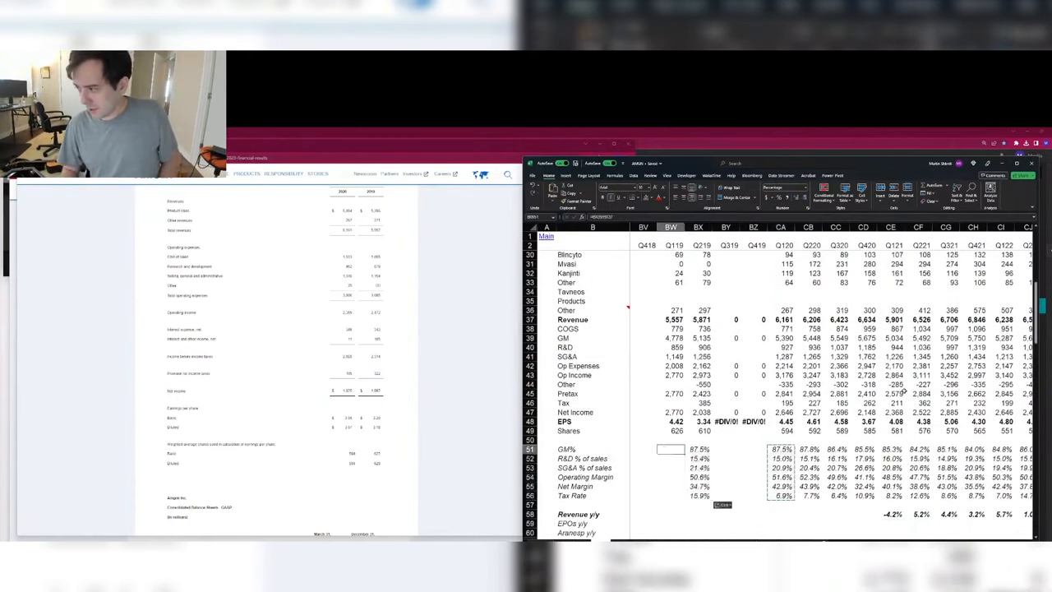
pyautogui.press('Right')
pyautogui.hotkey('ctrl', 'v')
# Step: Examine the release's GAAP to non-GAAP reconciliations against the Q120 column's rows from gross margin down to pretax income
pyautogui.press('Right')
pyautogui.press('Right')
pyautogui.hotkey('alt', 'Tab')
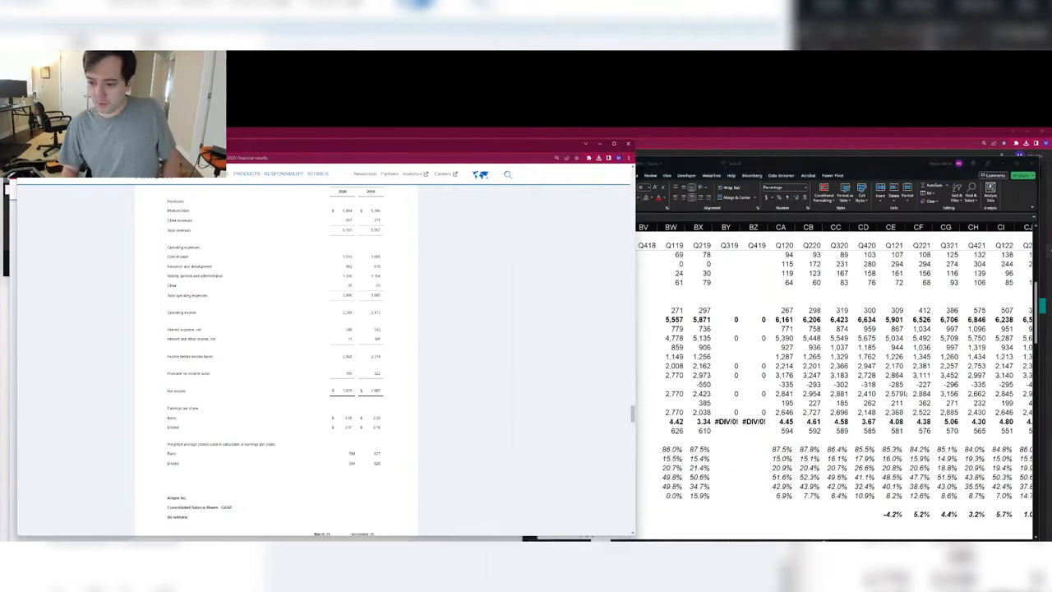
pyautogui.press('pagedown')
pyautogui.press('pagedown')
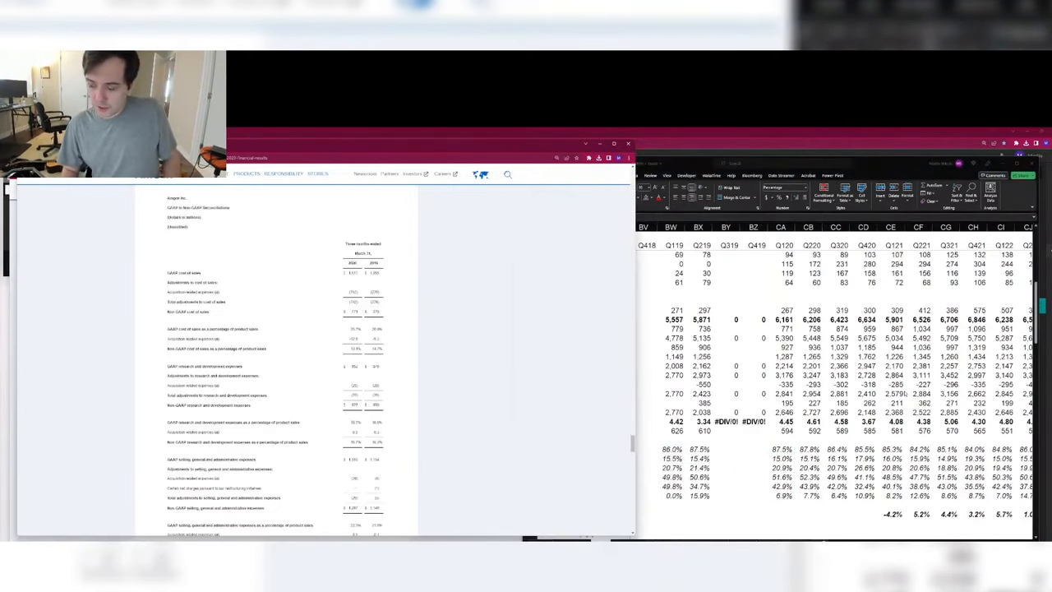
pyautogui.press('pagedown')
pyautogui.press('pageup')
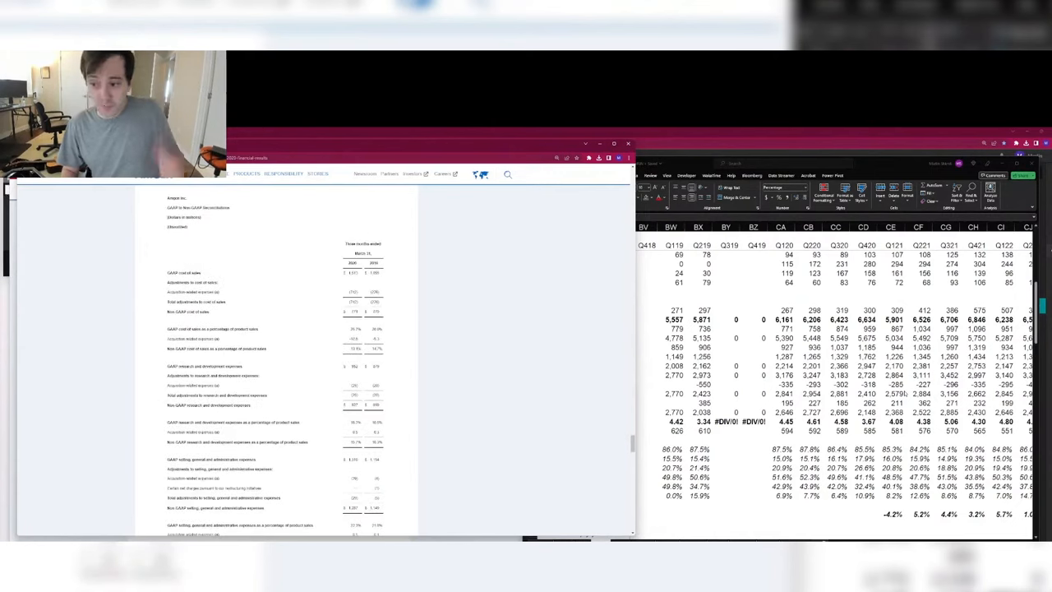
pyautogui.hotkey('alt', 'Tab')
pyautogui.press('Up')
pyautogui.press('Up')
pyautogui.press('Up')
pyautogui.press('Up')
pyautogui.press('Up')
pyautogui.press('Up')
pyautogui.press('Up')
pyautogui.press('Up')
pyautogui.press('Up')
pyautogui.press('Up')
pyautogui.press('Up')
pyautogui.press('Up')
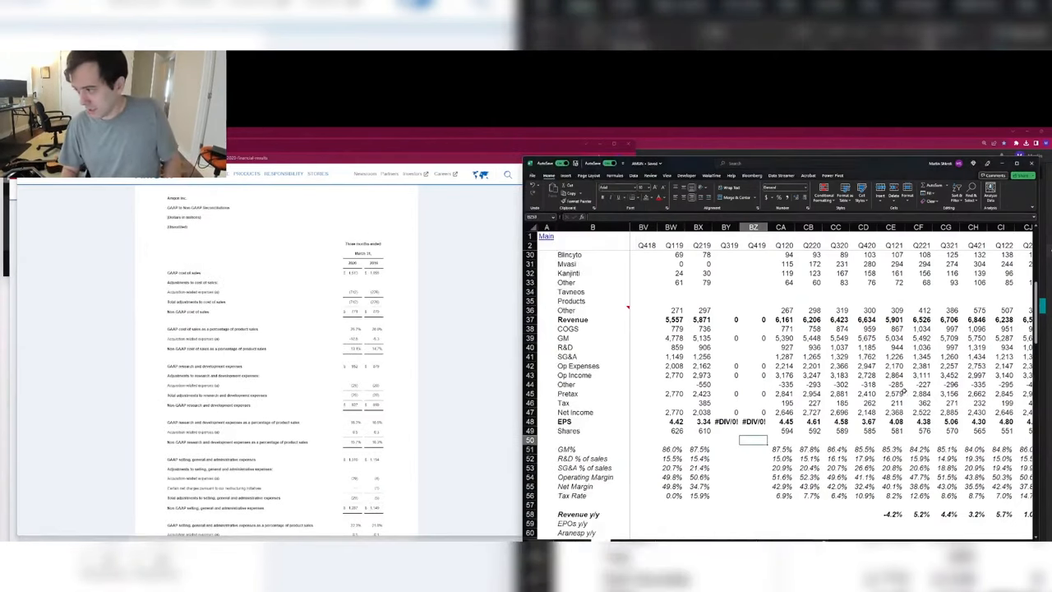
pyautogui.press('Right')
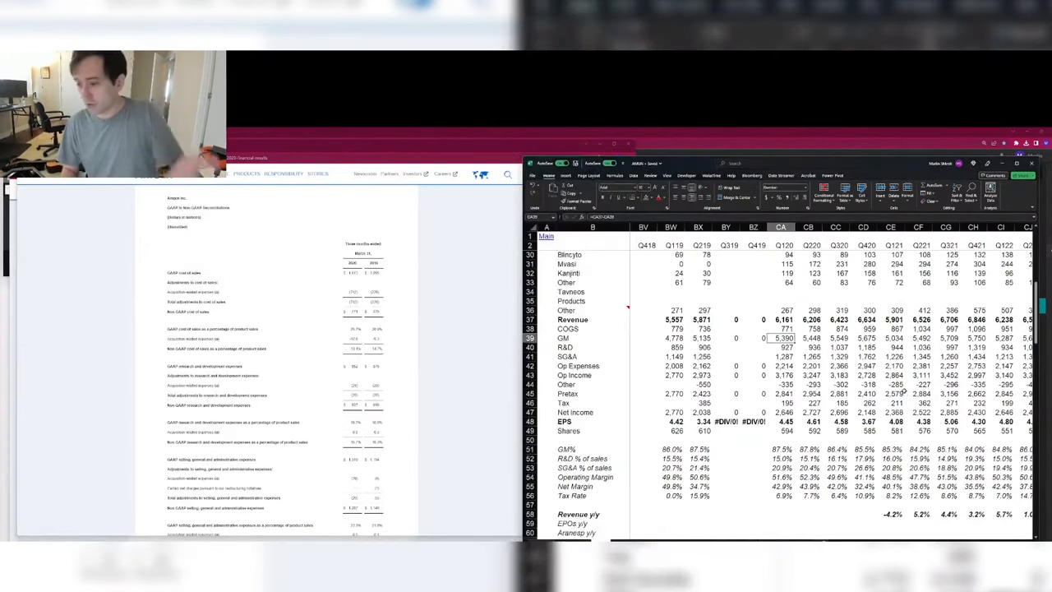
pyautogui.press('Down')
pyautogui.press('Down')
pyautogui.press('Down')
pyautogui.press('Down')
pyautogui.press('Down')
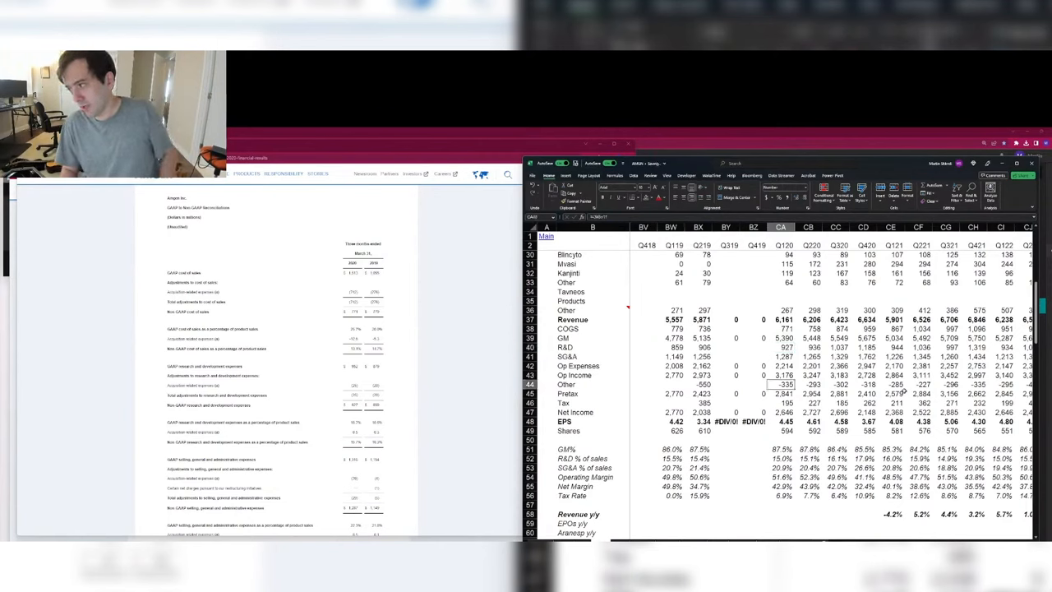
pyautogui.press('Down')
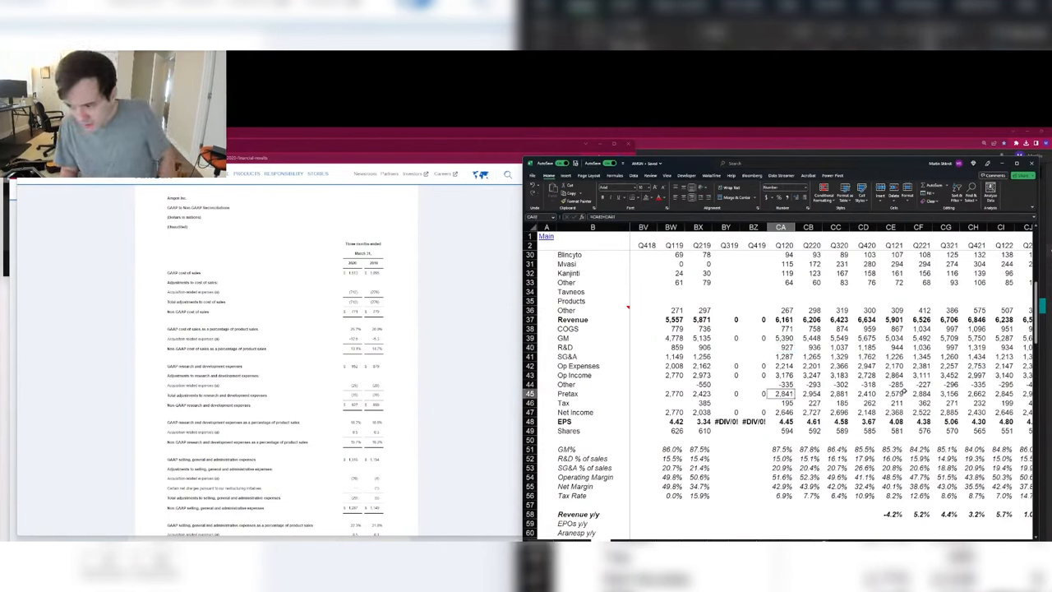
# Step: Set Tax in the Q120 column to 365, the non-GAAP provision for income taxes in the release's reconciliation
pyautogui.hotkey('alt', 'Tab')
pyautogui.scroll(-5, 321, 361)
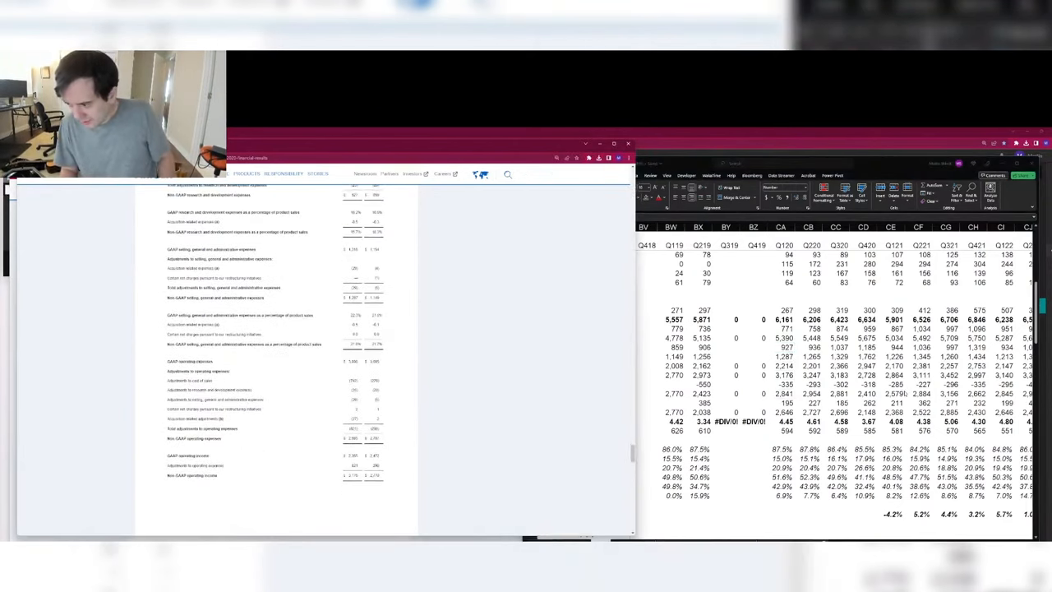
pyautogui.scroll(-5, 321, 362)
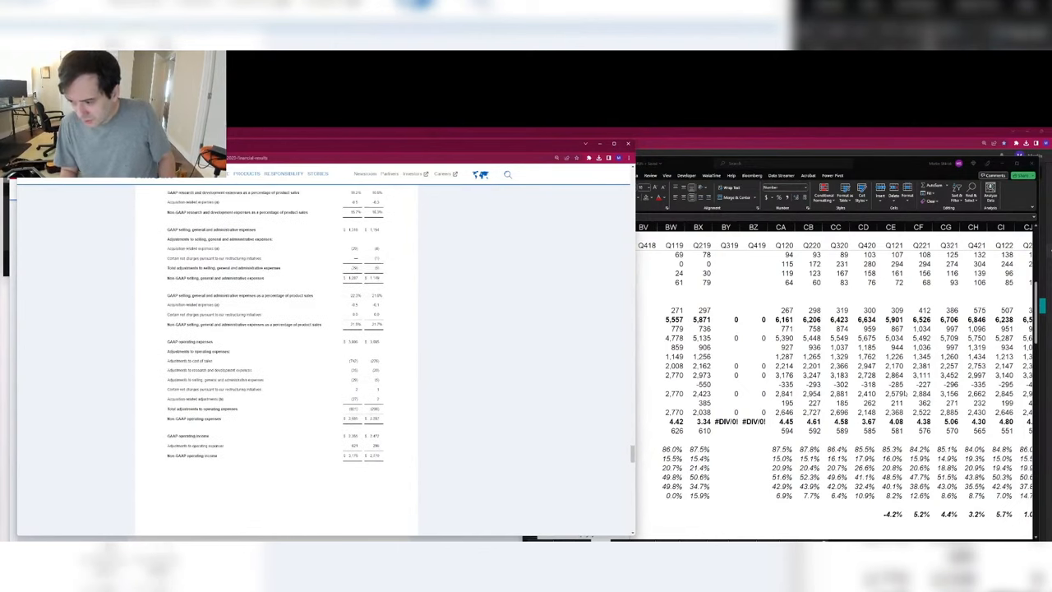
pyautogui.scroll(-3, 321, 361)
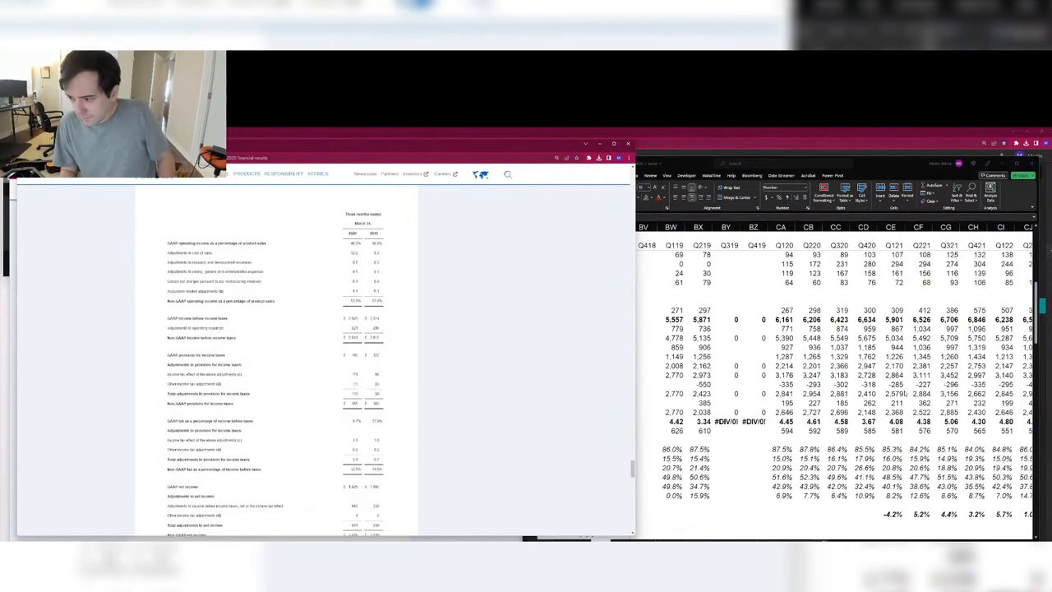
pyautogui.hotkey('alt', 'Tab')
pyautogui.press('Down')
pyautogui.press('Down')
pyautogui.press('Down')
pyautogui.press('Down')
pyautogui.press('Down')
pyautogui.press('Down')
pyautogui.press('Down')
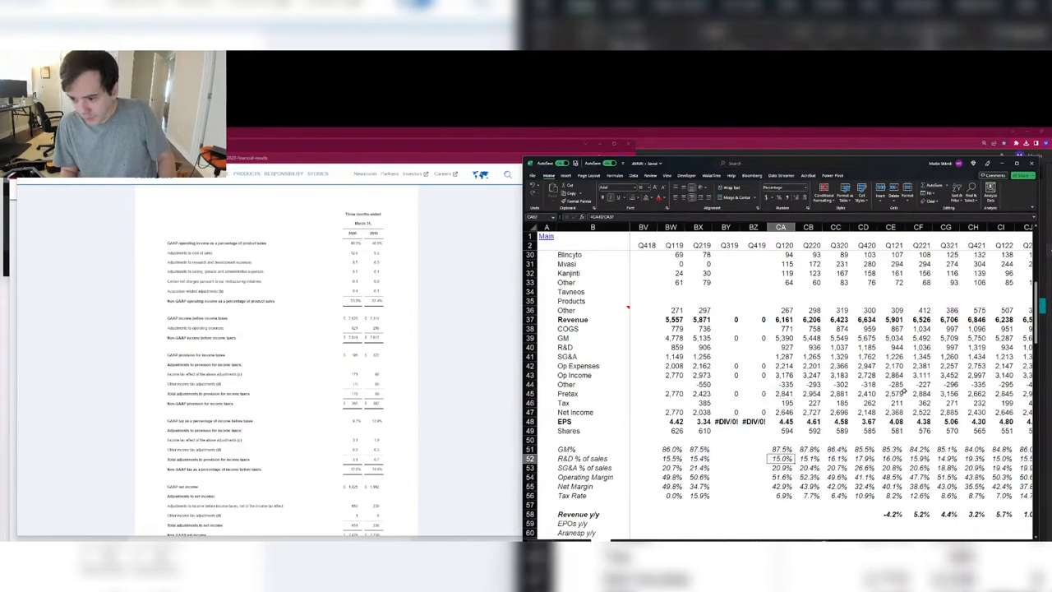
pyautogui.press('Up')
pyautogui.press('Up')
pyautogui.press('Up')
pyautogui.press('Up')
pyautogui.press('Up')
pyautogui.press('Up')
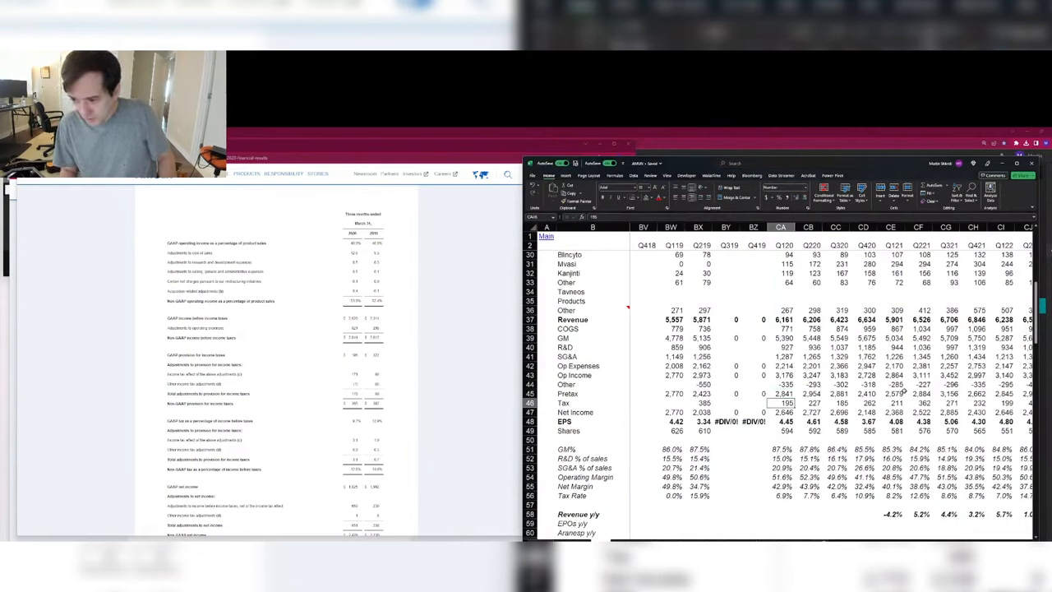
pyautogui.write('365')
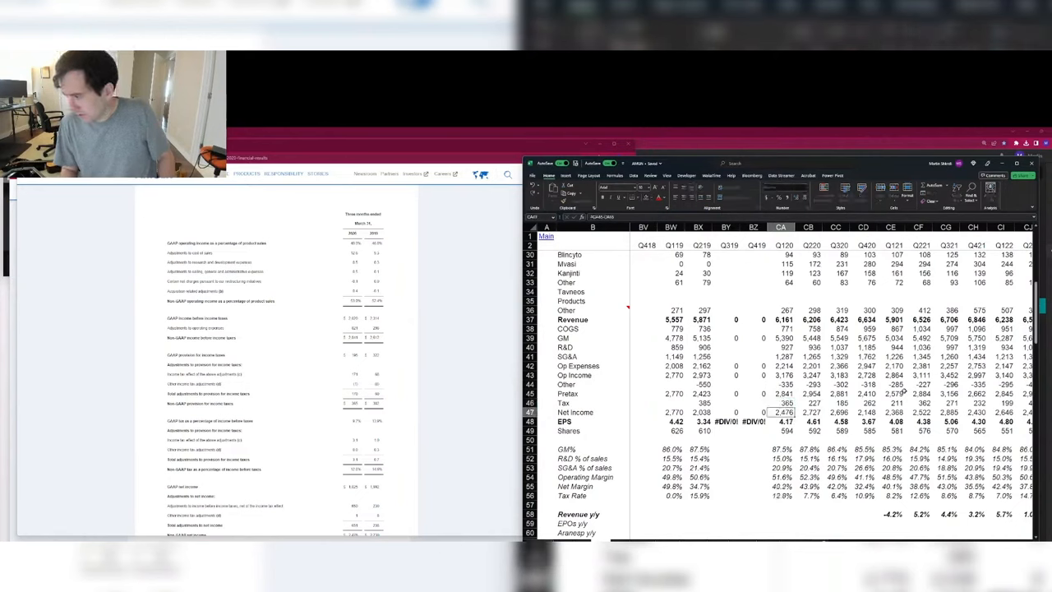
# Step: Enter the non-GAAP provision for income taxes as 382 in the Tax row of the Q119 column
pyautogui.press('Left')
pyautogui.press('Left')
pyautogui.press('Left')
pyautogui.press('Left')
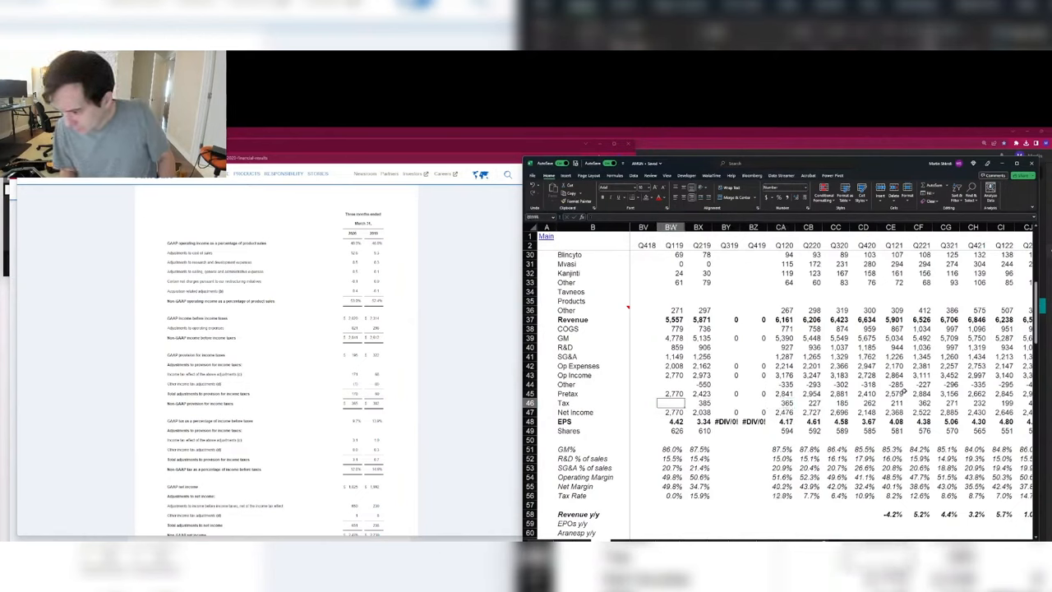
pyautogui.write('382')
pyautogui.press('Right')
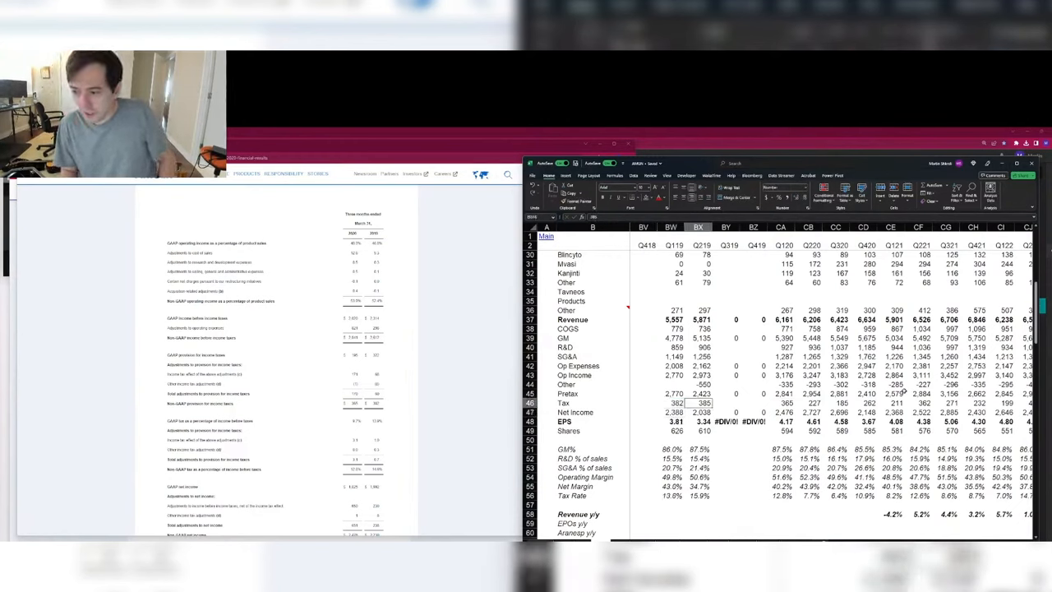
# Step: Add a comment to the Q120 Net Income cell recording the release's non-GAAP net income of 2476
pyautogui.hotkey('alt', 'Tab')
pyautogui.press('Down')
pyautogui.press('Down')
pyautogui.hotkey('alt', 'Tab')
pyautogui.press('Down')
pyautogui.press('Right')
pyautogui.press('Right')
pyautogui.press('Right')
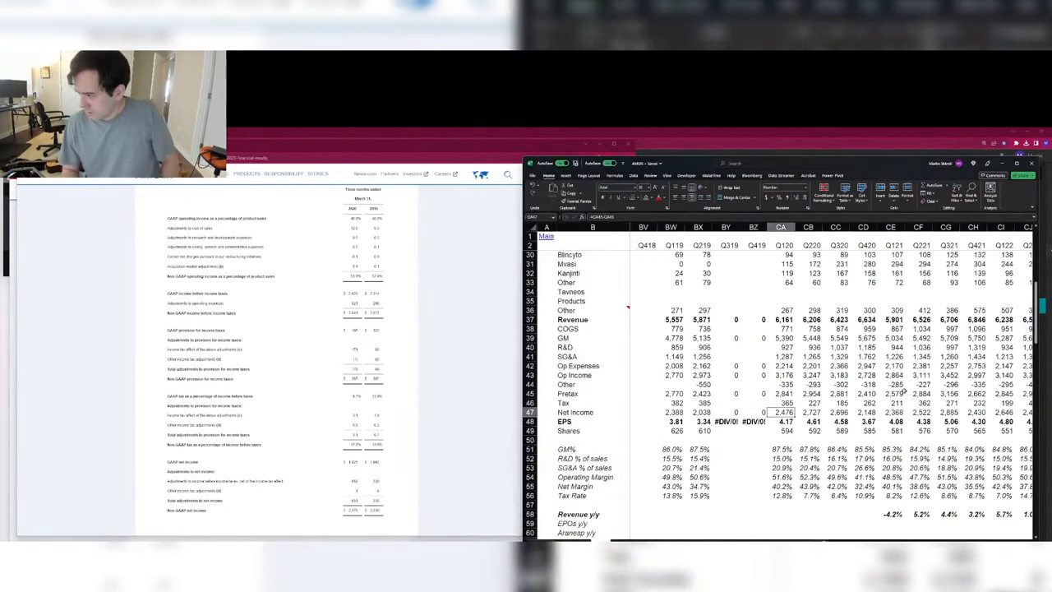
pyautogui.hotkey('shift', 'F10')
pyautogui.write('mNG')
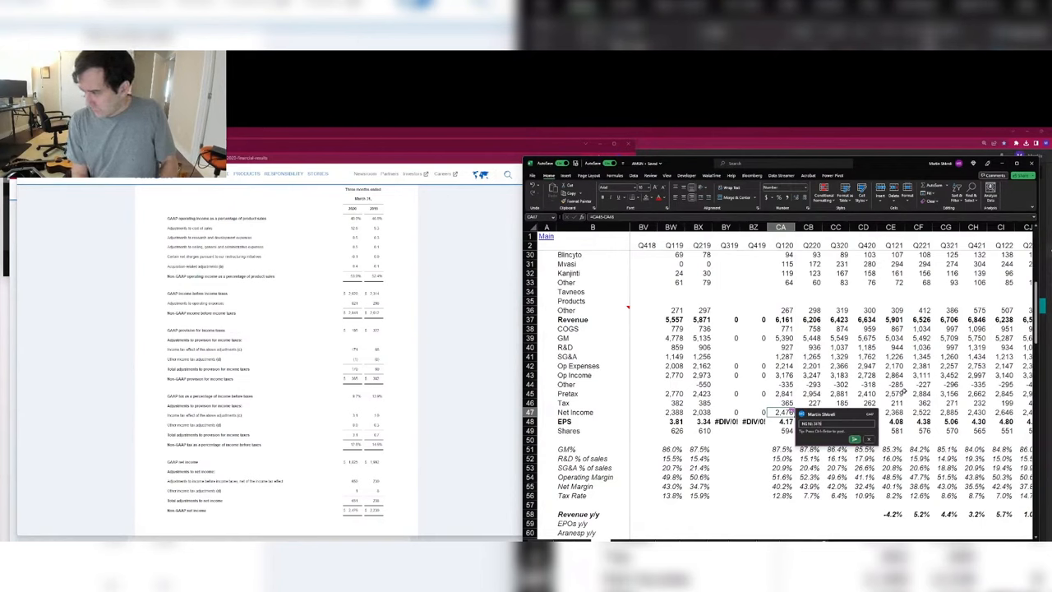
pyautogui.hotkey('ctrl', 'Return')
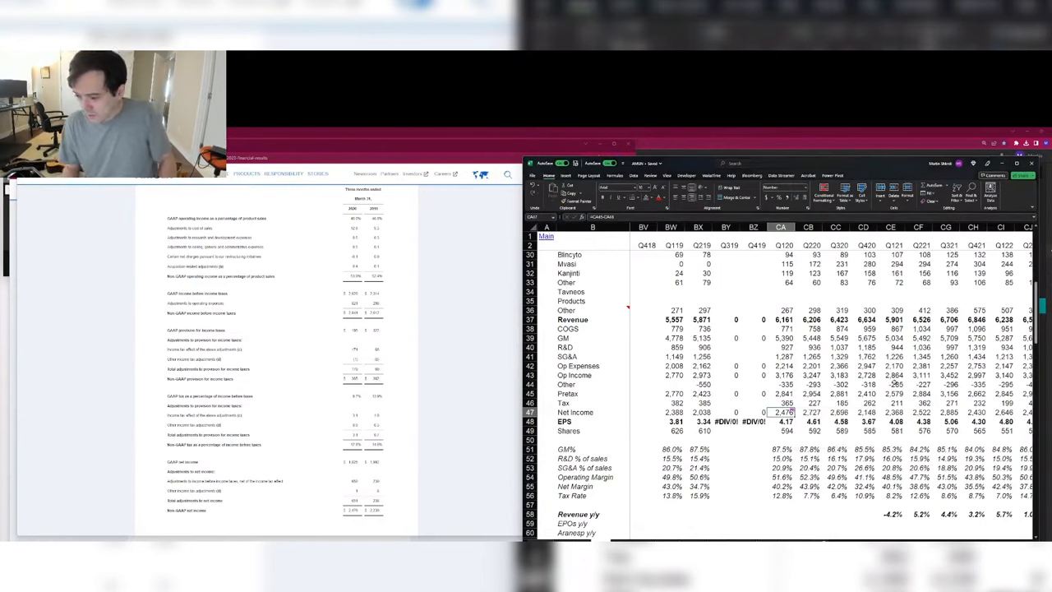
# Step: Add a comment to the Q119 Net Income cell recording the release's non-GAAP net income of 2230m
pyautogui.press('Left')
pyautogui.press('Left')
pyautogui.press('Left')
pyautogui.press('Left')
pyautogui.hotkey('shift', 'F10')
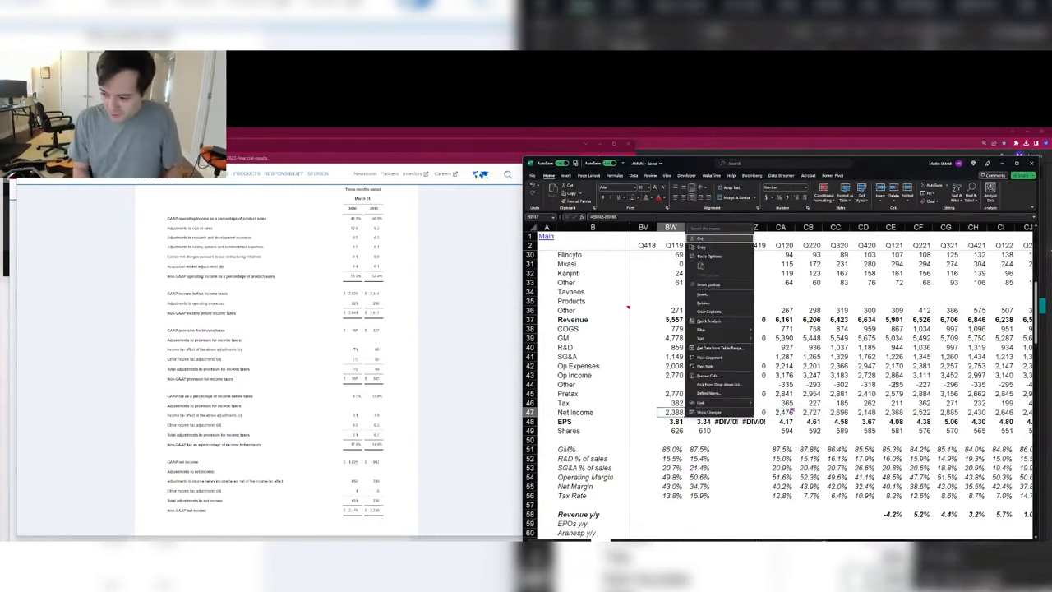
pyautogui.write('m2230m')
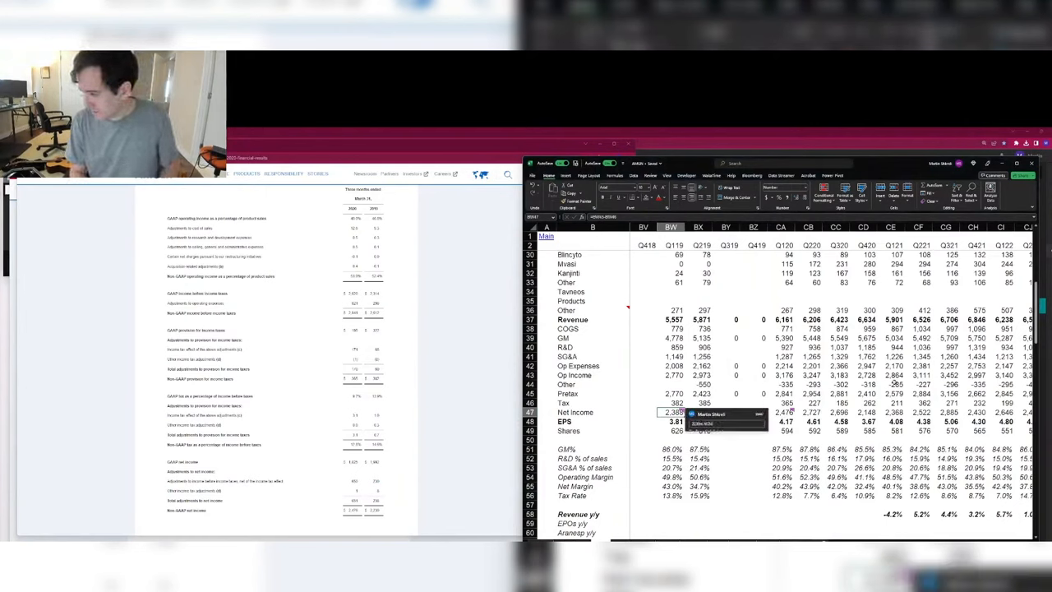
pyautogui.hotkey('ctrl', 'Return')
pyautogui.press('Escape')
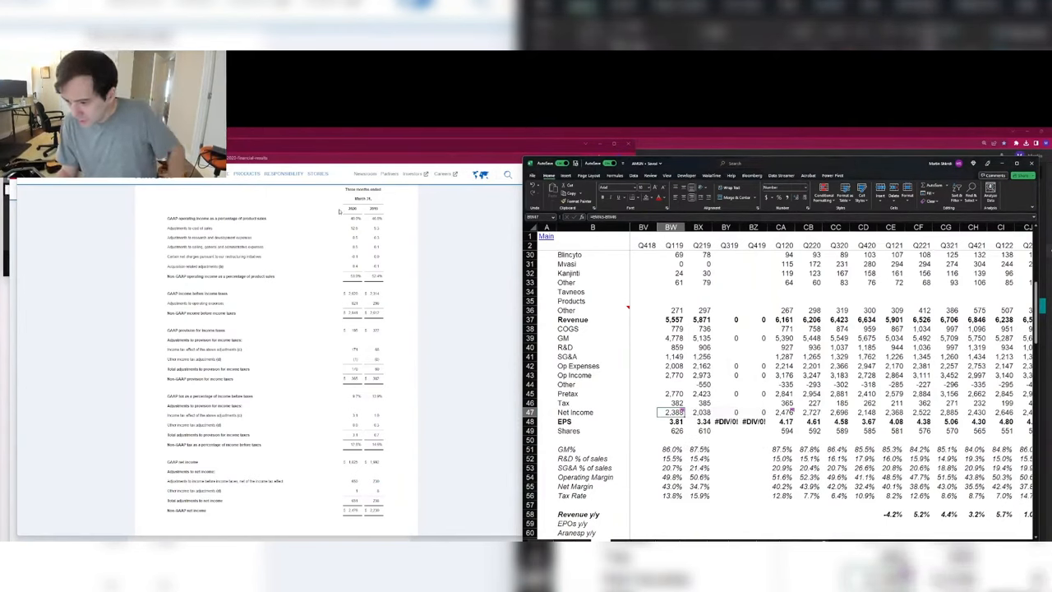
# Step: Enter the interest expense from the release's GAAP income statement as -343 in the Other row of the Q119 column
pyautogui.scroll(3, 296, 368)
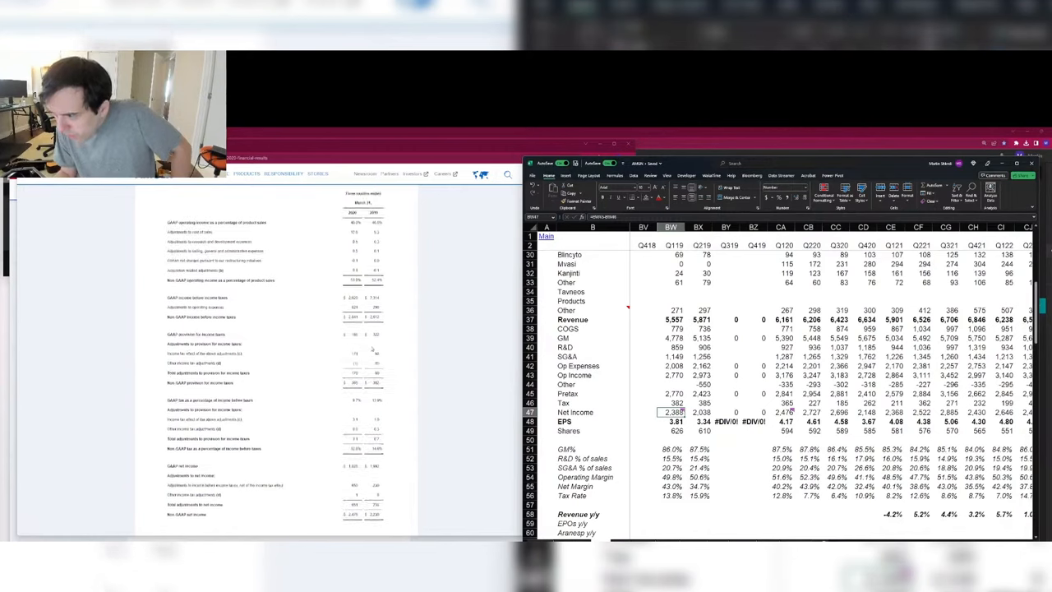
pyautogui.click(377, 349)
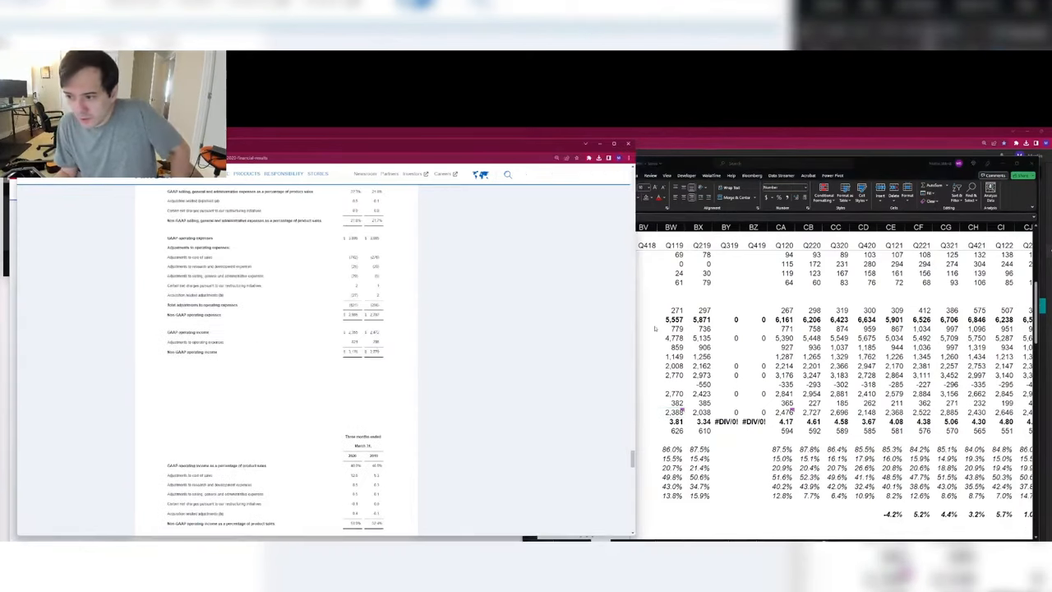
pyautogui.scroll(2, 358, 315)
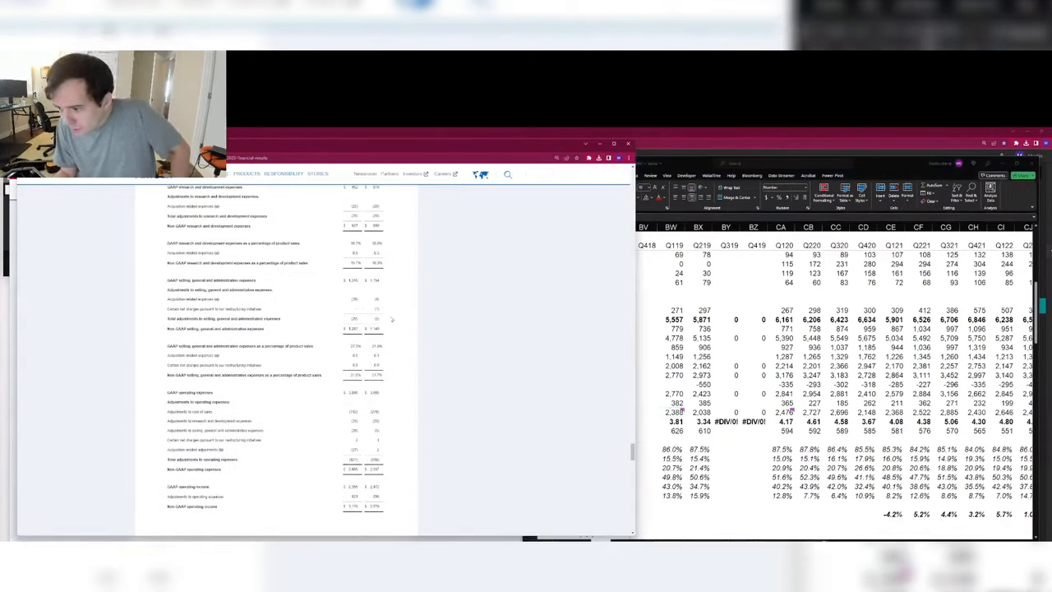
pyautogui.scroll(1, 403, 383)
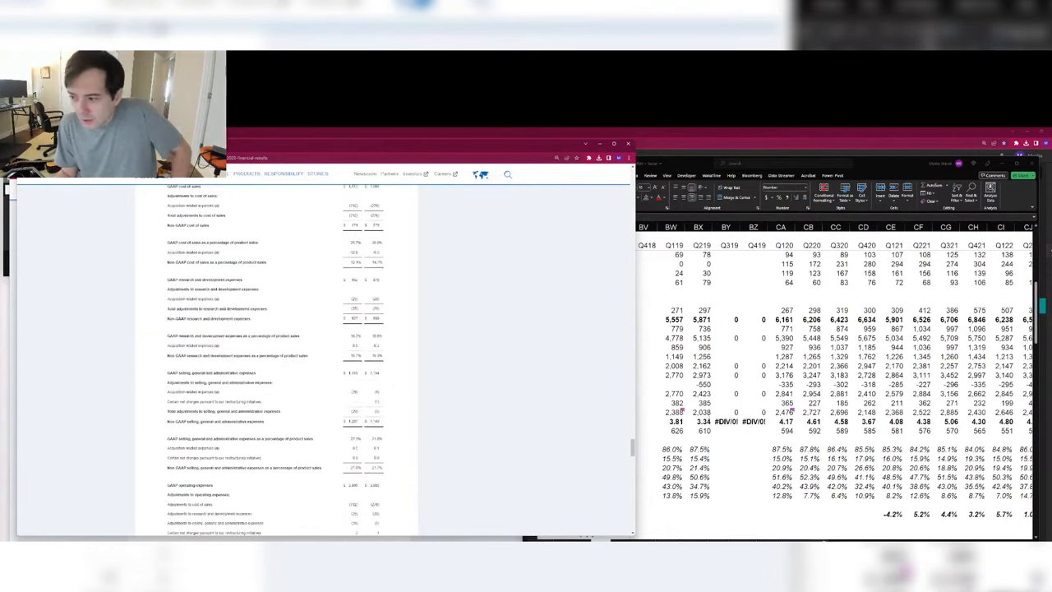
pyautogui.scroll(1, 312, 360)
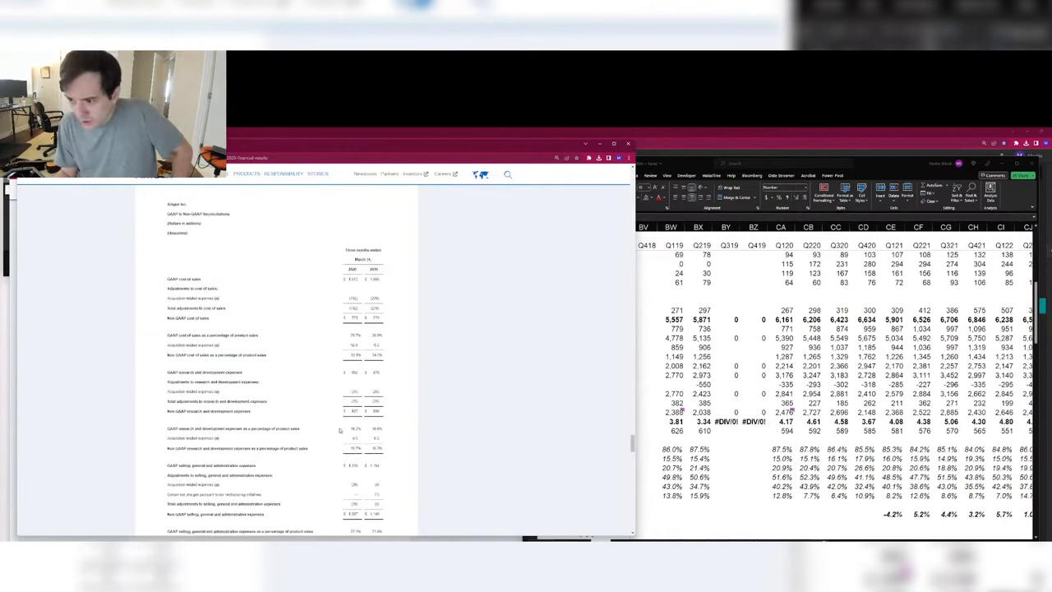
pyautogui.scroll(10, 339, 430)
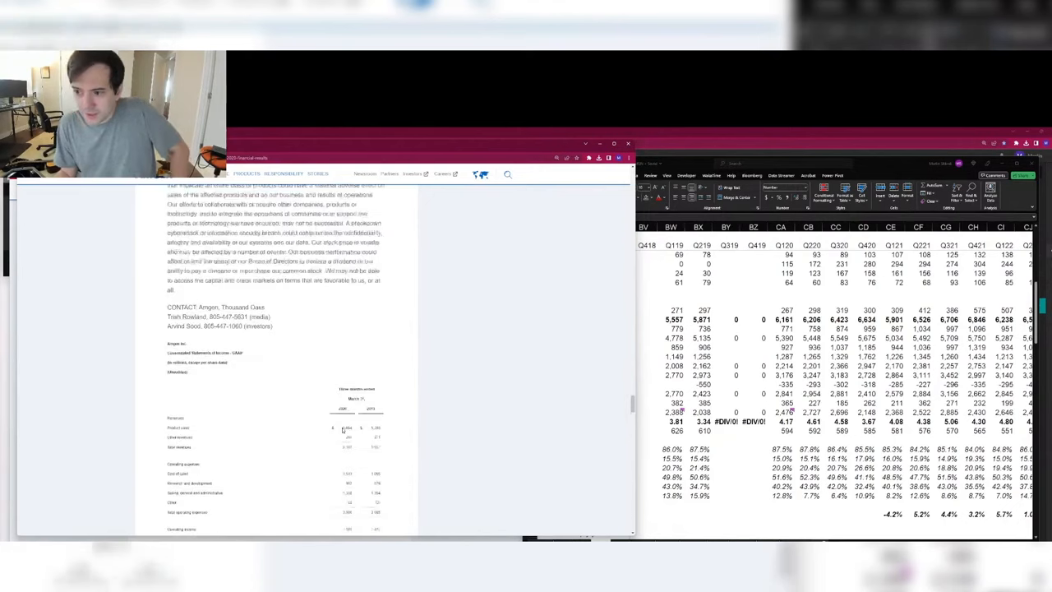
pyautogui.scroll(-3, 382, 433)
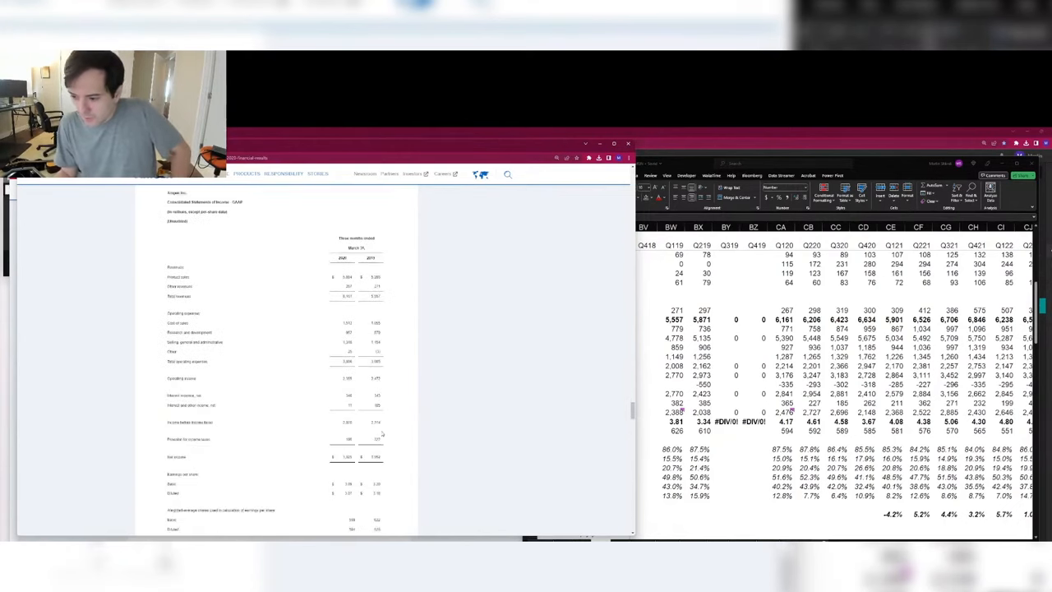
pyautogui.hotkey('alt', 'Tab')
pyautogui.press('Up')
pyautogui.press('Up')
pyautogui.press('Up')
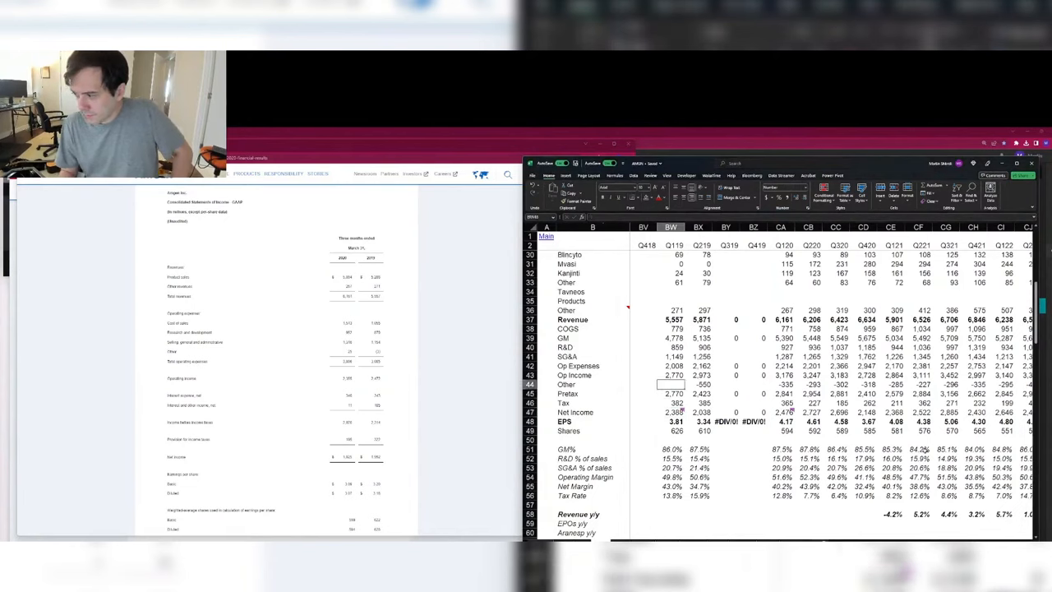
pyautogui.write('-343')
pyautogui.press('Return')
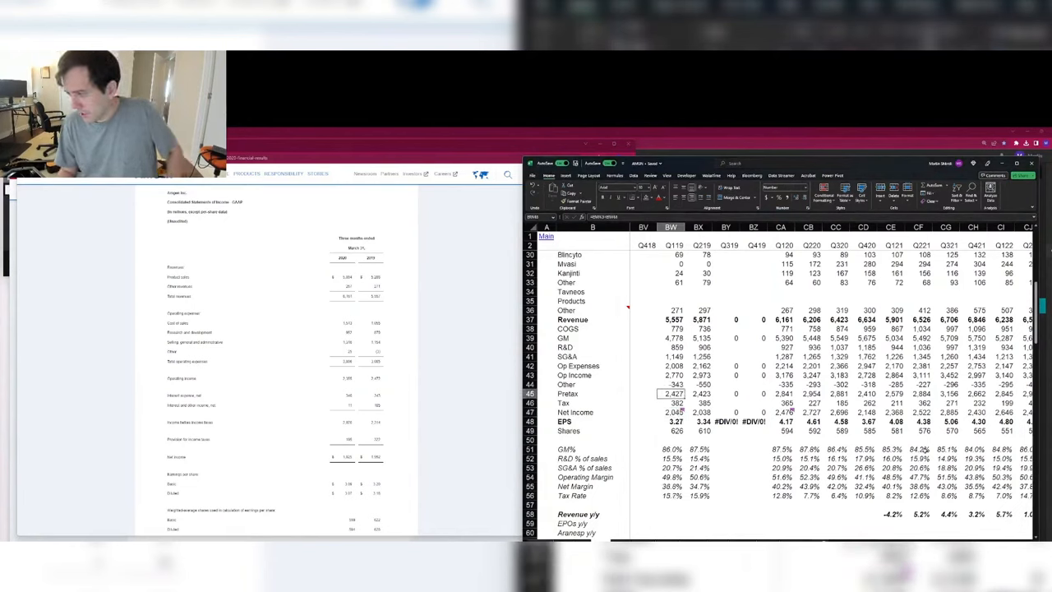
# Step: Add 185 of interest and other income to the -343 in the Other row of the Q119 column
pyautogui.moveTo(680, 412)
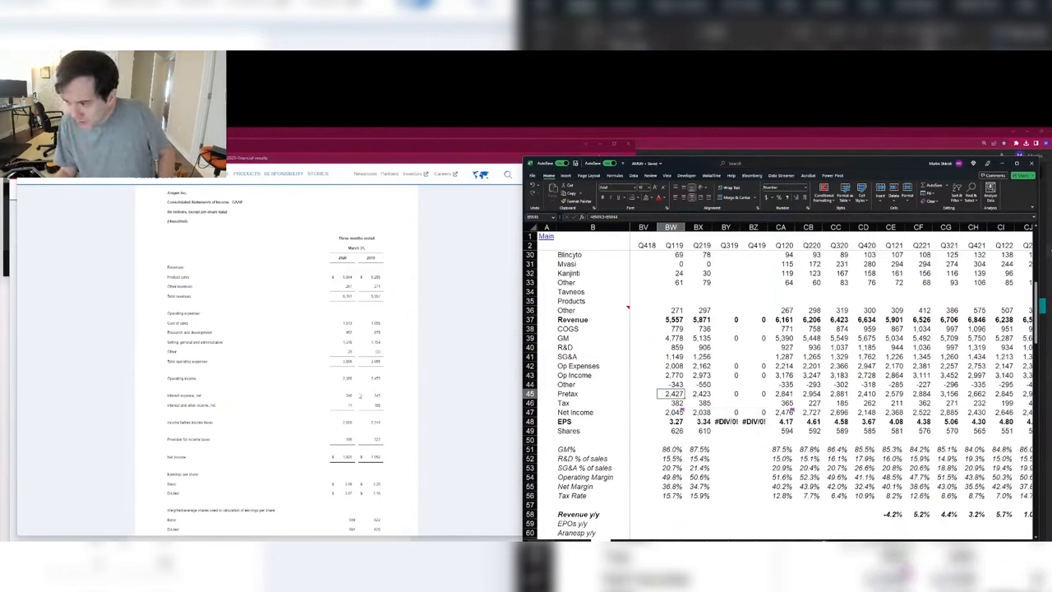
pyautogui.press('Up')
pyautogui.press('F2')
pyautogui.write('+1')
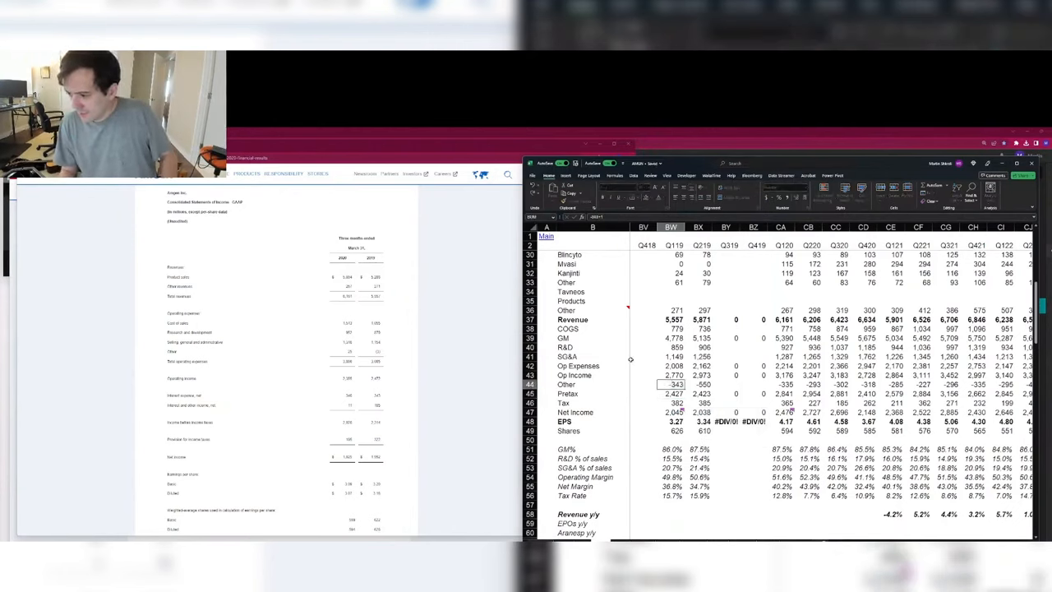
pyautogui.write('85')
pyautogui.press('Return')
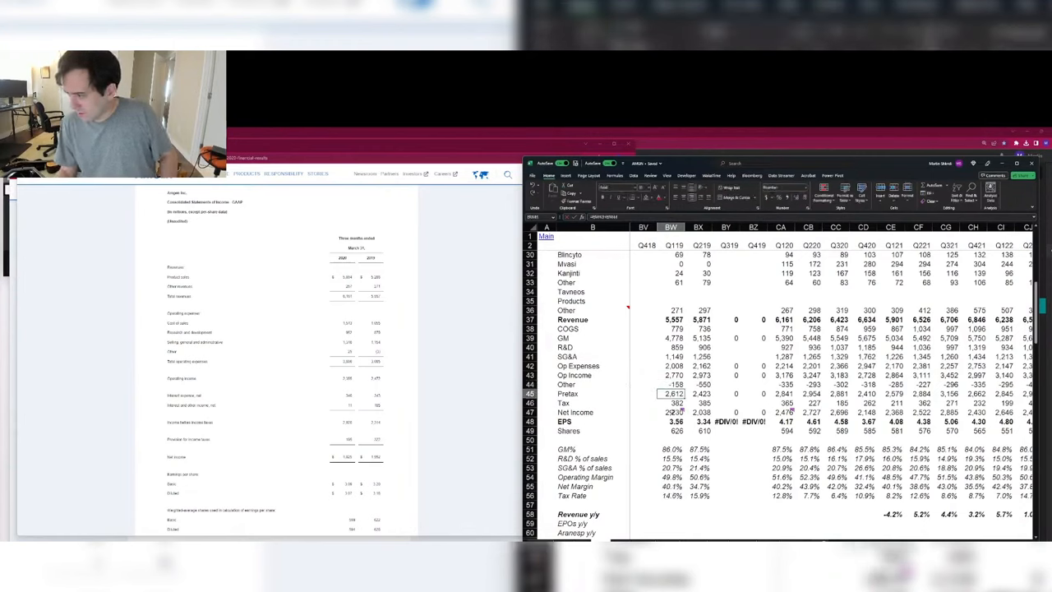
# Step: Close the first quarter 2020 release and bring the product sales rows for the 2018 and 2019 quarters into view
pyautogui.click(666, 337)
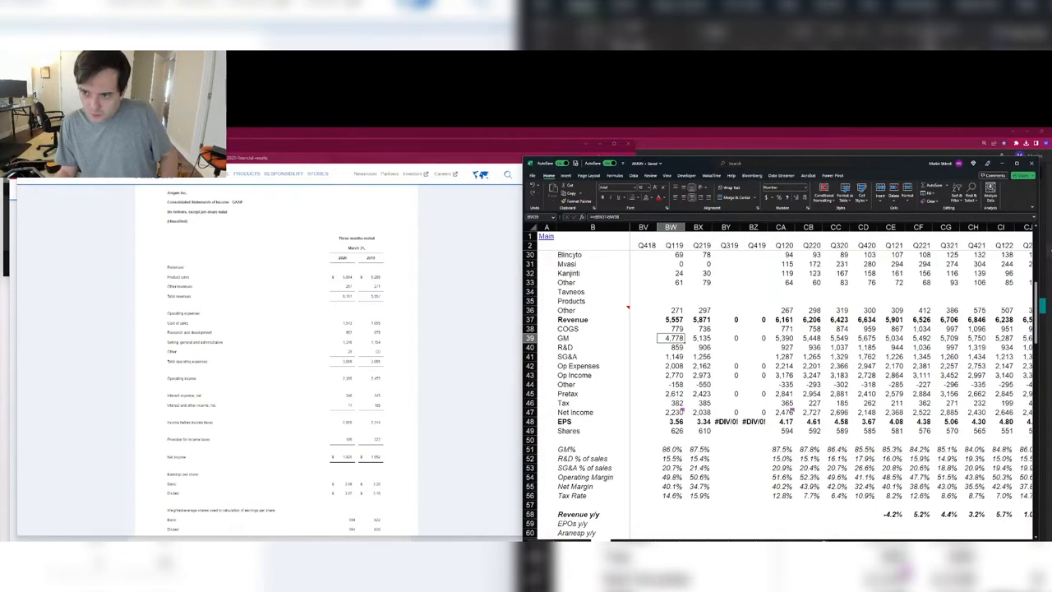
pyautogui.click(628, 143)
pyautogui.click(866, 311)
pyautogui.scroll(9, 793, 354)
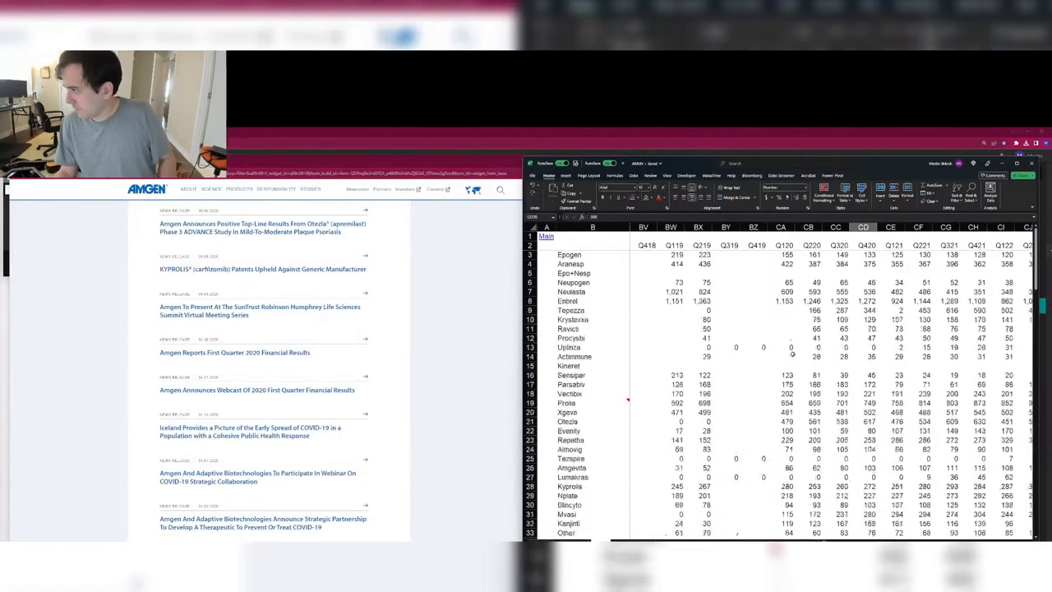
pyautogui.click(742, 286)
pyautogui.press('Left')
pyautogui.press('Left')
pyautogui.press('Left')
pyautogui.press('Left')
pyautogui.press('Left')
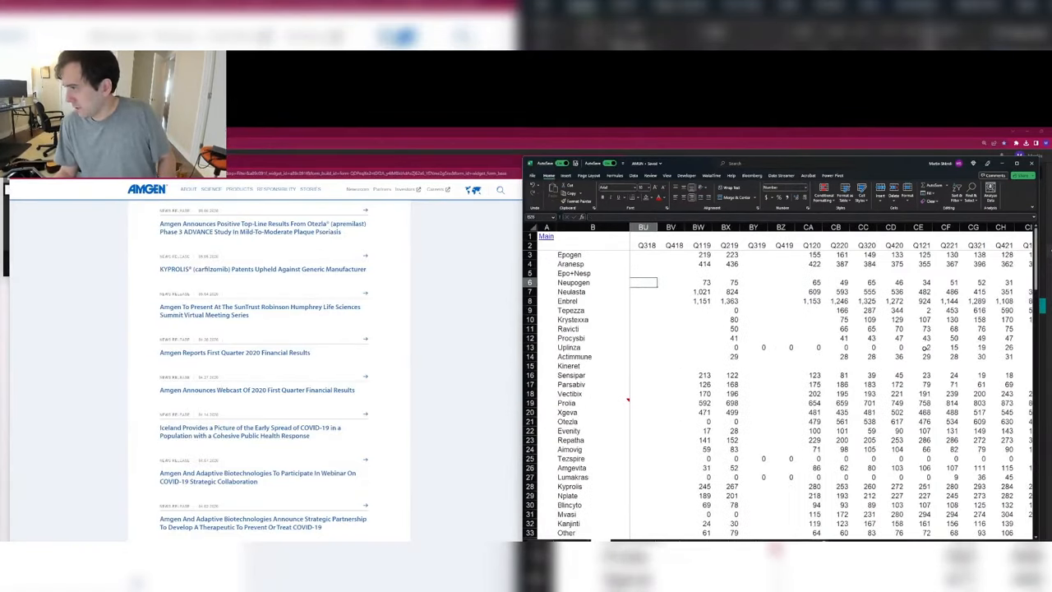
pyautogui.press('Left')
pyautogui.press('Left')
pyautogui.press('Right')
pyautogui.press('Right')
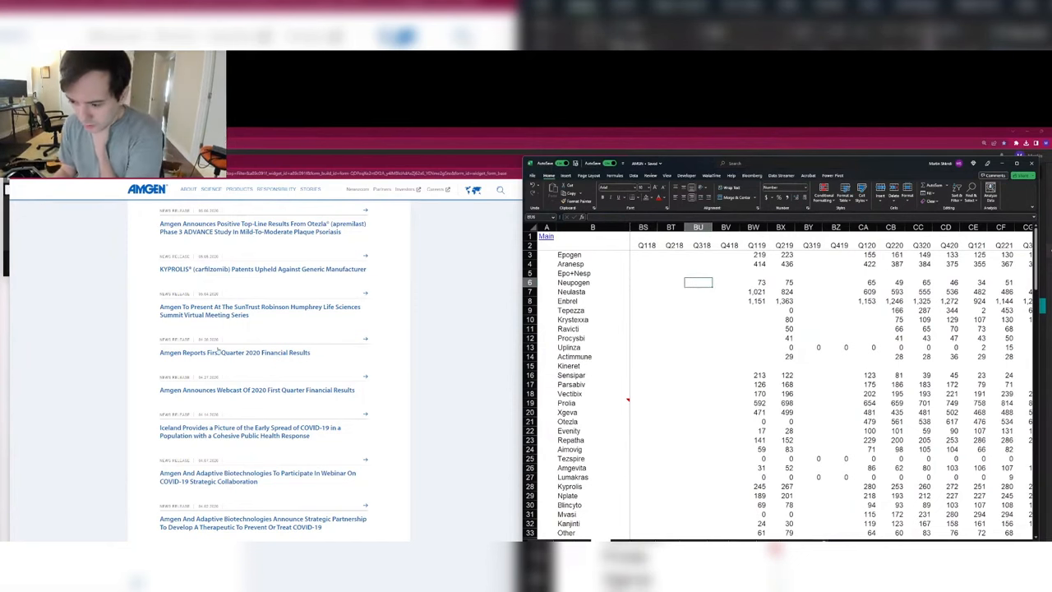
# Step: Open the fourth quarter and full year 2019 financial results release from Amgen's news release list
pyautogui.scroll(-2, 218, 351)
pyautogui.scroll(-5, 218, 351)
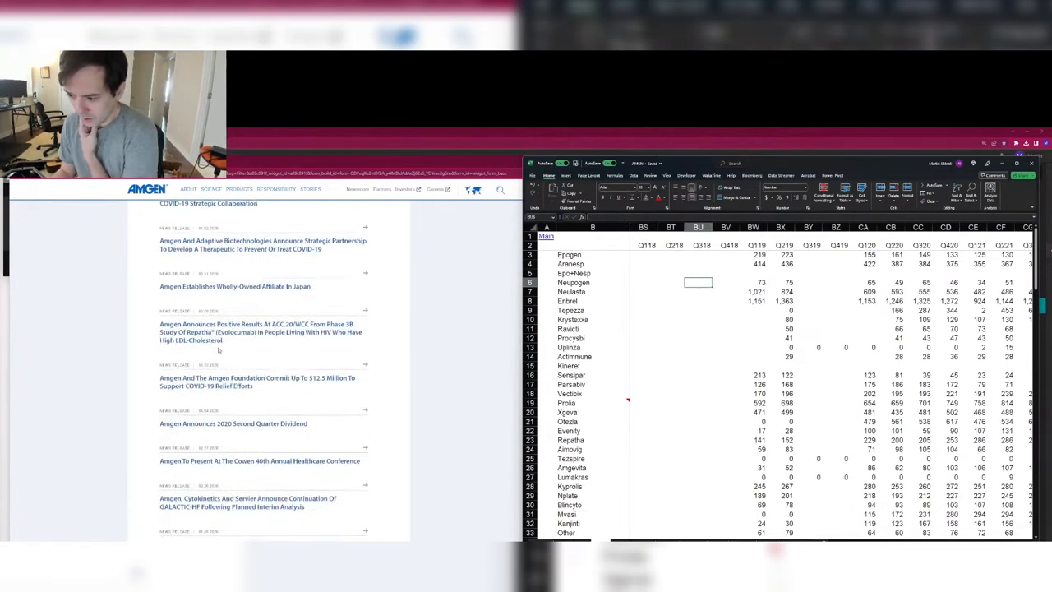
pyautogui.scroll(-4, 219, 350)
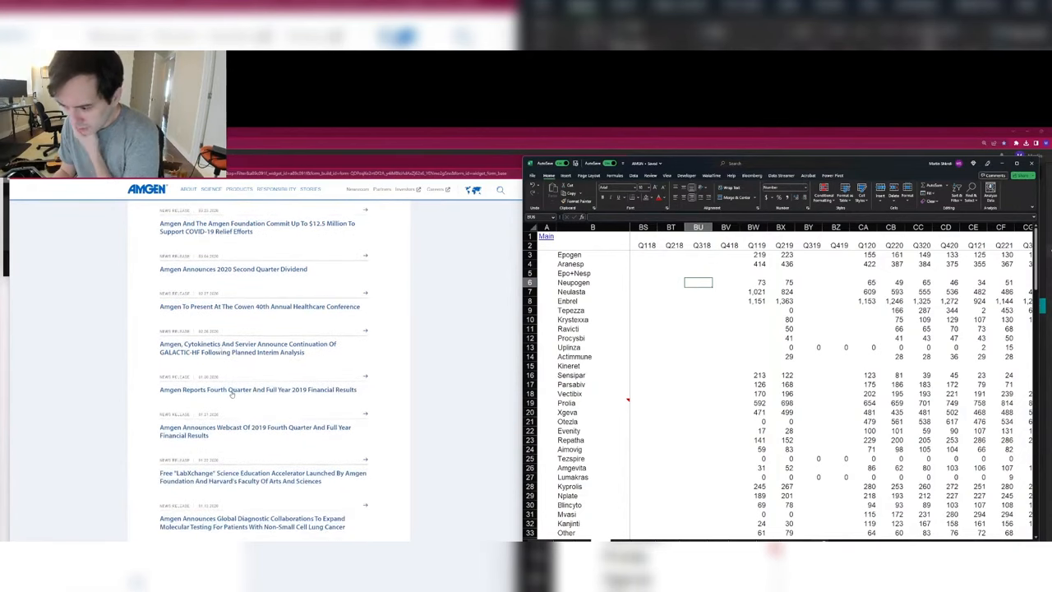
pyautogui.click(231, 391)
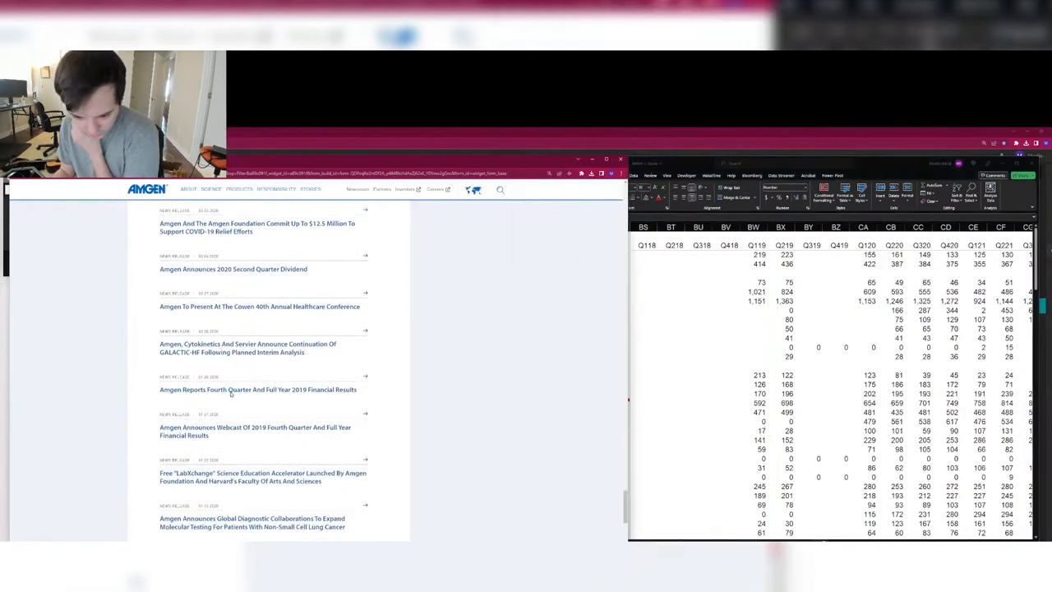
# Step: Find the Product Sales Detail by Product and Geographic Region table in the release and select the Q419 Epogen cell in the model
pyautogui.scroll(-18, 231, 393)
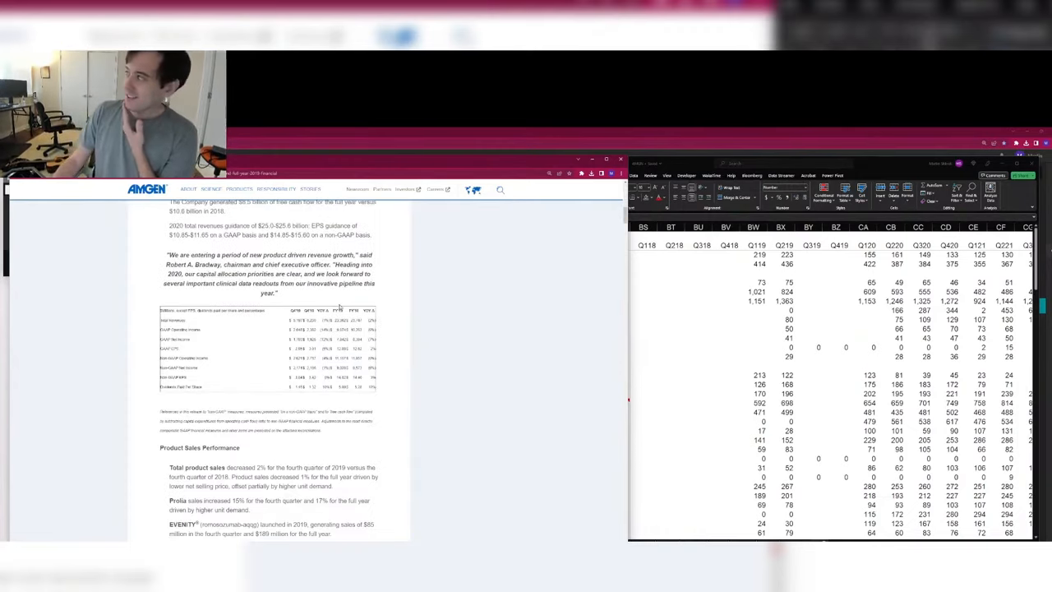
pyautogui.scroll(-8, 340, 307)
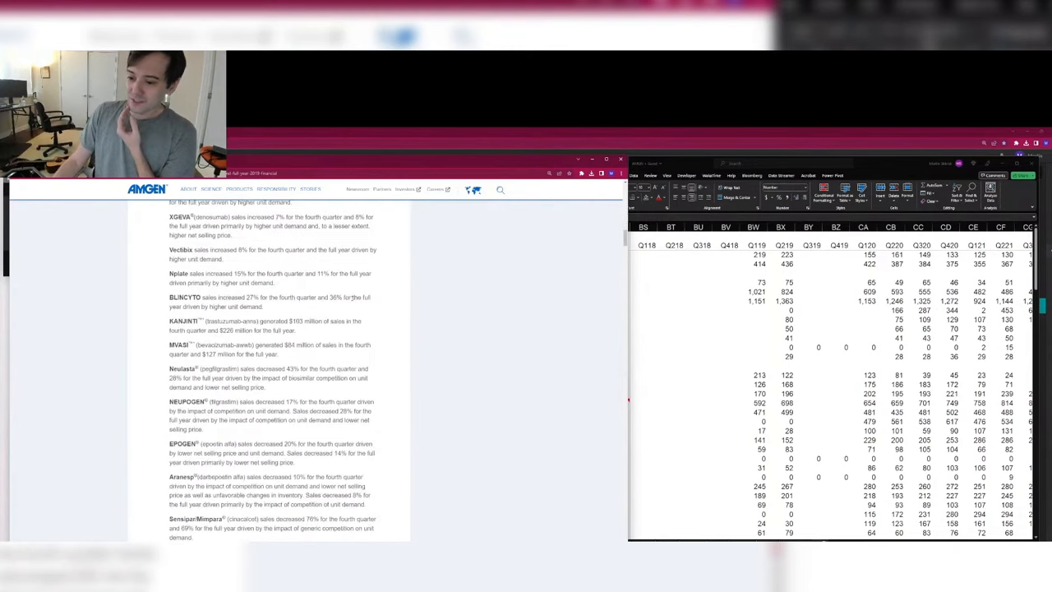
pyautogui.scroll(-5, 352, 297)
pyautogui.scroll(1, 353, 301)
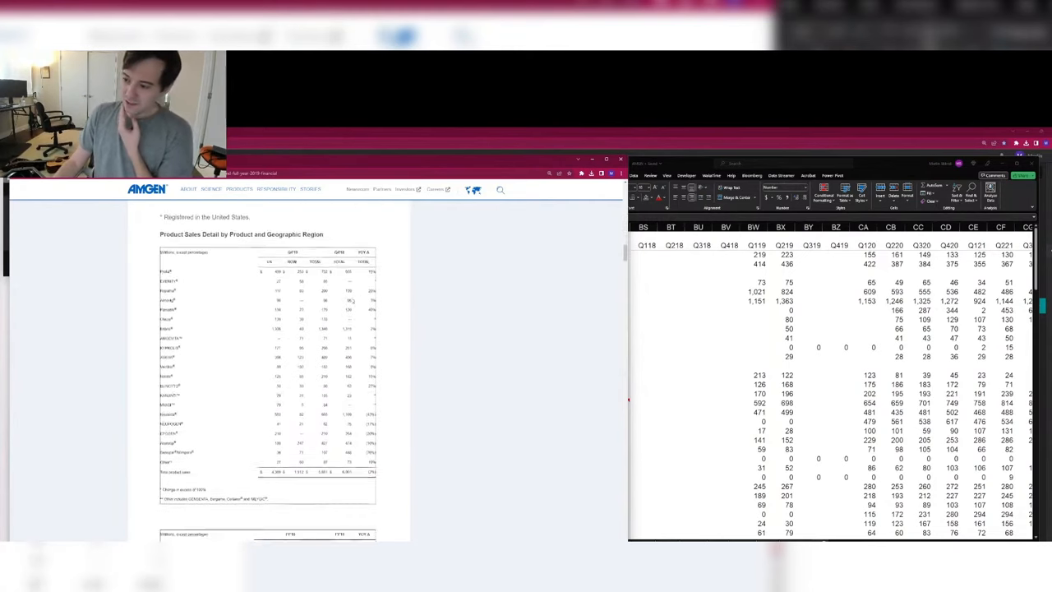
pyautogui.click(697, 281)
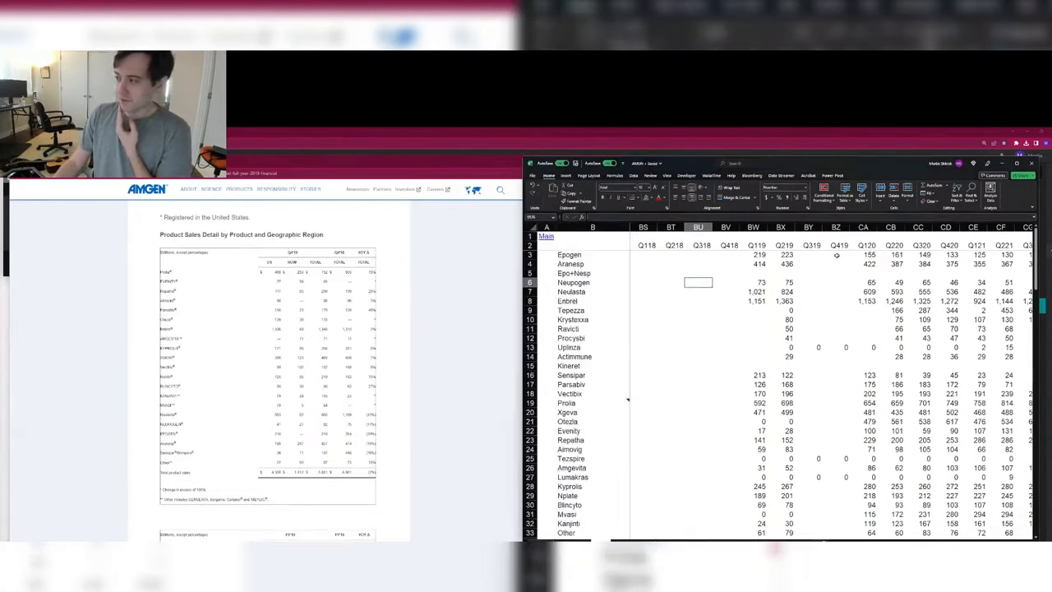
pyautogui.click(836, 255)
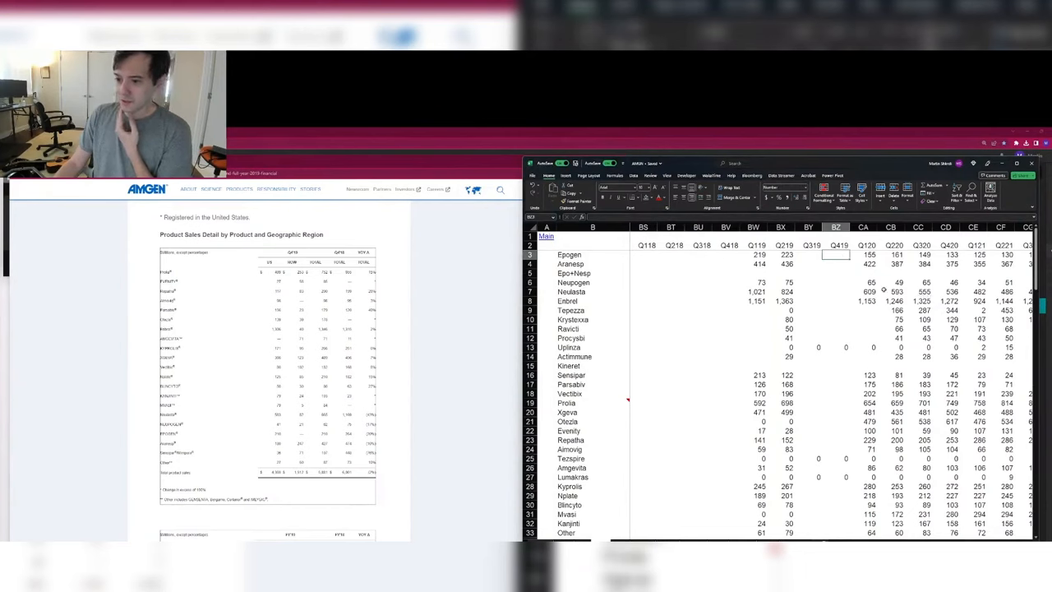
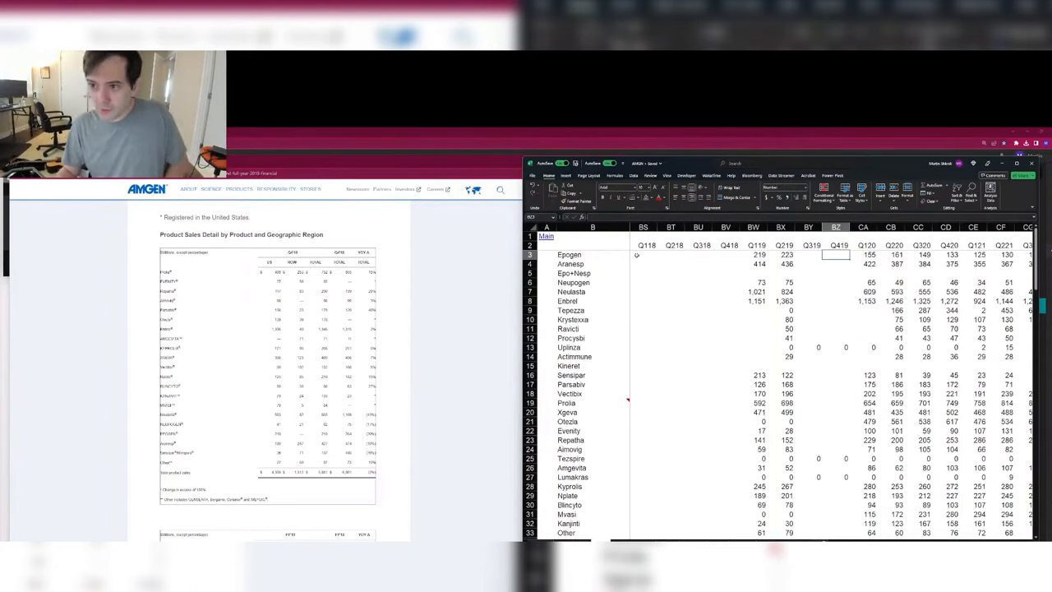
# Step: Switch to Twitch in a new browser tab and open the AMOURANTH channel from the followed channels
pyautogui.click(483, 292)
pyautogui.hotkey('ctrl', 't')
pyautogui.write('twitch')
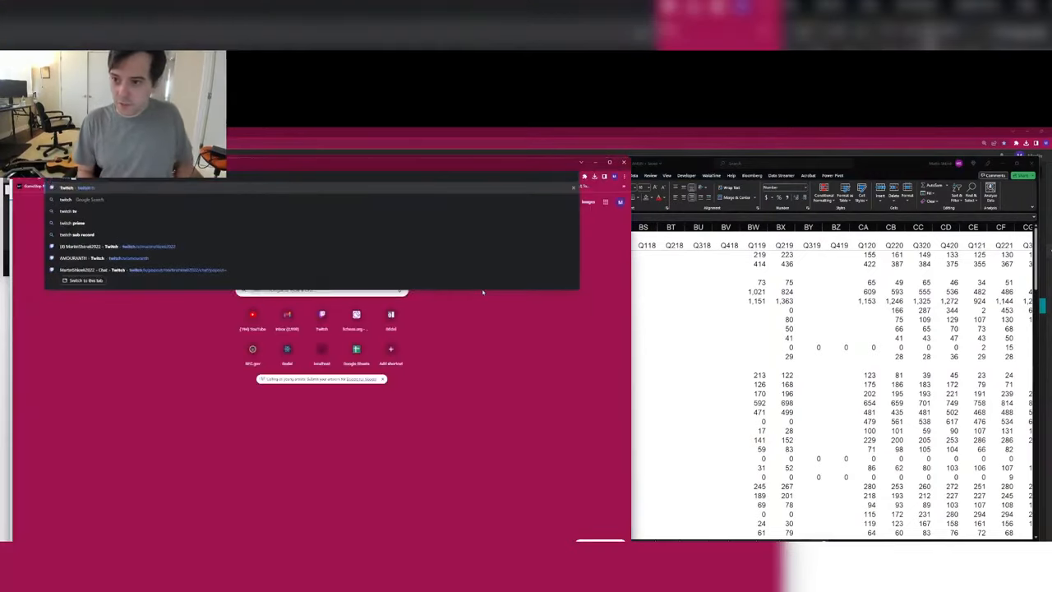
pyautogui.press('Return')
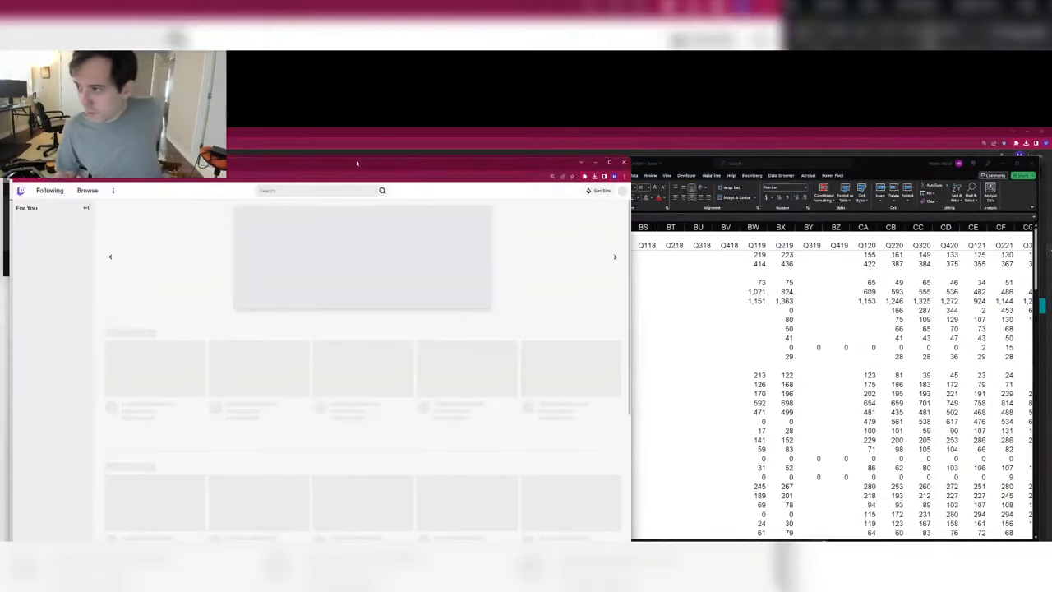
pyautogui.moveTo(357, 164); pyautogui.dragTo(743, 160)
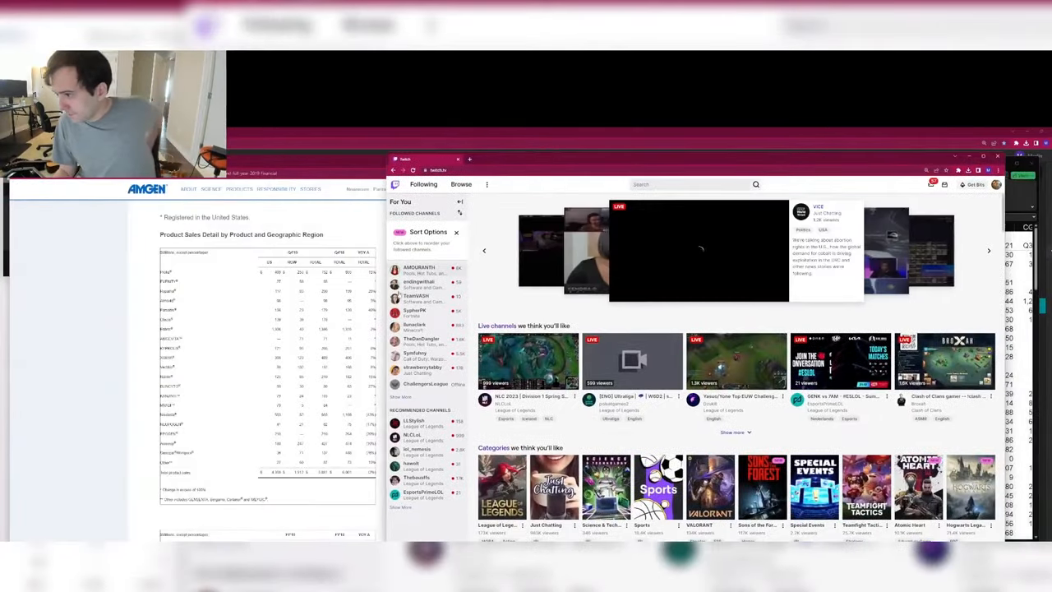
pyautogui.click(416, 268)
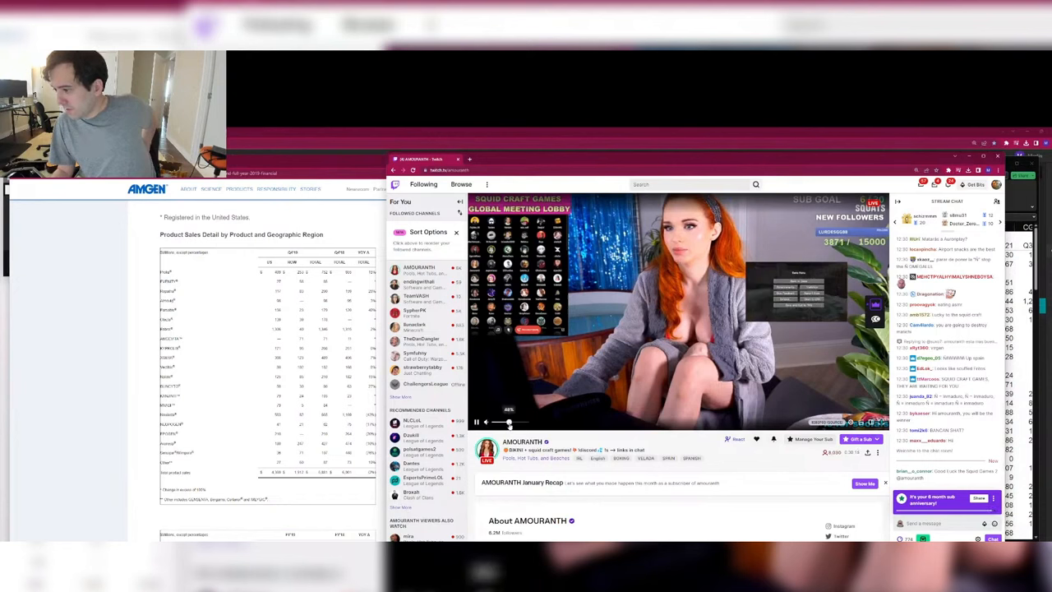
# Step: Post a short message in the channel's stream chat
pyautogui.click(953, 529)
pyautogui.write('x')
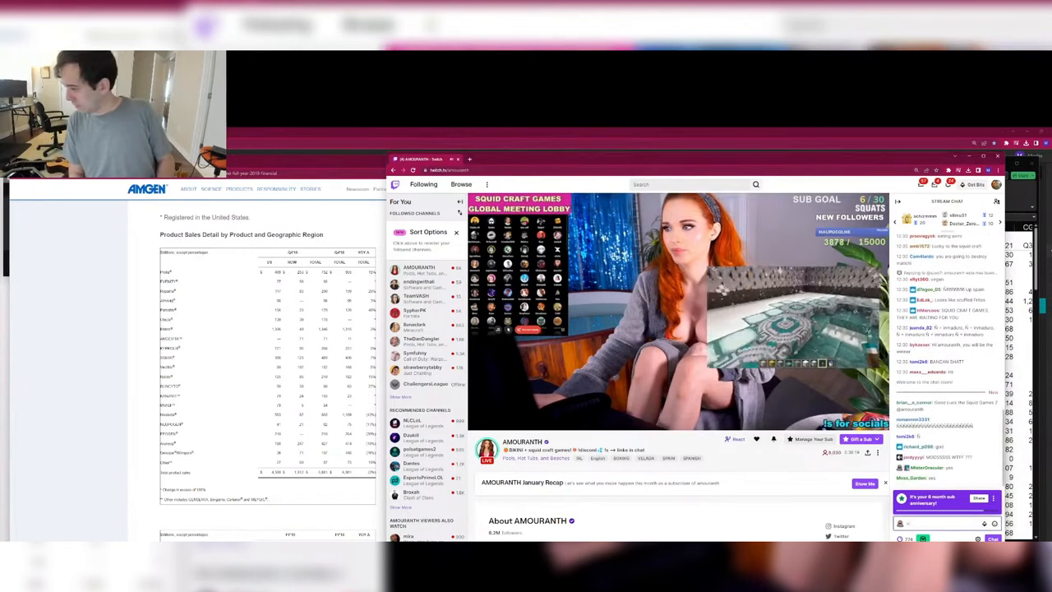
pyautogui.write('ou - your lame')
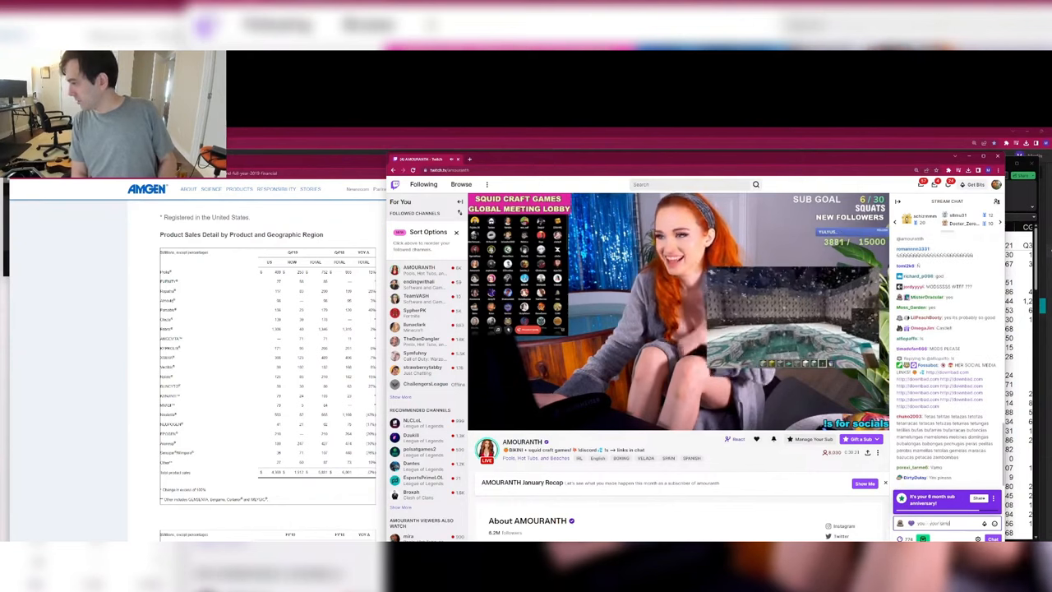
pyautogui.write(' martin shkreli')
pyautogui.press('Return')
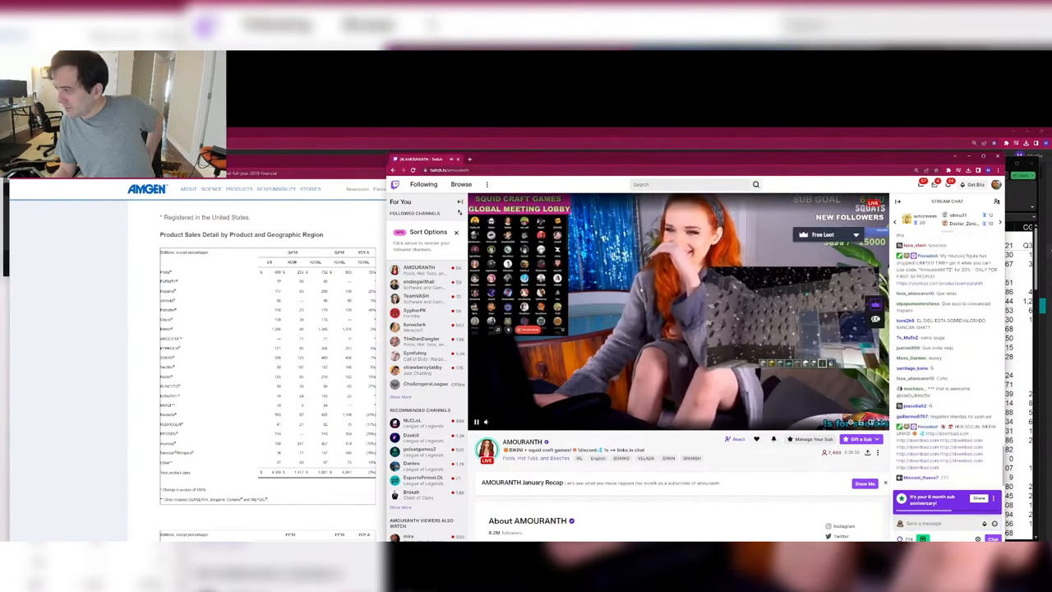
# Step: Close the Twitch tab and return to the Q419 Epogen cell in the Excel model
pyautogui.moveTo(490, 425)
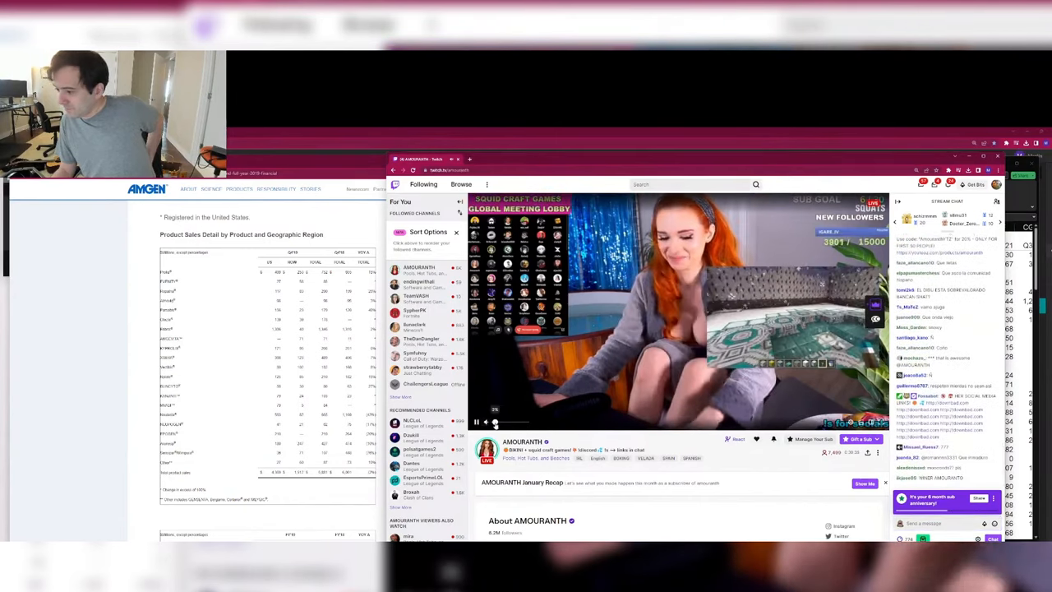
pyautogui.click(457, 158)
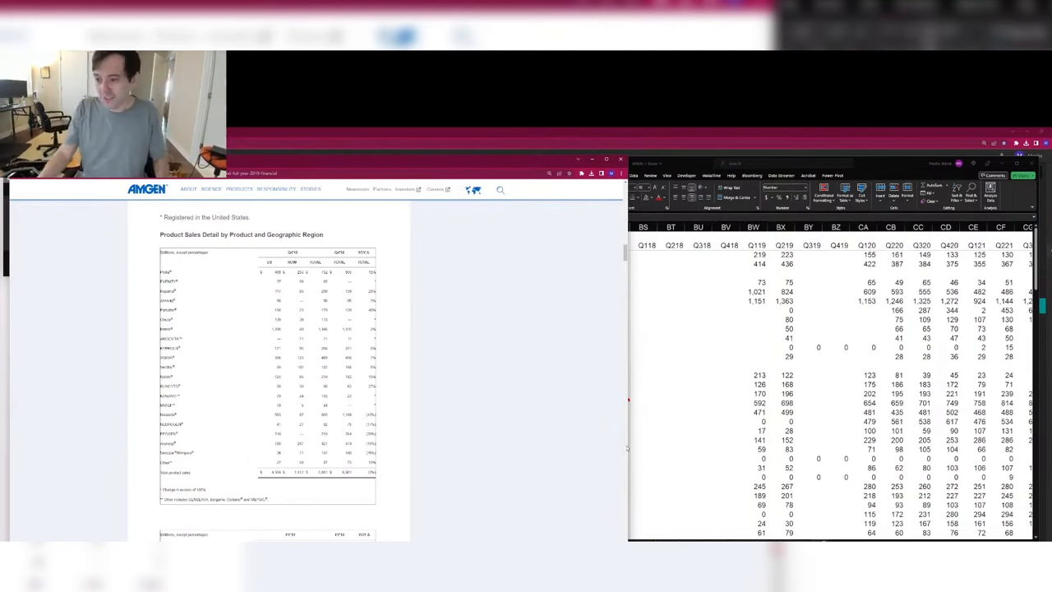
pyautogui.click(836, 255)
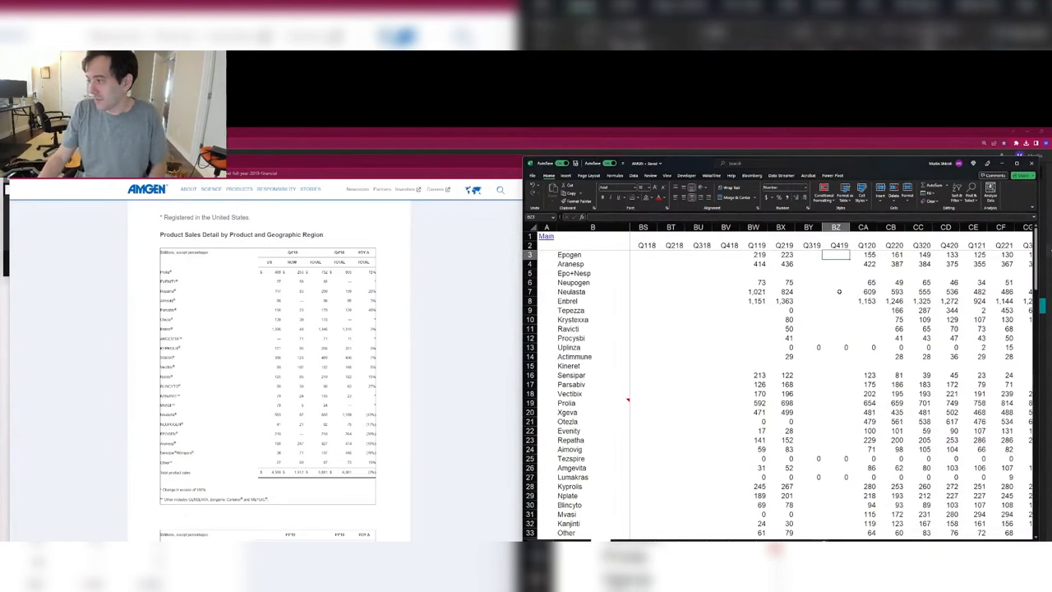
# Step: Enter Enbrel sales of 1,346 for Q419 and 1,315 for Q418 in the model
pyautogui.click(840, 302)
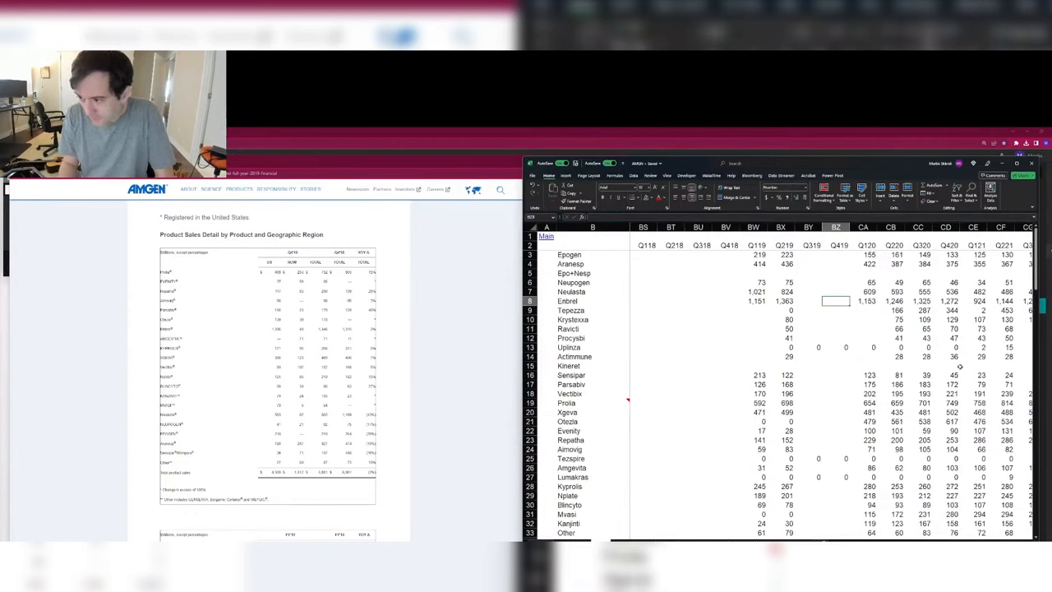
pyautogui.write('13')
pyautogui.press('Left')
pyautogui.press('Left')
pyautogui.press('Left')
pyautogui.press('Left')
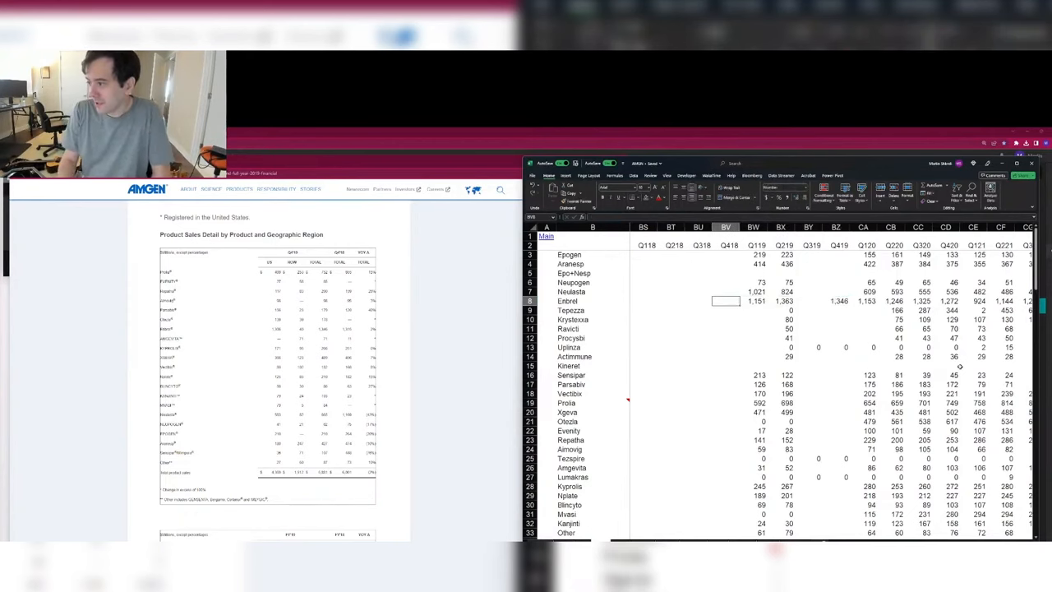
pyautogui.write('1,3')
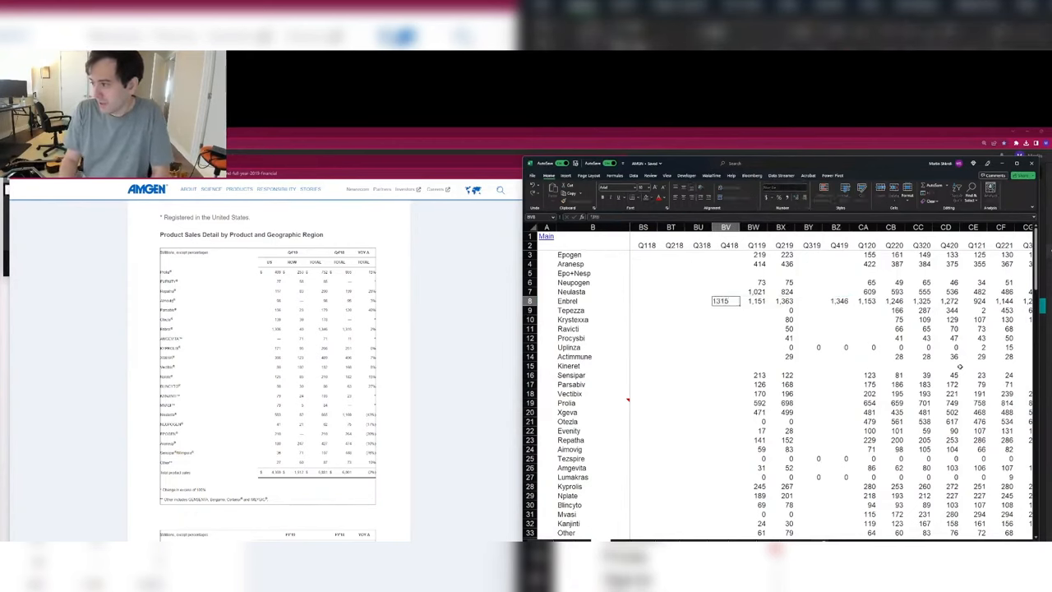
pyautogui.write('15')
# Step: Enter Epogen sales of 210 for Q419 and 264 for Q418
pyautogui.press('Right')
pyautogui.press('Right')
pyautogui.press('Right')
pyautogui.press('Right')
pyautogui.press('Up')
pyautogui.press('Up')
pyautogui.press('Up')
pyautogui.press('Up')
pyautogui.press('Up')
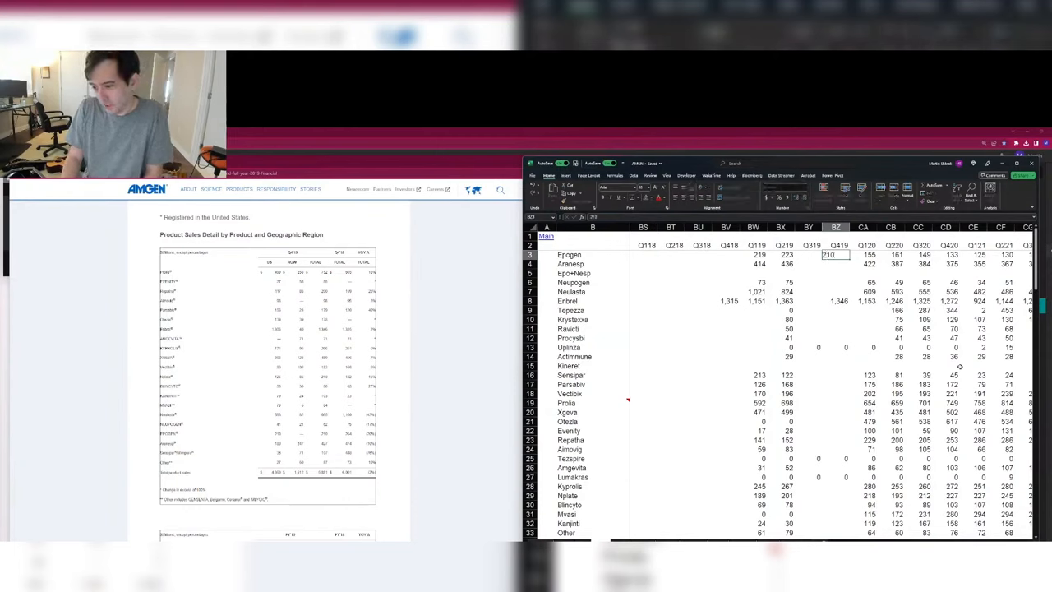
pyautogui.write('210')
pyautogui.press('Left')
pyautogui.press('Left')
pyautogui.press('Left')
pyautogui.press('Left')
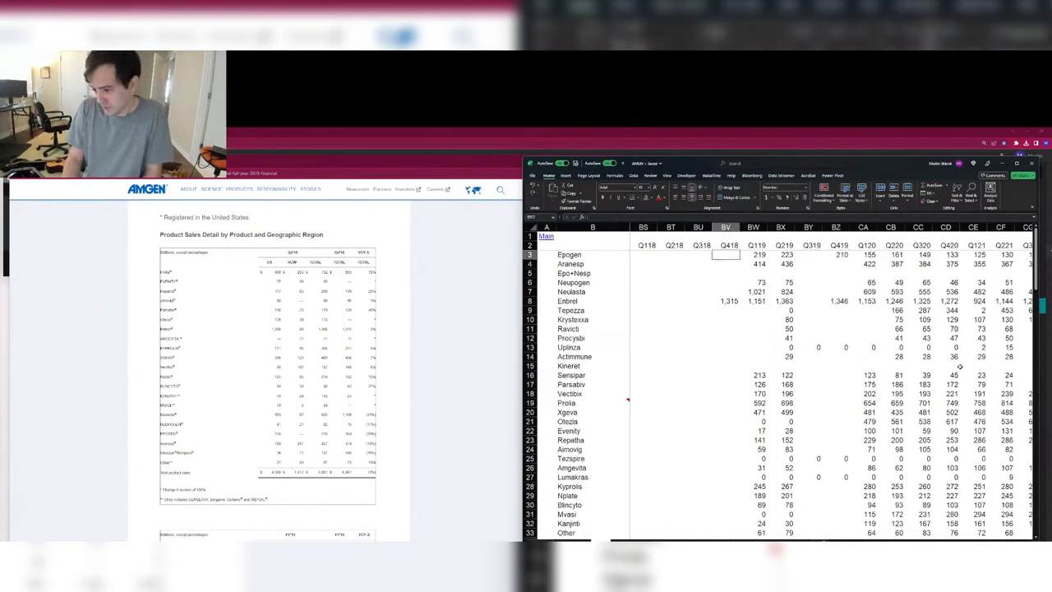
pyautogui.write('26')
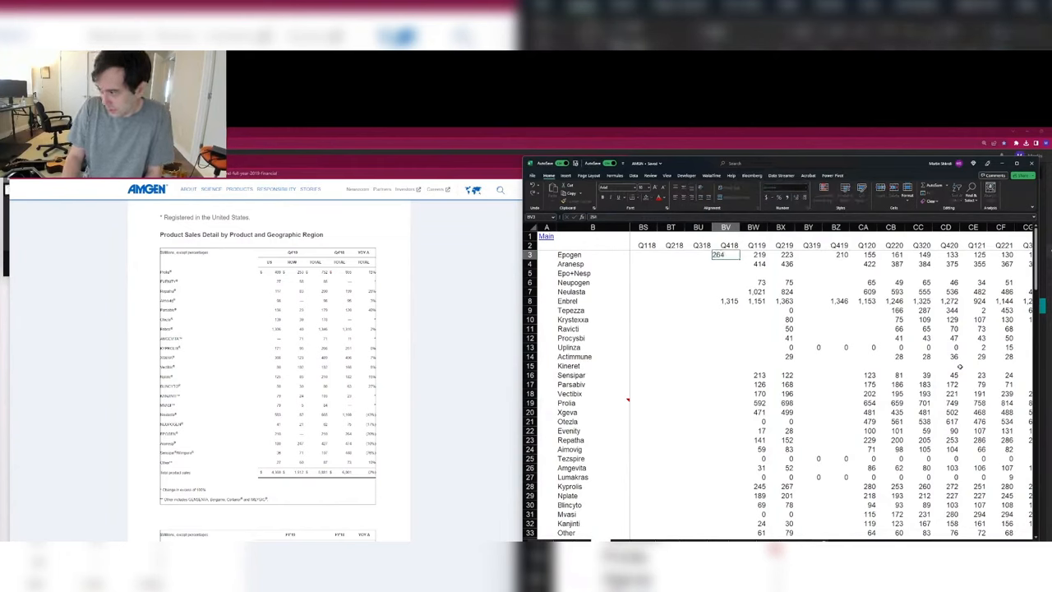
pyautogui.write('4')
pyautogui.press('Return')
# Step: Enter Aranesp sales of 427 for Q419 and 474 for Q418
pyautogui.press('Right')
pyautogui.press('Right')
pyautogui.press('Right')
pyautogui.press('Right')
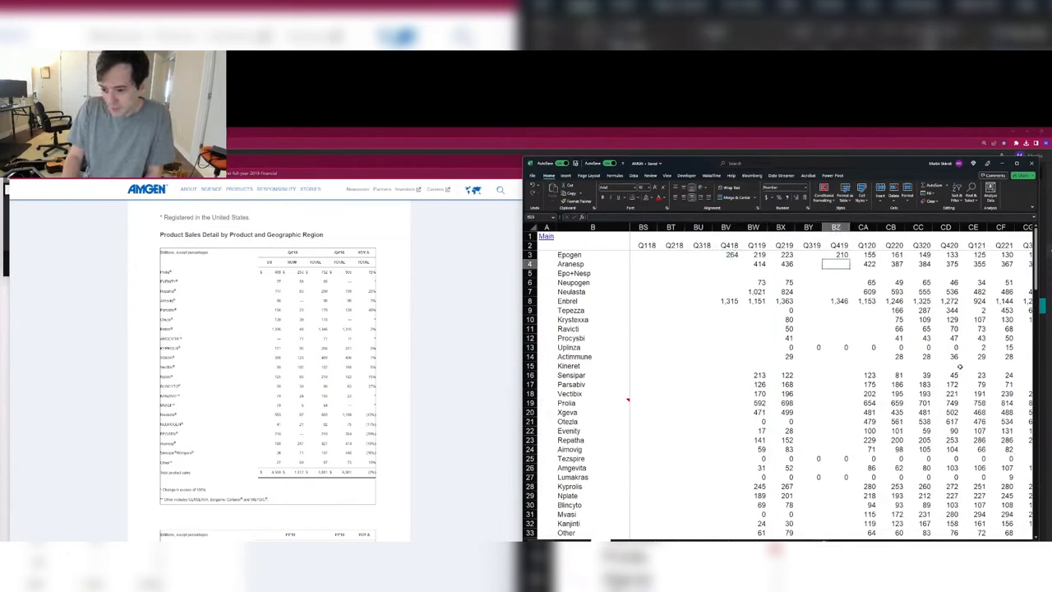
pyautogui.write('427')
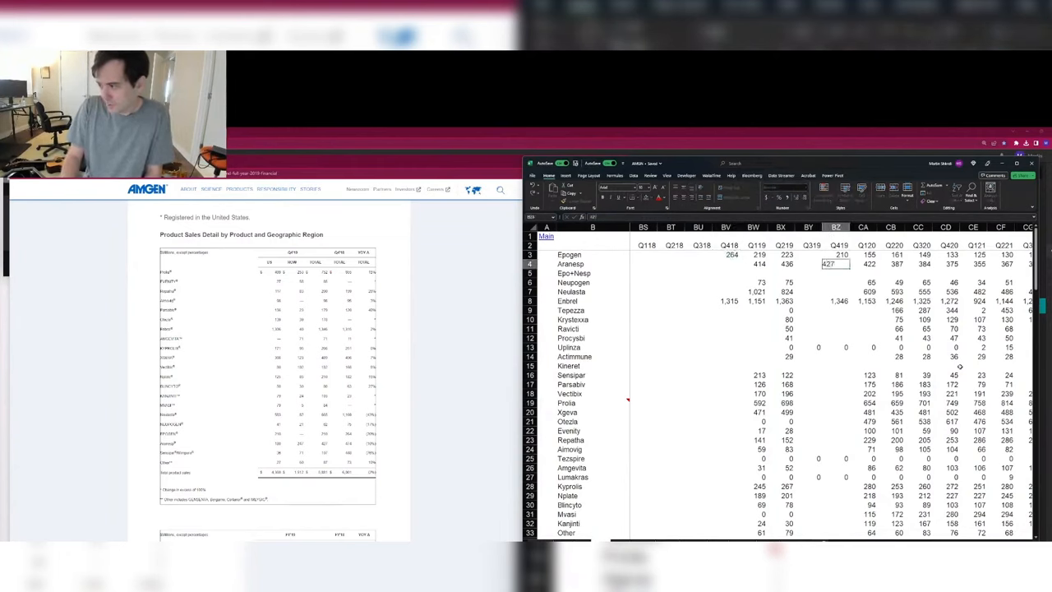
pyautogui.press('Left')
pyautogui.press('Left')
pyautogui.press('Left')
pyautogui.press('Left')
pyautogui.write('474')
pyautogui.press('Return')
# Step: Enter Neupogen sales of 62 for Q419 and 75 for Q418, skipping the Epo+Nesp row
pyautogui.press('Right')
pyautogui.press('Down')
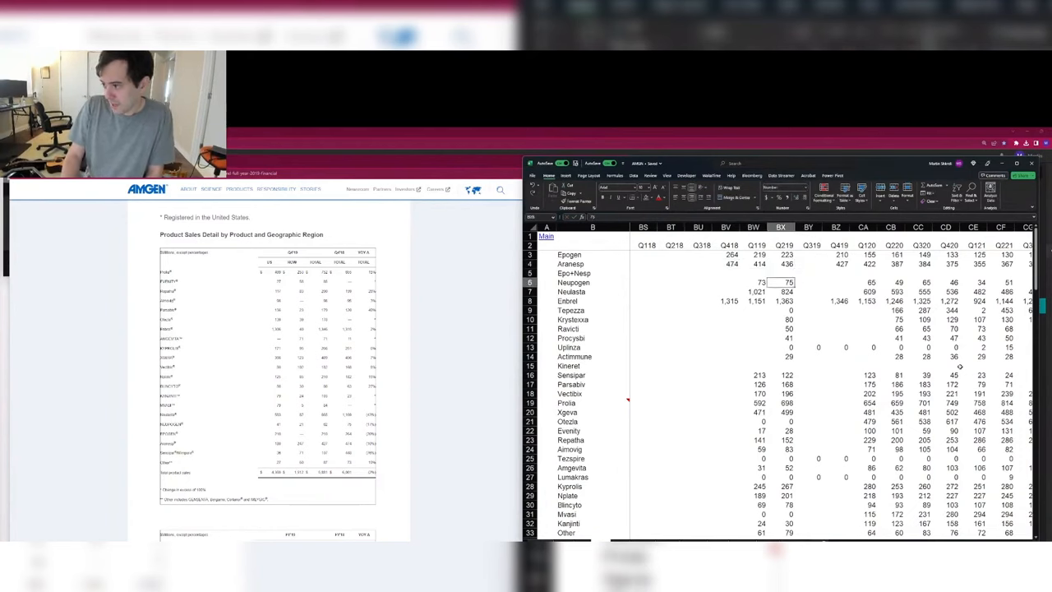
pyautogui.press('Right')
pyautogui.press('Right')
pyautogui.press('Right')
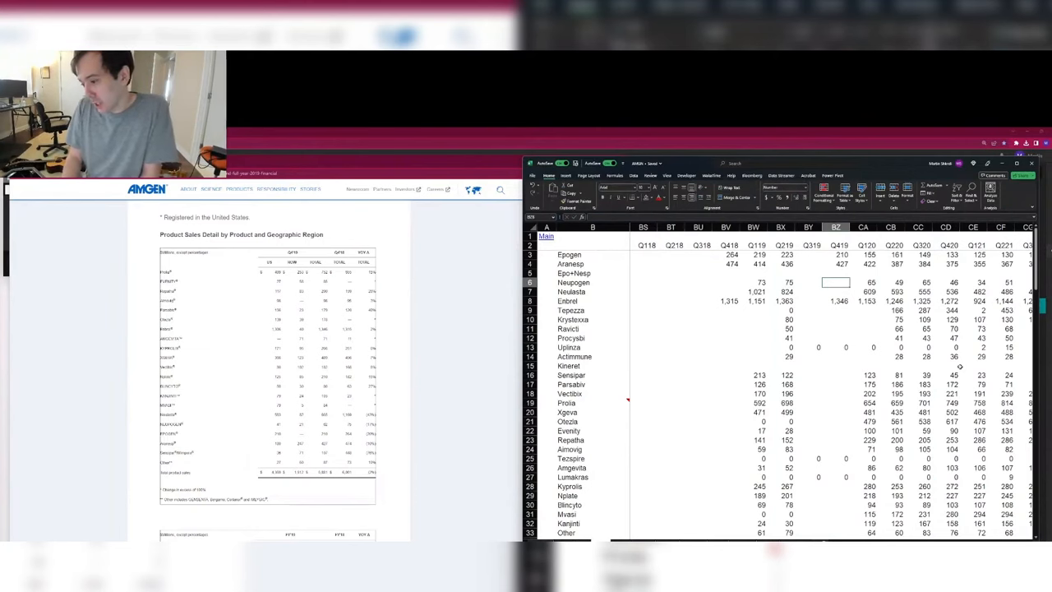
pyautogui.write('62')
pyautogui.press('Left')
pyautogui.press('Left')
pyautogui.press('Left')
pyautogui.press('Left')
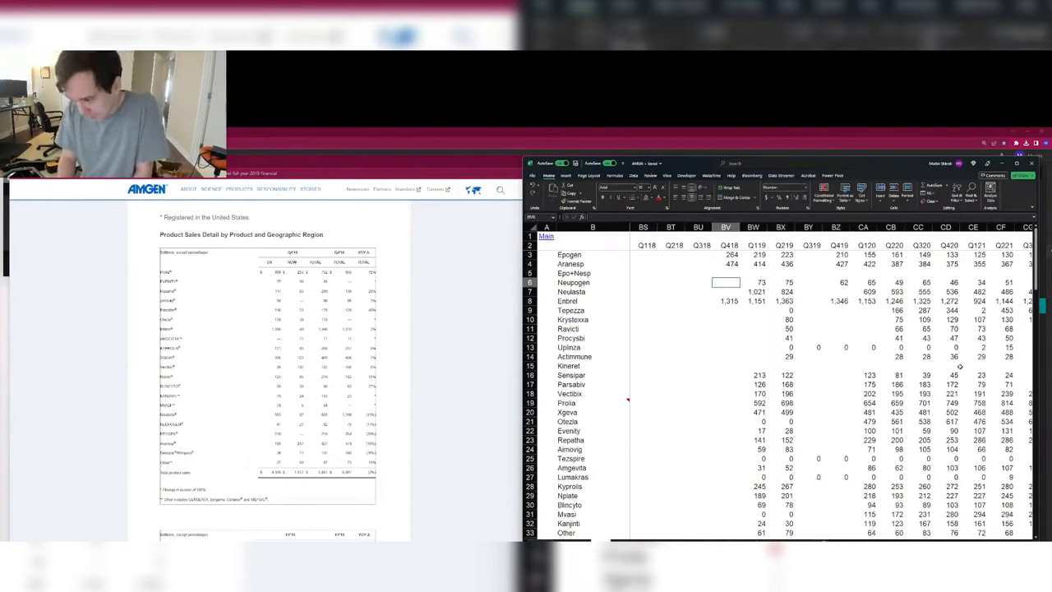
pyautogui.write('75')
pyautogui.press('Return')
# Step: Enter Neulasta sales of 665 for Q419 and 1,169 for Q418
pyautogui.press('Right')
pyautogui.press('Right')
pyautogui.press('Right')
pyautogui.press('Right')
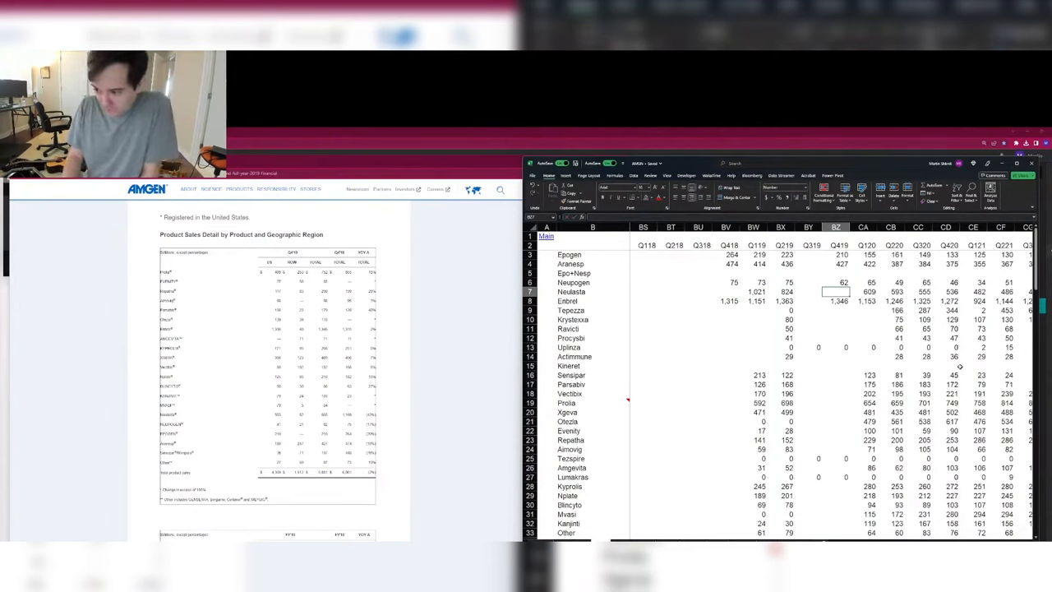
pyautogui.write('665')
pyautogui.press('Left')
pyautogui.press('Left')
pyautogui.press('Left')
pyautogui.press('Left')
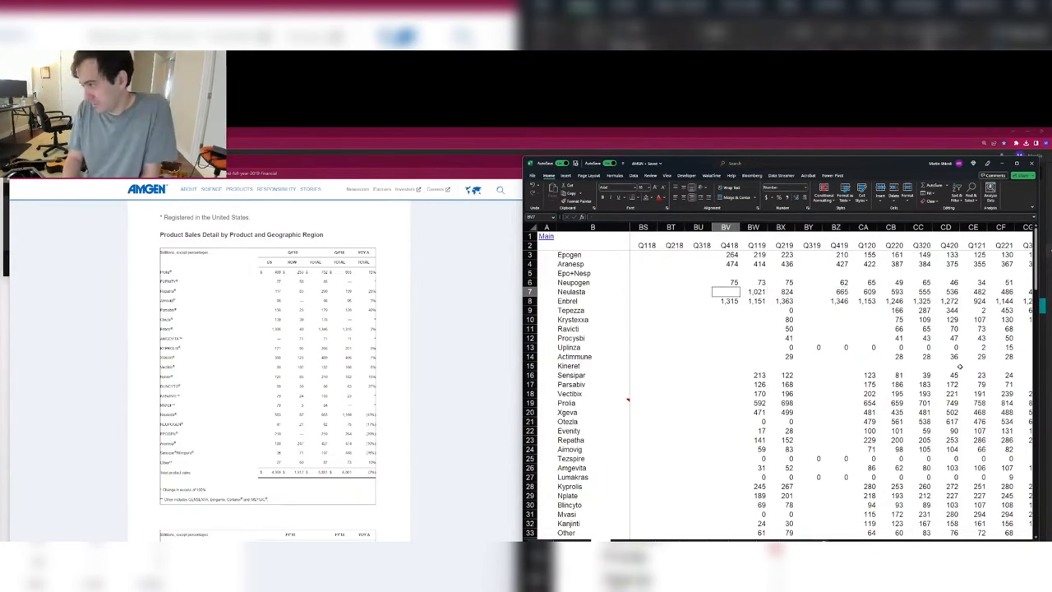
pyautogui.write('1169')
pyautogui.press('Down')
# Step: Skip the rows from Tepezza to Kineret and enter Sensipar sales of 107 for Q419 and 448 for Q418
pyautogui.press('Right')
pyautogui.press('Down')
pyautogui.press('Right')
pyautogui.press('Down')
pyautogui.press('Right')
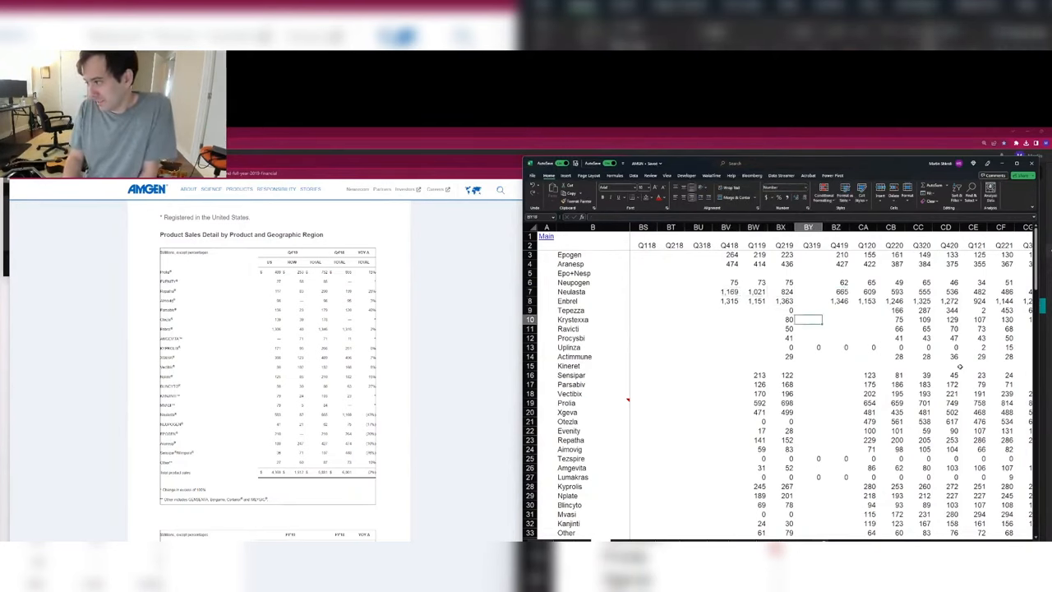
pyautogui.press('Right')
pyautogui.press('Up')
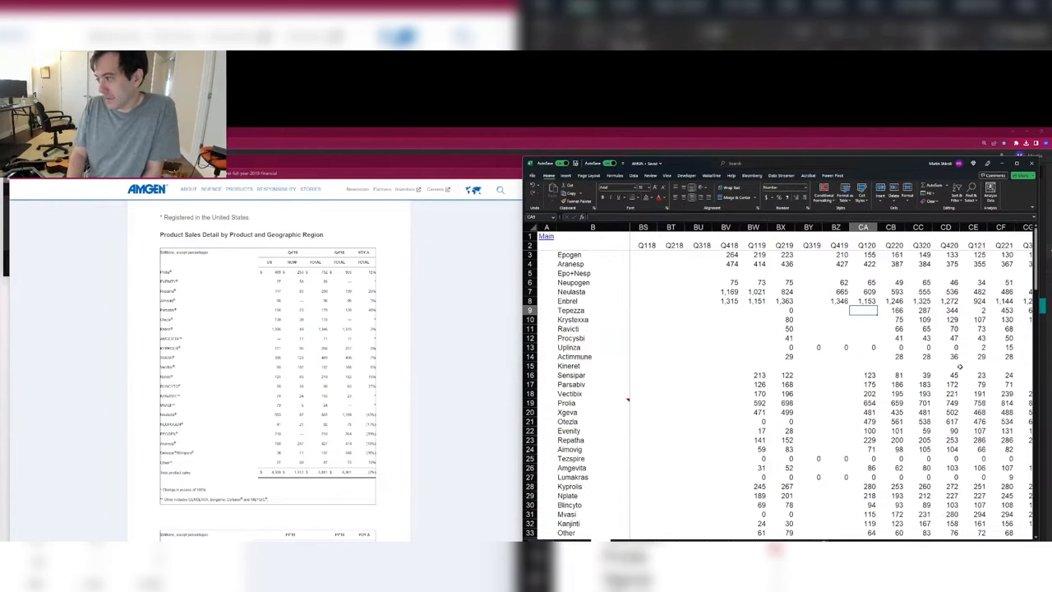
pyautogui.press('Down')
pyautogui.press('Down')
pyautogui.press('Down')
pyautogui.press('Down')
pyautogui.press('Down')
pyautogui.press('Down')
pyautogui.press('Down')
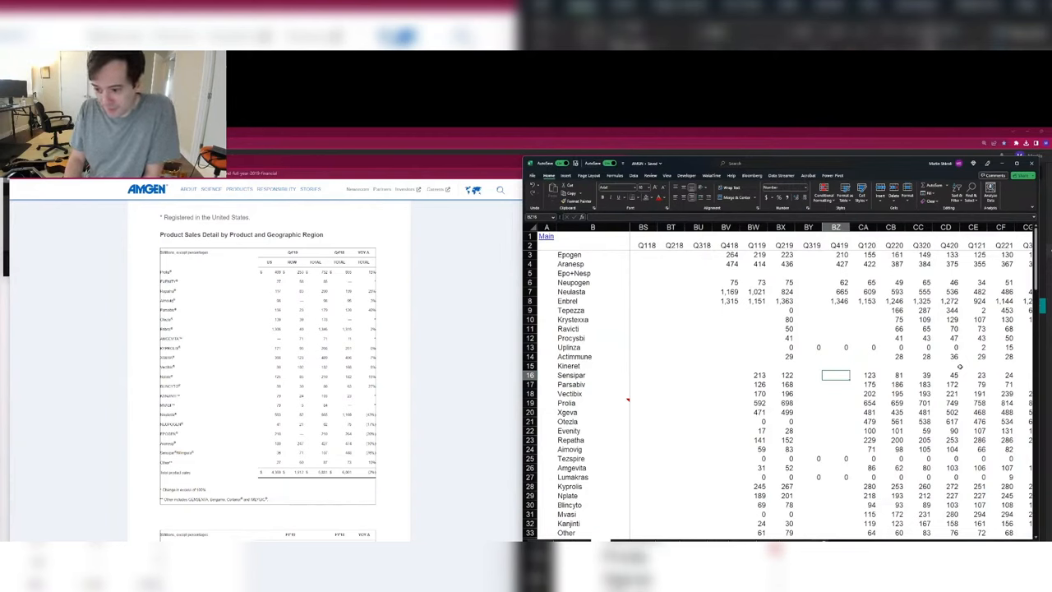
pyautogui.write('107')
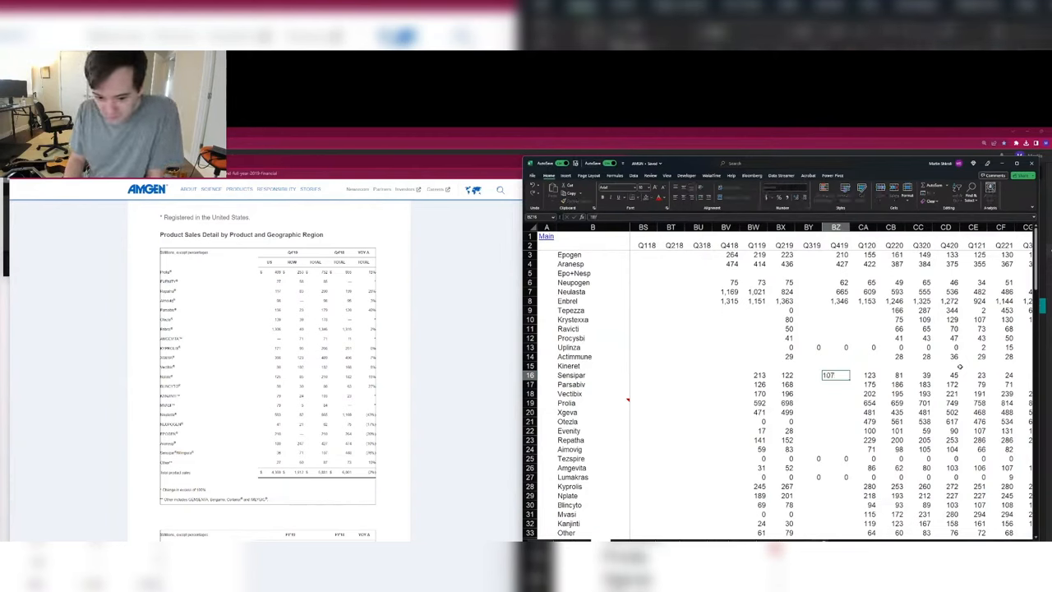
pyautogui.press('Left')
pyautogui.press('Left')
pyautogui.press('Left')
pyautogui.press('Left')
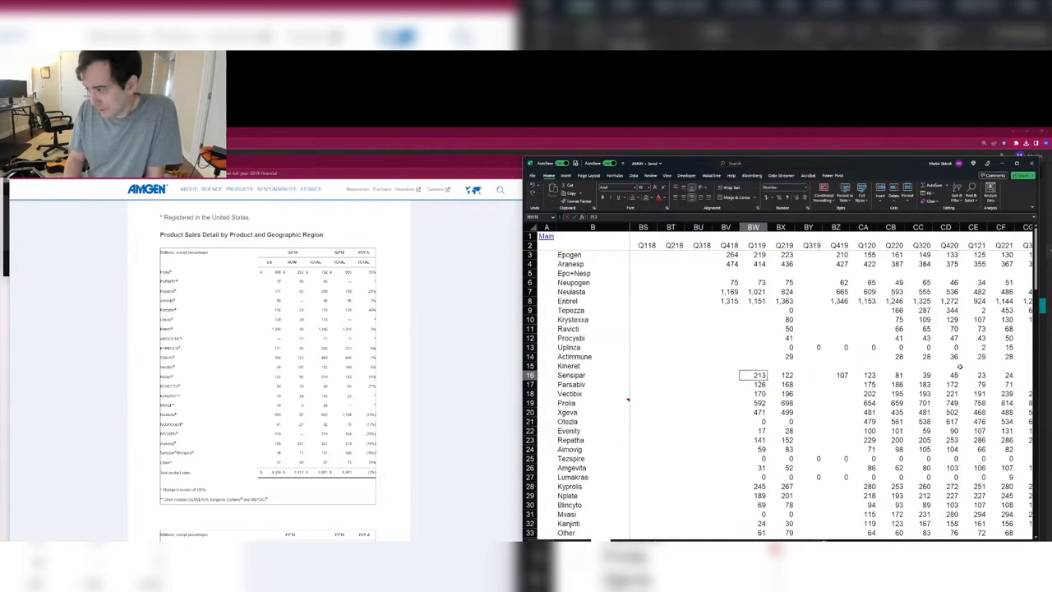
pyautogui.write('448')
pyautogui.press('Return')
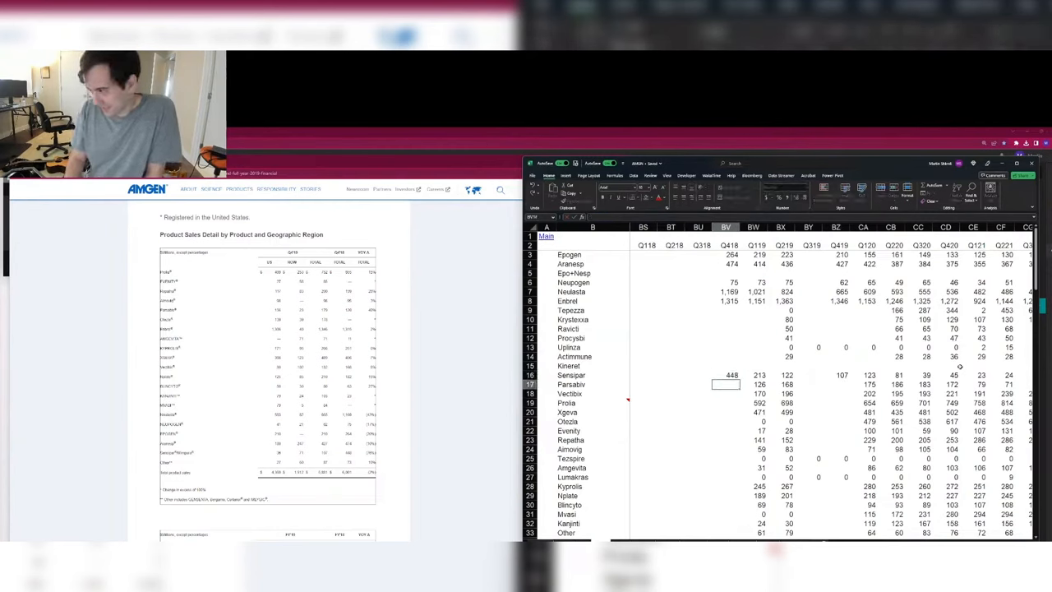
# Step: Enter Parsabiv sales of 179 for Q419 and 120 for Q418
pyautogui.press('Right')
pyautogui.press('Right')
pyautogui.press('Right')
pyautogui.press('Right')
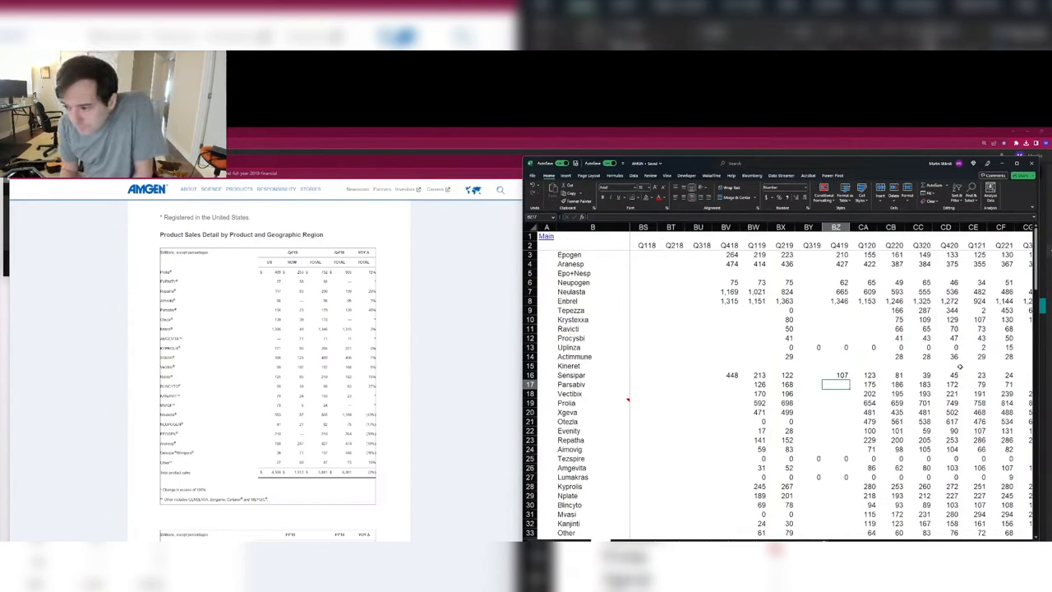
pyautogui.write('179')
pyautogui.press('Left')
pyautogui.press('Left')
pyautogui.press('Left')
pyautogui.press('Left')
pyautogui.write('120')
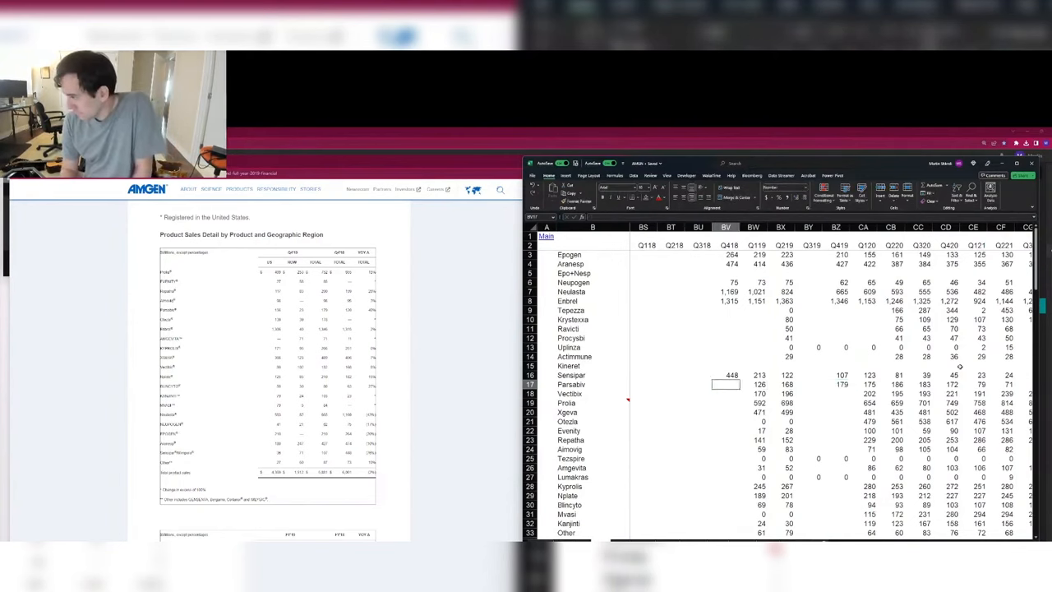
pyautogui.press('Return')
# Step: Enter Vectibix sales of 182 for Q419 and 168 for Q418
pyautogui.press('Right')
pyautogui.press('Right')
pyautogui.press('Right')
pyautogui.press('Right')
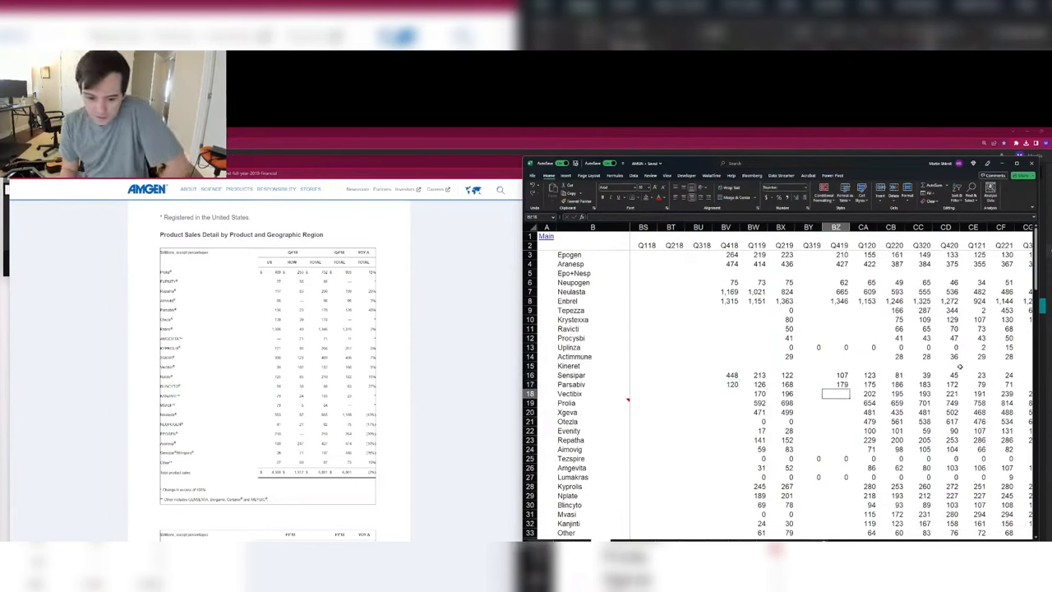
pyautogui.hotkey('alt', 'Tab')
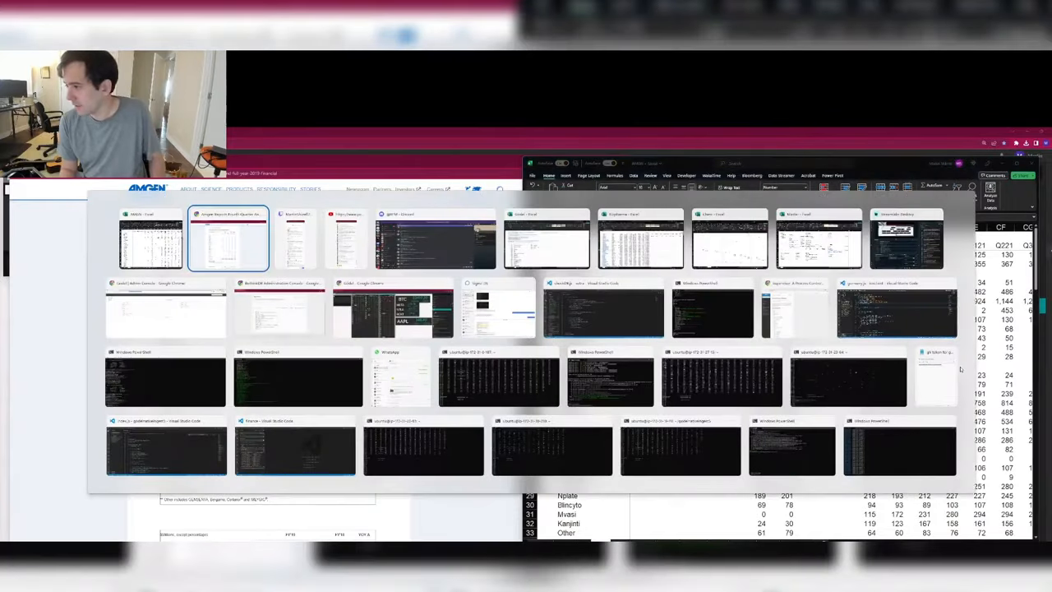
pyautogui.hotkey('alt', 'Tab')
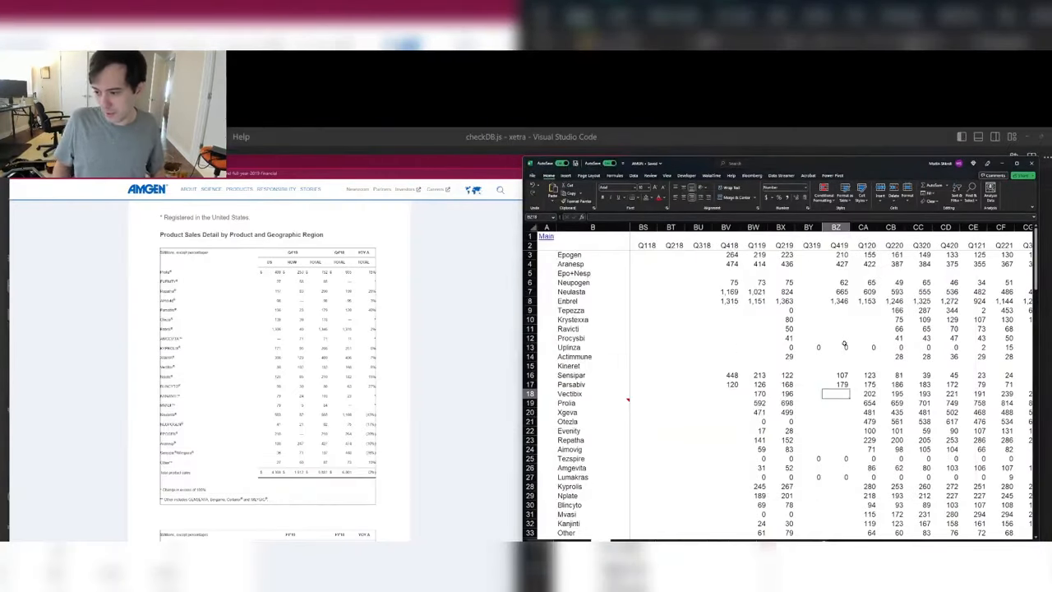
pyautogui.write('182')
pyautogui.press('Left')
pyautogui.press('Left')
pyautogui.press('Left')
pyautogui.press('Left')
pyautogui.write('168')
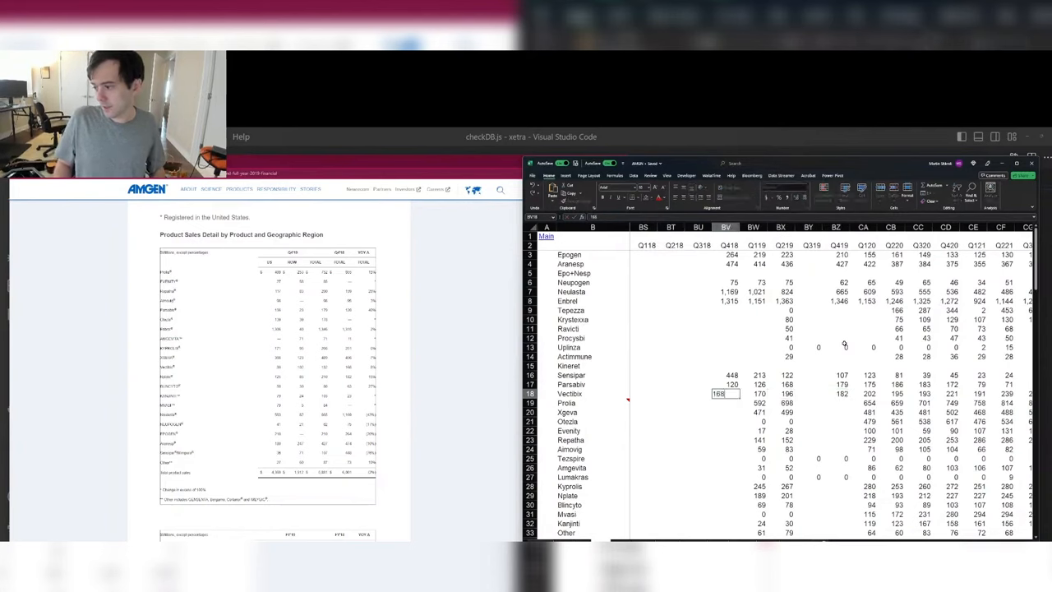
pyautogui.press('Return')
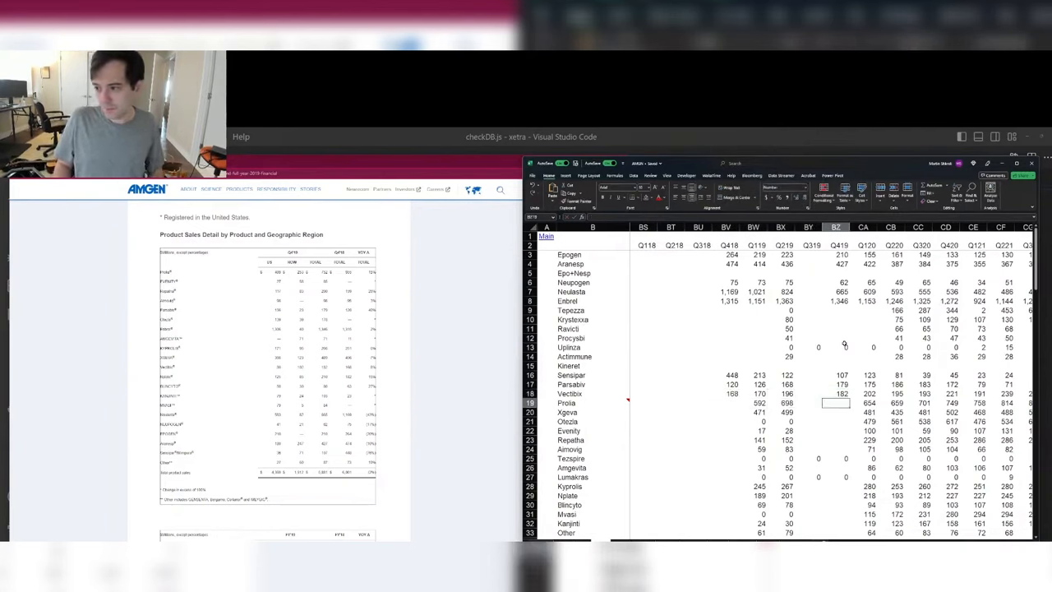
# Step: Enter Prolia sales of 752 for Q419 and 655 for Q418
pyautogui.write('752')
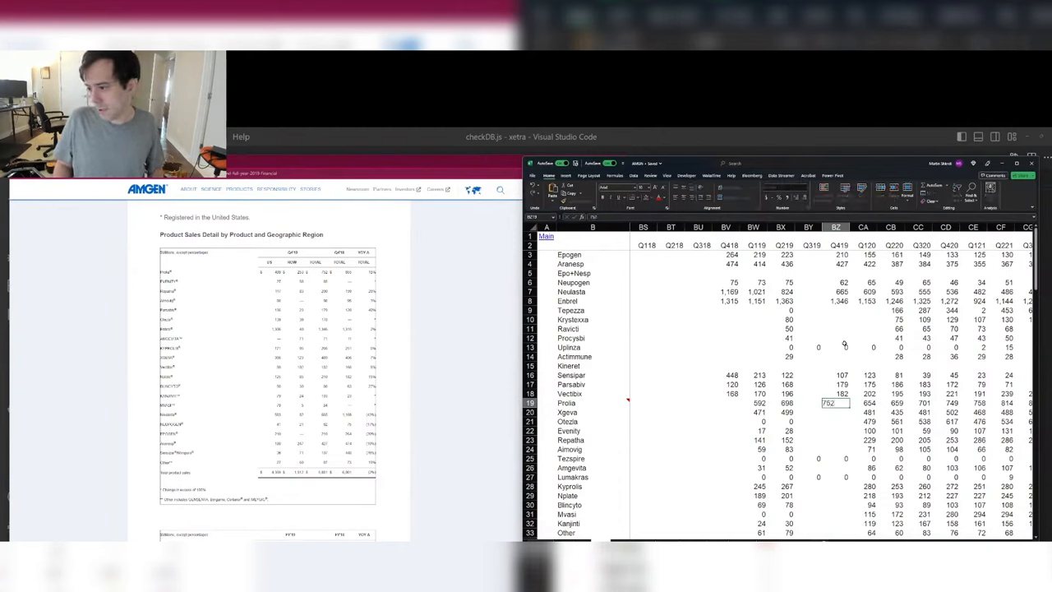
pyautogui.press('Left')
pyautogui.press('Left')
pyautogui.press('Left')
pyautogui.press('Left')
pyautogui.write('655')
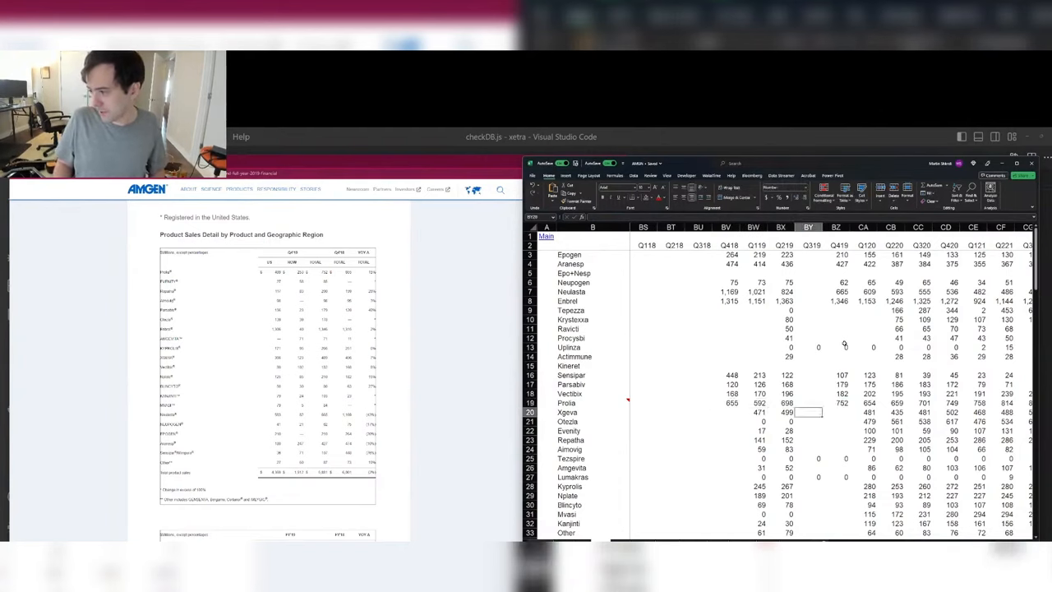
pyautogui.press('Return')
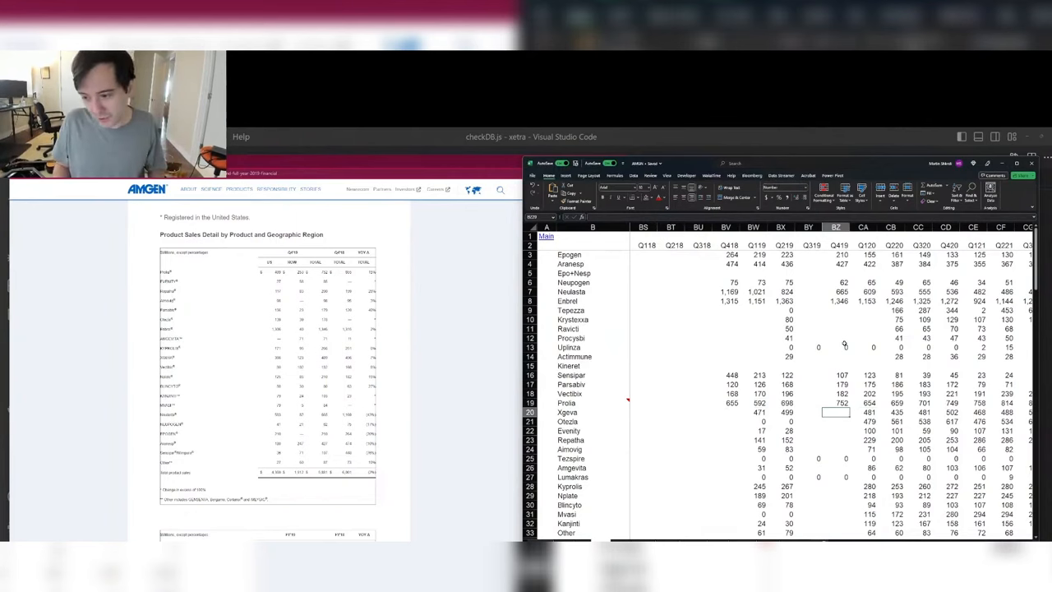
# Step: Enter Xgeva sales of 489 for Q419 and 456 for Q418
pyautogui.write('489')
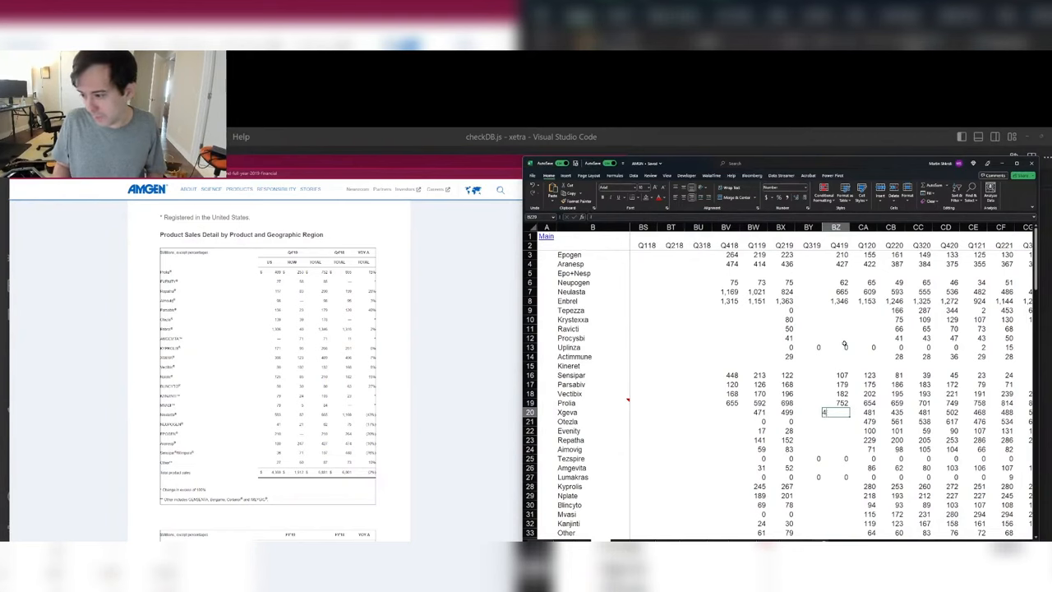
pyautogui.press('Left')
pyautogui.press('Left')
pyautogui.press('Left')
pyautogui.press('Left')
pyautogui.write('456')
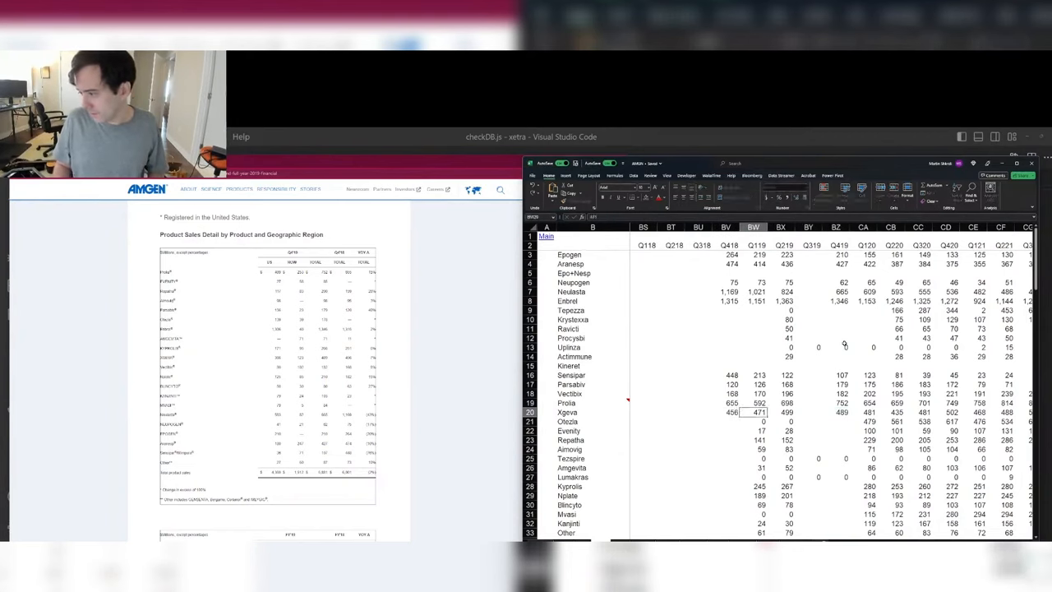
pyautogui.press('Return')
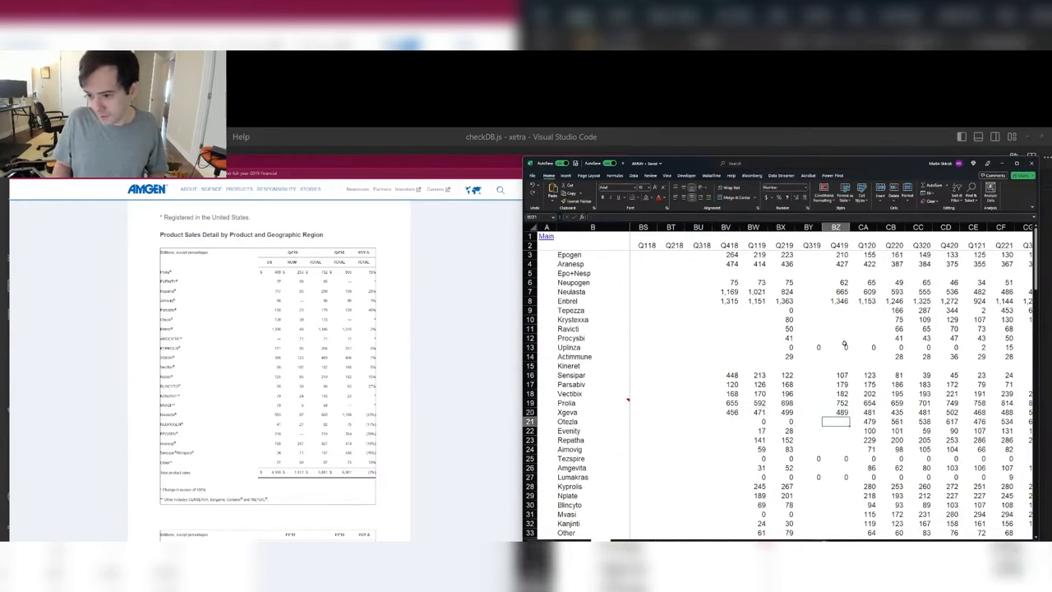
# Step: Enter Otezla sales of 178 for Q419 and 0 for Q418
pyautogui.write('178')
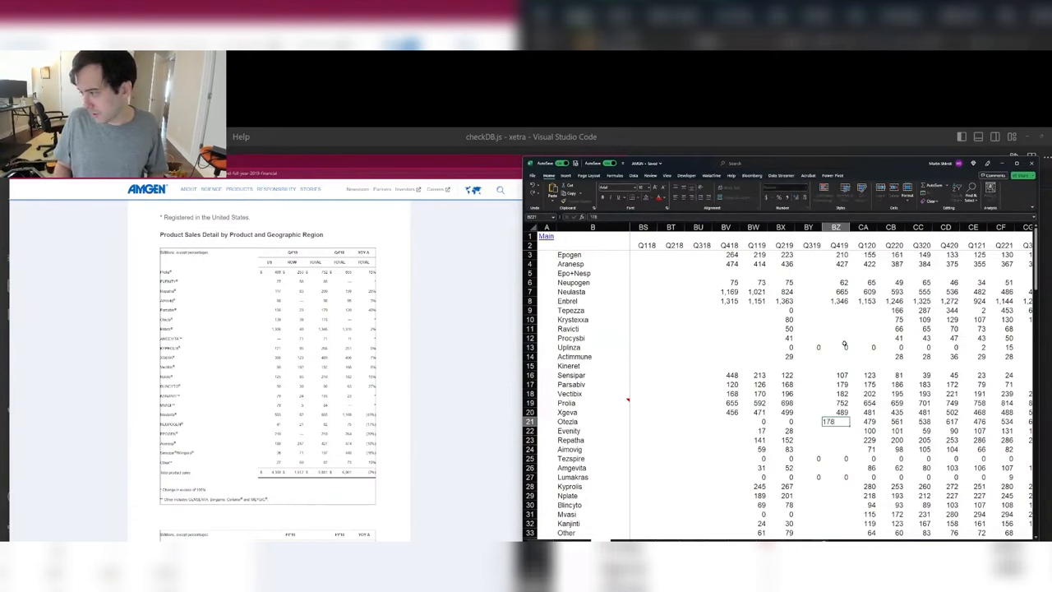
pyautogui.press('Left')
pyautogui.press('Left')
pyautogui.press('Left')
pyautogui.press('Left')
pyautogui.write('0')
# Step: Enter Evenity sales of 85 for Q419 and 0 for Q418
pyautogui.press('Right')
pyautogui.press('Right')
pyautogui.press('Right')
pyautogui.press('Right')
pyautogui.press('Down')
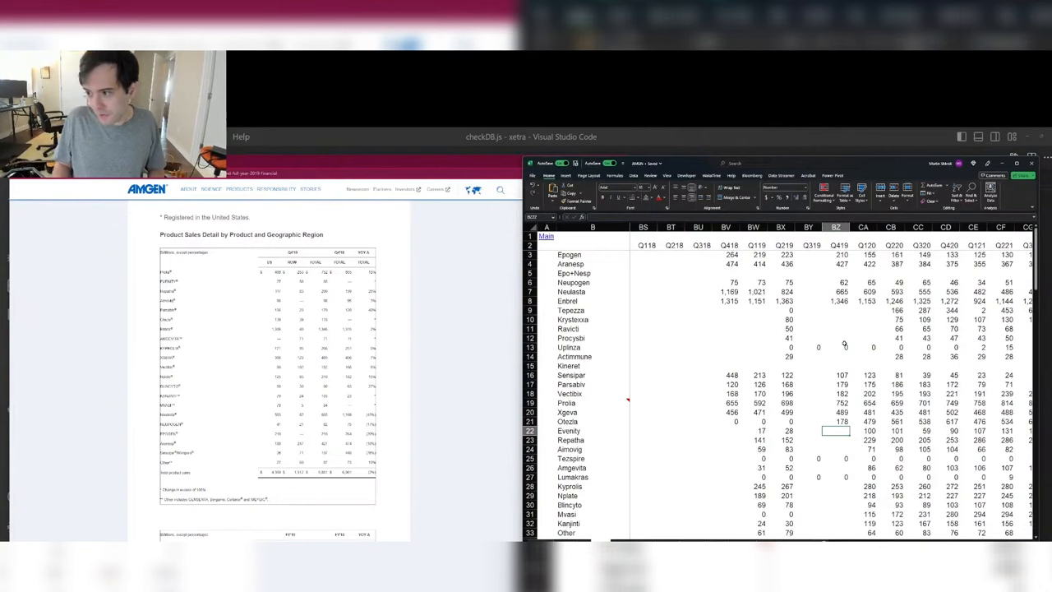
pyautogui.press('Left')
pyautogui.press('Left')
pyautogui.press('Left')
pyautogui.press('Left')
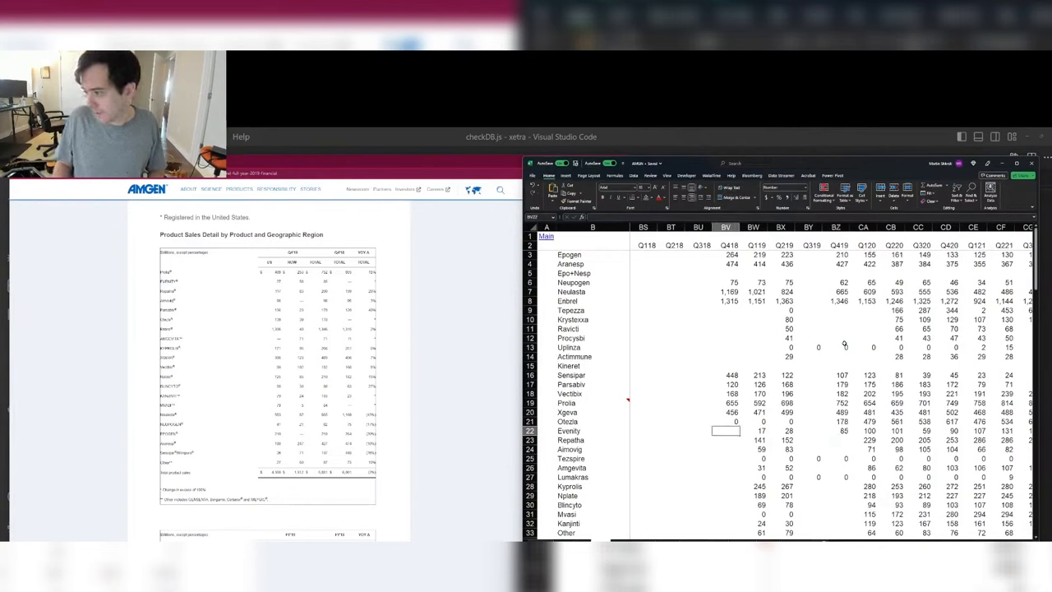
pyautogui.write('0')
pyautogui.press('Return')
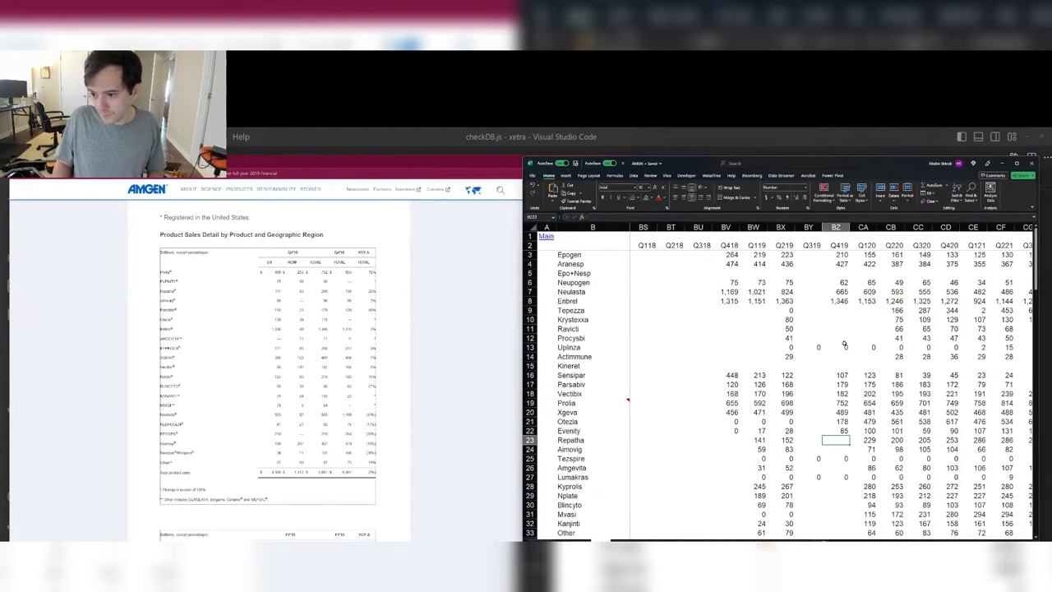
# Step: Enter Repatha sales of 200 for Q419 and 159 for Q418
pyautogui.write('200')
pyautogui.press('Left')
pyautogui.press('Left')
pyautogui.press('Left')
pyautogui.press('Left')
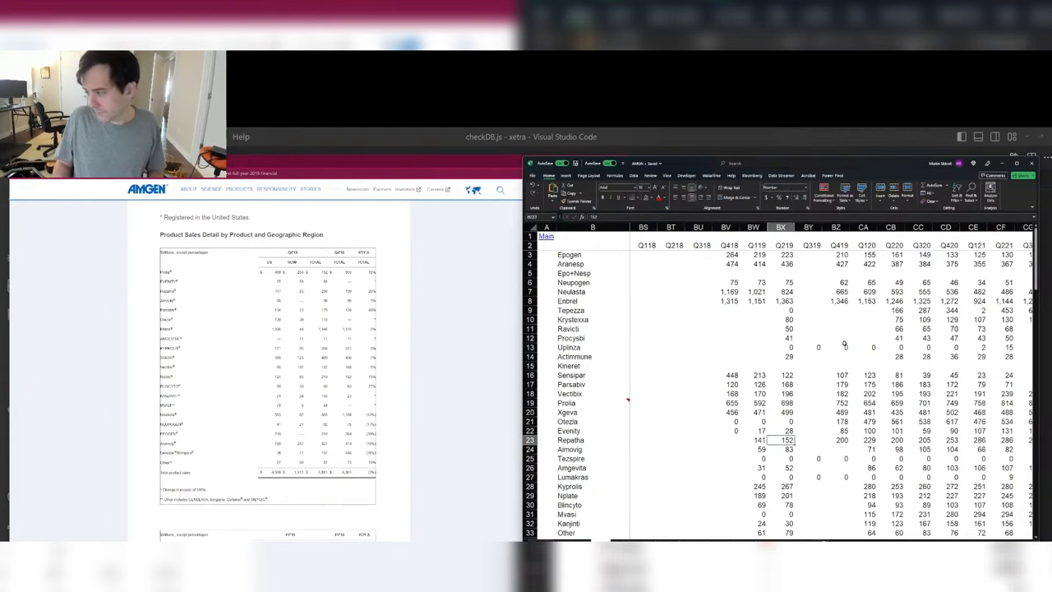
pyautogui.write('159')
pyautogui.press('Right')
pyautogui.press('Right')
pyautogui.write('152')
pyautogui.press('Return')
# Step: Enter Aimovig sales of 98 for Q419 and 95 for Q418
pyautogui.press('Right')
pyautogui.press('Right')
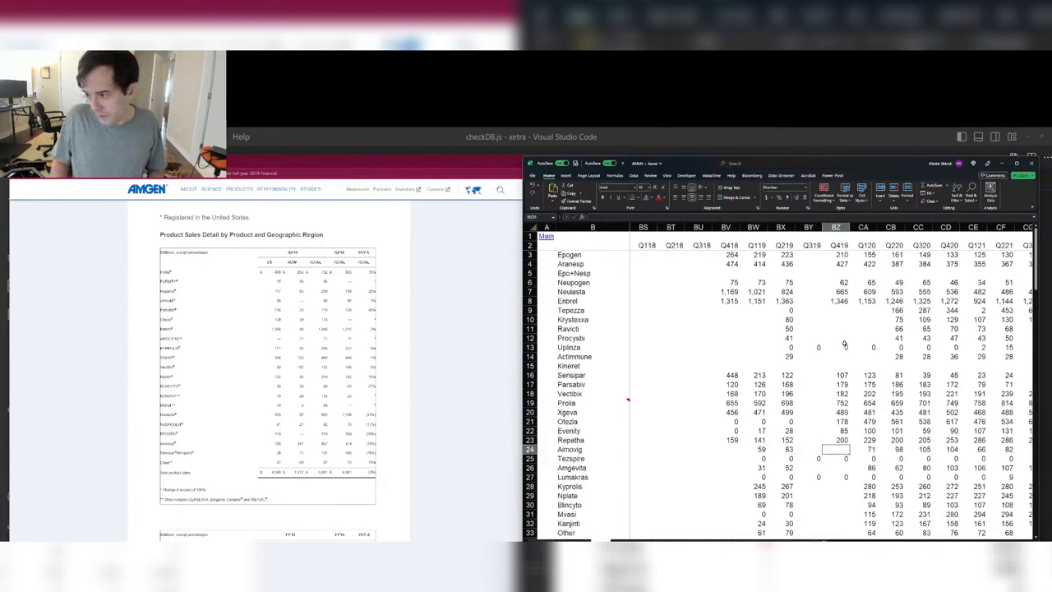
pyautogui.write('98')
pyautogui.press('Left')
pyautogui.press('Left')
pyautogui.press('Left')
pyautogui.press('Left')
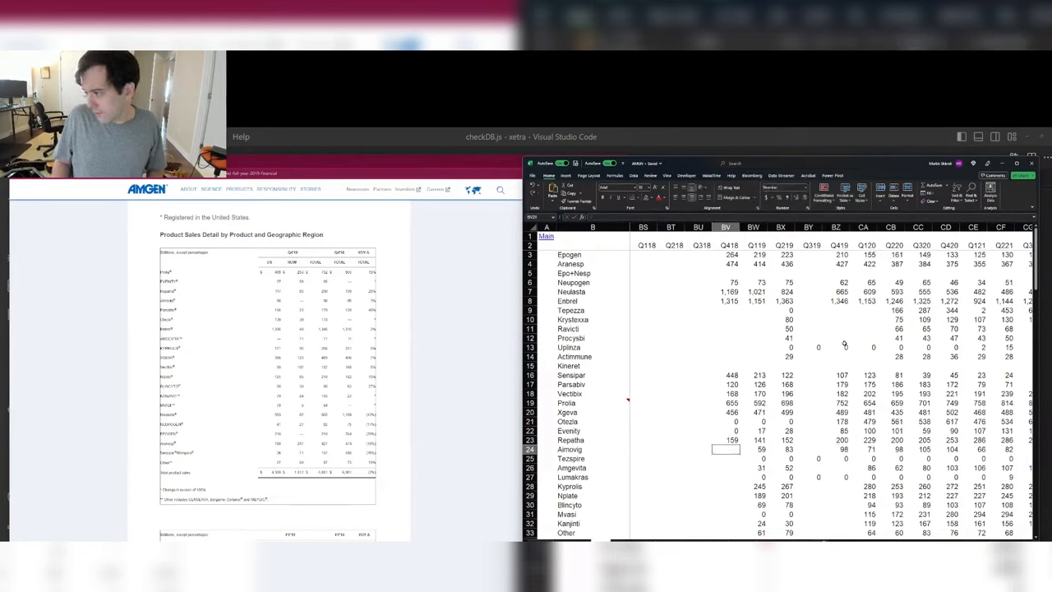
pyautogui.write('95')
# Step: Enter Amgevita sales of 71 for Q419 and 11 for Q418
pyautogui.press('Right')
pyautogui.press('Right')
pyautogui.press('Right')
pyautogui.press('Right')
pyautogui.press('Right')
pyautogui.press('Down')
pyautogui.press('Left')
pyautogui.press('Down')
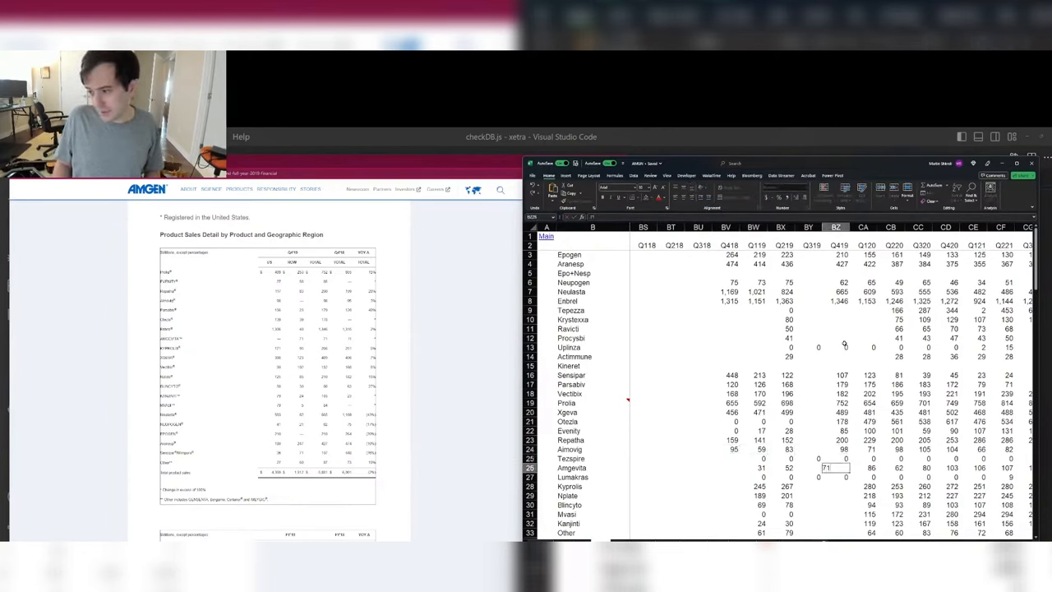
pyautogui.press('Left')
pyautogui.press('Left')
pyautogui.press('Left')
pyautogui.press('Left')
pyautogui.write('11')
# Step: Enter Q418 sales of 0 for both Tezspire and Lumakras
pyautogui.press('Up')
pyautogui.write('0')
pyautogui.press('Right')
pyautogui.press('Right')
pyautogui.press('Right')
pyautogui.press('Down')
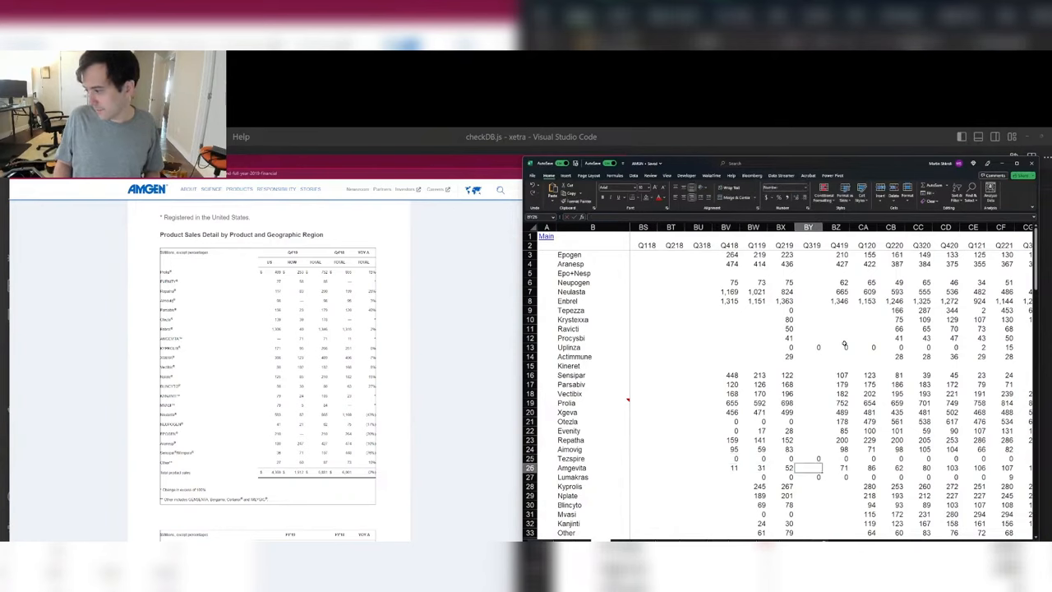
pyautogui.press('Right')
pyautogui.press('Right')
pyautogui.press('Down')
pyautogui.press('Left')
pyautogui.press('Left')
pyautogui.press('Left')
pyautogui.press('Left')
pyautogui.press('Left')
pyautogui.write('0')
# Step: Enter Kyprolis sales of 266 for Q419 and 251 for Q418
pyautogui.press('Down')
pyautogui.press('Right')
pyautogui.press('Right')
pyautogui.press('Right')
pyautogui.press('Right')
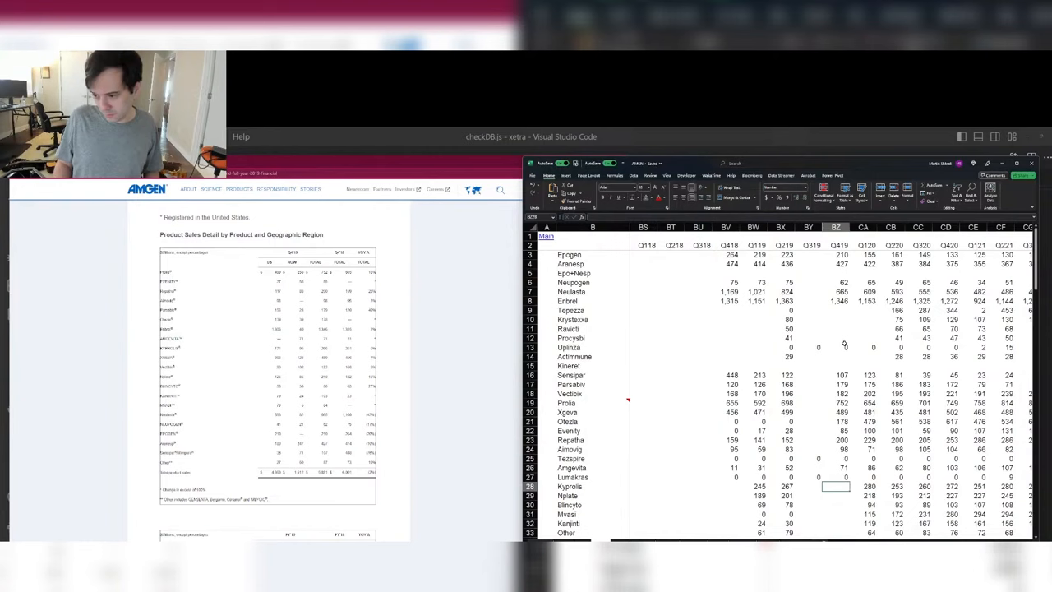
pyautogui.write('266')
pyautogui.press('Left')
pyautogui.press('Left')
pyautogui.press('Left')
pyautogui.press('Left')
pyautogui.write('251')
pyautogui.press('Right')
pyautogui.press('Right')
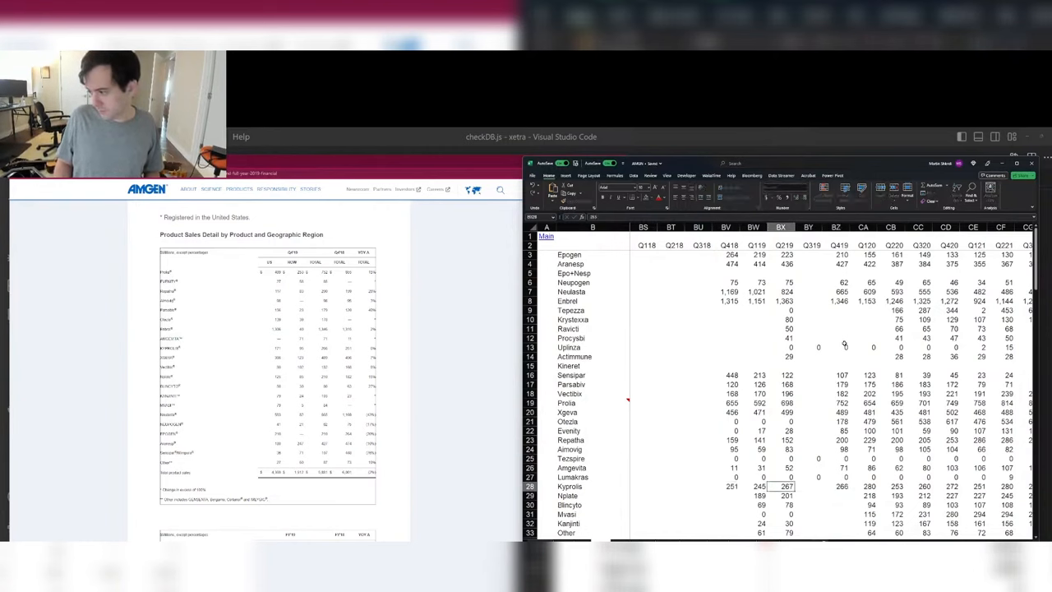
pyautogui.write('267')
# Step: Enter Nplate sales of 210 for Q419 and 182 for Q418
pyautogui.press('Down')
pyautogui.press('Right')
pyautogui.press('Right')
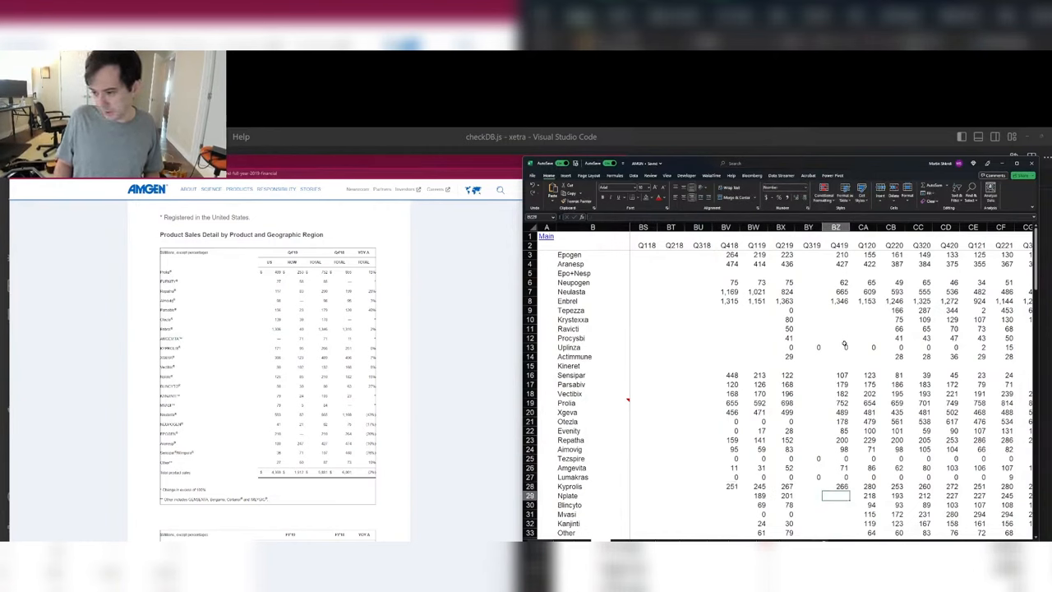
pyautogui.write('210')
pyautogui.press('Left')
pyautogui.press('Left')
pyautogui.press('Left')
pyautogui.press('Left')
pyautogui.write('182')
# Step: Enter Blincyto sales of 80 for Q419 and 63 for Q418
pyautogui.press('Down')
pyautogui.press('Right')
pyautogui.press('Right')
pyautogui.press('Right')
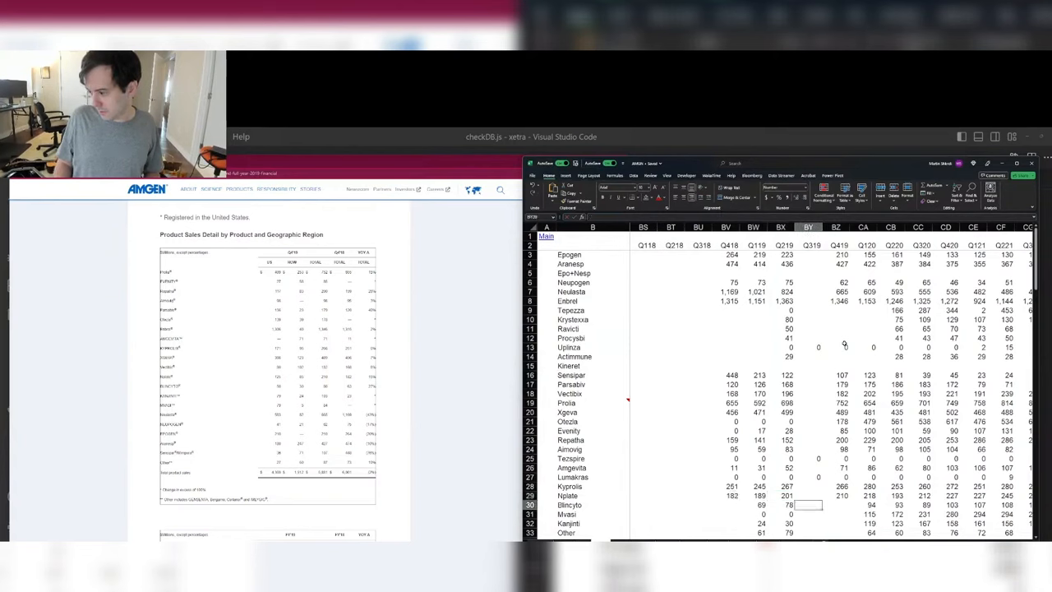
pyautogui.press('Right')
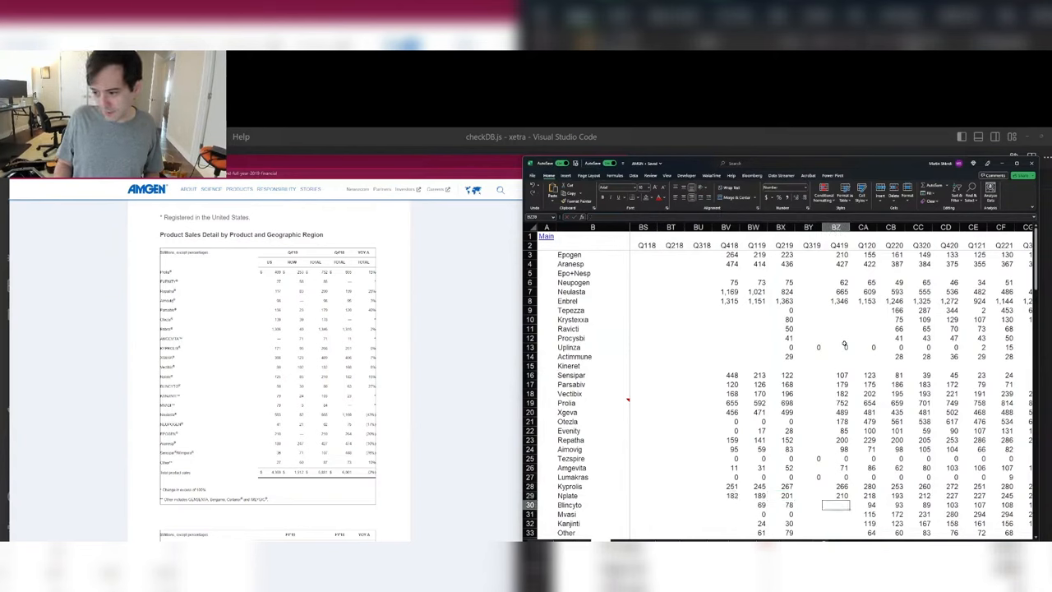
pyautogui.write('80')
pyautogui.press('Left')
pyautogui.press('Left')
pyautogui.press('Left')
pyautogui.press('Left')
pyautogui.write('63')
# Step: Enter Mvasi sales of 84 for Q419 and 0 for Q418
pyautogui.press('Down')
pyautogui.press('Right')
pyautogui.press('Right')
pyautogui.press('Right')
pyautogui.press('Right')
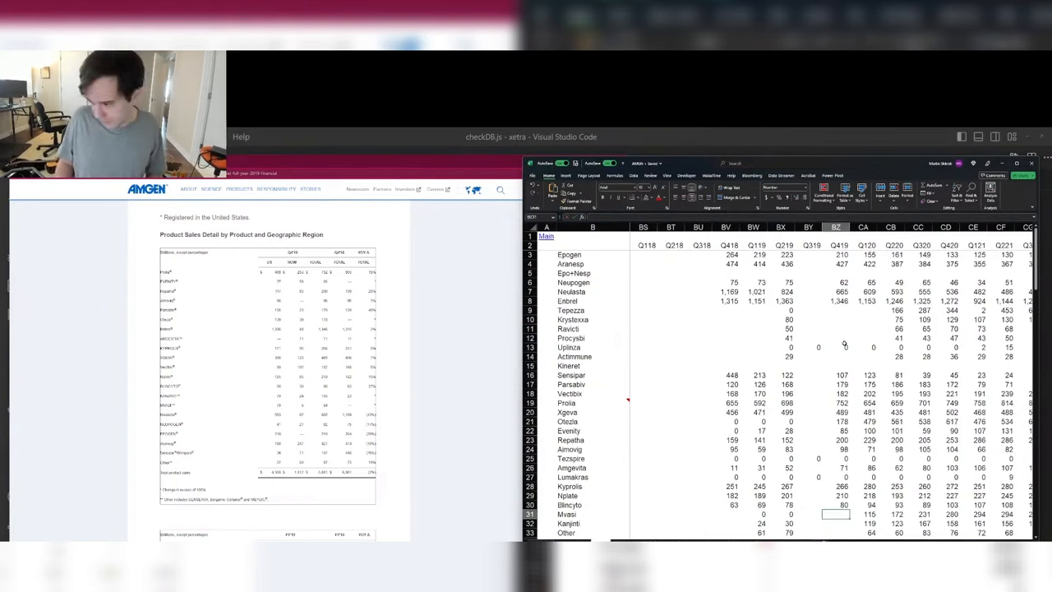
pyautogui.write('84')
pyautogui.press('Left')
pyautogui.press('Left')
pyautogui.press('Left')
pyautogui.press('Left')
# Step: Enter Kanjinti sales of 103 for Q419 and 23 for Q418
pyautogui.press('Down')
pyautogui.press('Right')
pyautogui.press('Right')
pyautogui.press('Right')
pyautogui.press('Right')
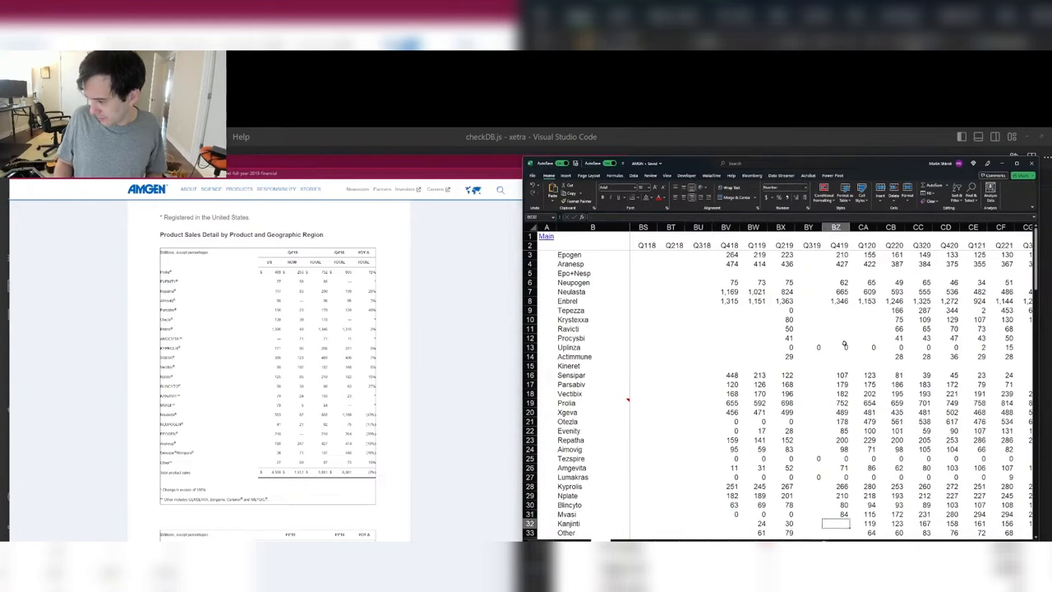
pyautogui.press('Right')
pyautogui.press('Left')
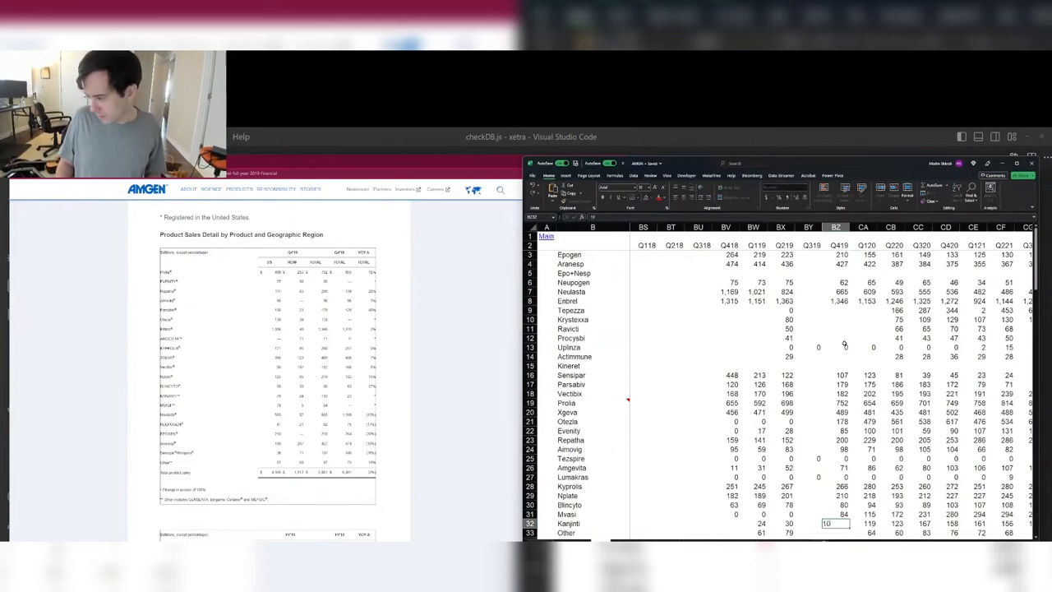
pyautogui.write('103')
pyautogui.press('Left')
pyautogui.press('Left')
pyautogui.press('Left')
pyautogui.press('Left')
pyautogui.write('23')
# Step: Enter sales of 87 for Q419 and 73 for Q418 in the Other row below Kanjinti
pyautogui.press('Right')
pyautogui.press('Right')
pyautogui.press('Down')
pyautogui.press('Right')
pyautogui.press('Right')
pyautogui.press('Right')
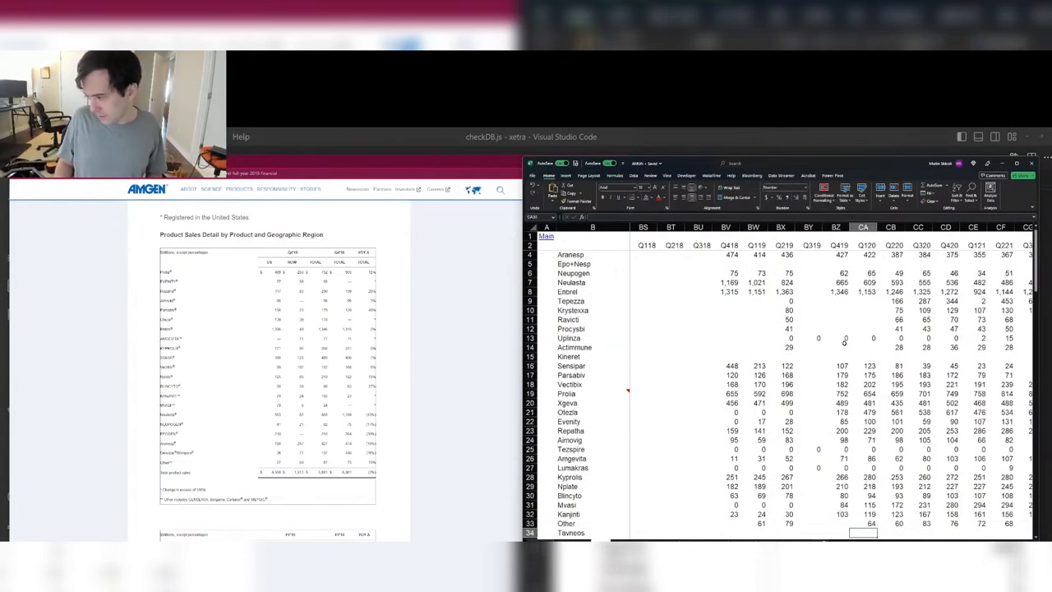
pyautogui.scroll(-5, 844, 343)
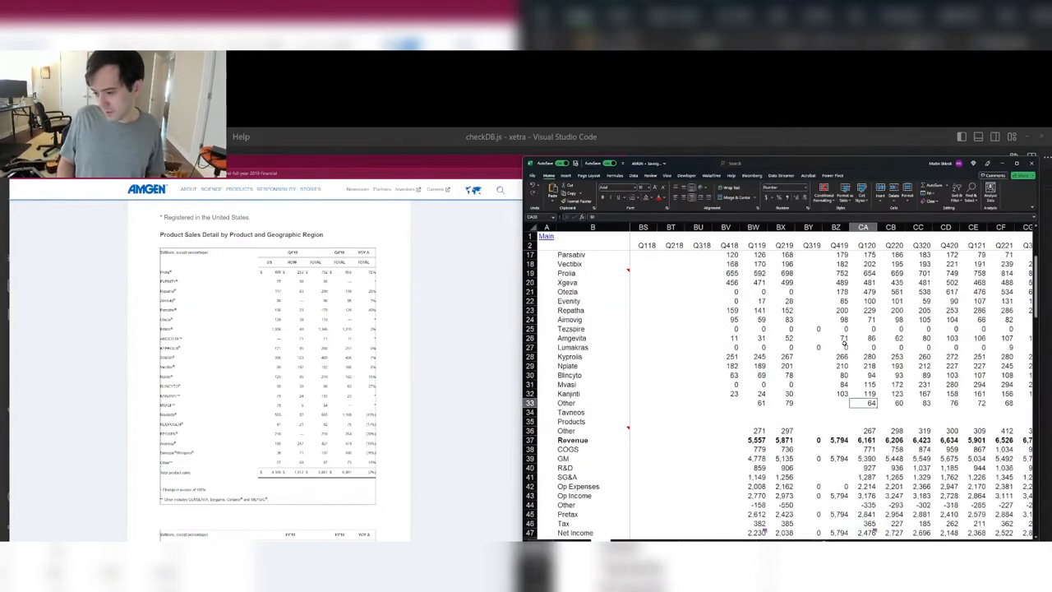
pyautogui.press('Left')
pyautogui.write('87')
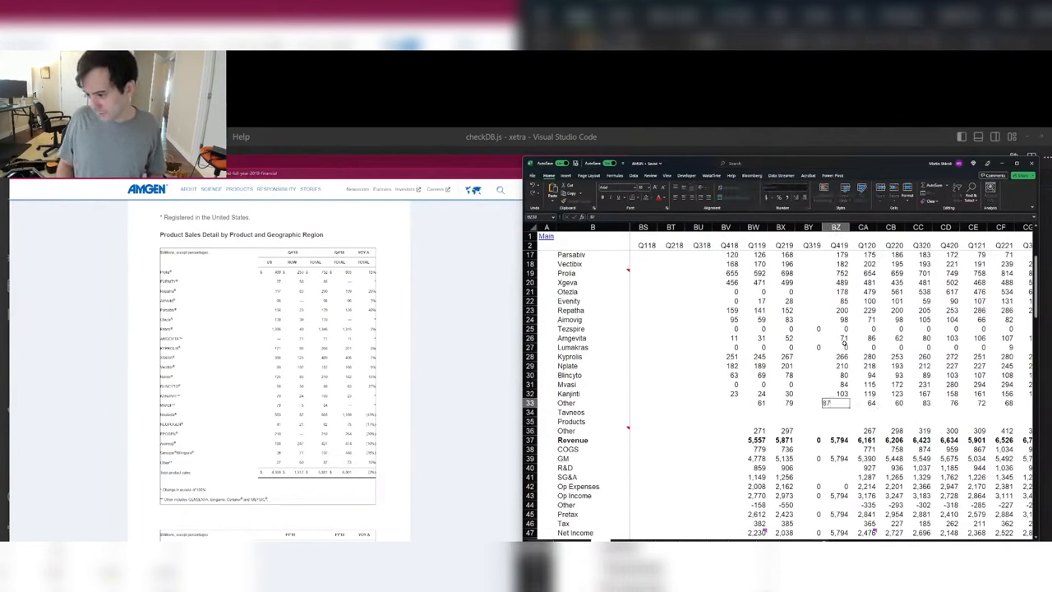
pyautogui.press('Left')
pyautogui.press('Left')
pyautogui.press('Left')
pyautogui.press('Left')
pyautogui.write('73')
# Step: Enter total Revenue of 6001 for Q418
pyautogui.press('Right')
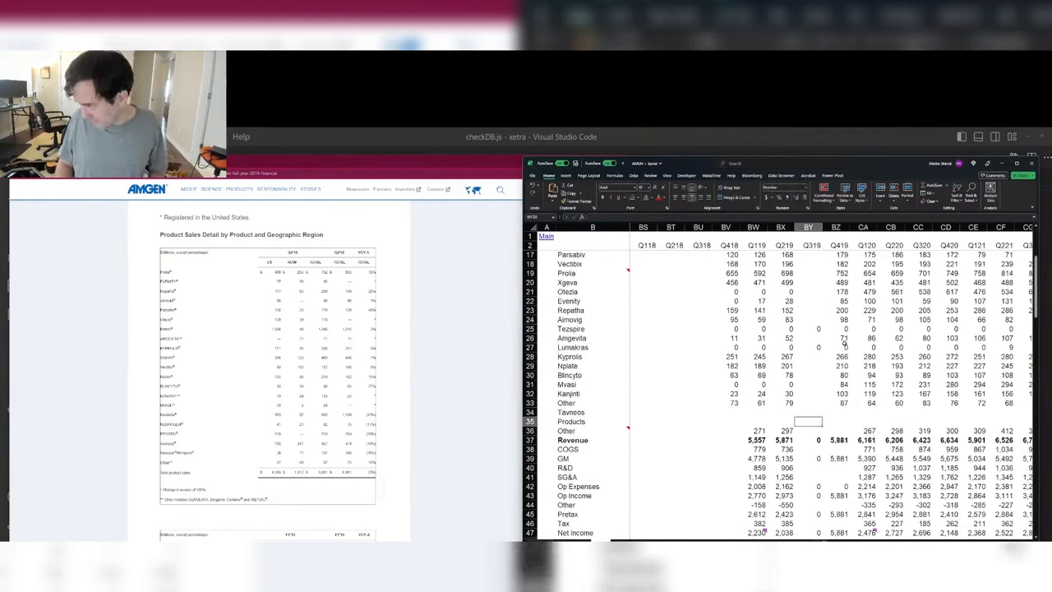
pyautogui.press('Down')
pyautogui.press('Down')
pyautogui.press('Down')
pyautogui.press('Down')
pyautogui.press('Left')
pyautogui.write('6001')
pyautogui.press('Return')
# Step: Find the operating expense table in the earnings release and enter the non-GAAP COGS of 790 for Q419
pyautogui.press('Right')
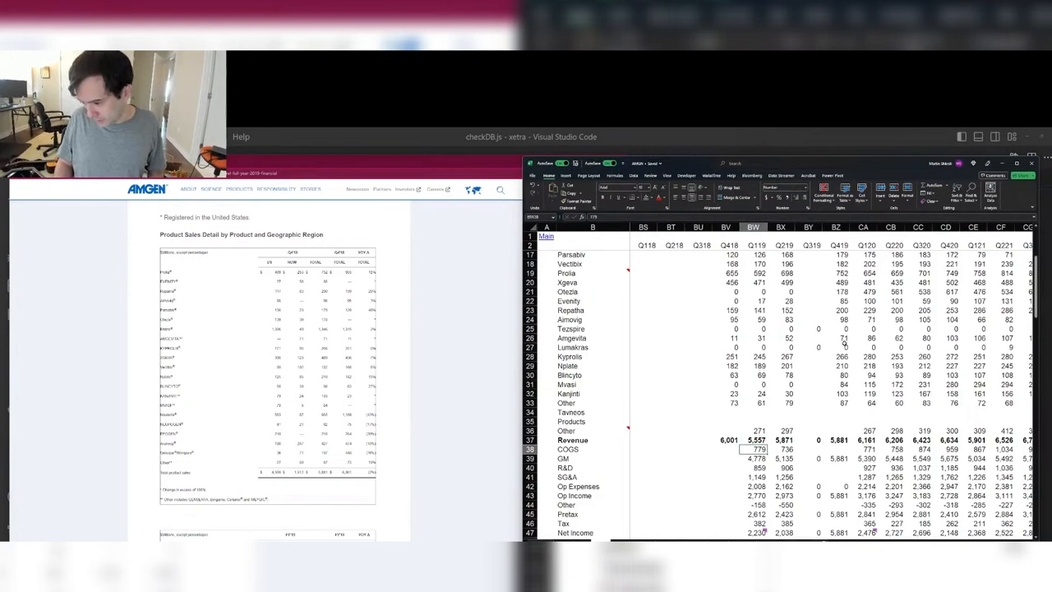
pyautogui.press('Right')
pyautogui.press('Right')
pyautogui.press('Right')
pyautogui.hotkey('alt', 'Tab')
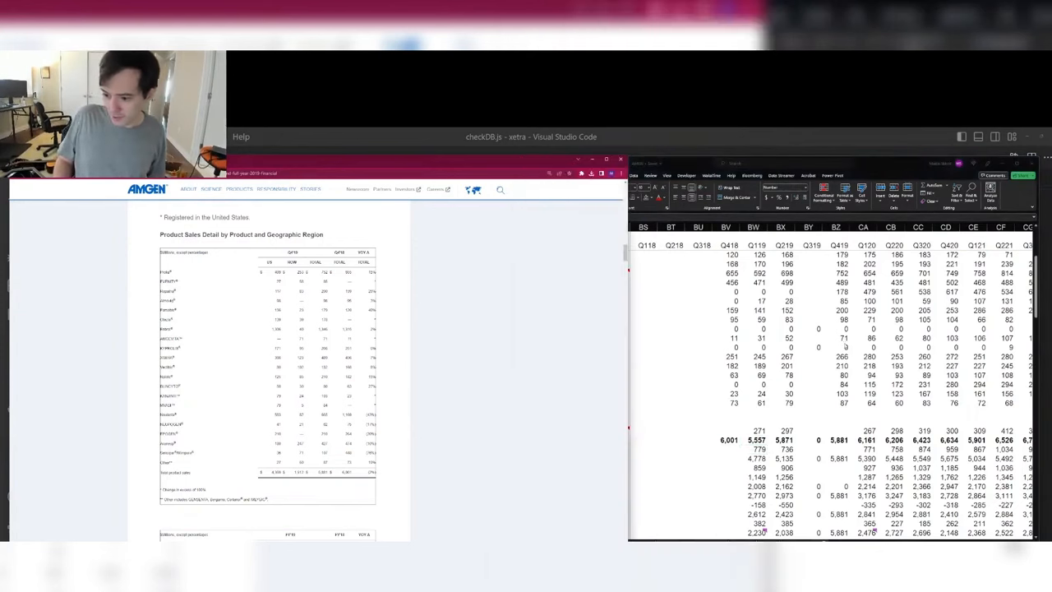
pyautogui.scroll(-5, 318, 362)
pyautogui.scroll(-10, 269, 370)
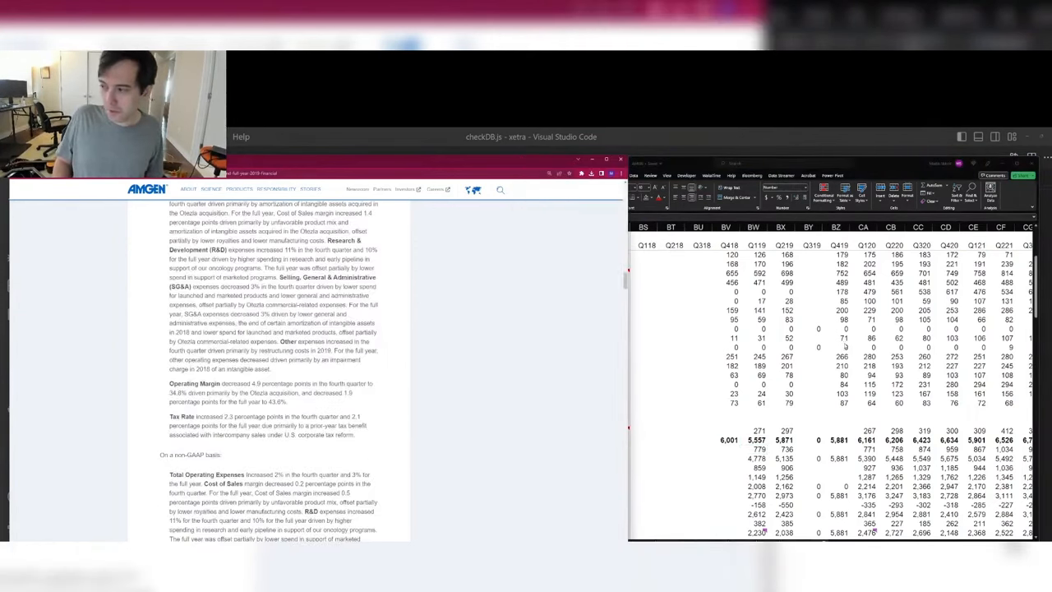
pyautogui.scroll(2, 269, 370)
pyautogui.scroll(3, 269, 370)
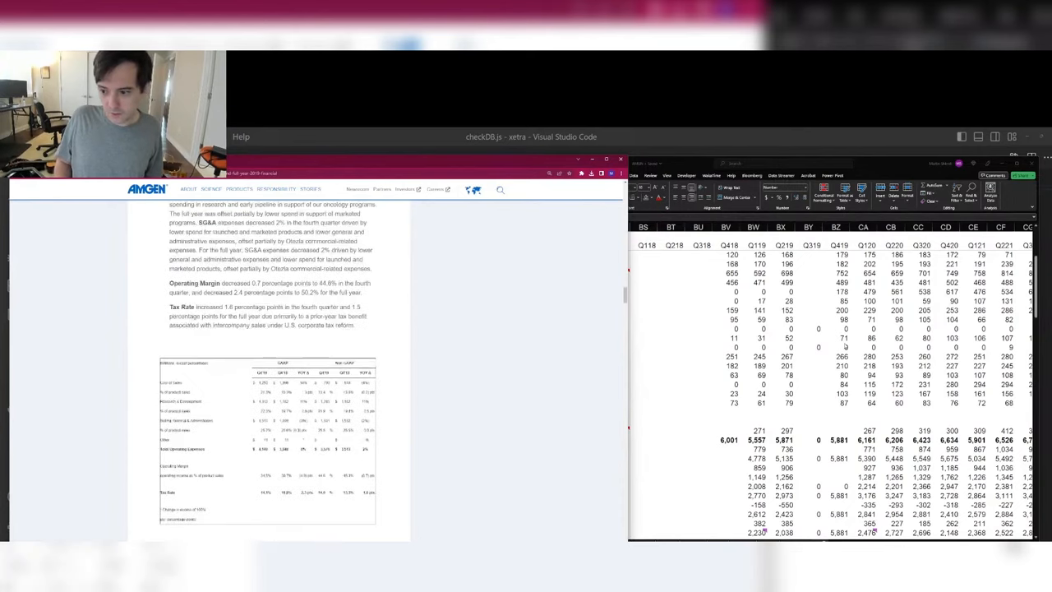
pyautogui.hotkey('alt', 'Tab')
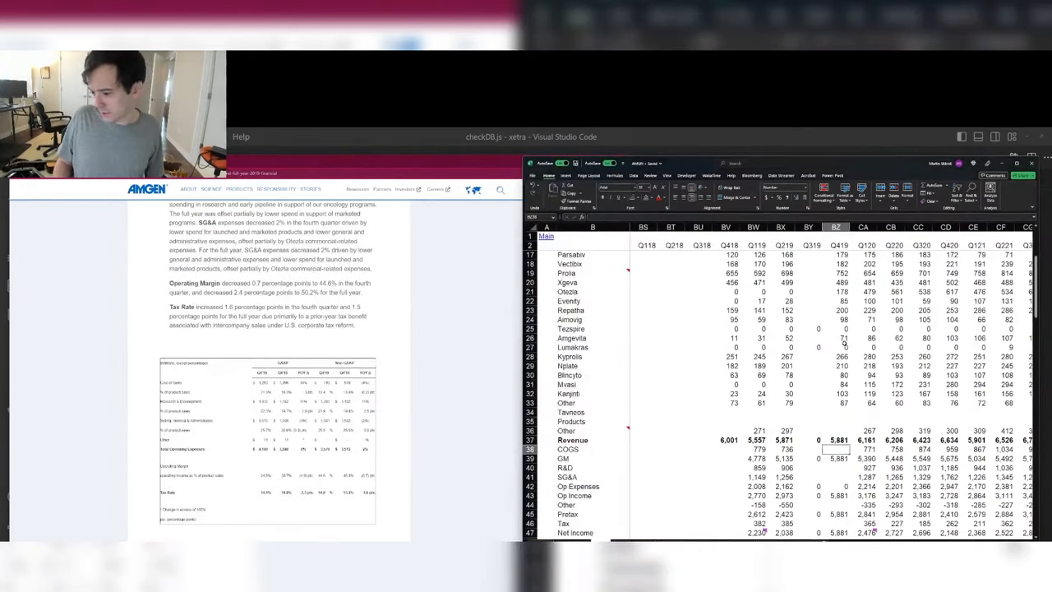
pyautogui.write('790')
pyautogui.press('Return')
# Step: Enter non-GAAP R&D of 1285 and SG&A of 1501 for Q419
pyautogui.press('Return')
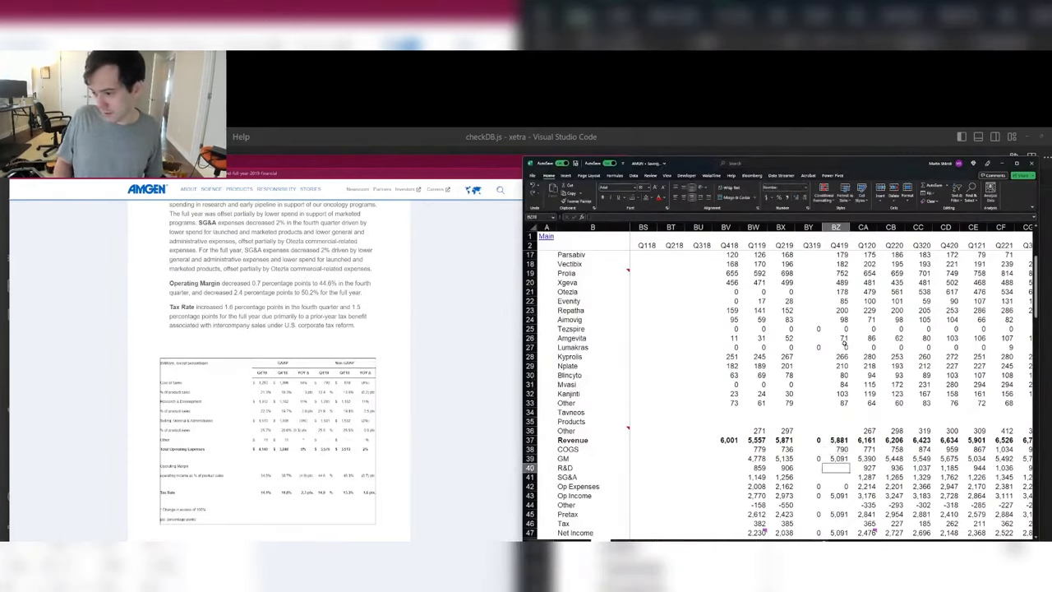
pyautogui.write('1285')
pyautogui.press('Return')
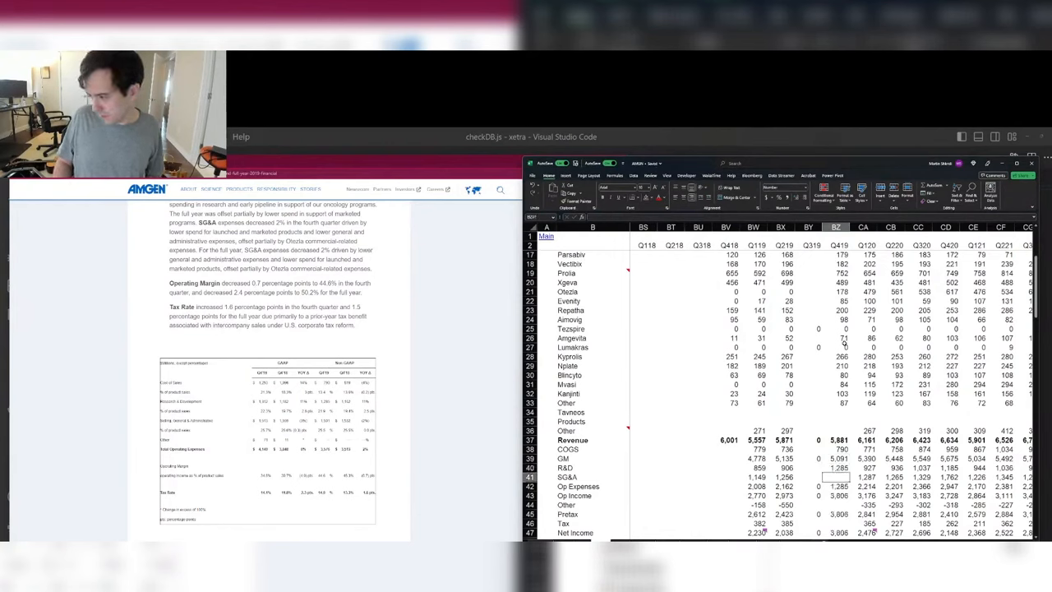
pyautogui.write('1,50')
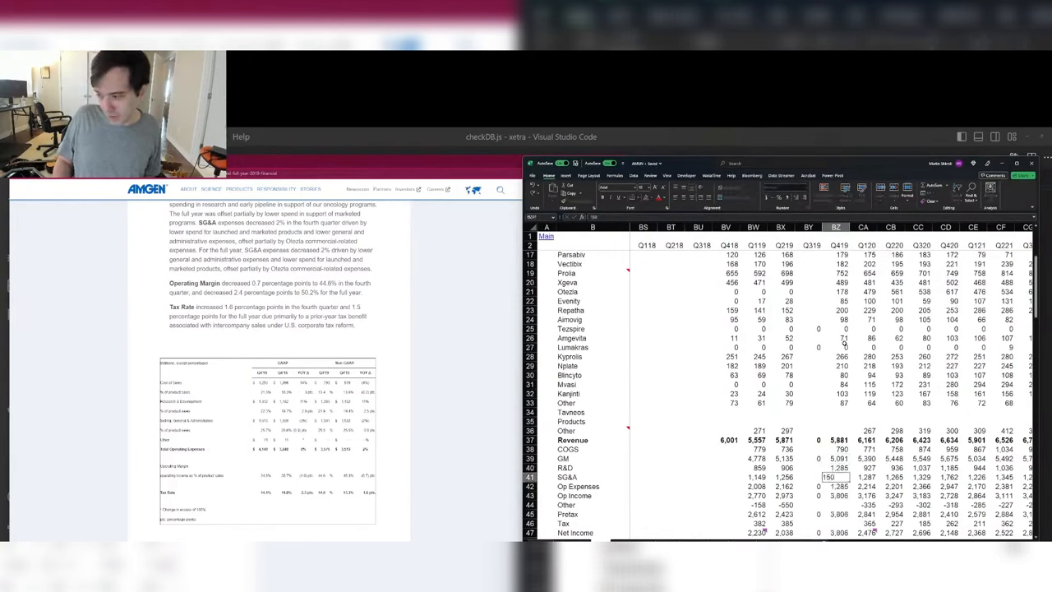
pyautogui.write('1')
pyautogui.press('Return')
pyautogui.press('Return')
pyautogui.press('Return')
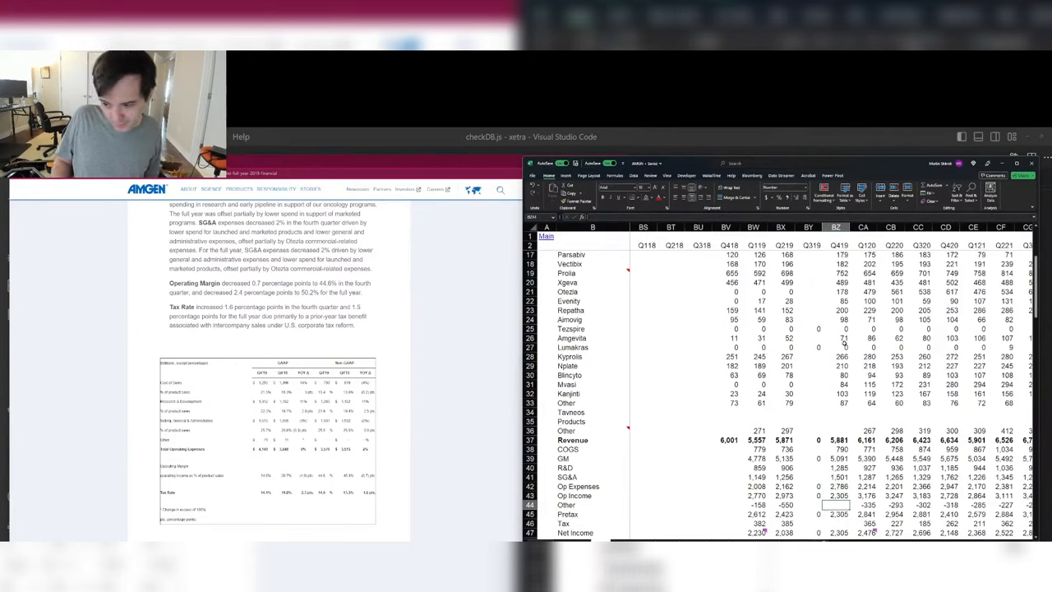
# Step: Enter COGS of 819 for Q418
pyautogui.press('Up')
pyautogui.press('Left')
pyautogui.press('Up')
pyautogui.press('Left')
pyautogui.press('Up')
pyautogui.press('Left')
pyautogui.press('Up')
pyautogui.press('Left')
pyautogui.press('Up')
pyautogui.press('Up')
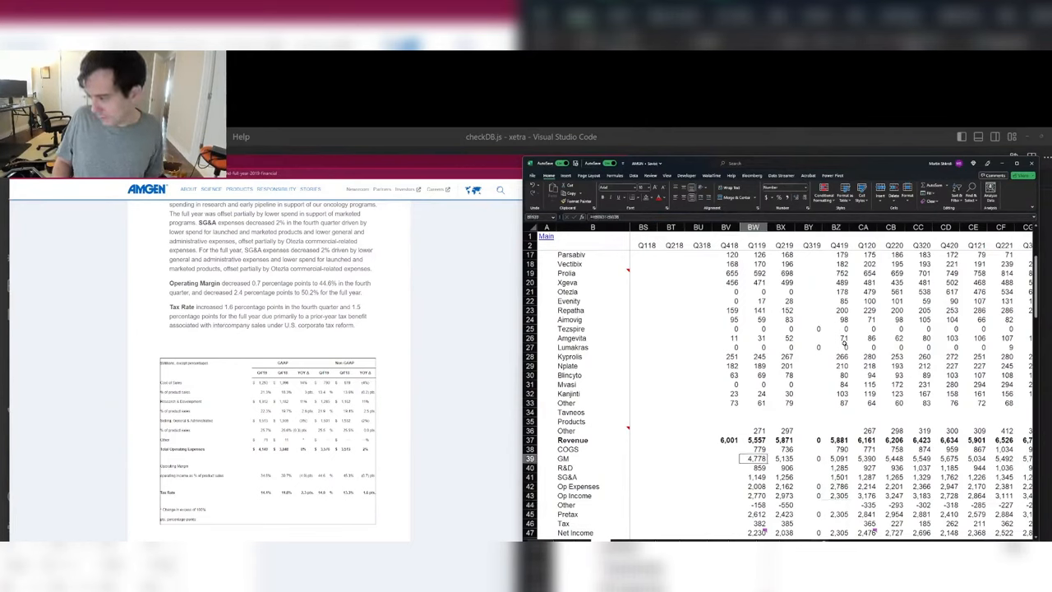
pyautogui.write('819')
pyautogui.press('Return')
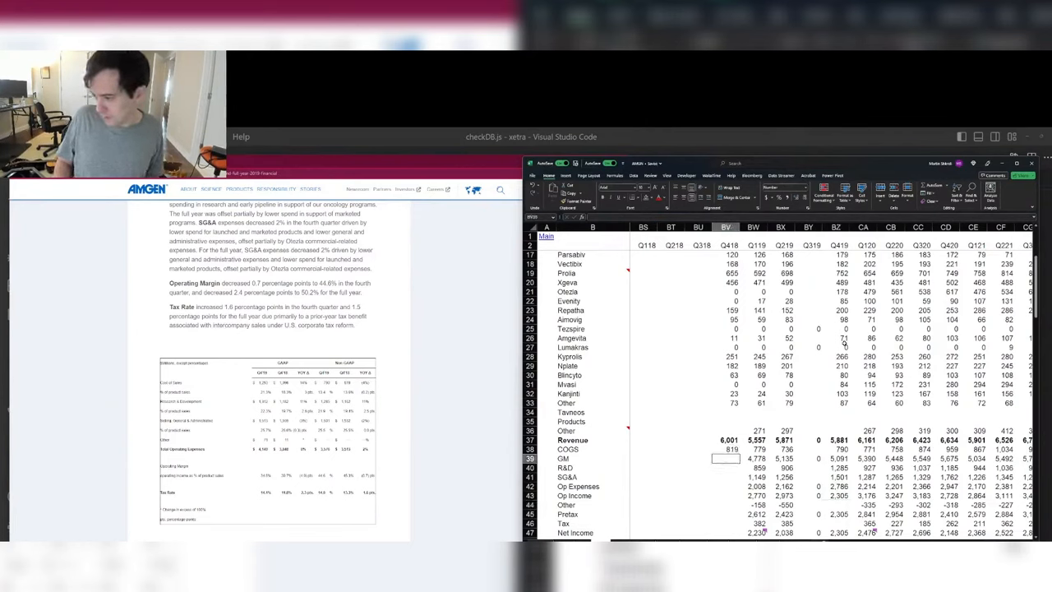
# Step: Copy the Q119 cells from GM down to Op Income into the Q418 column
pyautogui.press('Right')
pyautogui.hotkey('shift', 'Down')
pyautogui.hotkey('shift', 'Down')
pyautogui.hotkey('shift', 'Down')
pyautogui.hotkey('shift', 'Down')
pyautogui.hotkey('shift', 'Down')
pyautogui.hotkey('shift', 'Down')
pyautogui.hotkey('shift', 'Down')
pyautogui.hotkey('shift', 'Down')
pyautogui.hotkey('shift', 'Down')
pyautogui.hotkey('shift', 'Down')
pyautogui.hotkey('shift', 'Up')
pyautogui.hotkey('shift', 'Up')
pyautogui.hotkey('shift', 'Up')
pyautogui.hotkey('shift', 'Up')
pyautogui.hotkey('shift', 'Up')
pyautogui.hotkey('shift', 'Up')
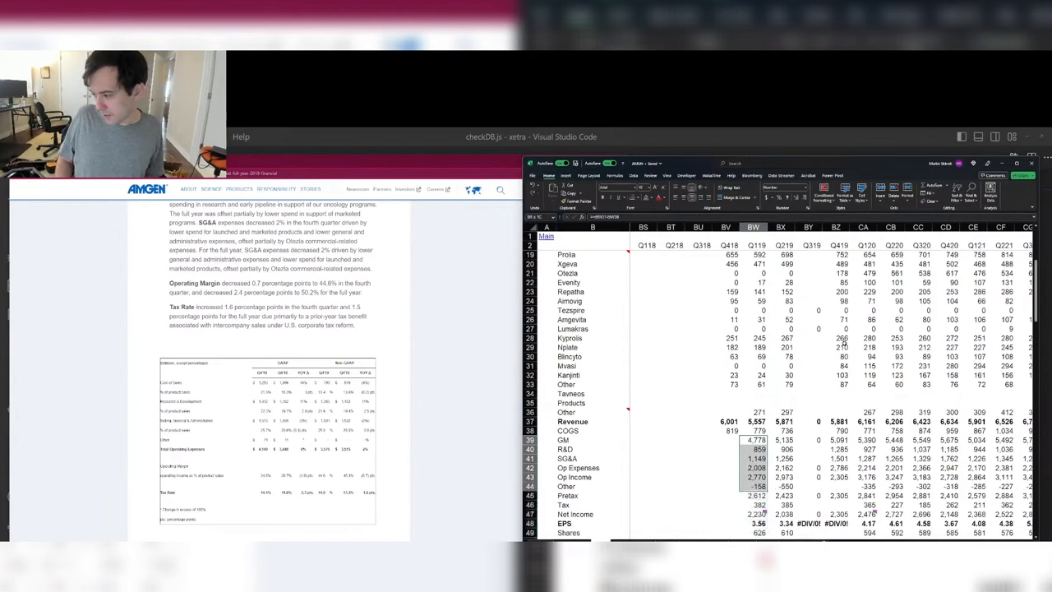
pyautogui.hotkey('ctrl', 'c')
pyautogui.press('Left')
pyautogui.hotkey('ctrl', 'v')
# Step: Overwrite the copied Q418 expenses with R&D of 1162 and SG&A of 1532
pyautogui.press('Down')
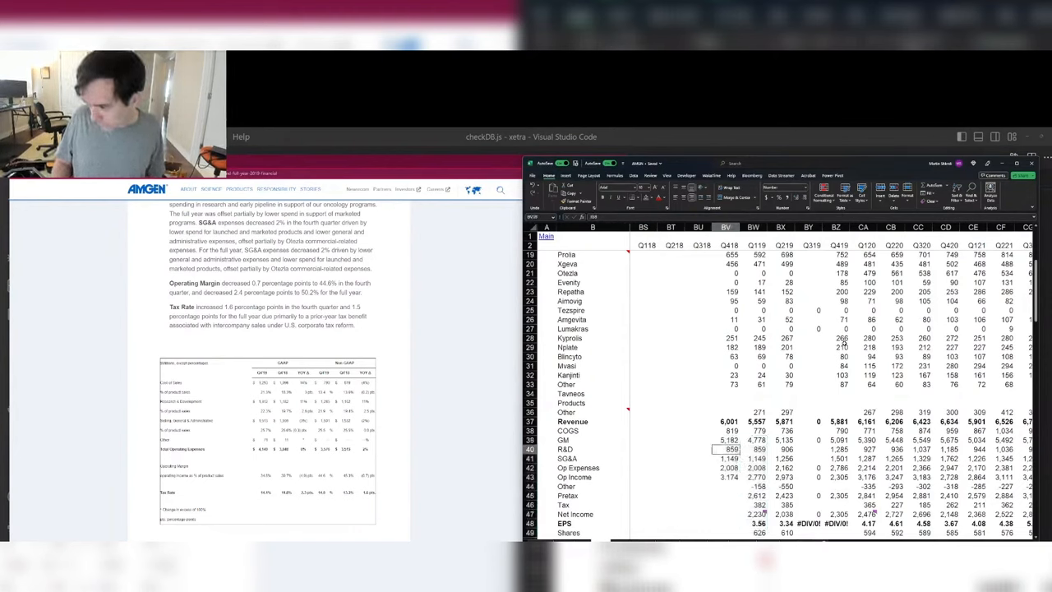
pyautogui.write('1162')
pyautogui.press('Return')
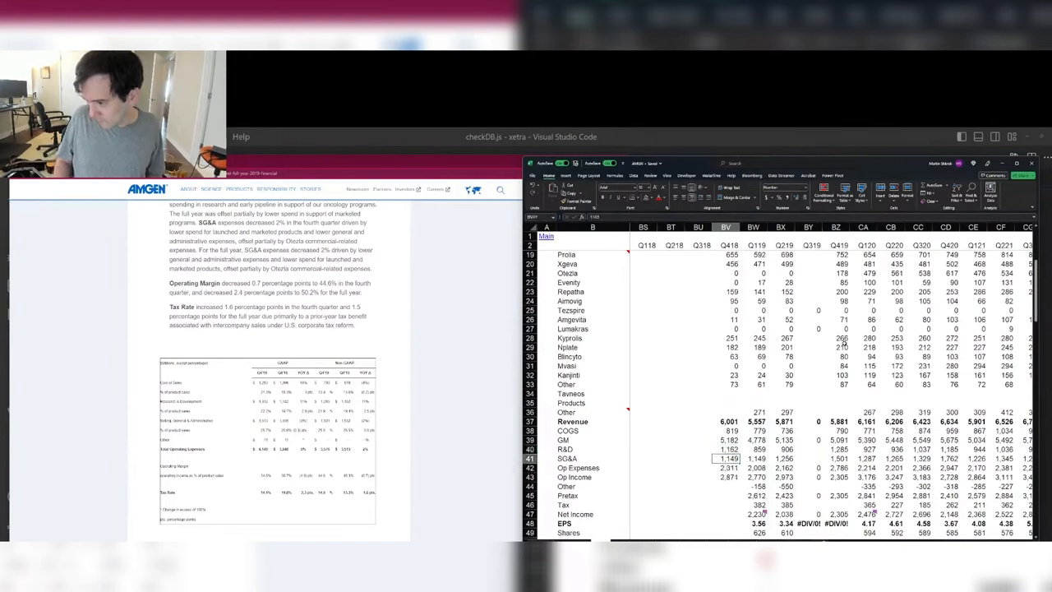
pyautogui.write('1532')
pyautogui.press('Return')
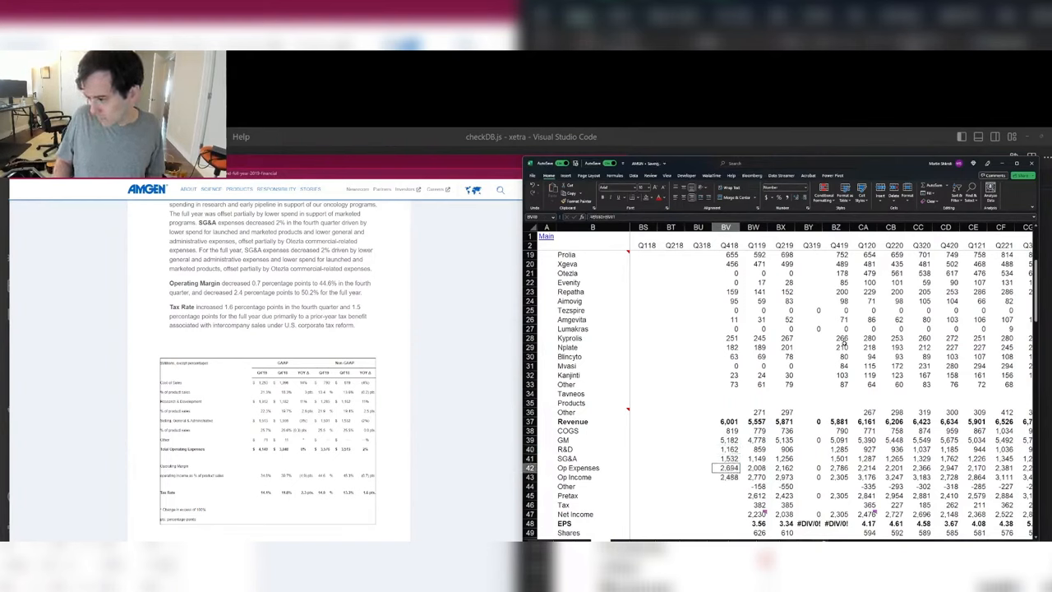
# Step: Look through the earnings release for the consolidated GAAP statements of income
pyautogui.press('Down')
pyautogui.press('Right')
pyautogui.press('Right')
pyautogui.press('Right')
pyautogui.press('Right')
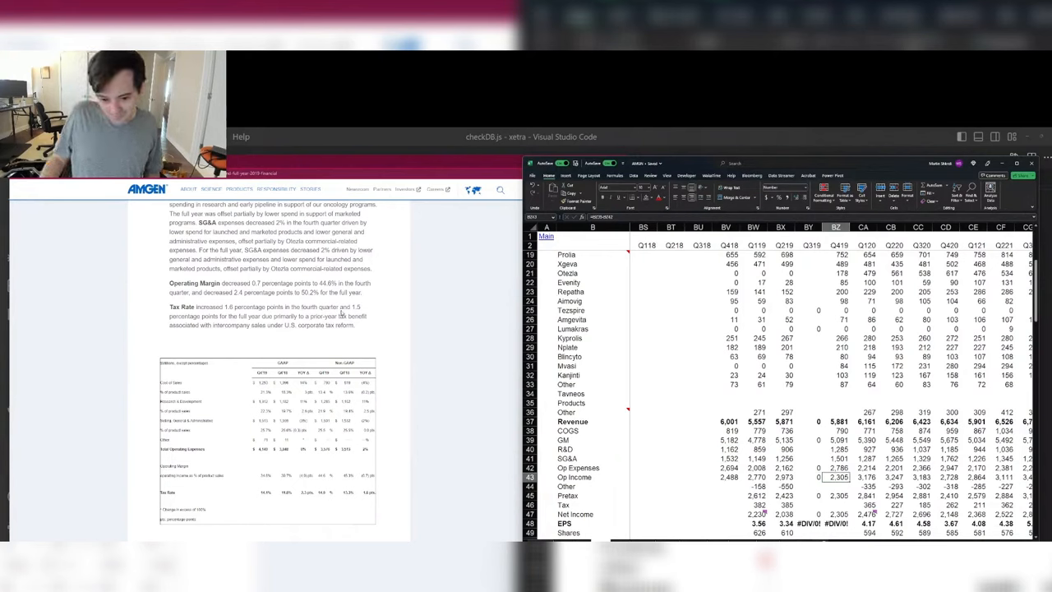
pyautogui.scroll(-3, 313, 320)
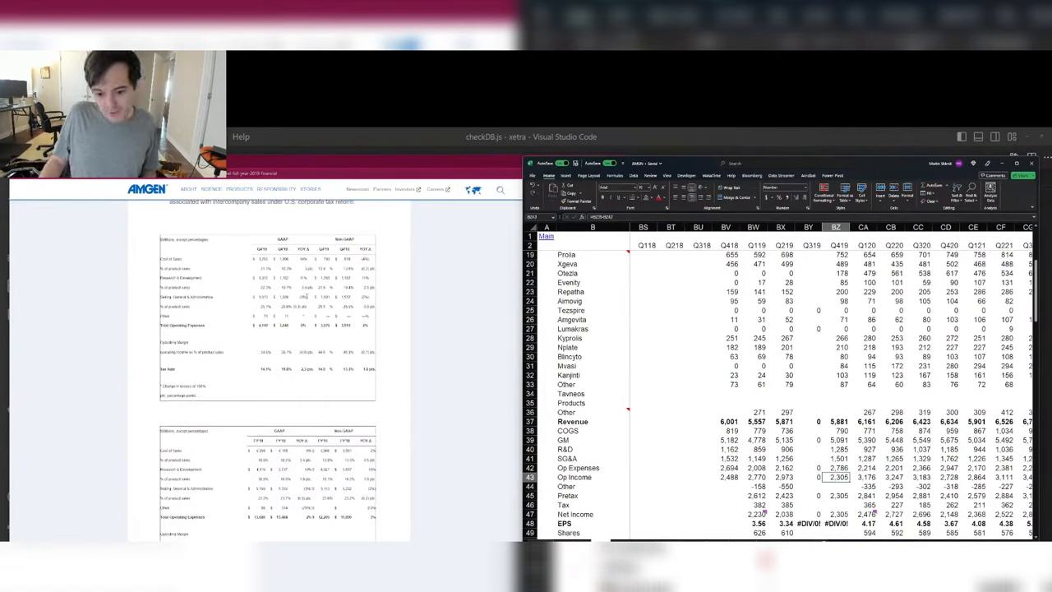
pyautogui.scroll(-3, 304, 296)
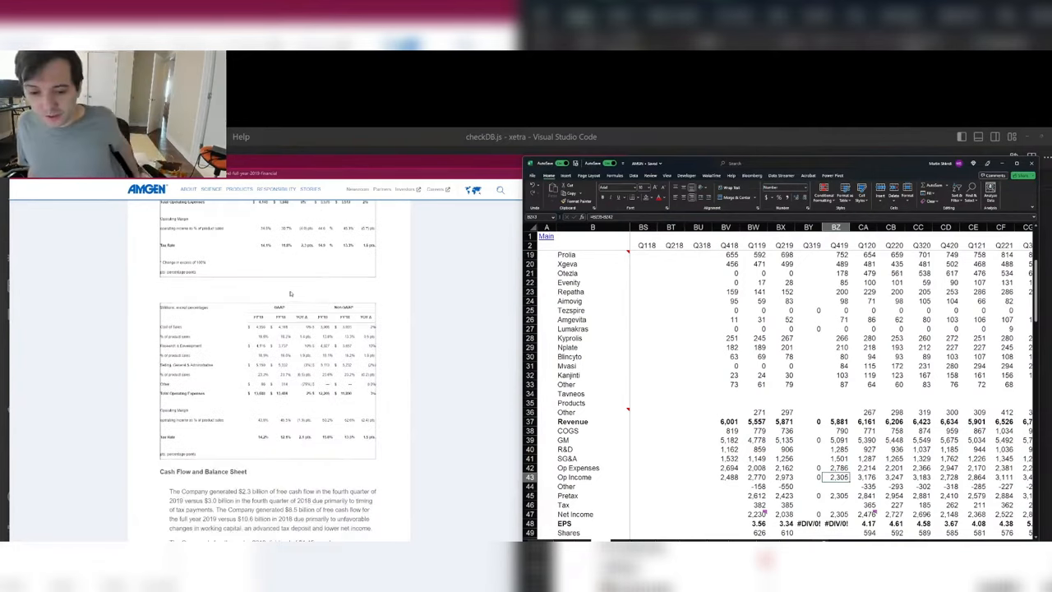
pyautogui.scroll(-5, 282, 284)
pyautogui.scroll(-3, 287, 283)
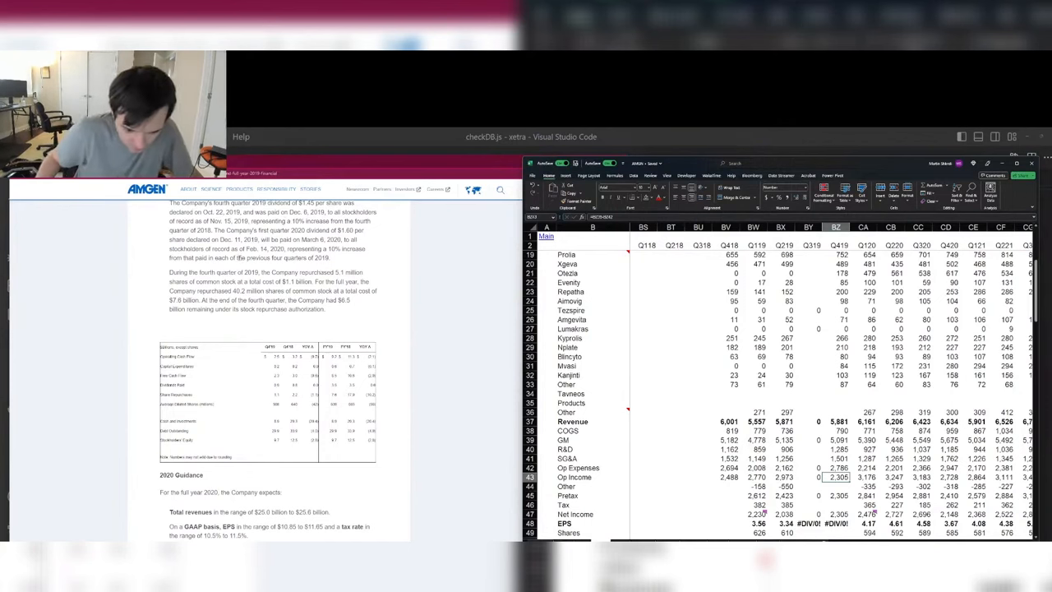
pyautogui.scroll(-15, 257, 351)
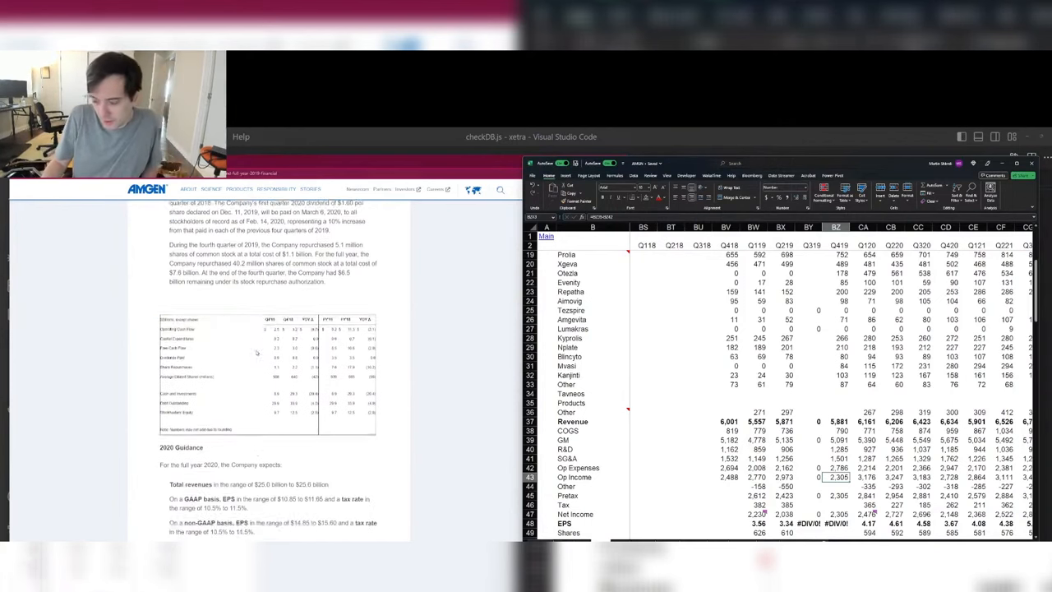
pyautogui.scroll(-15, 247, 341)
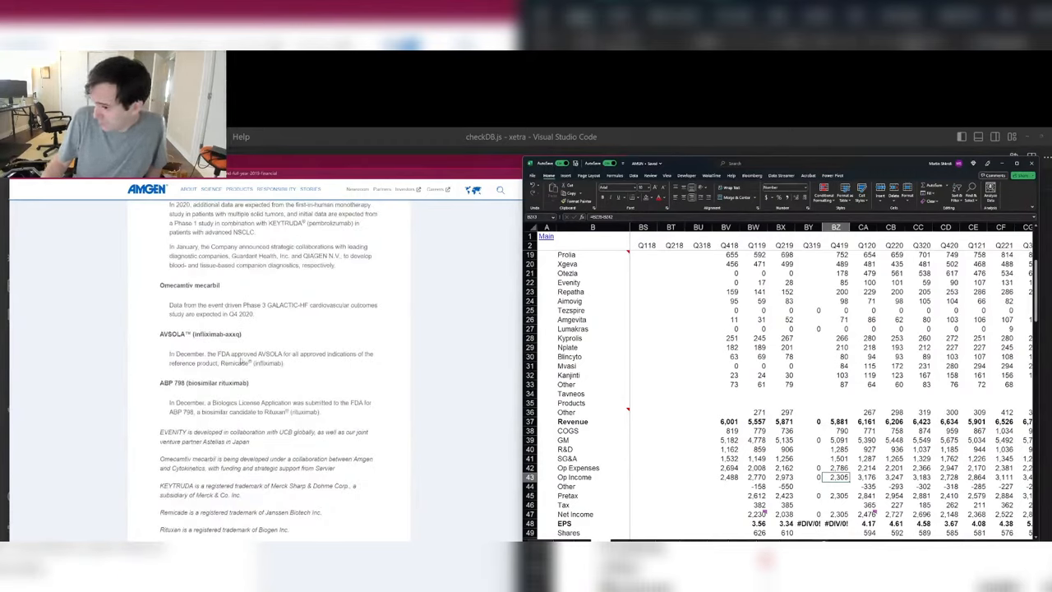
pyautogui.click(181, 333)
pyautogui.moveTo(284, 363); pyautogui.dragTo(348, 369)
pyautogui.click(348, 369)
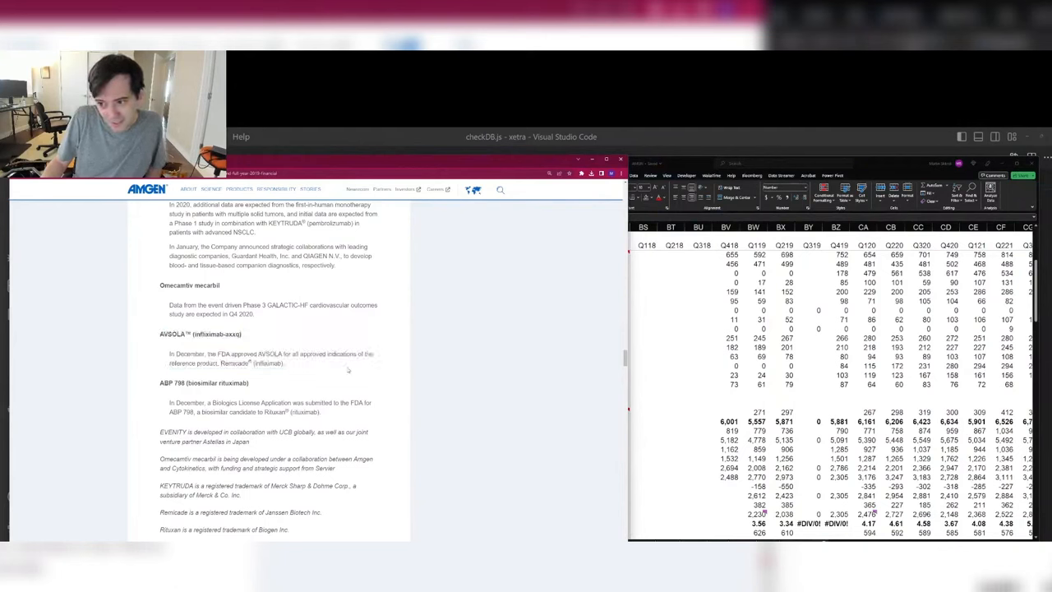
pyautogui.scroll(-10, 261, 341)
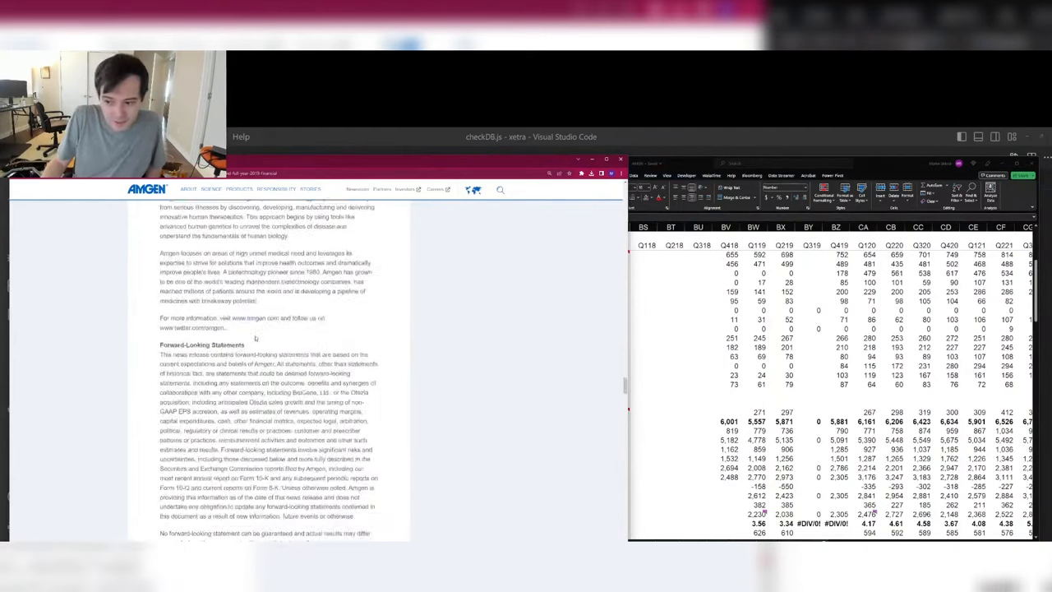
pyautogui.scroll(-8, 250, 319)
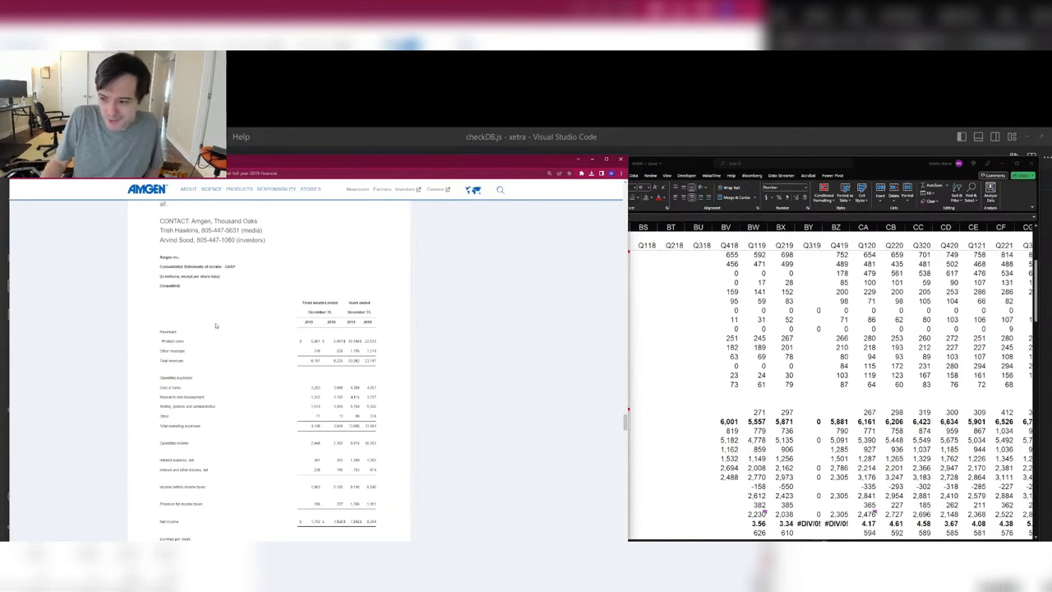
pyautogui.scroll(-1, 216, 325)
# Step: Enter other revenues of 316 for Q419 and 229 for Q418 in the Other row above Revenue
pyautogui.click(837, 411)
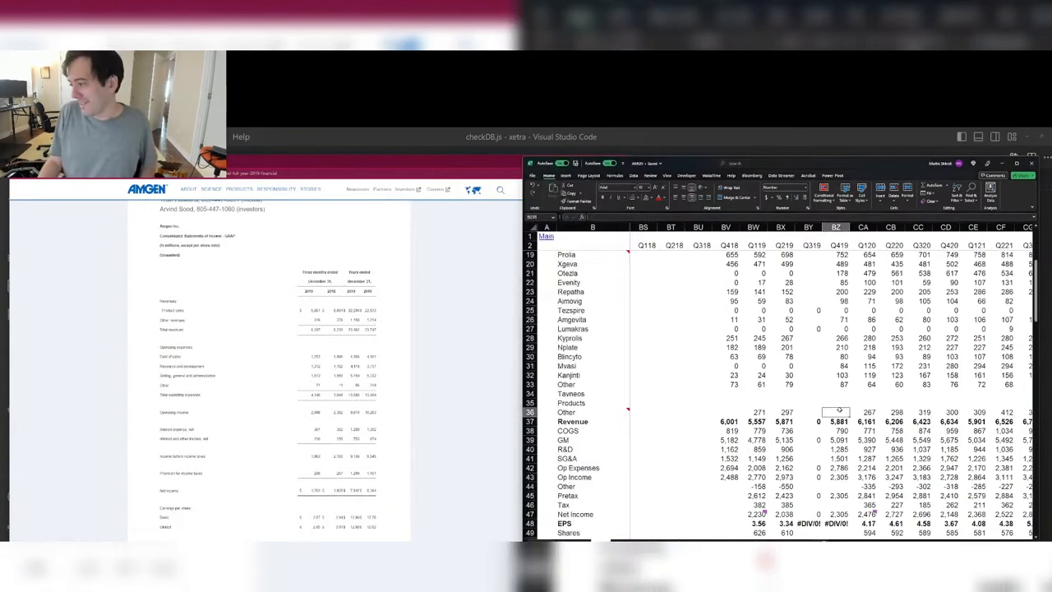
pyautogui.write('316')
pyautogui.press('Left')
pyautogui.press('Left')
pyautogui.press('Left')
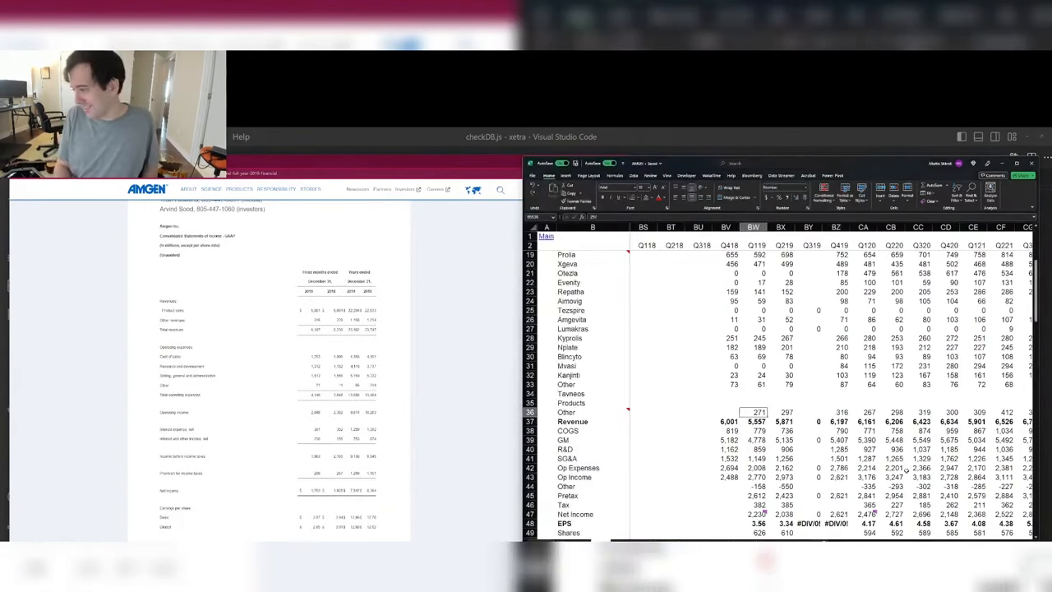
pyautogui.press('Left')
pyautogui.write('229')
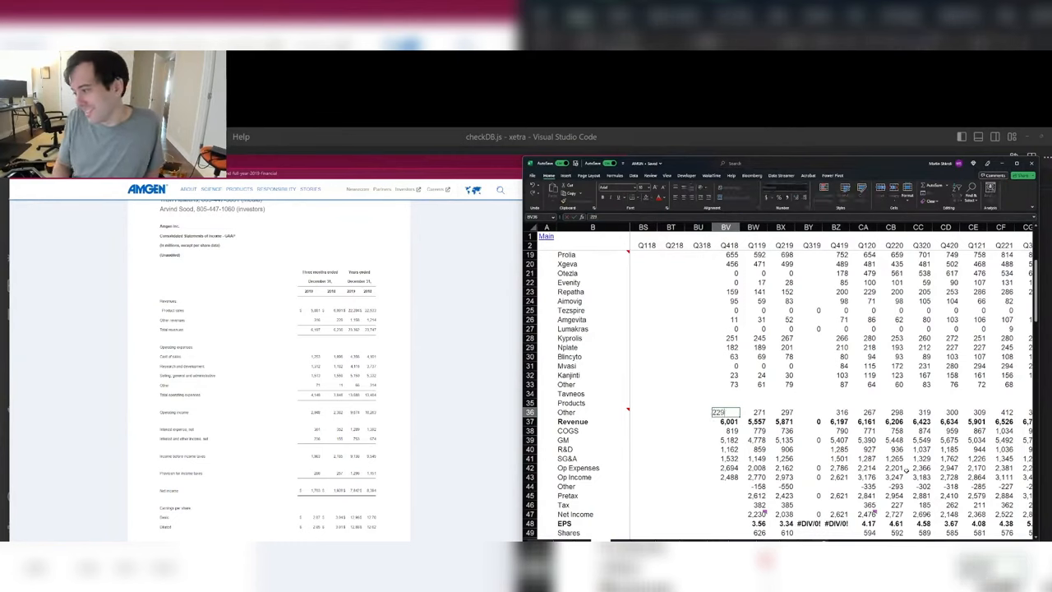
pyautogui.press('Right')
# Step: Enter Q419 Other of -65 below Op Income and Tax of 280
pyautogui.press('Right')
pyautogui.press('Right')
pyautogui.press('Down')
pyautogui.press('Down')
pyautogui.press('Down')
pyautogui.press('Down')
pyautogui.press('Down')
pyautogui.press('Down')
pyautogui.press('Down')
pyautogui.press('Down')
pyautogui.press('Right')
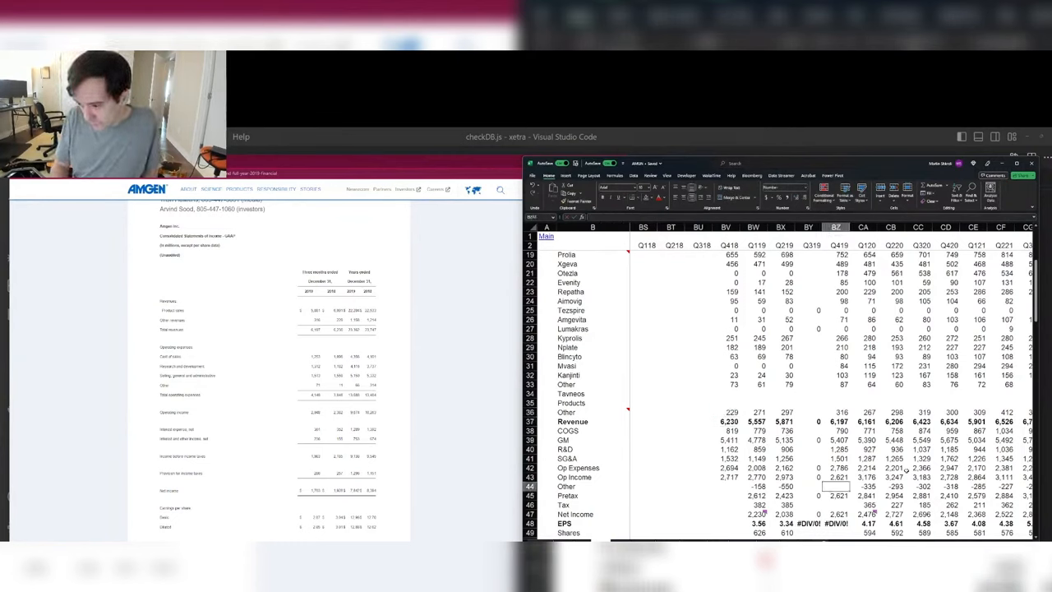
pyautogui.write('-65')
pyautogui.press('Return')
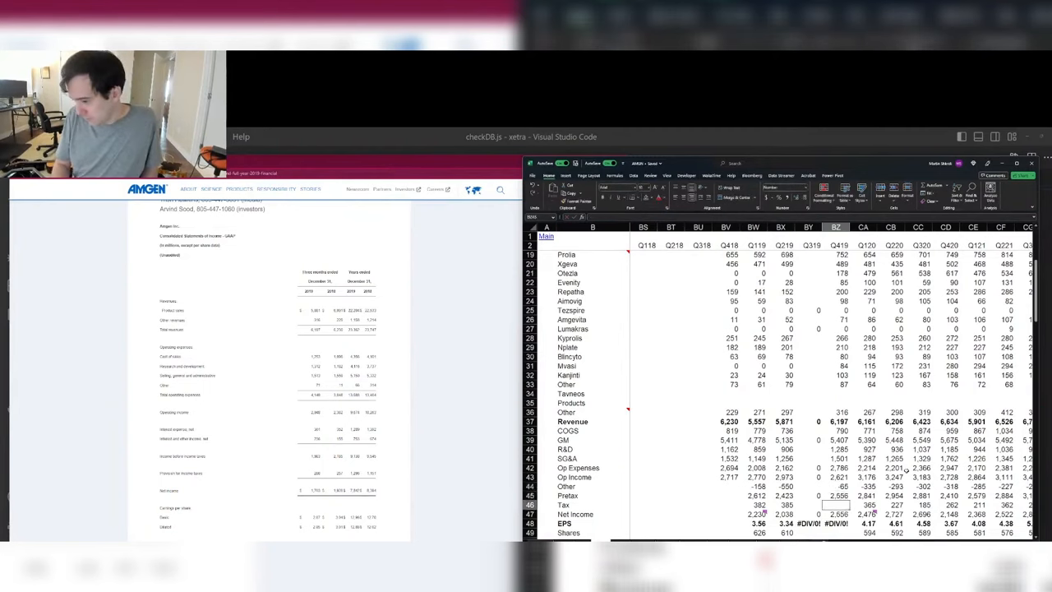
pyautogui.write('280')
pyautogui.press('Return')
# Step: Enter the diluted Shares of 598 for Q419 and 640 for Q418 from the income statement
pyautogui.press('Down')
pyautogui.press('Down')
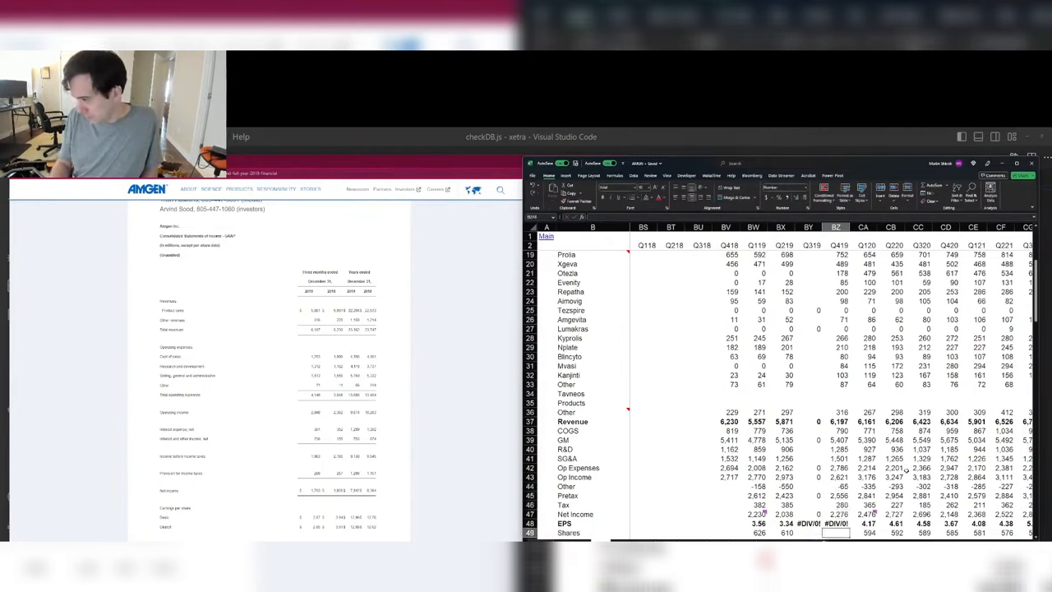
pyautogui.scroll(-2, 468, 470)
pyautogui.scroll(-1, 849, 425)
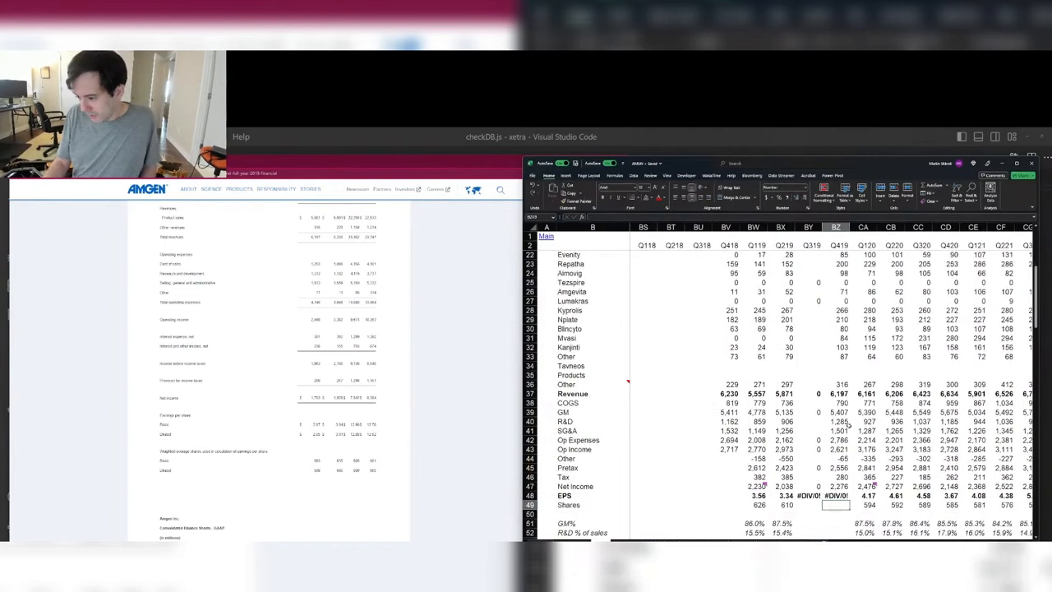
pyautogui.write('598')
pyautogui.press('Left')
pyautogui.press('Left')
pyautogui.press('Left')
pyautogui.press('Left')
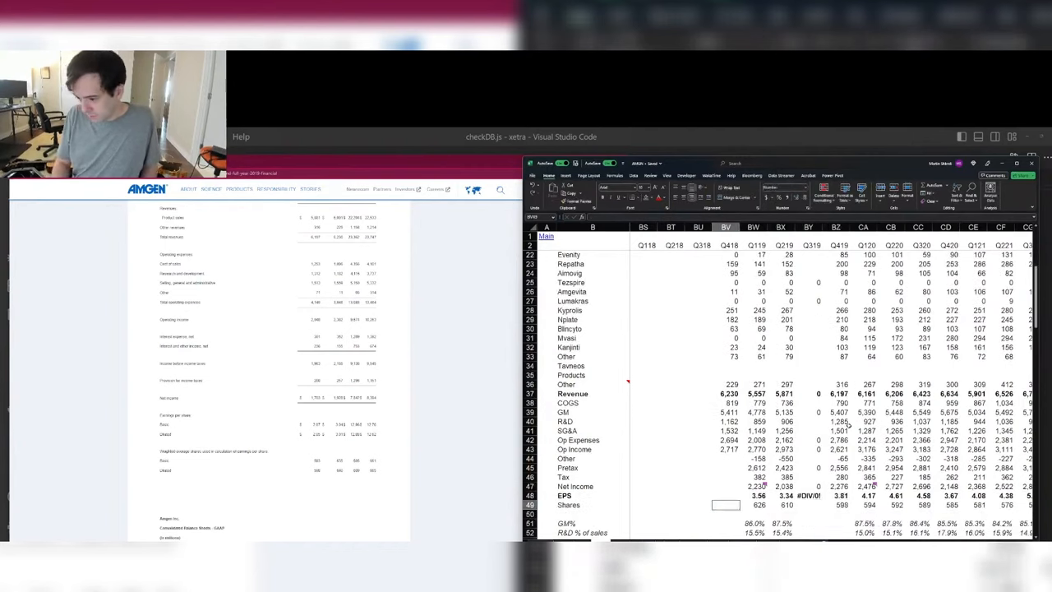
pyautogui.write('640')
pyautogui.press('Return')
# Step: Calculate Q418 EPS as Net Income divided by Shares
pyautogui.press('Up')
pyautogui.press('Up')
pyautogui.write('=')
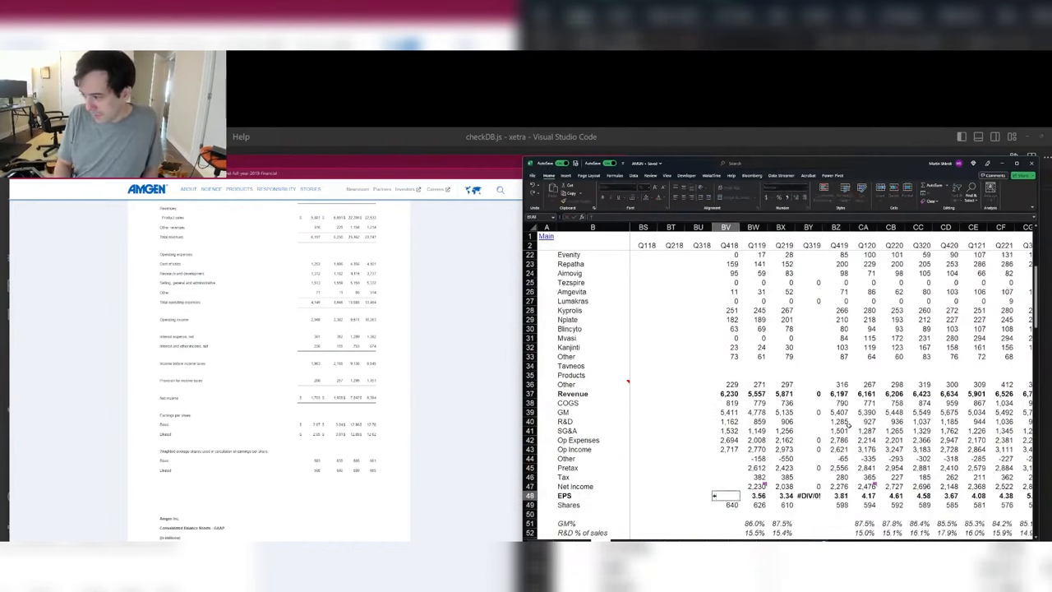
pyautogui.press('Up')
pyautogui.write('/')
pyautogui.press('Down')
pyautogui.press('Return')
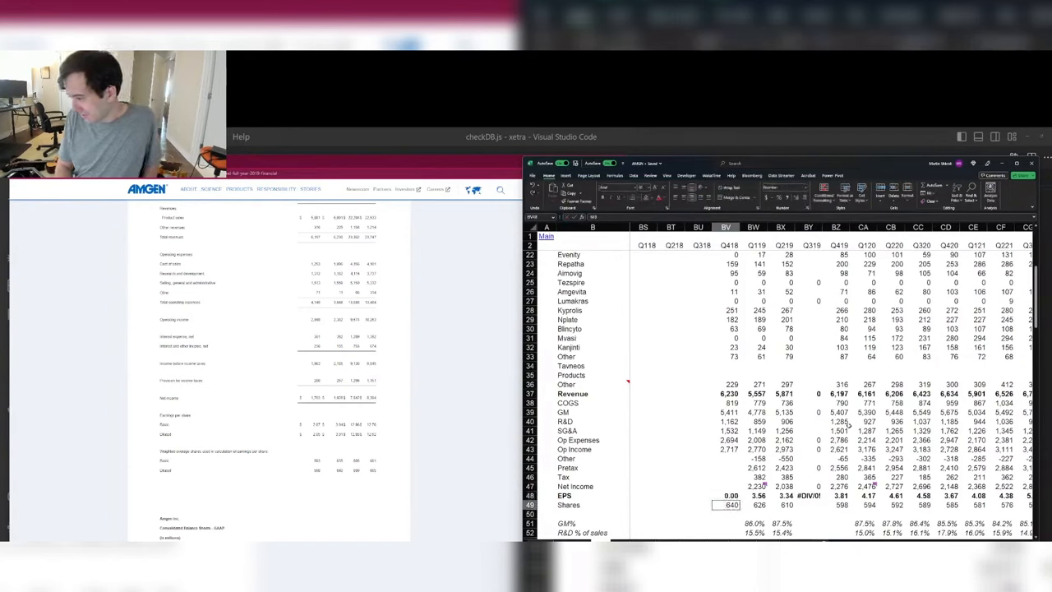
# Step: Enter -352+155 as Q418 Other below Op Income
pyautogui.press('Up')
pyautogui.press('Up')
pyautogui.press('Up')
pyautogui.press('Up')
pyautogui.press('Up')
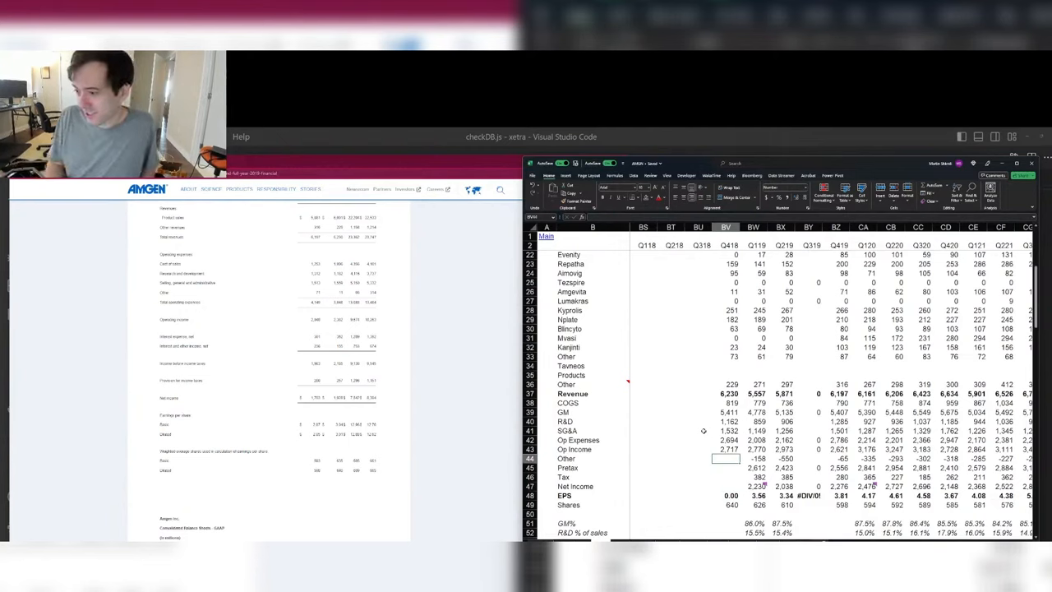
pyautogui.write('-352+155')
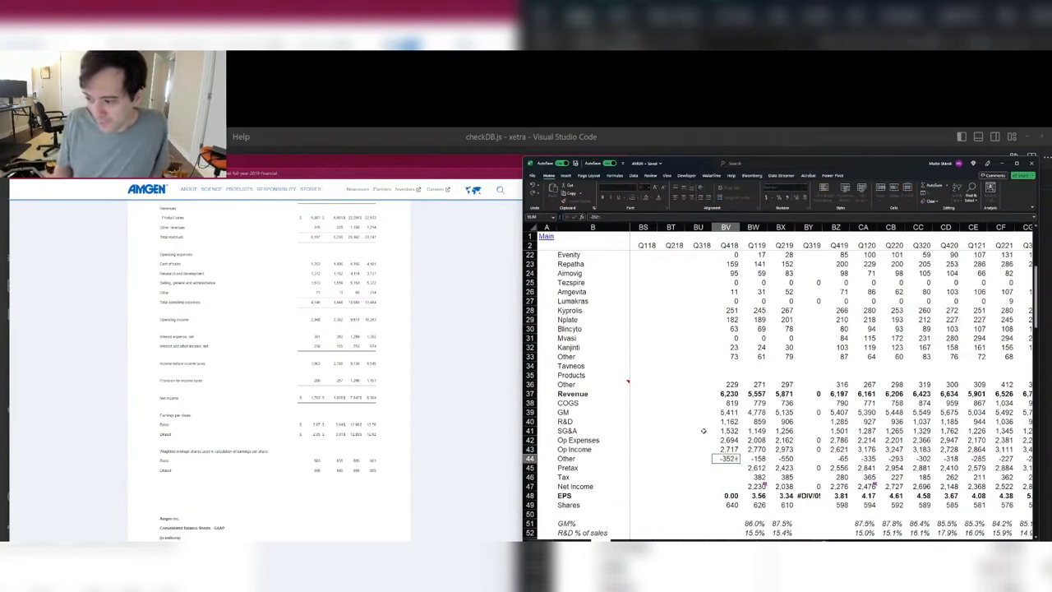
pyautogui.press('Return')
# Step: Calculate Q418 Pretax as the sum of Other and Op Income
pyautogui.write('=')
pyautogui.press('Up')
pyautogui.write('+')
pyautogui.press('Up')
pyautogui.press('Up')
pyautogui.press('Return')
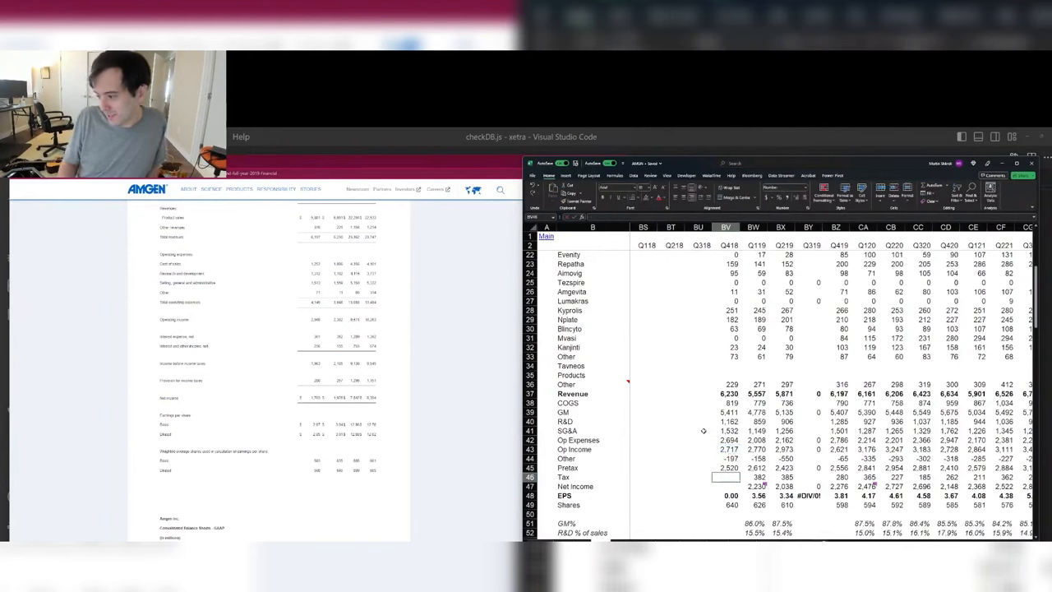
# Step: Calculate Q418 Net Income as Pretax minus Tax and enter Tax of 257
pyautogui.press('Down')
pyautogui.write('+')
pyautogui.press('Up')
pyautogui.press('Return')
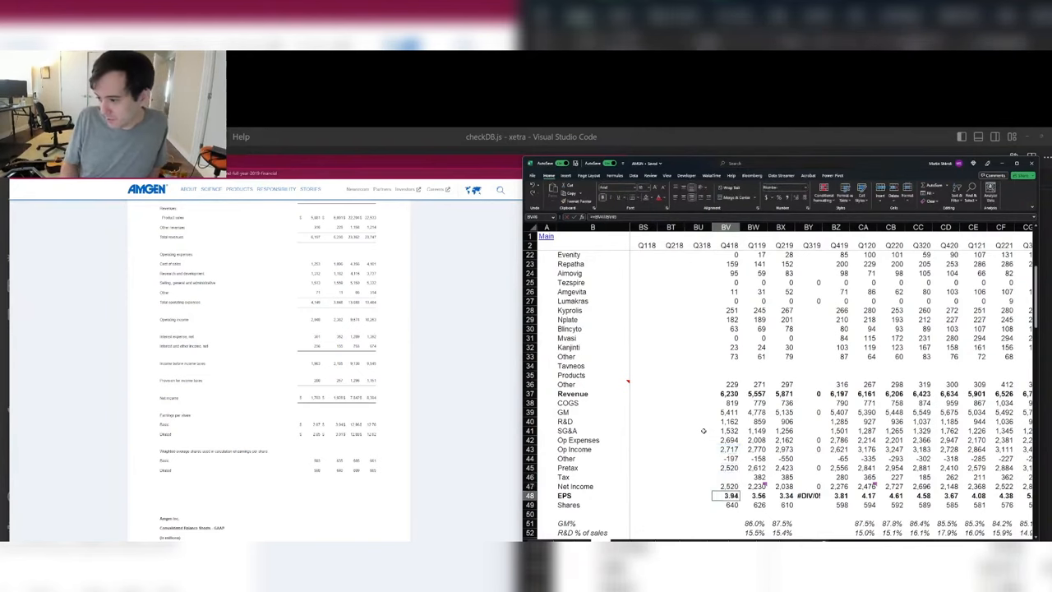
pyautogui.press('Up')
pyautogui.press('Up')
pyautogui.write('257')
pyautogui.press('Return')
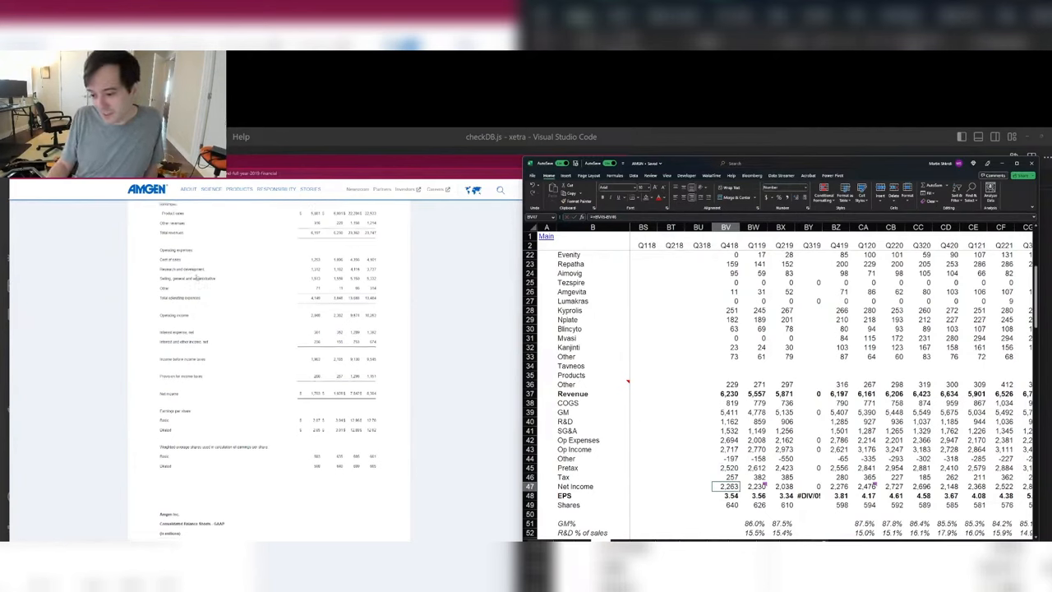
# Step: Check the Q418 R&D, SG&A and Op Income entries against the release's Non-GAAP expense and operating income reconciliations
pyautogui.scroll(-10, 210, 264)
pyautogui.scroll(-3, 206, 271)
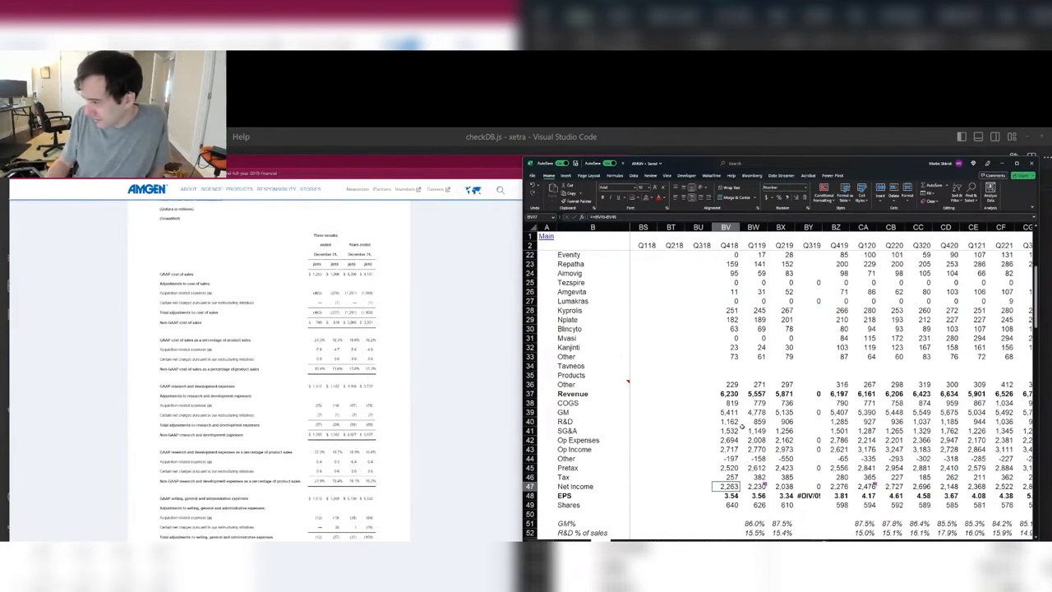
pyautogui.click(727, 421)
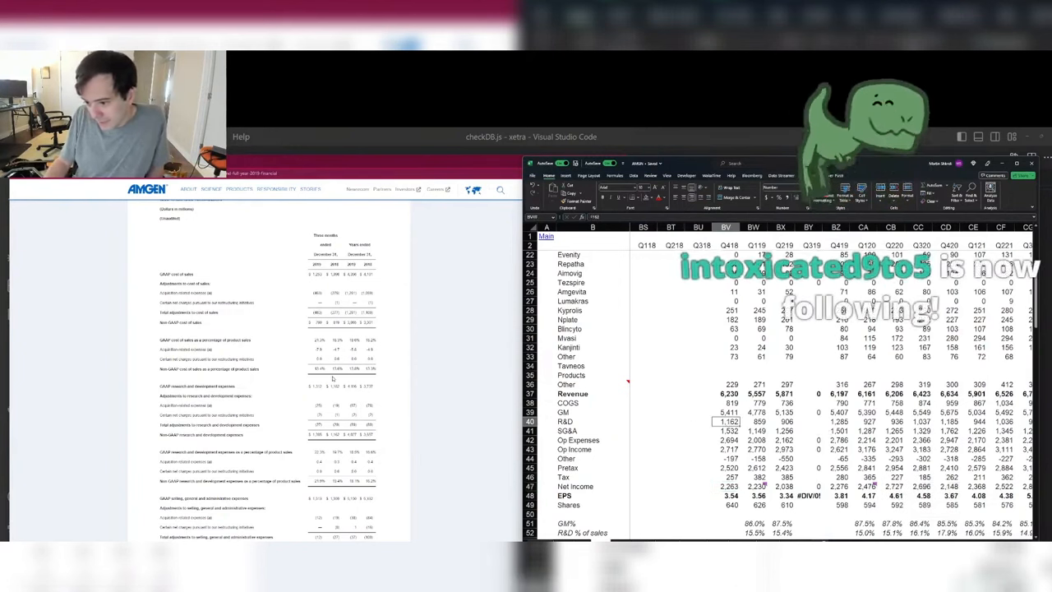
pyautogui.click(313, 436)
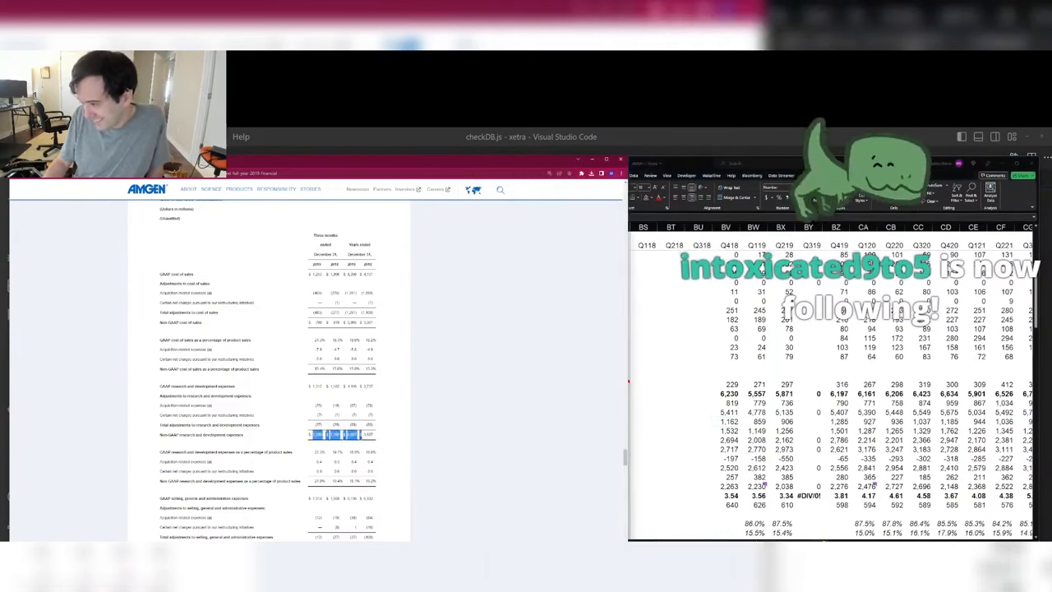
pyautogui.scroll(-1, 308, 429)
pyautogui.scroll(-2, 305, 424)
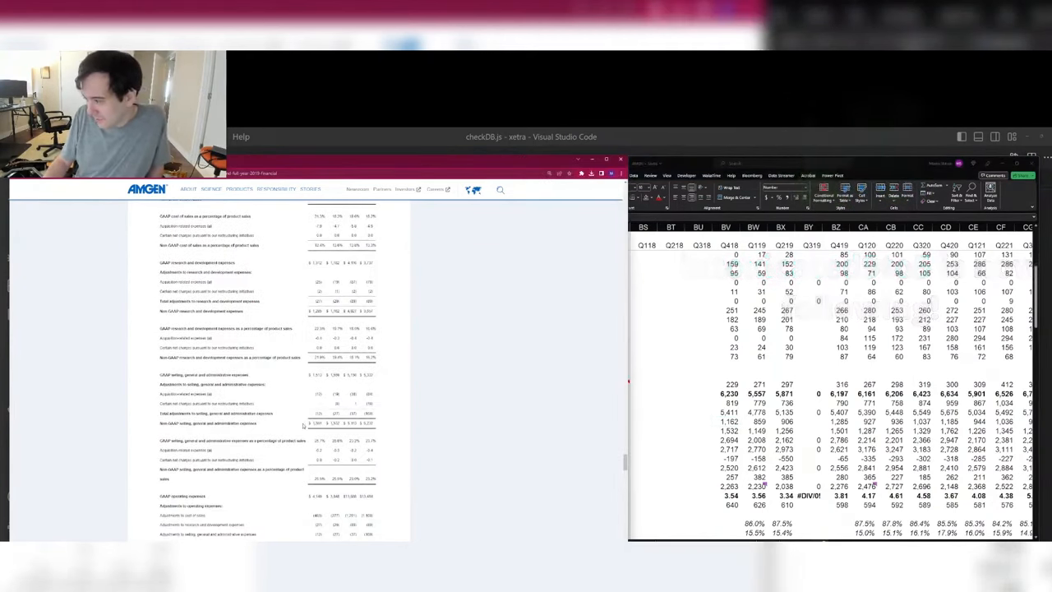
pyautogui.moveTo(307, 423); pyautogui.dragTo(349, 425)
pyautogui.scroll(-3, 352, 420)
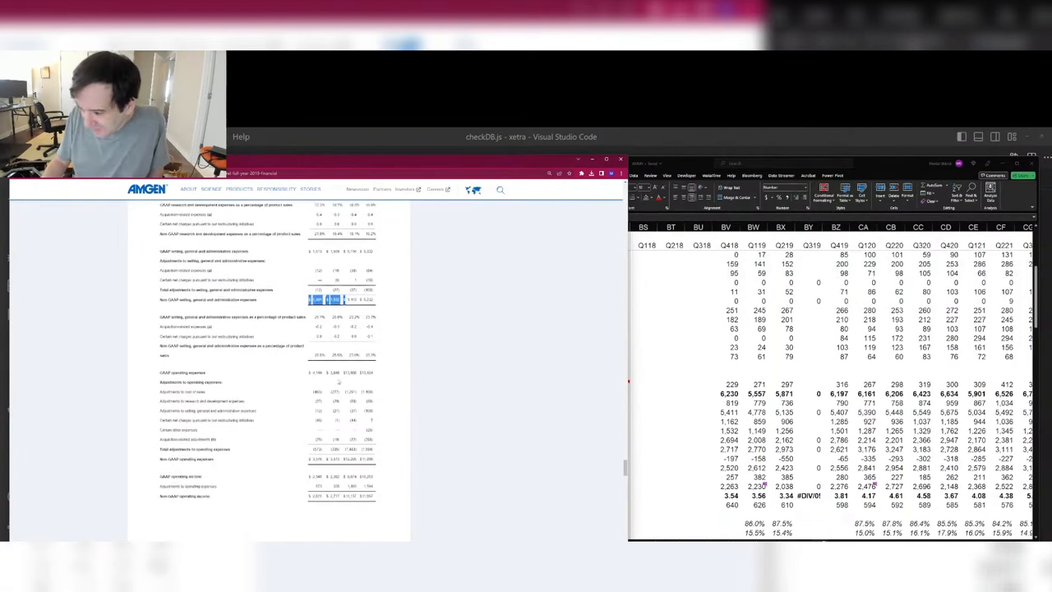
pyautogui.click(364, 408)
pyautogui.click(721, 423)
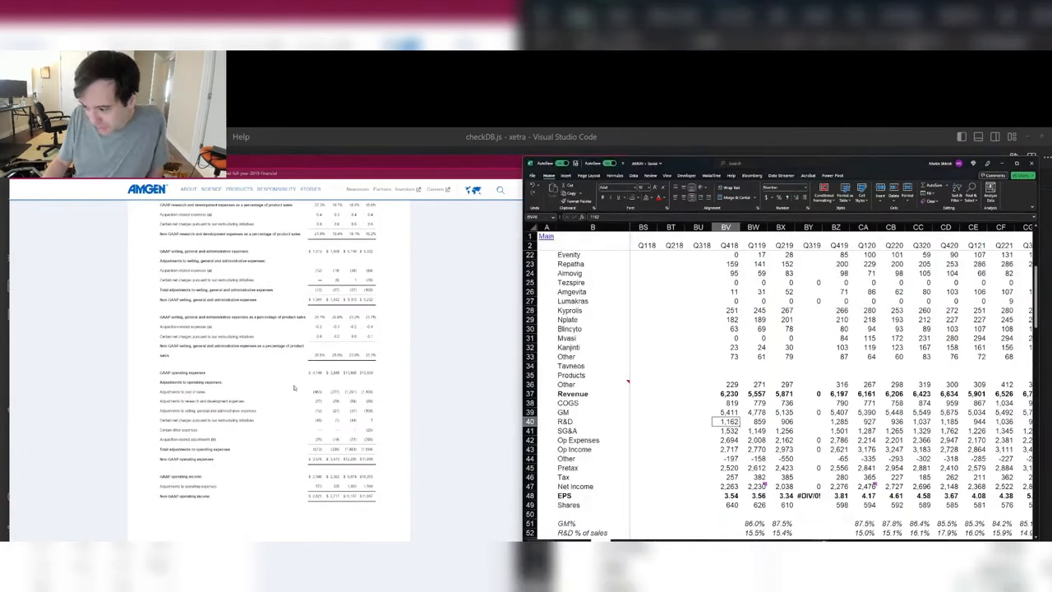
pyautogui.click(717, 450)
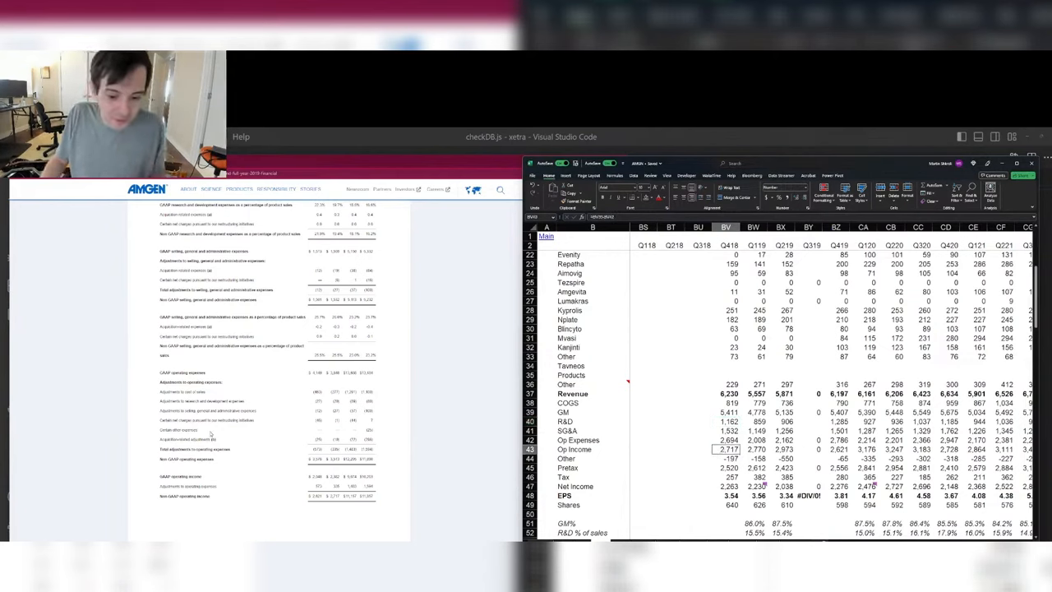
# Step: Review the release's Non-GAAP pretax, tax, net income and diluted EPS reconciliations, then its cash flow and EPS guidance tables
pyautogui.scroll(-5, 174, 358)
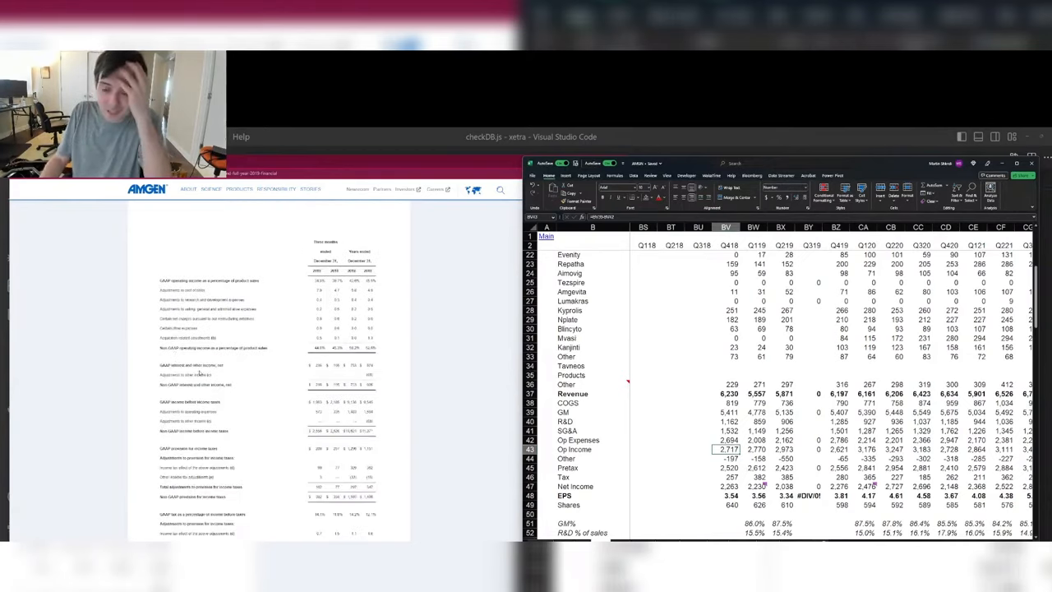
pyautogui.scroll(-4, 194, 376)
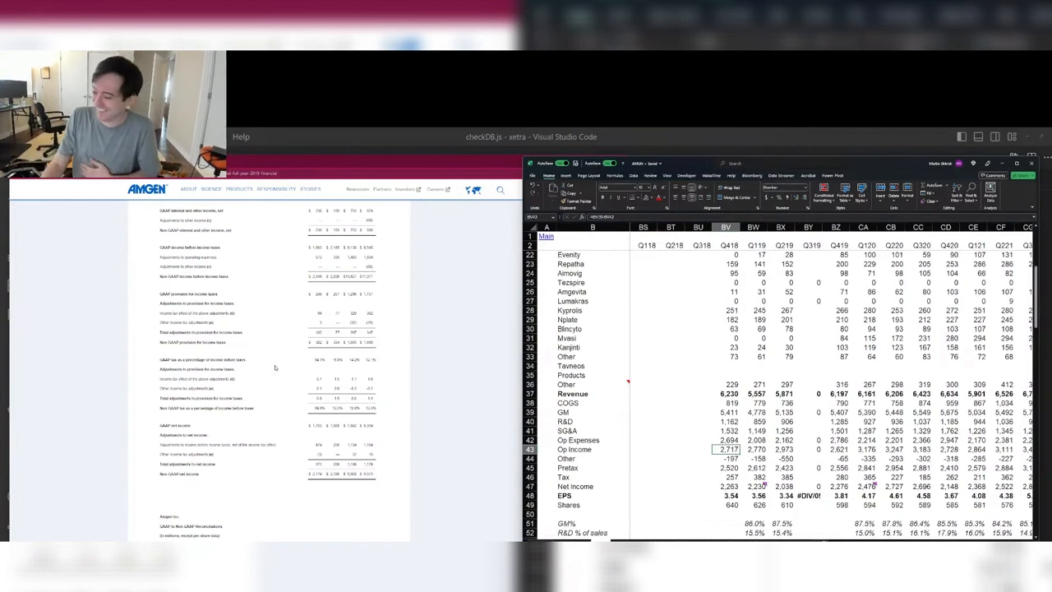
pyautogui.scroll(-5, 272, 366)
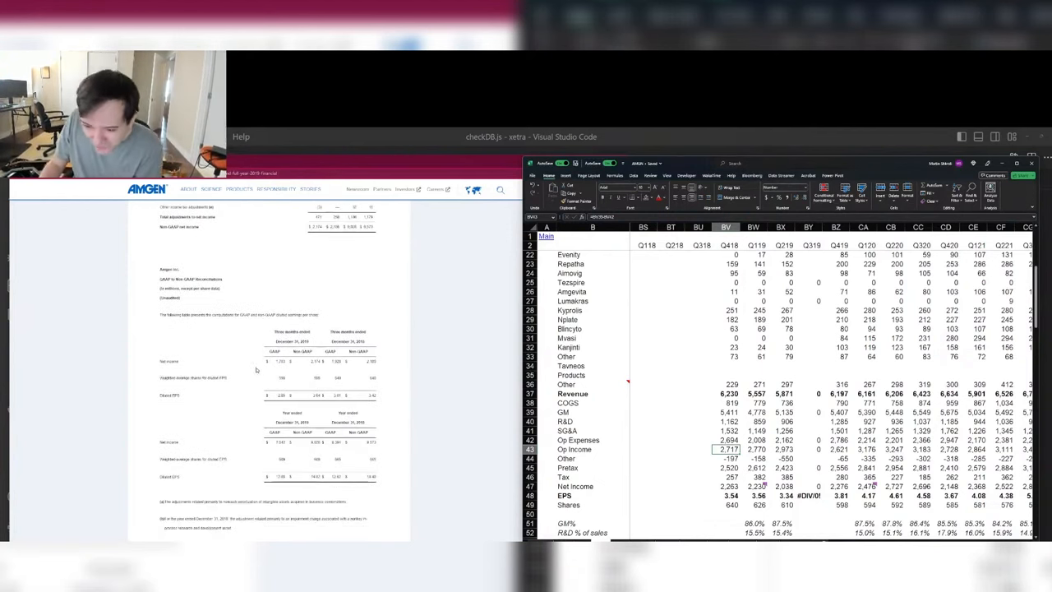
pyautogui.scroll(-3, 257, 370)
pyautogui.scroll(-1, 253, 383)
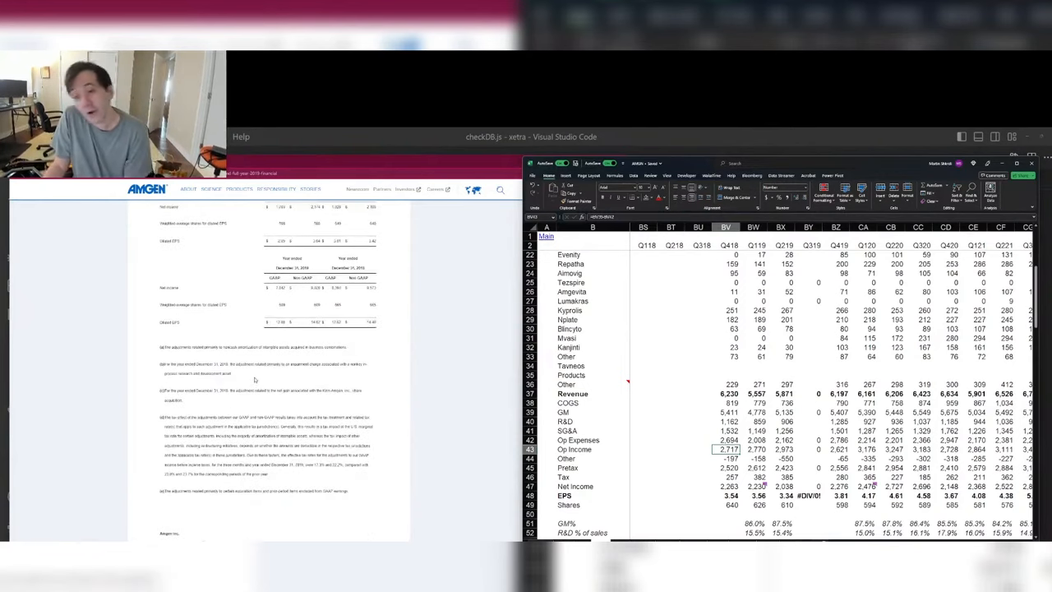
pyautogui.scroll(-6, 255, 379)
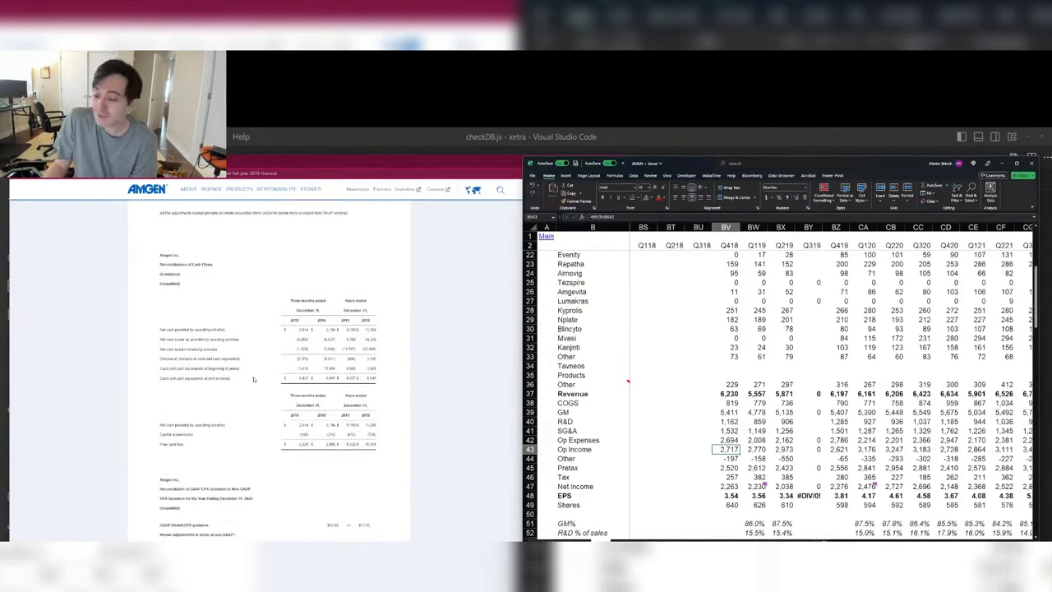
pyautogui.scroll(-2, 255, 378)
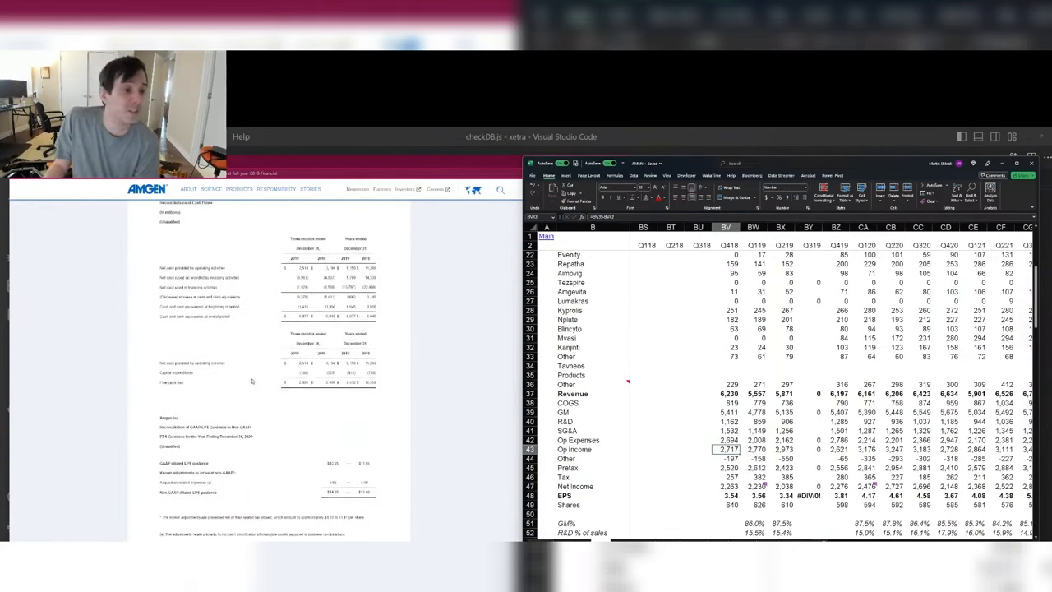
pyautogui.scroll(-2, 251, 381)
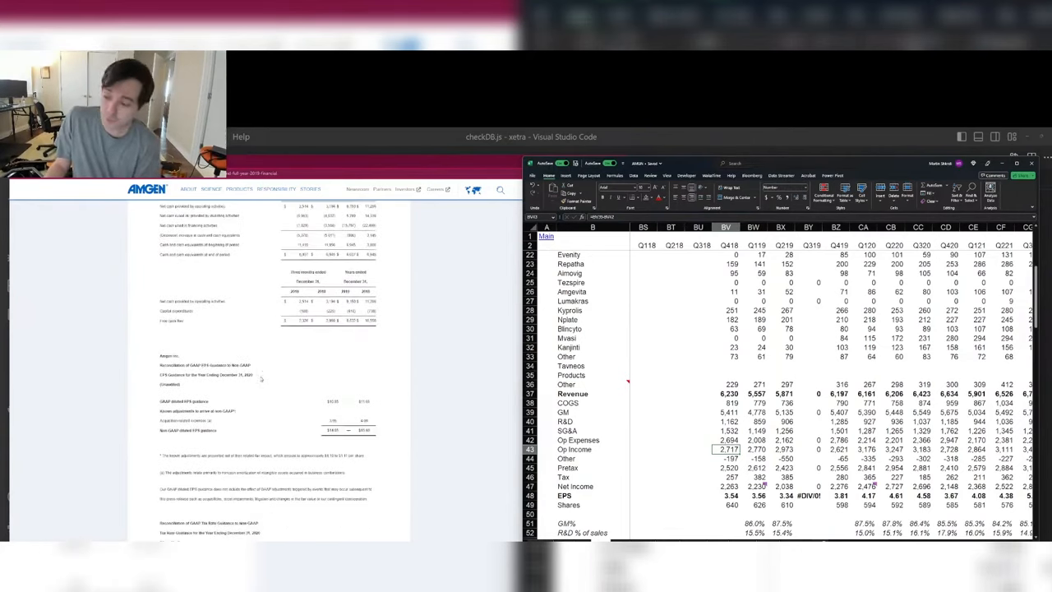